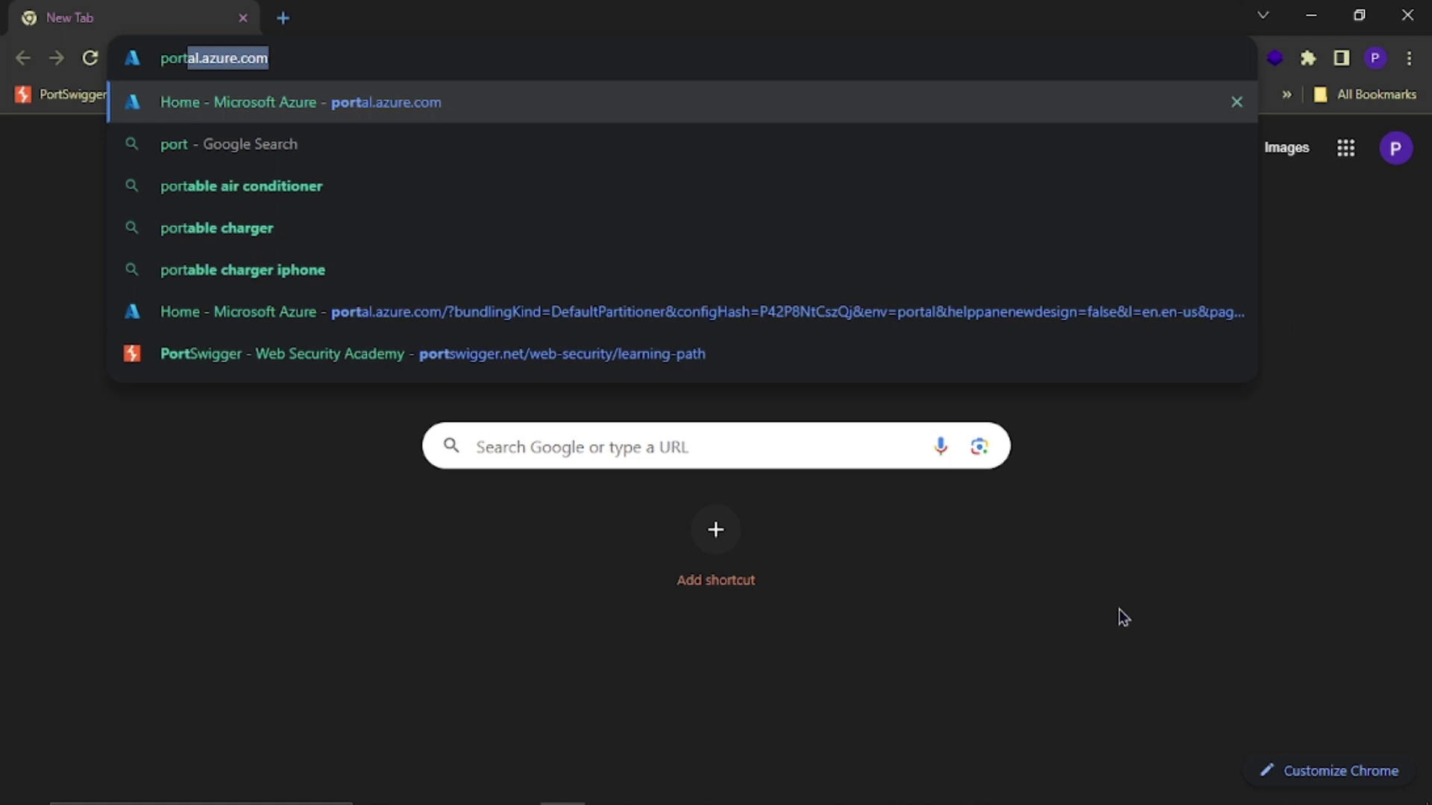
Step: Load the Azure portal at portal.azure.com from the address-bar suggestion
key("Right")
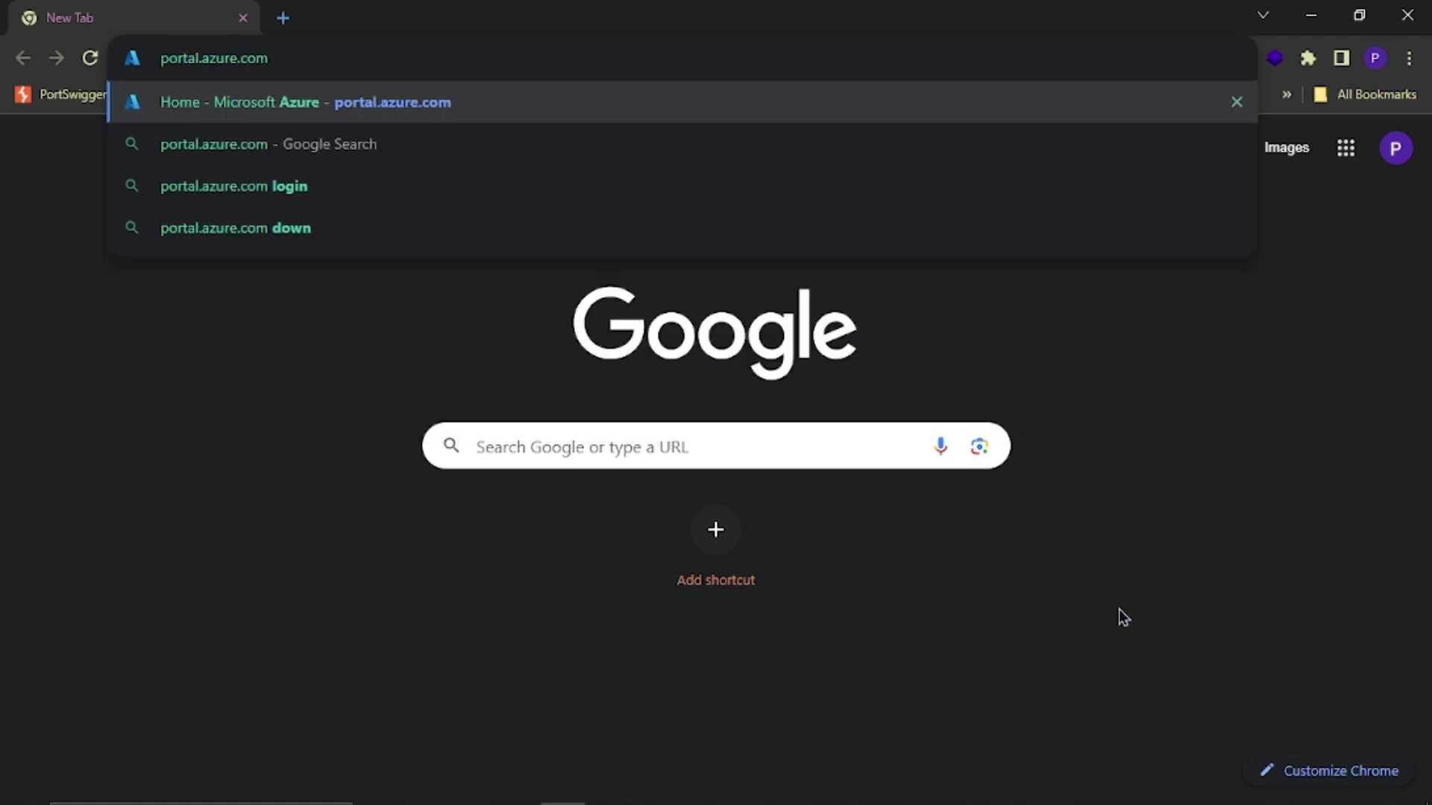
key("Return")
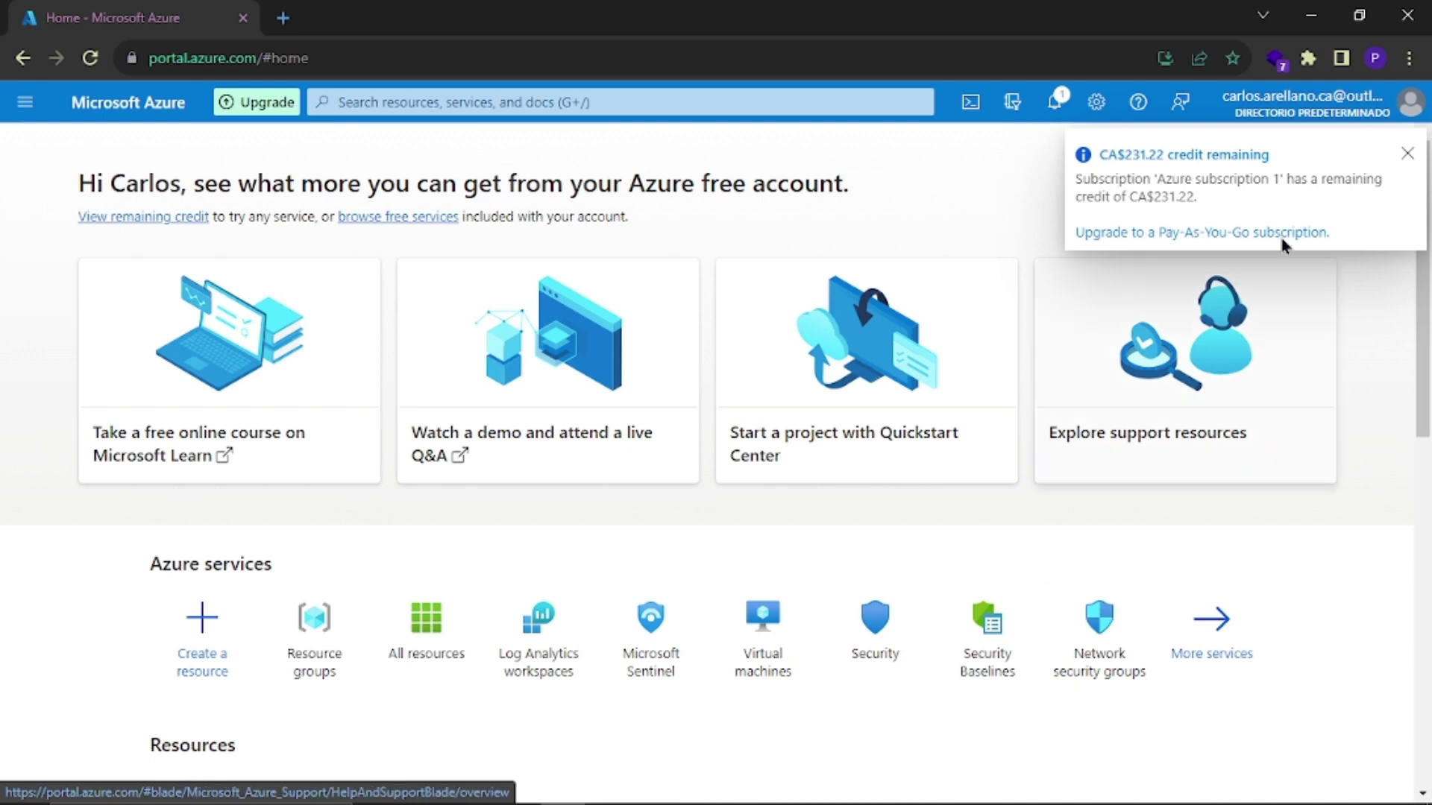
Step: Dismiss the credit notice, check notifications, and open the portal menu
left_click(1407, 153)
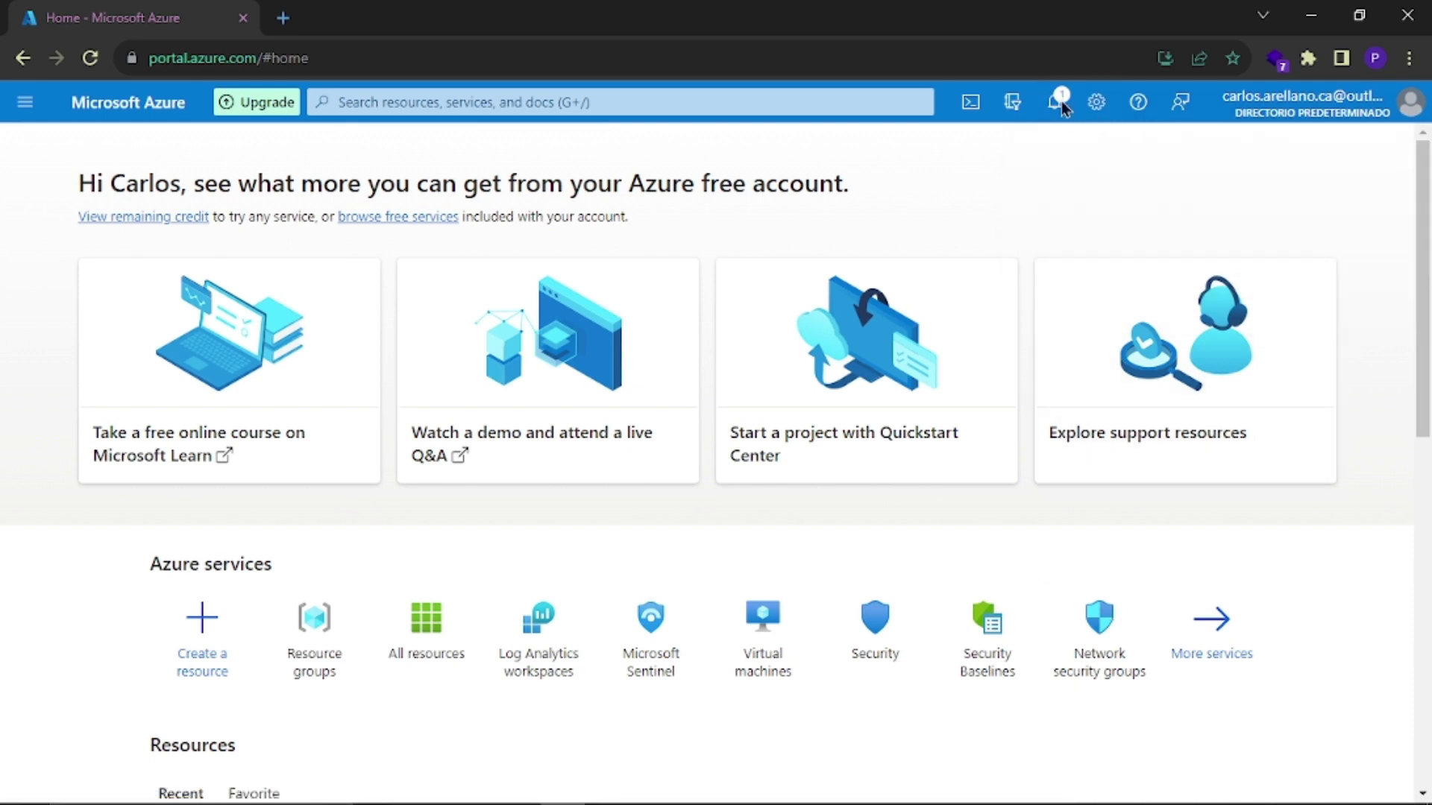
left_click(1056, 105)
left_click(1393, 148)
left_click(22, 113)
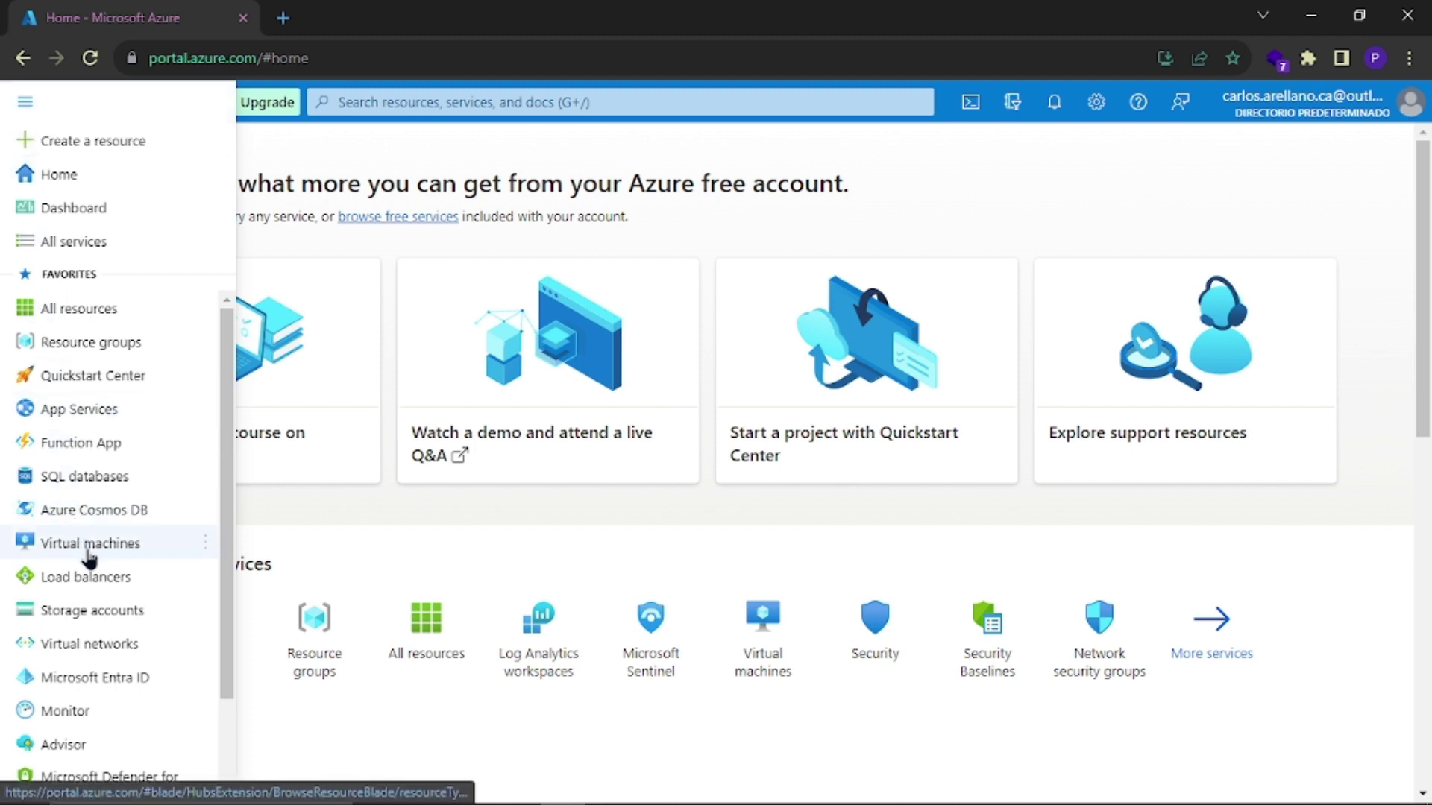
mouse_move(88, 553)
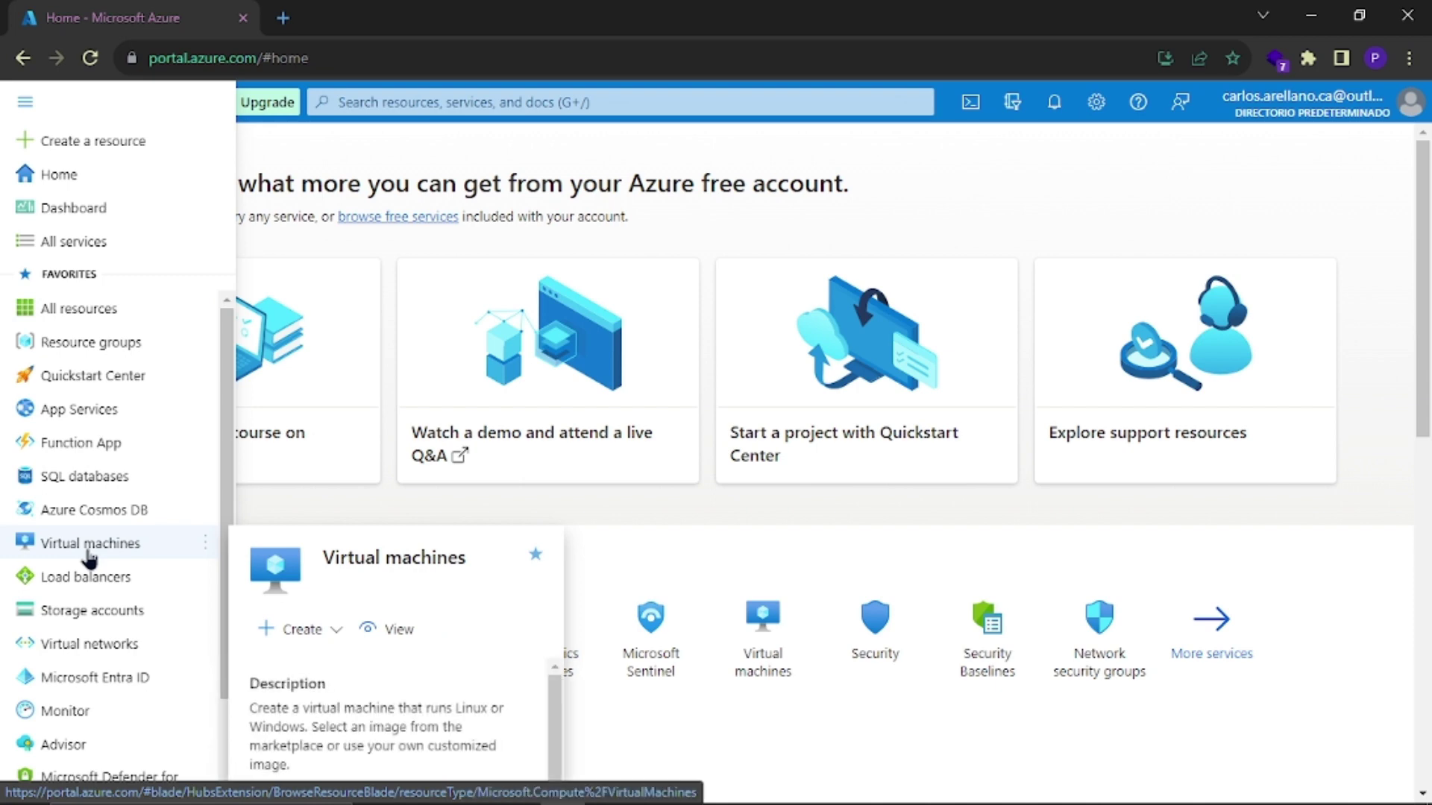
Step: Search 'virtual m' to reach the Virtual machines page listing CL1 and DC1
left_click(385, 102)
type("virtual m")
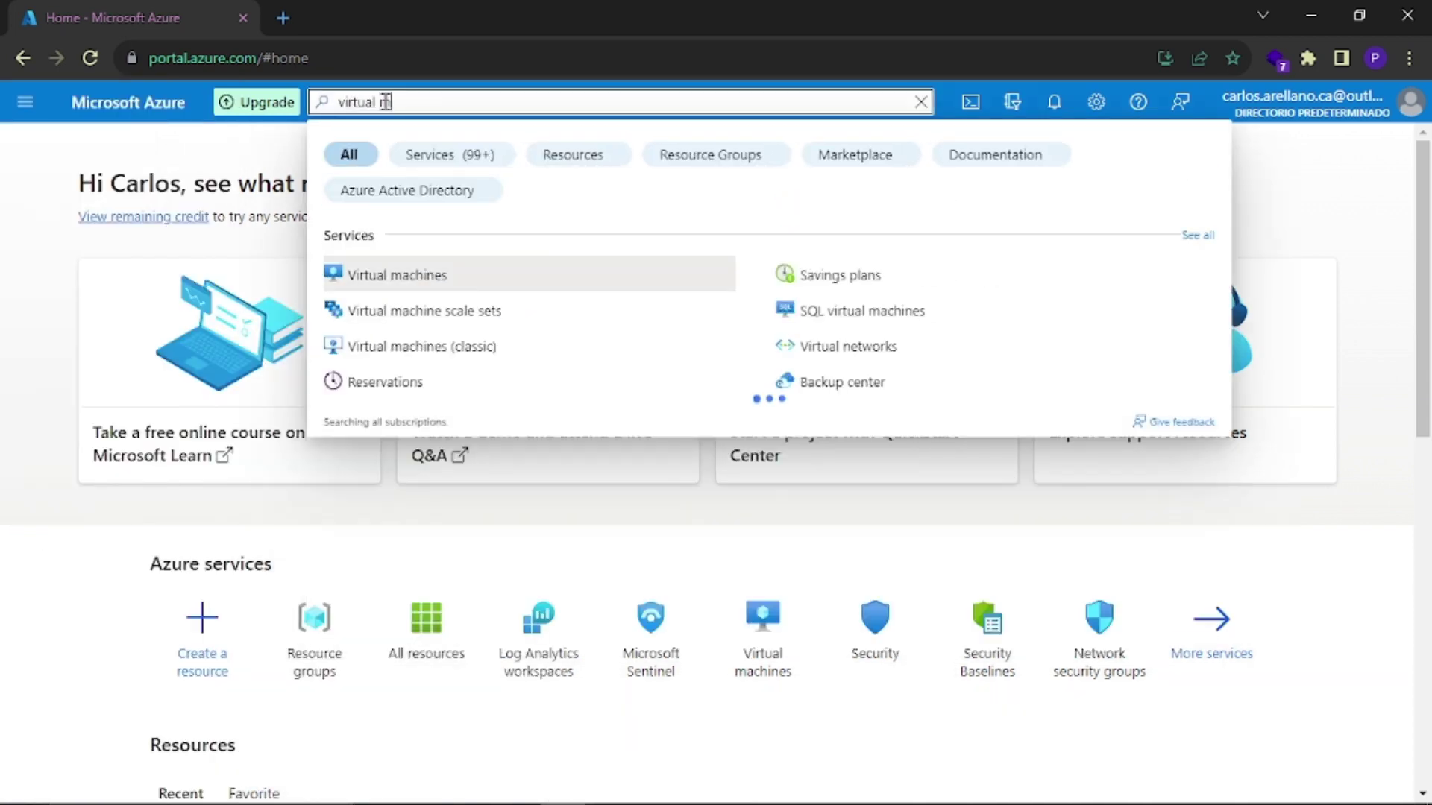
key("Return")
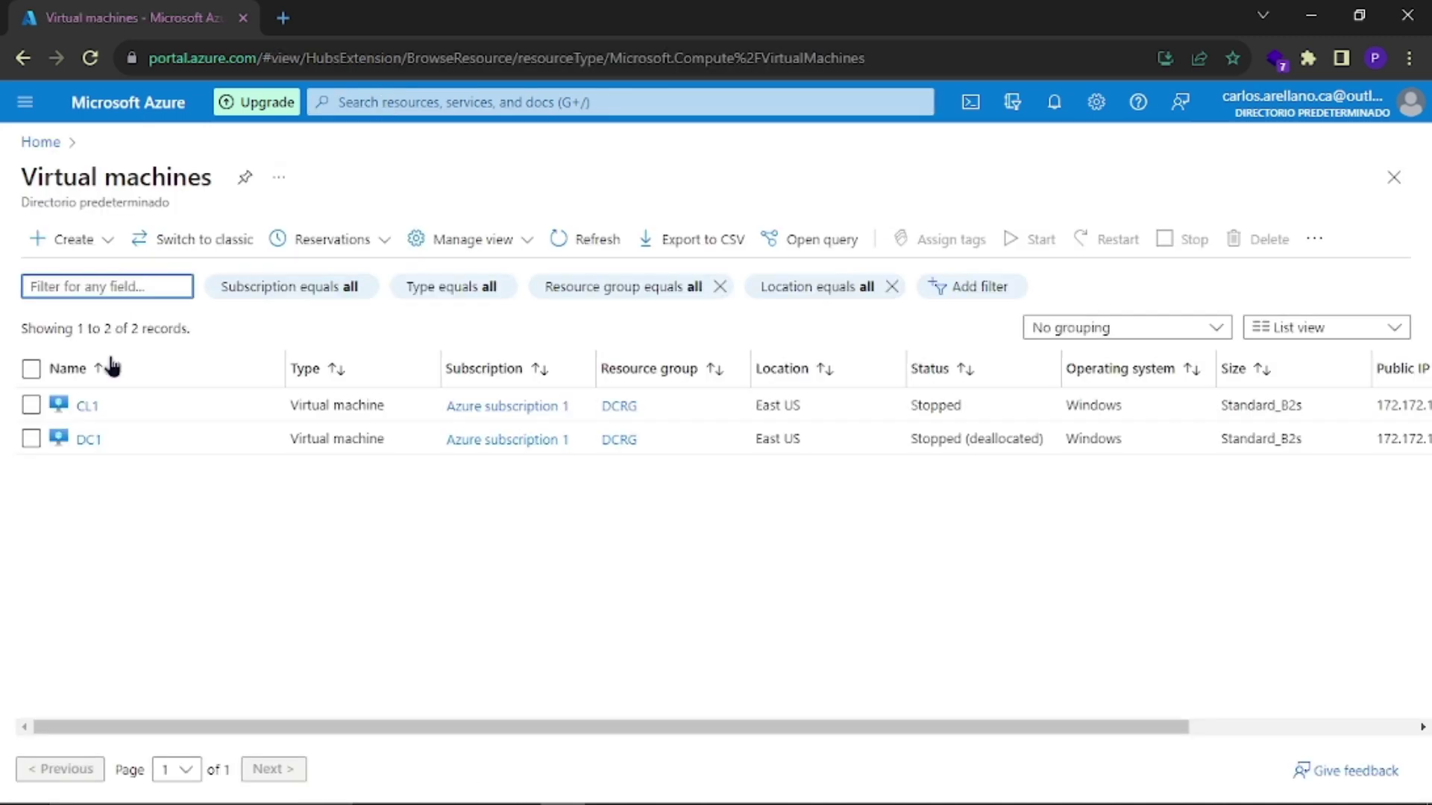
Step: Choose Create > Azure virtual machine to open the VM Basics form
left_click(67, 254)
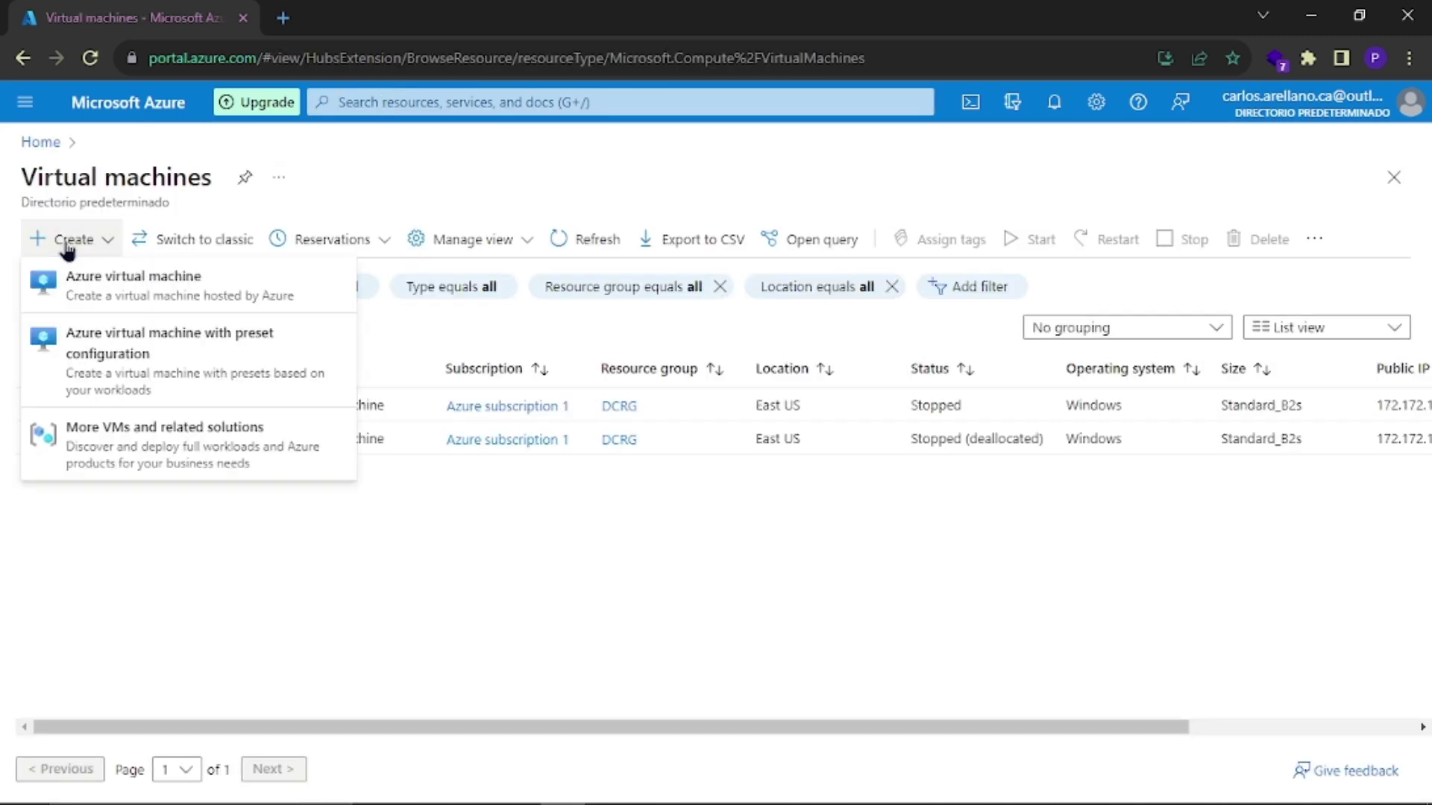
left_click(251, 299)
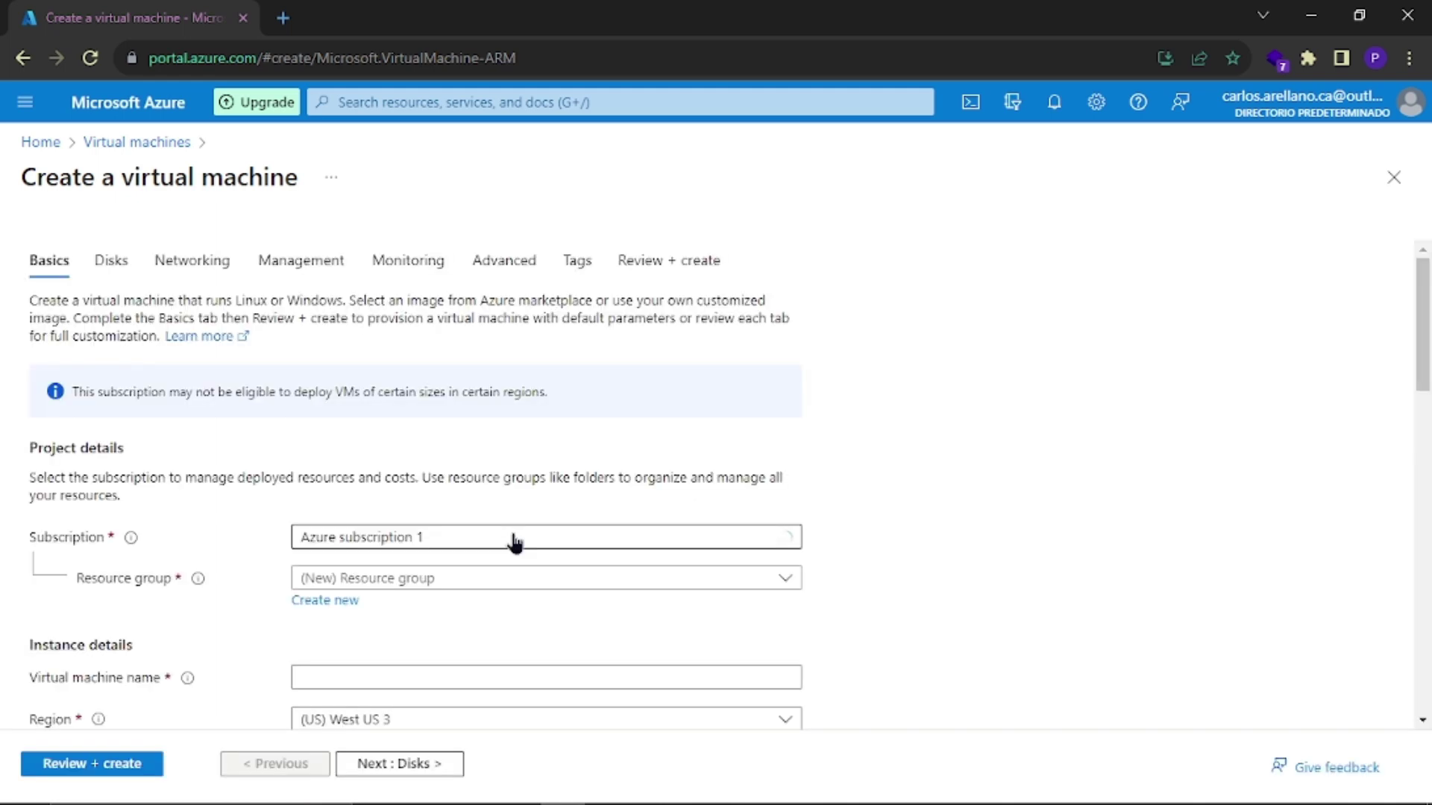
Step: Create a new resource group named SIEMRG for the VM
scroll(448, 514, "down", 2)
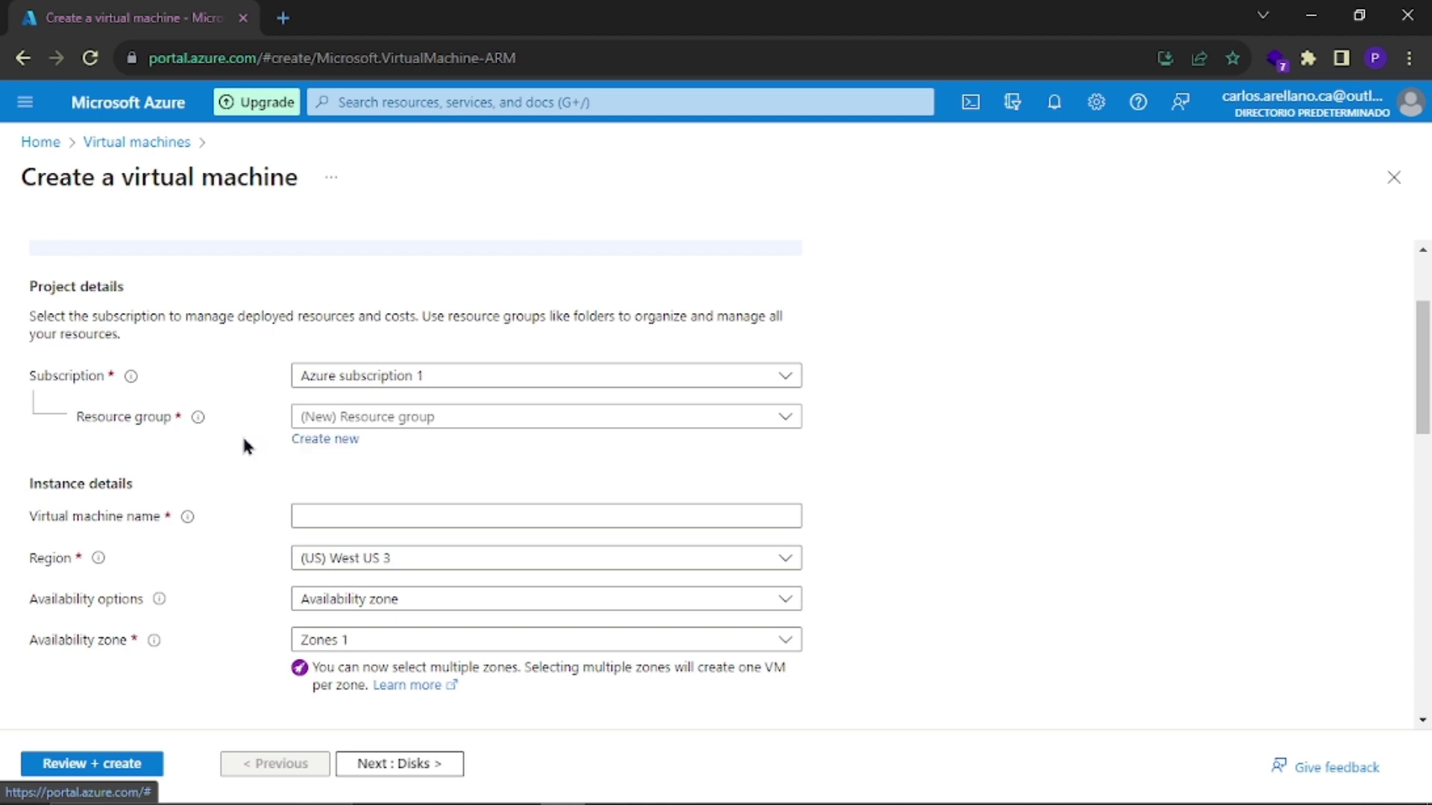
left_click(331, 445)
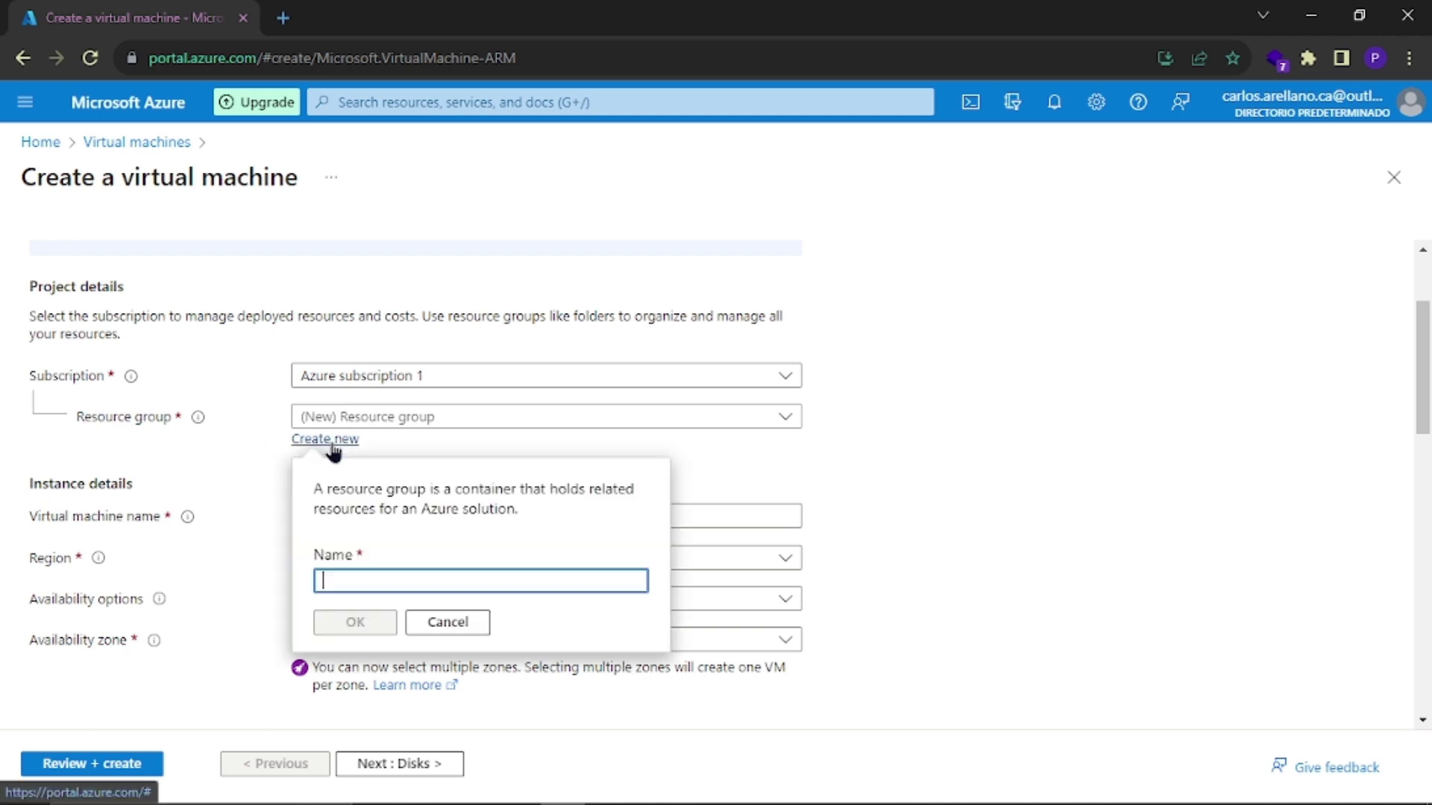
type("SIEM")
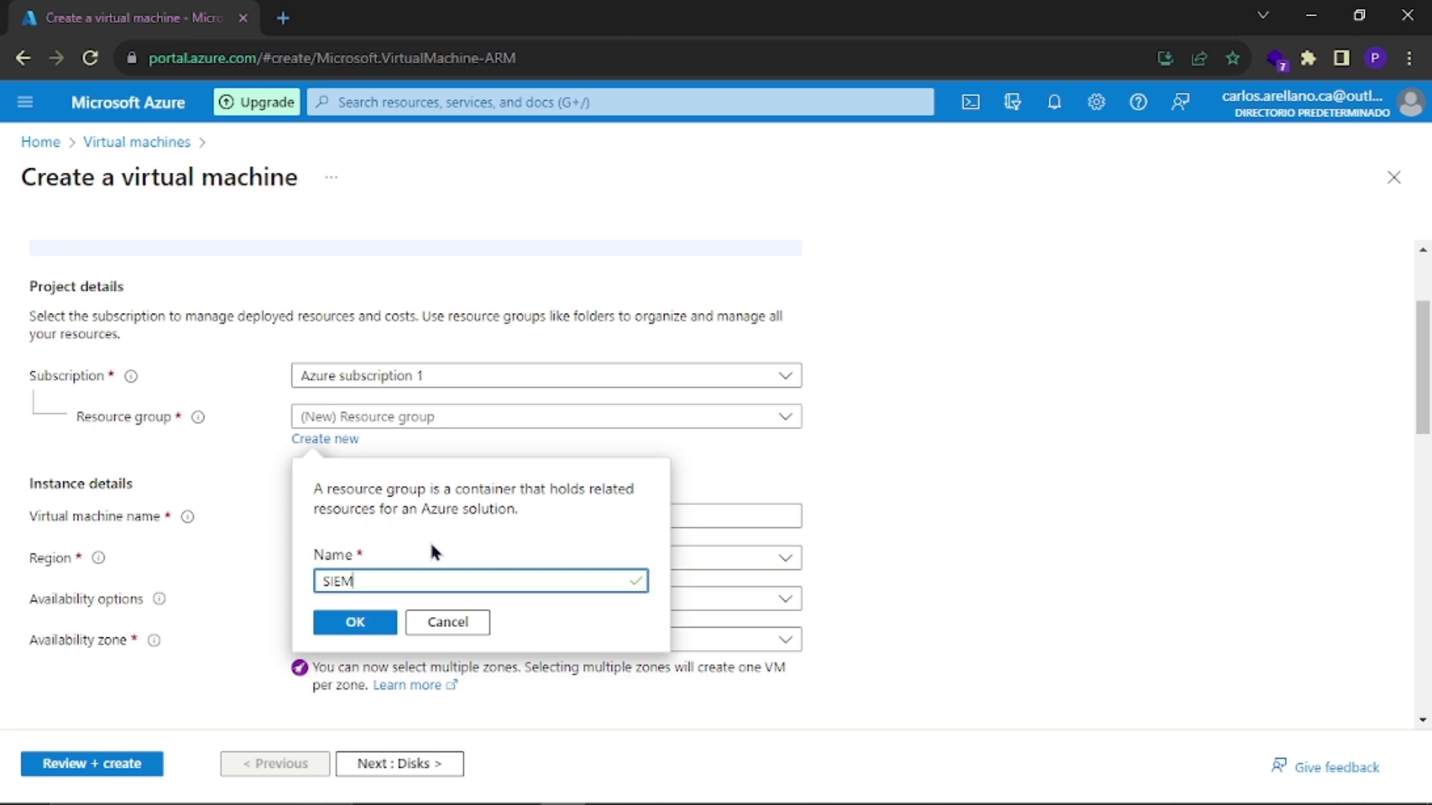
type("RG")
left_click(350, 624)
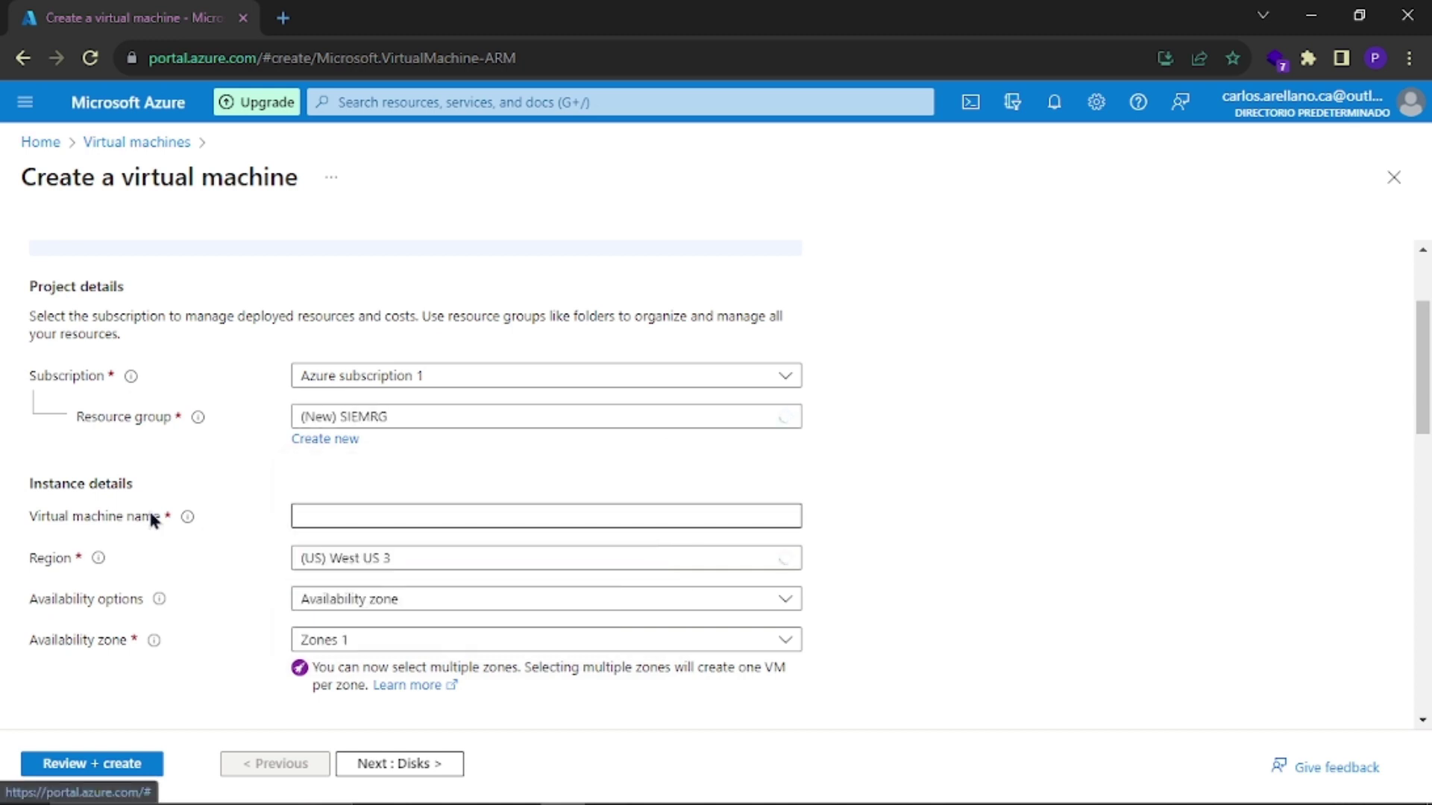
Step: Name the virtual machine victimVM
scroll(152, 520, "down", 2)
left_click(374, 407)
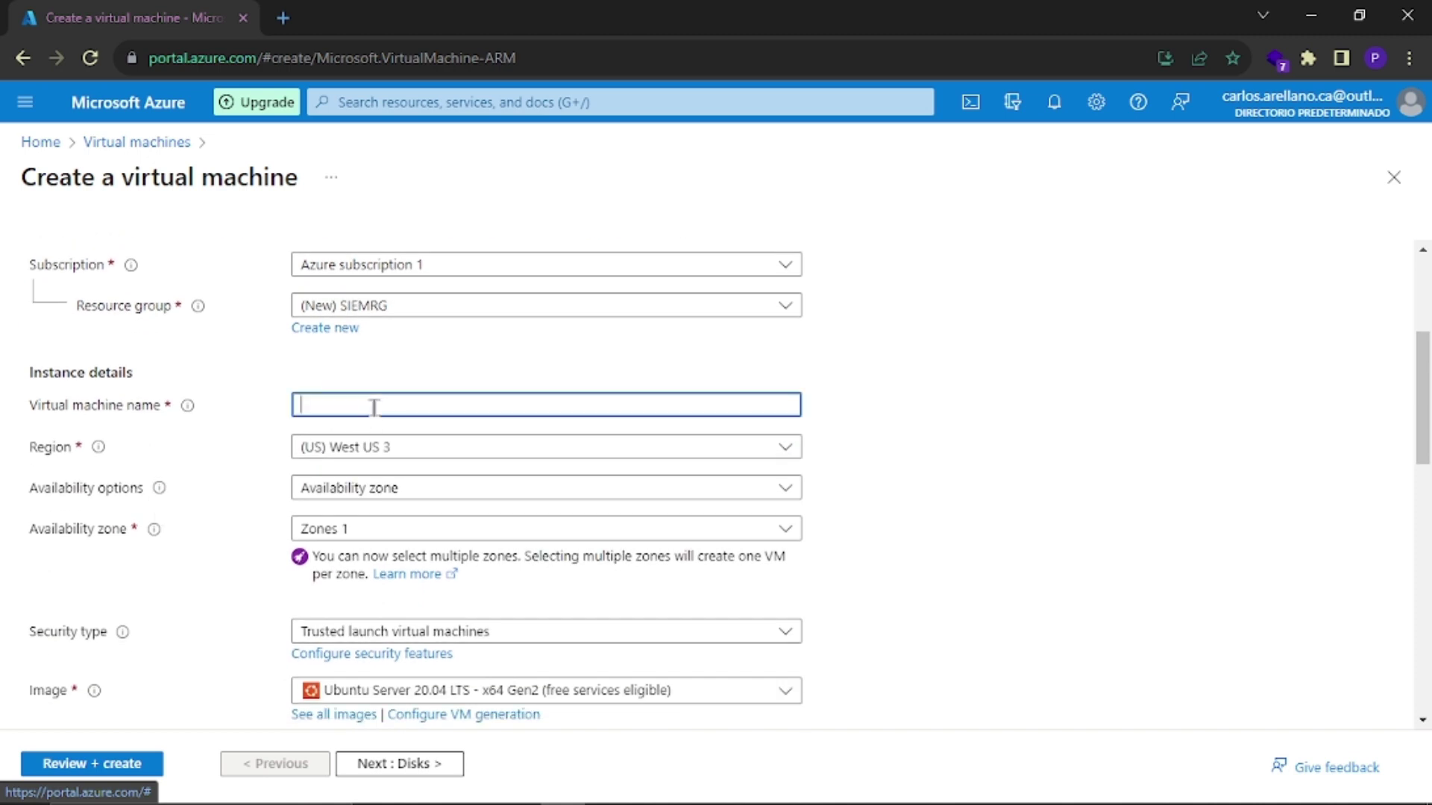
type("vi")
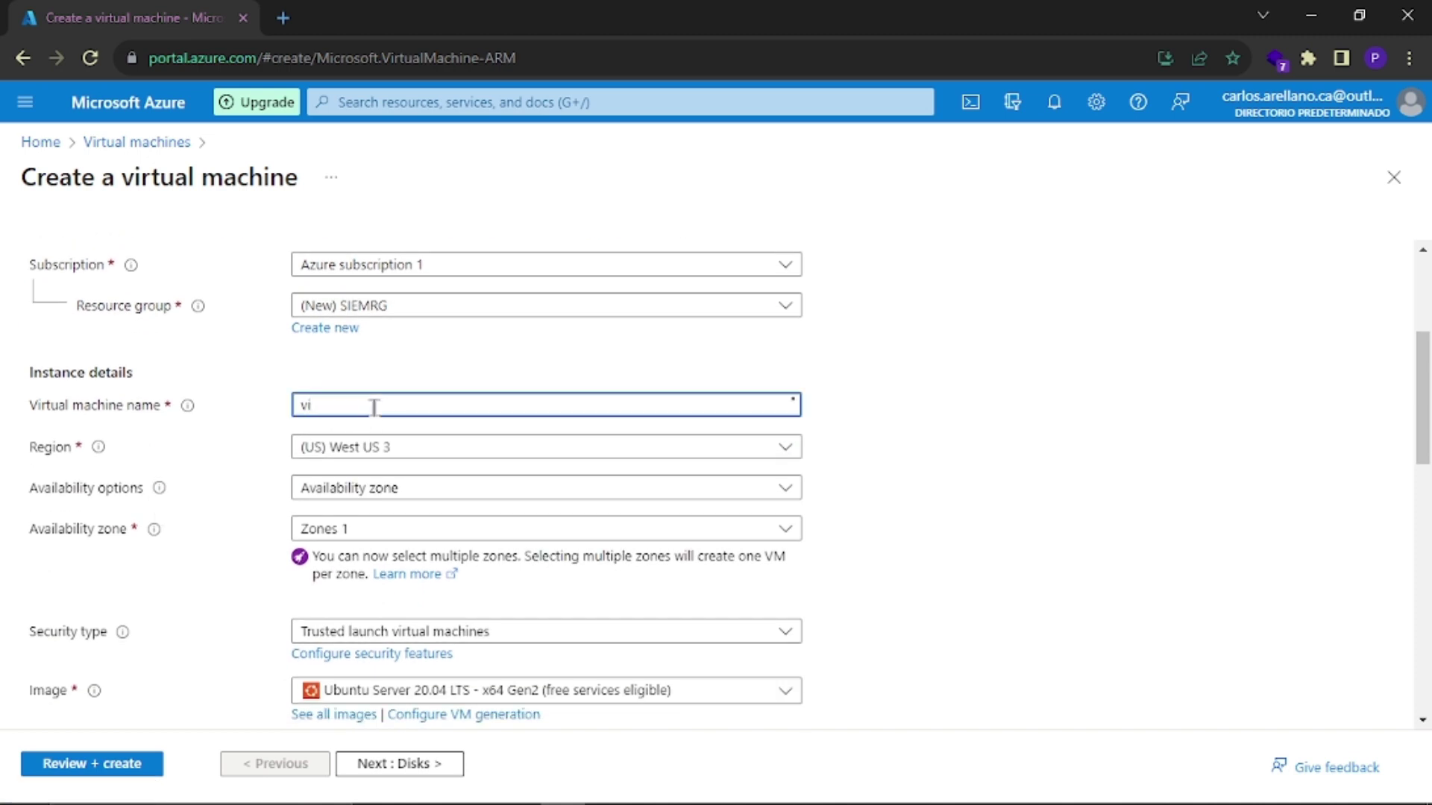
type("ctimVM")
scroll(374, 408, "down", 2)
scroll(395, 500, "down", 2)
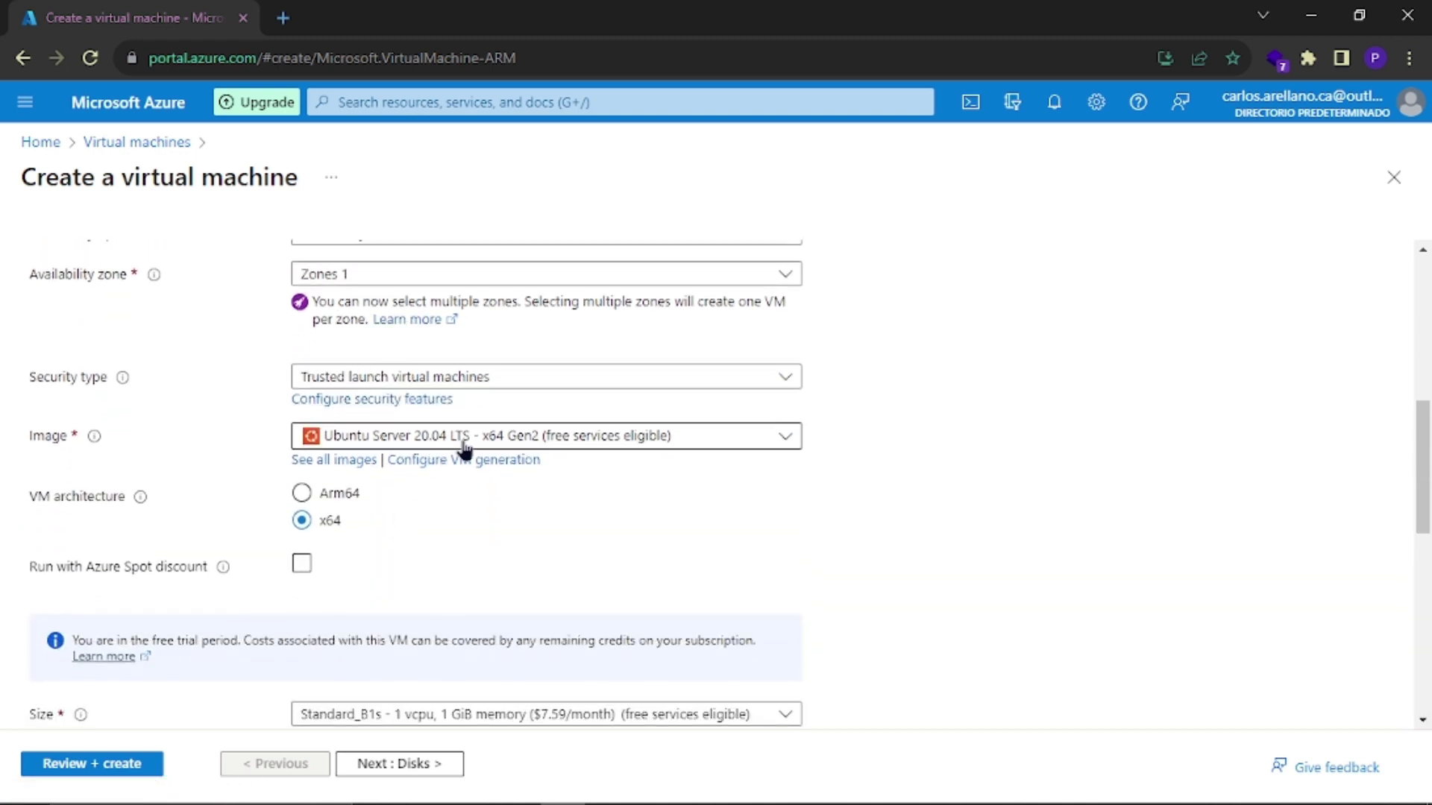
Step: Open the Select an image Marketplace catalogue through 'See all images'
left_click(699, 440)
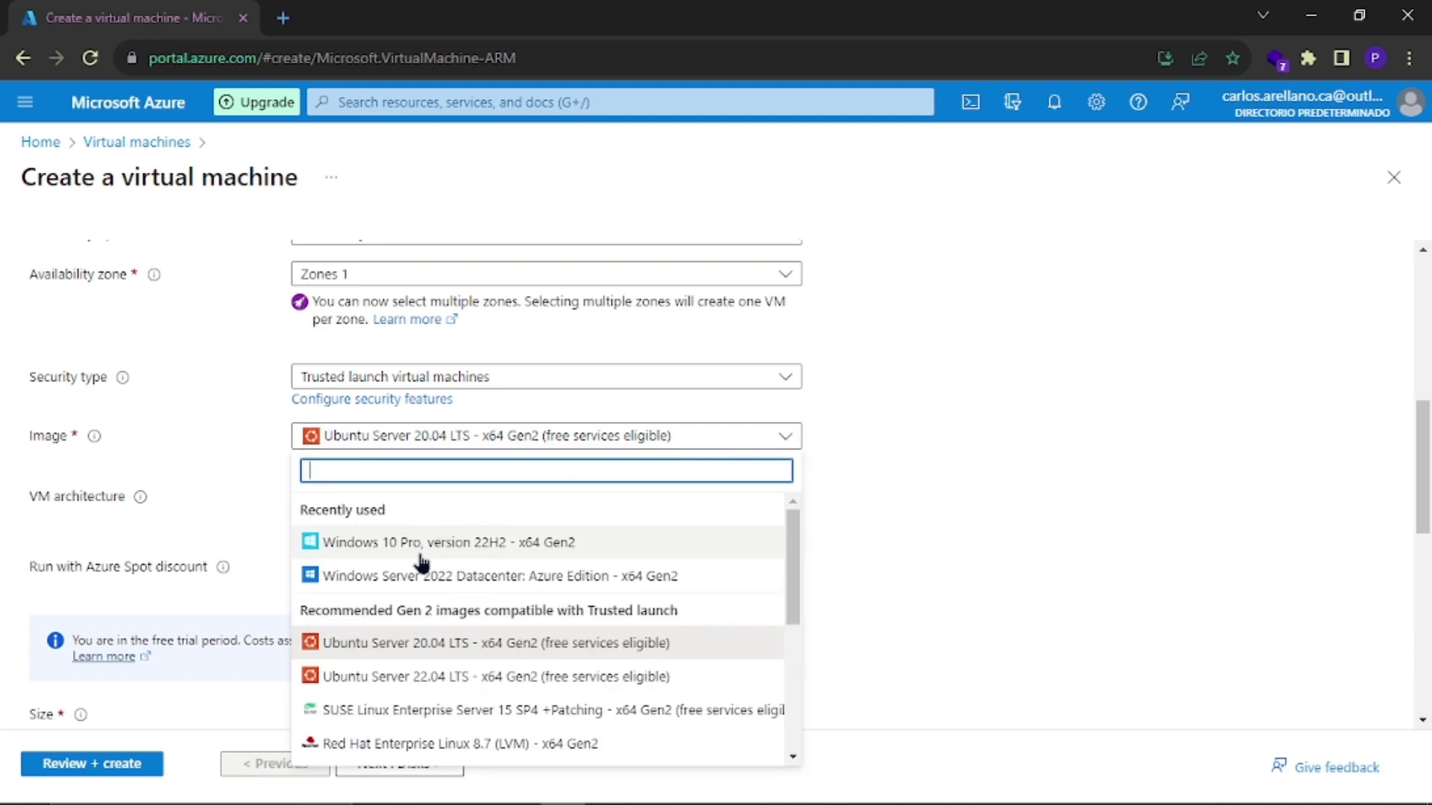
left_click(142, 496)
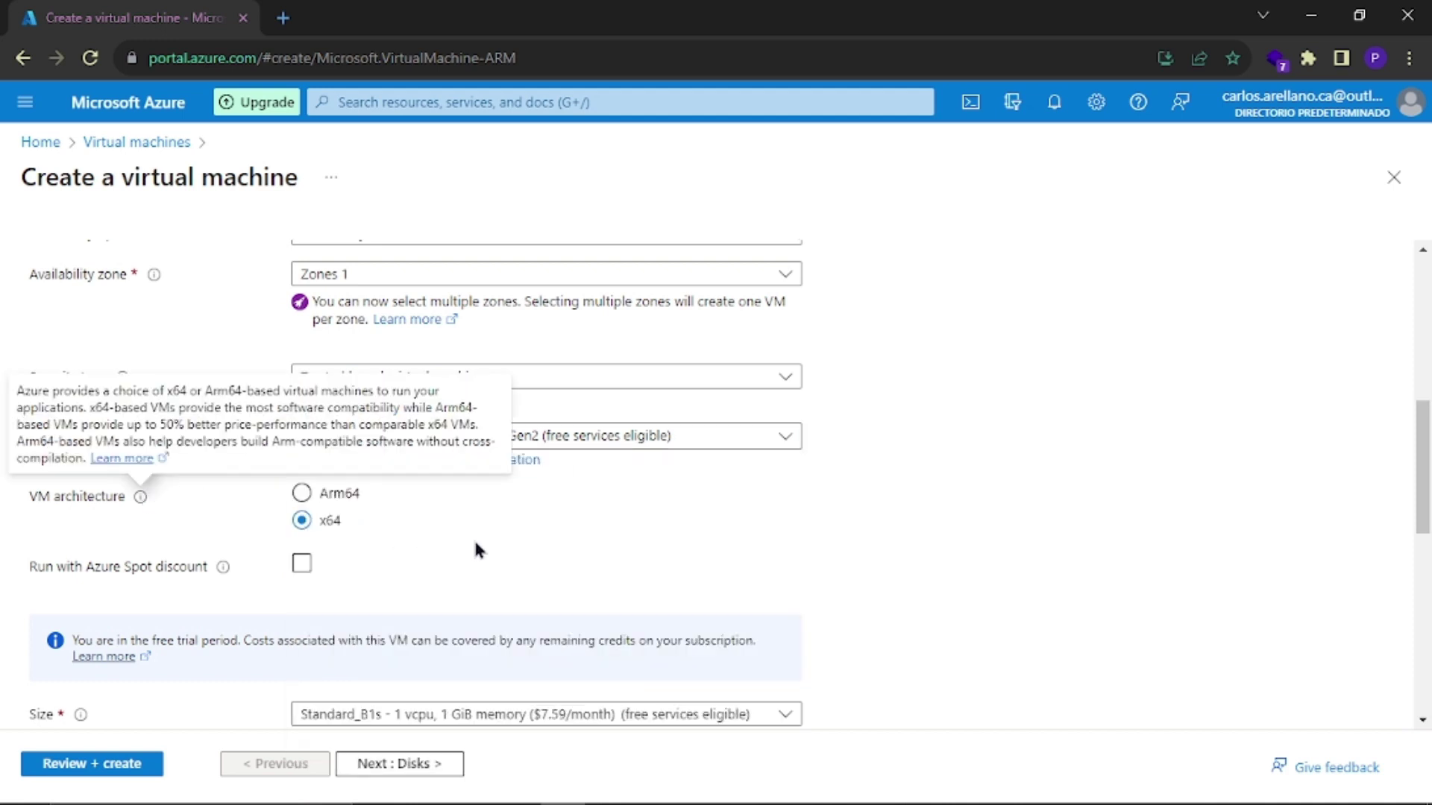
left_click(330, 463)
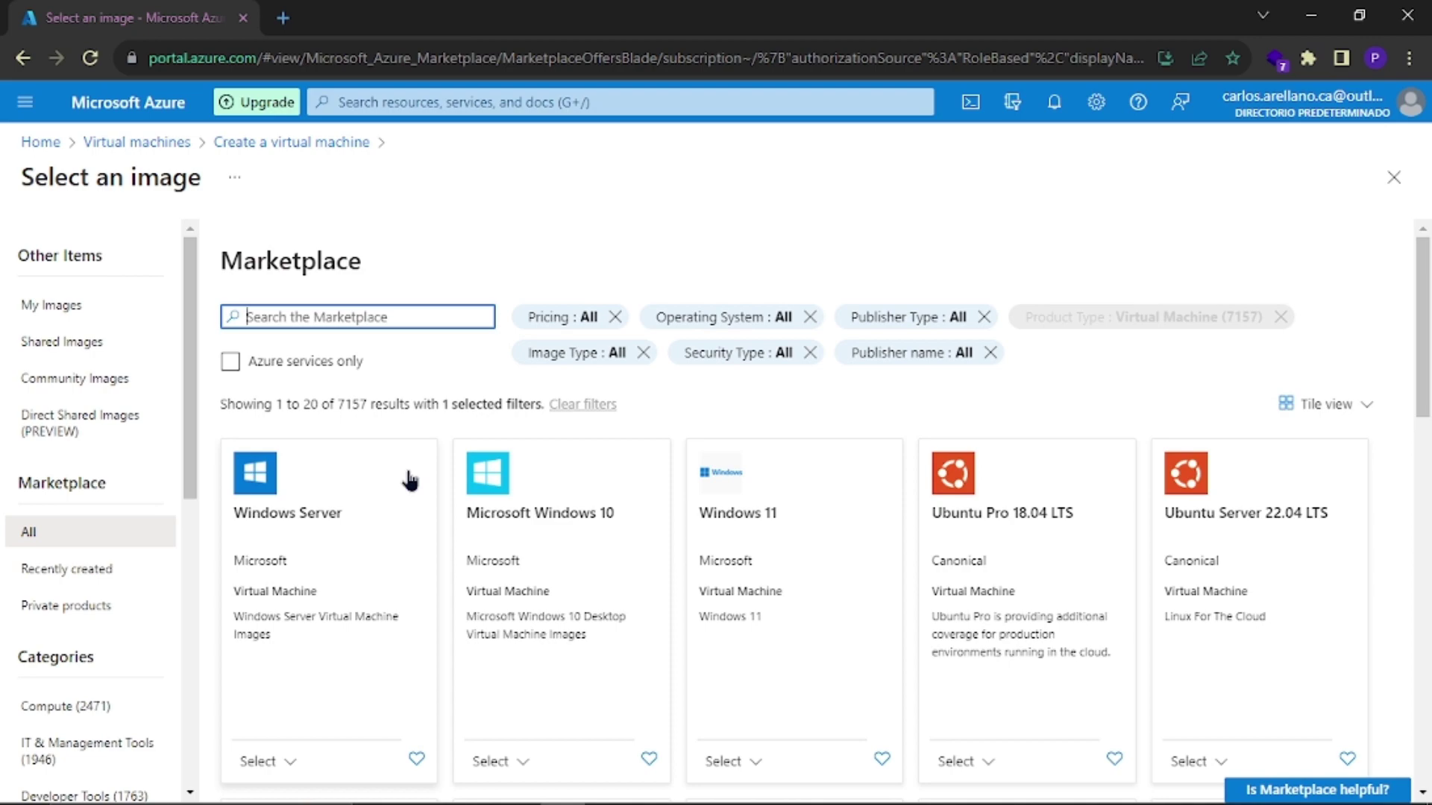
Step: Browse the Windows 10 image versions, then close the catalogue without selecting one
scroll(409, 481, "down", 10)
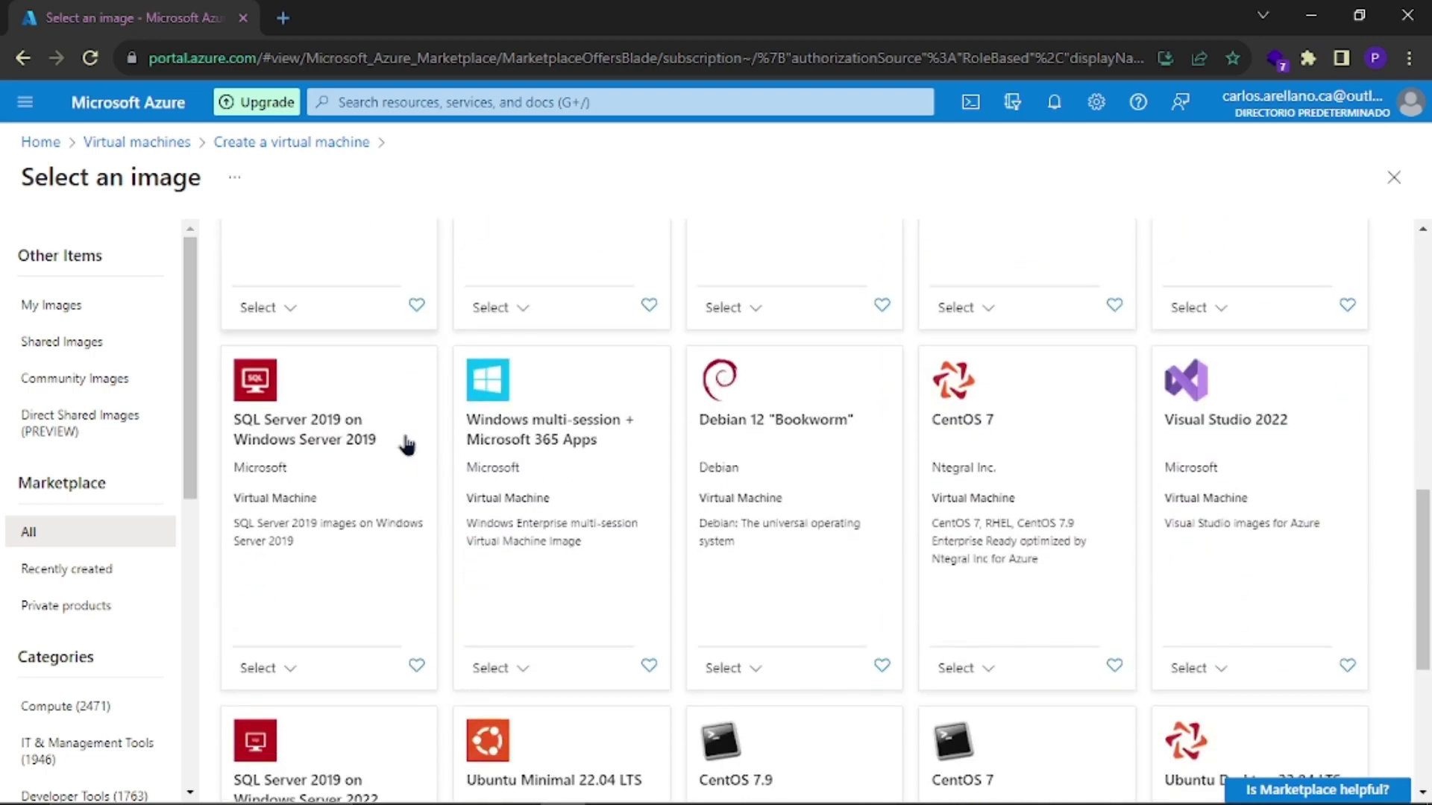
scroll(406, 445, "down", 3)
scroll(406, 446, "up", 14)
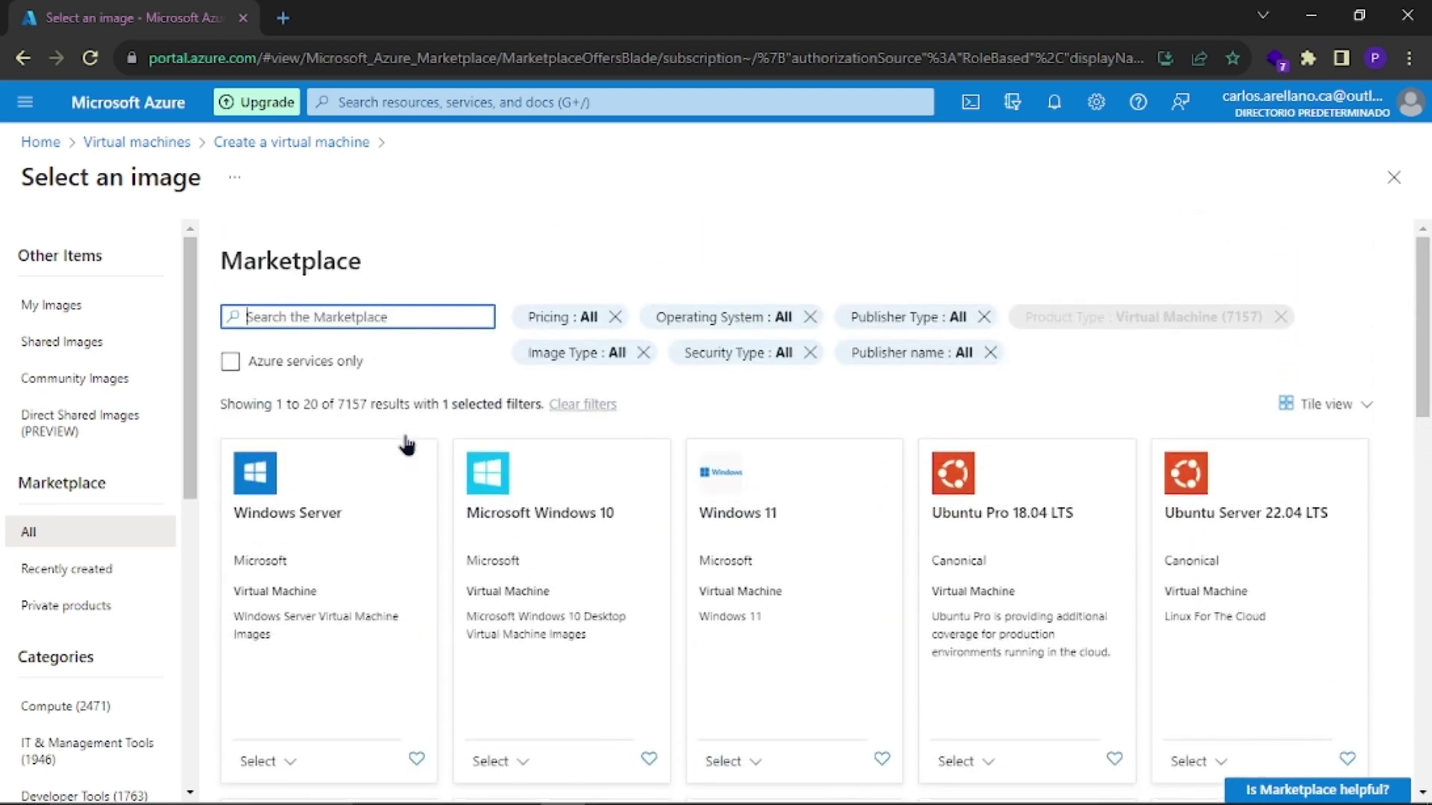
scroll(406, 444, "down", 2)
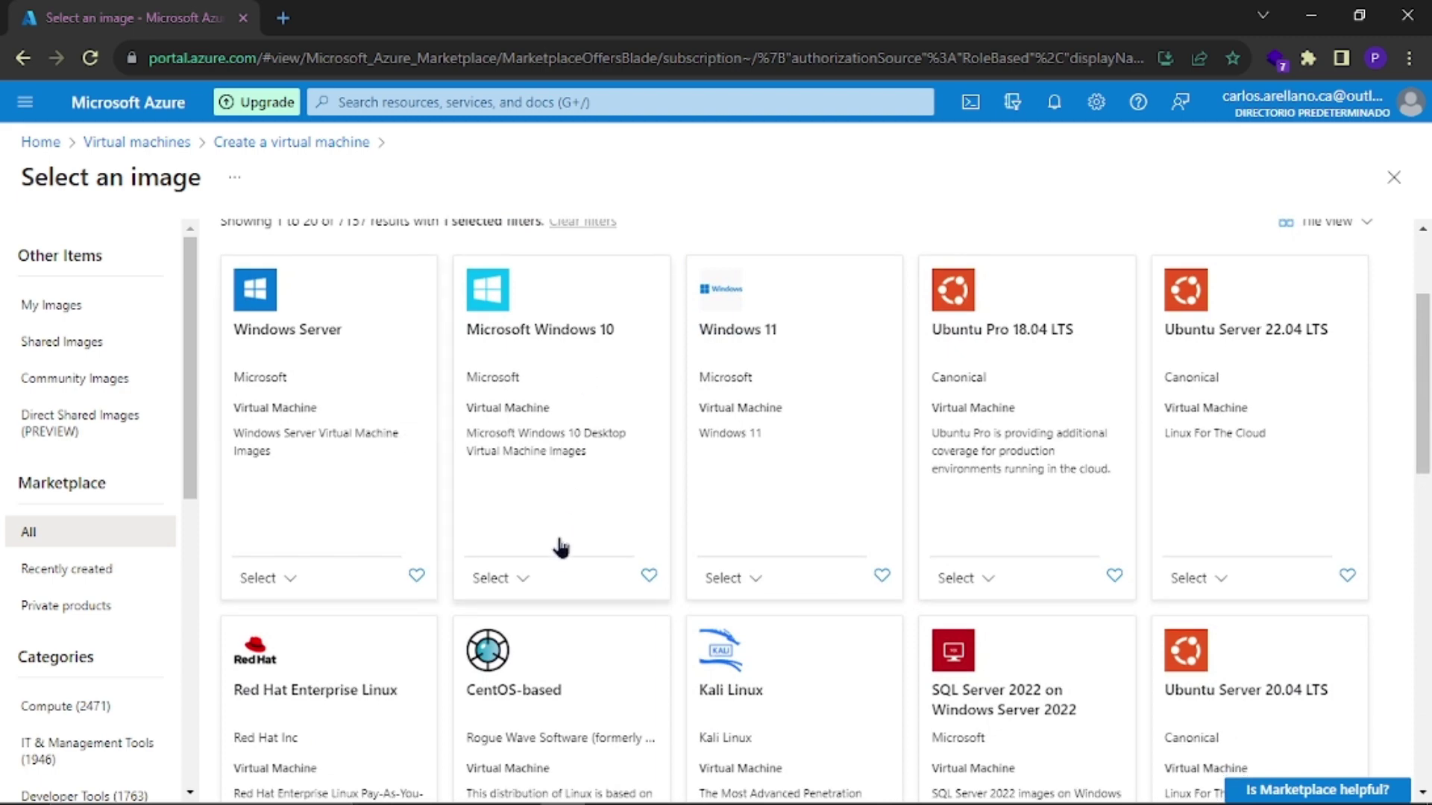
left_click(522, 579)
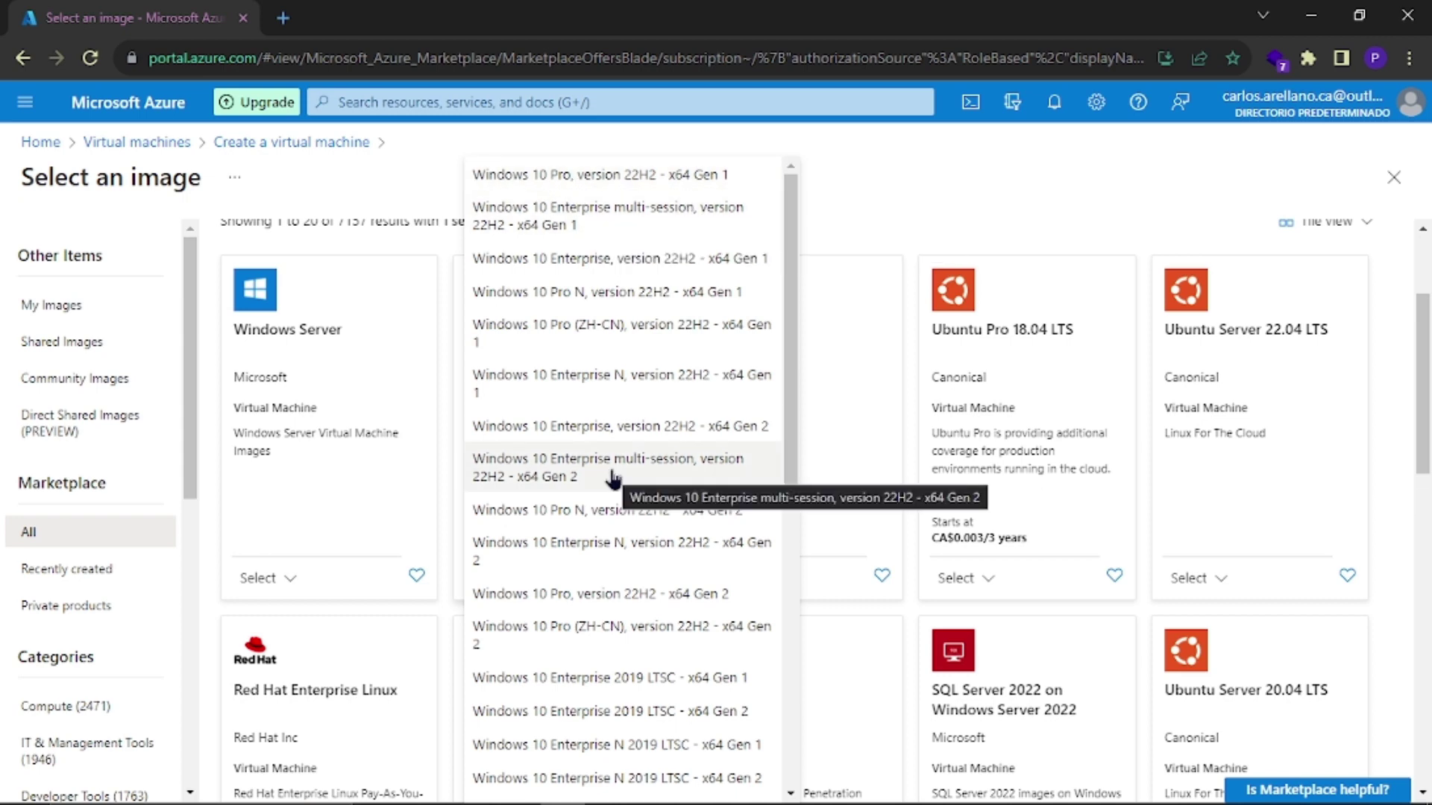
scroll(613, 478, "down", 3)
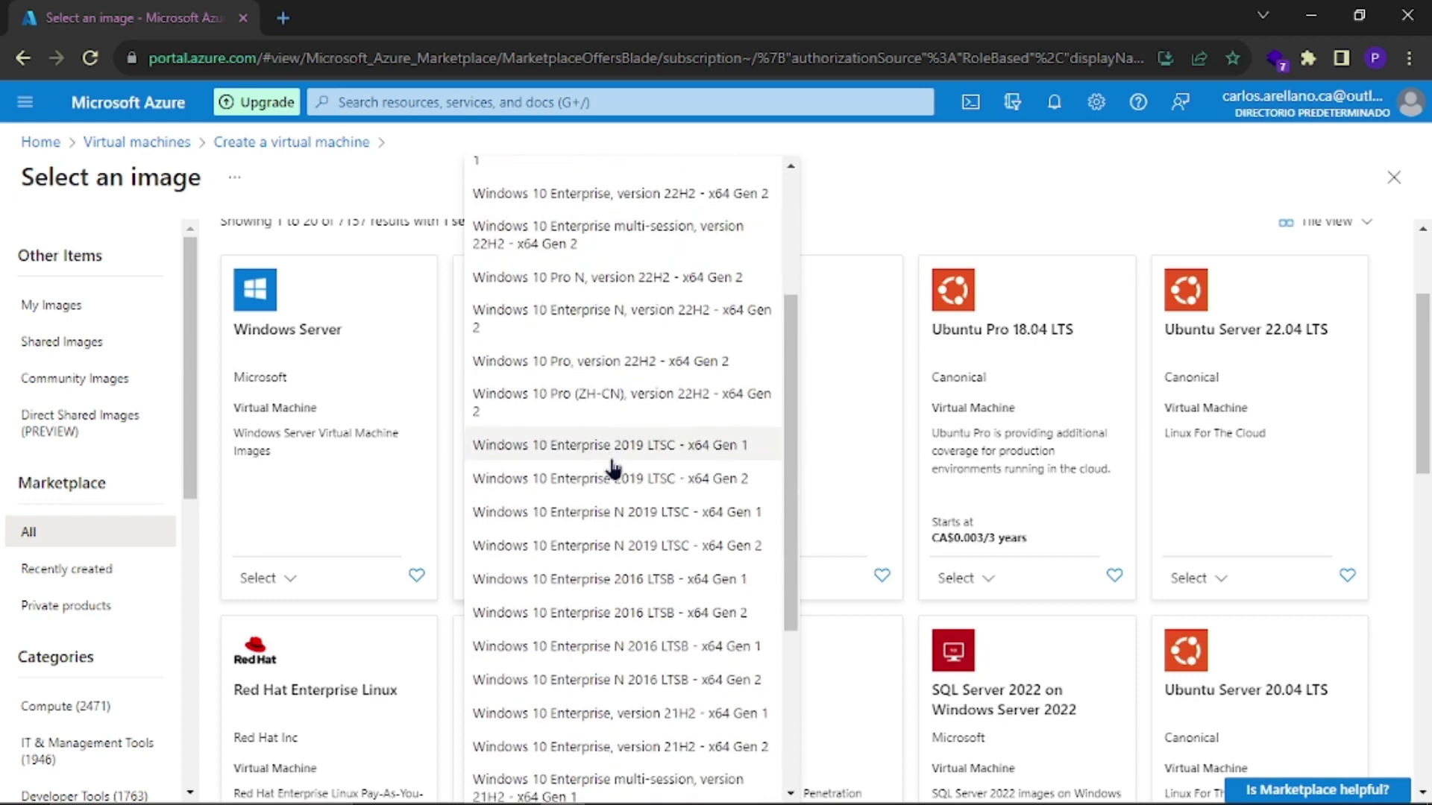
scroll(613, 469, "up", 3)
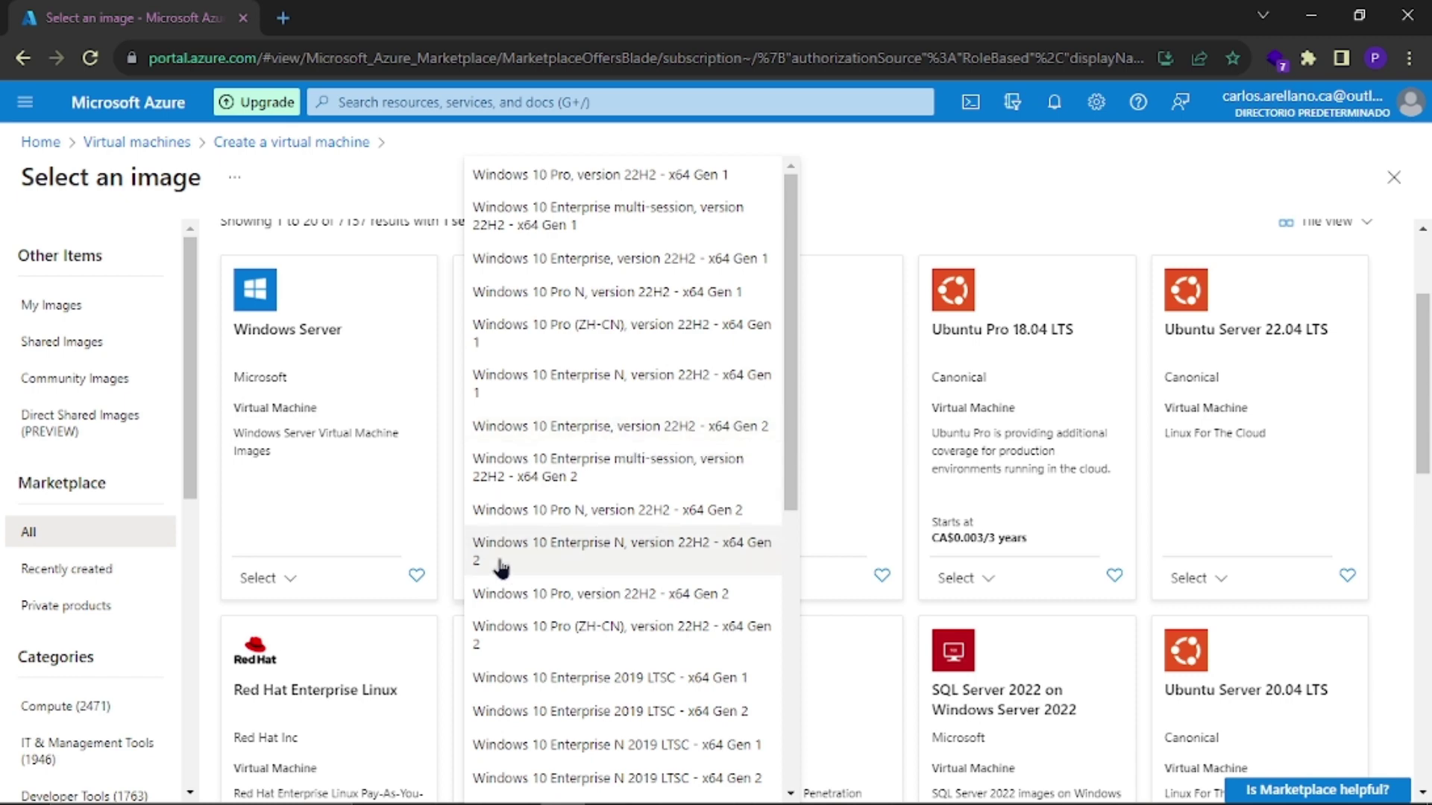
left_click(313, 197)
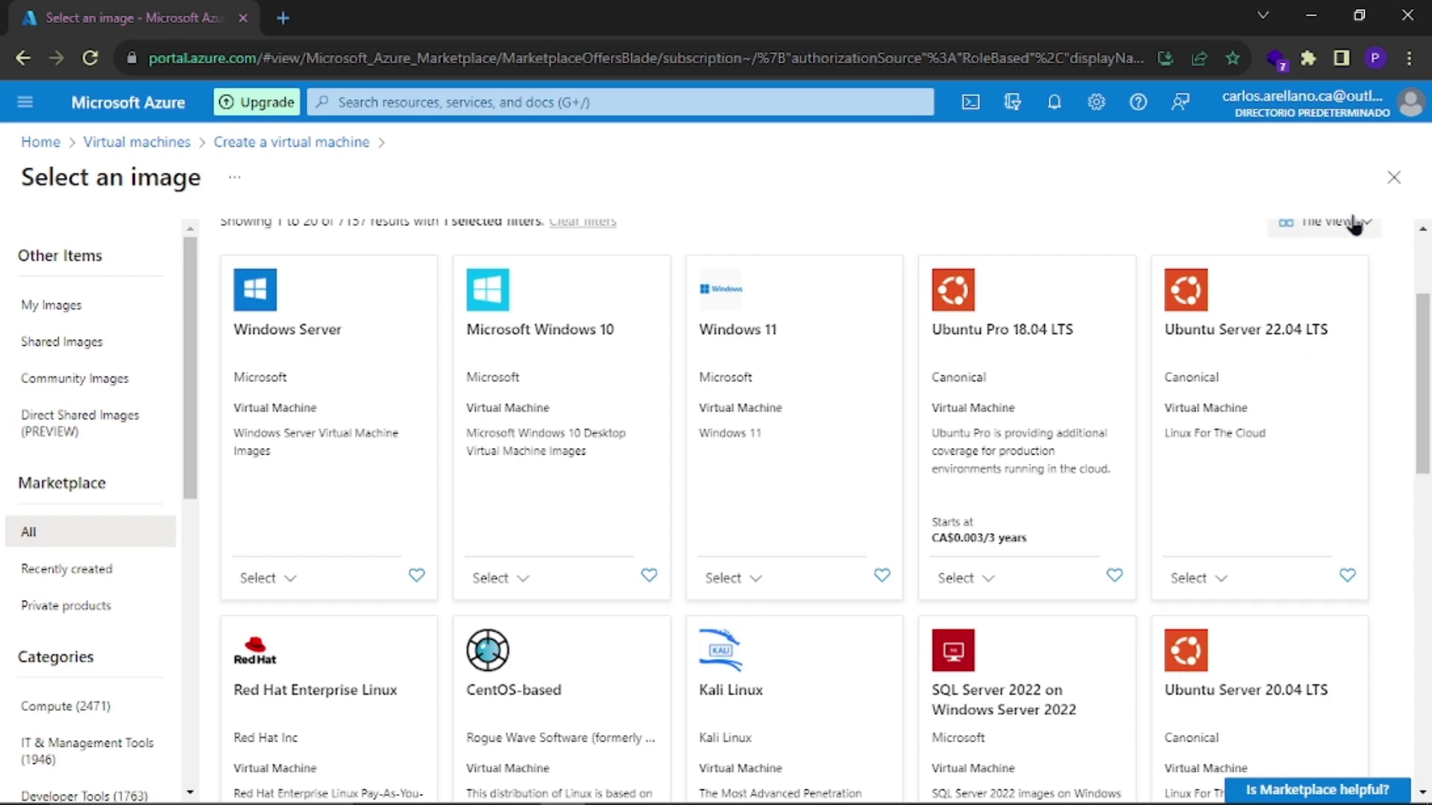
left_click(1392, 178)
Step: Choose Windows 10 Pro, version 22H2 - x64 Gen2 as the VM image
left_click(361, 437)
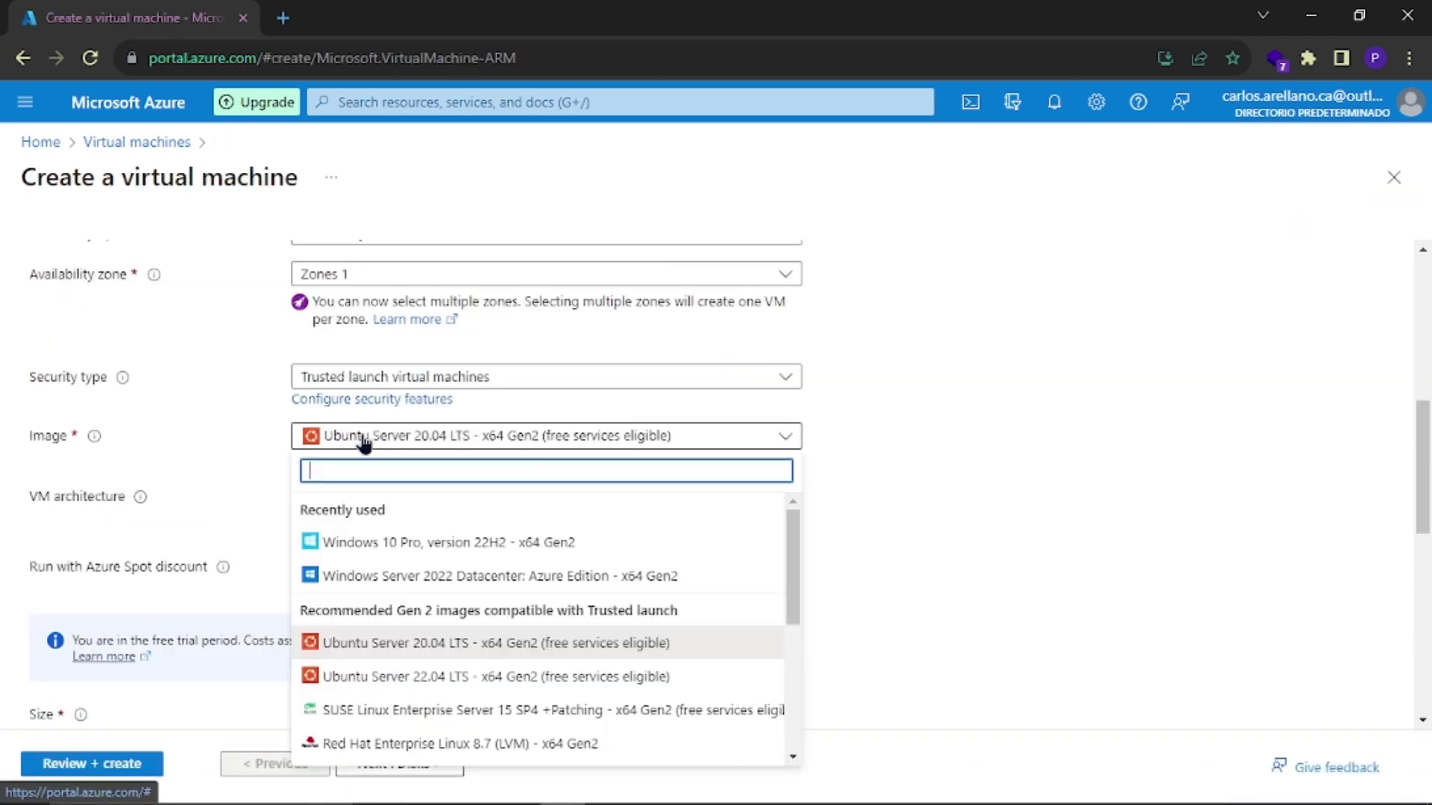
left_click(394, 547)
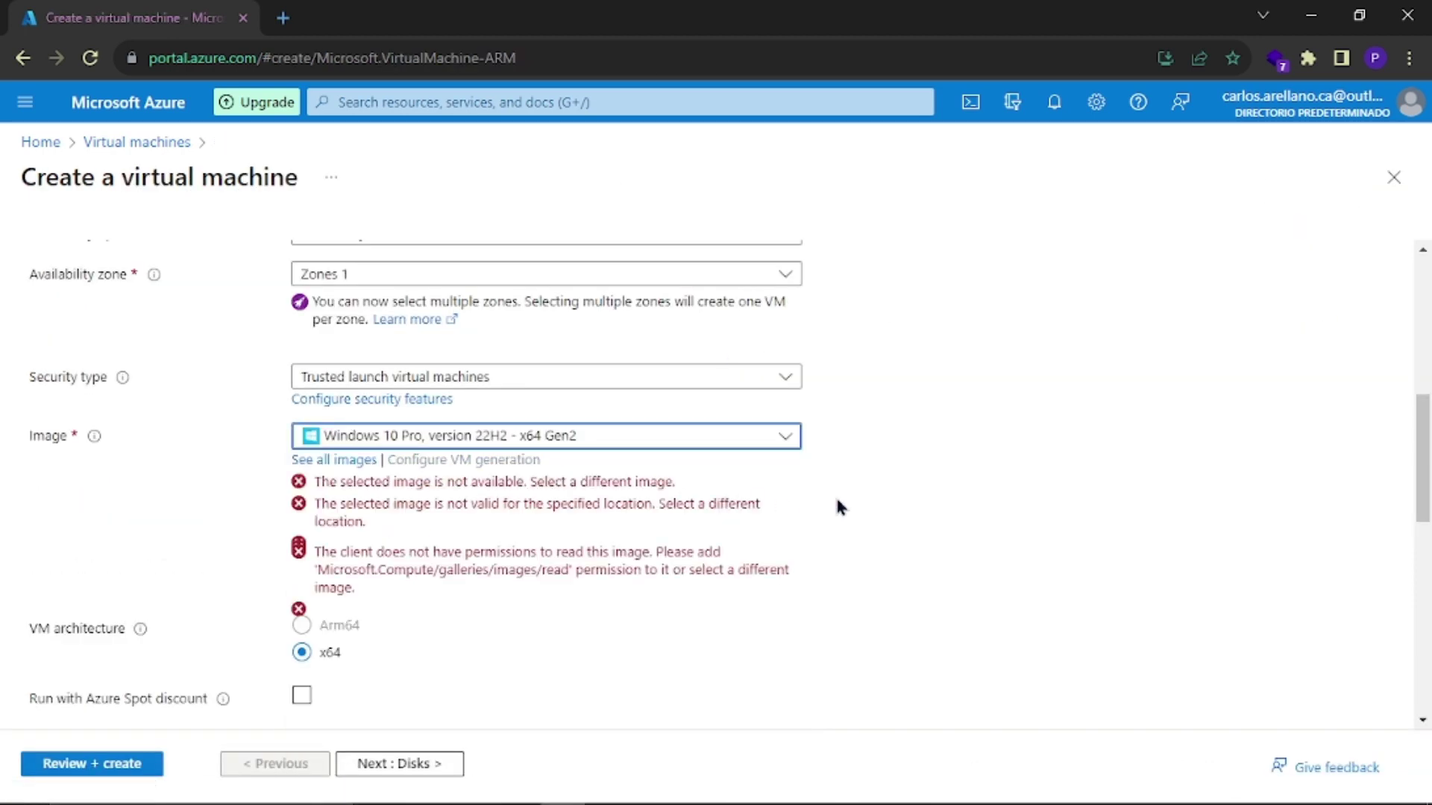
scroll(839, 498, "down", 2)
scroll(835, 490, "up", 2)
scroll(835, 490, "down", 2)
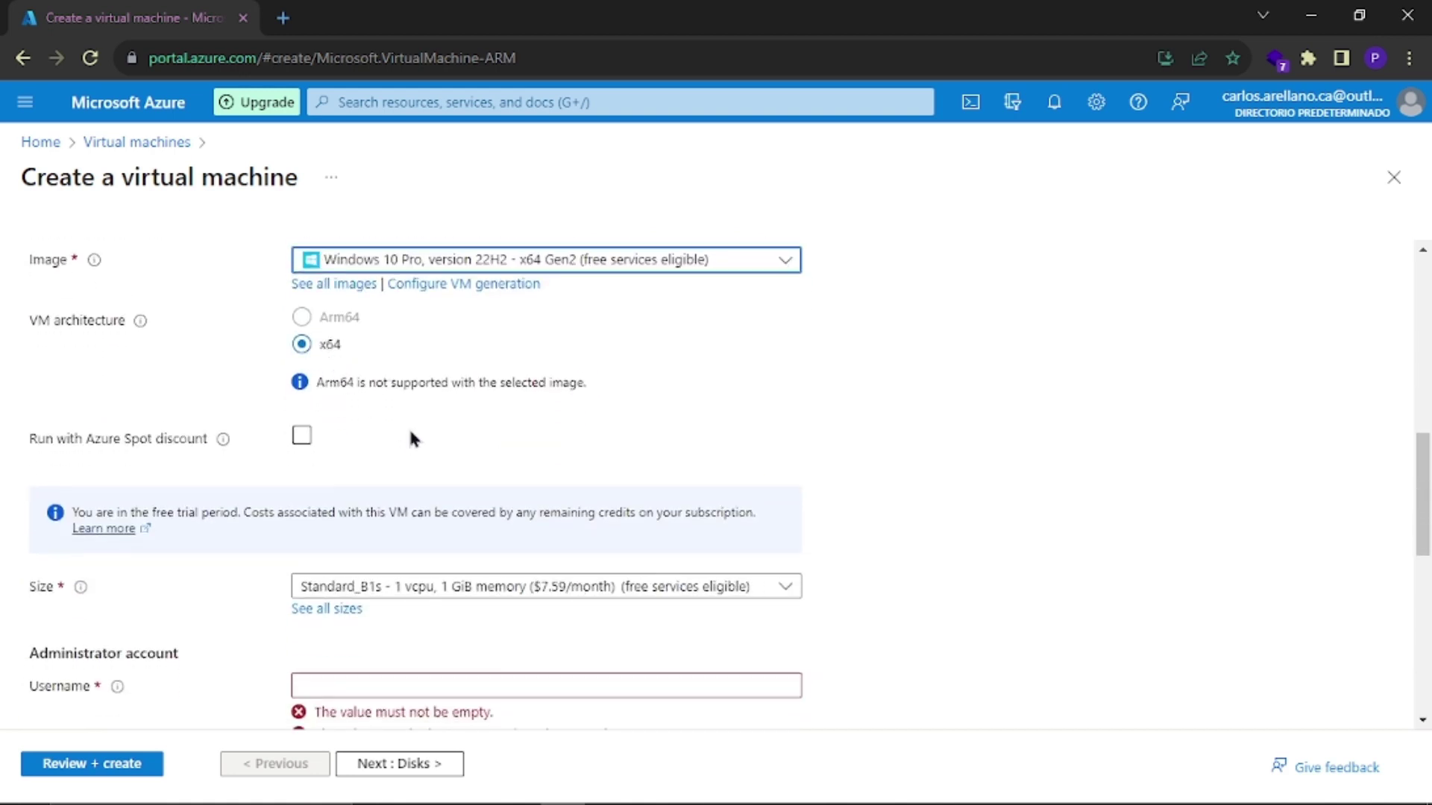
scroll(409, 438, "down", 4)
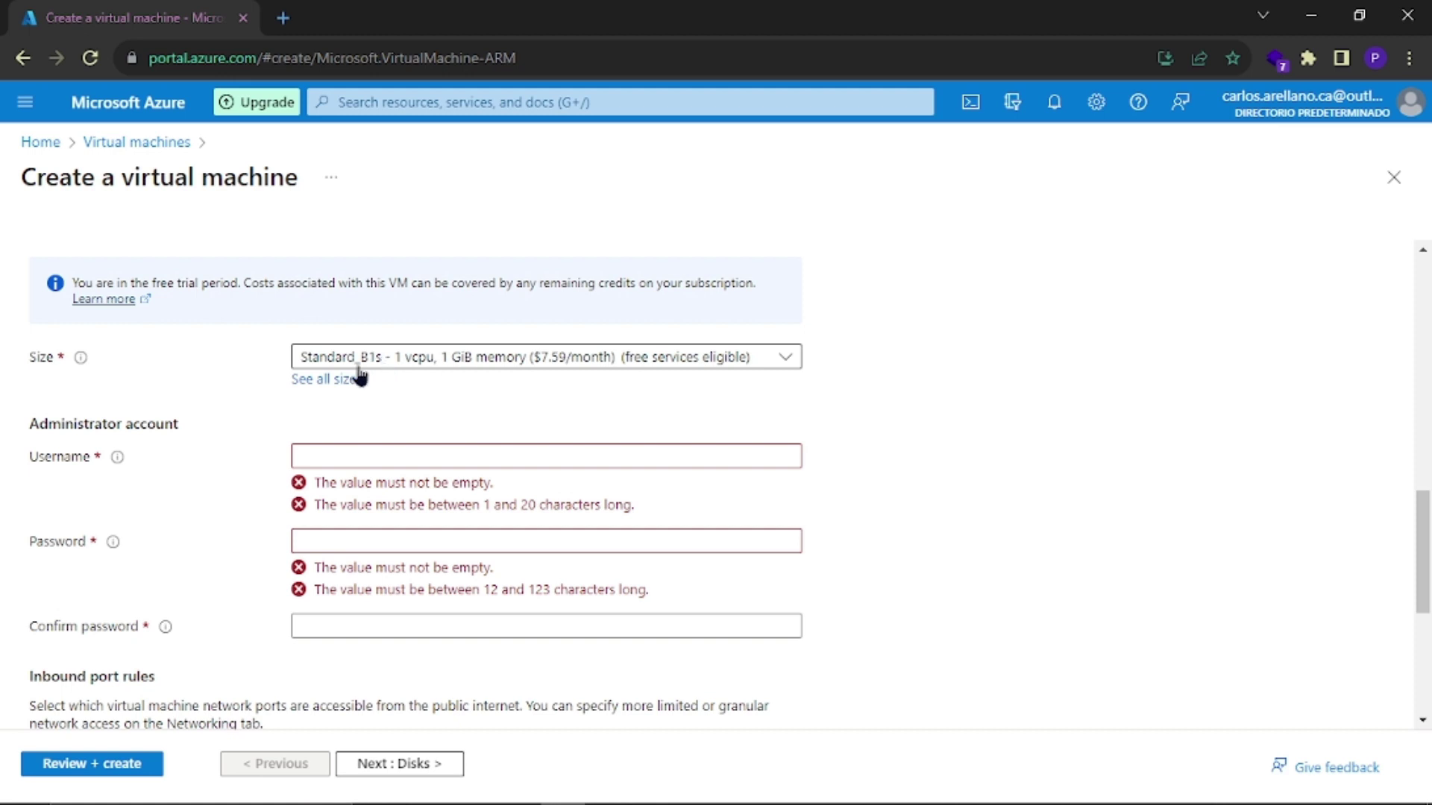
Step: Pick Standard_B2s (2 vCPUs, 4 GiB memory) from the full VM size list
left_click(325, 380)
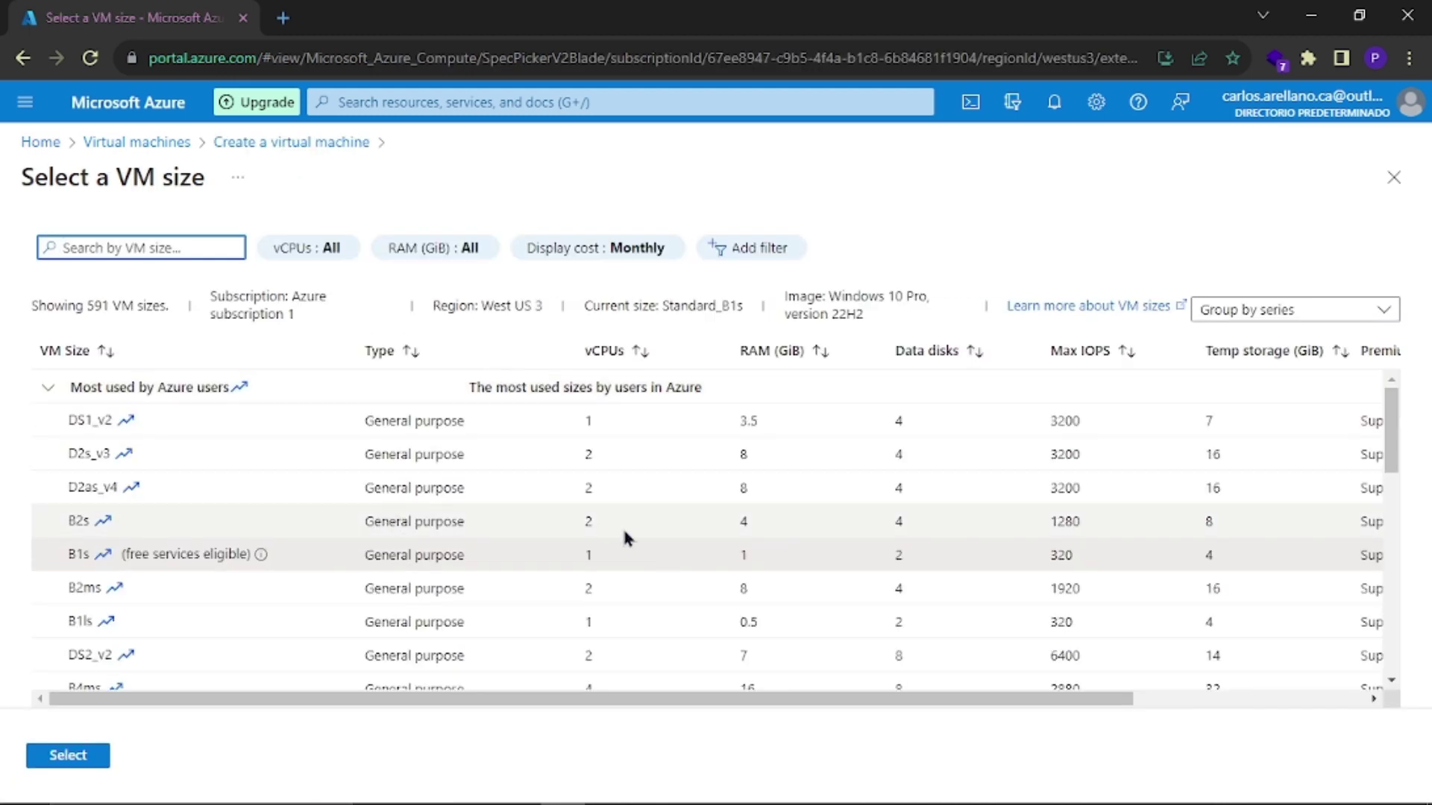
left_click(607, 523)
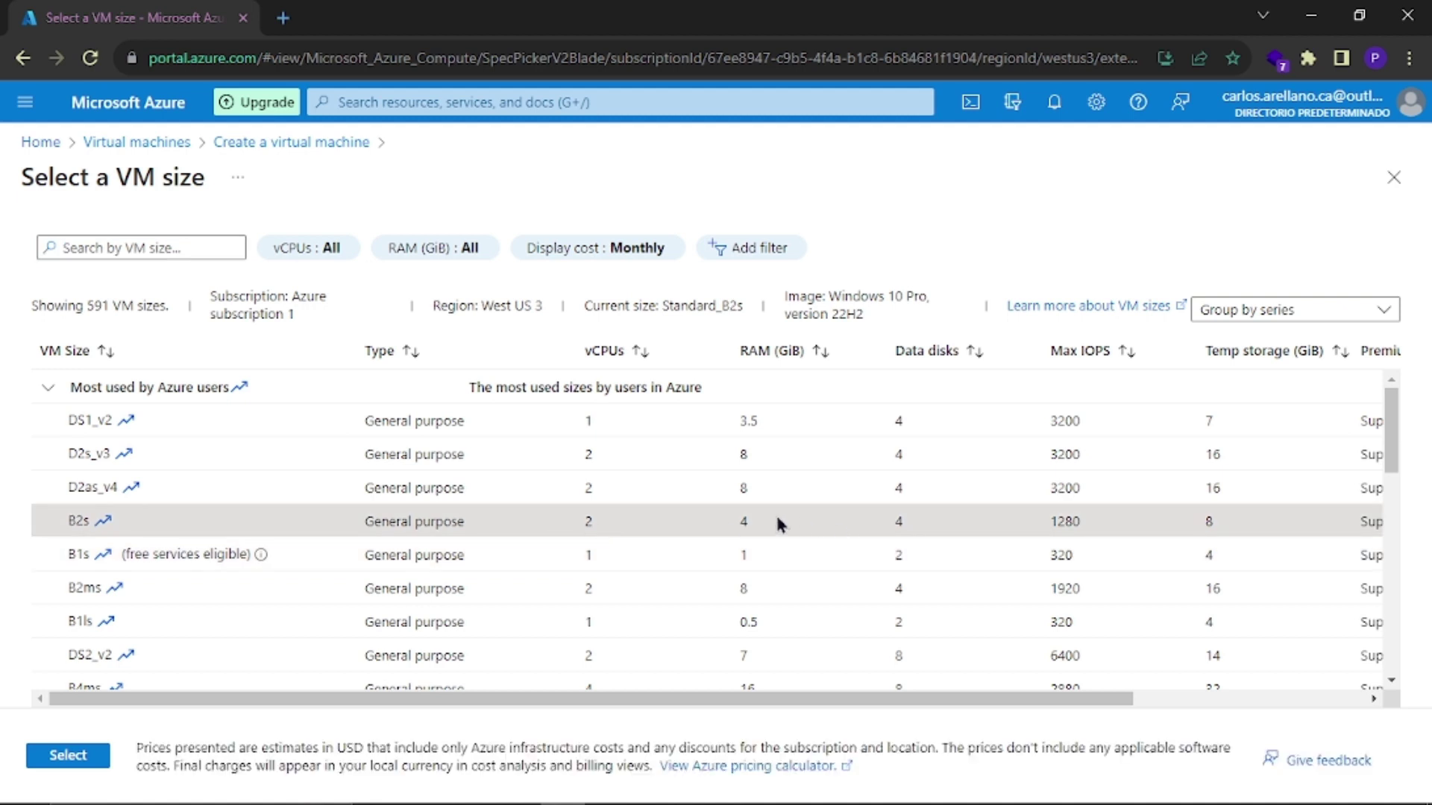
scroll(754, 524, "right", 5)
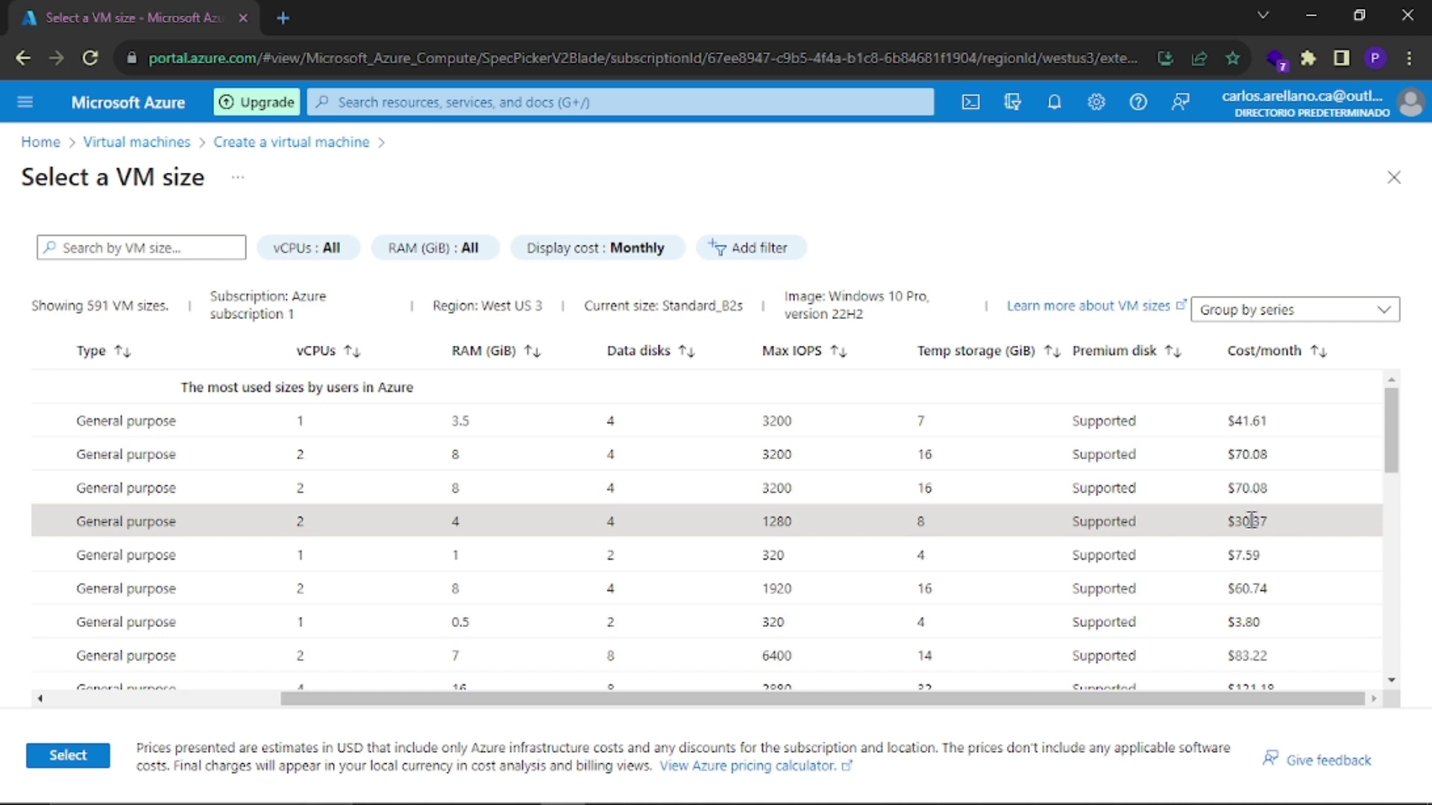
scroll(55, 524, "left", 5)
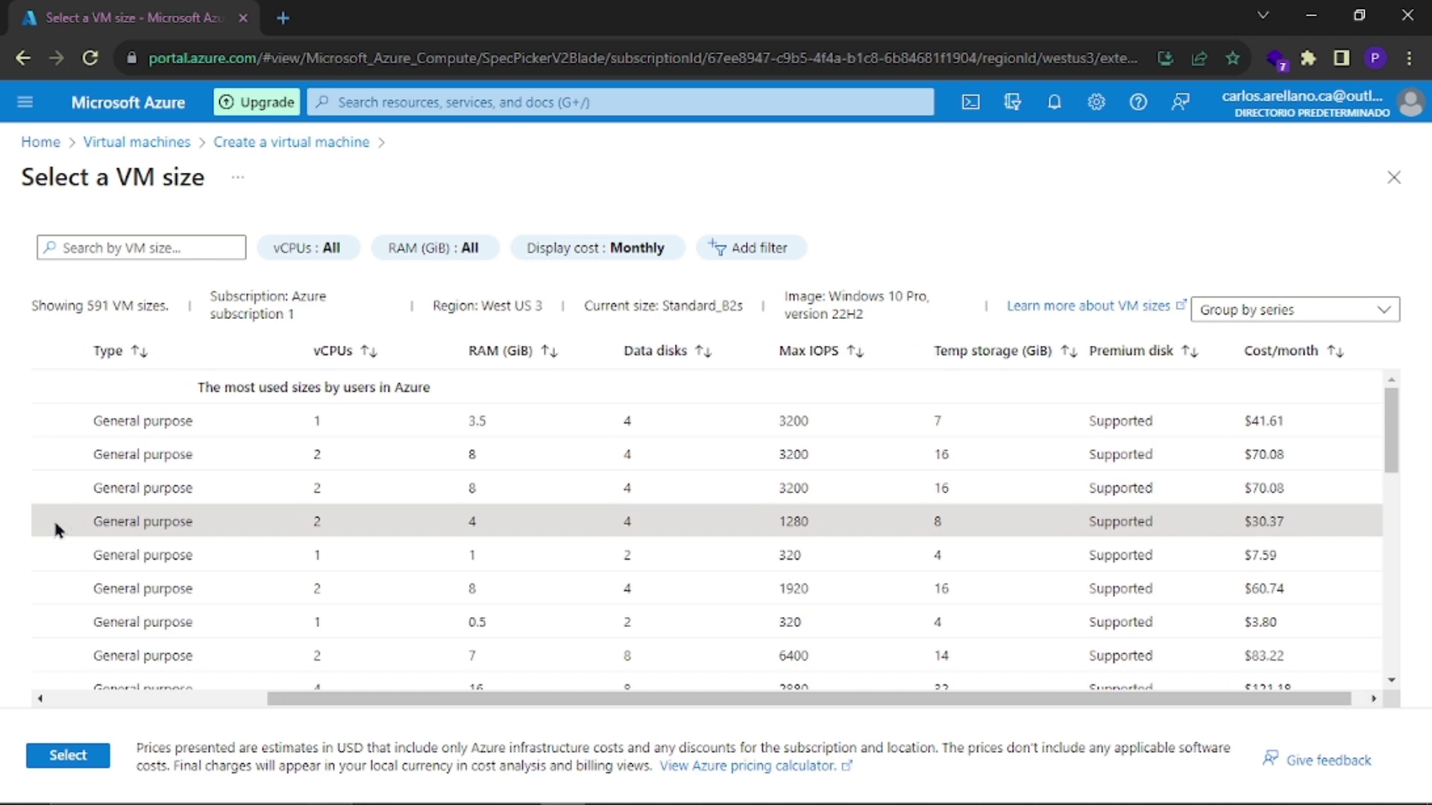
left_click(52, 757)
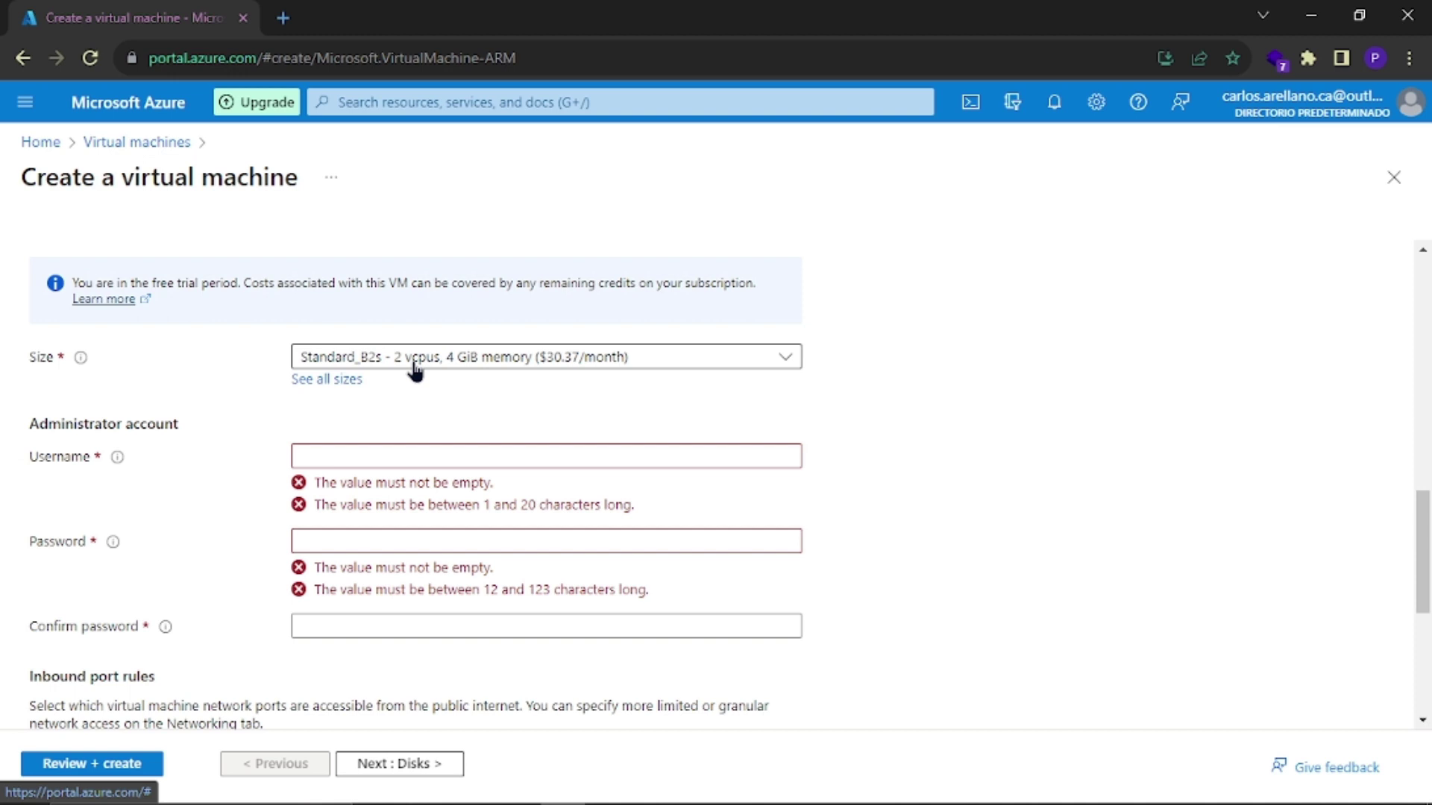
Step: Enter the administrator account username
left_click(314, 458)
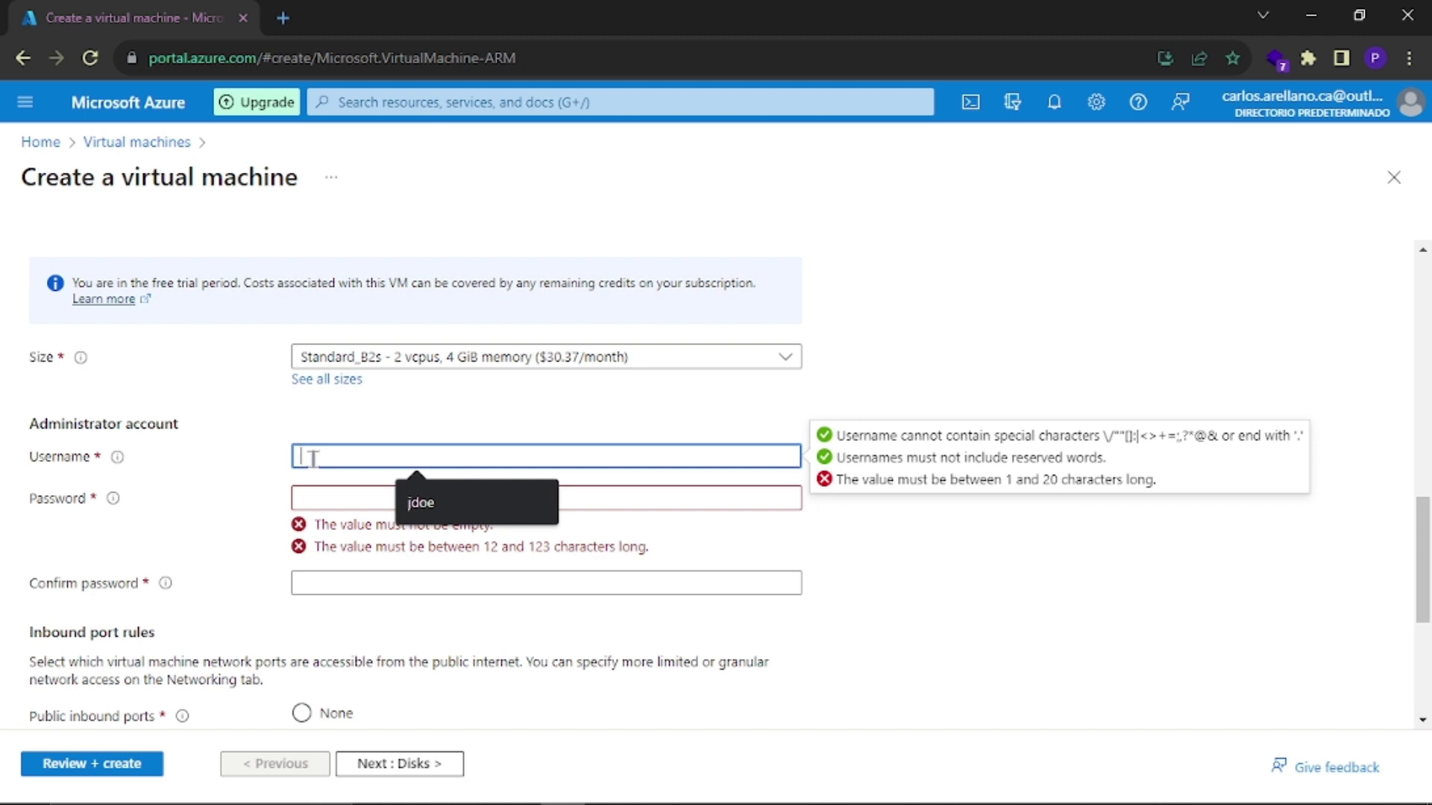
type("admini")
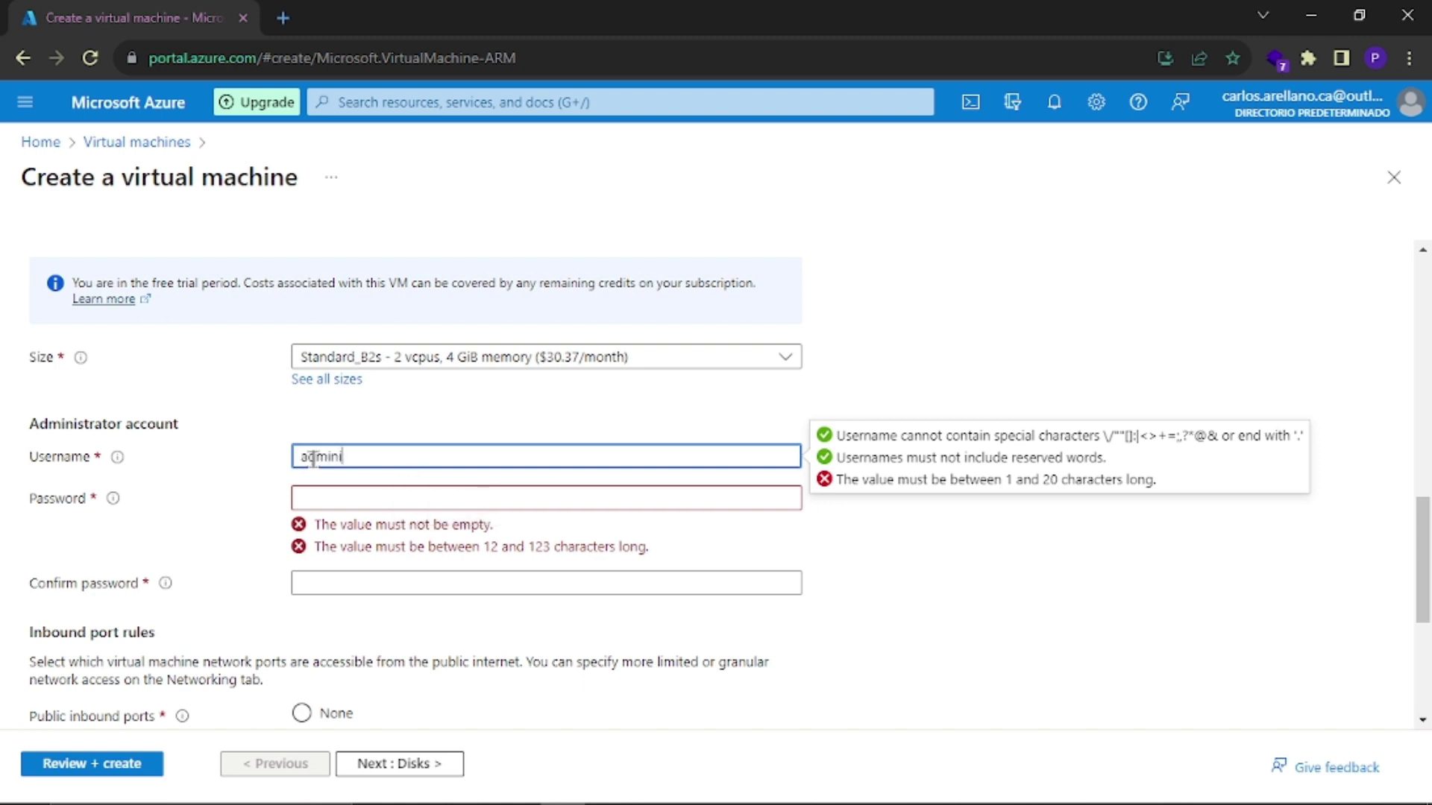
type("strator")
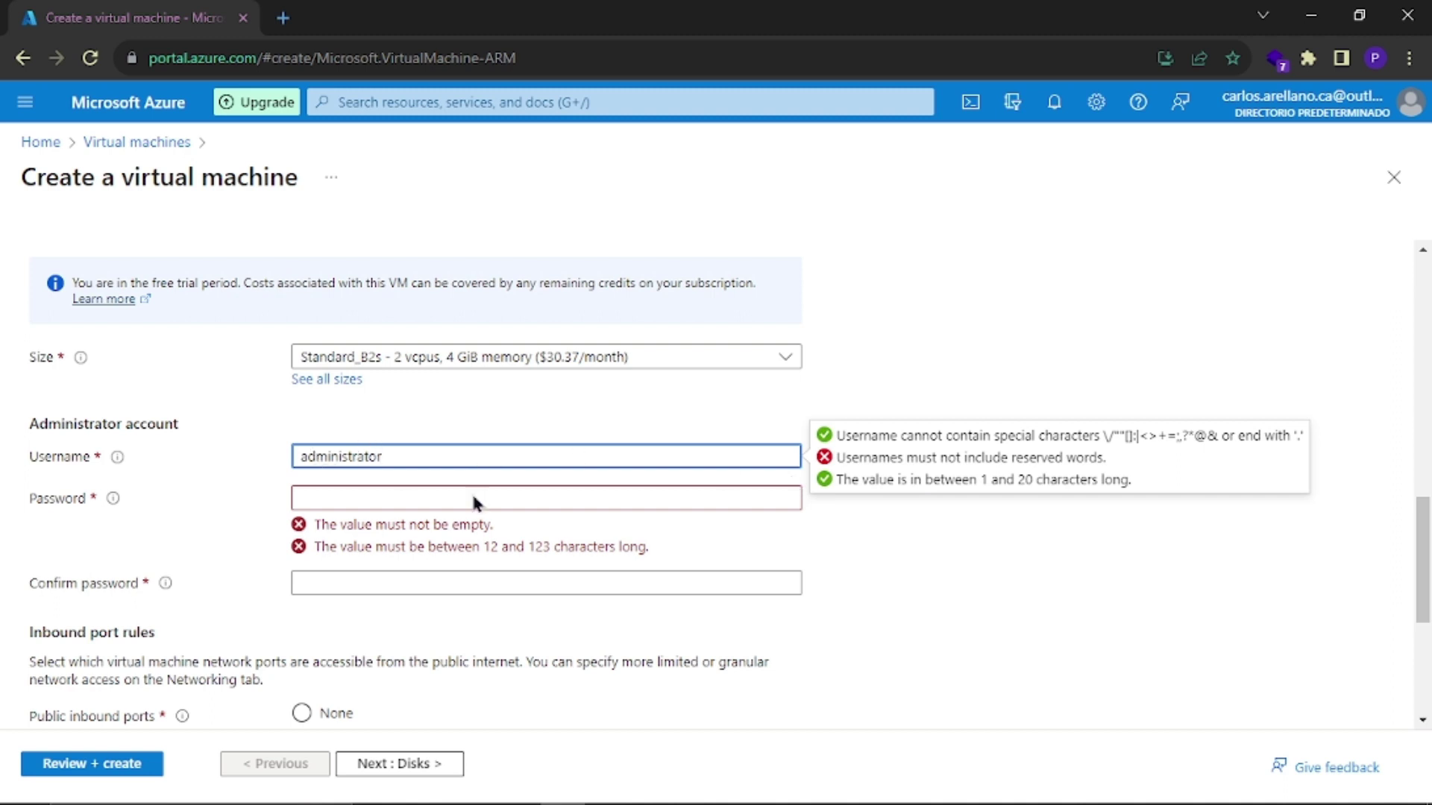
key("BackSpace")
key("BackSpace")
type("n")
key("BackSpace")
key("BackSpace")
key("BackSpace")
key("BackSpace")
key("BackSpace")
type("jdoe")
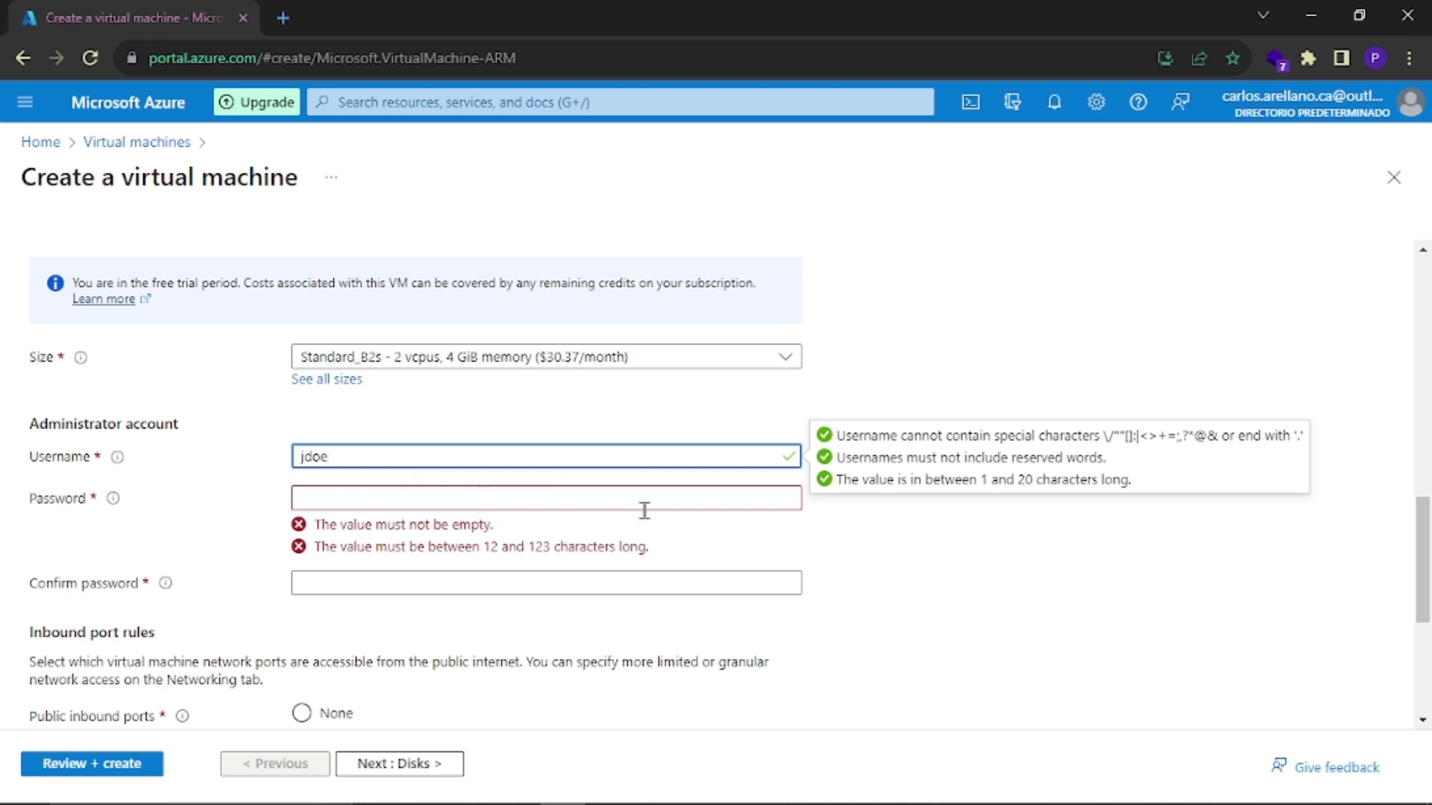
Step: Type the administrator password and confirm it
left_click(644, 511)
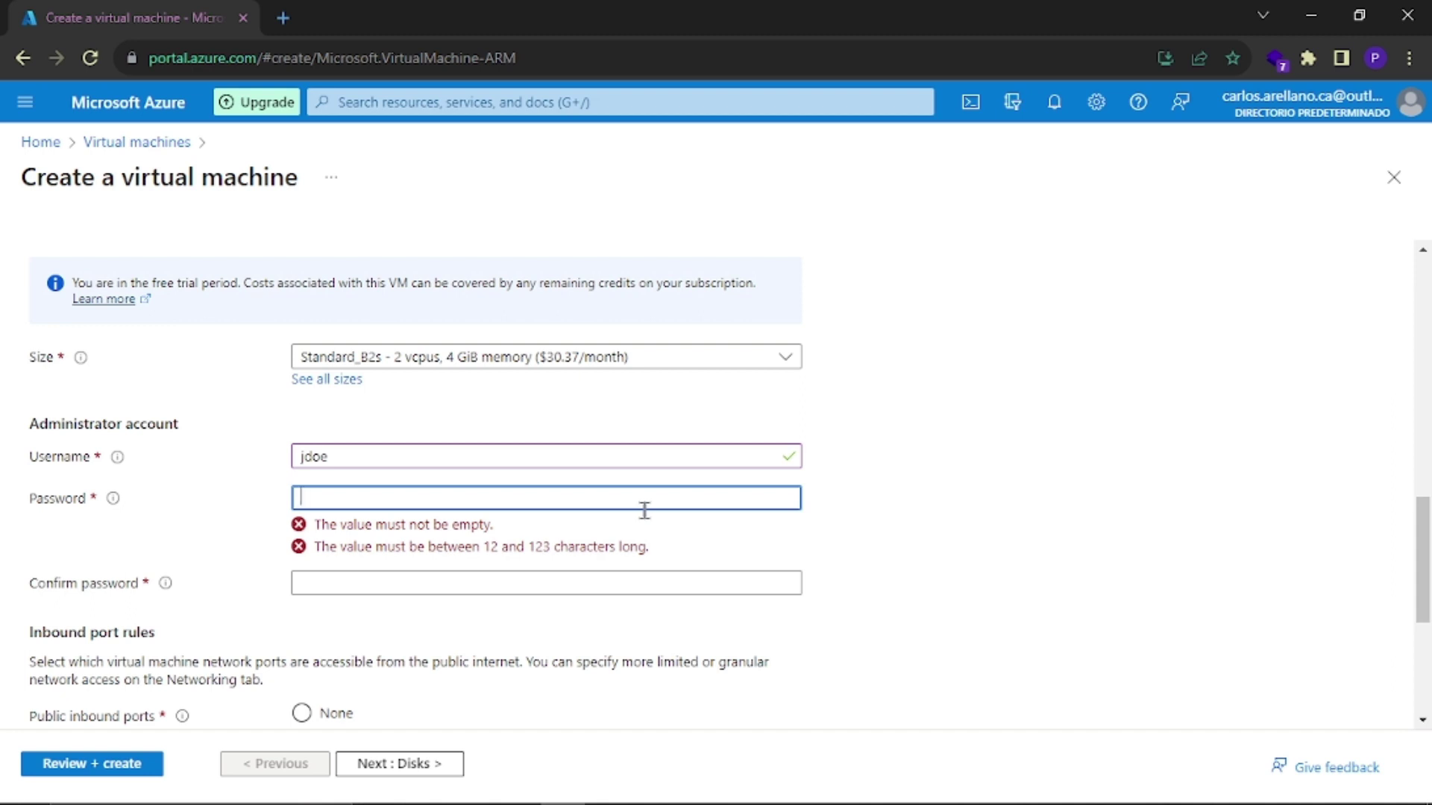
type("************")
key("Tab")
type("***")
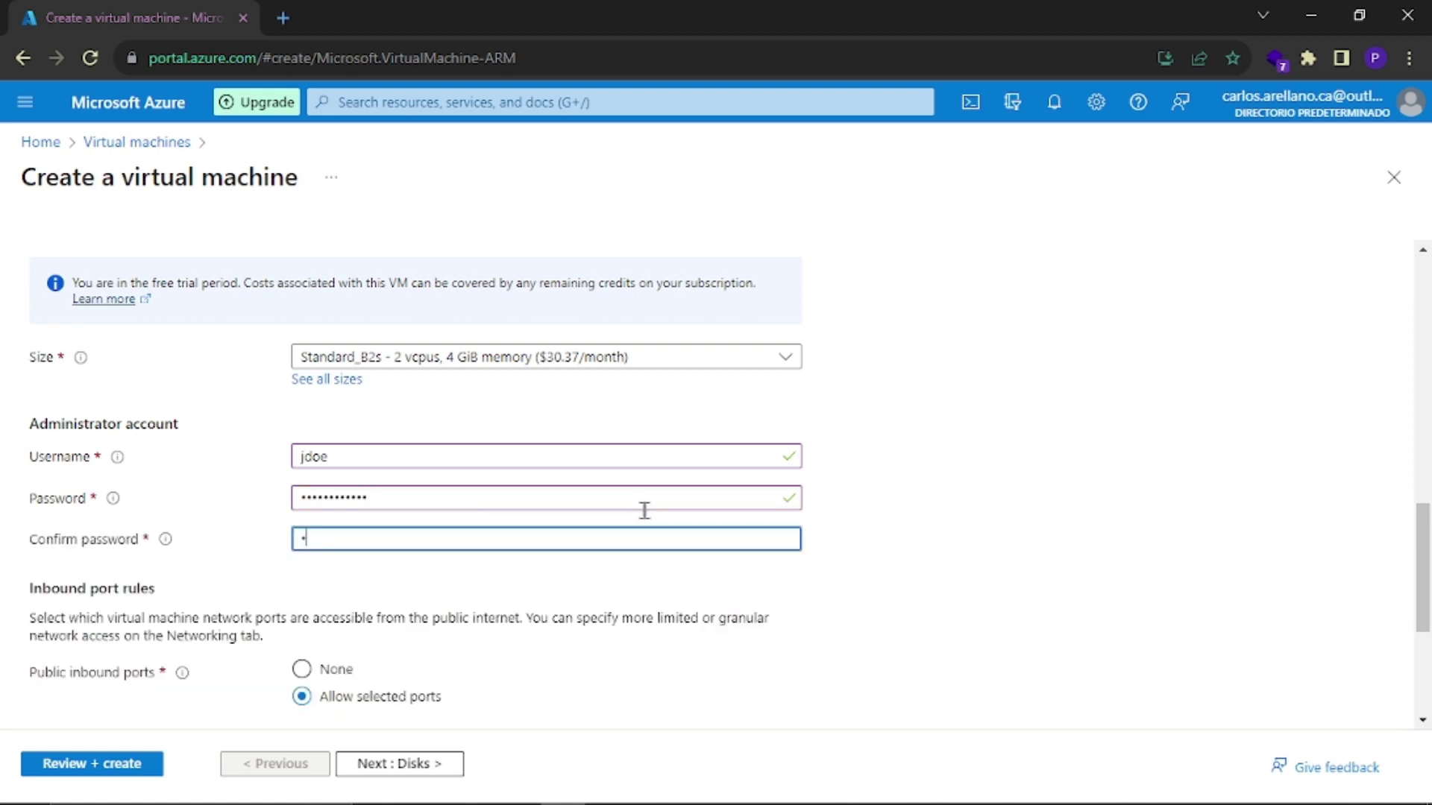
type("*")
key("BackSpace")
key("BackSpace")
key("BackSpace")
key("BackSpace")
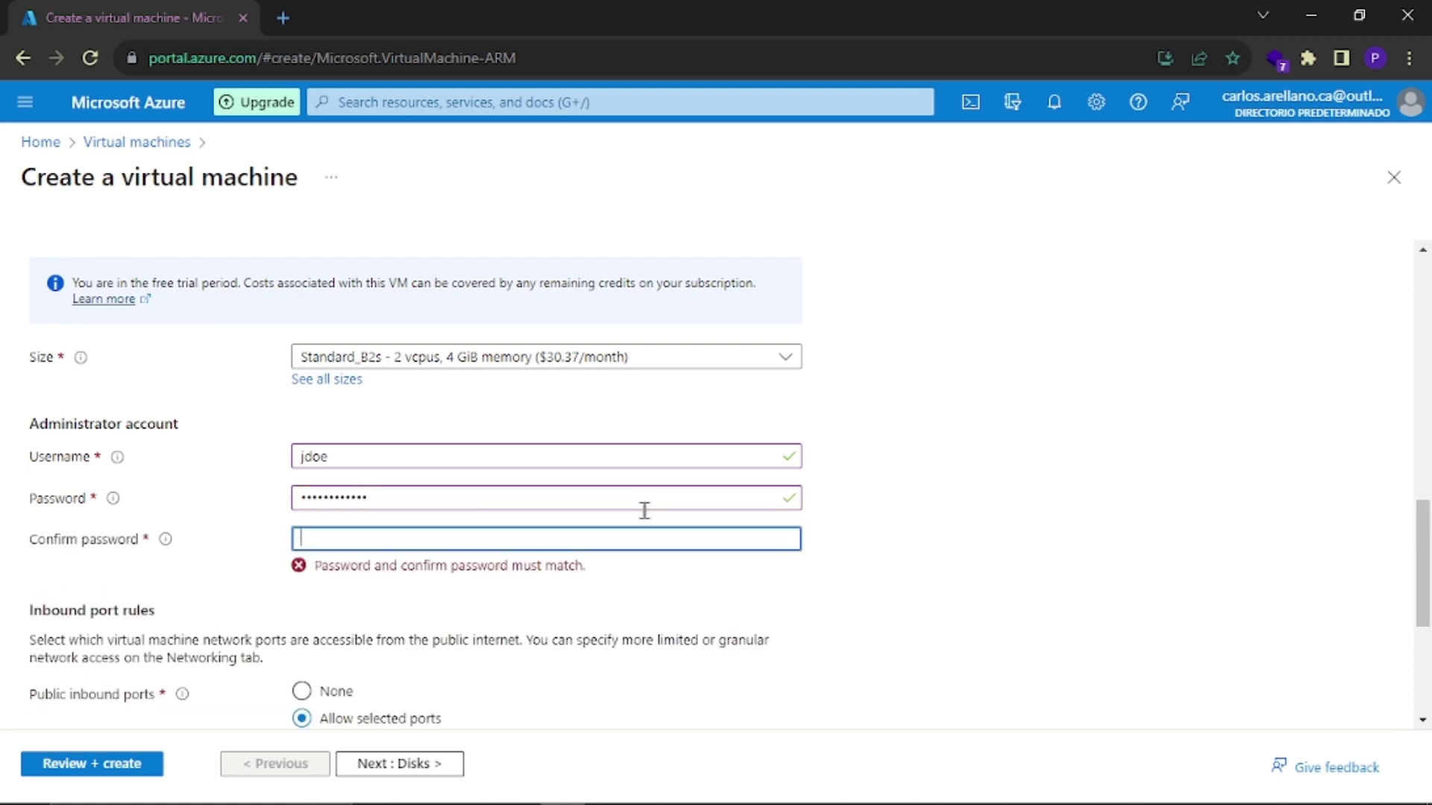
type("************")
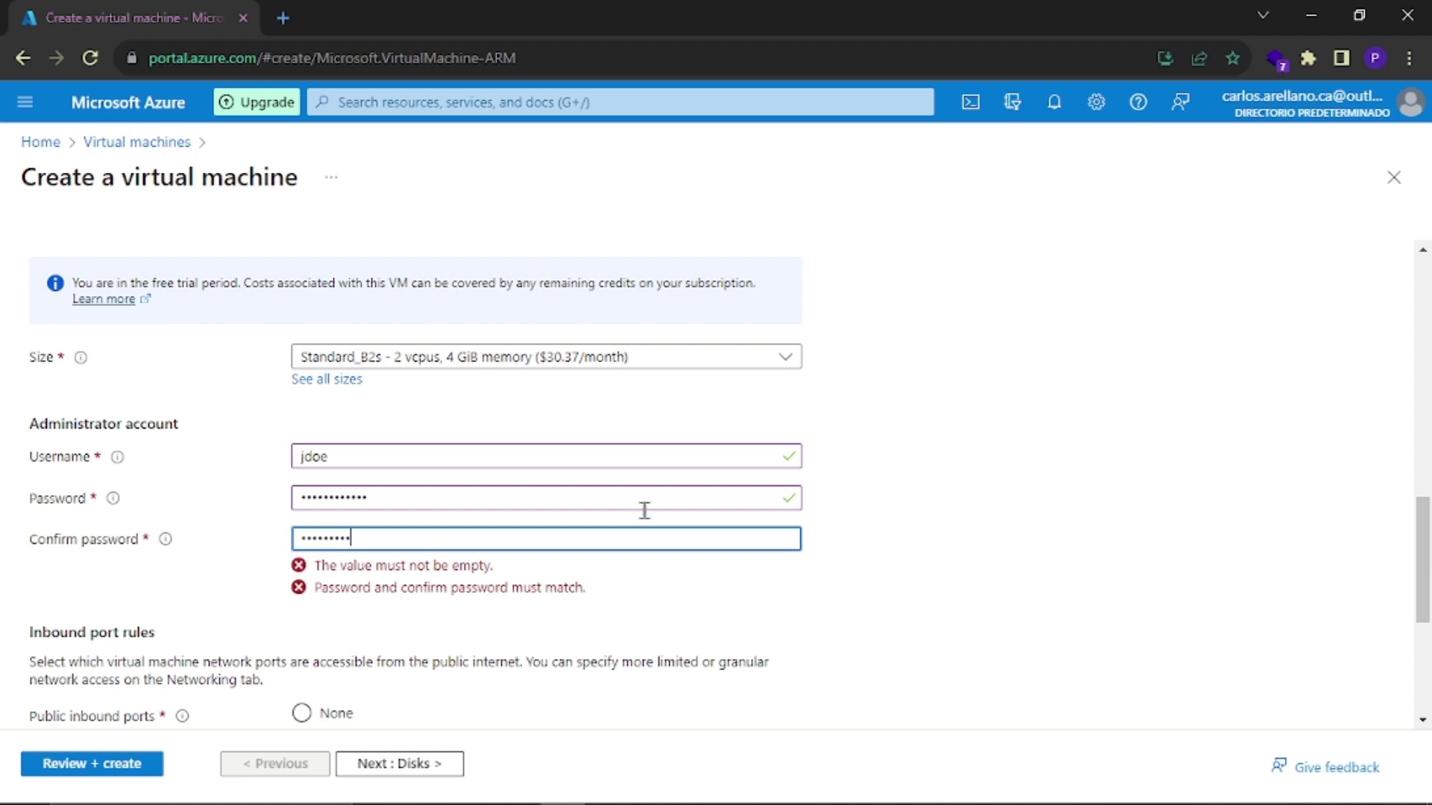
Step: Confirm the eligible Windows 10/11 licence and continue to the Disks tab
scroll(643, 512, "down", 4)
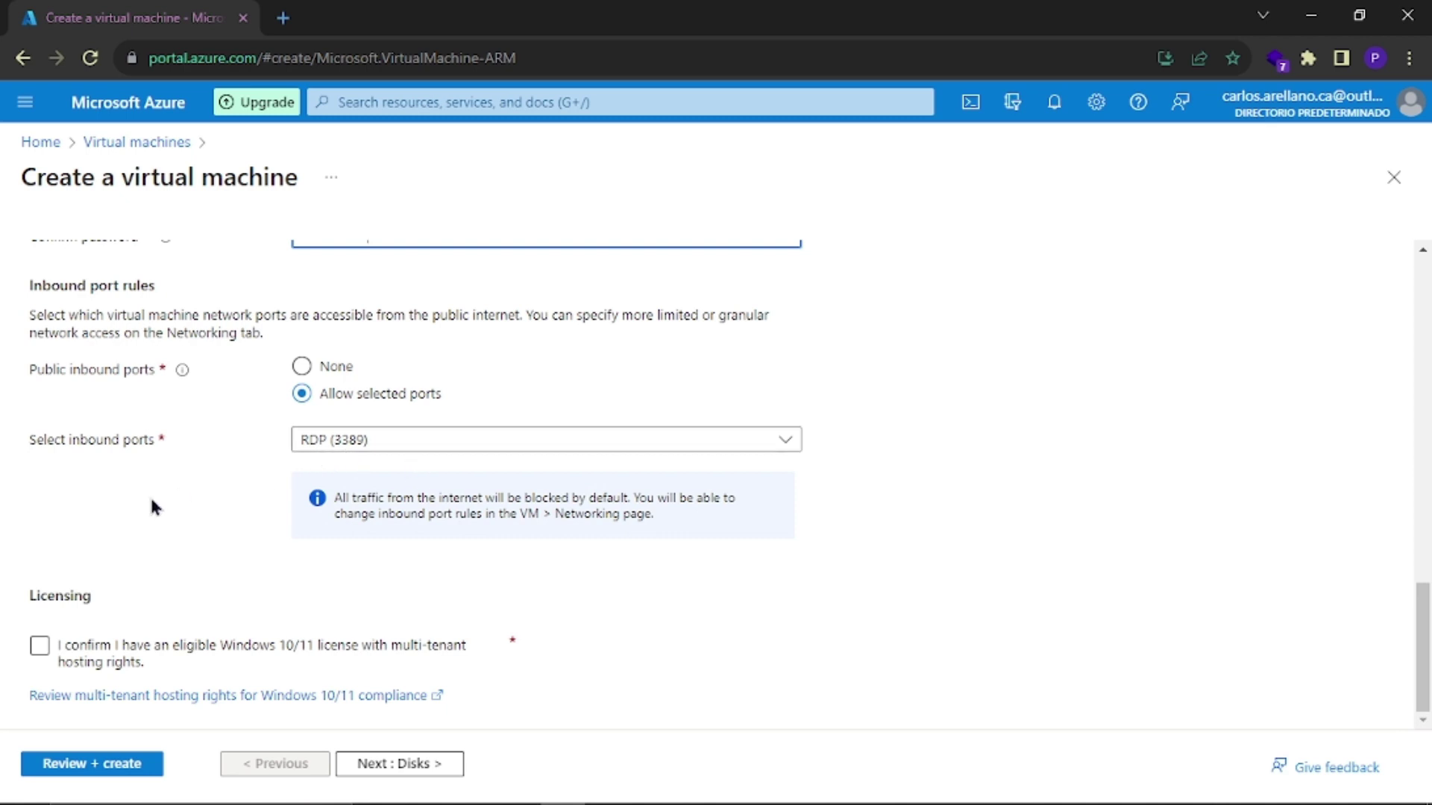
left_click(35, 657)
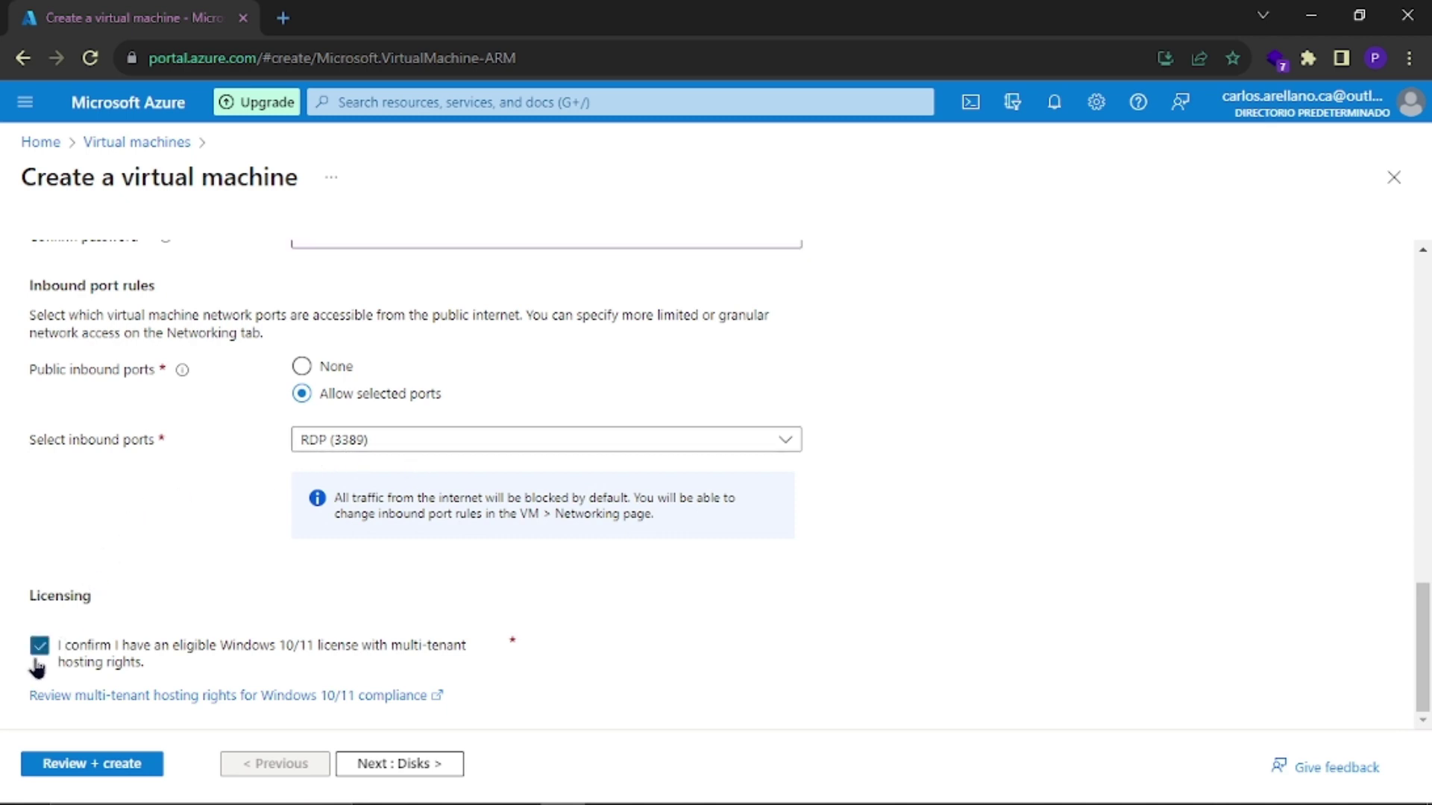
left_click(425, 765)
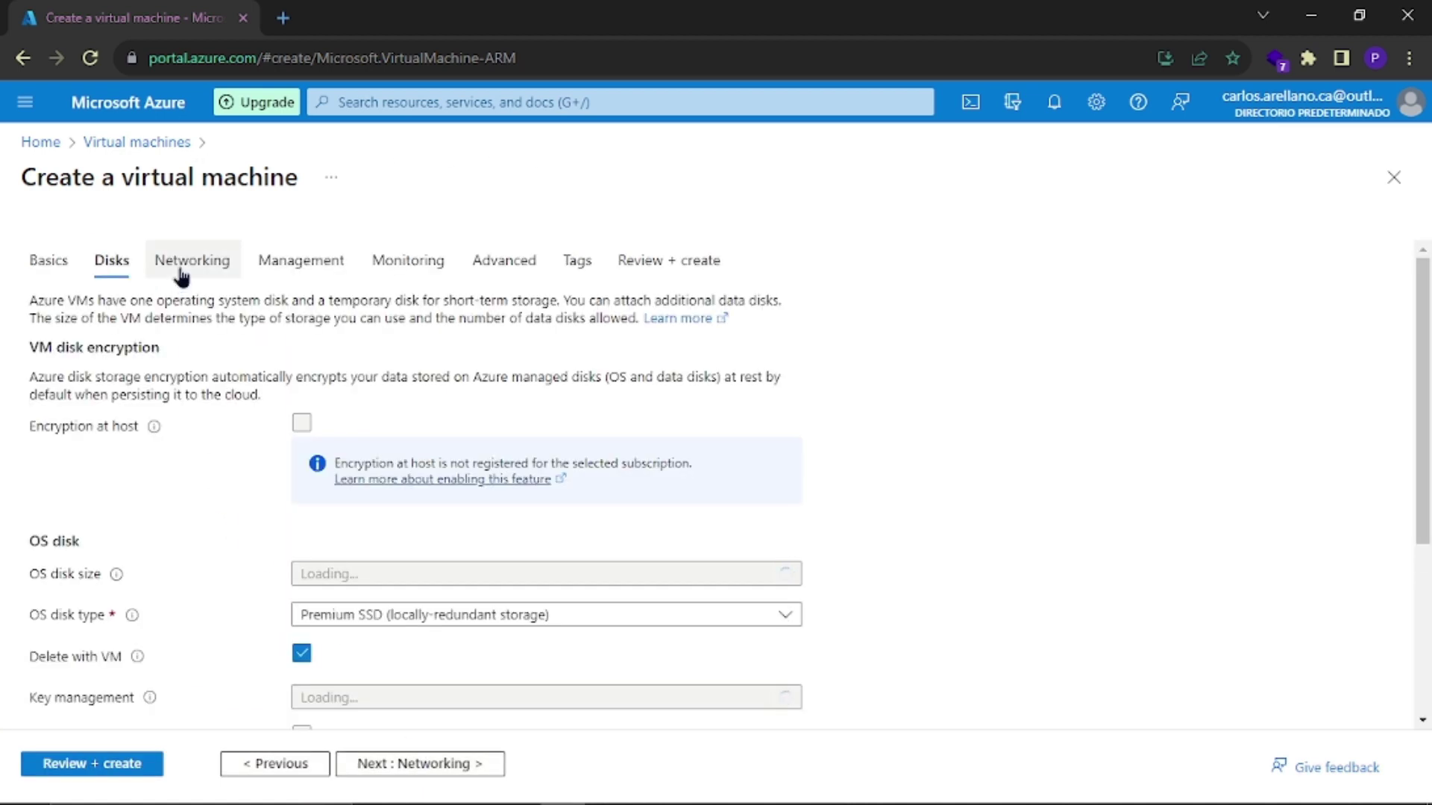
Step: Go to Networking and keep the default victimVM-vnet network with subnet 10.0.0.0/24
left_click(453, 768)
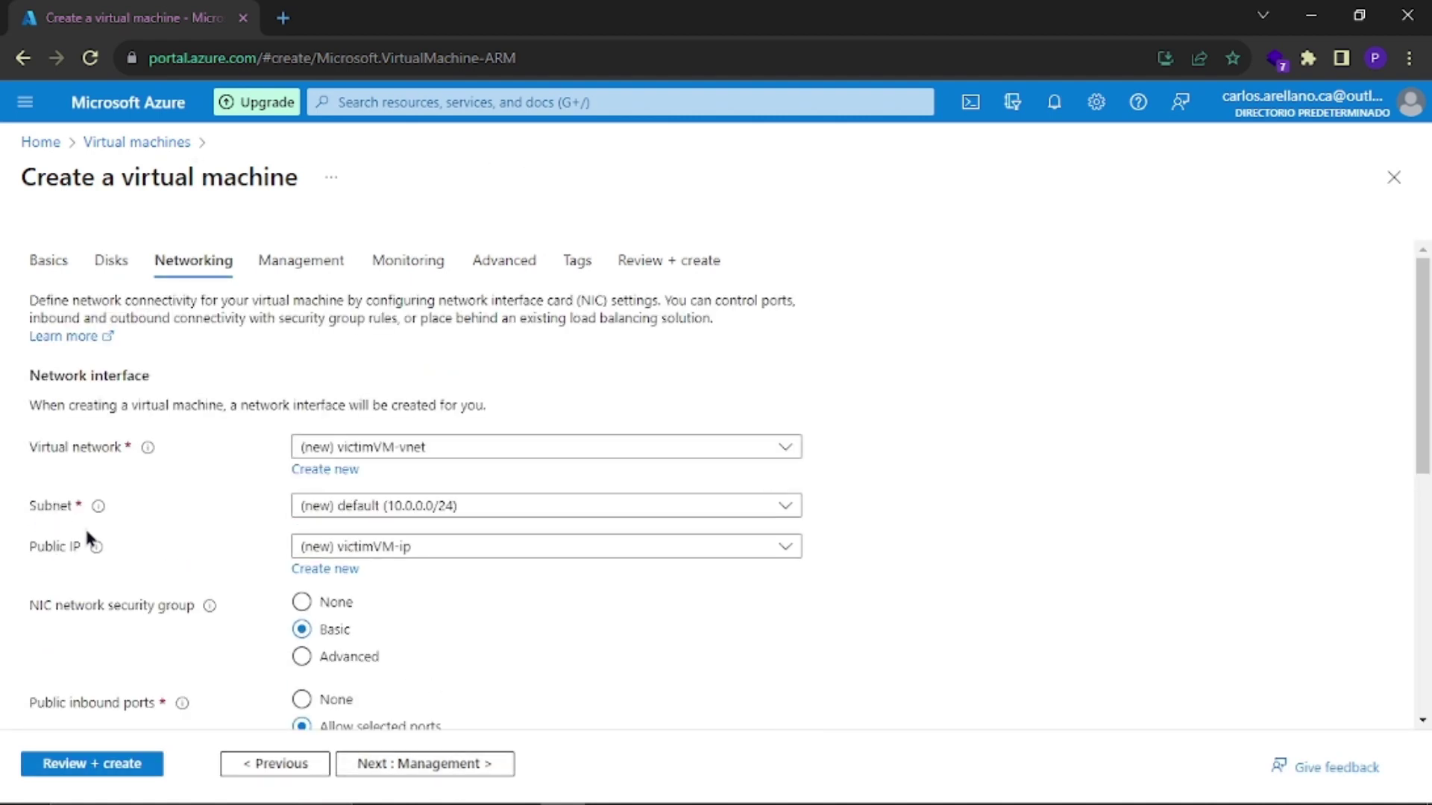
scroll(84, 526, "down", 2)
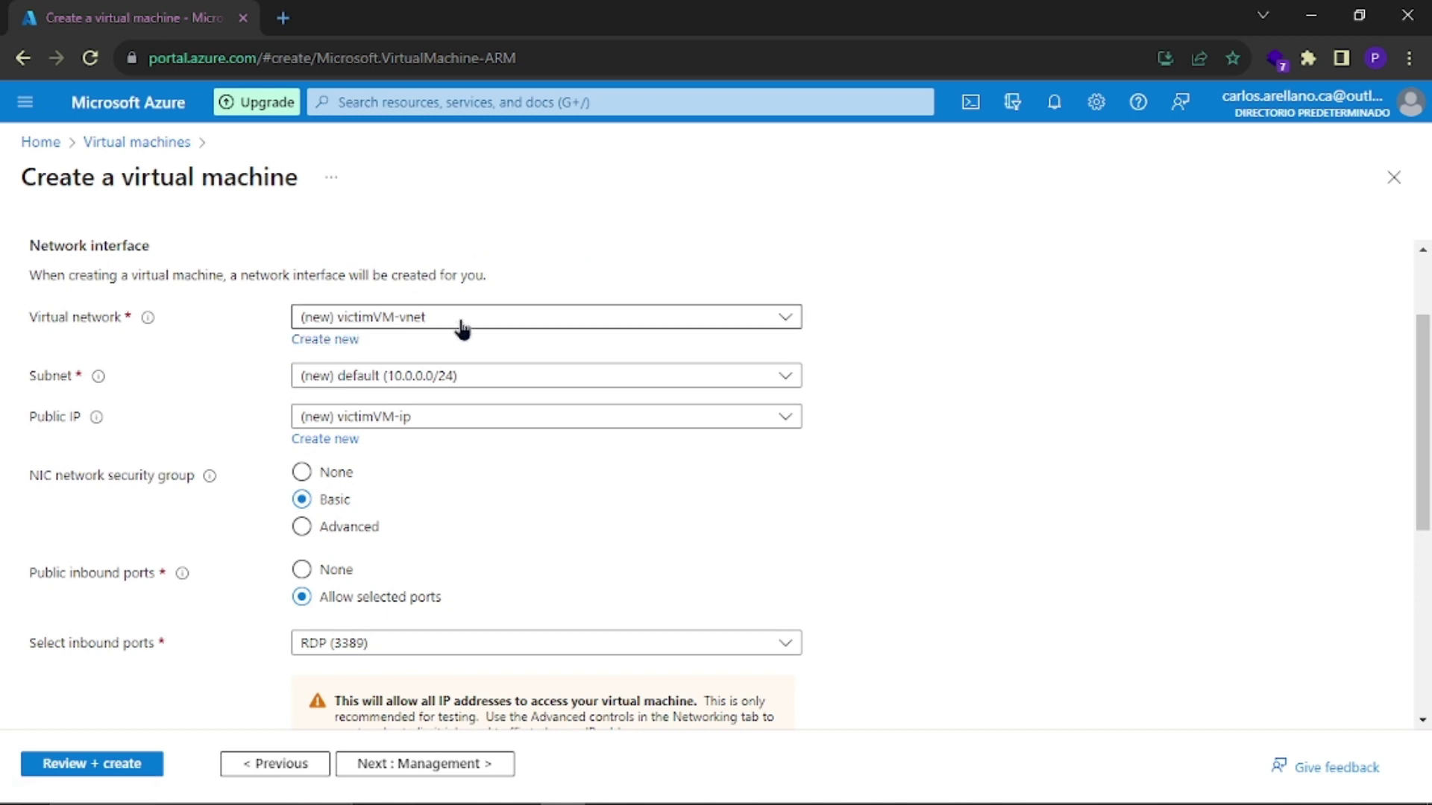
left_click(344, 343)
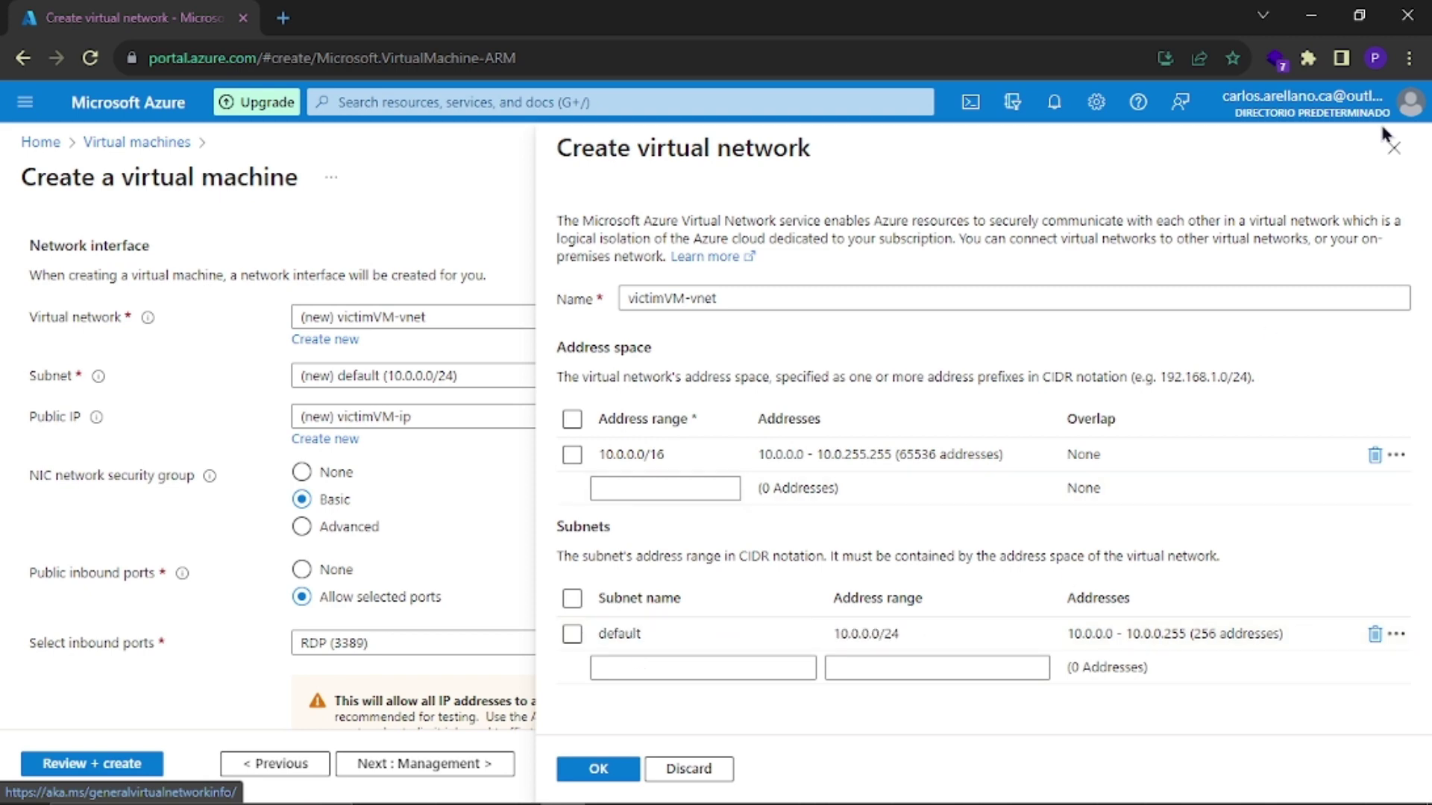
left_click(1393, 149)
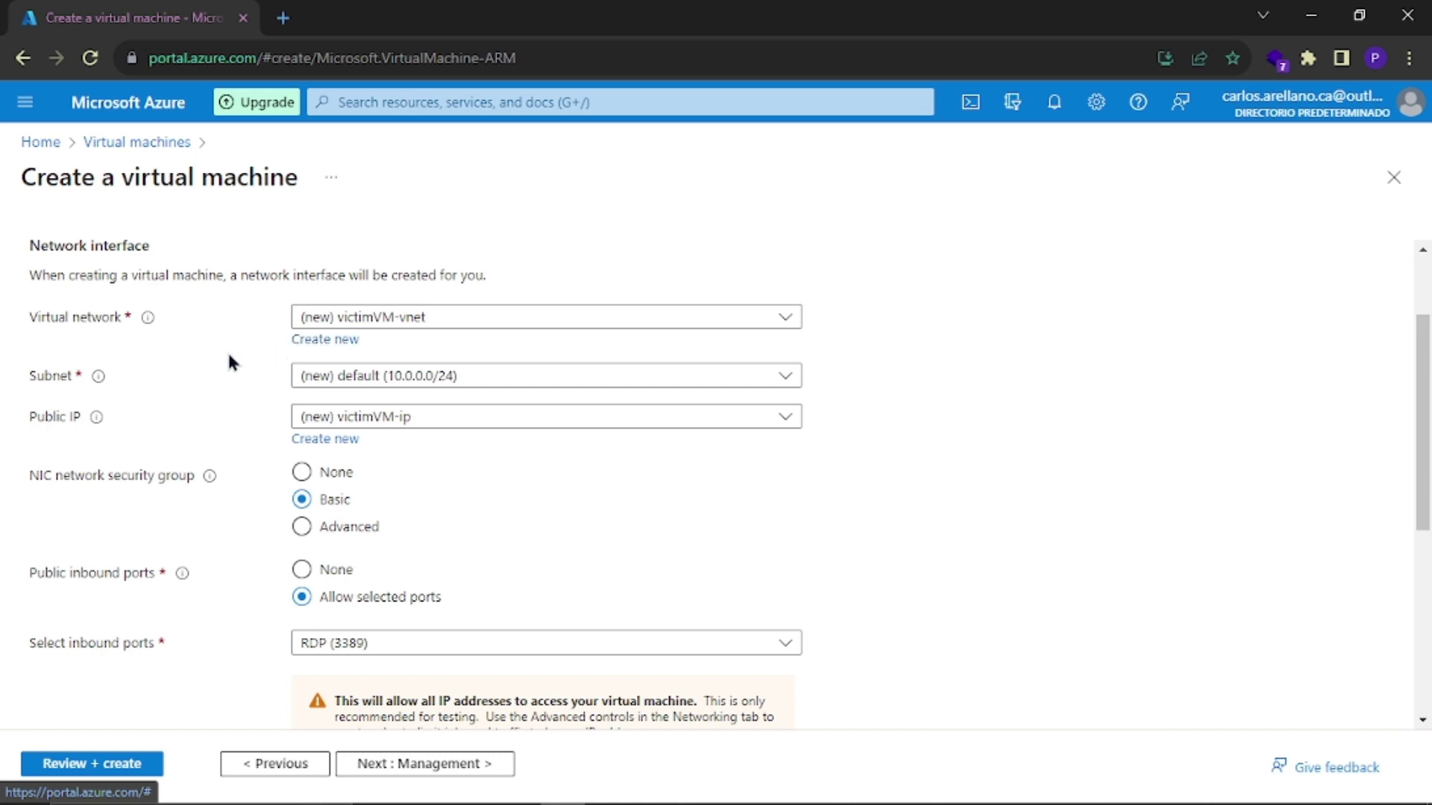
scroll(210, 365, "down", 2)
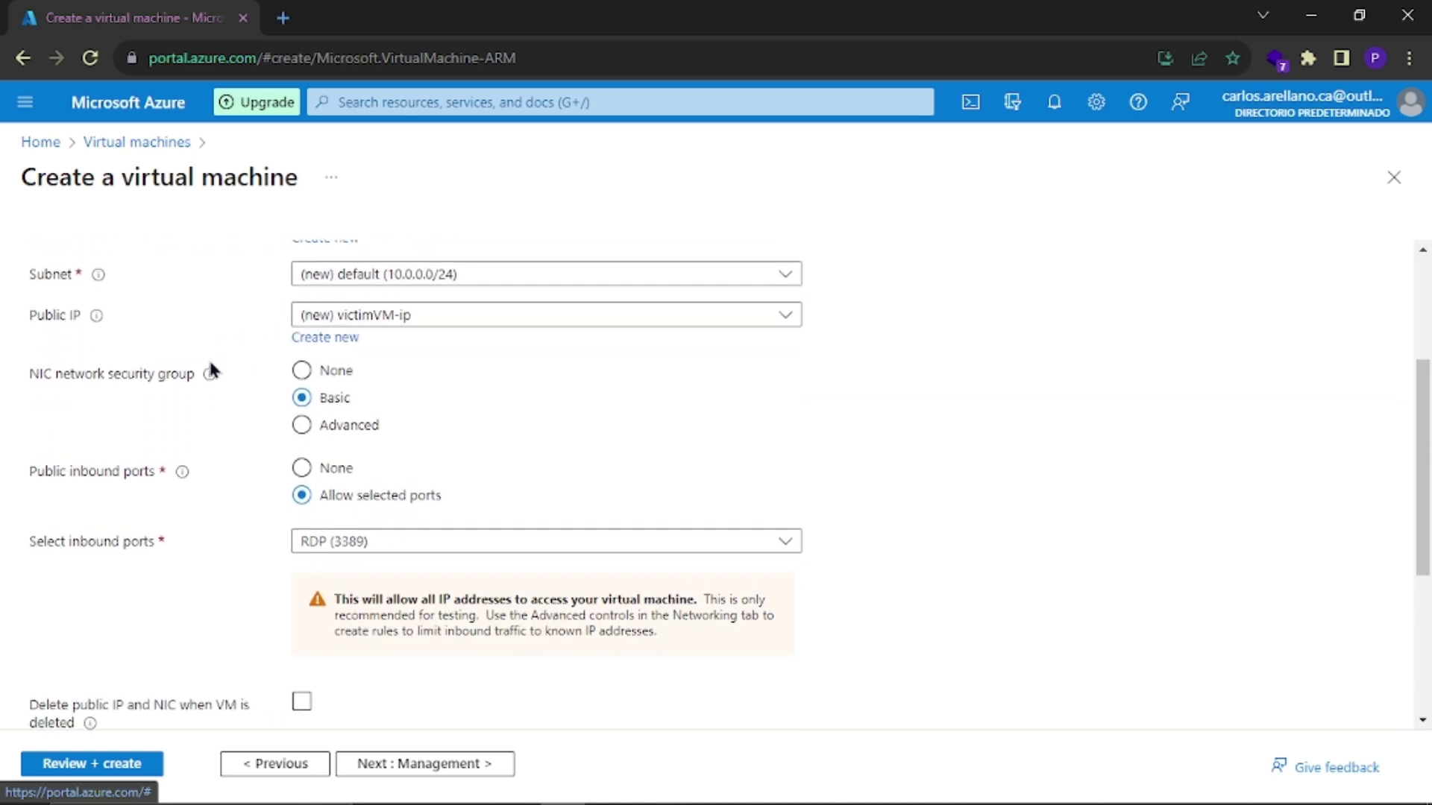
scroll(298, 335, "up", 2)
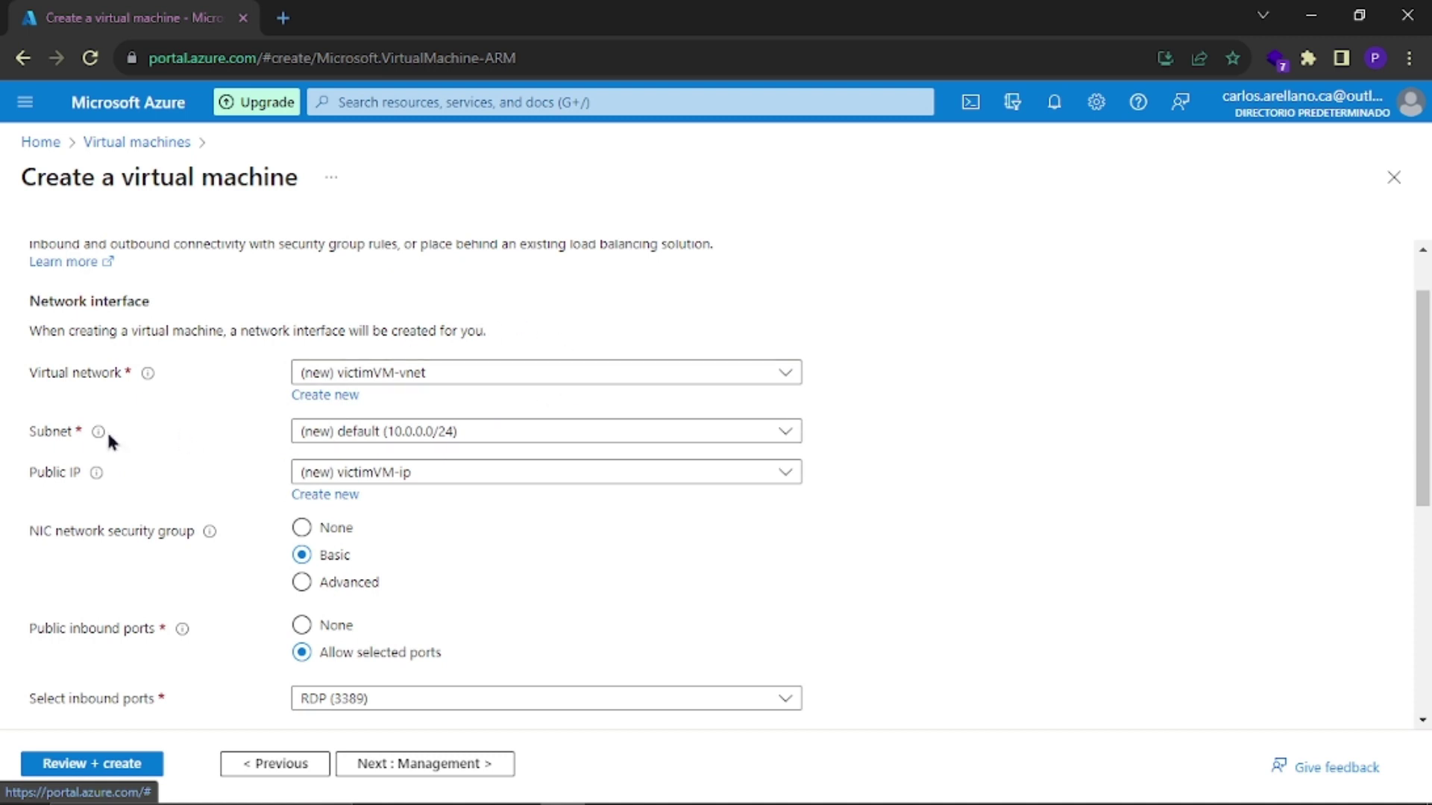
mouse_move(96, 435)
scroll(33, 490, "down", 3)
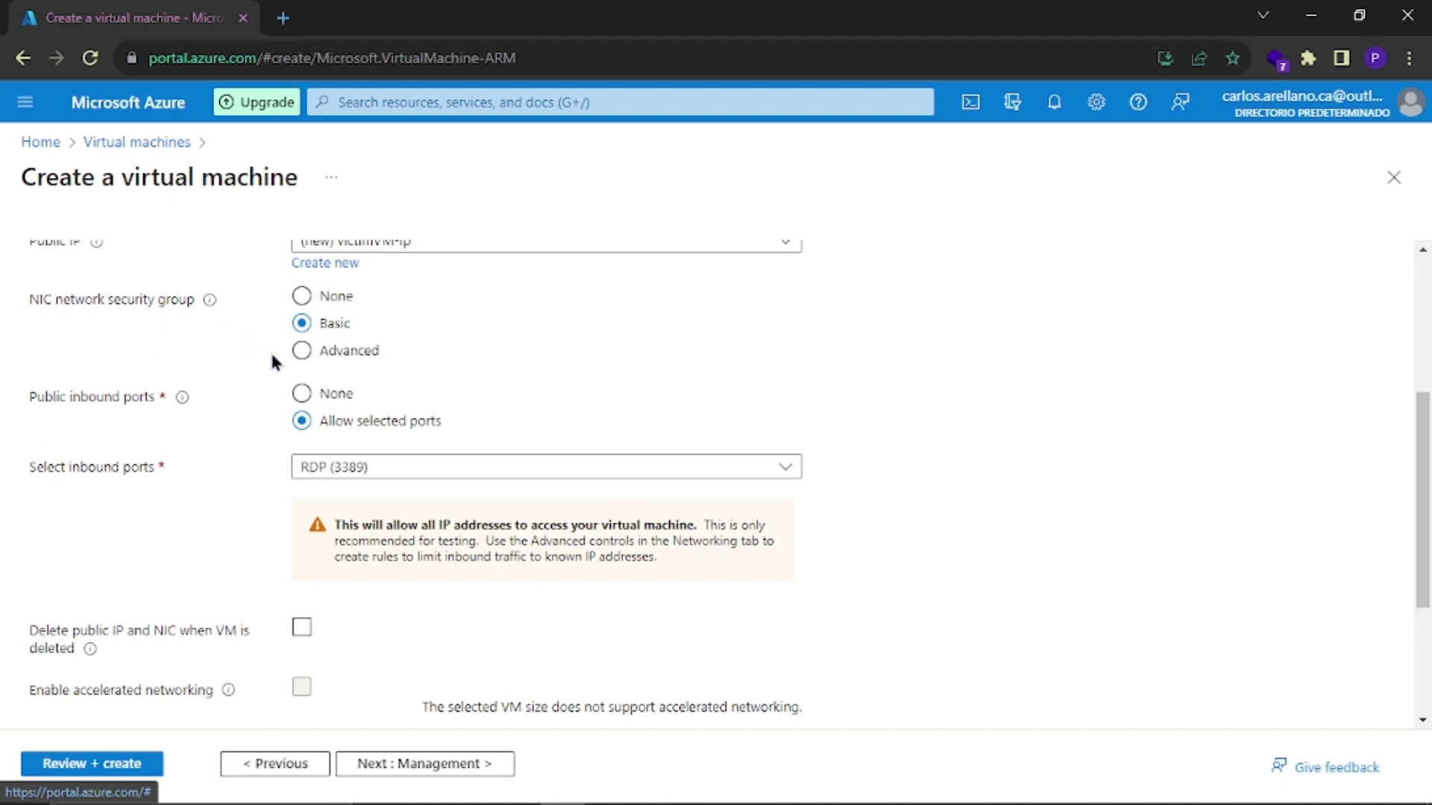
Step: Create a new network security group for victimVM and delete its default-allow-rdp inbound rule
left_click(302, 350)
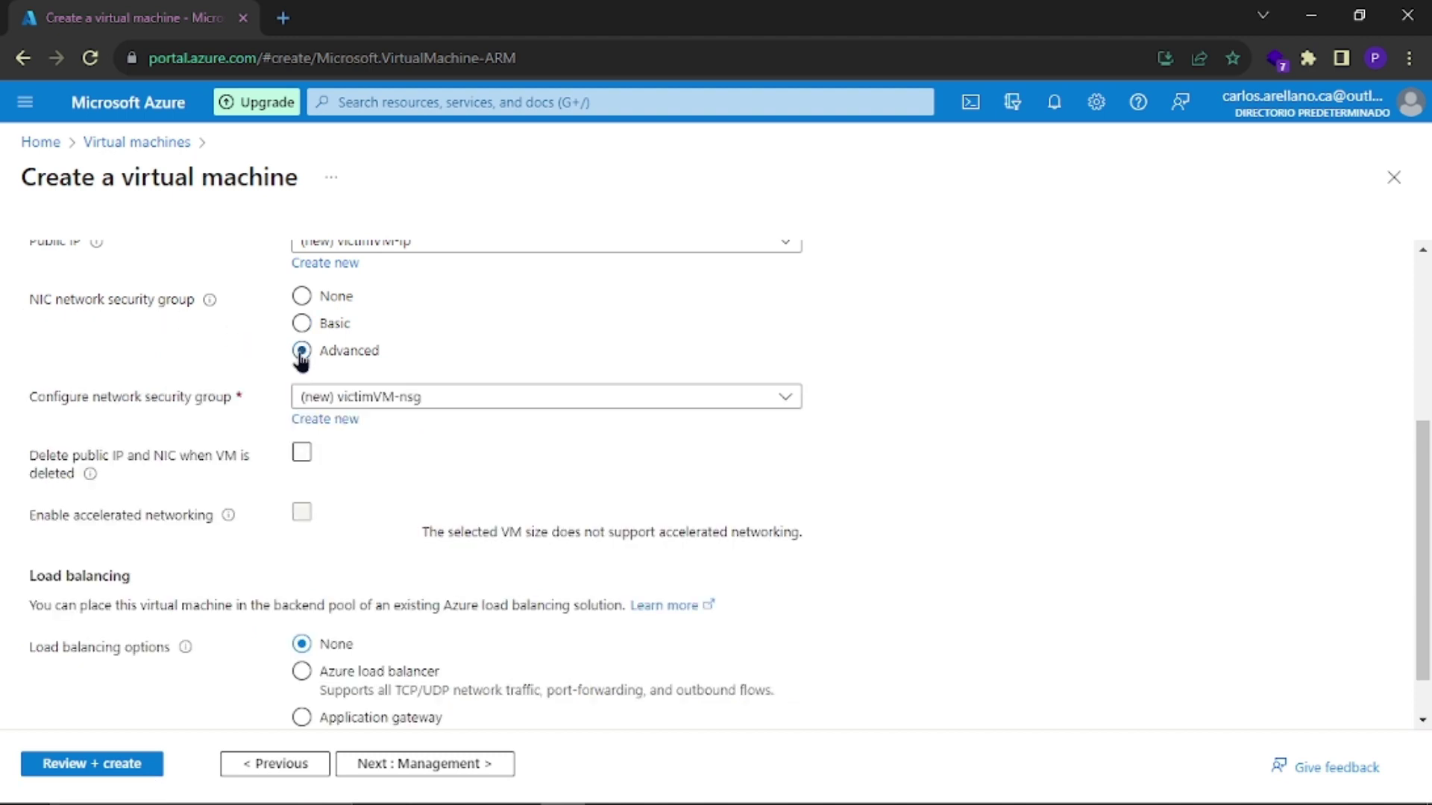
left_click(343, 421)
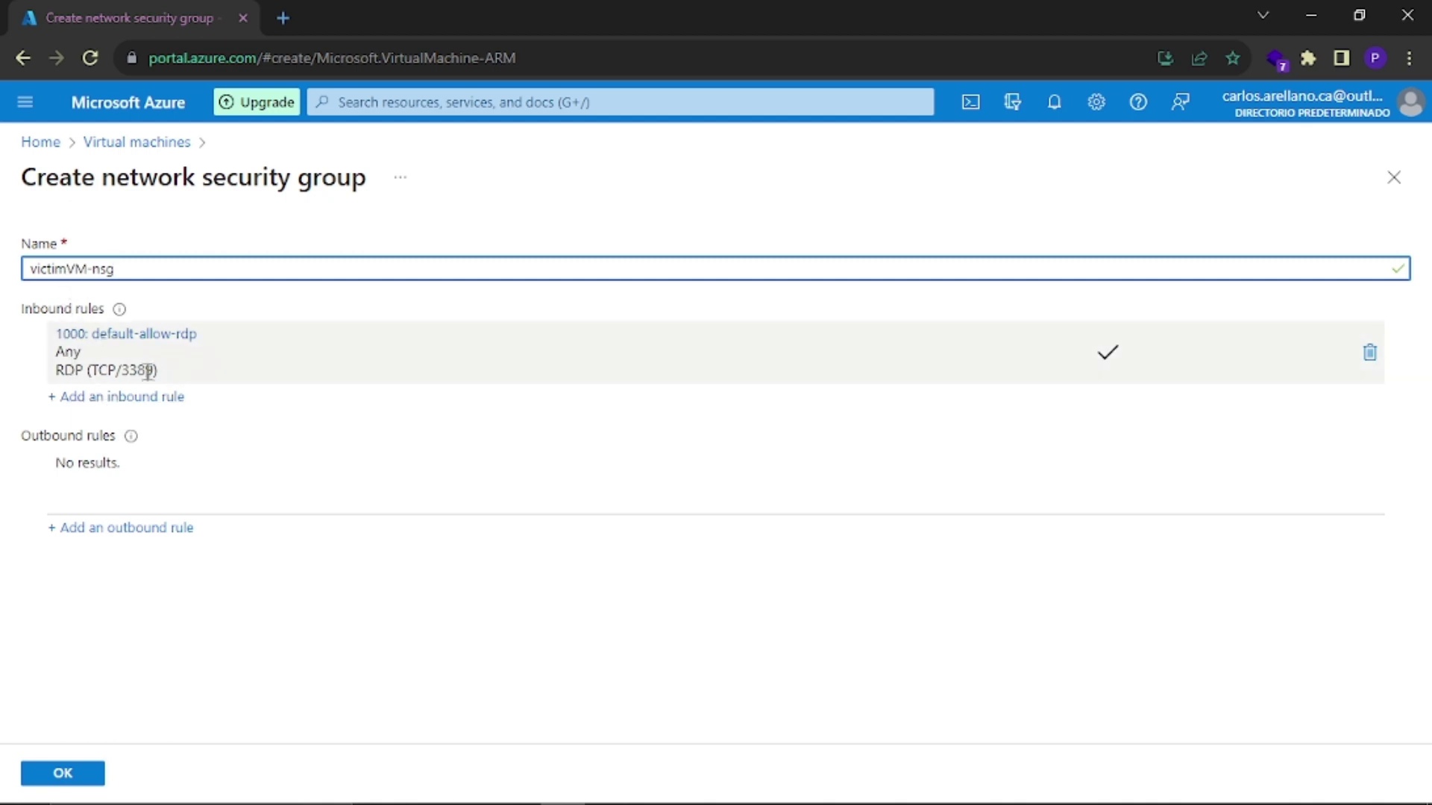
left_click(1369, 352)
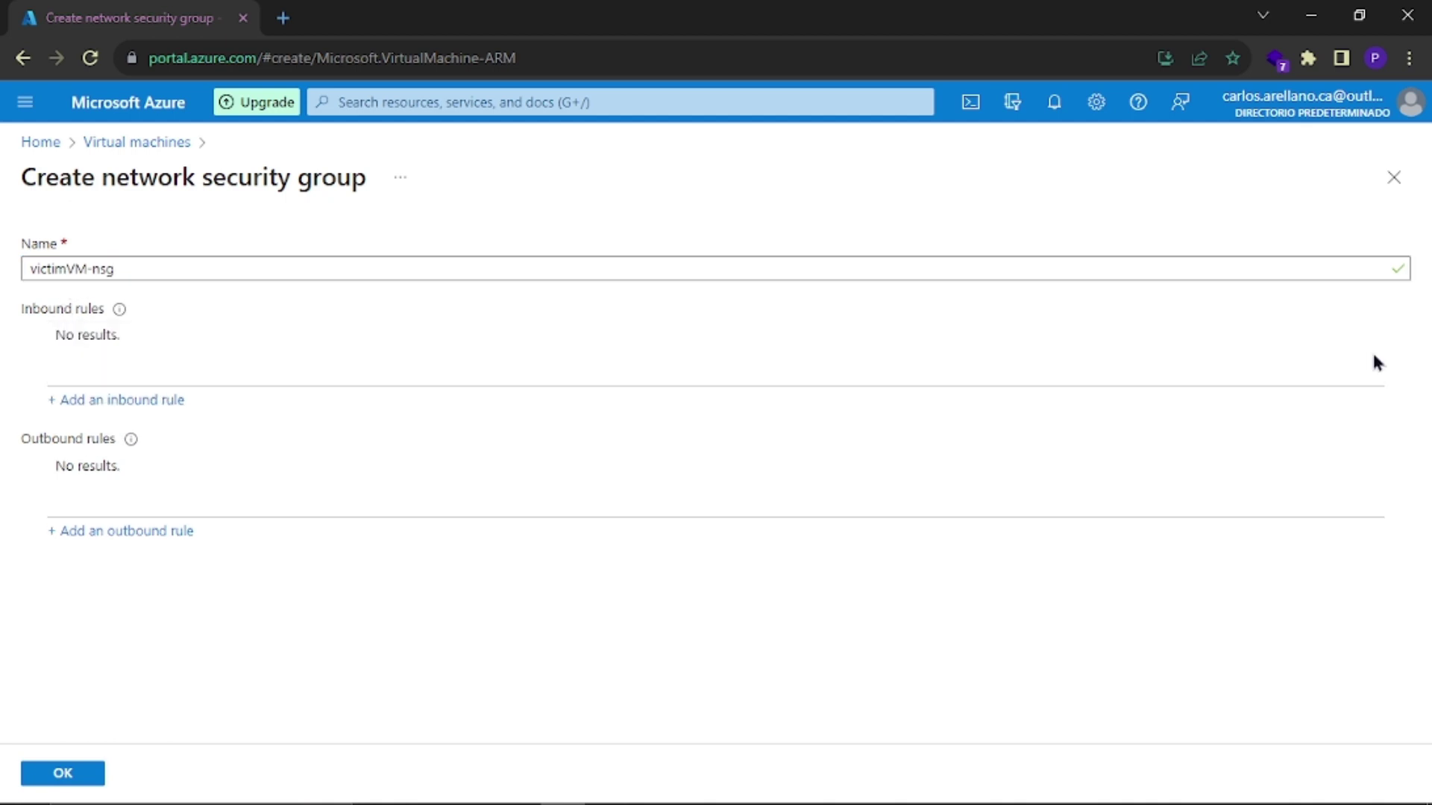
Step: Add inbound rule AllowAllTraffic with destination ports * and priority 100
left_click(109, 399)
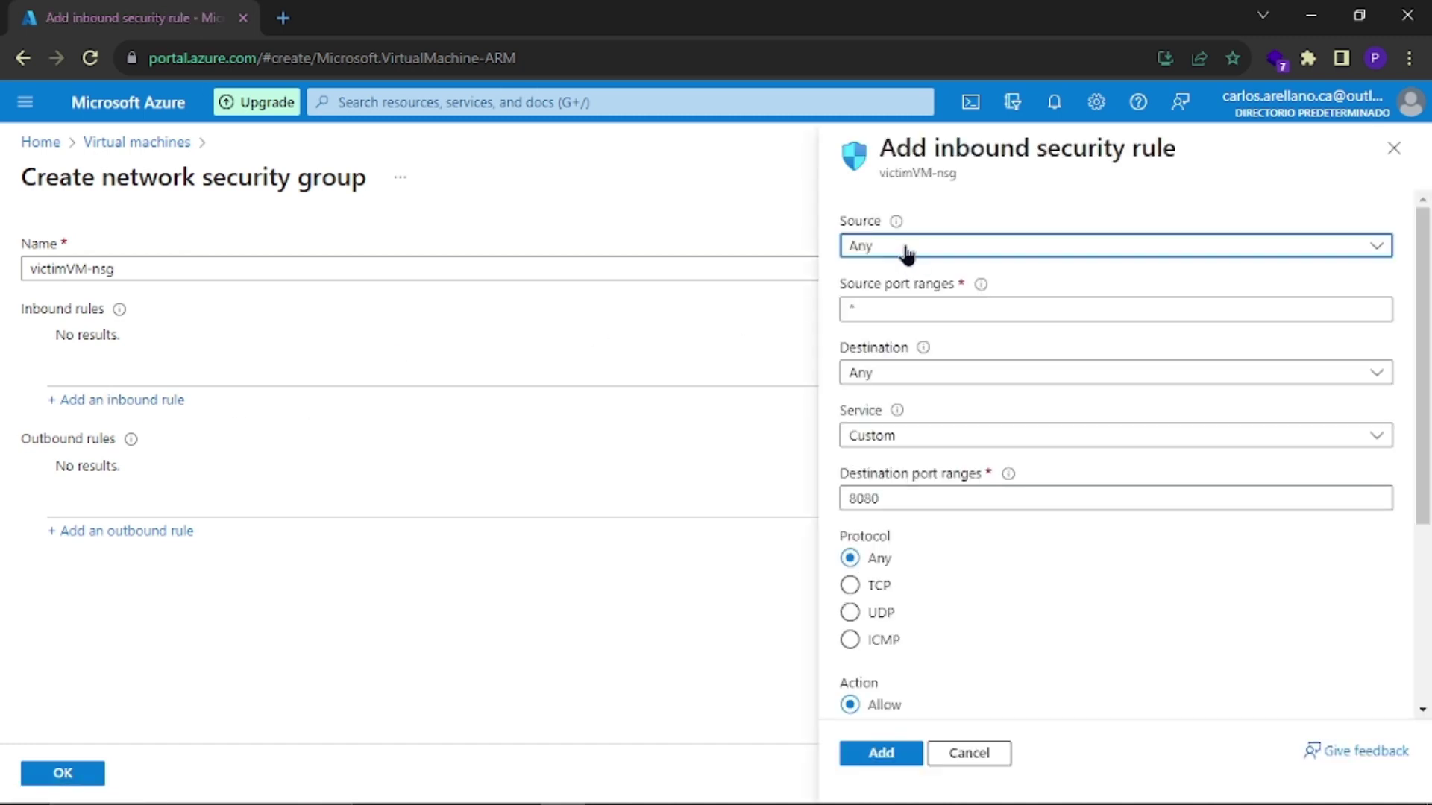
double_click(914, 496)
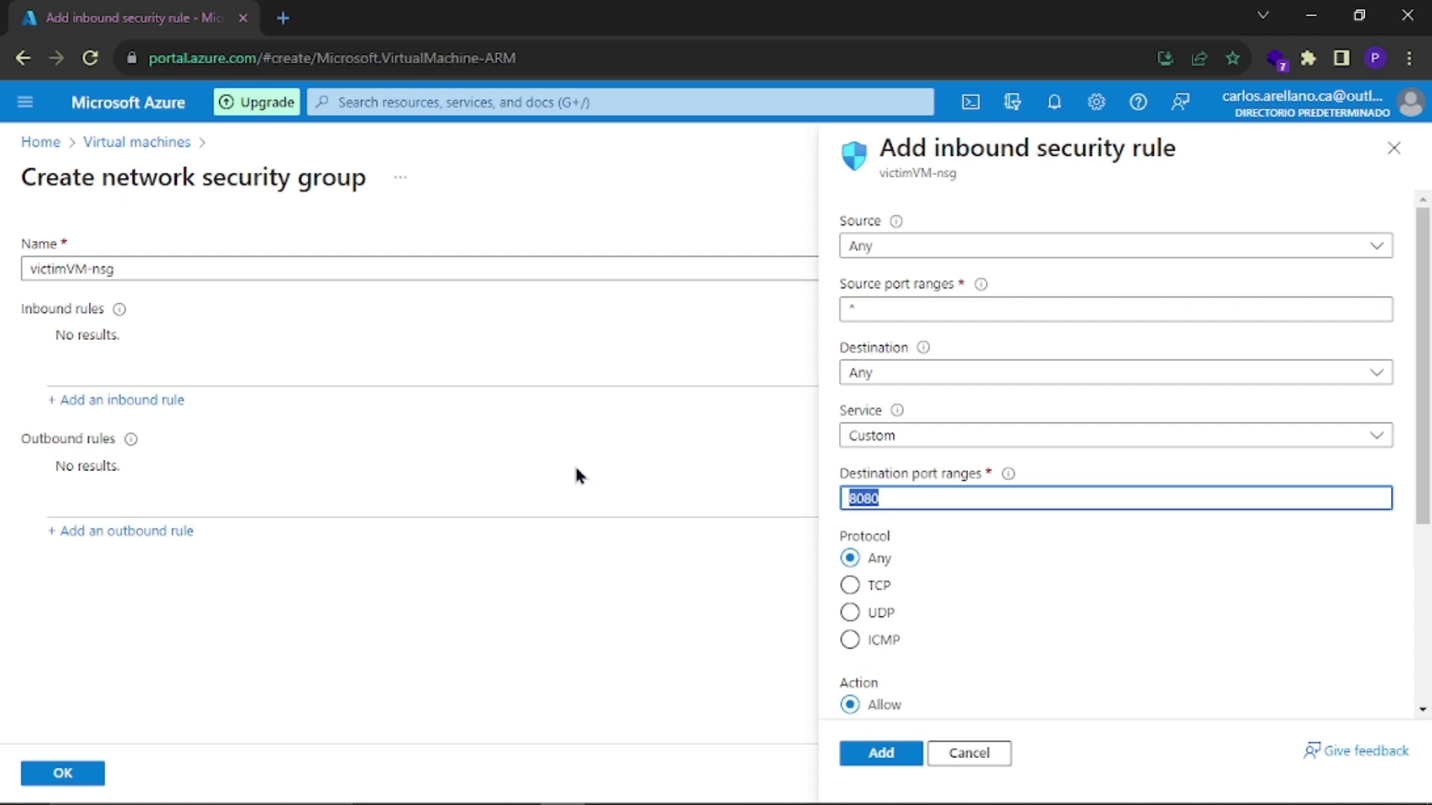
type("*")
scroll(905, 520, "down", 3)
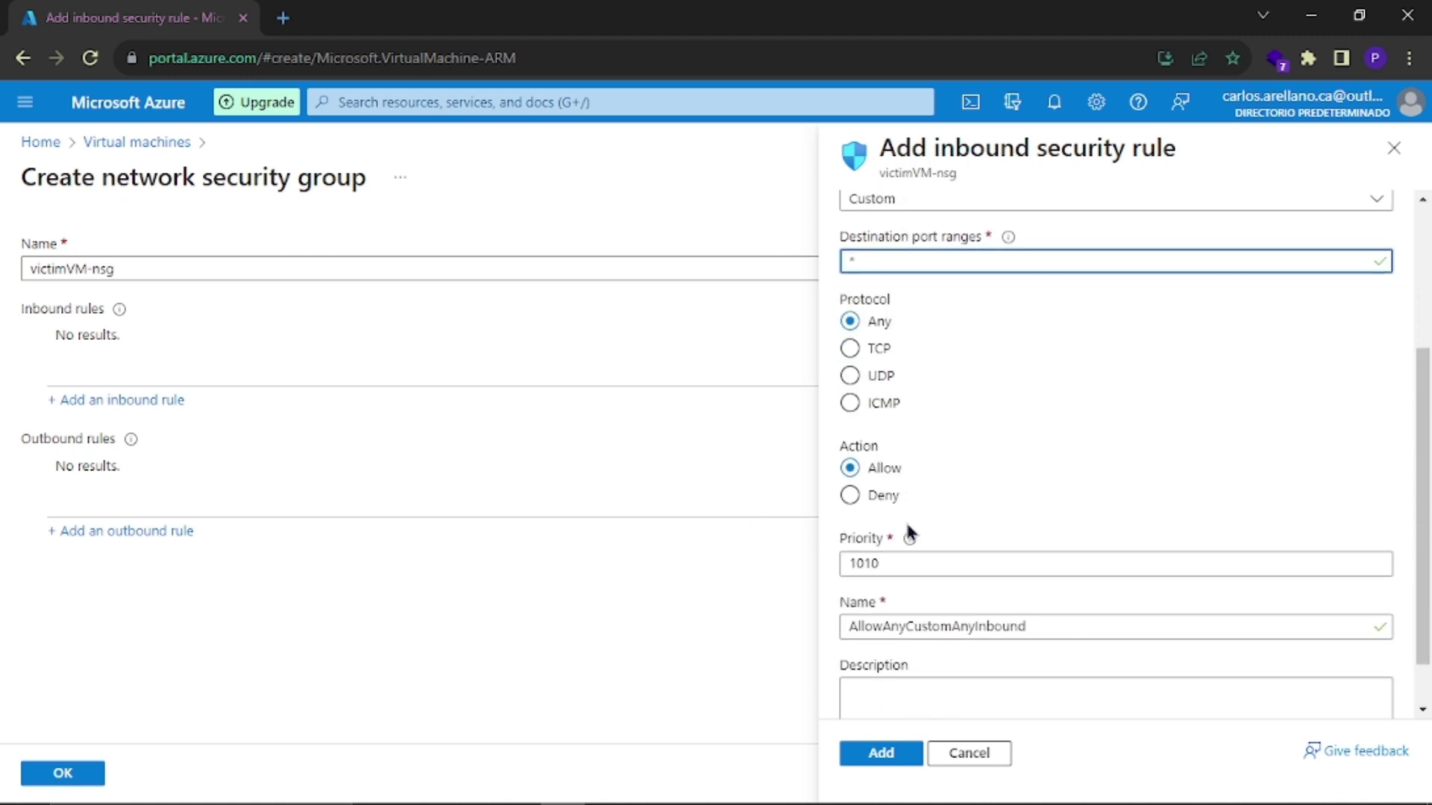
scroll(908, 534, "down", 1)
double_click(893, 501)
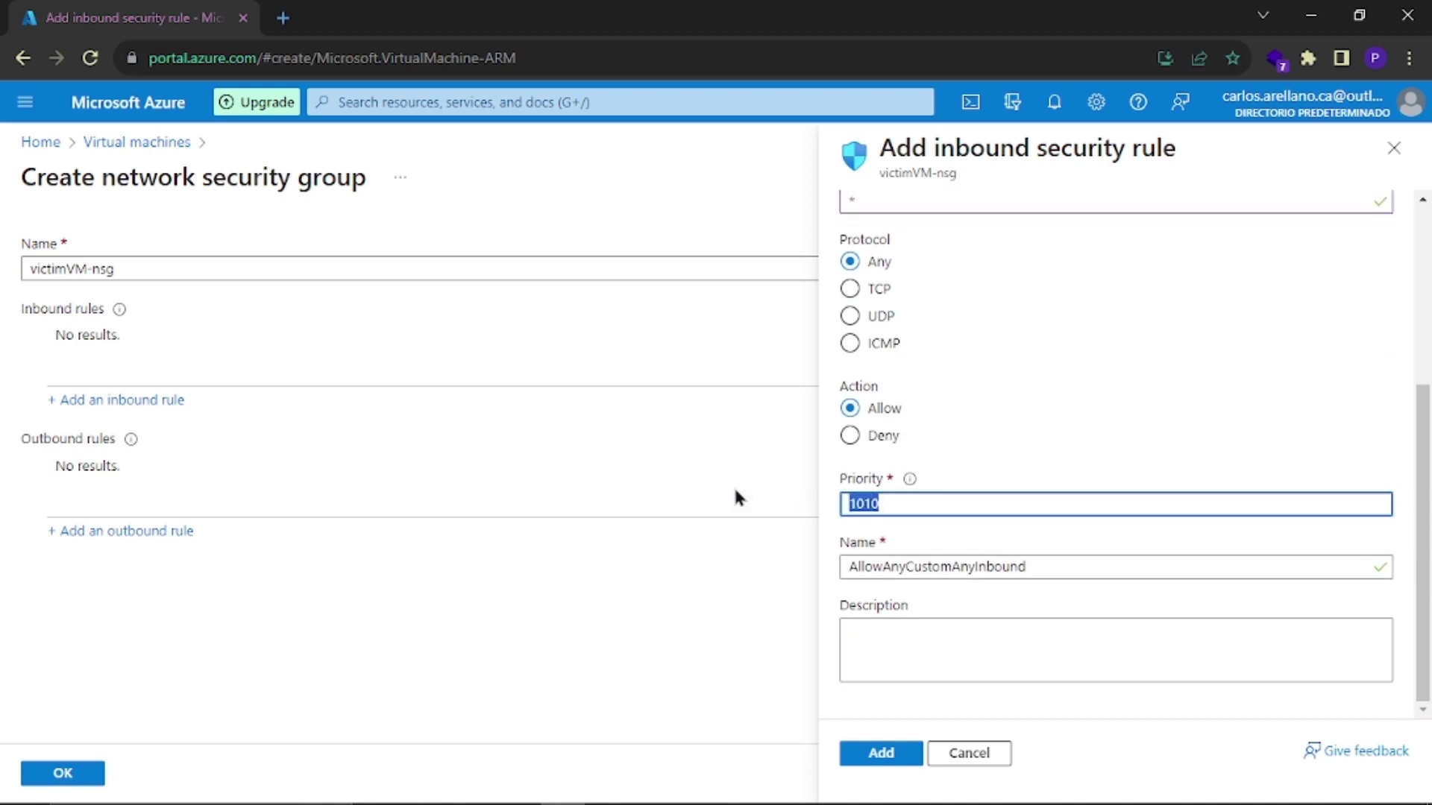
type("100")
type("0")
key("BackSpace")
key("BackSpace")
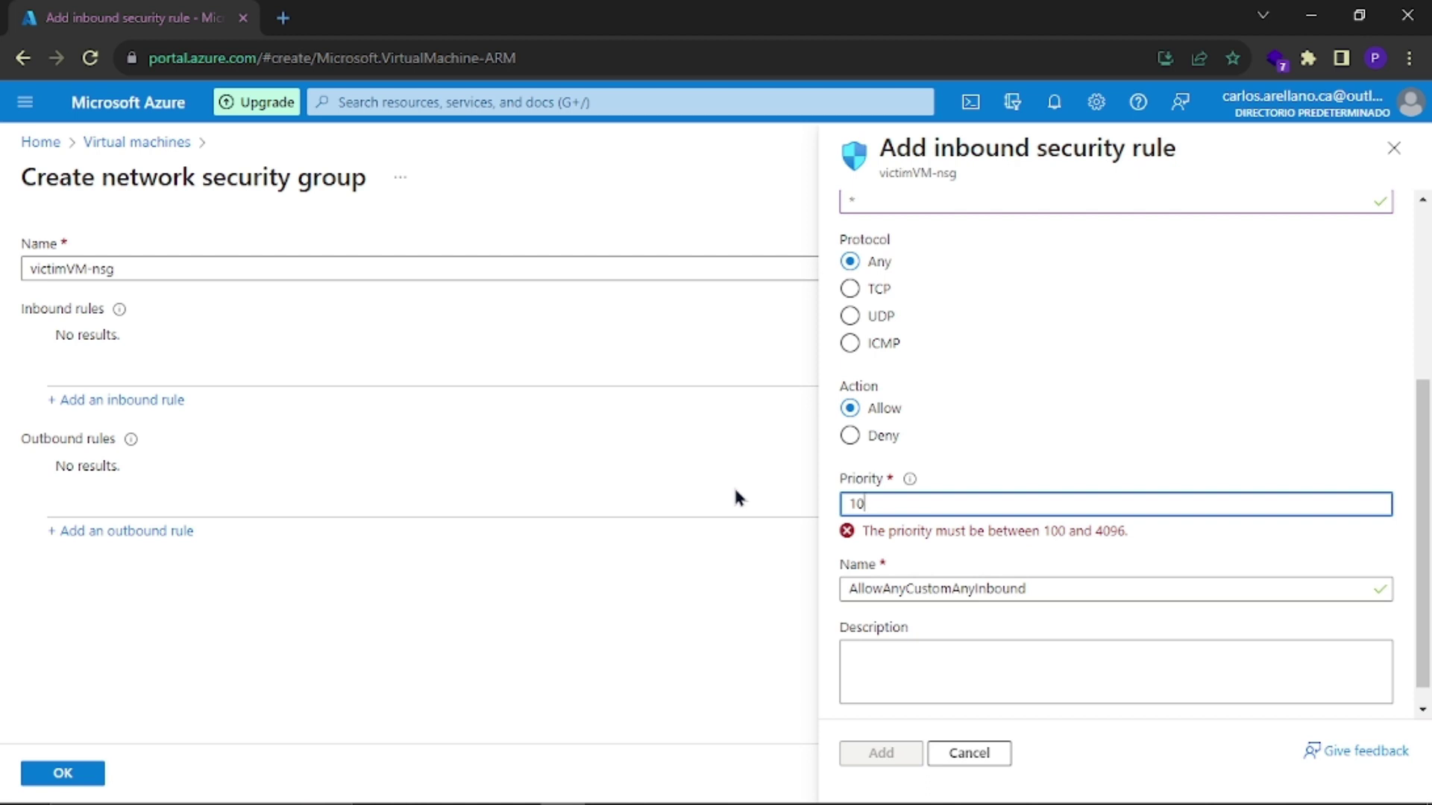
type("0")
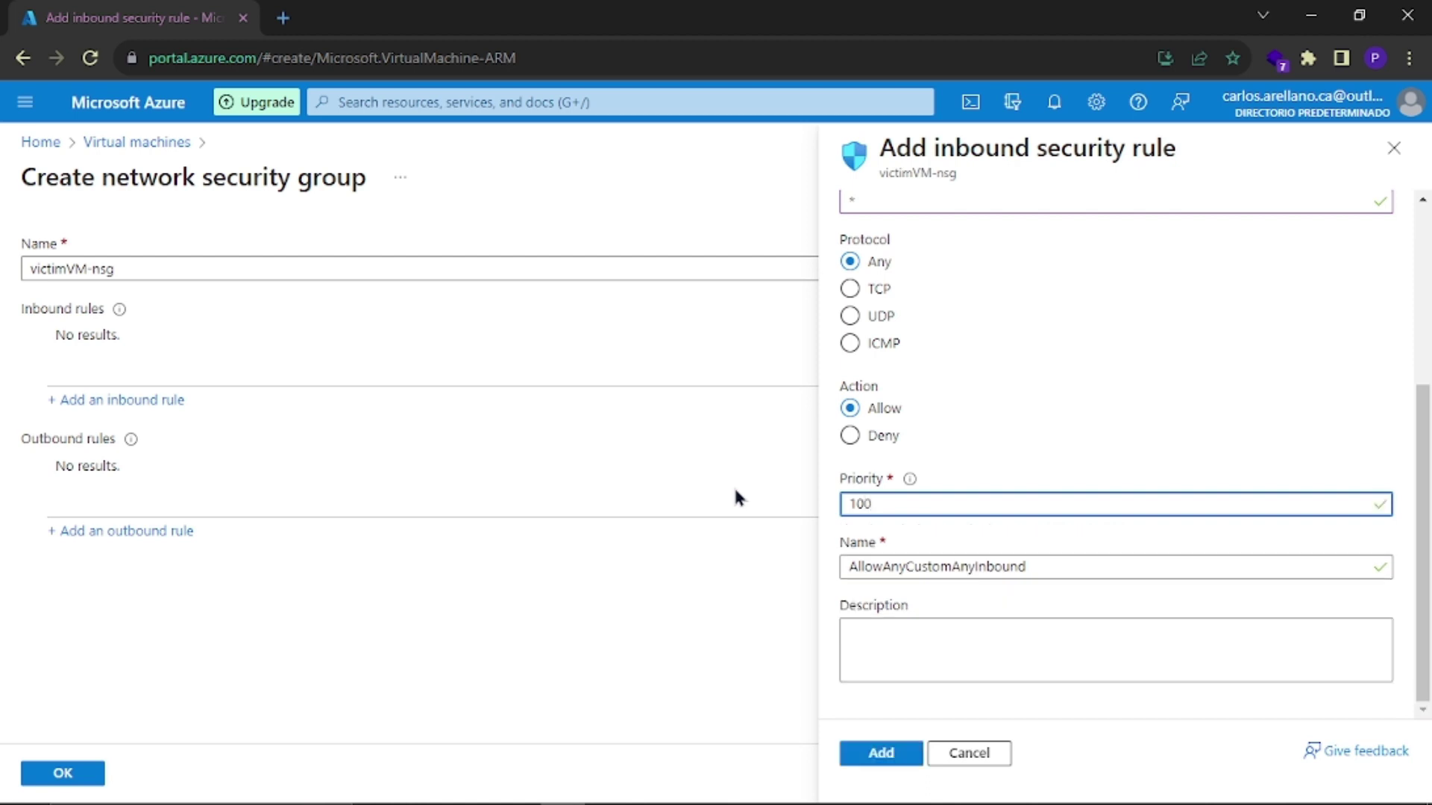
key("Tab")
key("End")
key("BackSpace")
key("BackSpace")
key("BackSpace")
key("BackSpace")
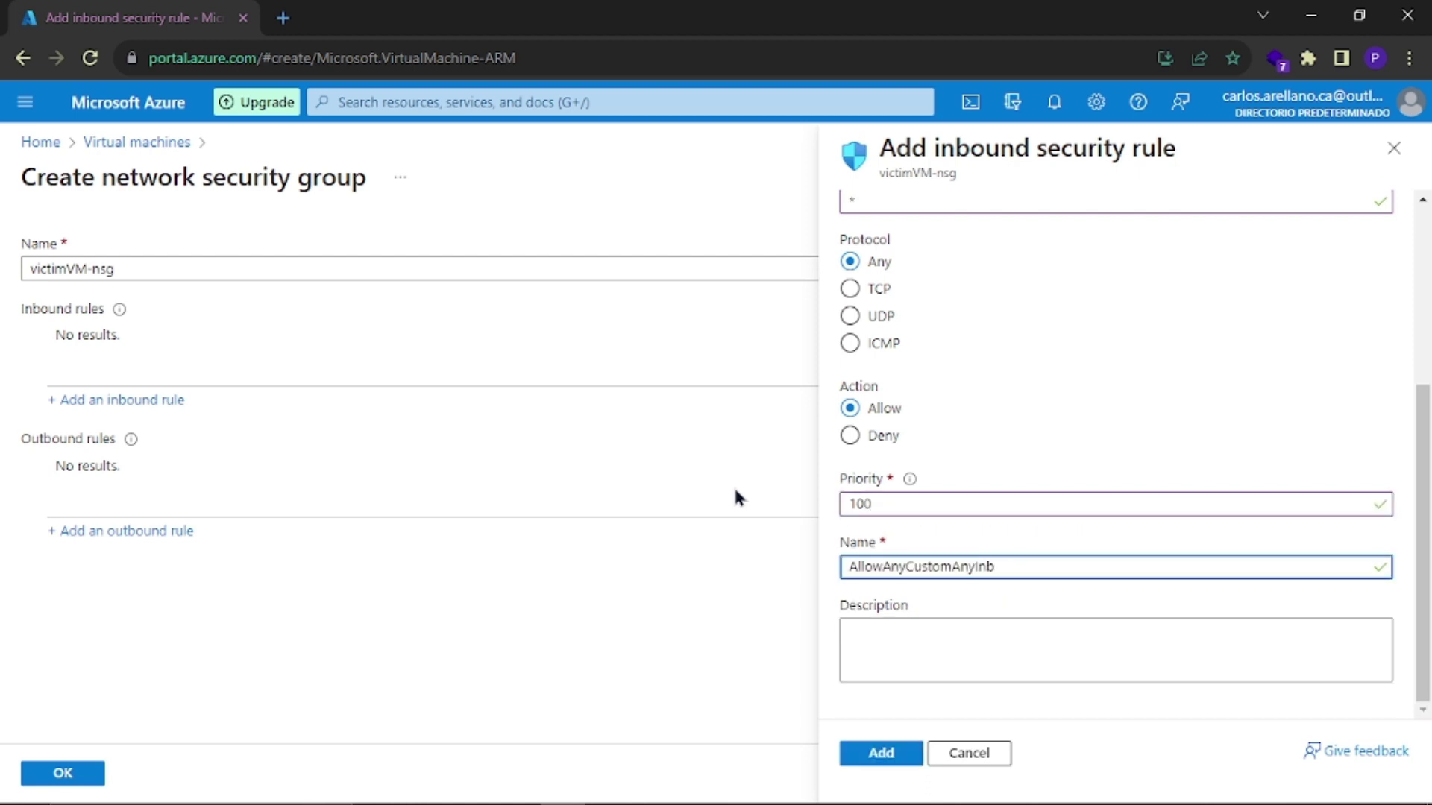
key("BackSpace")
key("BackSpace")
key("BackSpace")
key("BackSpace")
key("BackSpace")
key("BackSpace")
key("BackSpace")
key("BackSpace")
key("BackSpace")
key("BackSpace")
key("BackSpace")
key("BackSpace")
key("BackSpace")
key("BackSpace")
key("BackSpace")
type("AllTraffic")
left_click(881, 753)
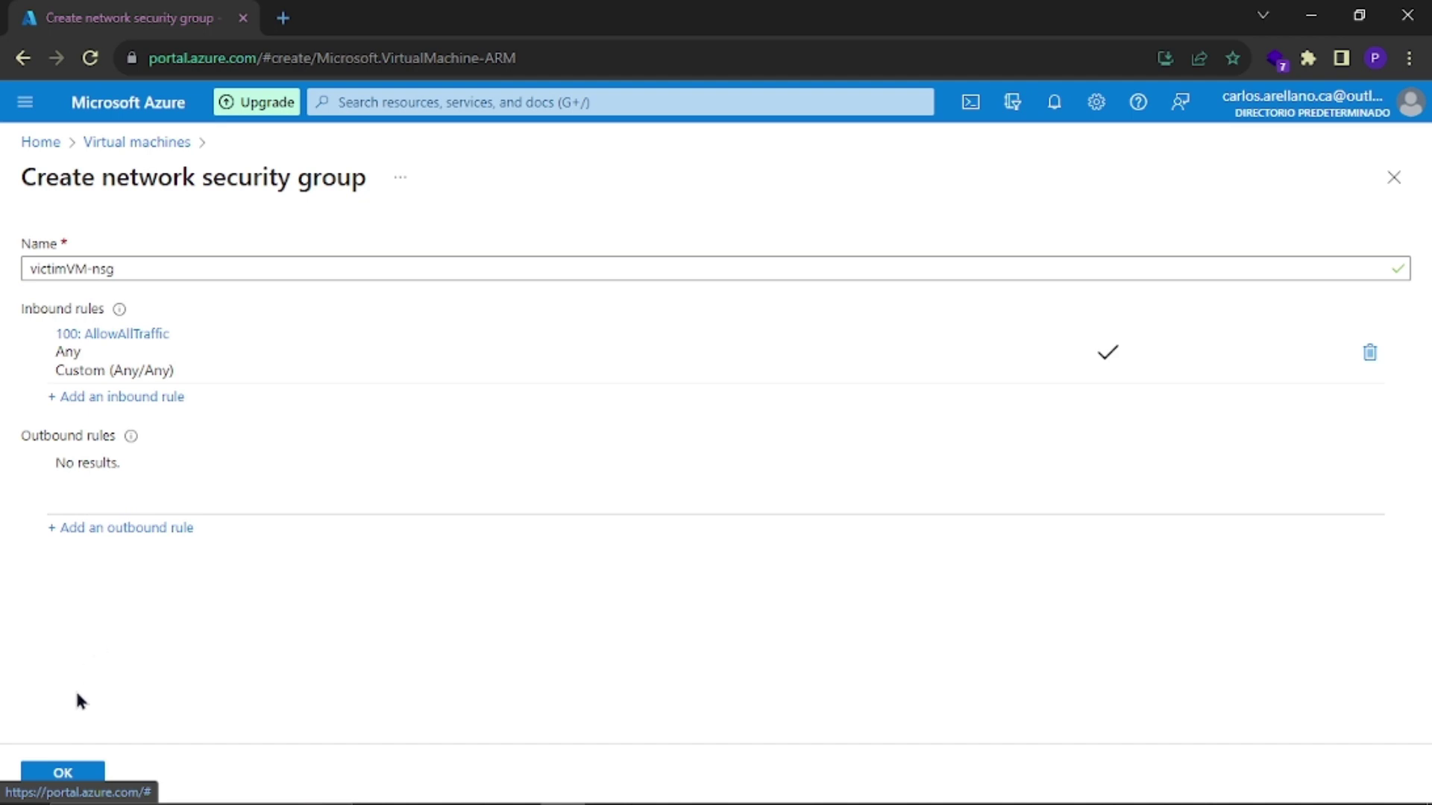
Step: Confirm victimVM-nsg, pass through Management, and run Review + create until validation passes
left_click(89, 771)
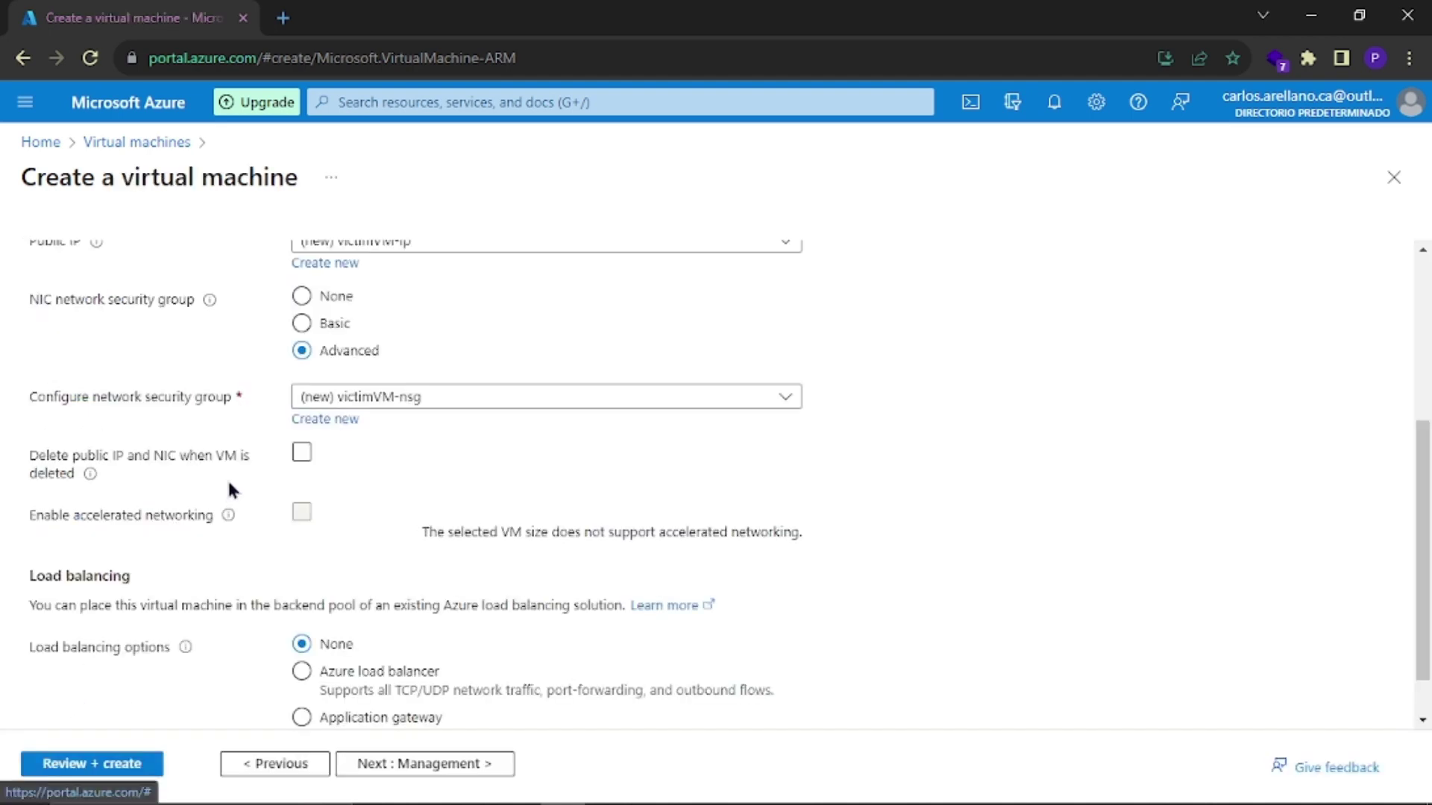
scroll(120, 582, "down", 1)
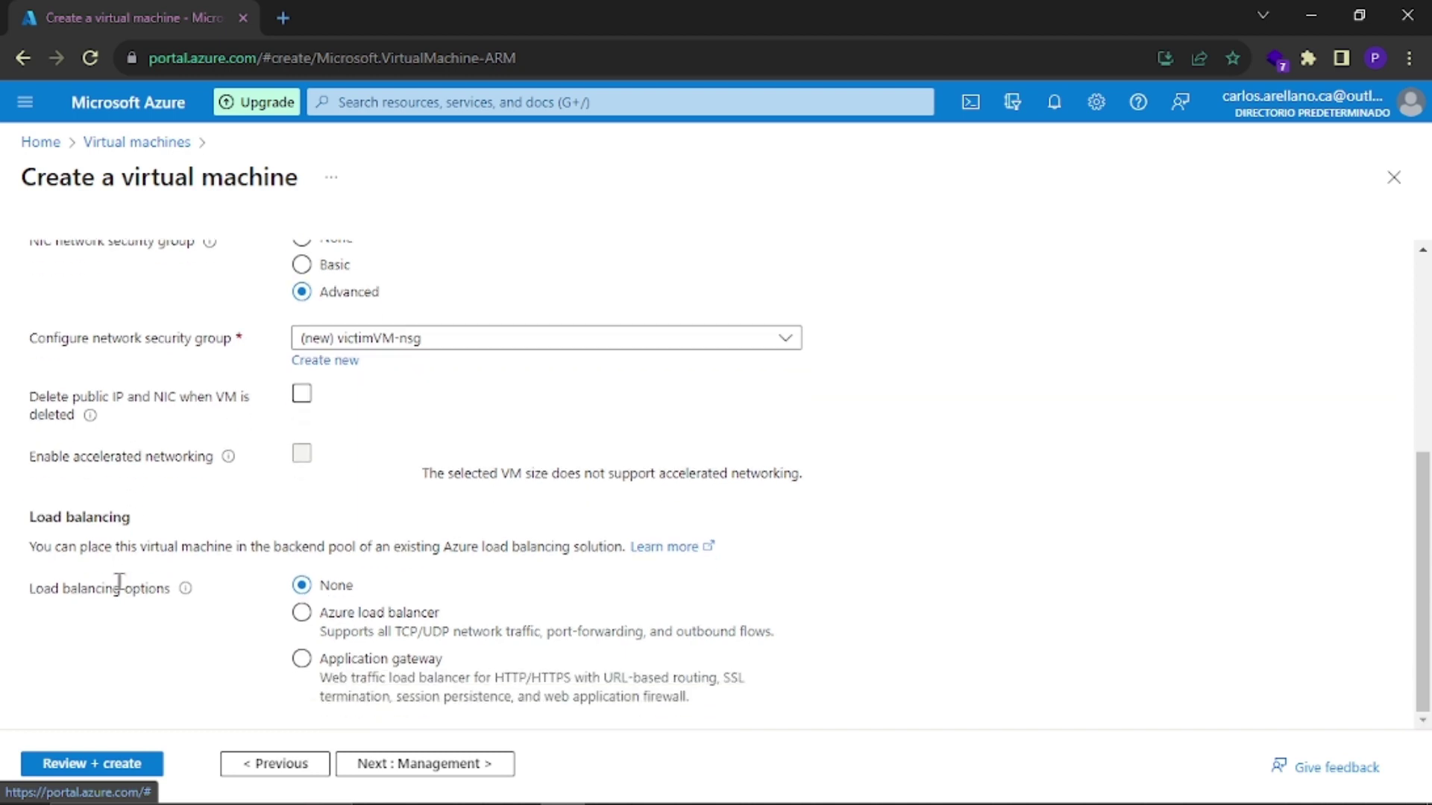
scroll(119, 581, "up", 1)
left_click(425, 764)
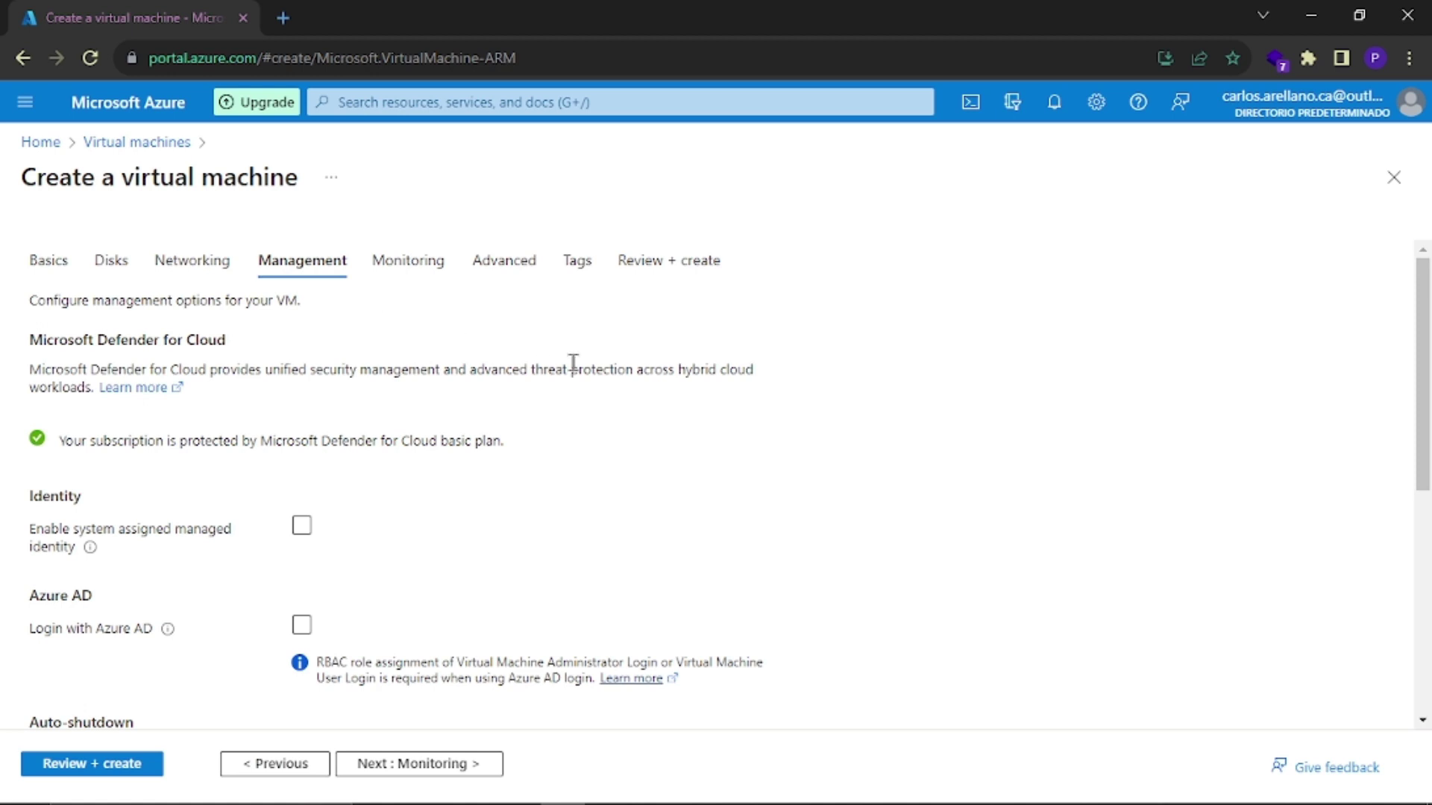
left_click(95, 757)
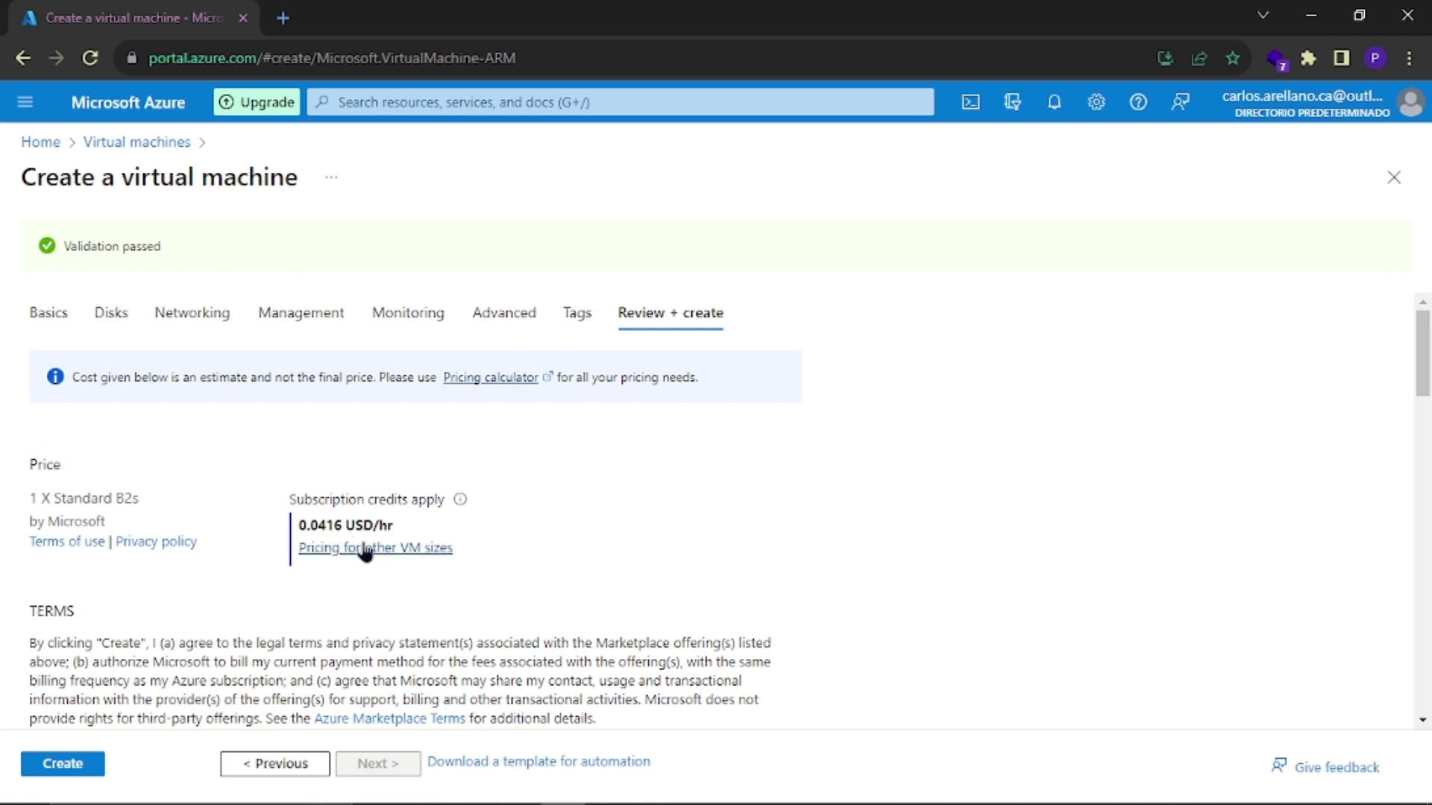
scroll(112, 548, "down", 2)
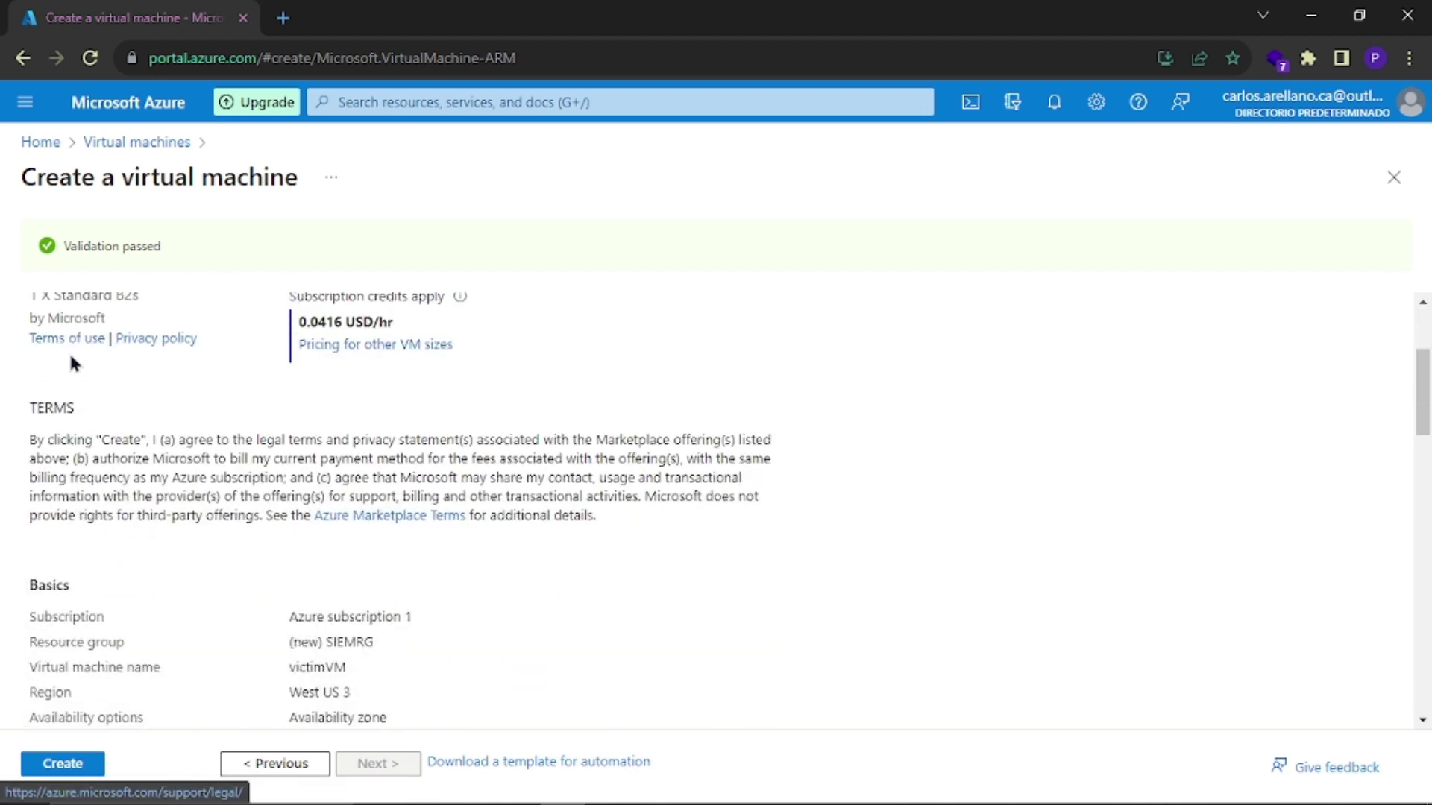
scroll(233, 486, "down", 3)
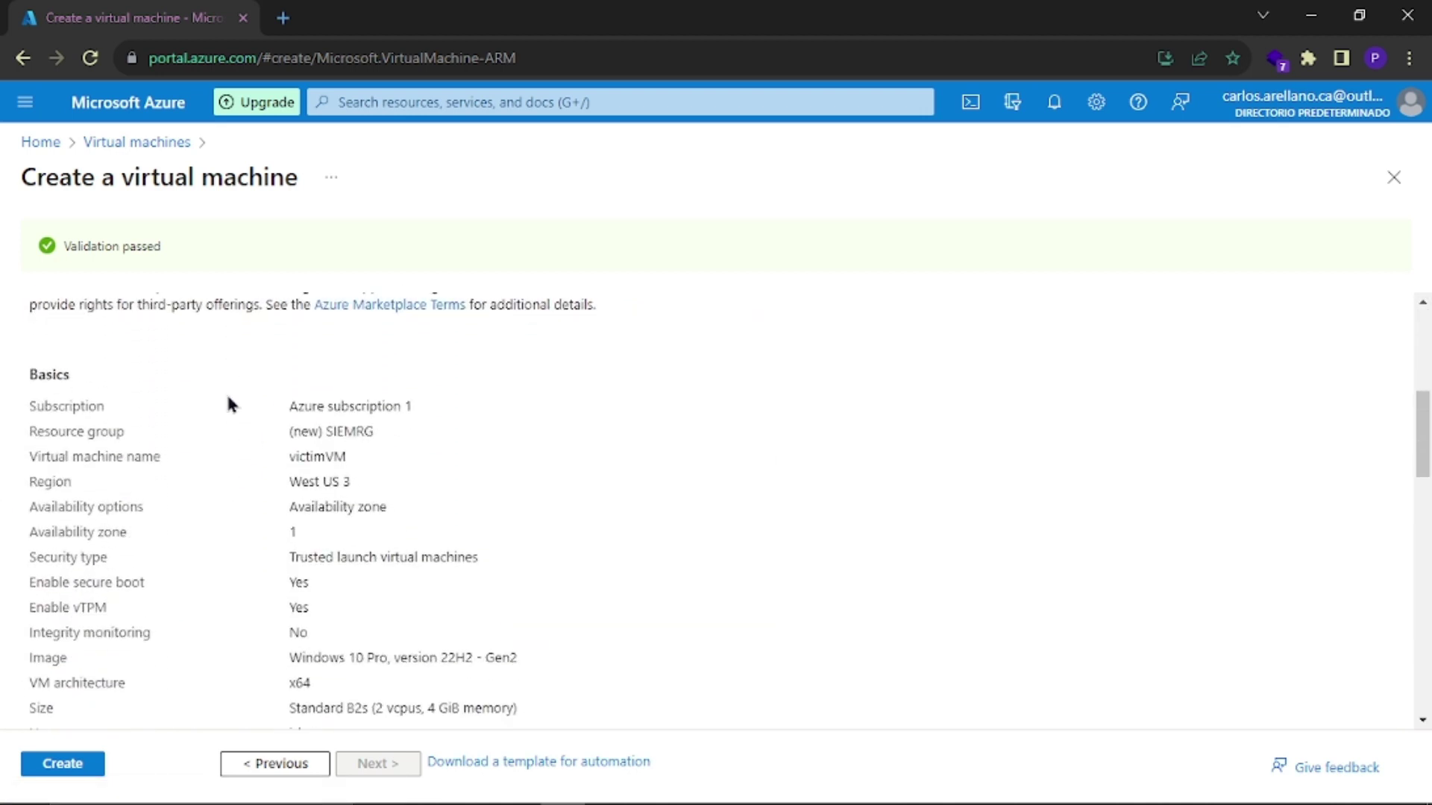
left_click_drag(30, 430, 404, 434)
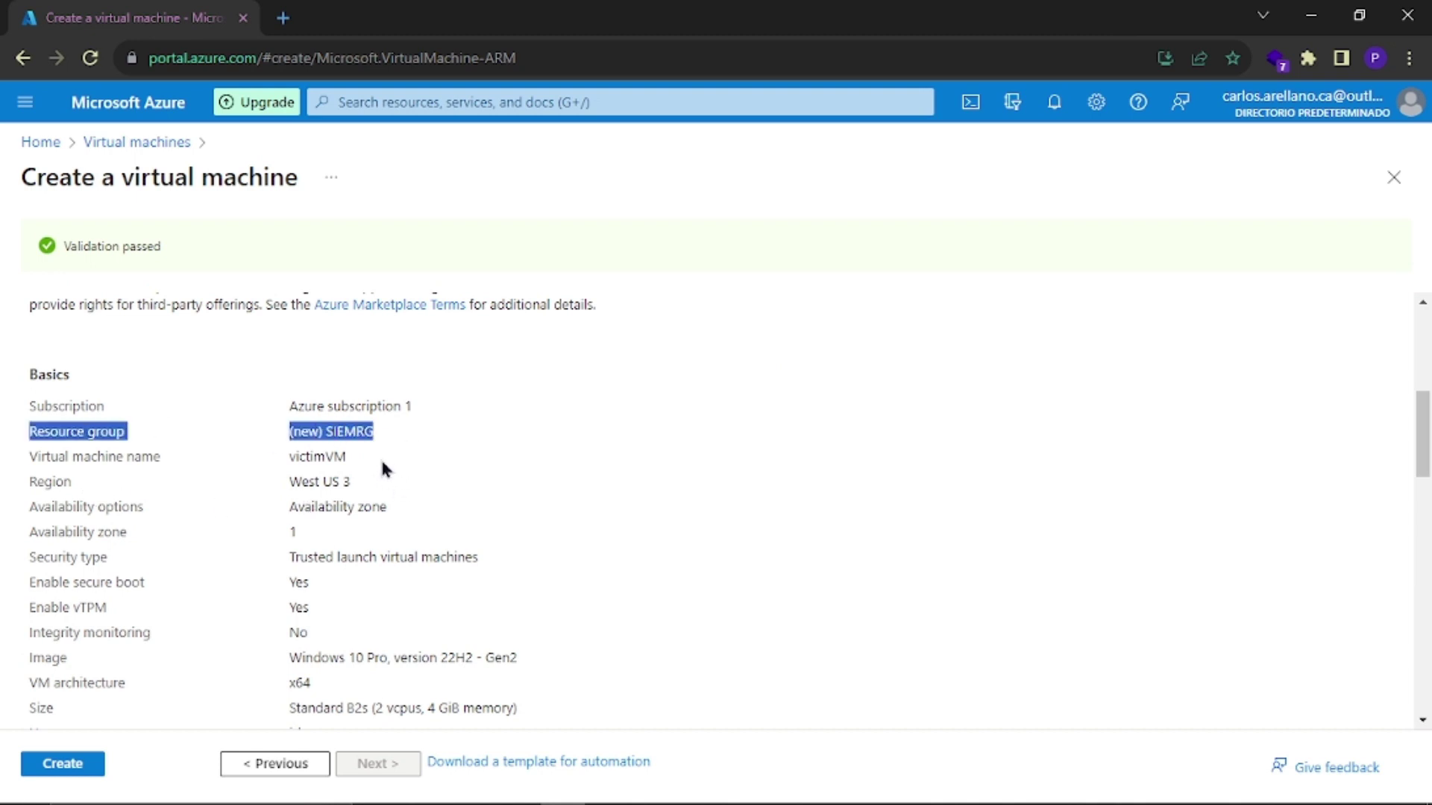
double_click(317, 457)
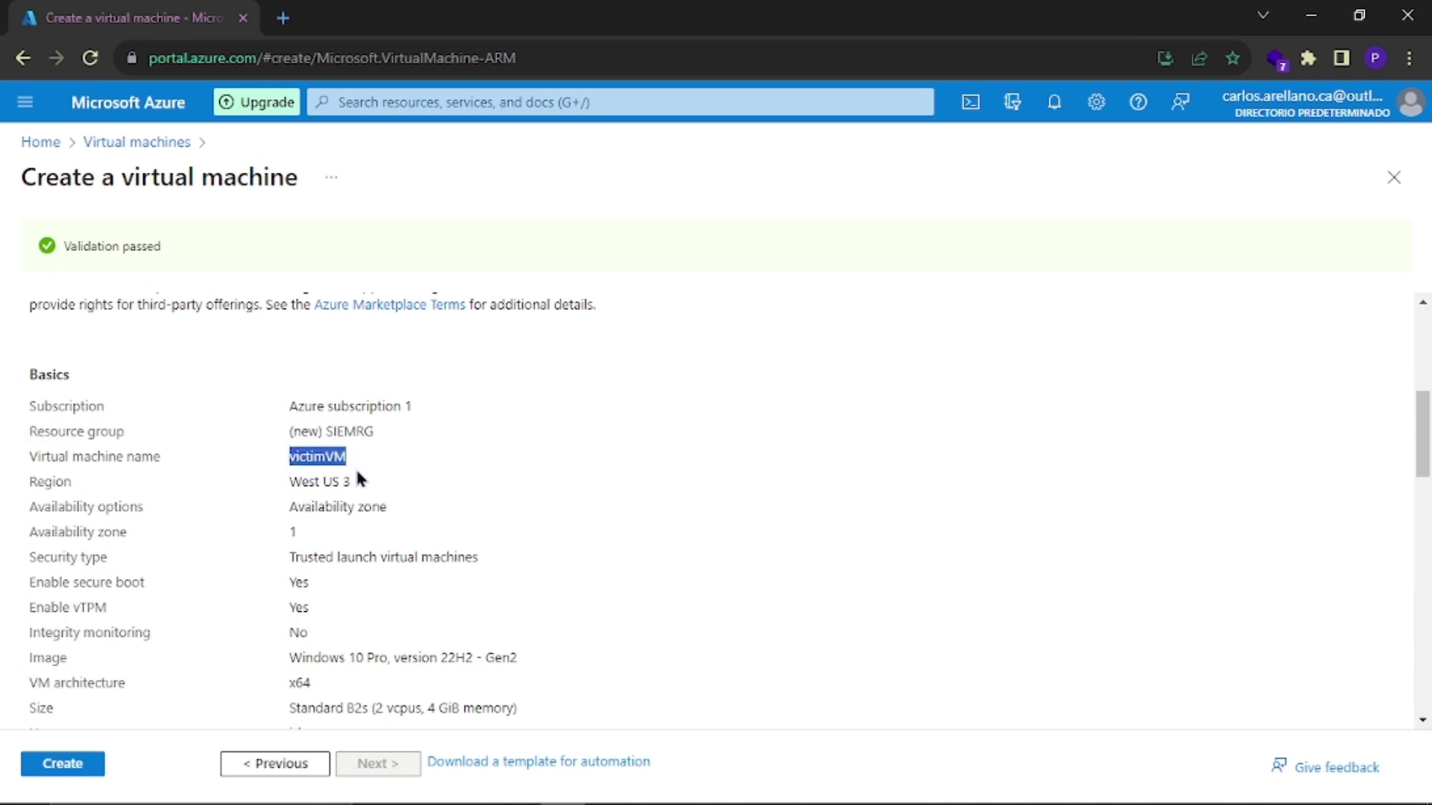
left_click_drag(364, 483, 219, 478)
scroll(298, 526, "down", 1)
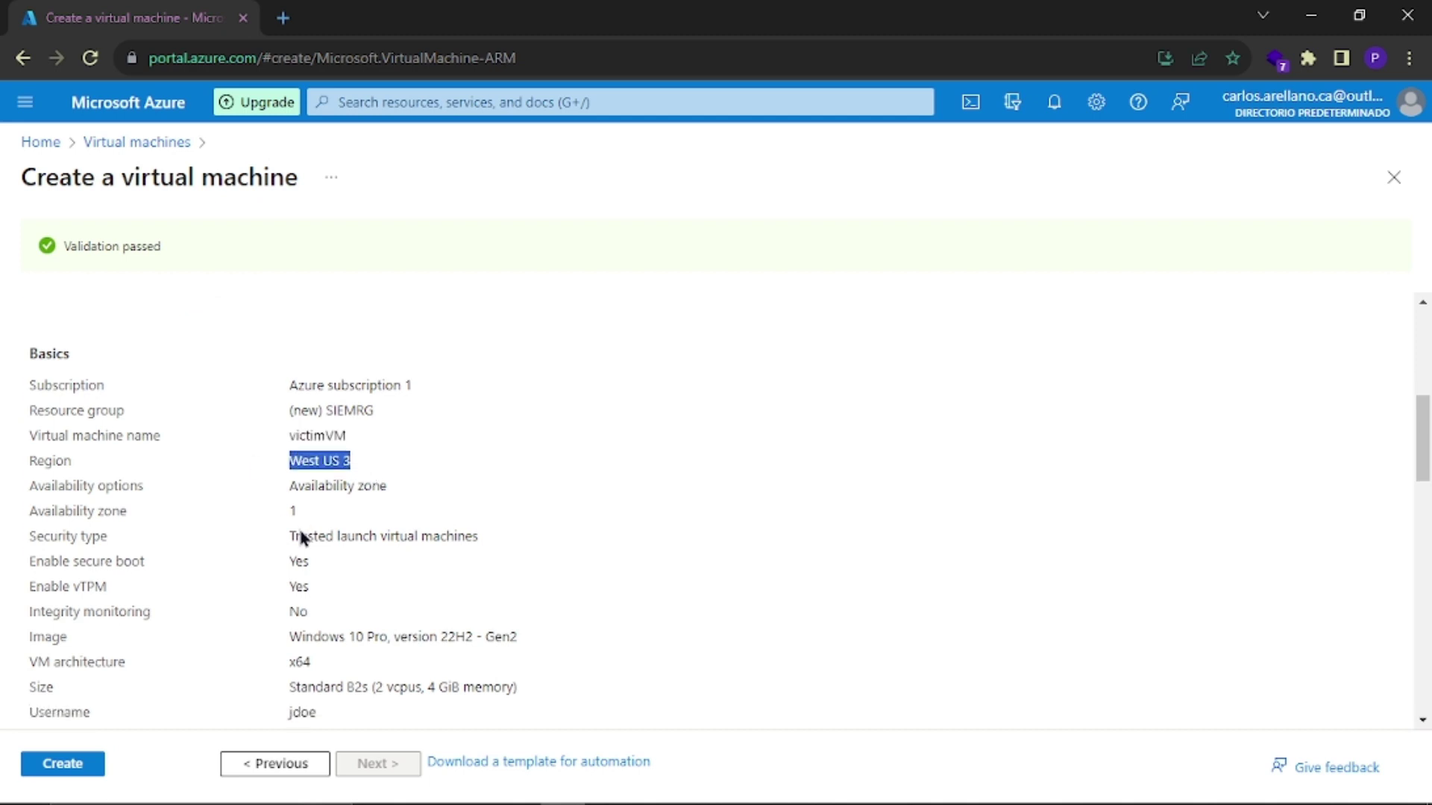
scroll(298, 526, "down", 3)
left_click_drag(517, 388, 268, 406)
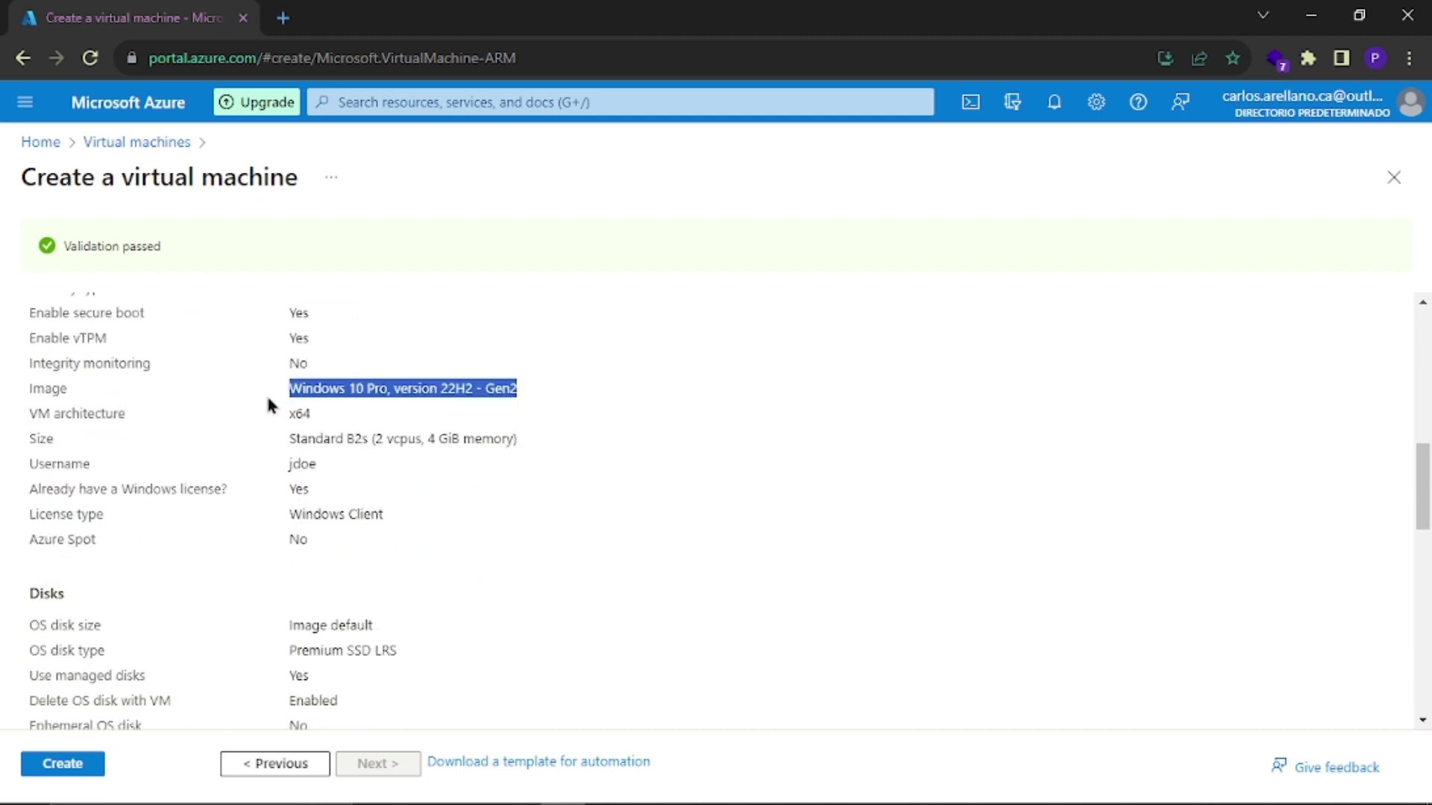
scroll(379, 596, "down", 1)
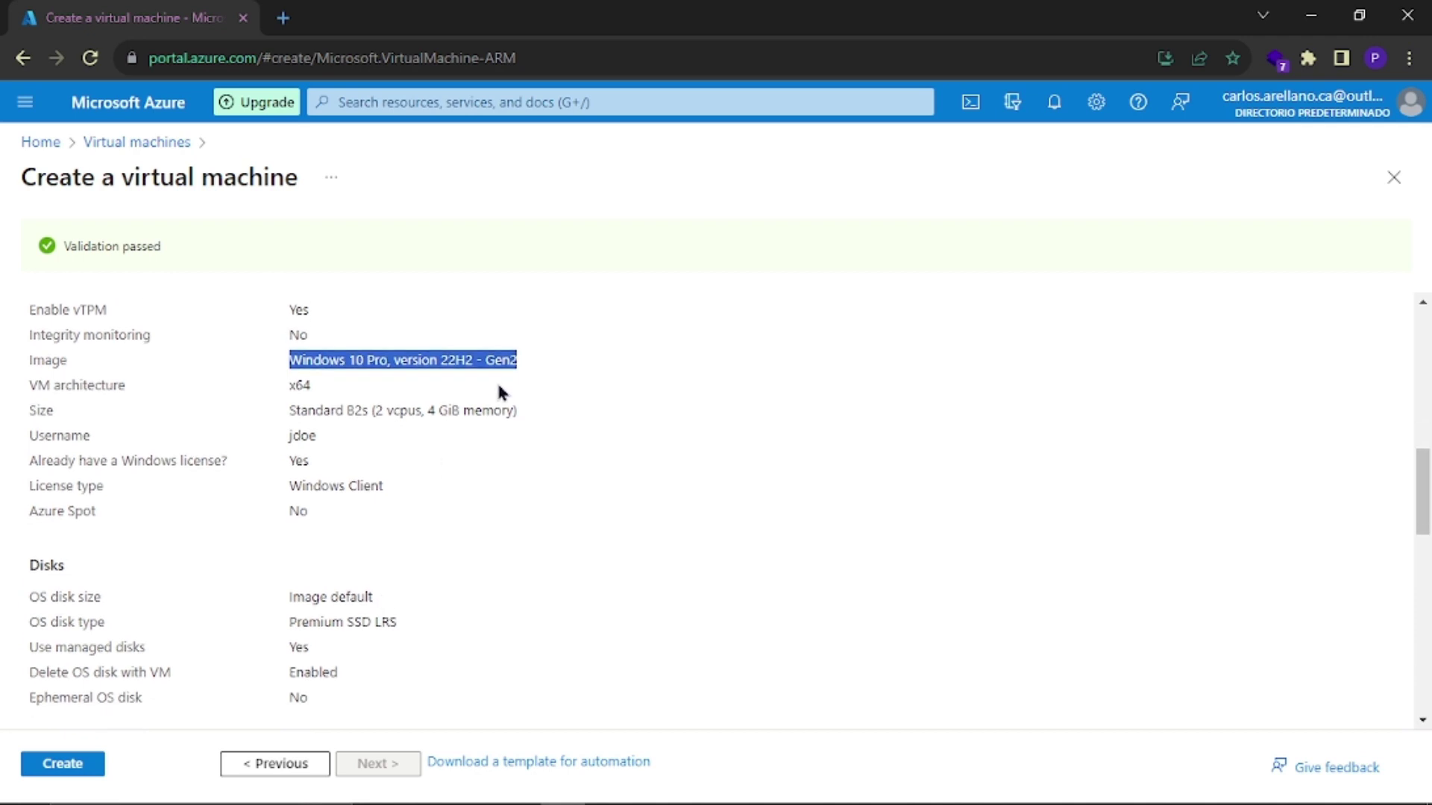
left_click_drag(522, 414, 208, 391)
scroll(354, 463, "down", 3)
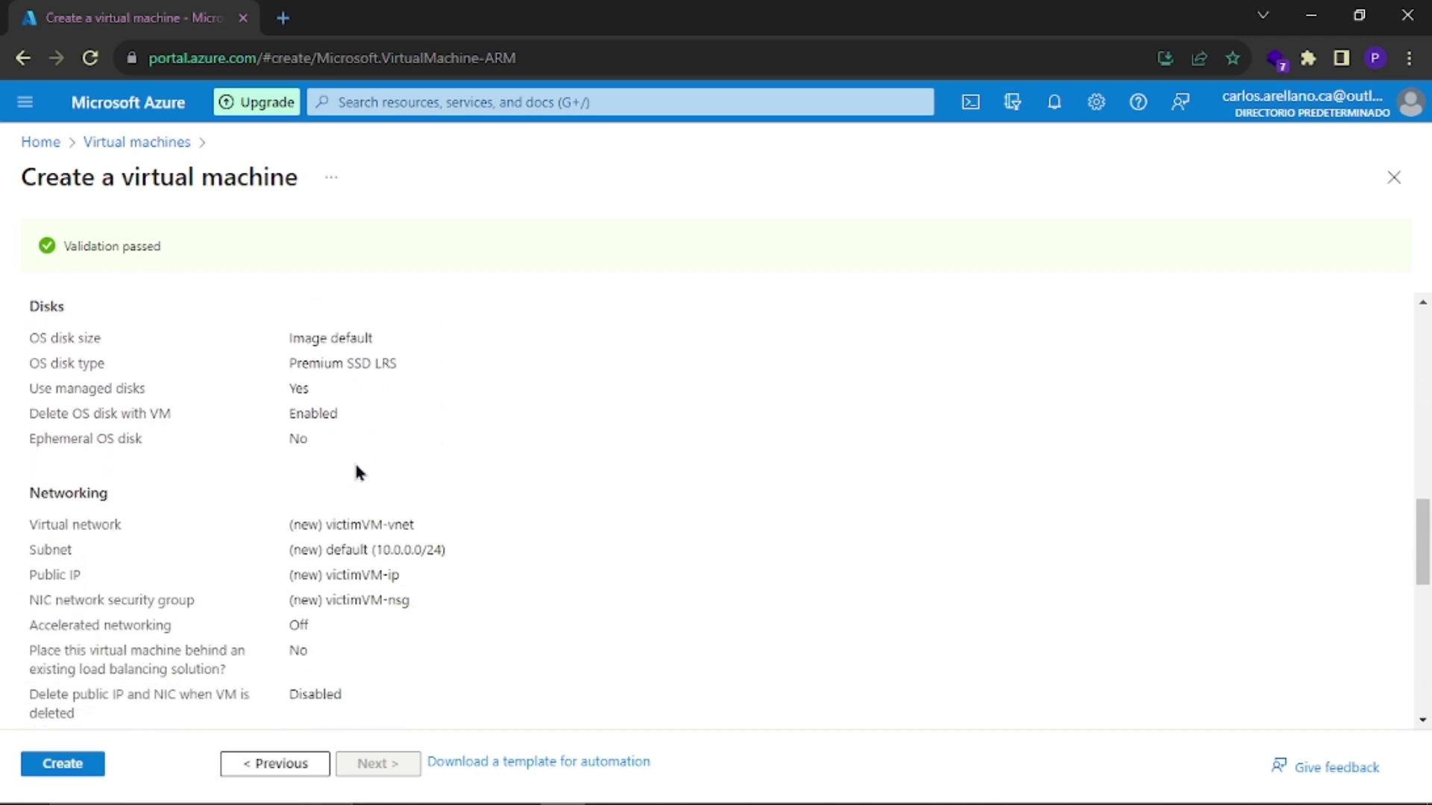
scroll(355, 457, "down", 3)
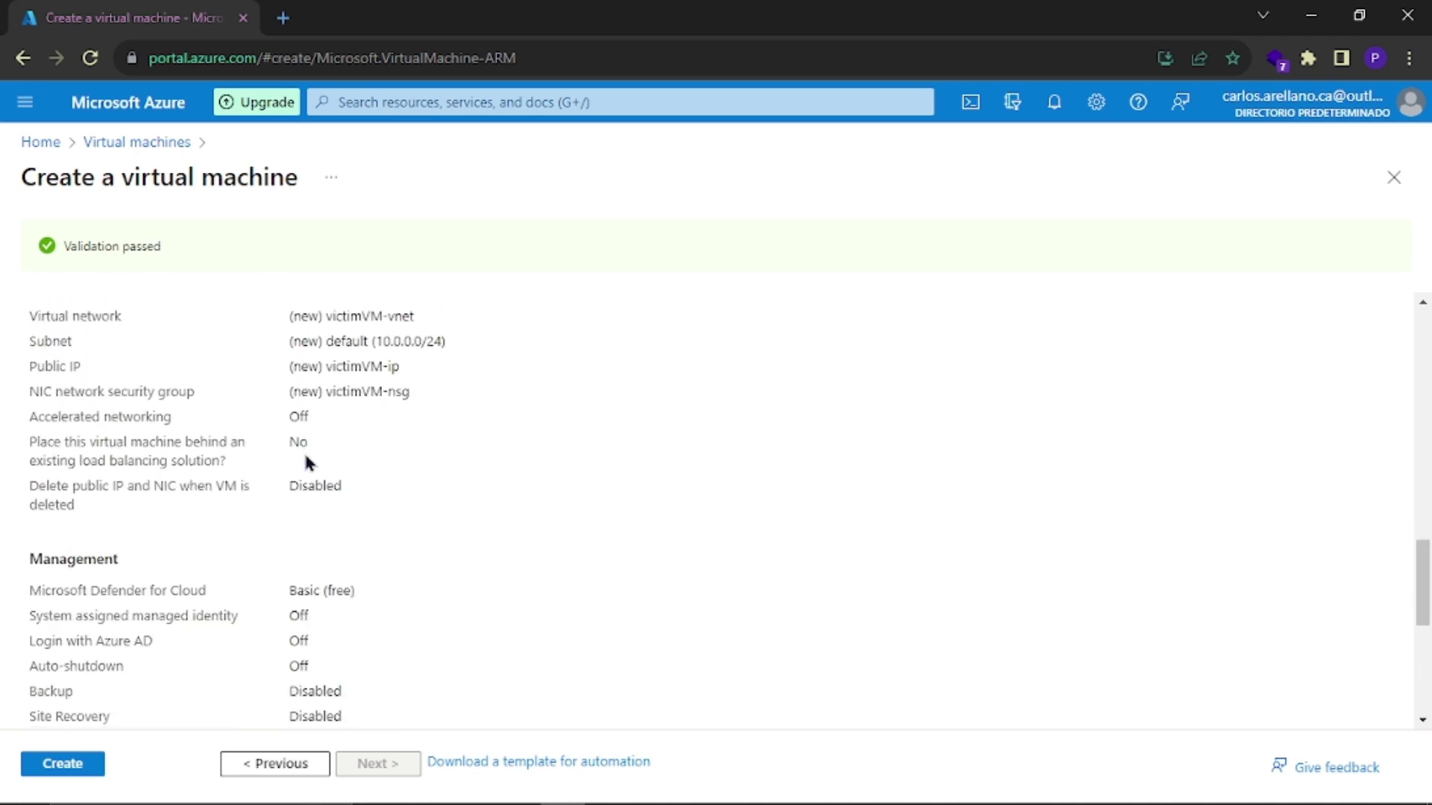
scroll(306, 462, "up", 1)
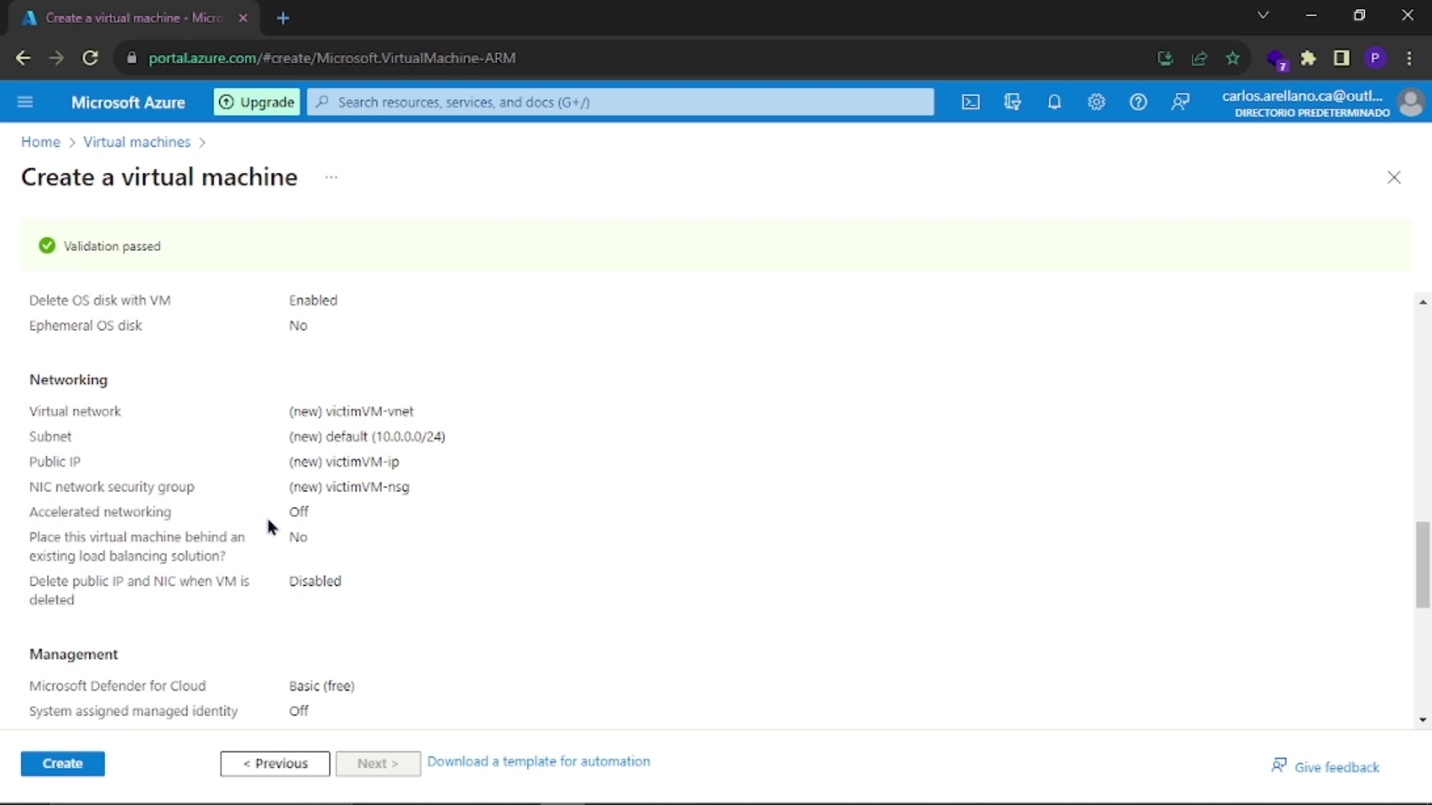
scroll(209, 509, "down", 6)
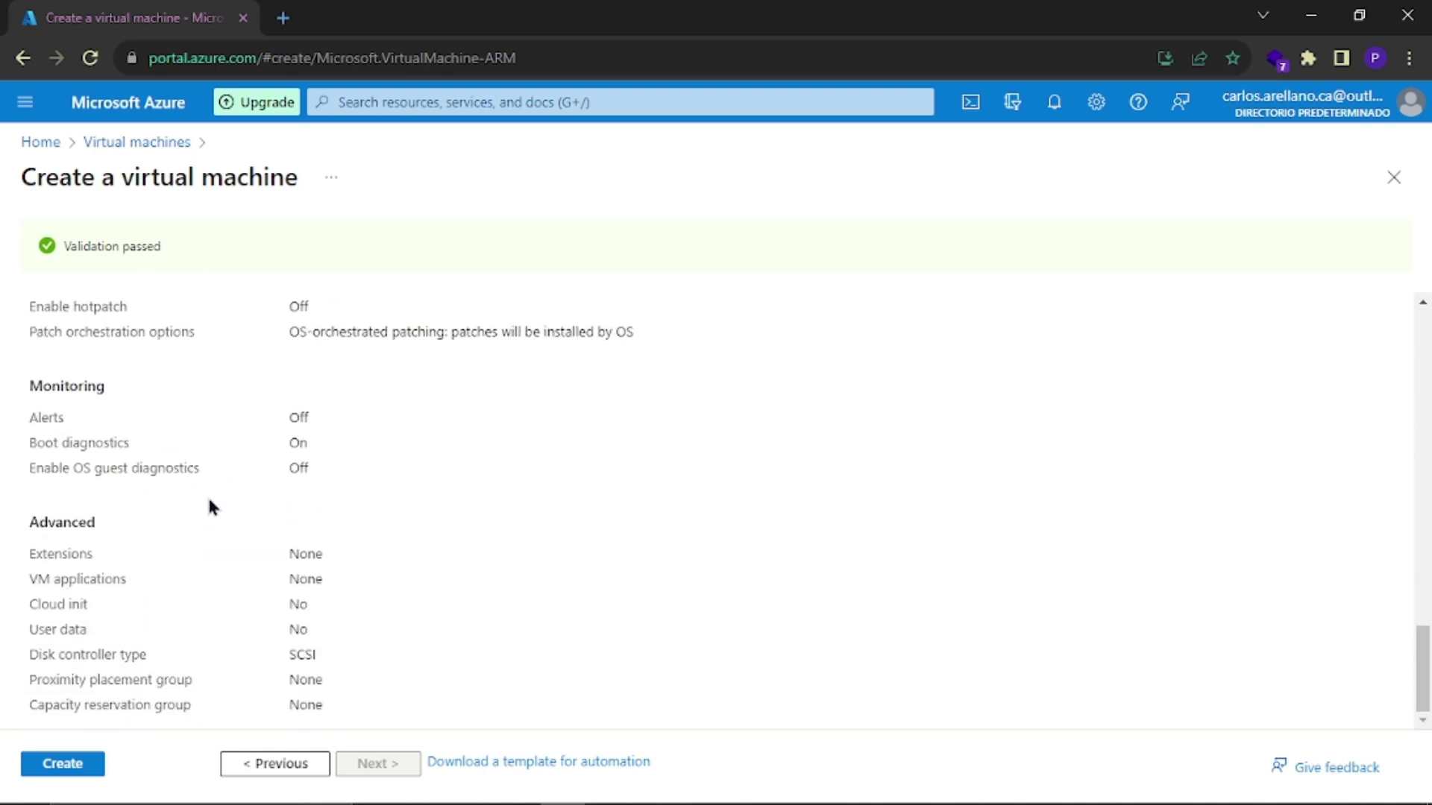
Step: Create the victimVM virtual machine, glancing at the presentation slides while it deploys
left_click(63, 763)
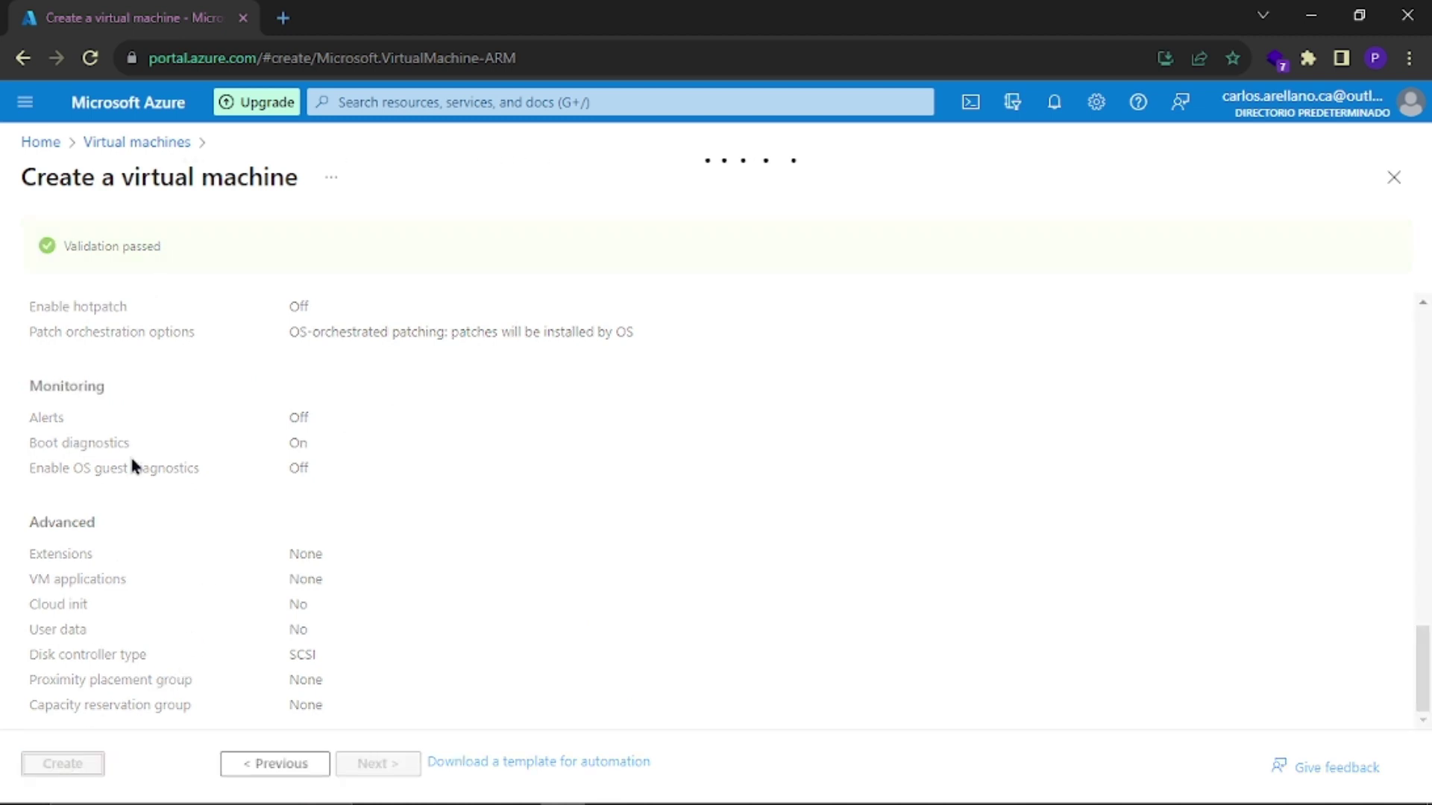
key("alt+Tab")
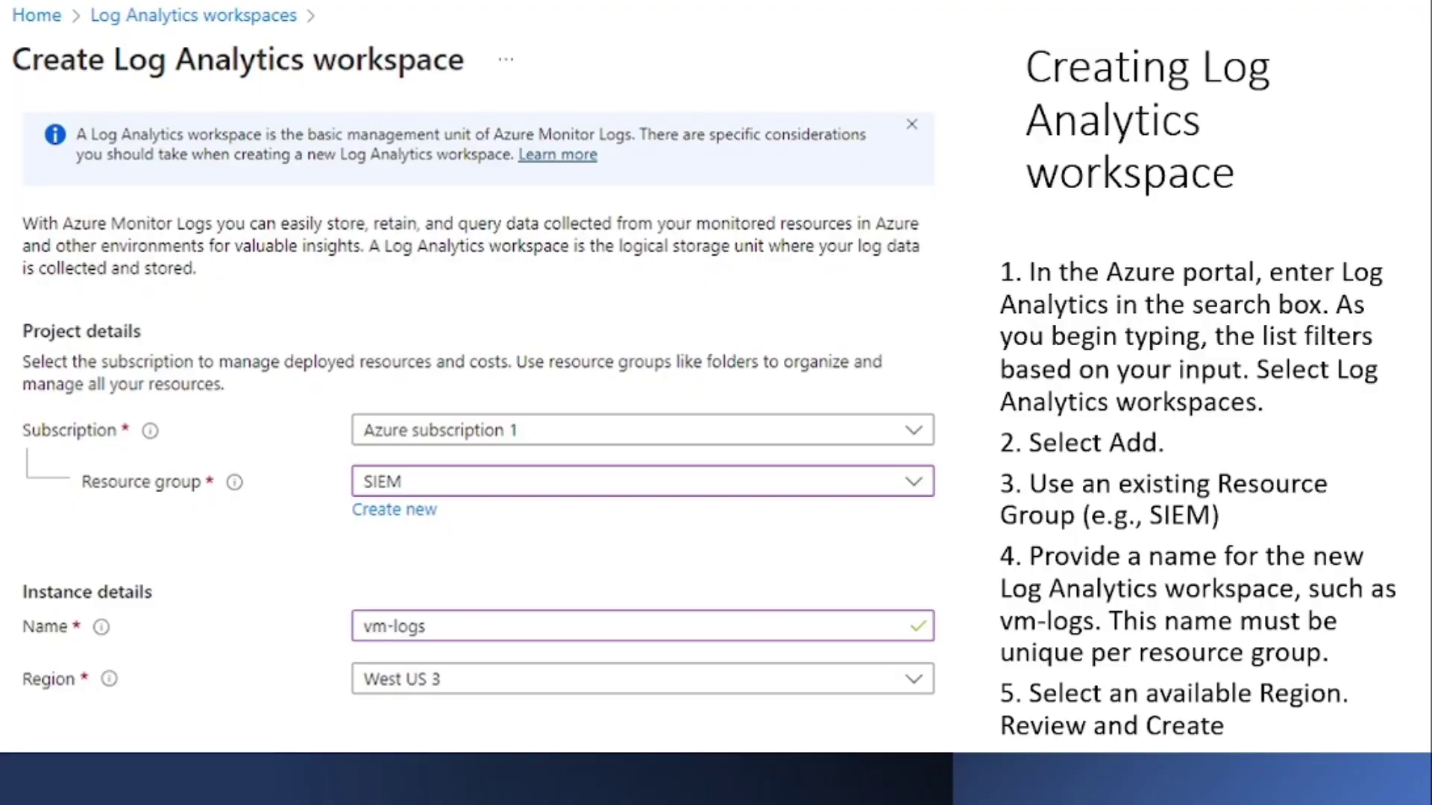
key("alt+Tab")
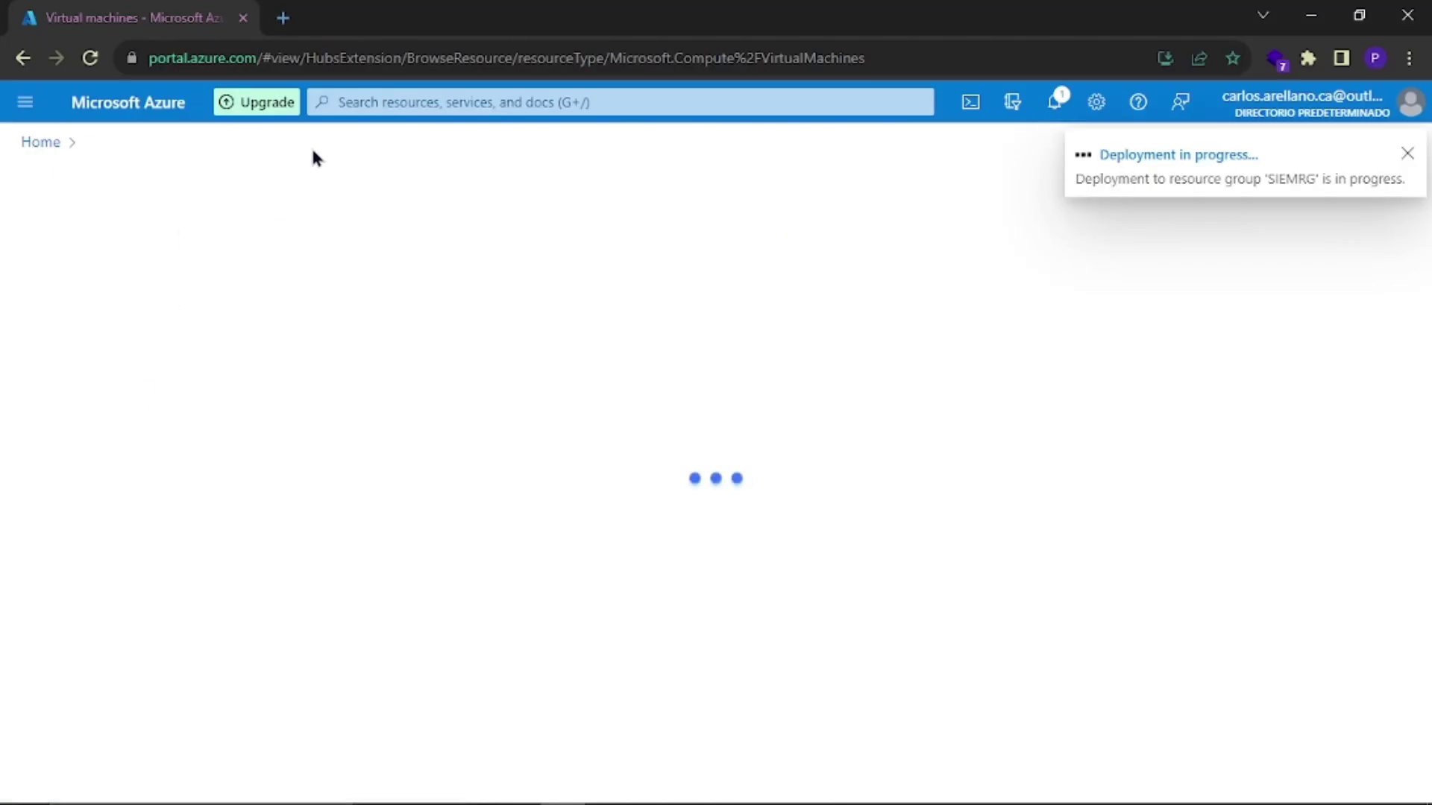
Step: Search the portal for 'log anal' and go to Log Analytics workspaces
left_click(370, 103)
type("log anal")
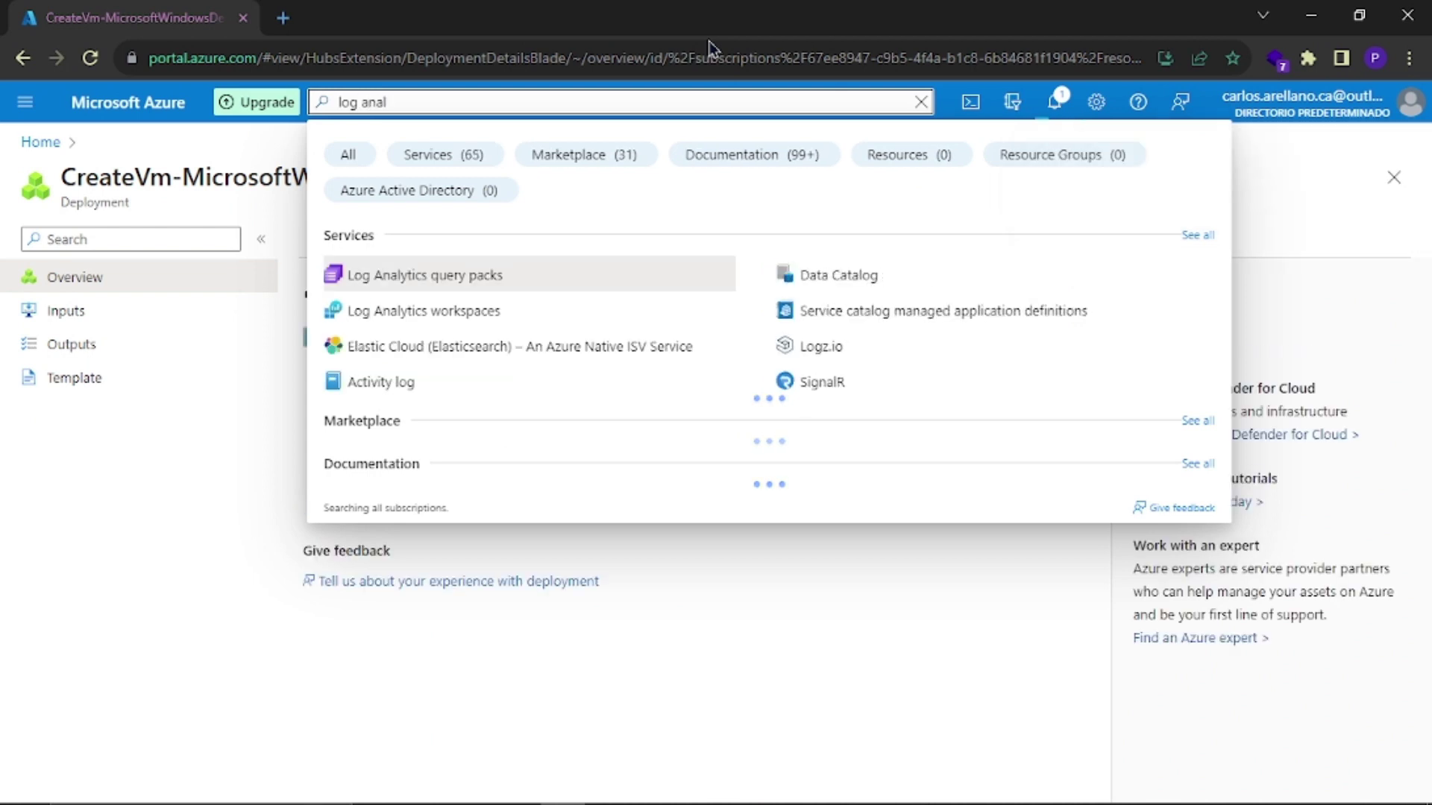
key("Down")
key("Return")
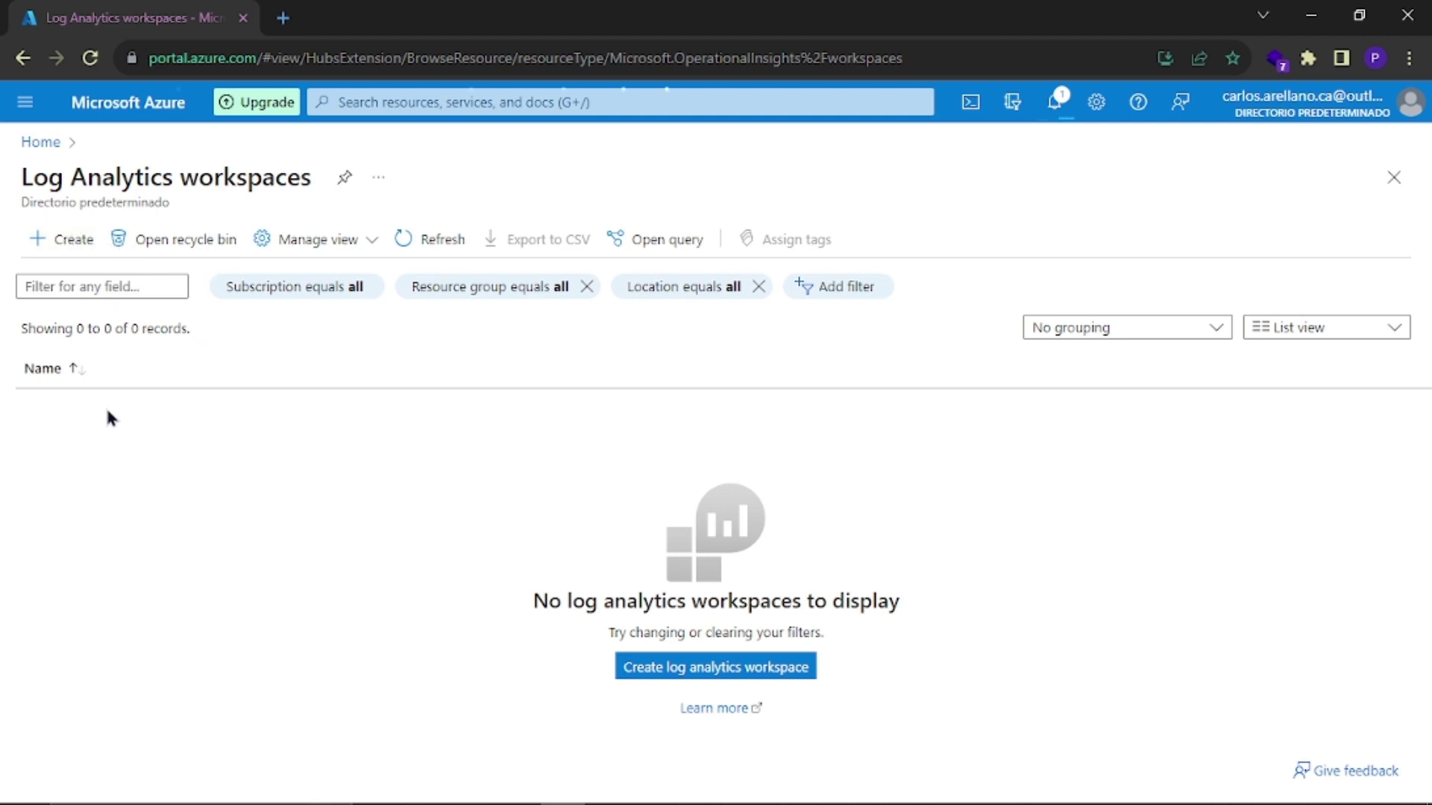
Step: Fill in a Log Analytics workspace named vm-logs in SIEMRG and submit it for review
scroll(106, 408, "down", 2)
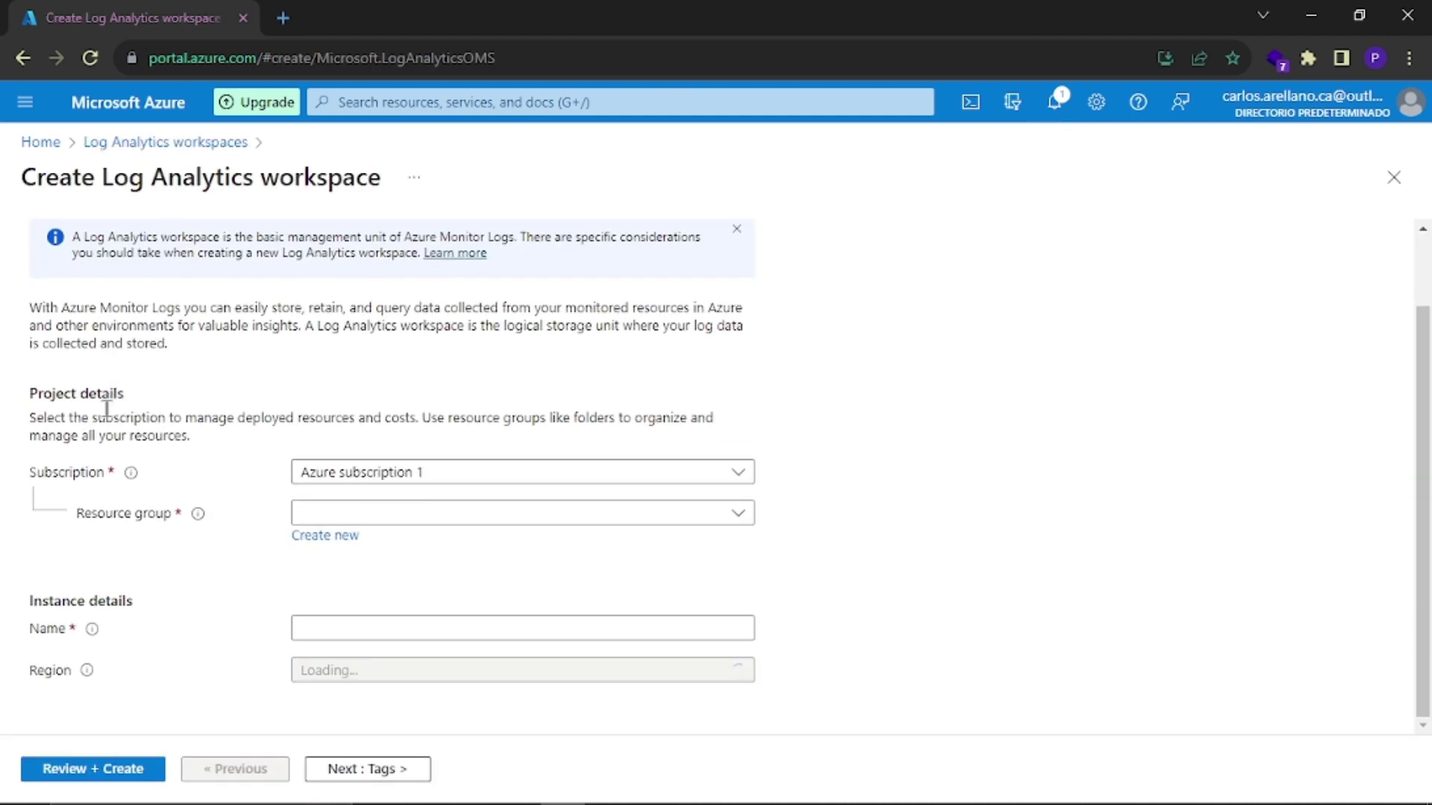
left_click(416, 520)
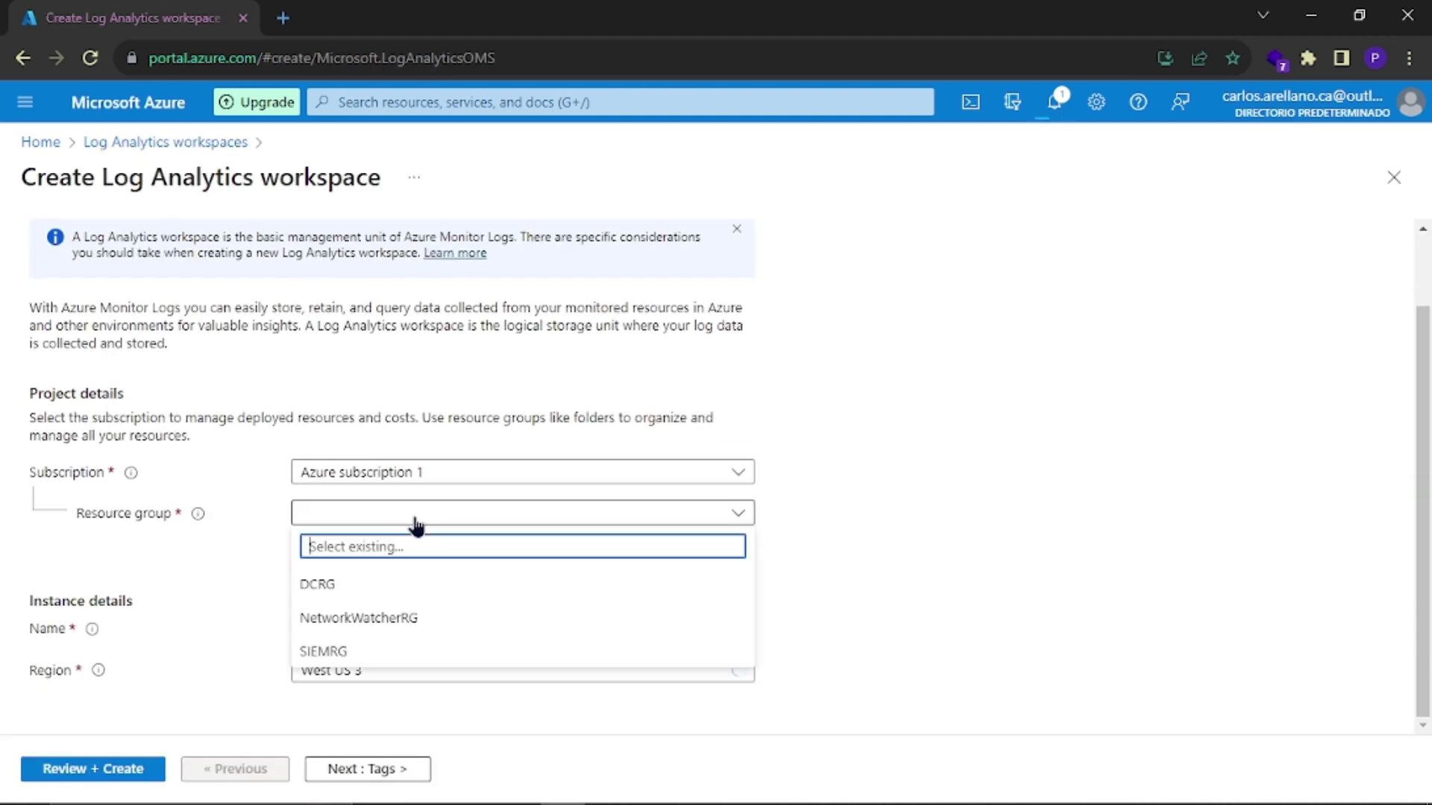
left_click(332, 654)
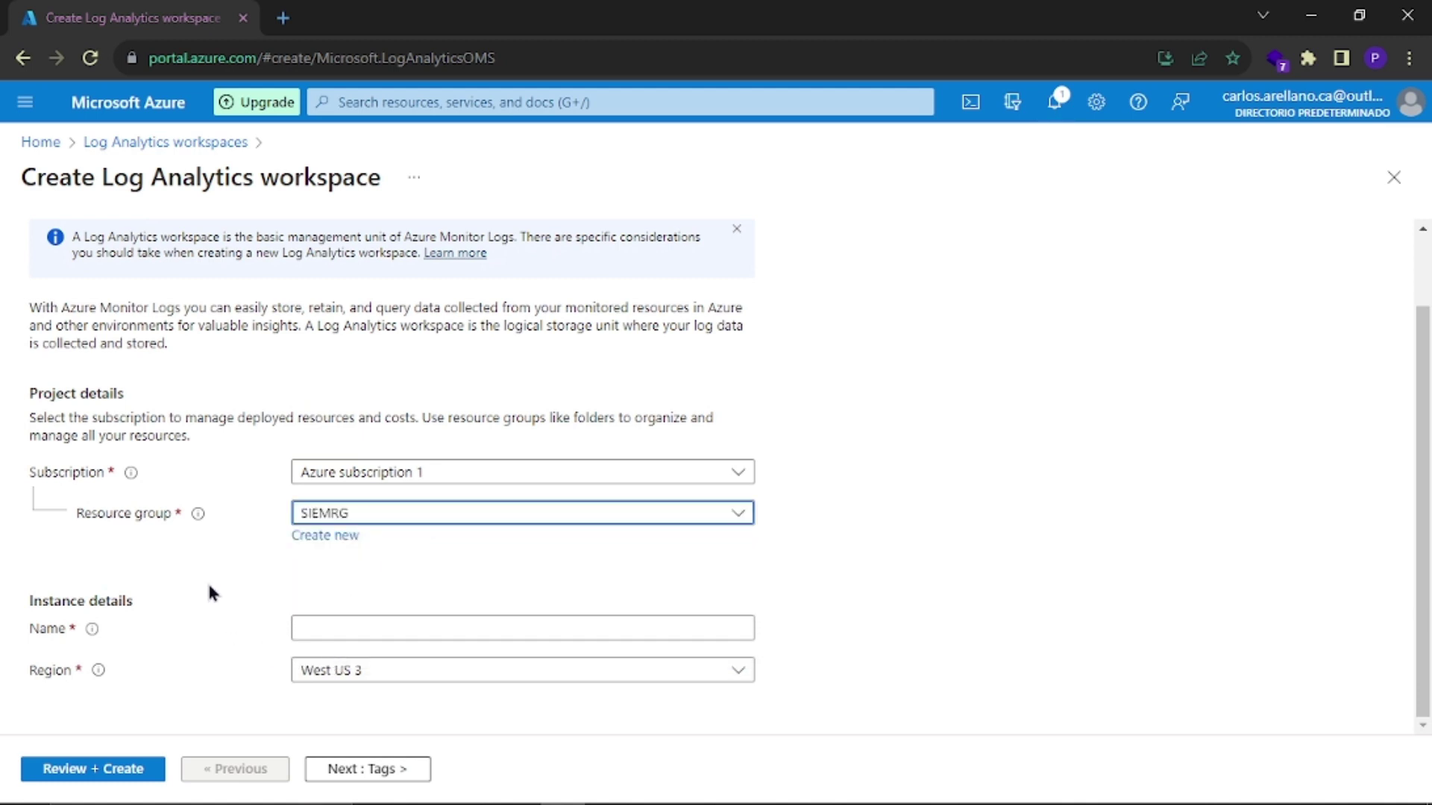
left_click(331, 627)
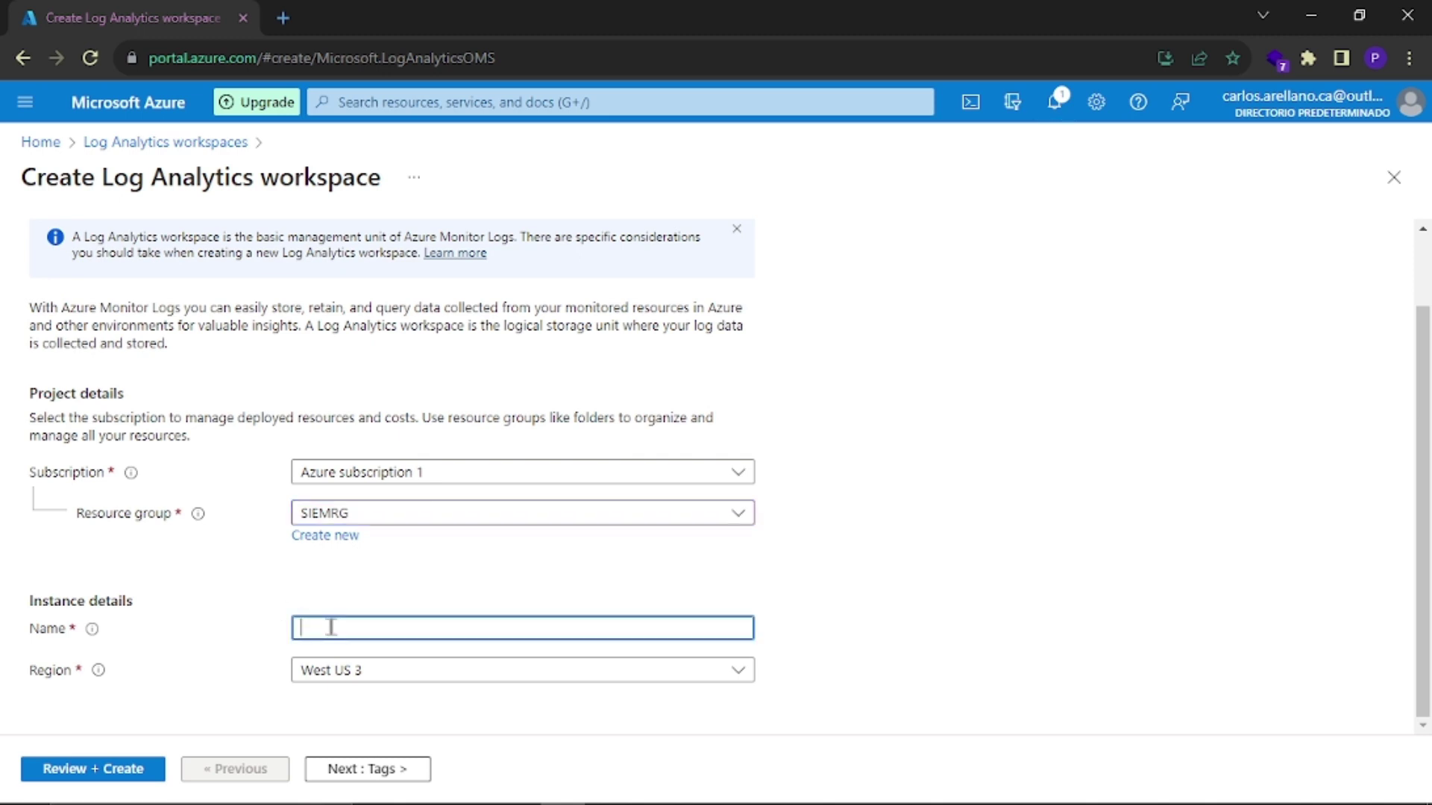
type("vm-logs")
left_click(111, 769)
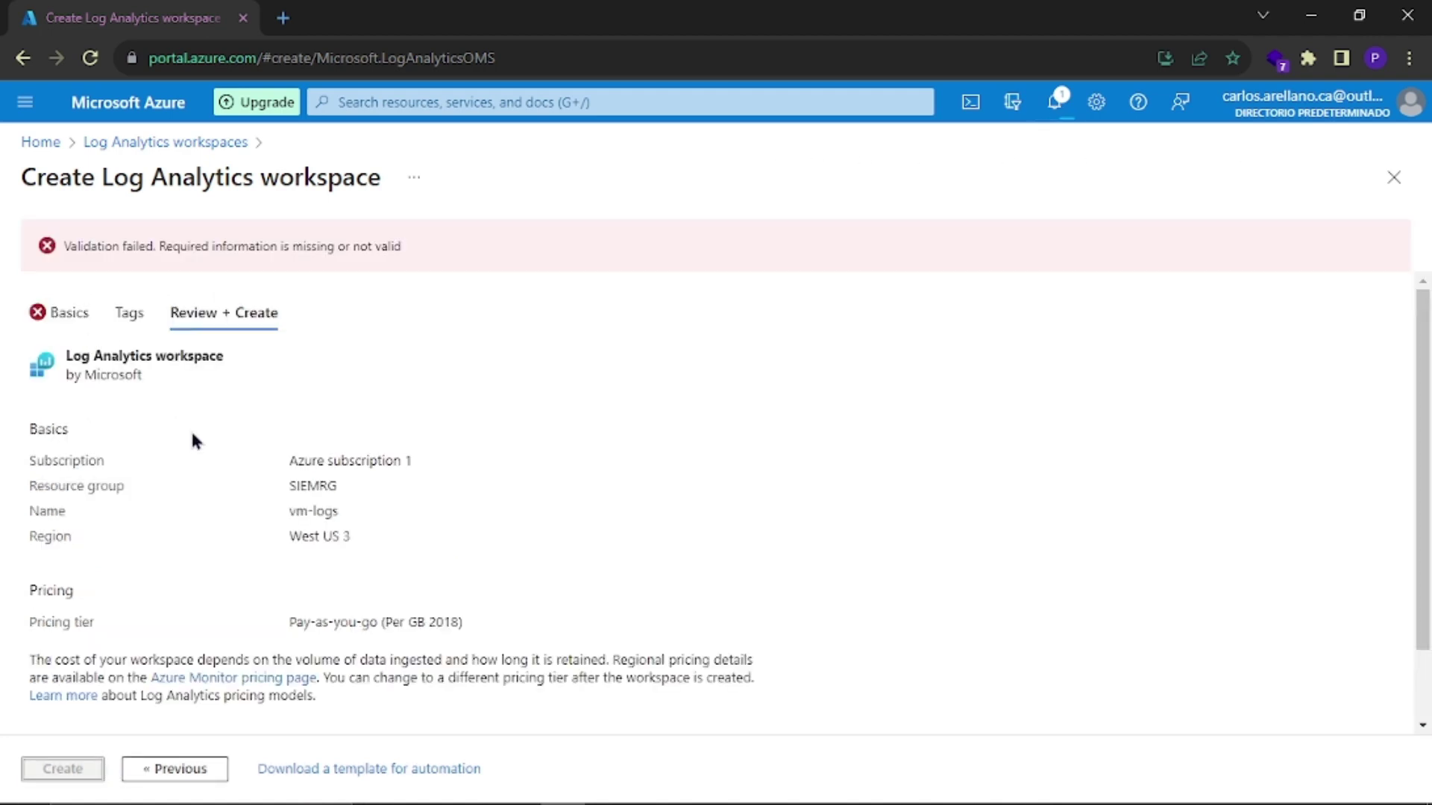
scroll(190, 432, "down", 2)
scroll(123, 458, "up", 2)
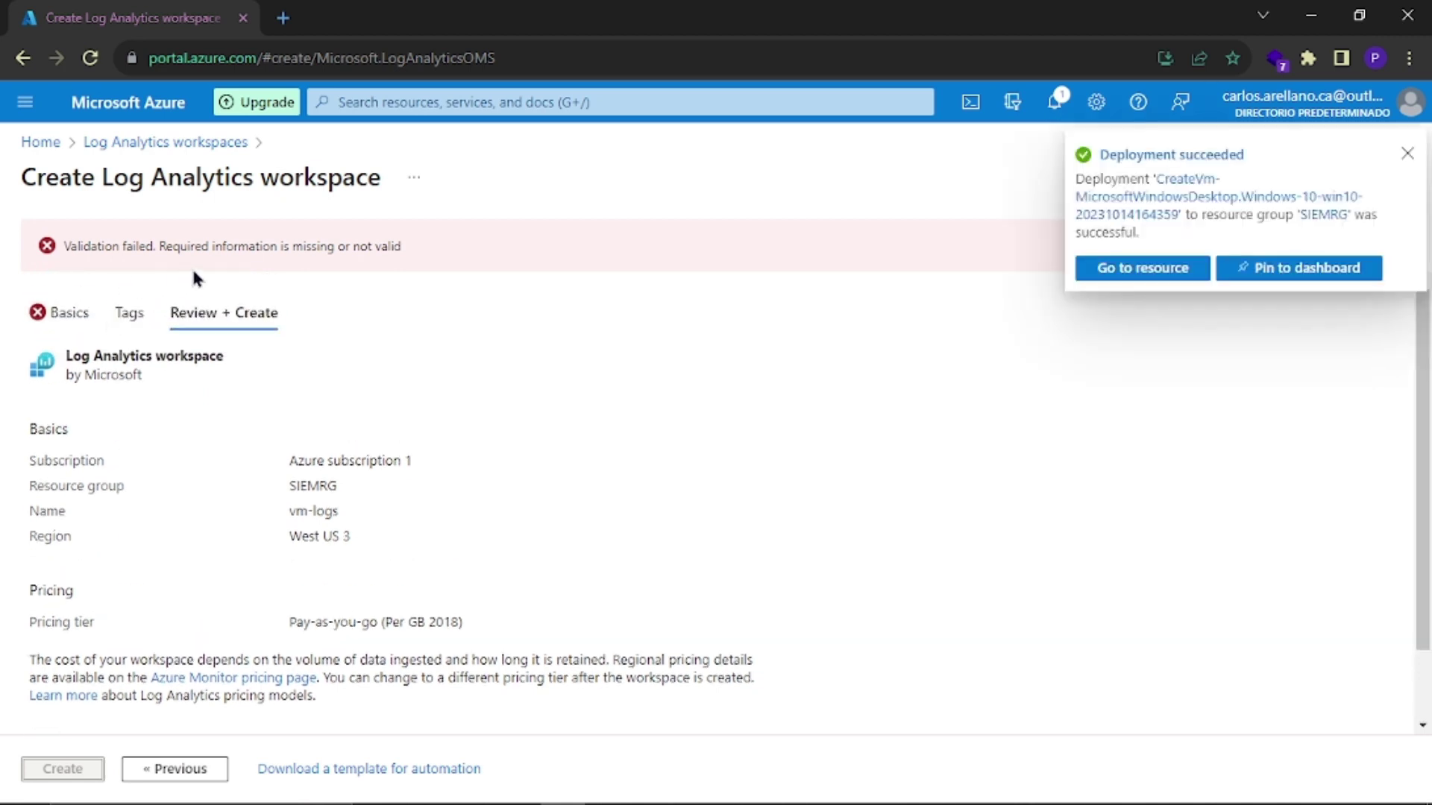
Step: Rename the workspace from vm-logs to vm-log, revalidate, and create it
left_click(1406, 155)
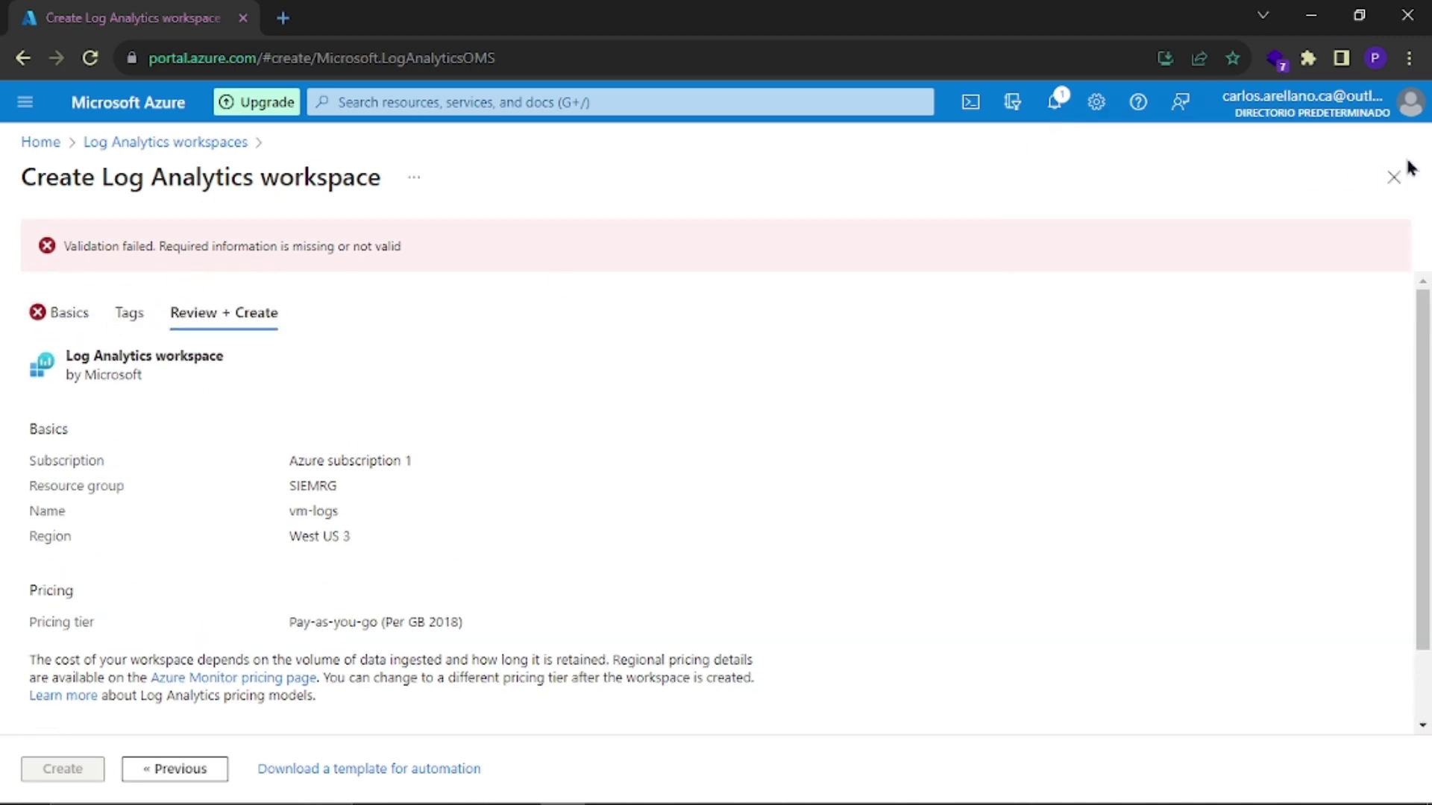
left_click(57, 310)
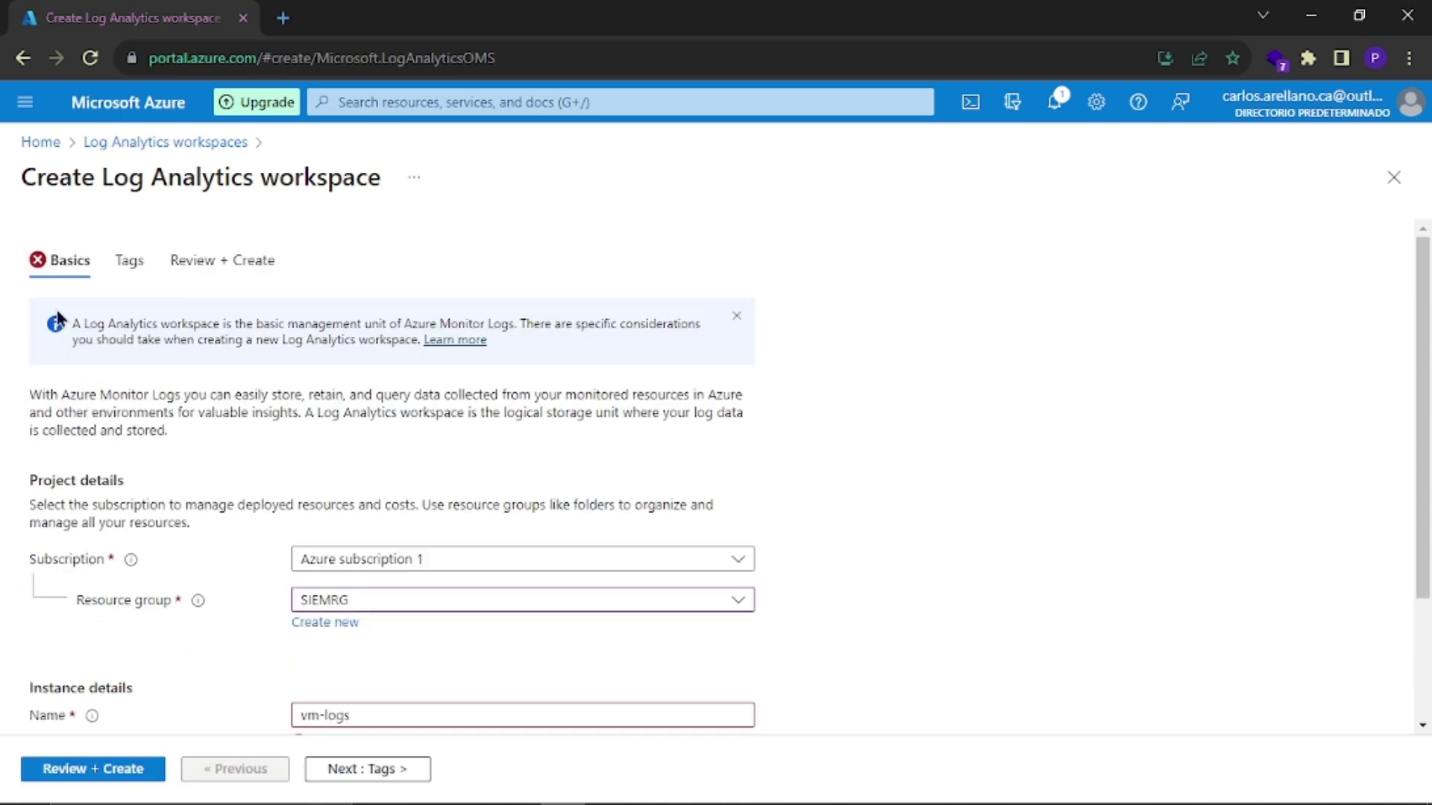
scroll(135, 514, "down", 2)
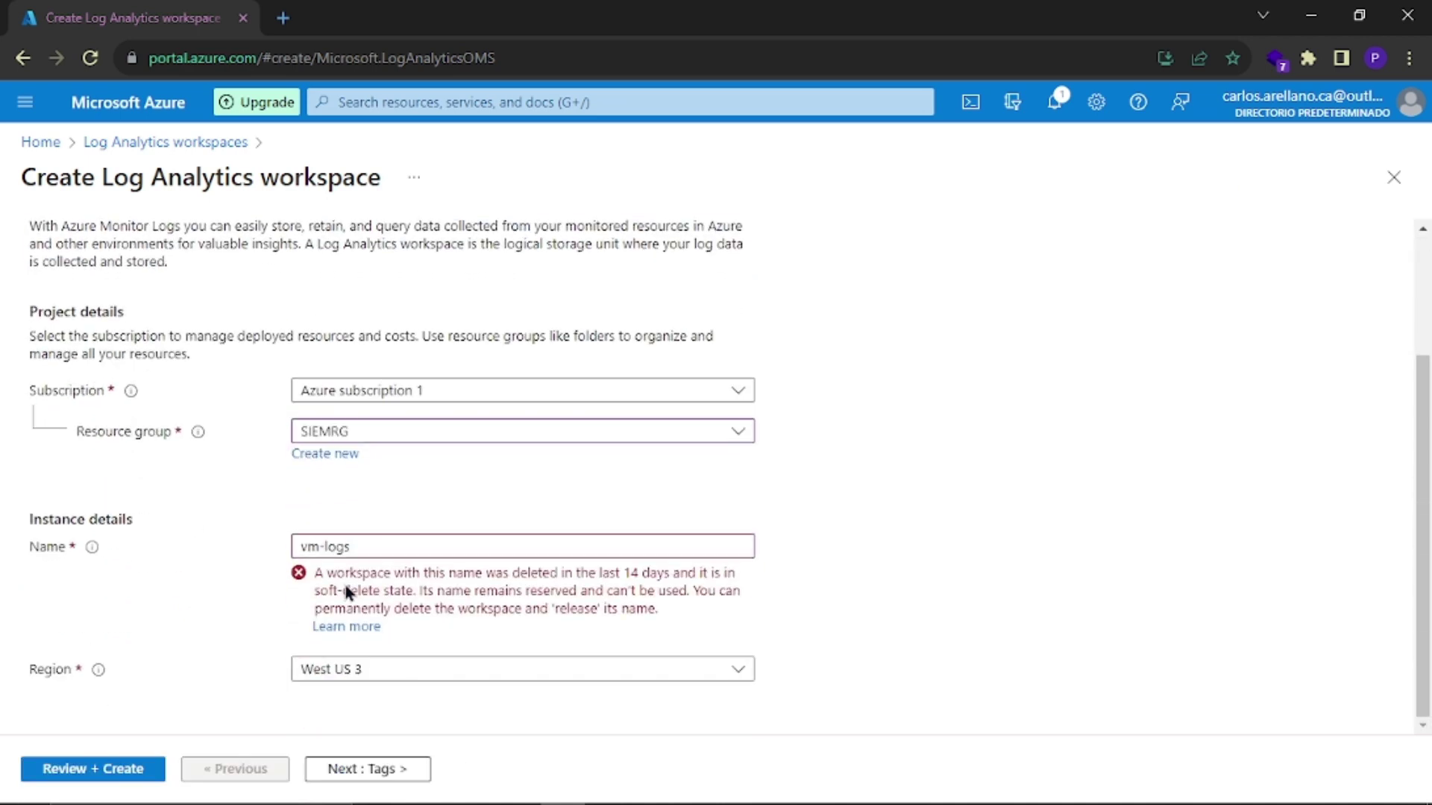
left_click(374, 537)
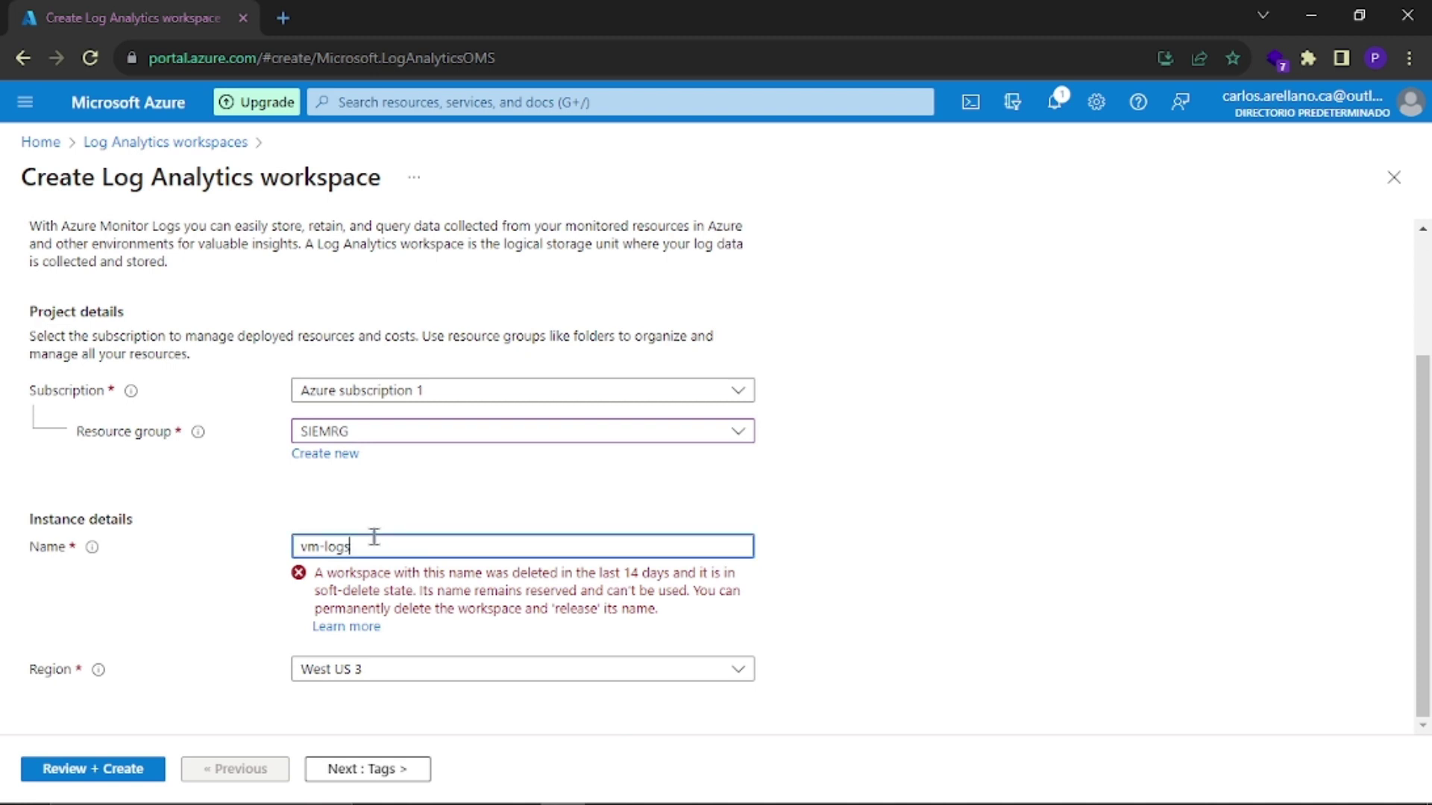
key("BackSpace")
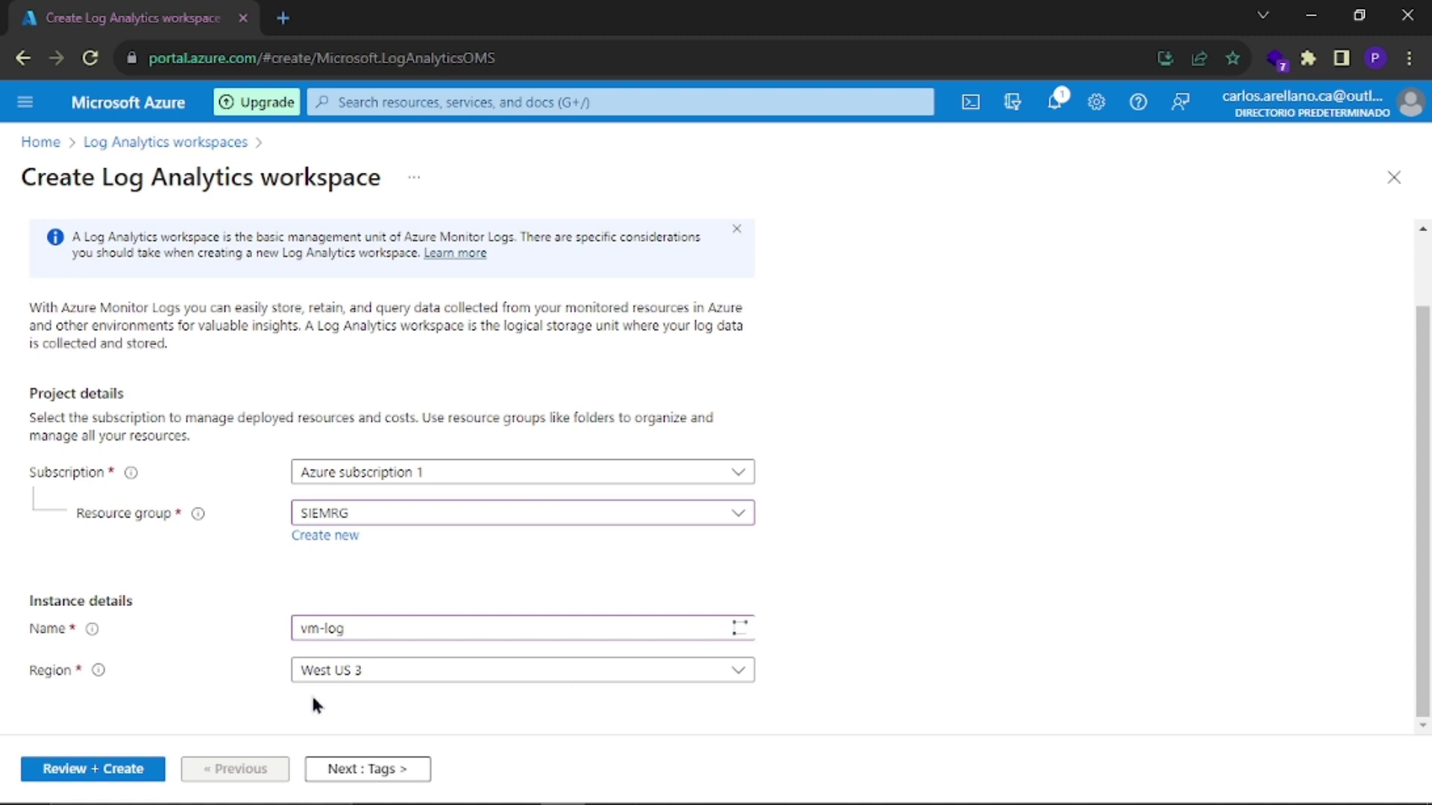
left_click(375, 628)
type("s")
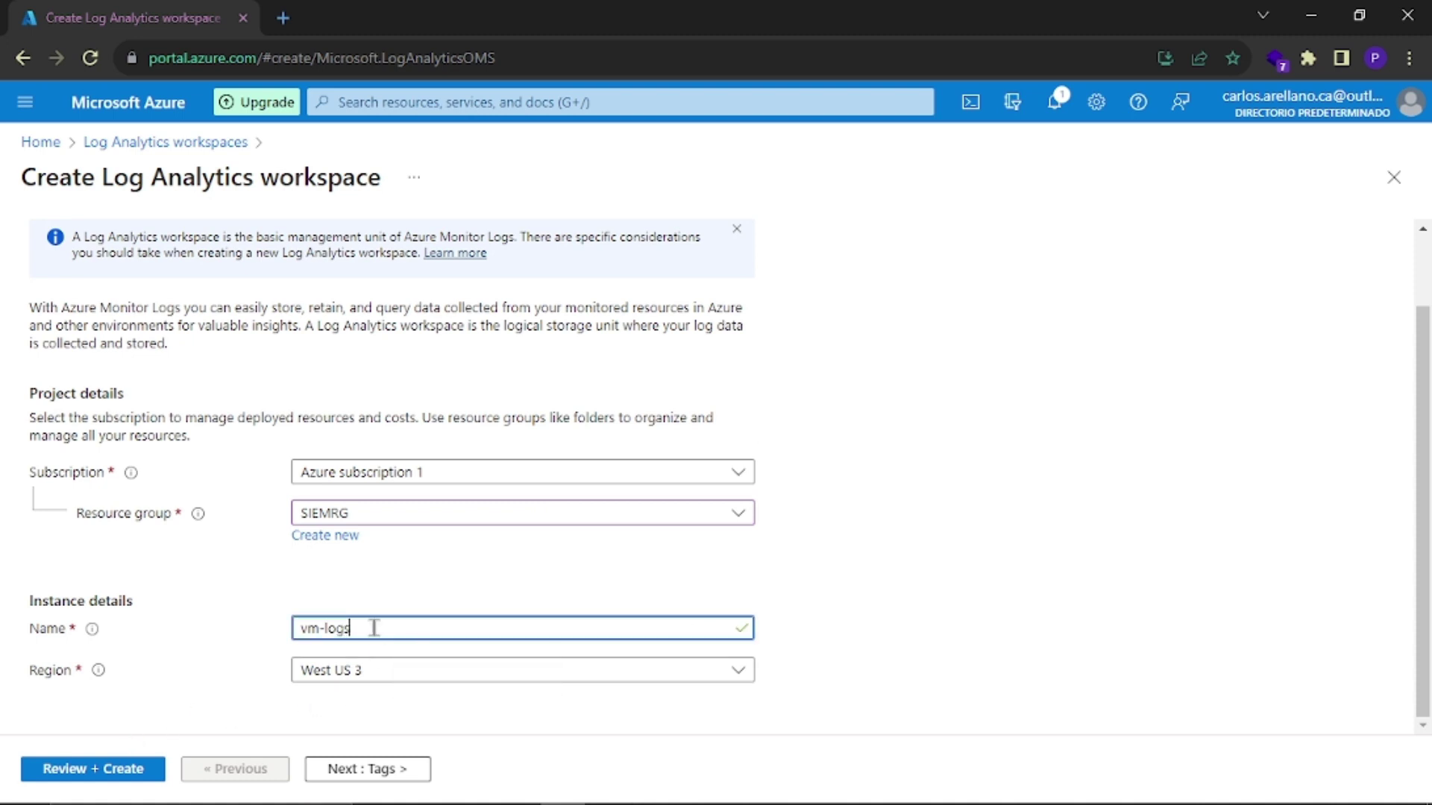
key("BackSpace")
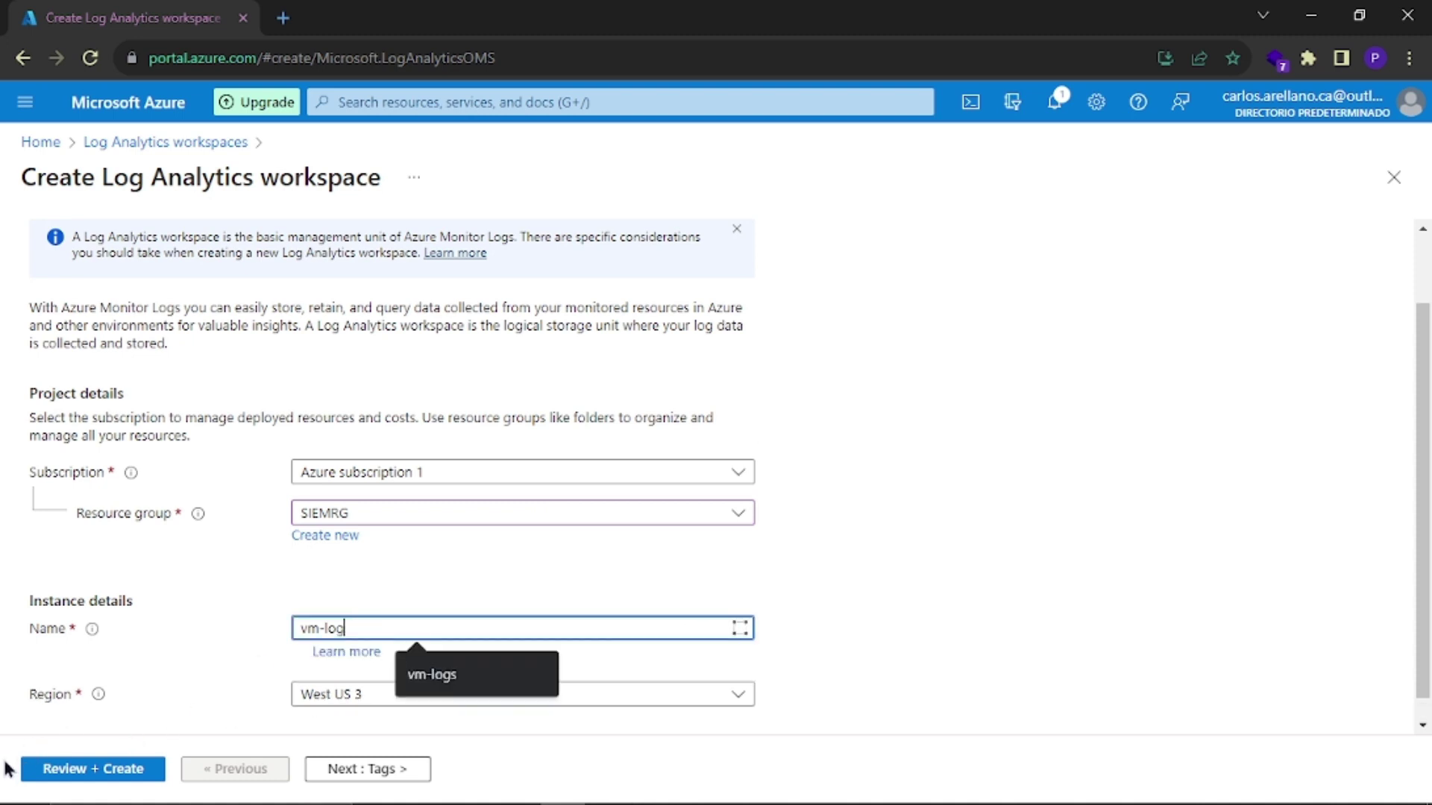
left_click(56, 768)
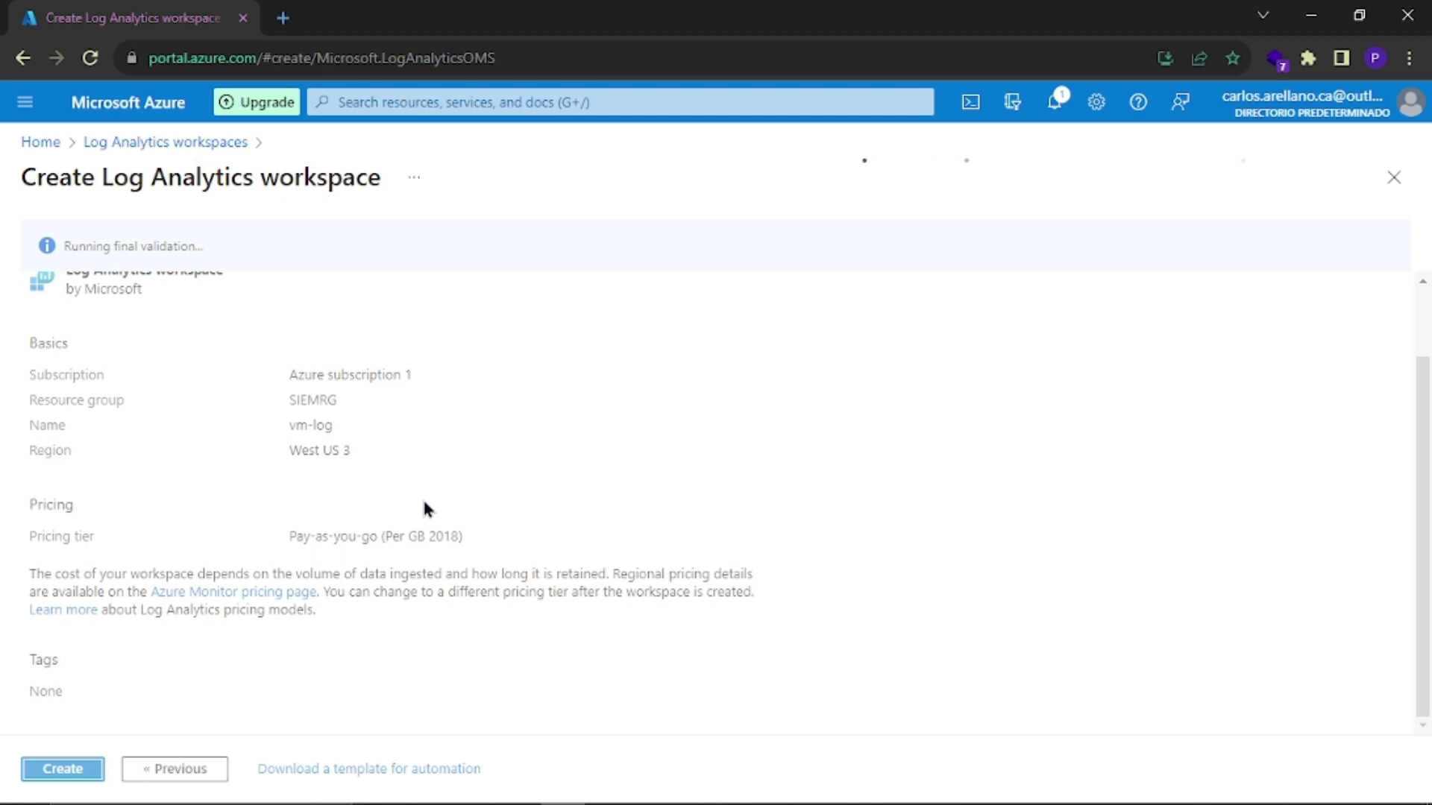
left_click(64, 769)
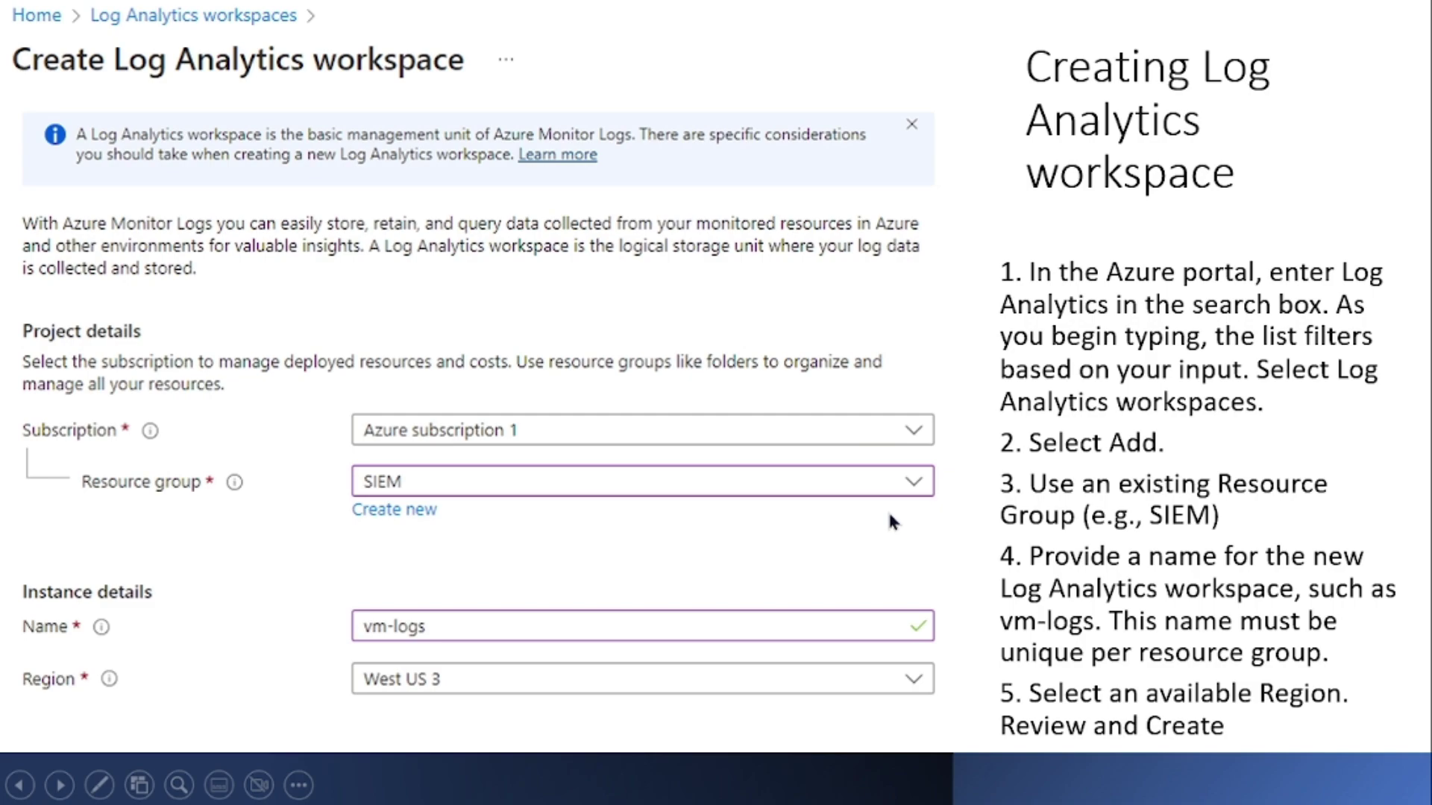
Step: Advance the slideshow past the 'Creating Log Analytics workspace' slide
left_click(892, 522)
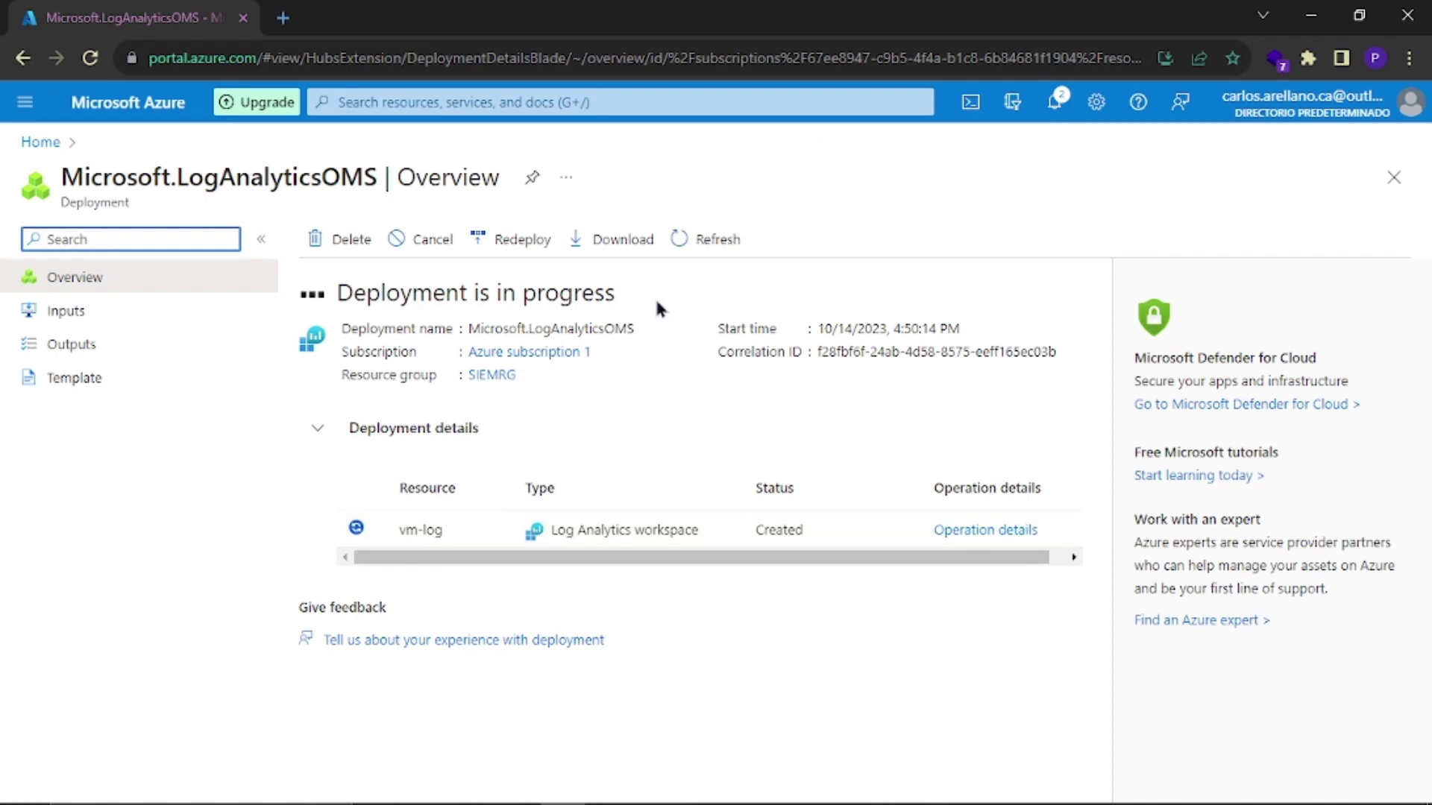
Step: Search the portal for 'security center', then show the portal navigation menu
left_click(373, 103)
type("s")
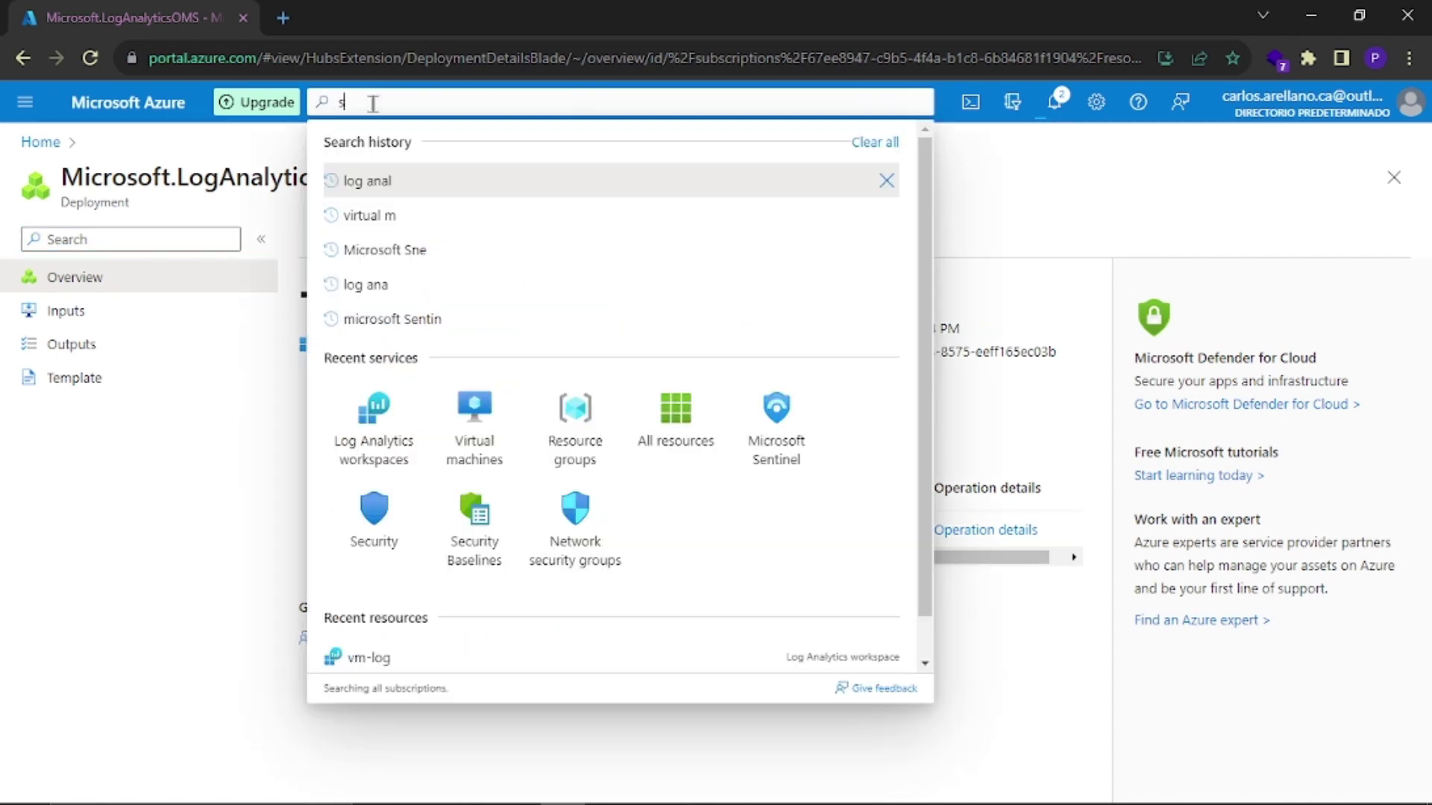
type("ecurity c")
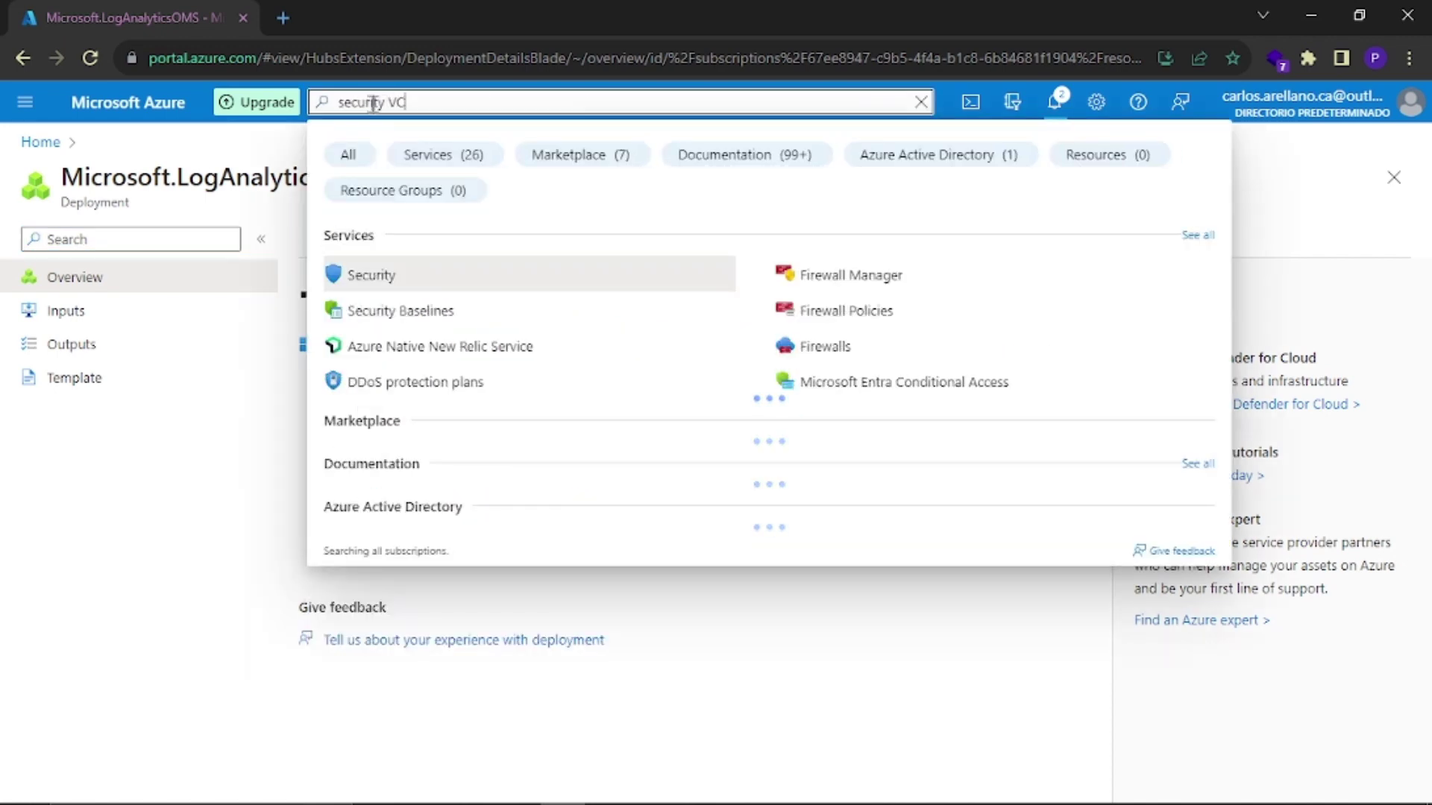
type("enter")
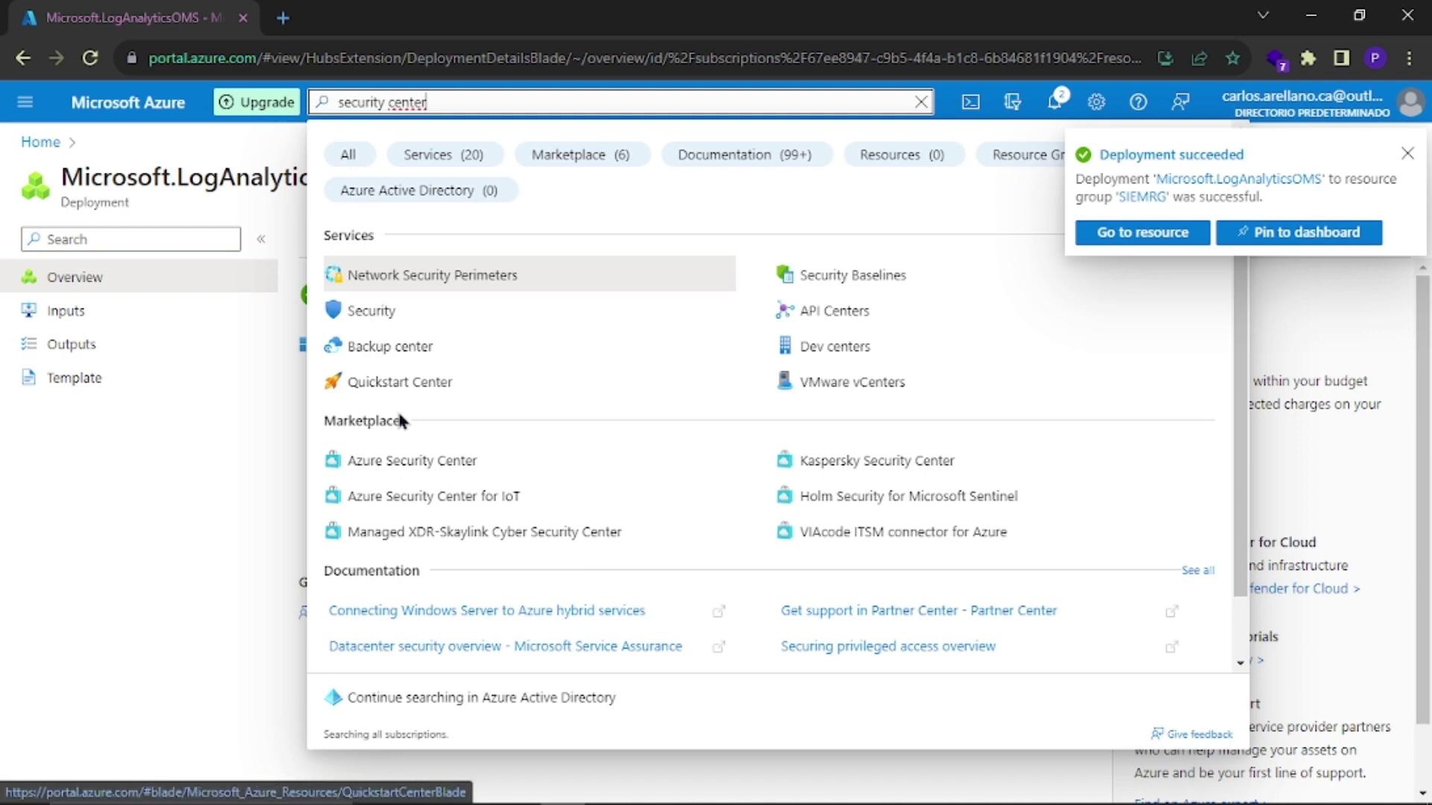
left_click(20, 115)
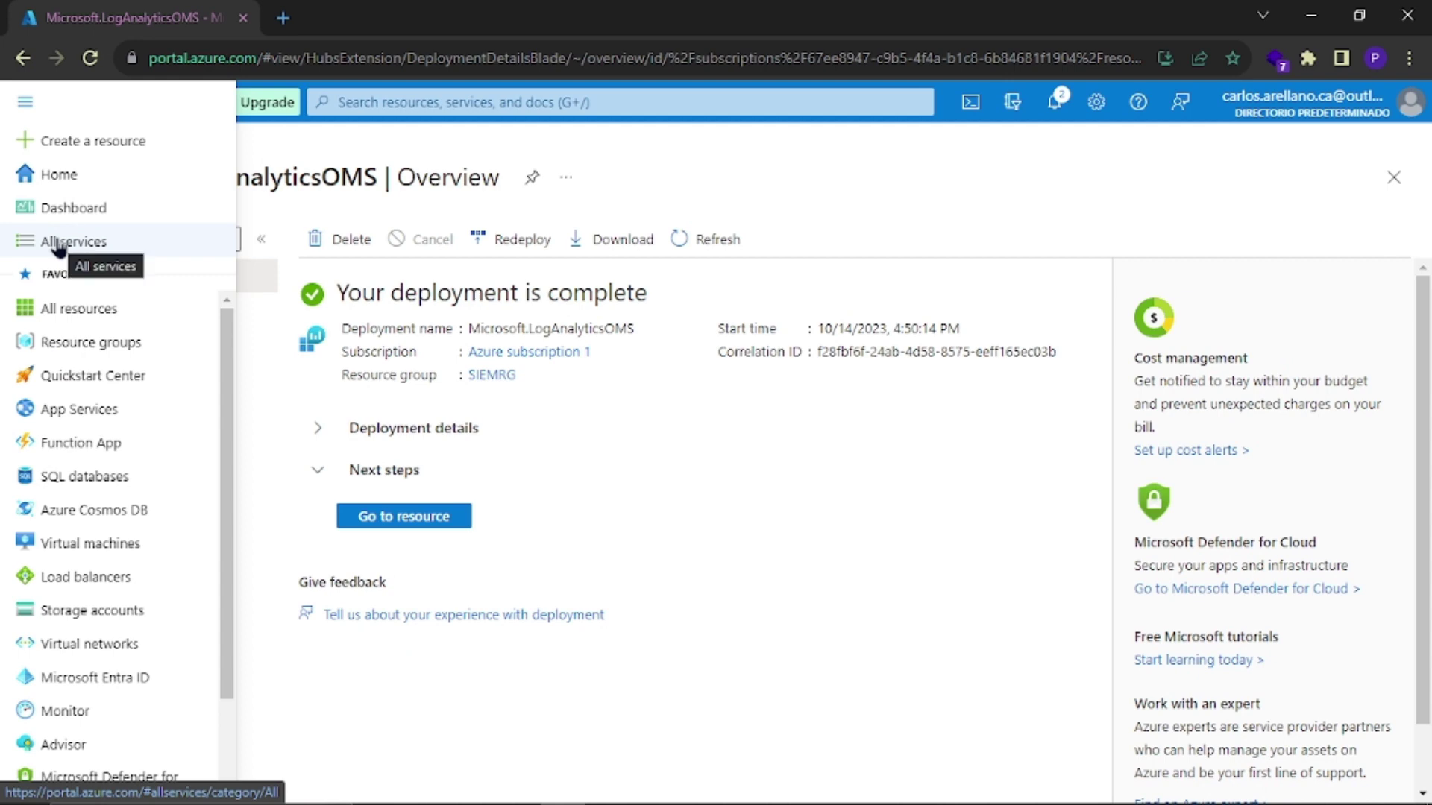
Step: Find Azure Security Center in the Marketplace and open Microsoft Defender for Cloud from it
left_click(95, 141)
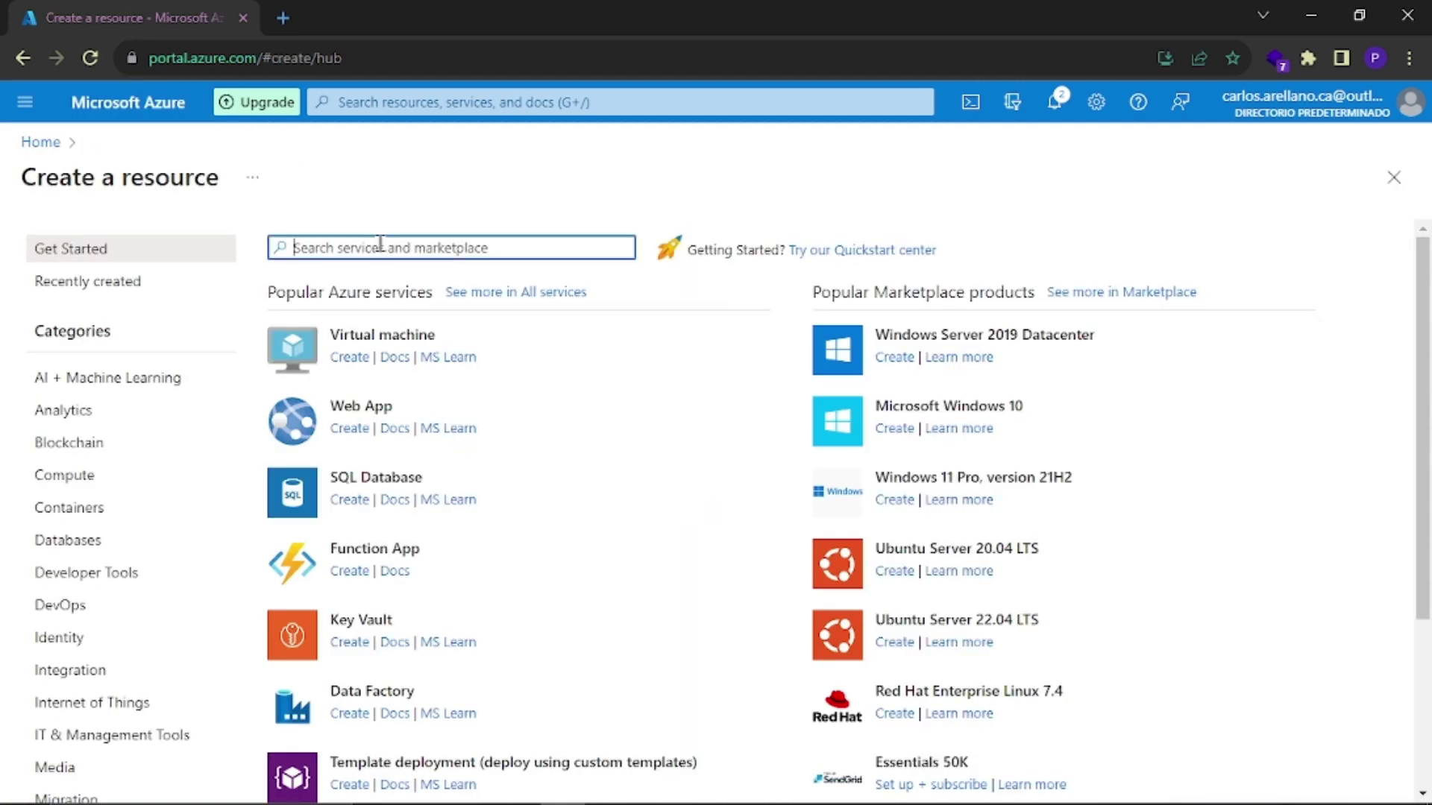
type("se")
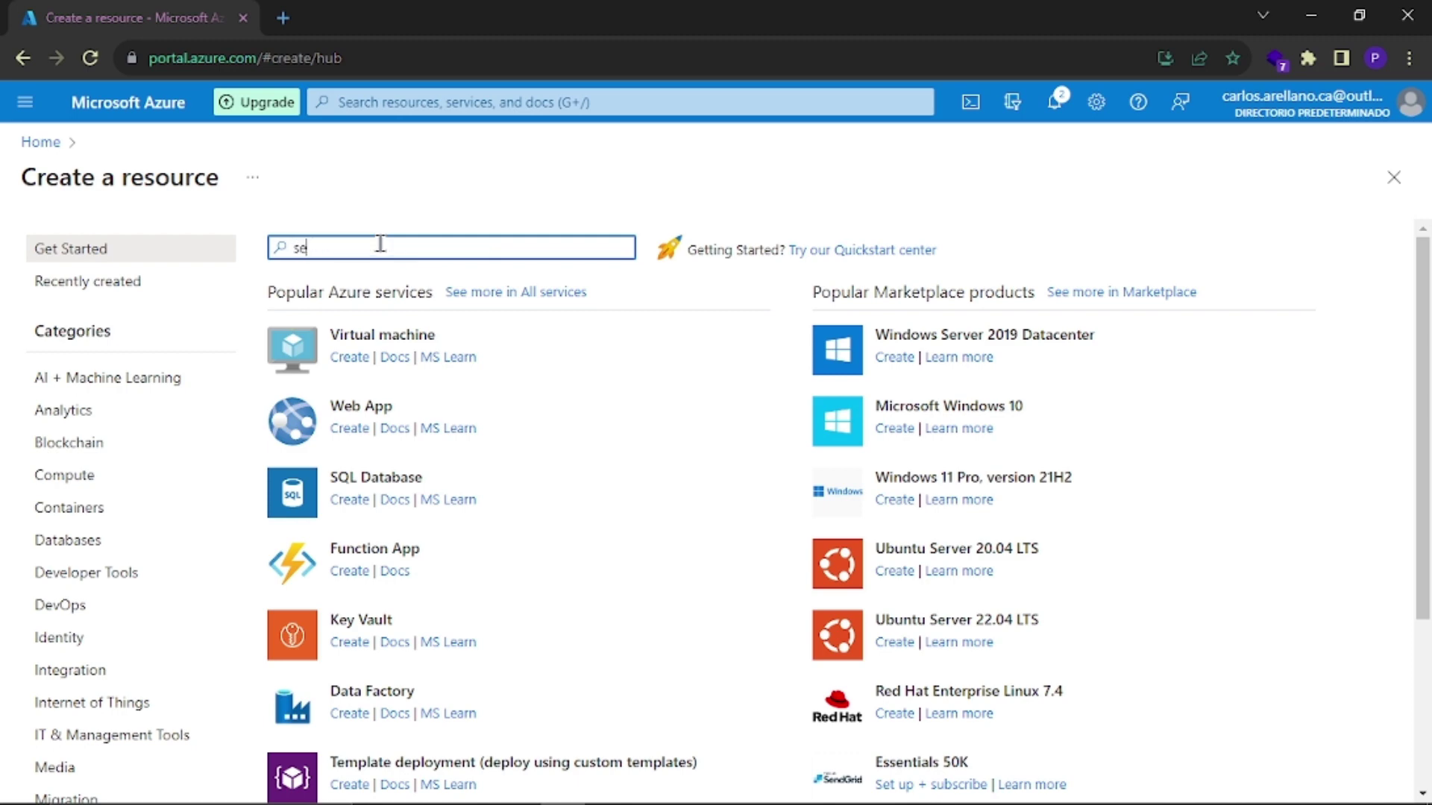
type("curity center")
key("Return")
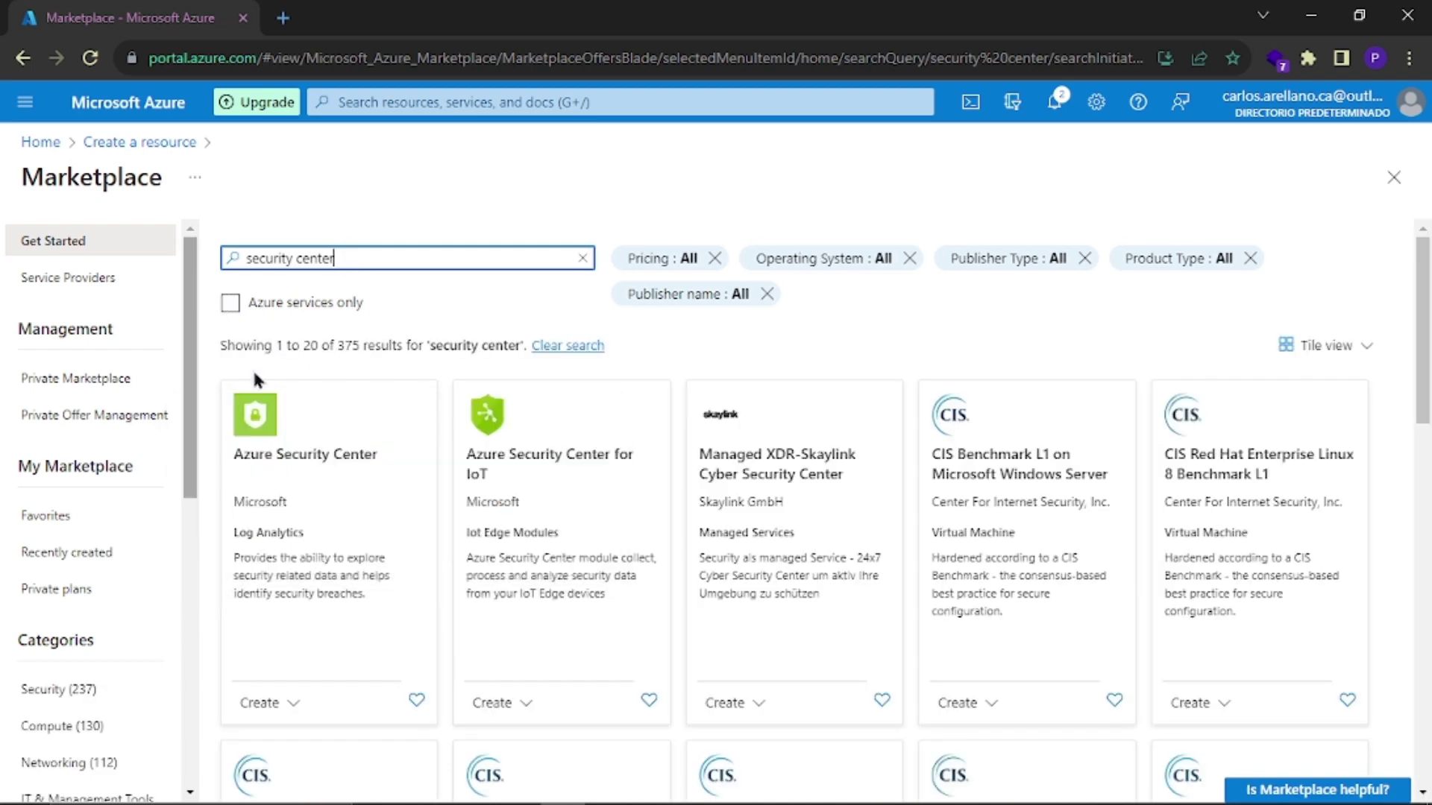
scroll(303, 488, "down", 2)
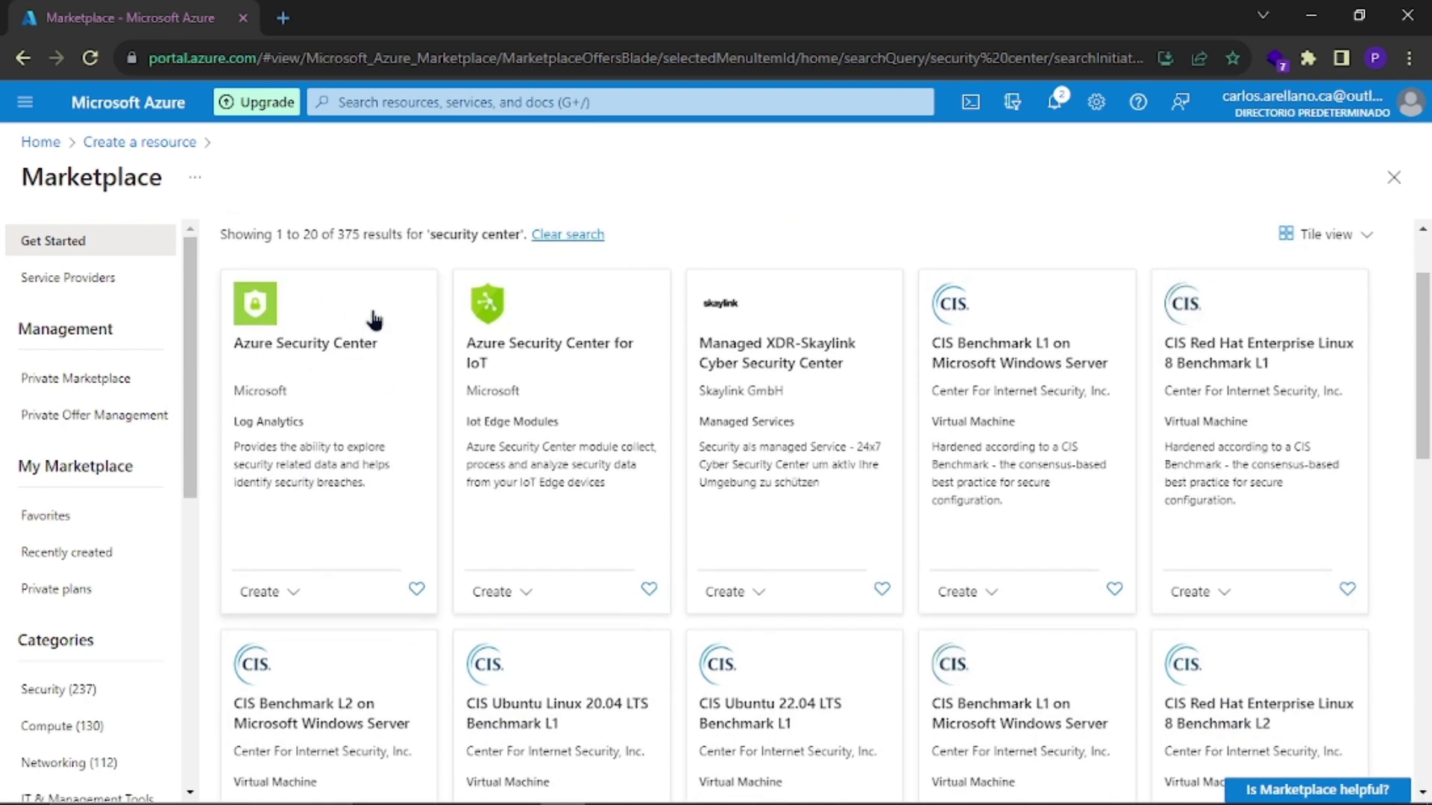
left_click(291, 596)
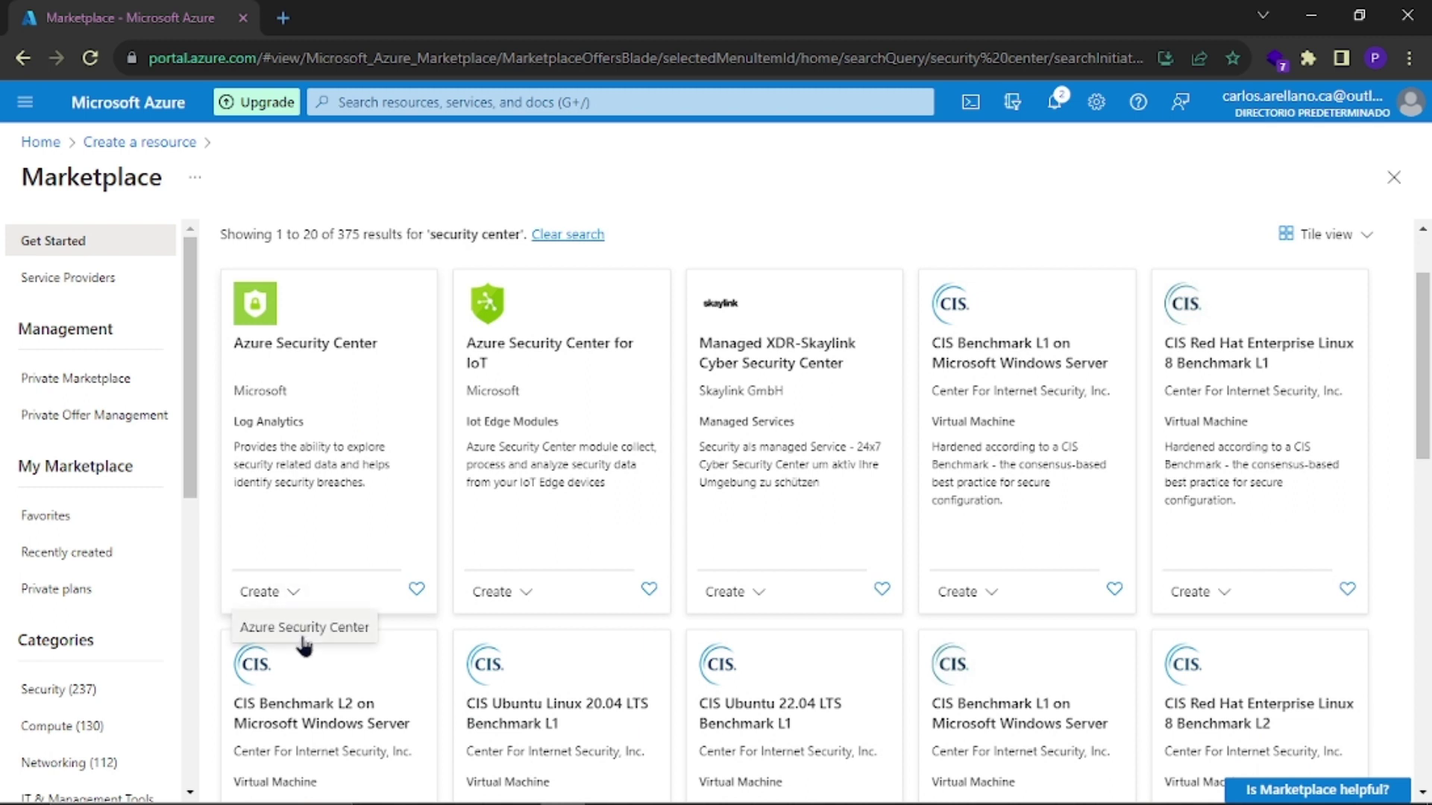
left_click(302, 634)
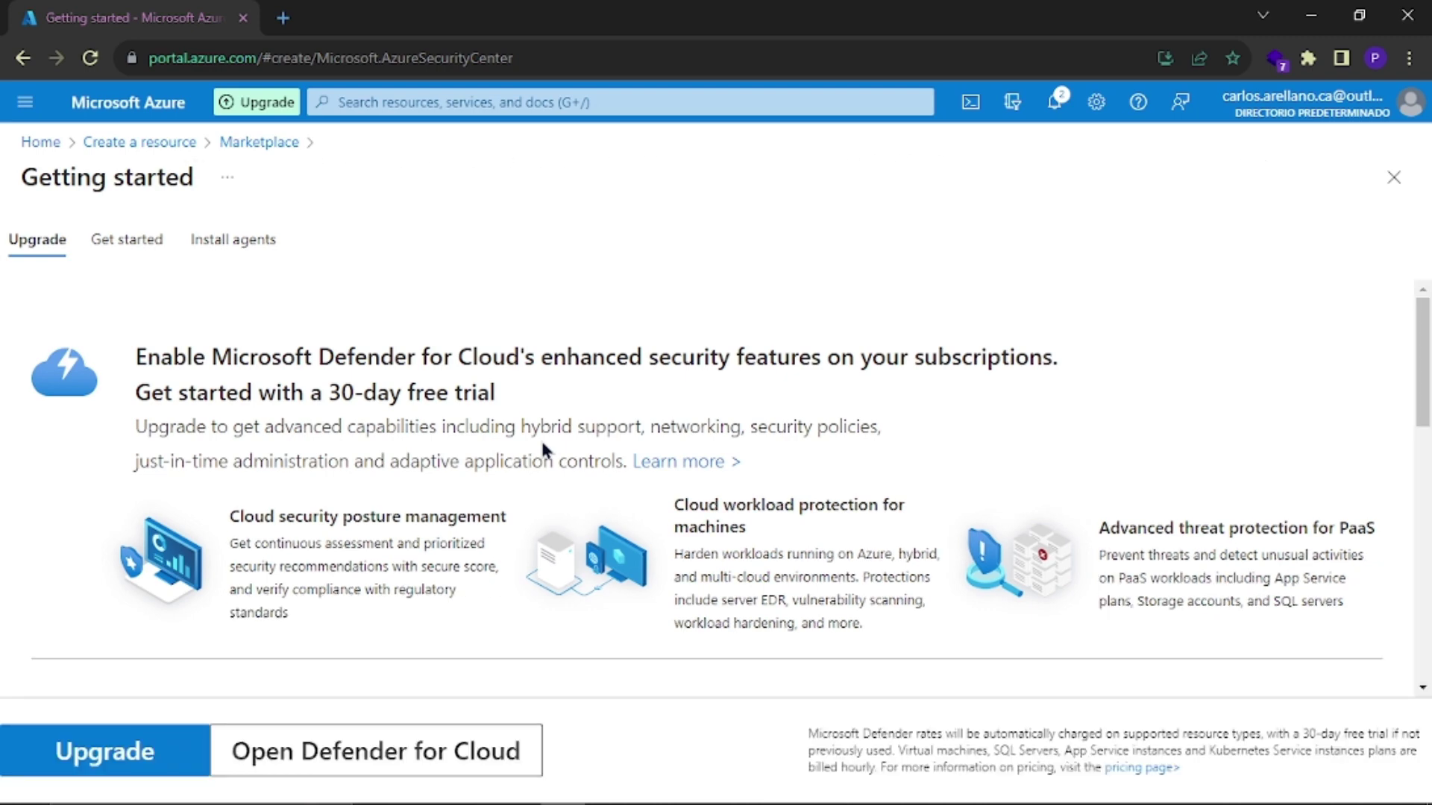
scroll(540, 439, "down", 5)
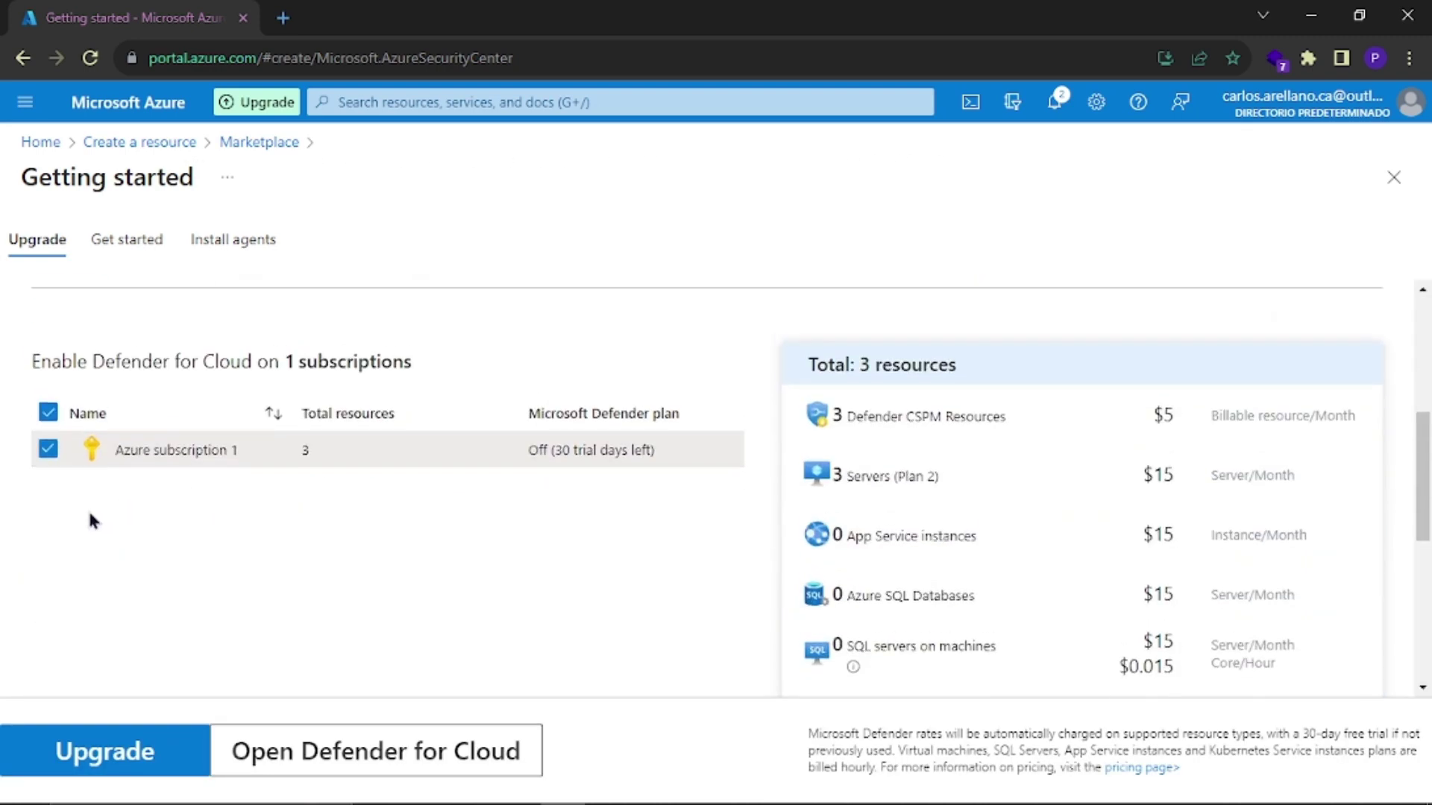
scroll(89, 520, "up", 5)
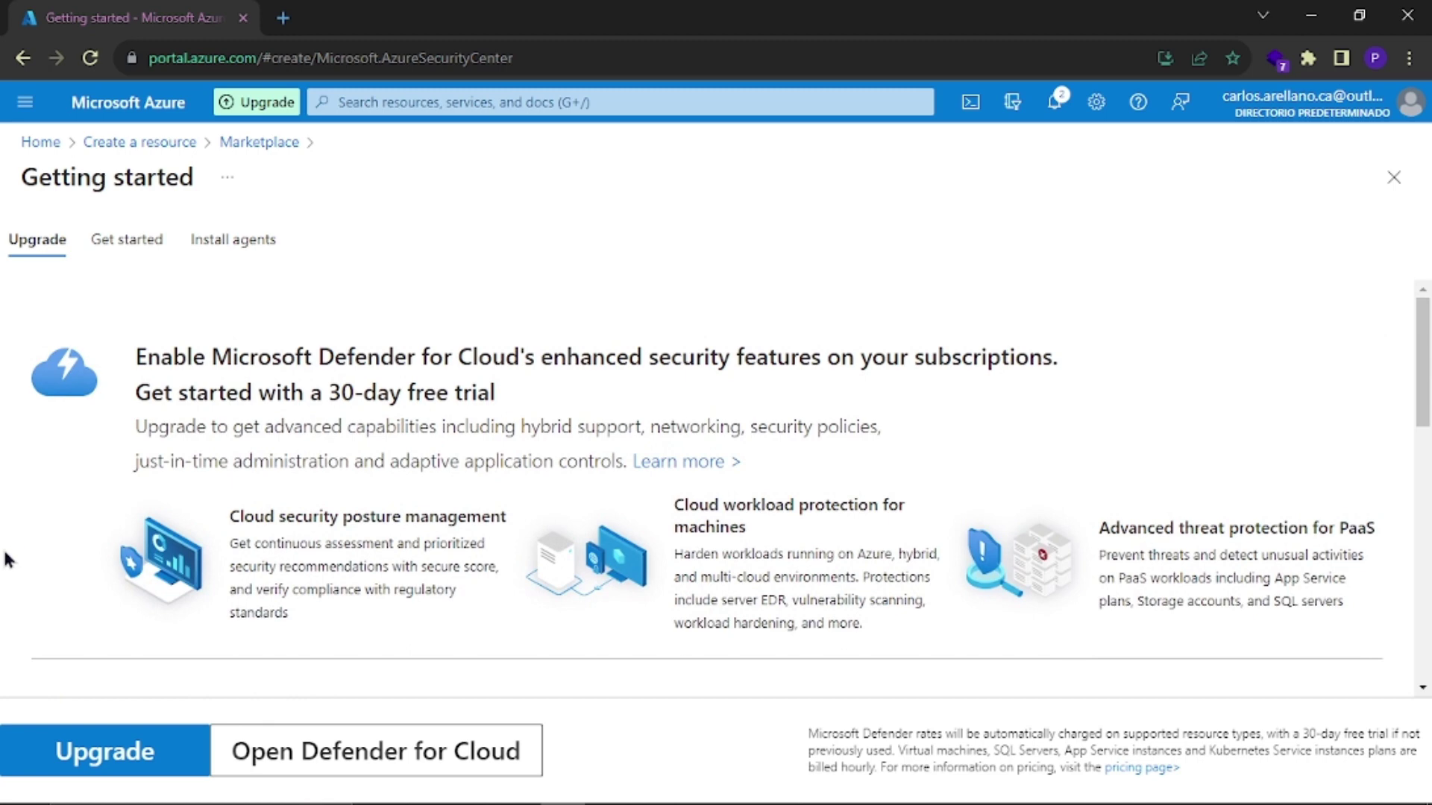
scroll(22, 552, "down", 5)
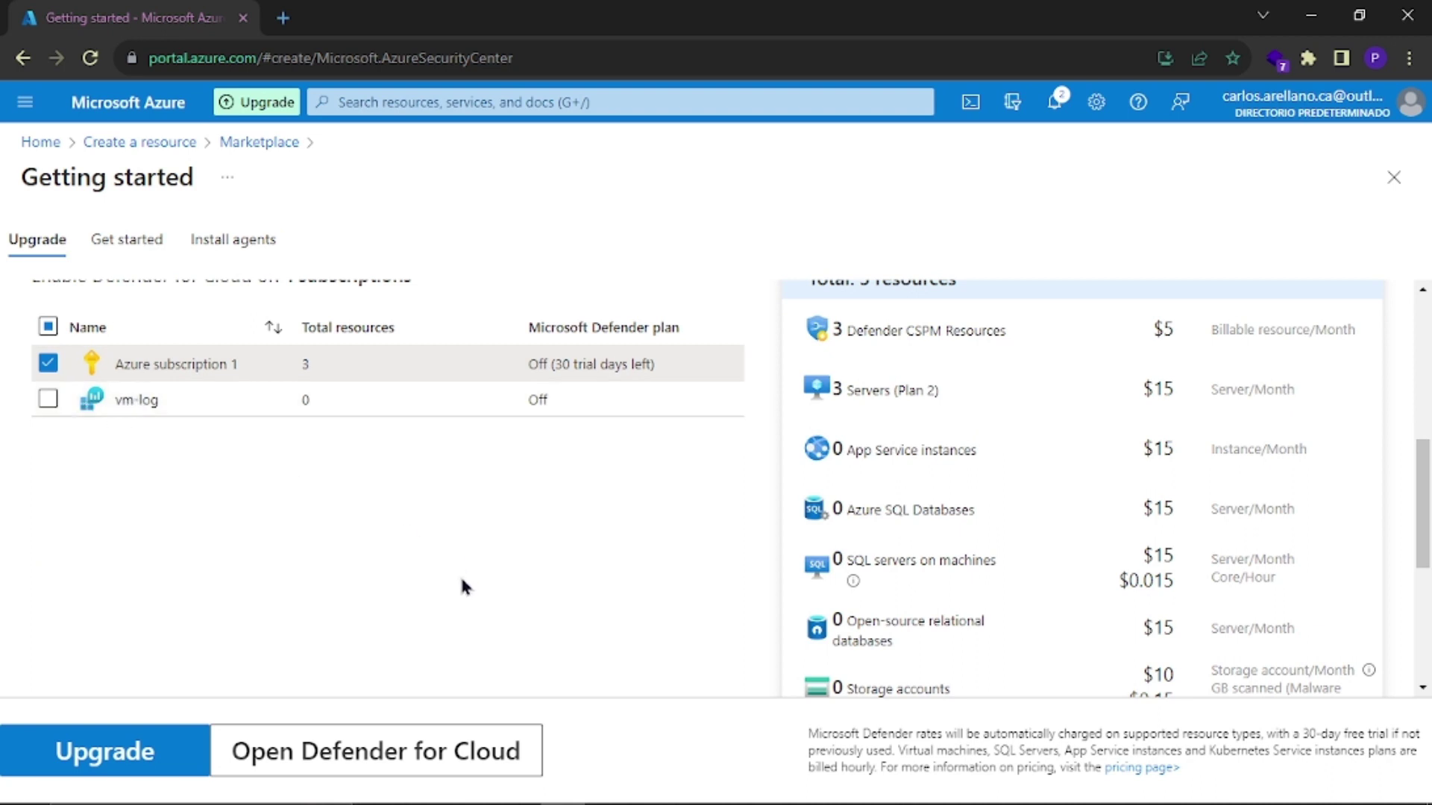
left_click(396, 755)
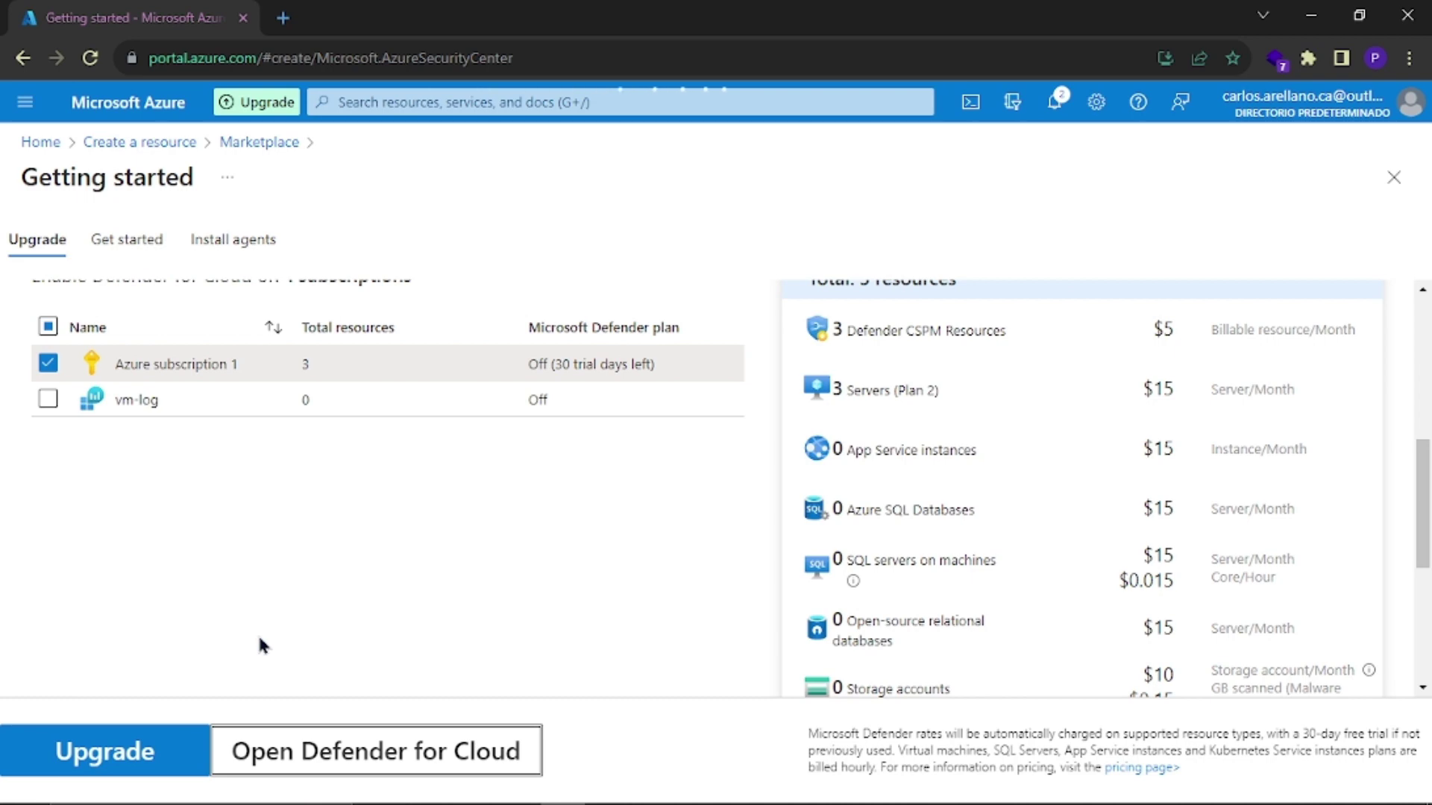
left_click(409, 738)
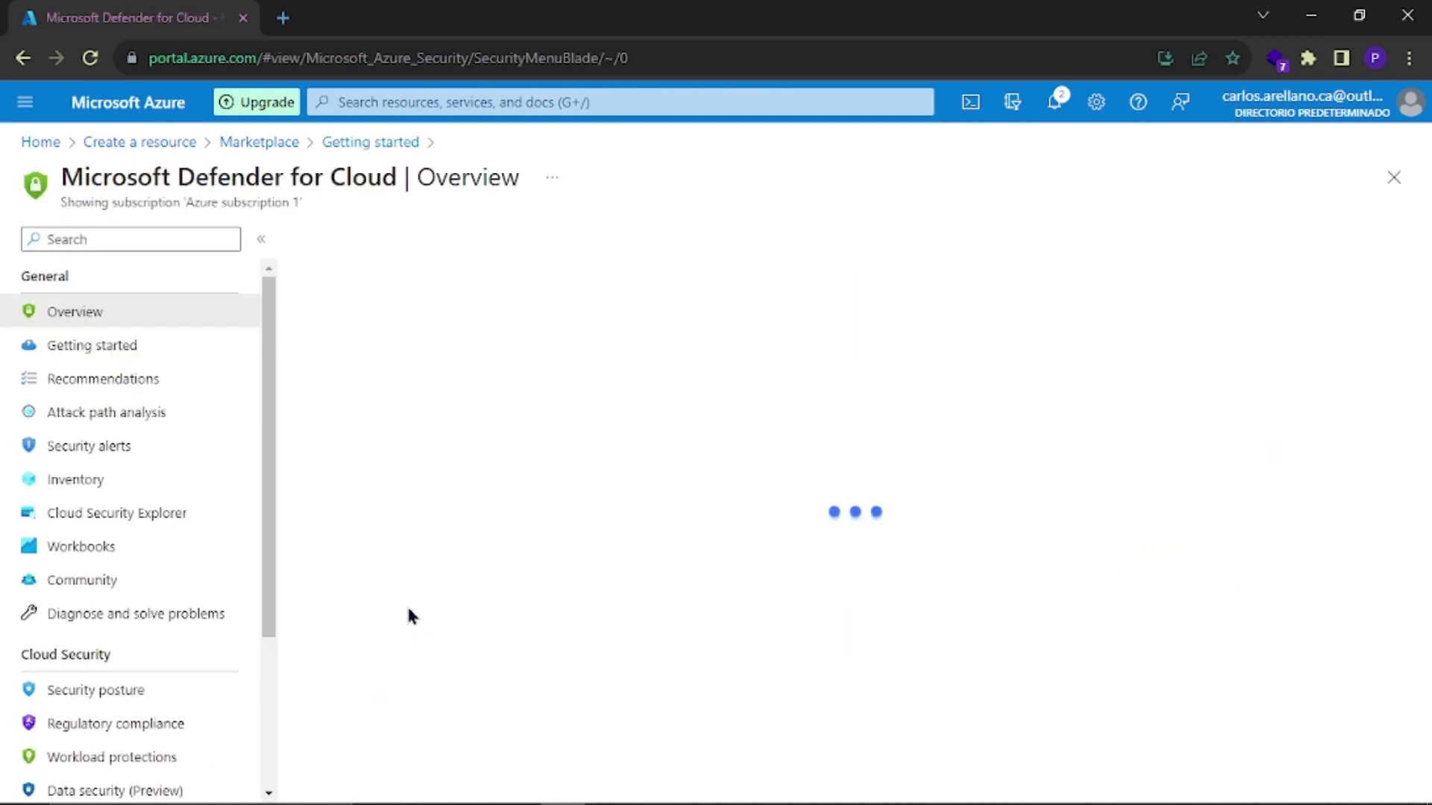
Step: Go to Environment settings, expand Azure subscription 1, and open vm-log's Defender plans
scroll(199, 484, "down", 3)
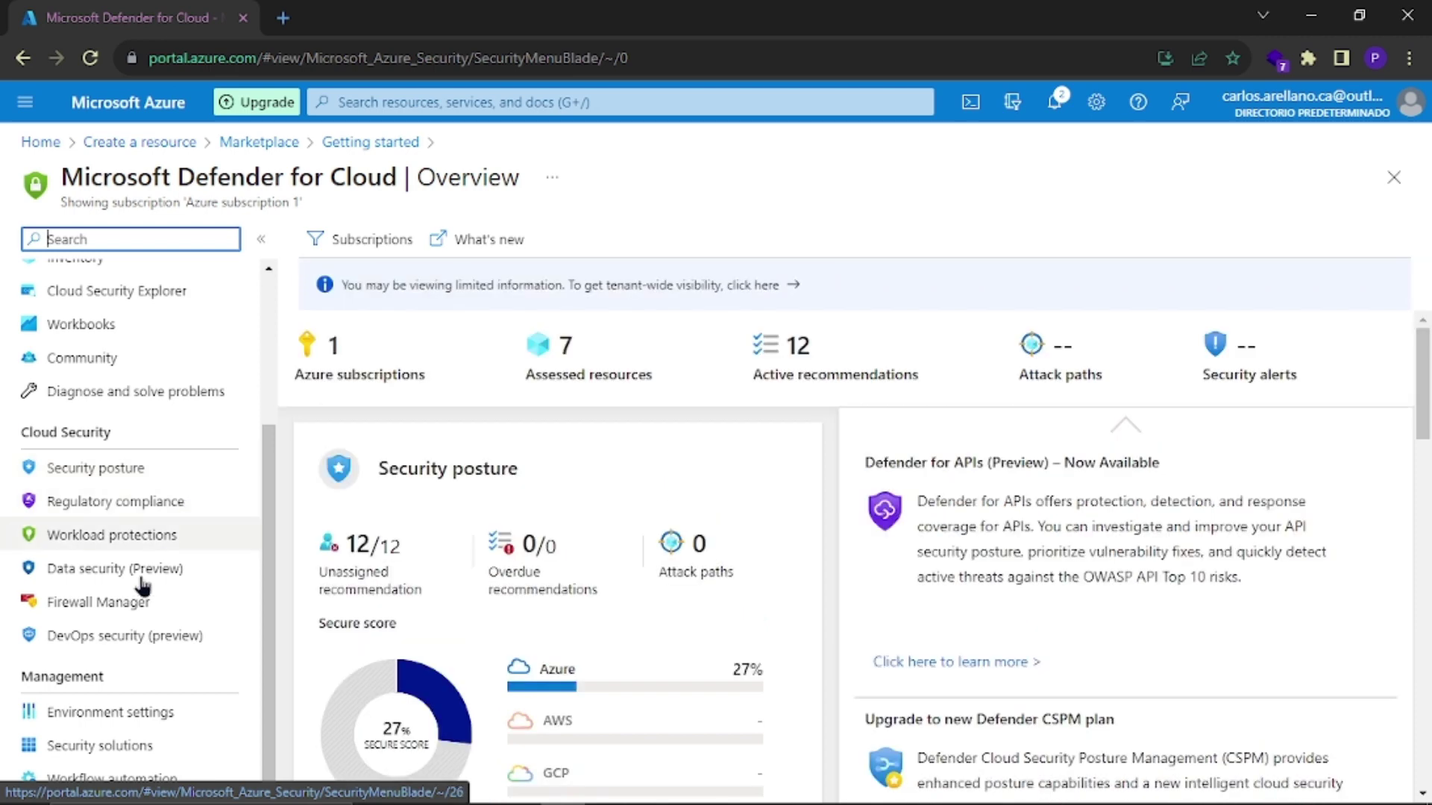
left_click(114, 718)
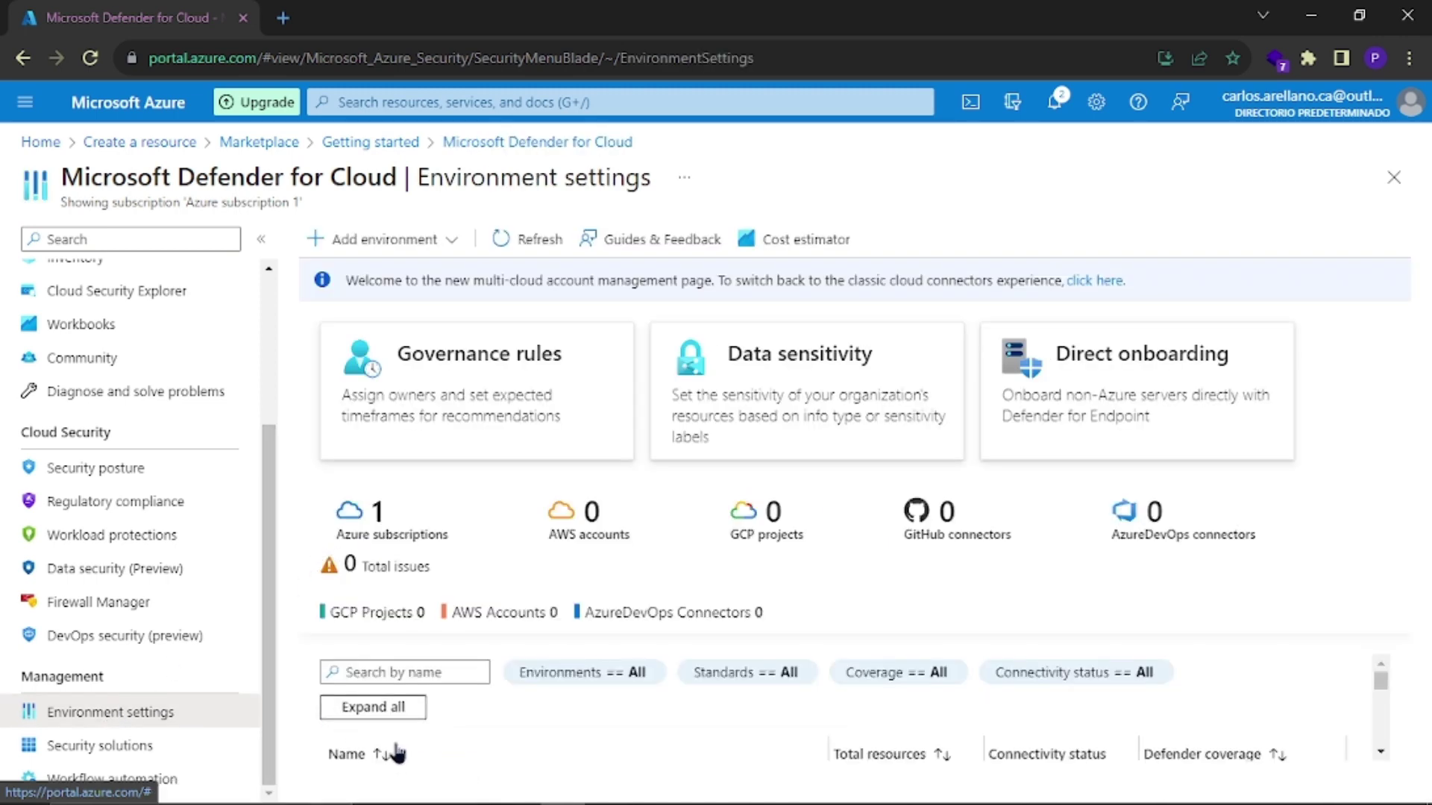
scroll(397, 753, "down", 2)
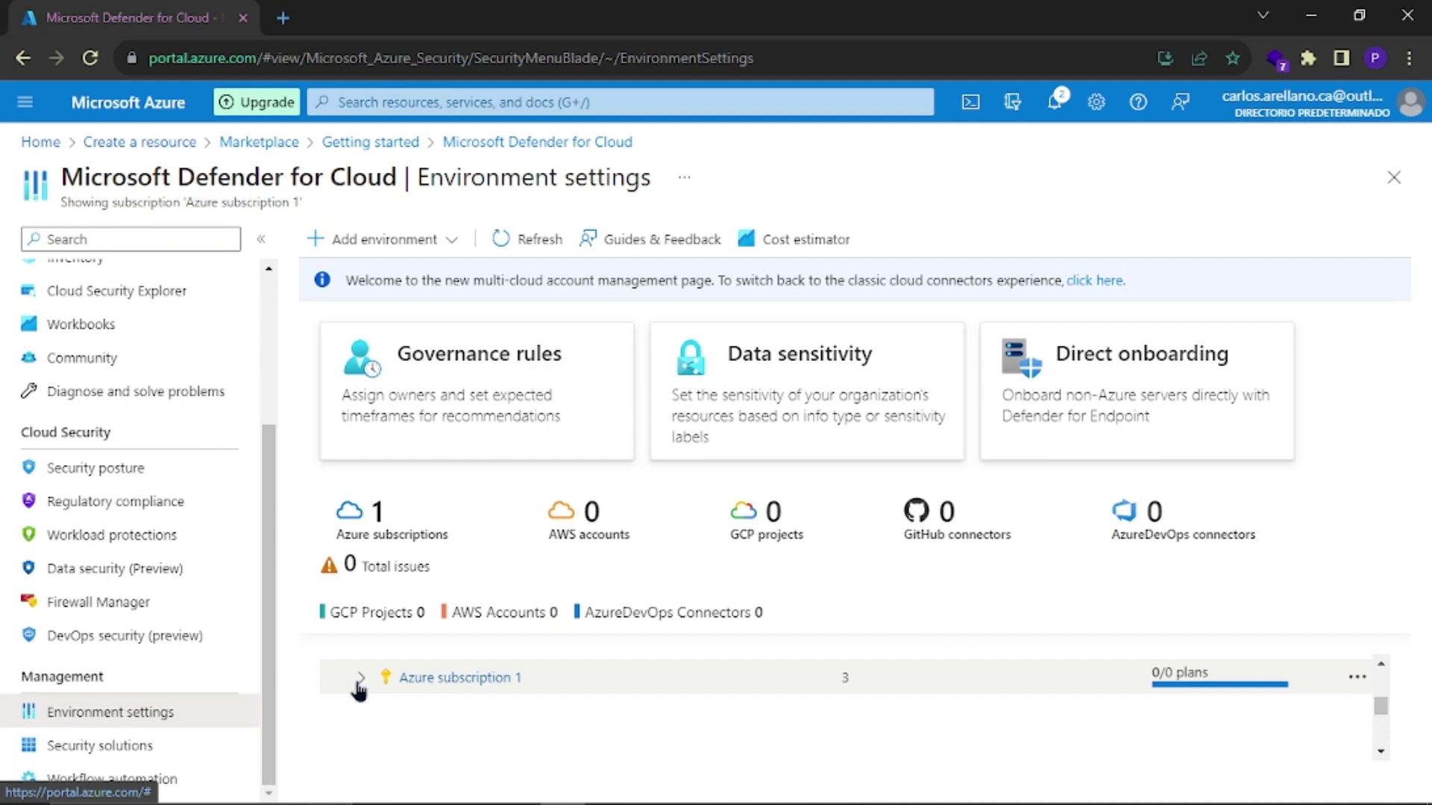
left_click(359, 679)
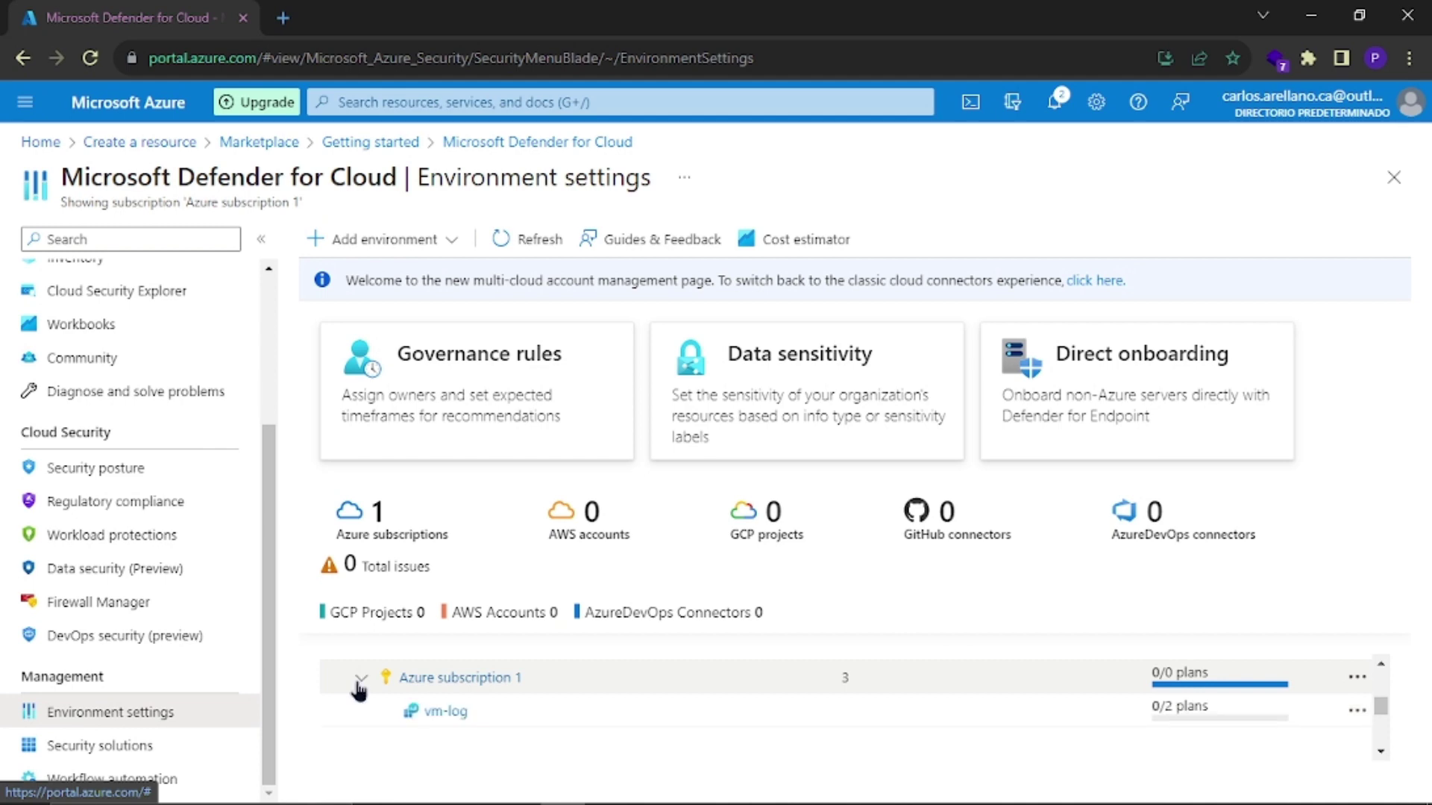
left_click(447, 710)
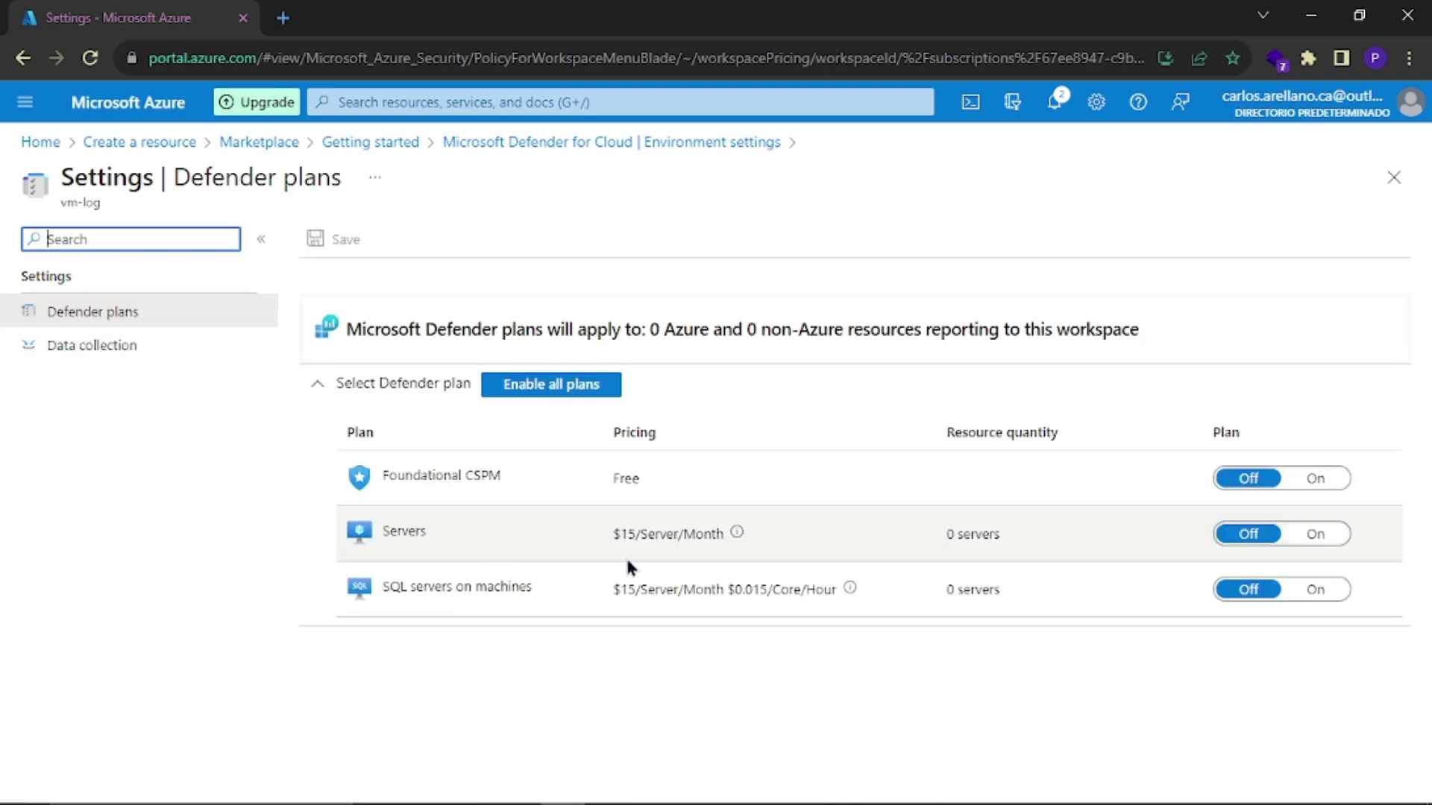
Step: Switch the Servers Defender plan to On for vm-log and save
left_click(1330, 537)
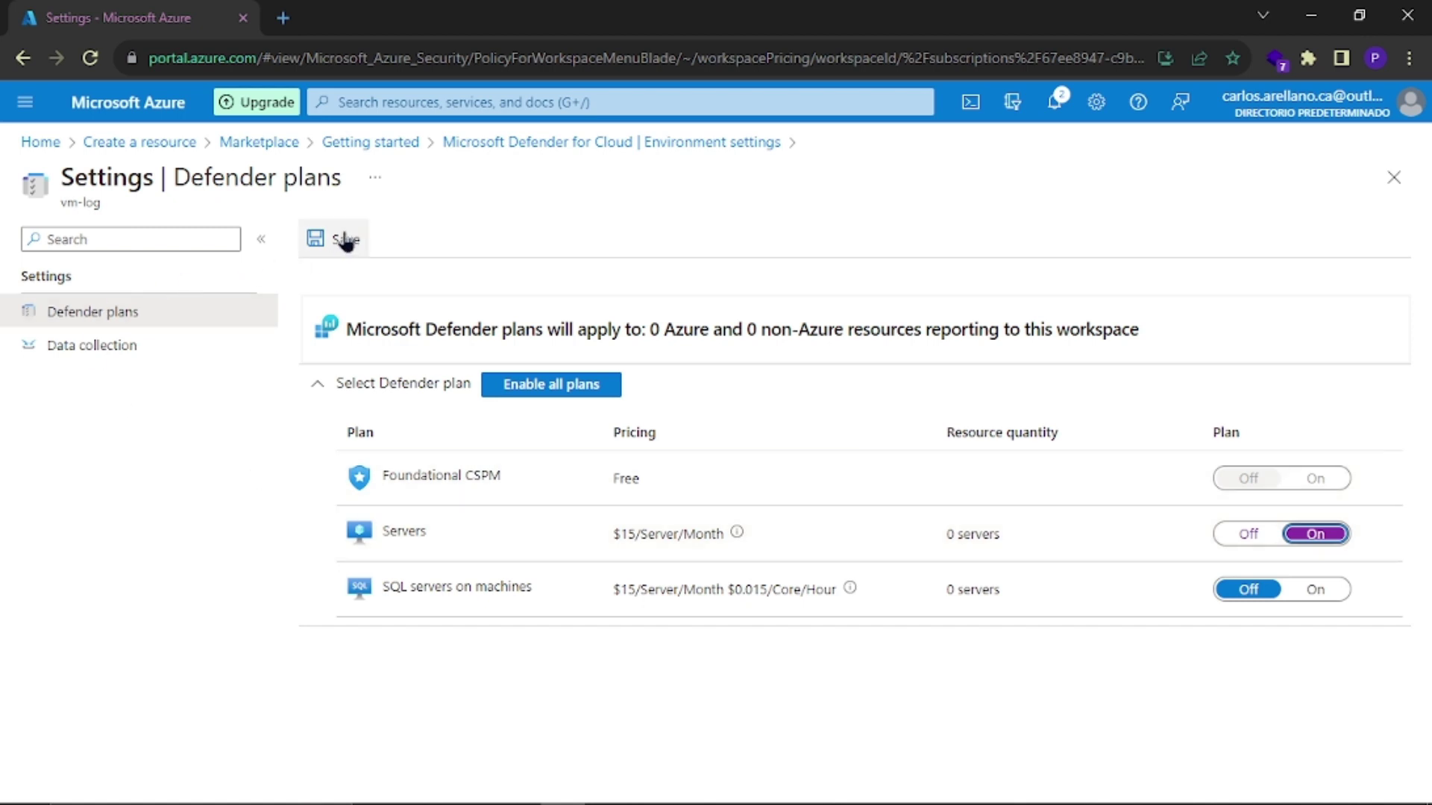
left_click(345, 239)
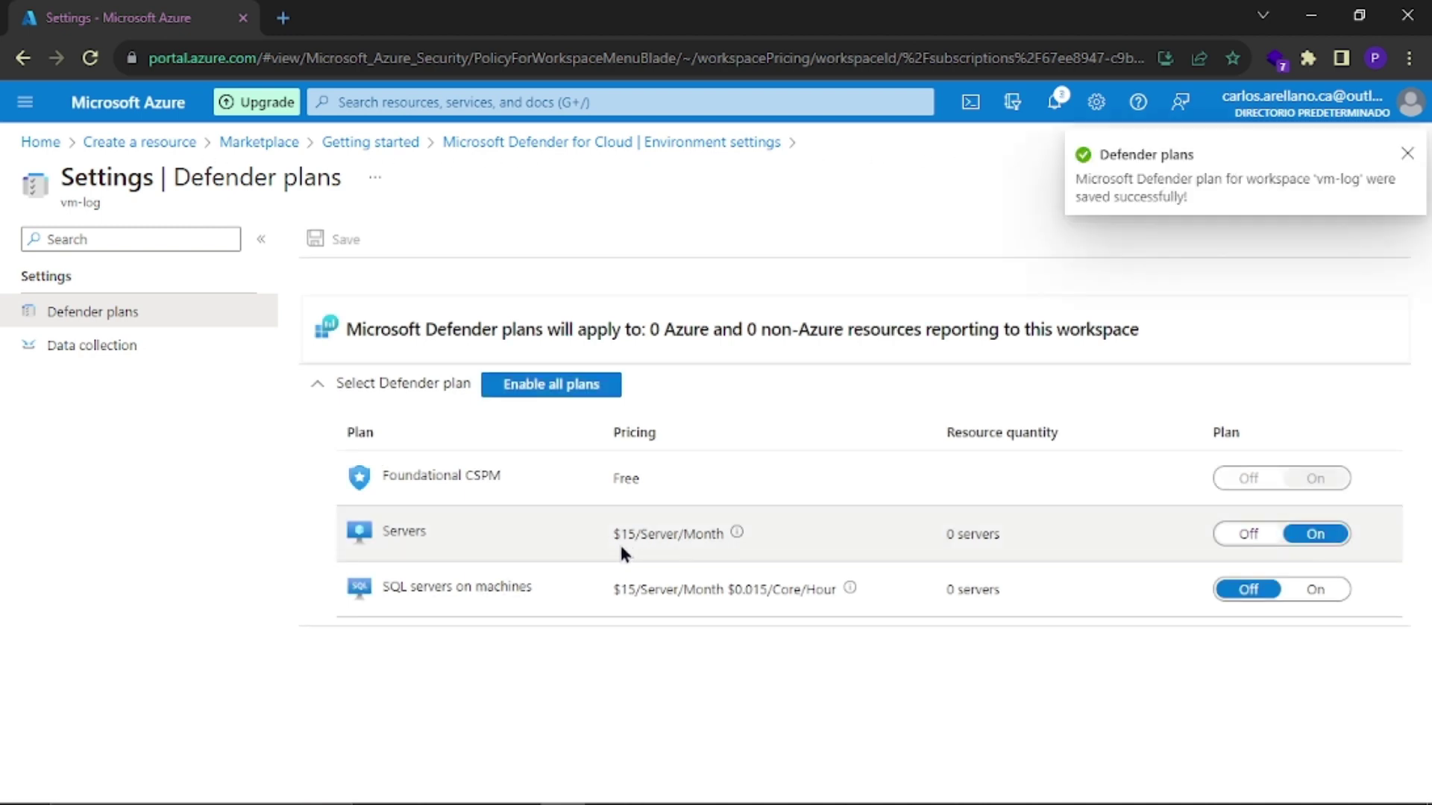
Step: In vm-log's Data collection, choose All Events for Windows security events and save
left_click(114, 349)
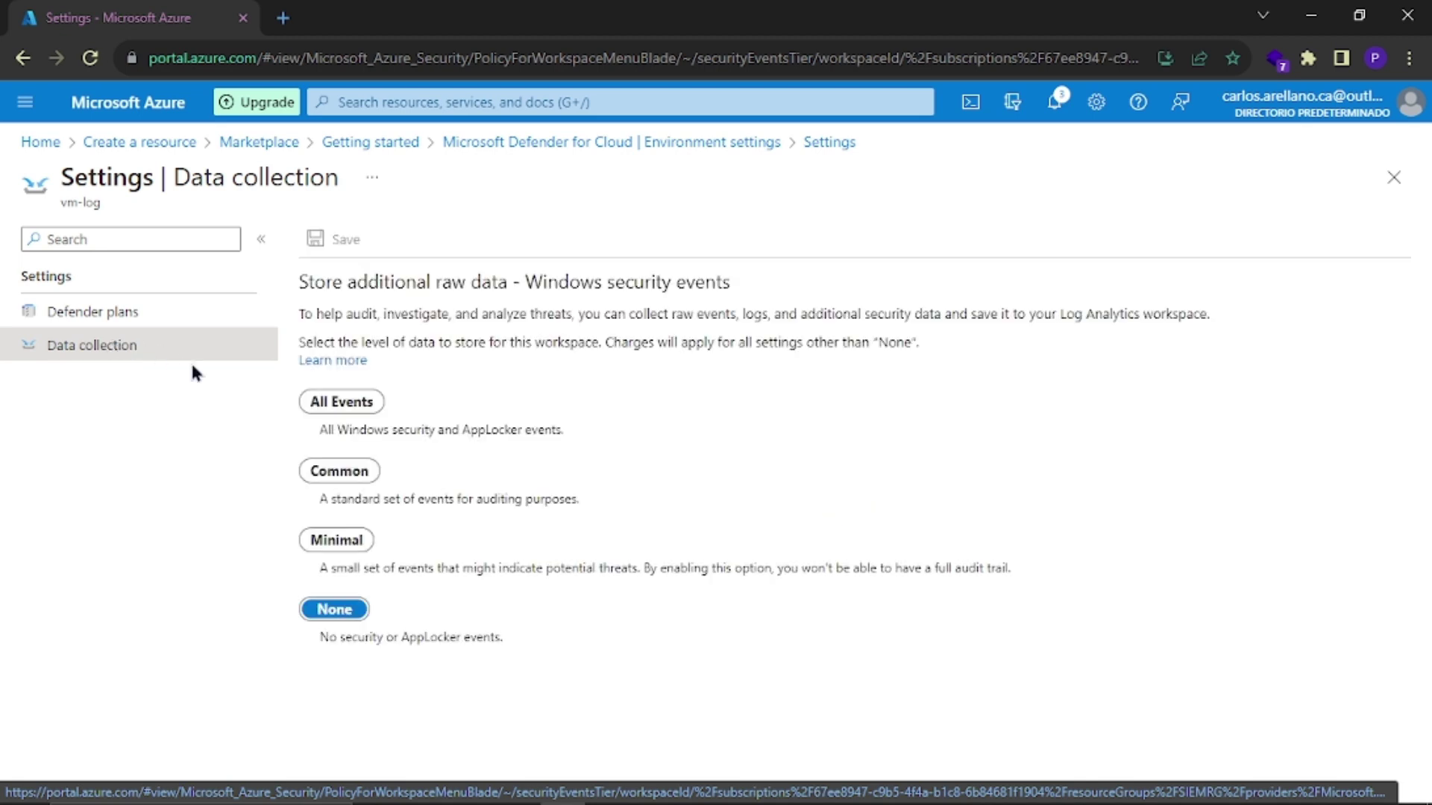
left_click(342, 404)
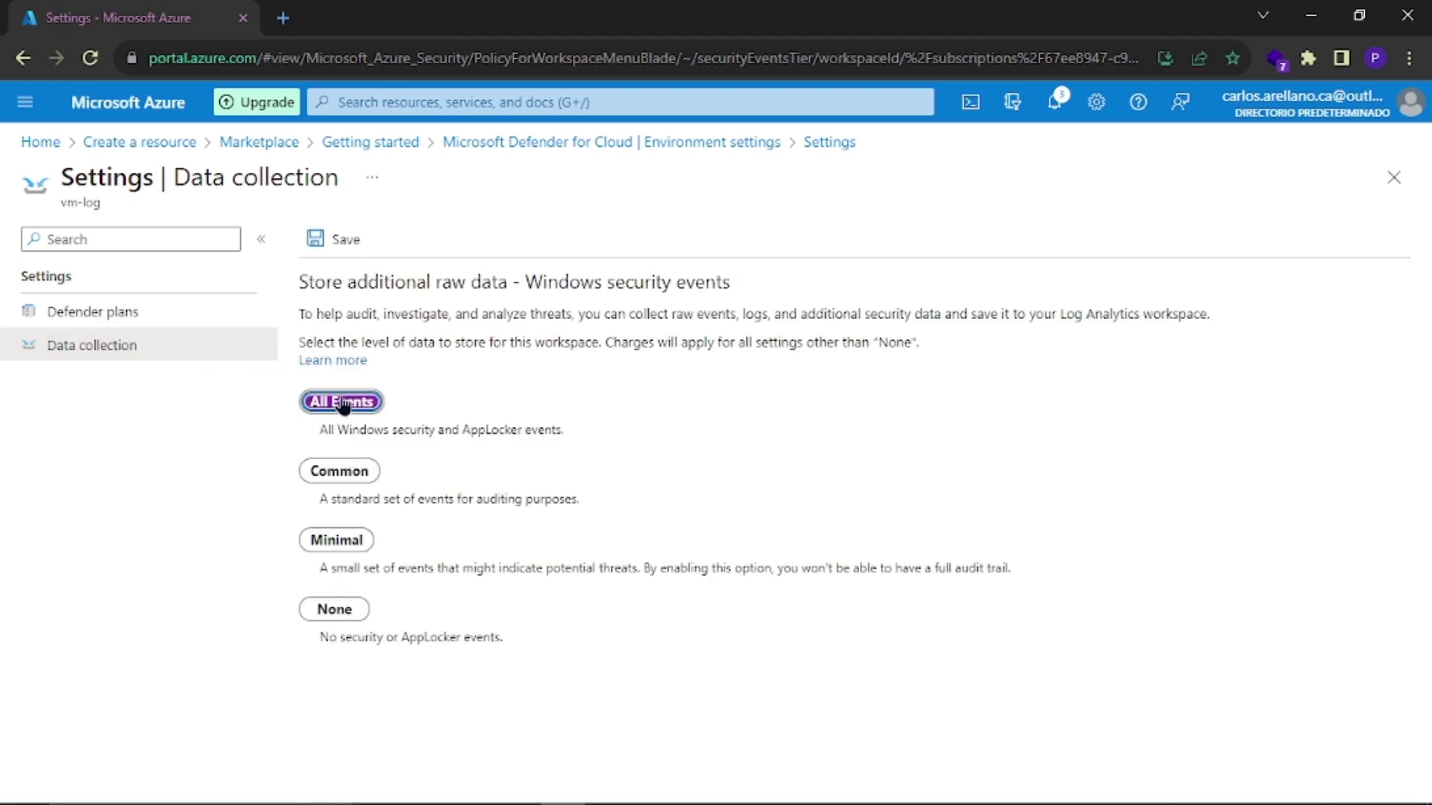
left_click(341, 240)
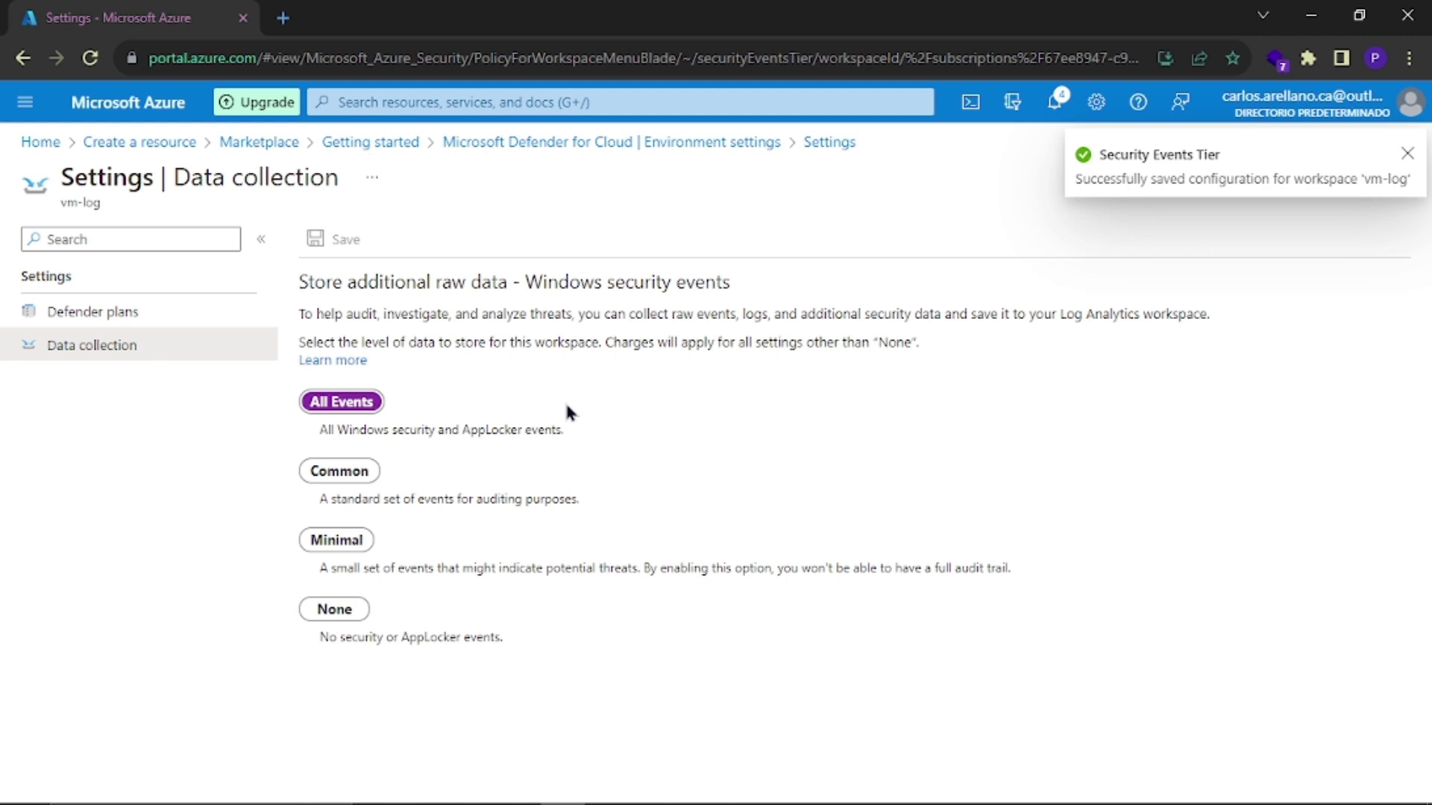
Step: Dismiss the save notice, close the vm-log settings, and return to Azure Home
left_click(1407, 153)
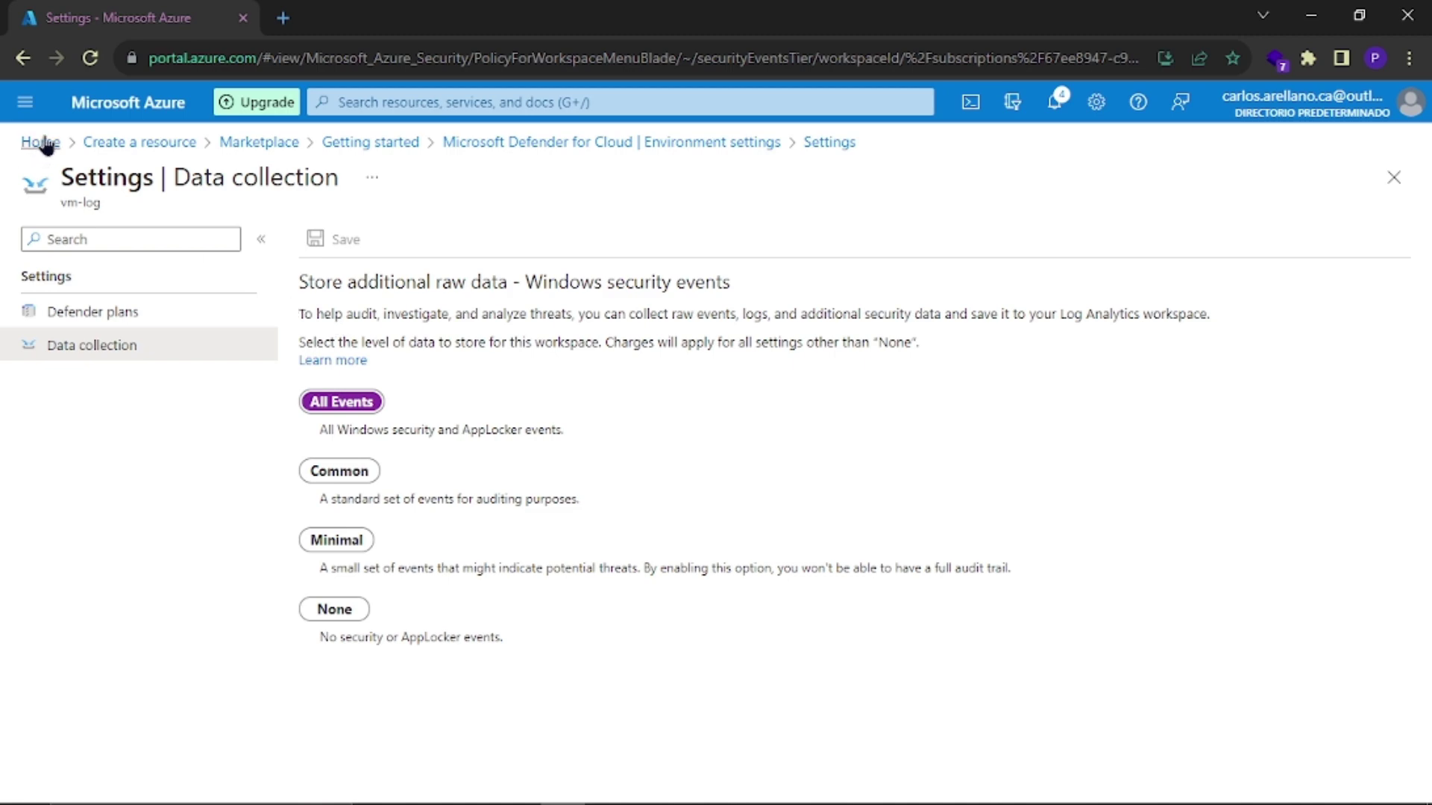
left_click(1394, 177)
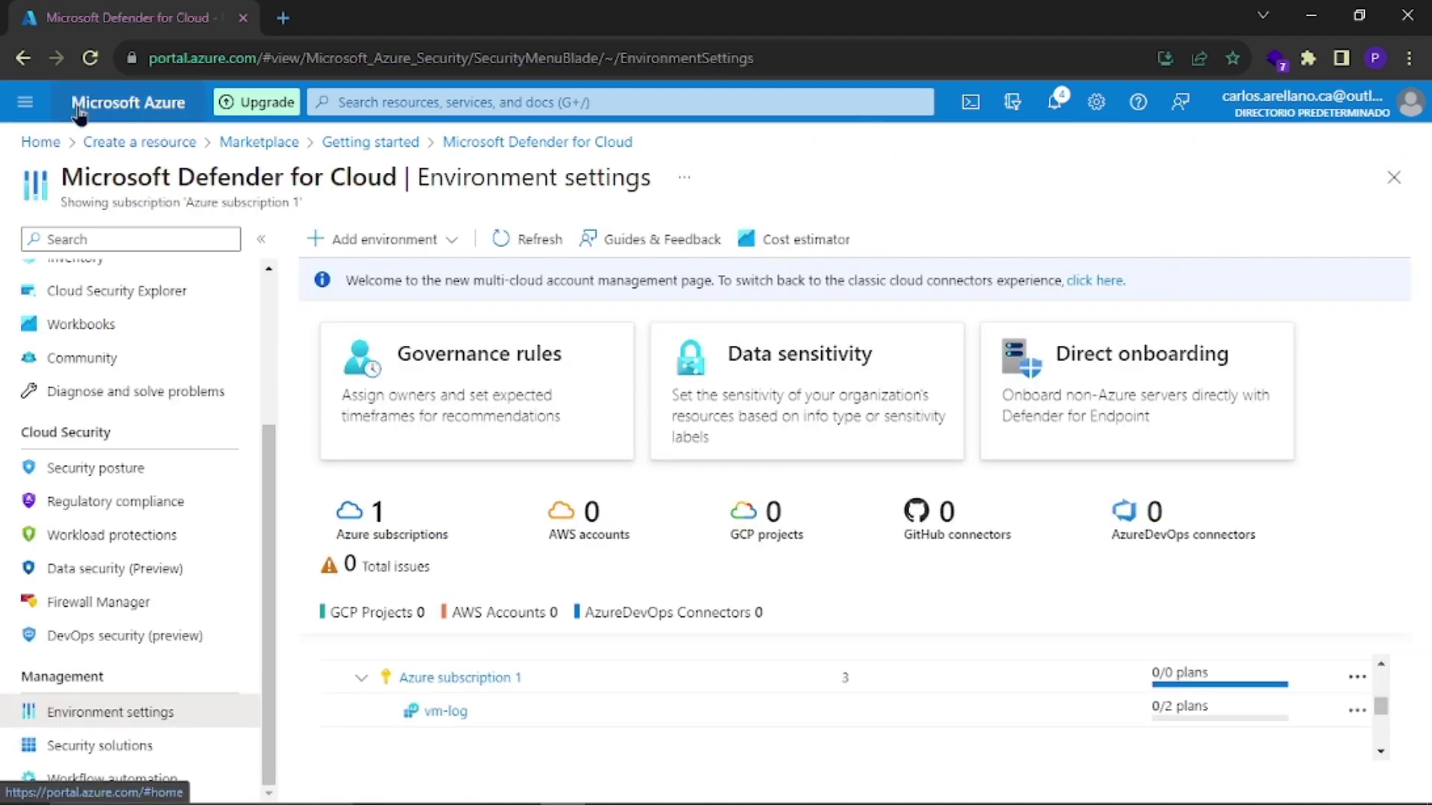
left_click(46, 142)
Step: Advance the slide show to the Connecting VM to Log Analytics slide, then return to the portal
key("alt+Tab")
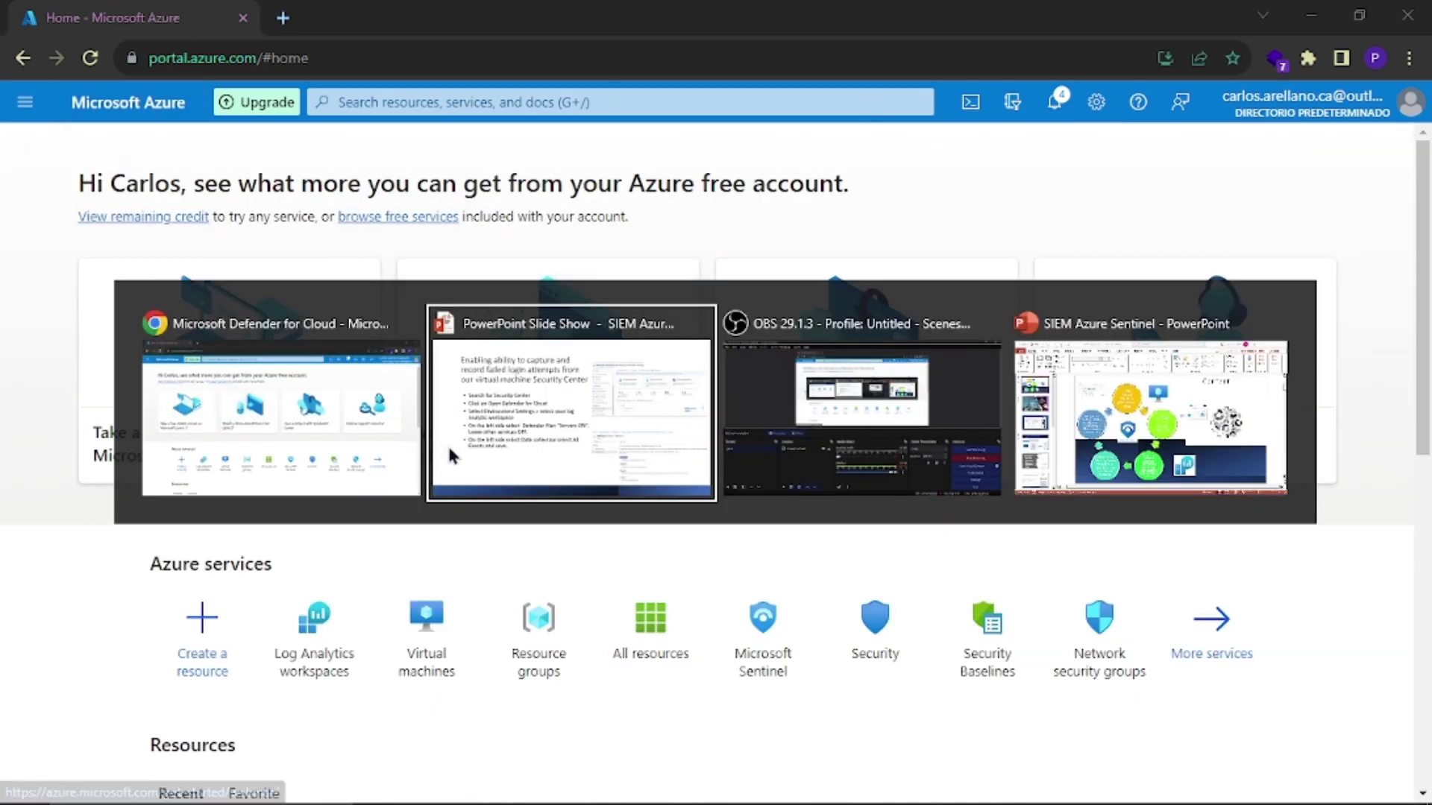
key("Right")
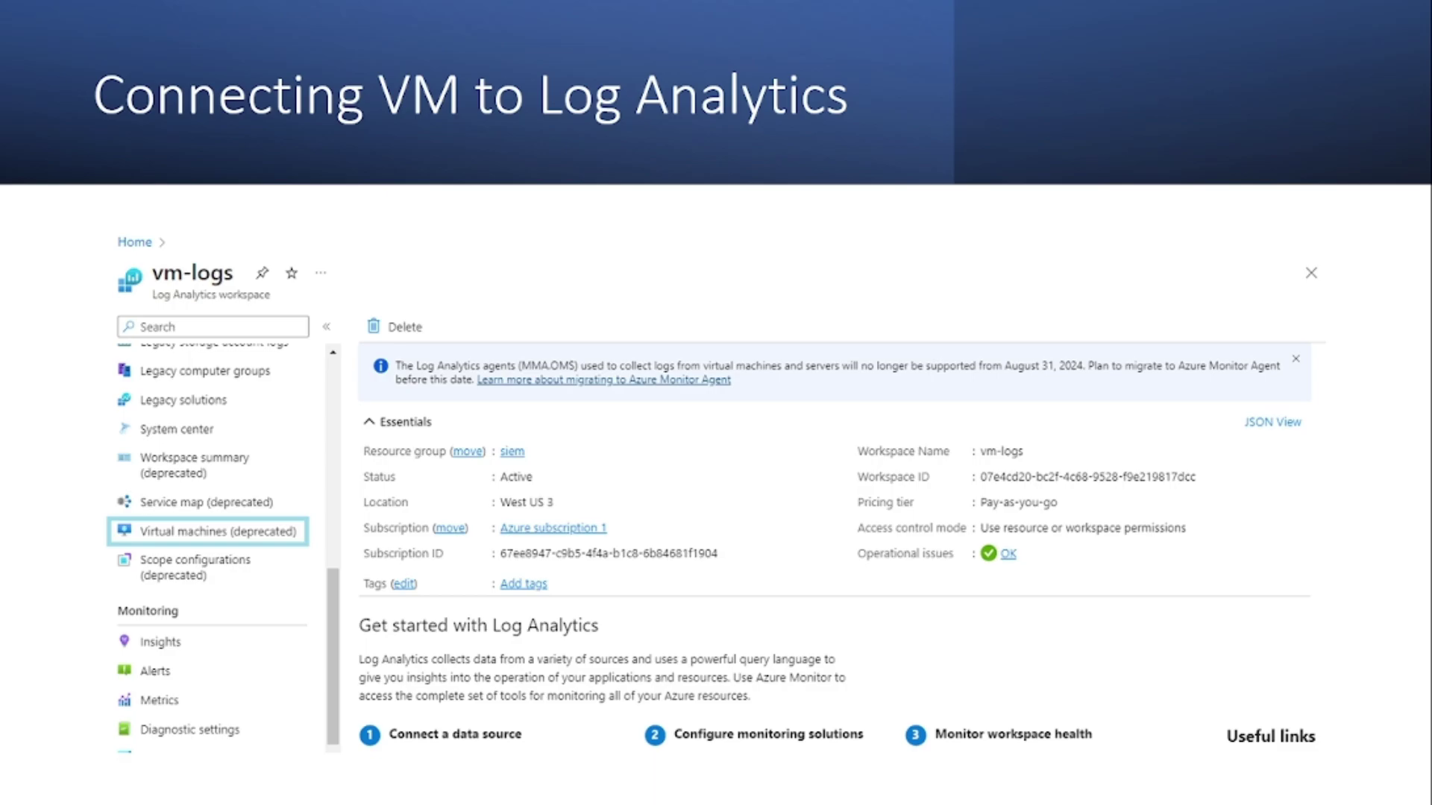
key("alt+Tab")
scroll(311, 520, "down", 3)
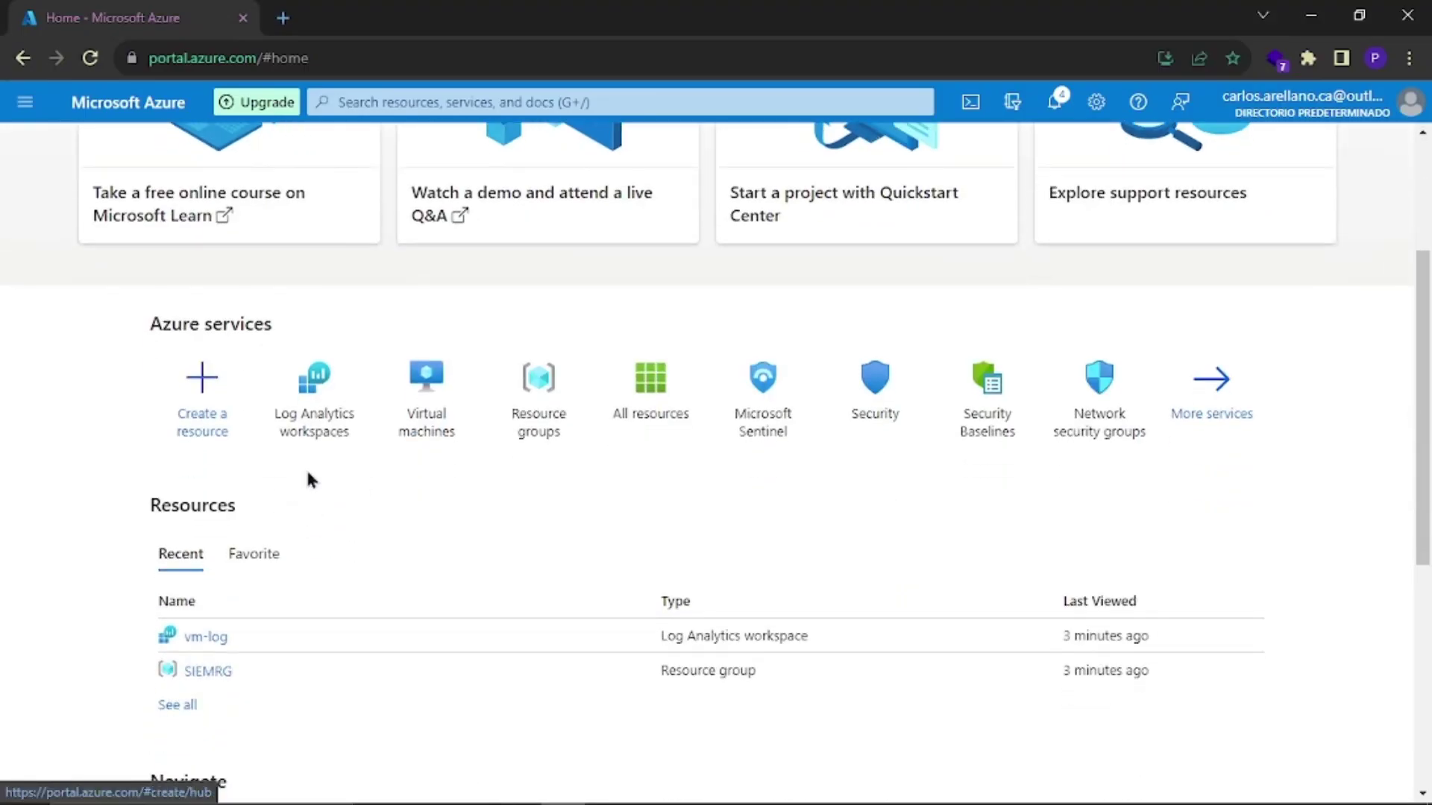
Step: Search for Log Analytics workspaces and open the vm-log workspace
left_click(409, 101)
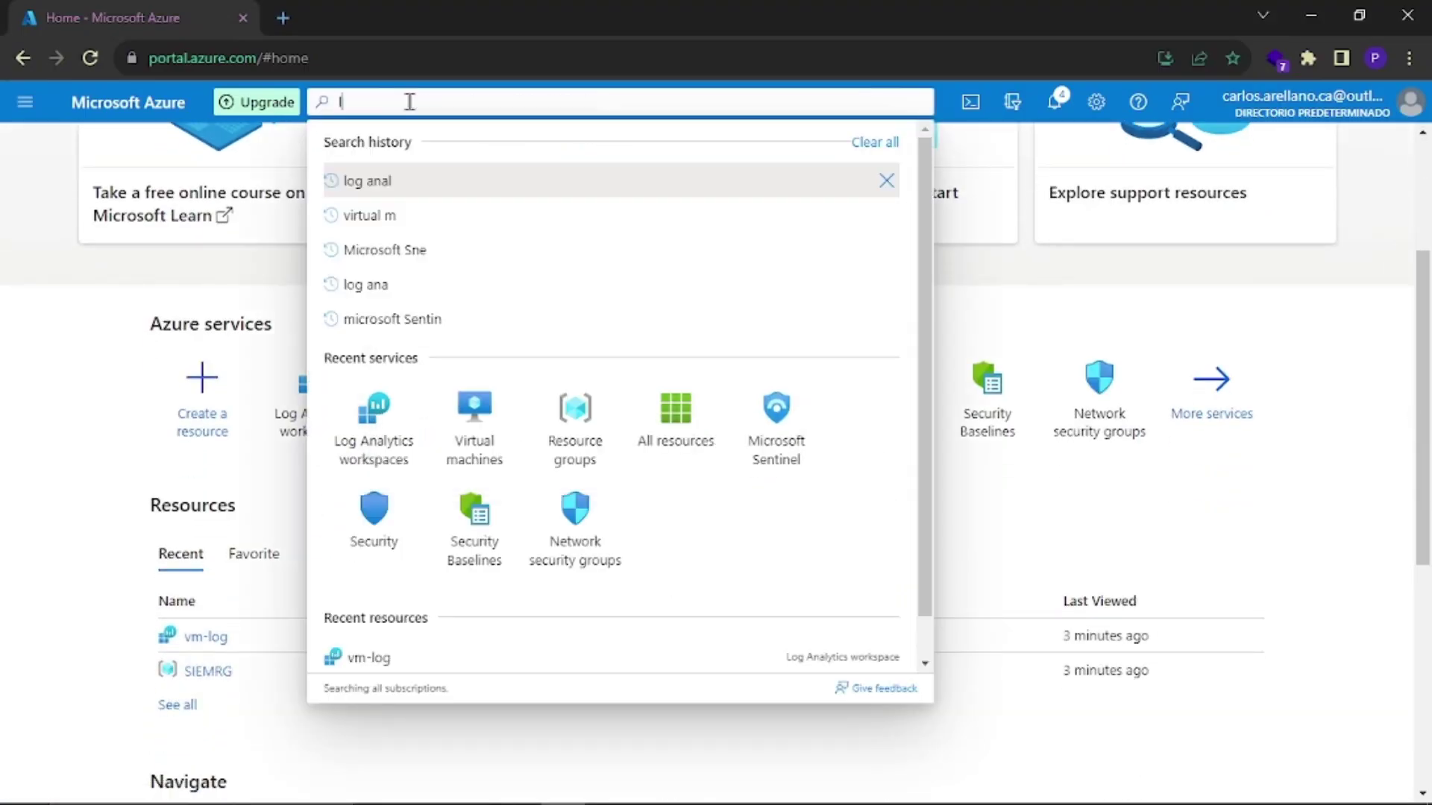
type("log ana")
key("Down")
key("Down")
key("Return")
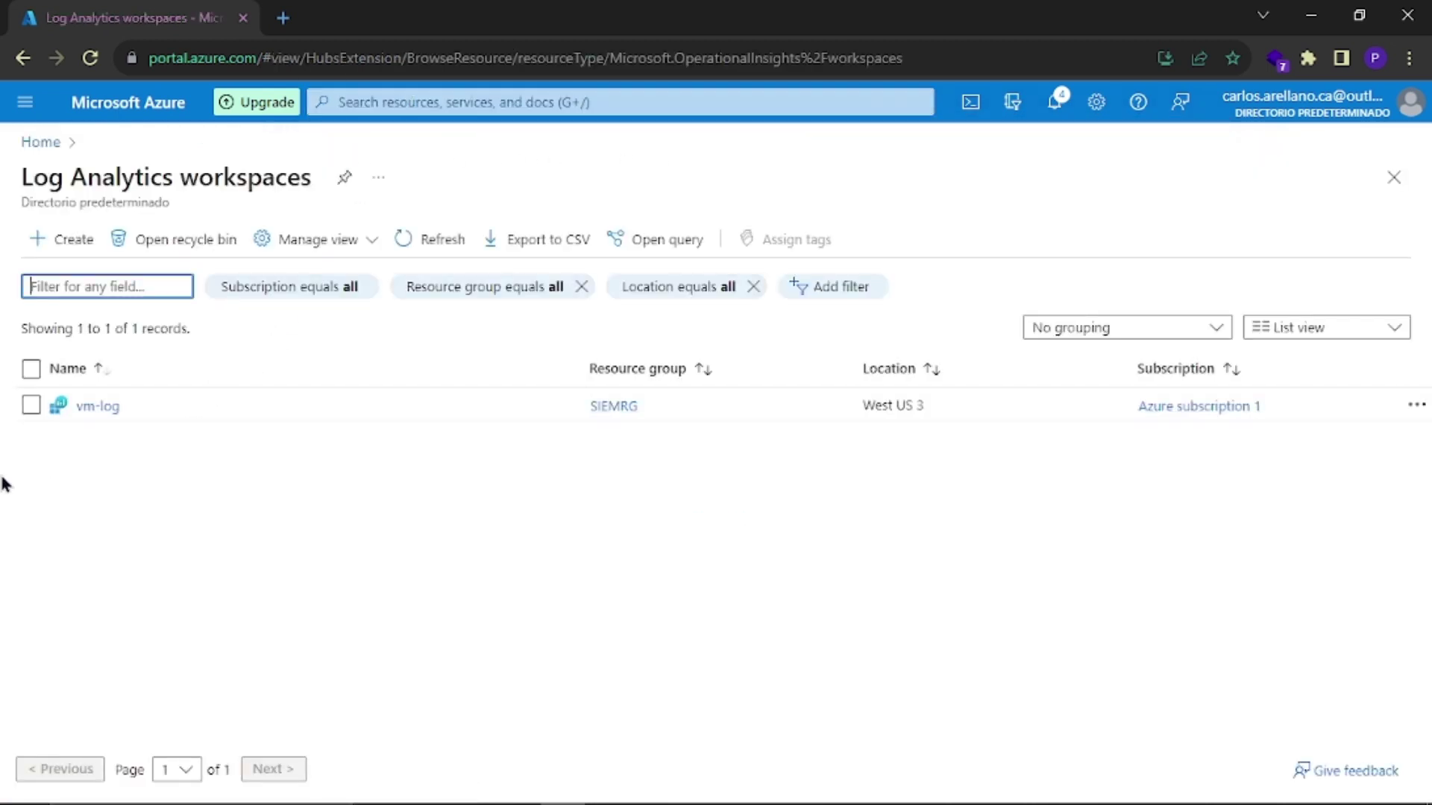
left_click(99, 407)
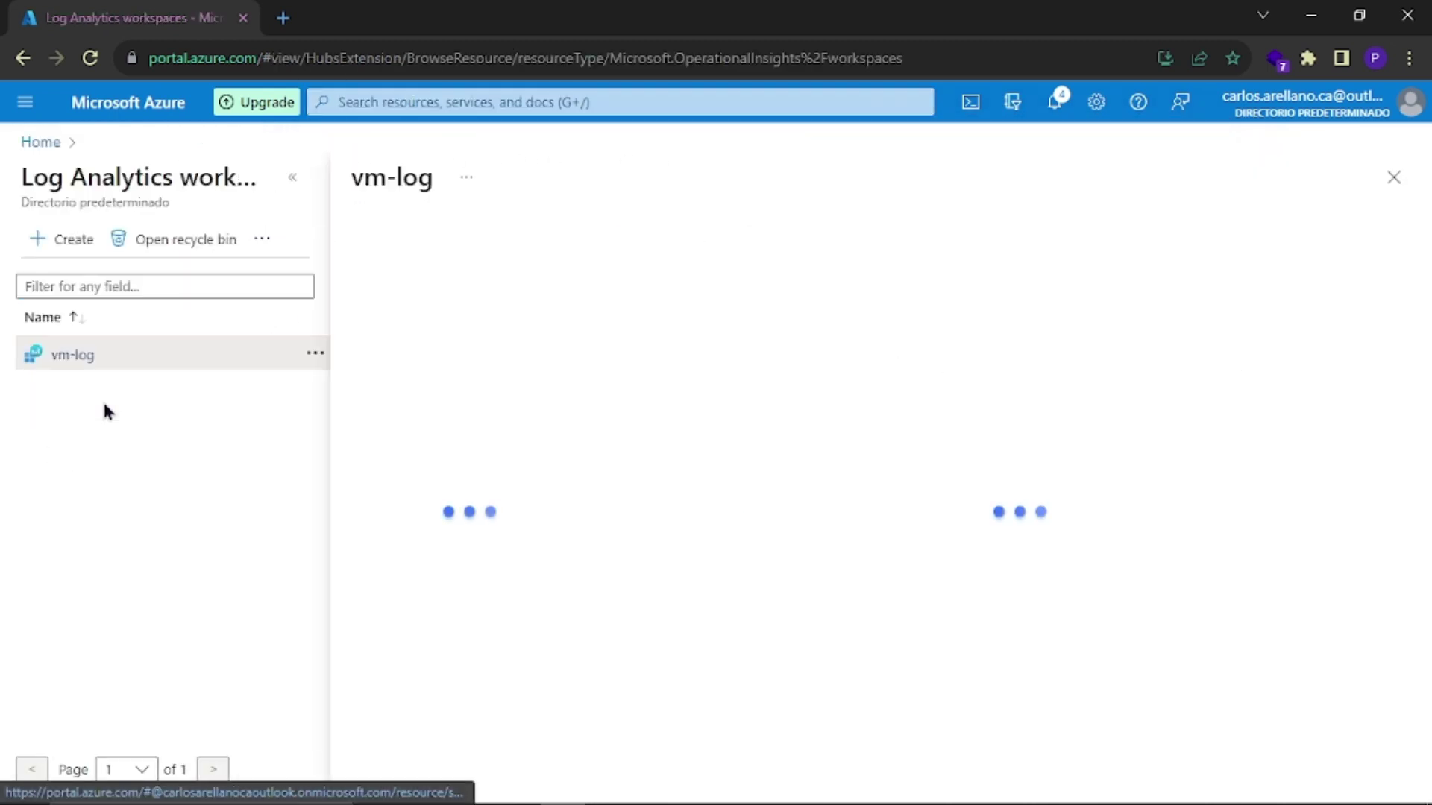
Step: Open victimVM from vm-log's Virtual machines list to connect it to the workspace
left_click(293, 178)
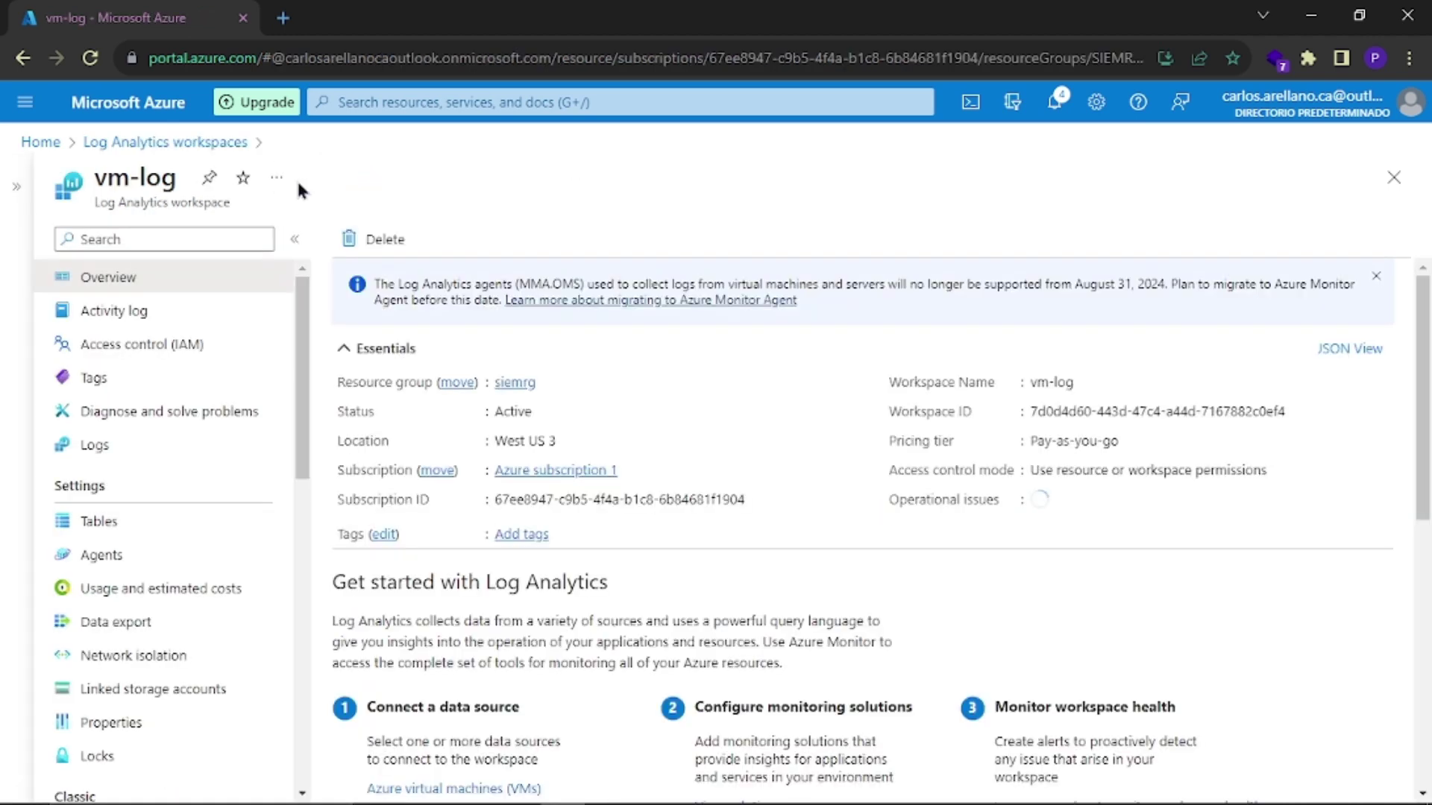
scroll(173, 489, "down", 6)
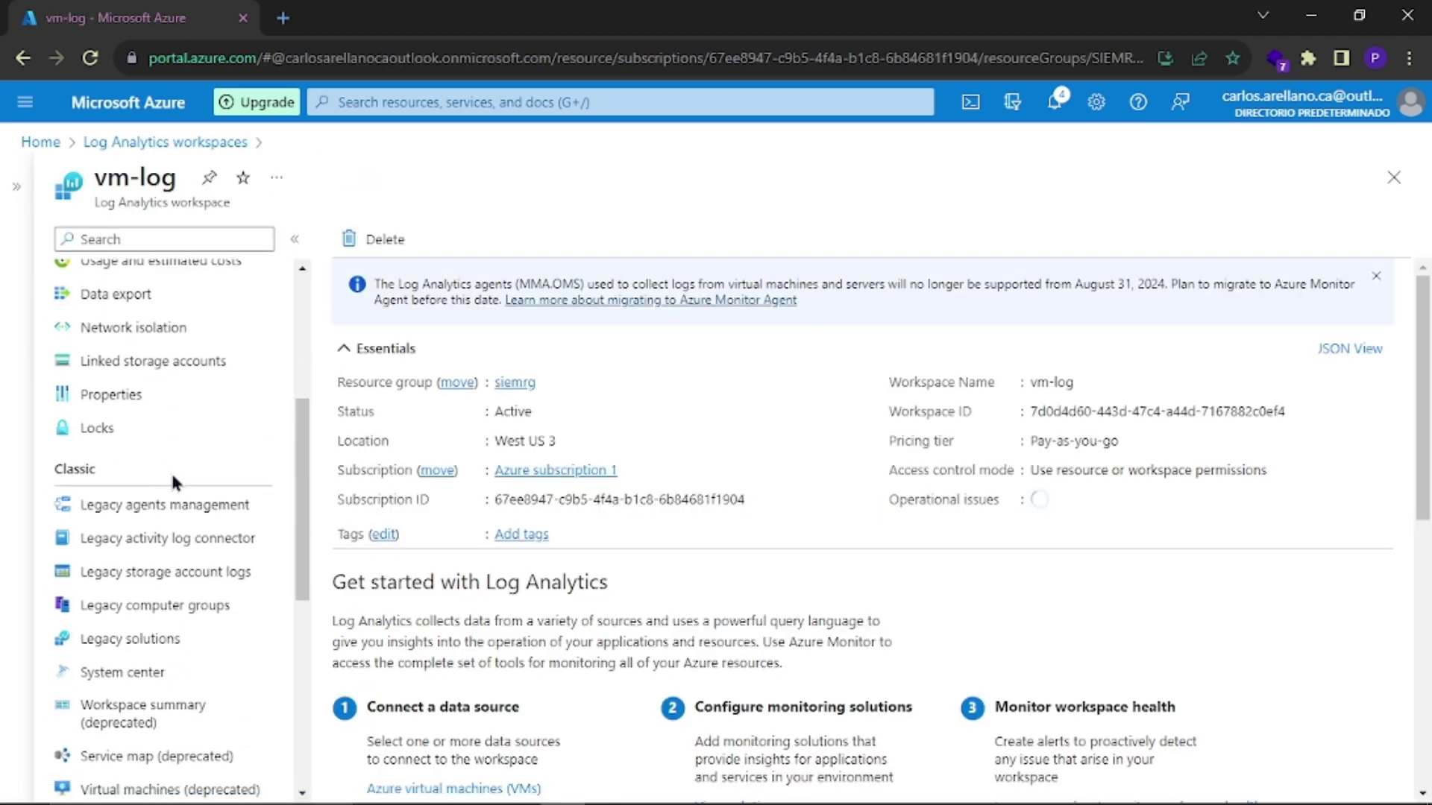
scroll(171, 466, "down", 3)
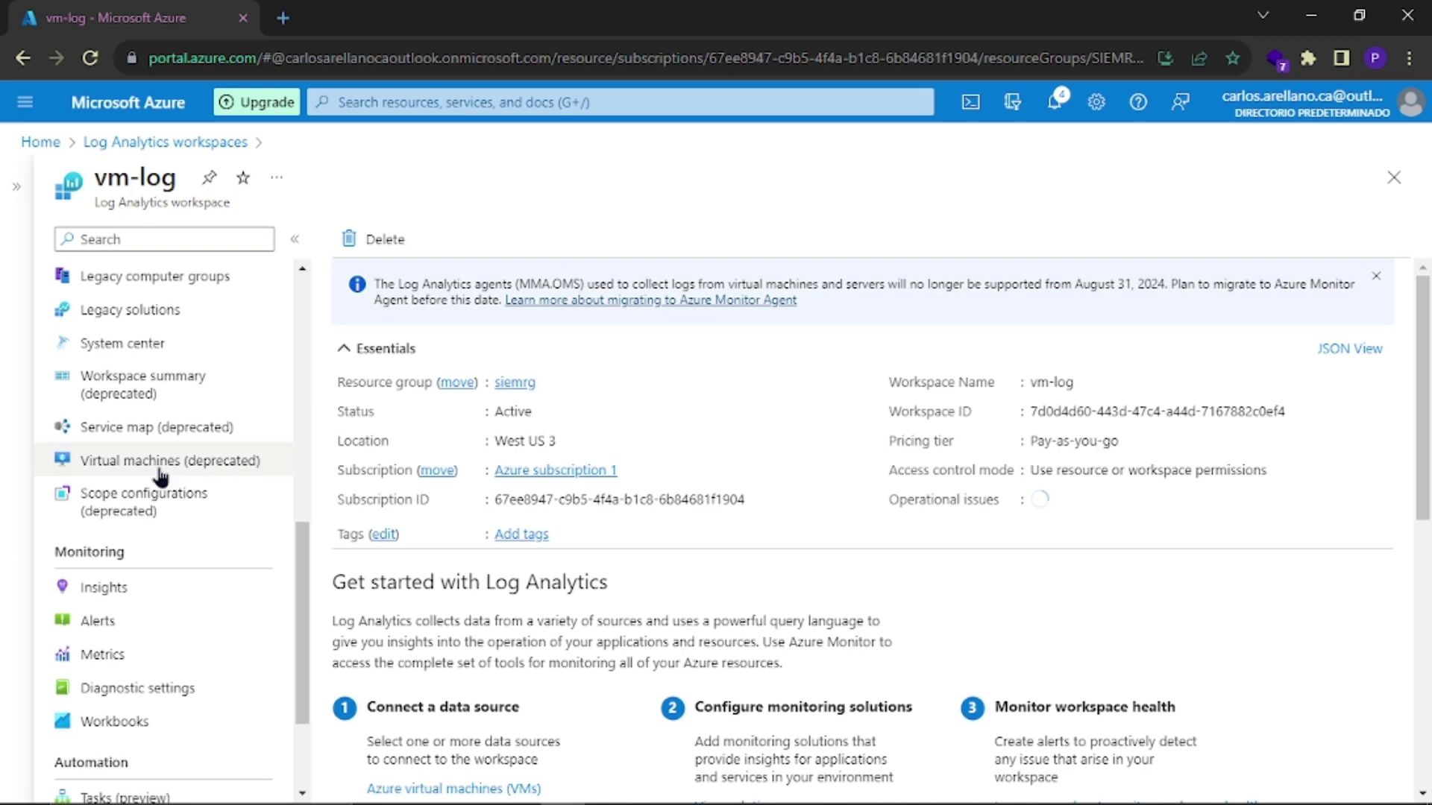
left_click(161, 472)
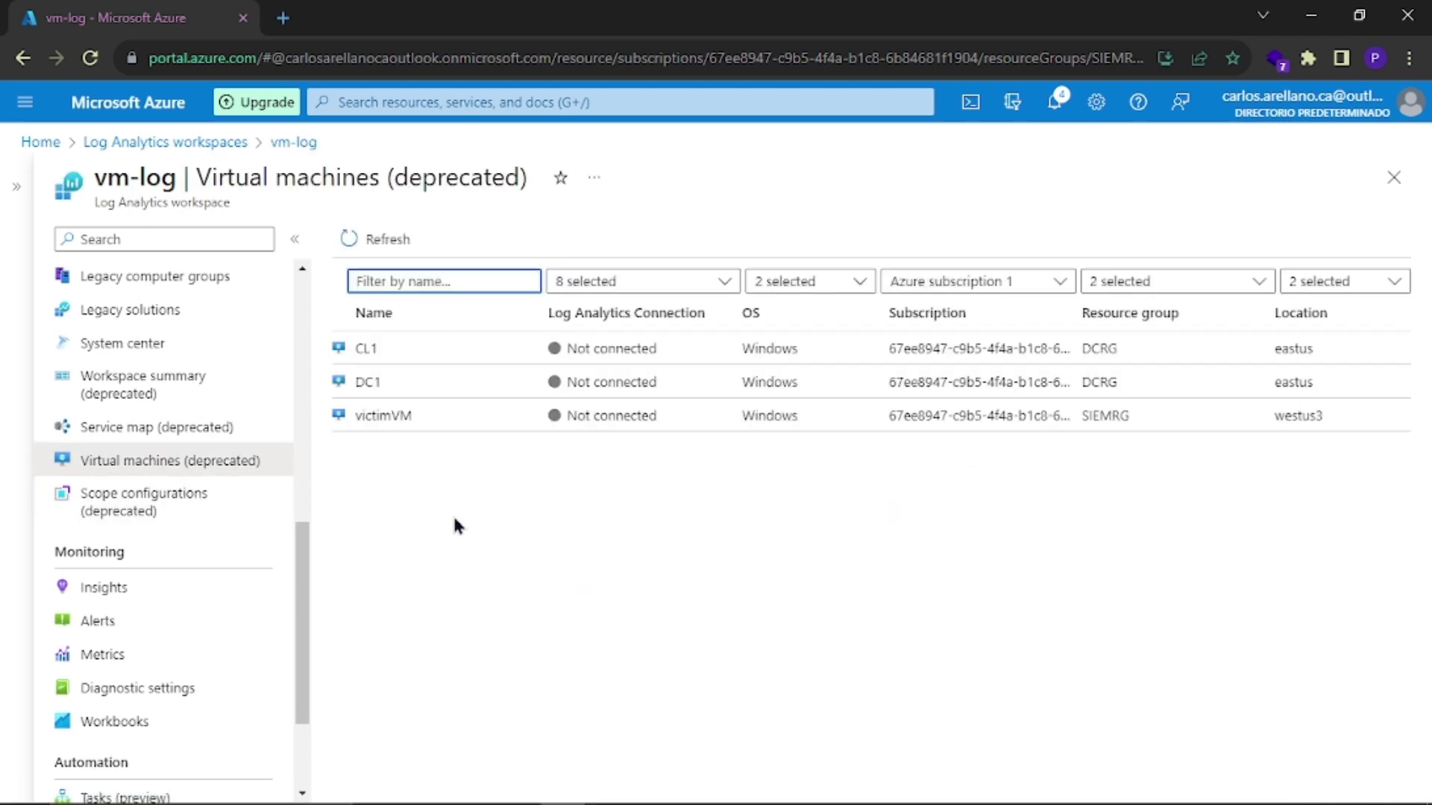
left_click(387, 417)
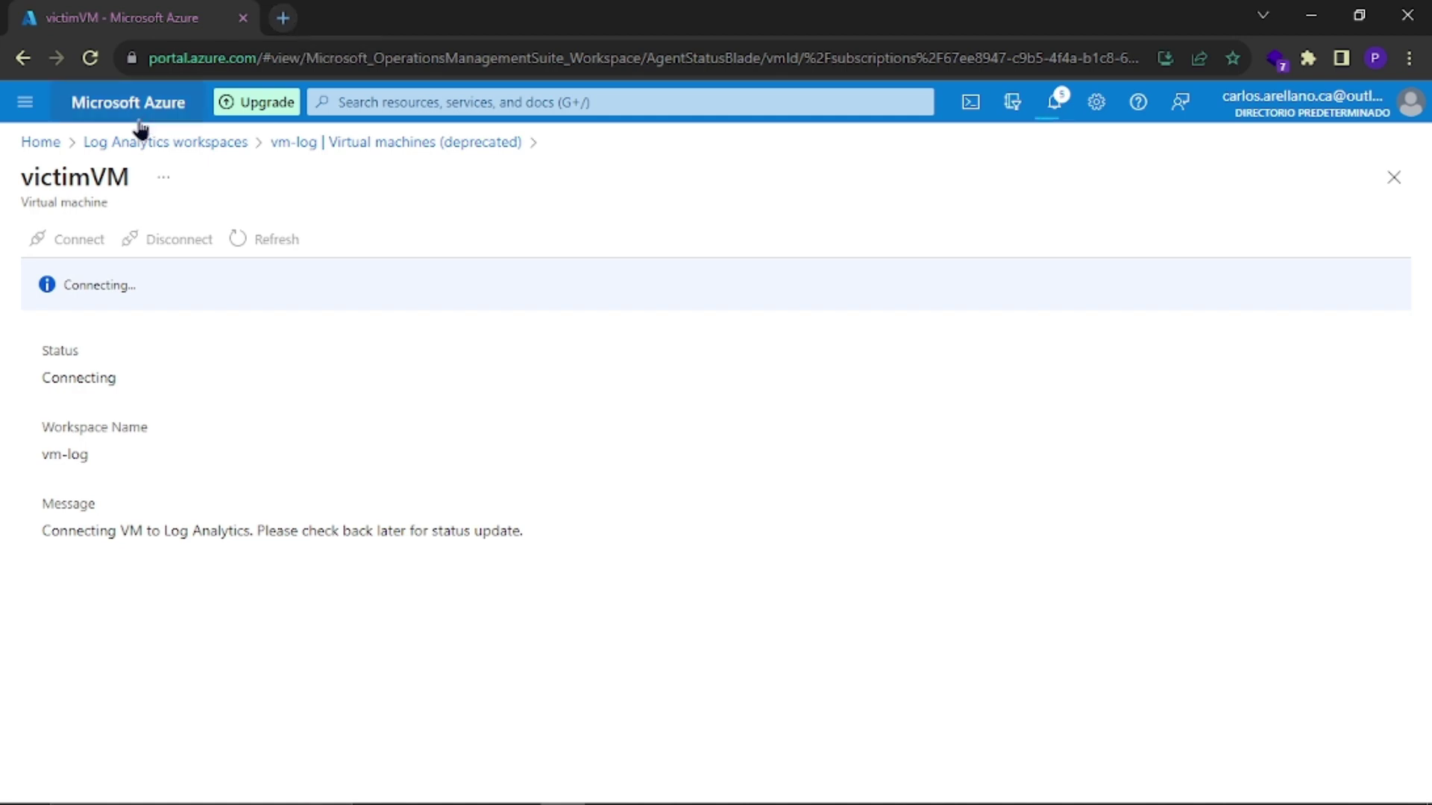
Step: Find the Microsoft Sentinel service through search and choose Create to add it to a workspace
left_click(416, 103)
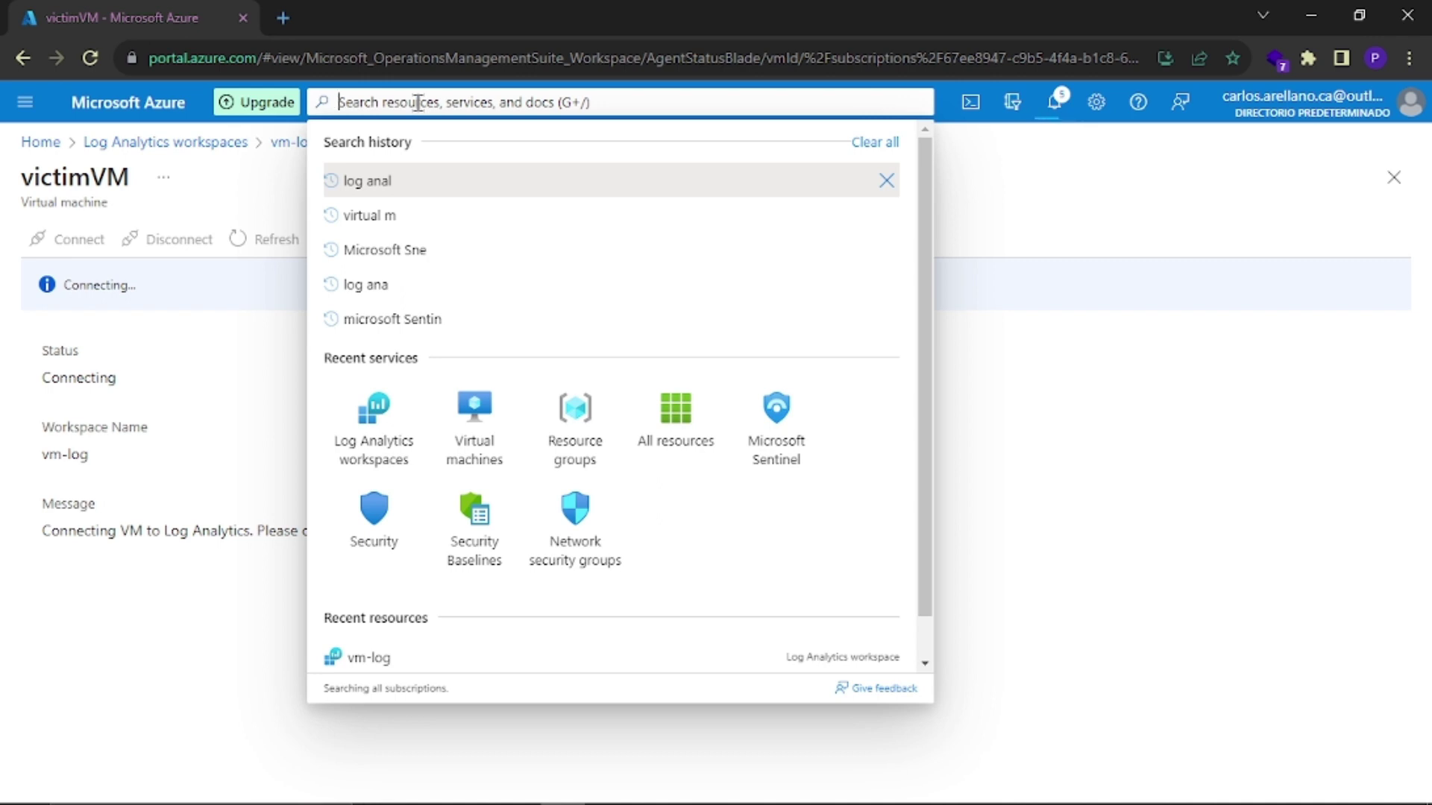
type("Azure Sen")
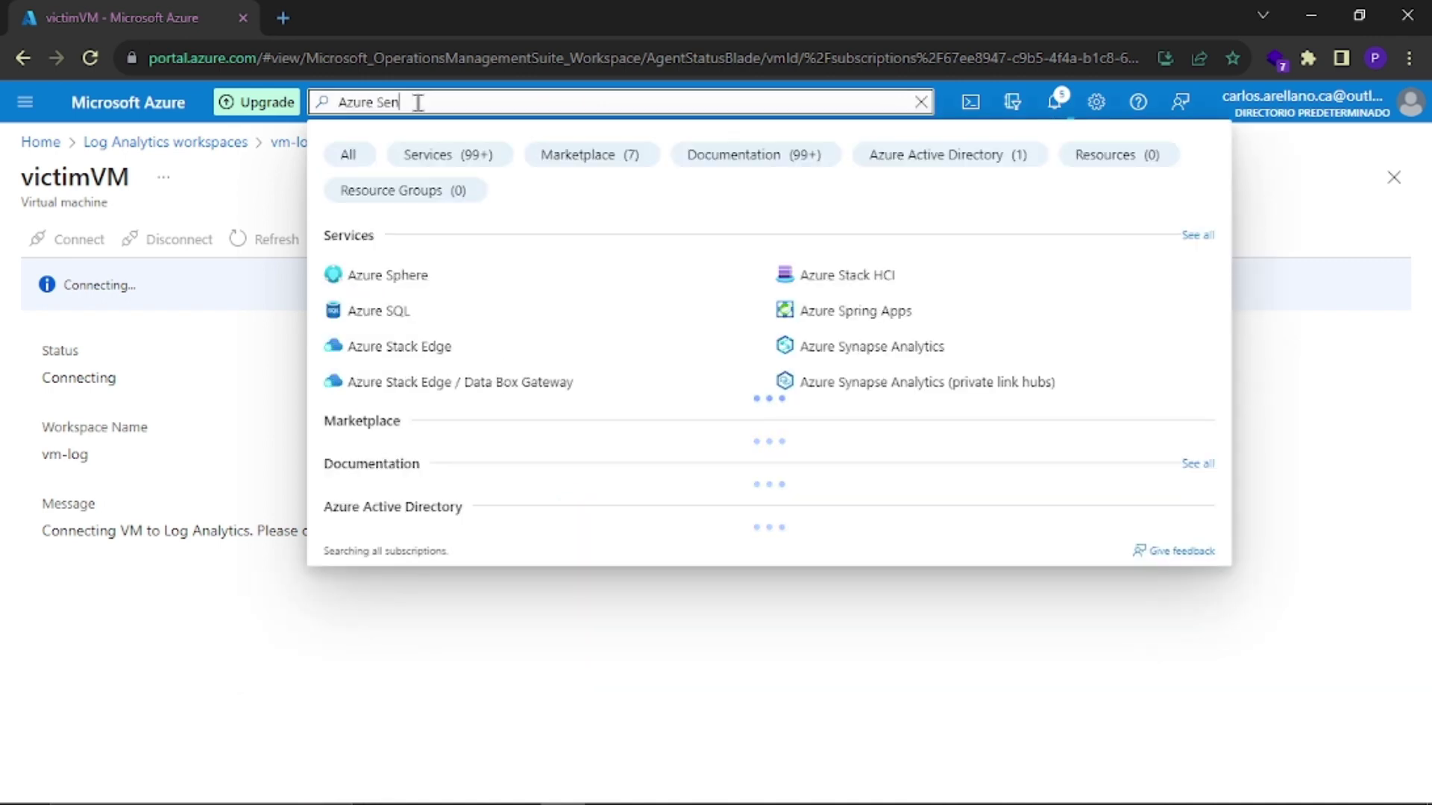
type("tinel")
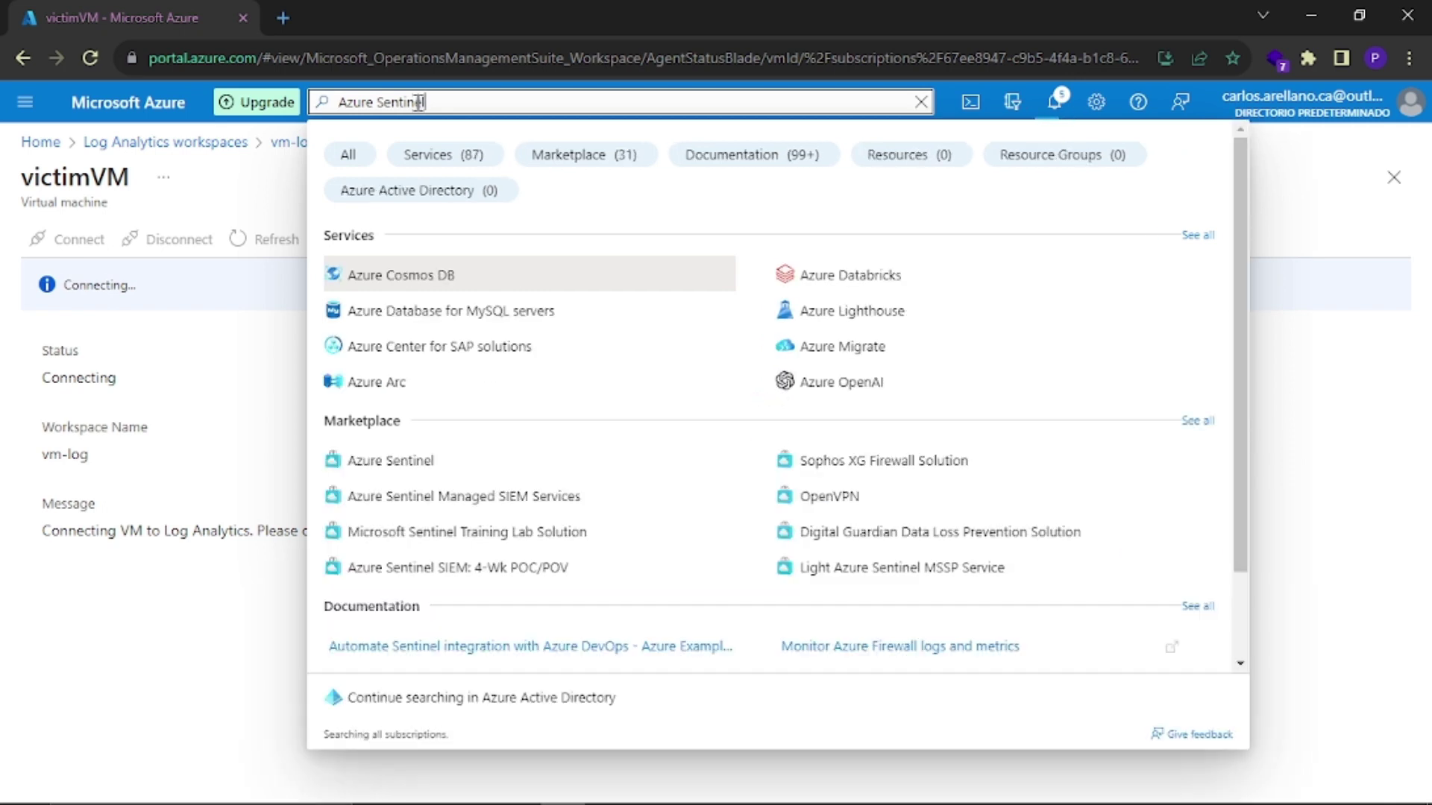
key("BackSpace")
key("BackSpace")
key("BackSpace")
key("BackSpace")
key("BackSpace")
key("BackSpace")
key("BackSpace")
key("BackSpace")
key("BackSpace")
key("BackSpace")
key("BackSpace")
key("BackSpace")
key("BackSpace")
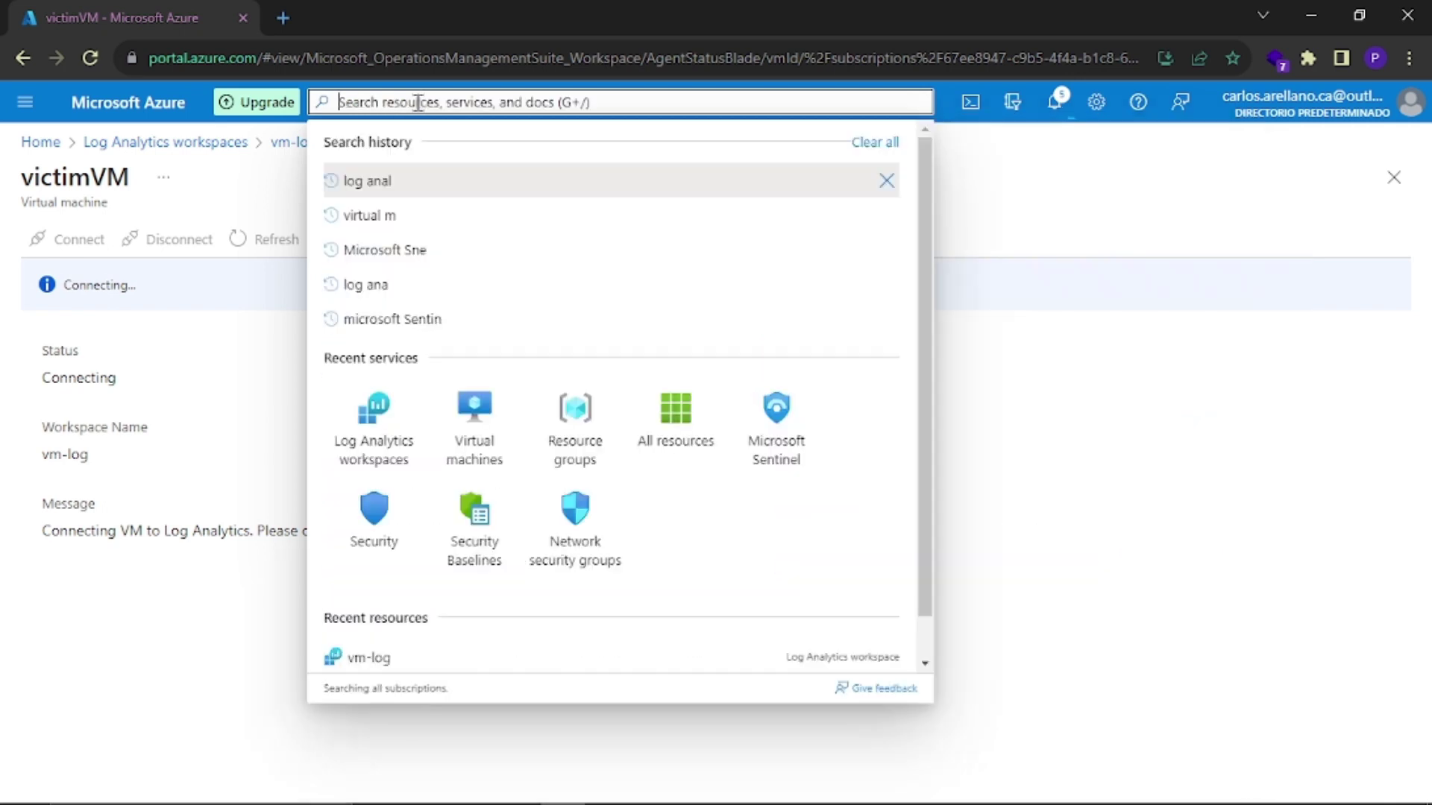
type("Micr")
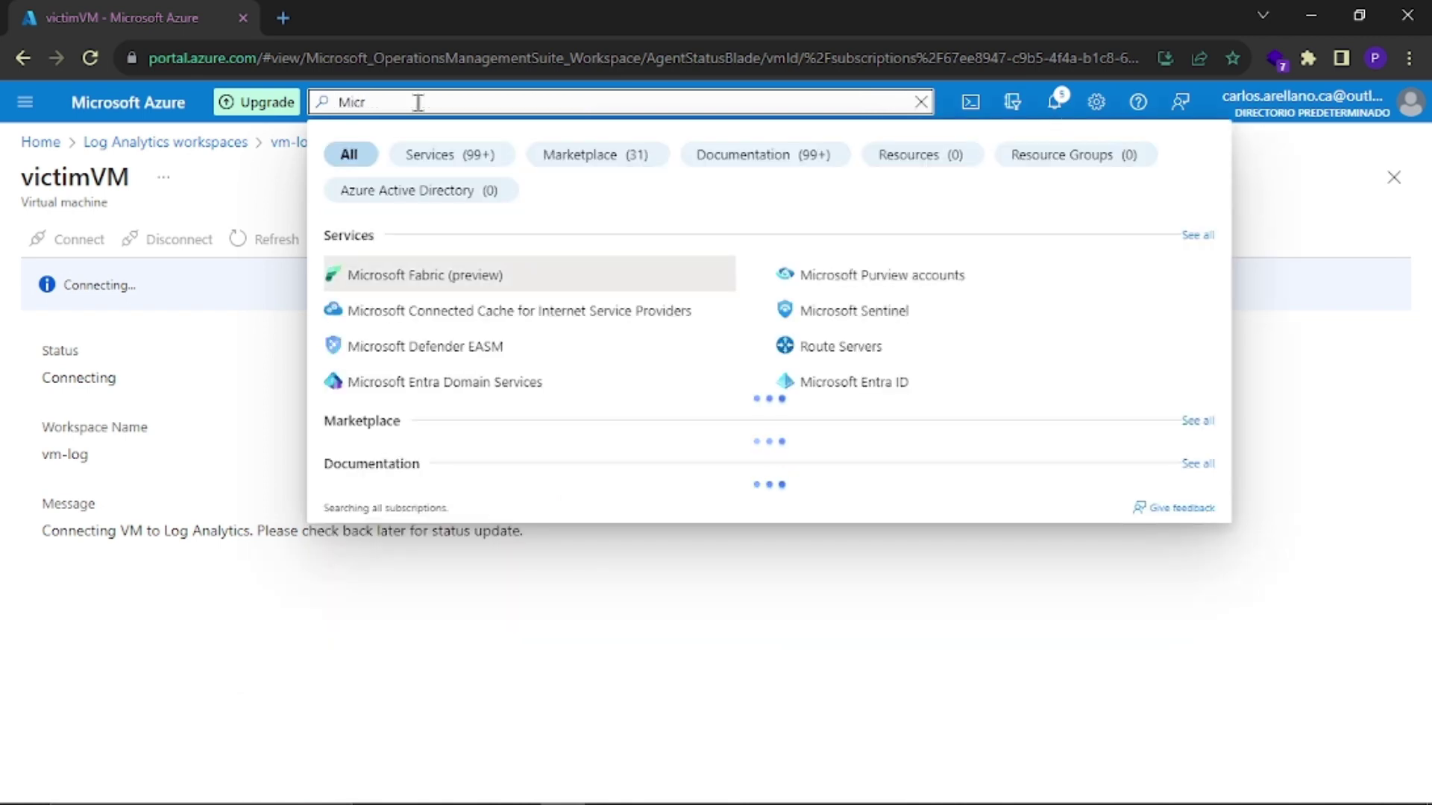
type("osoft Sent")
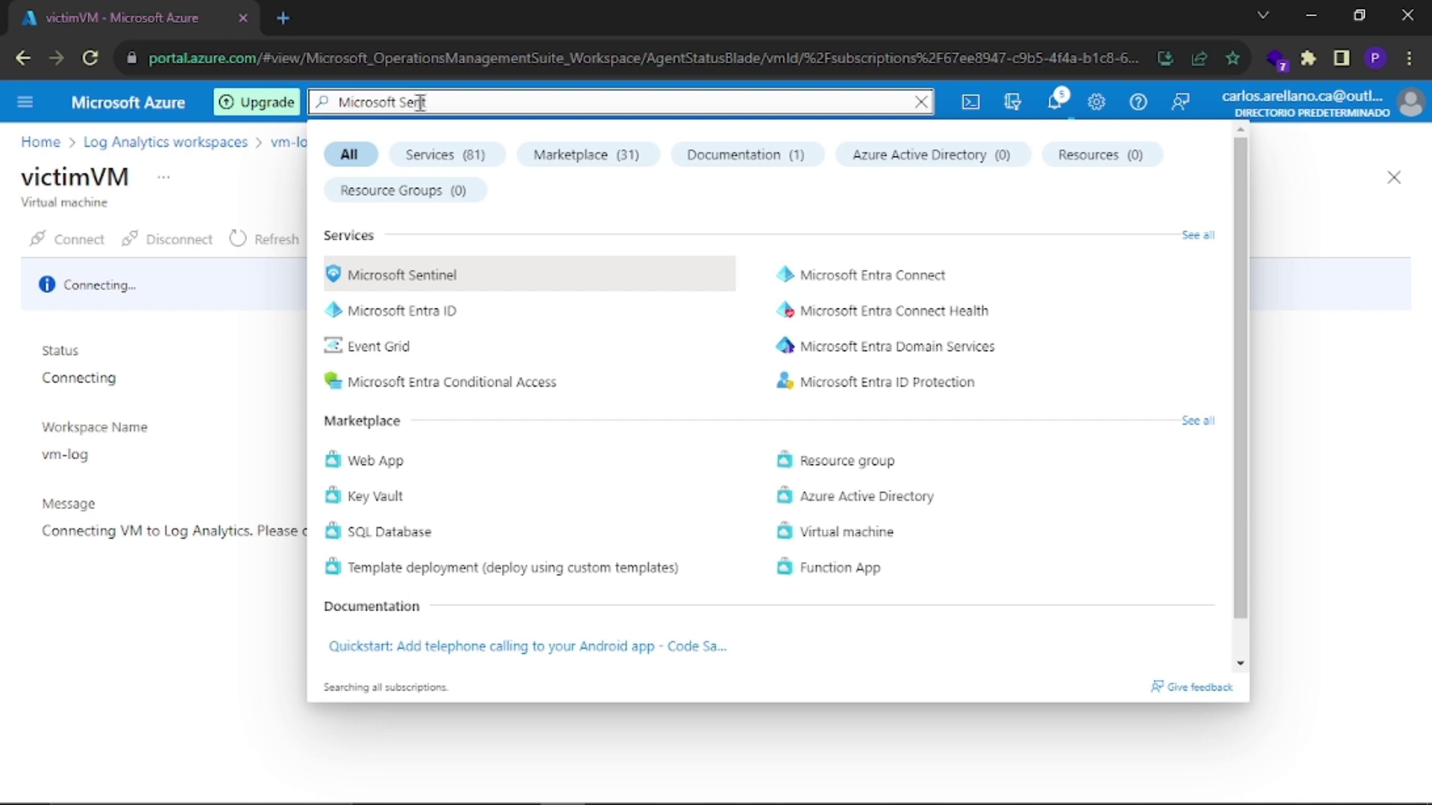
left_click(415, 283)
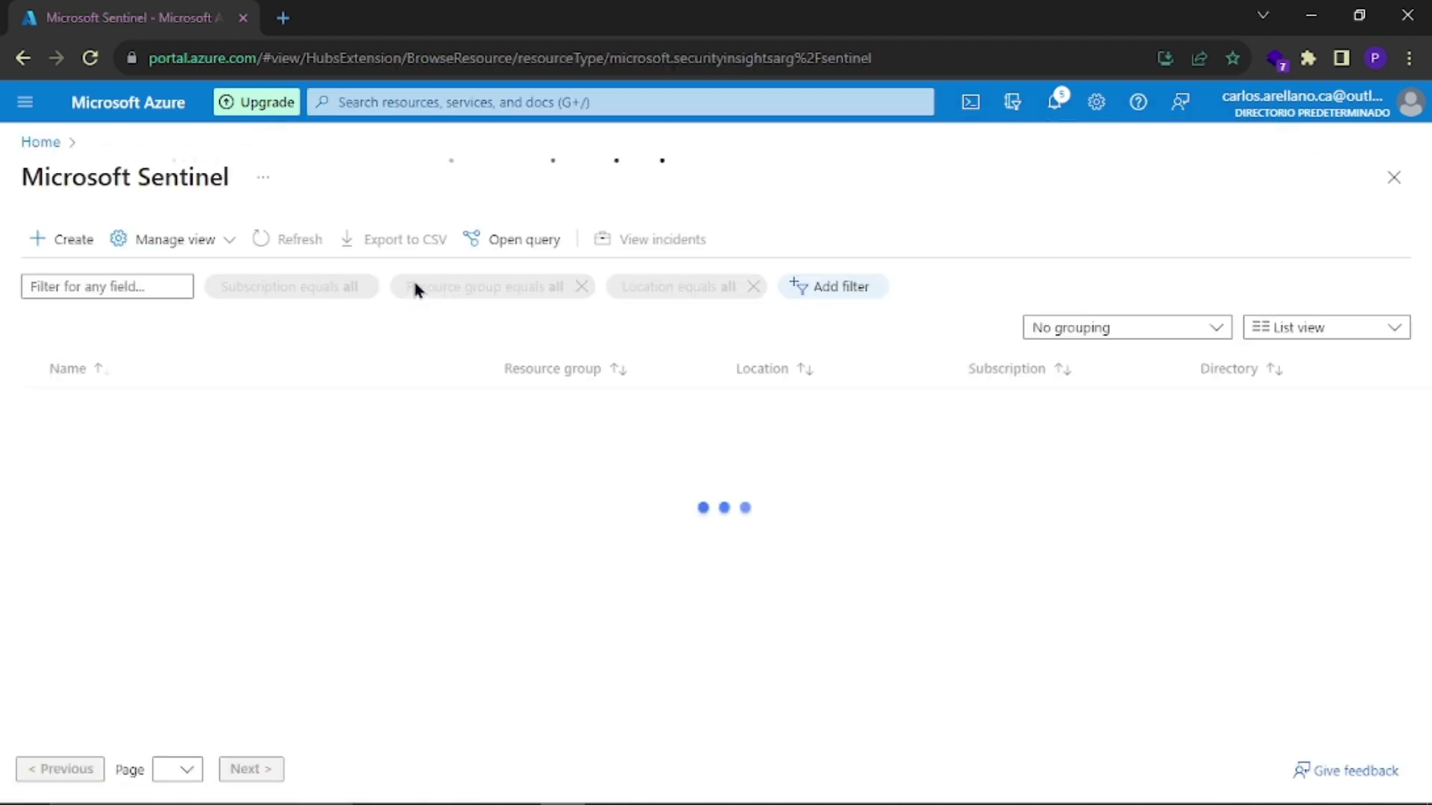
left_click(56, 246)
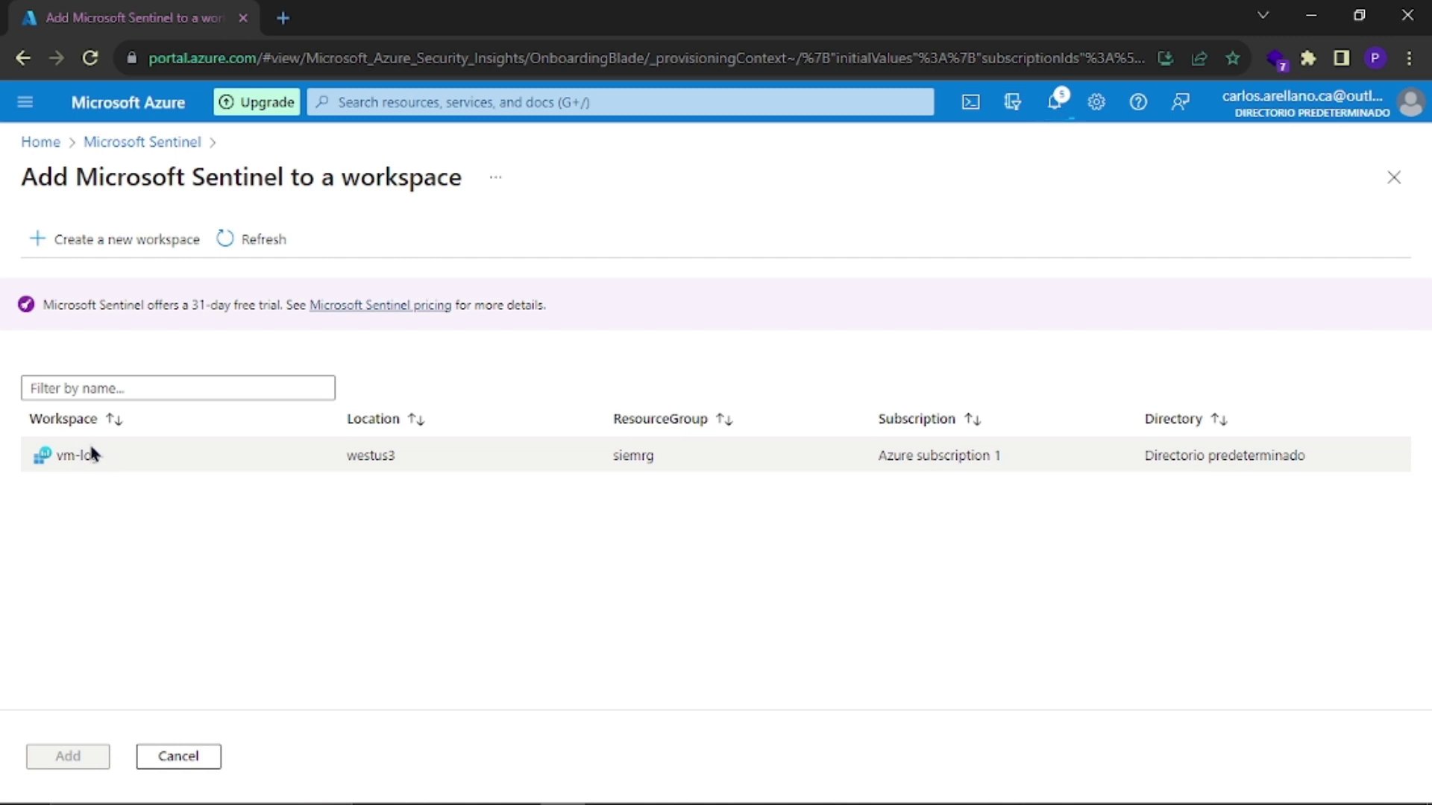
Step: Select the vm-log workspace, backing out of the new-workspace page, and add Sentinel to it
left_click(90, 451)
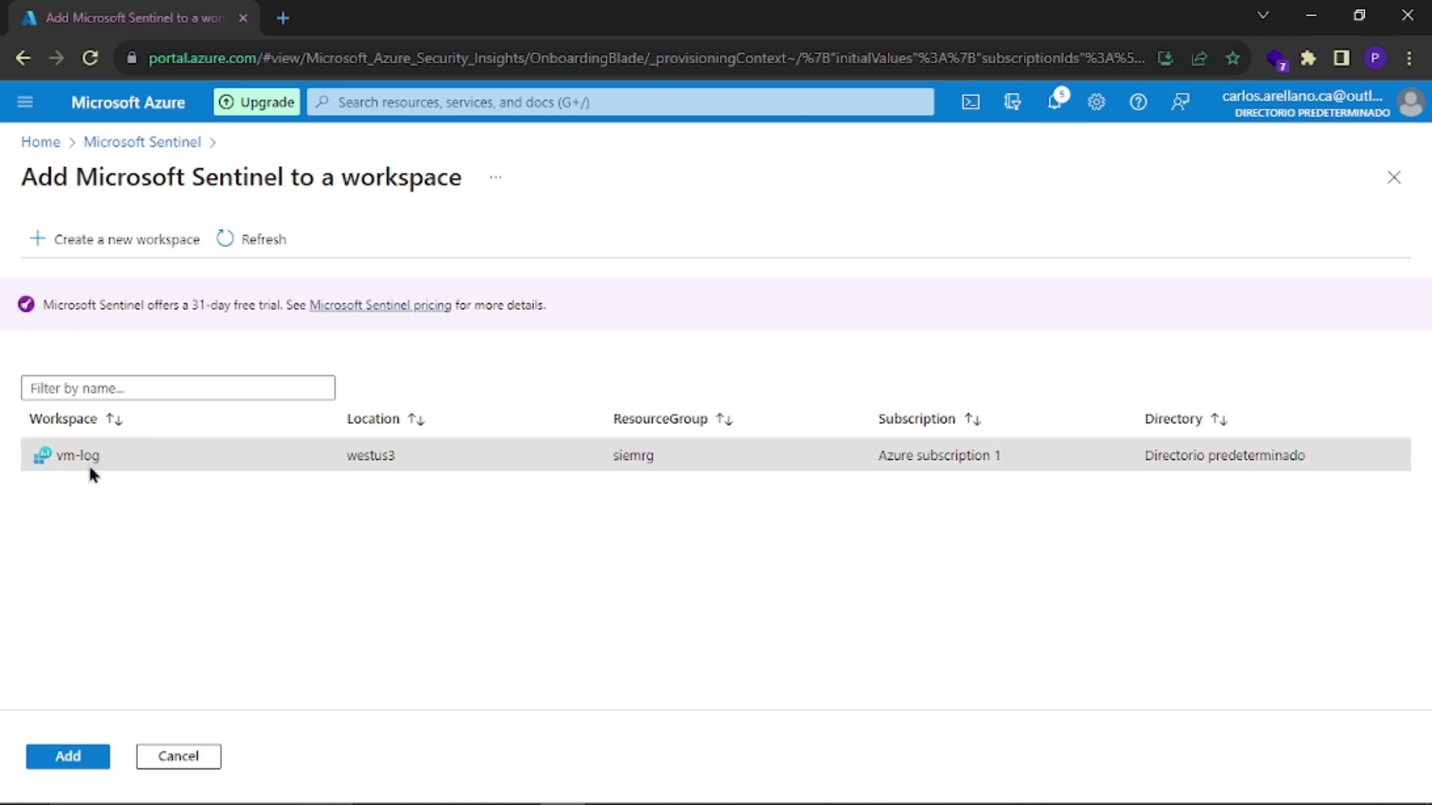
left_click(44, 239)
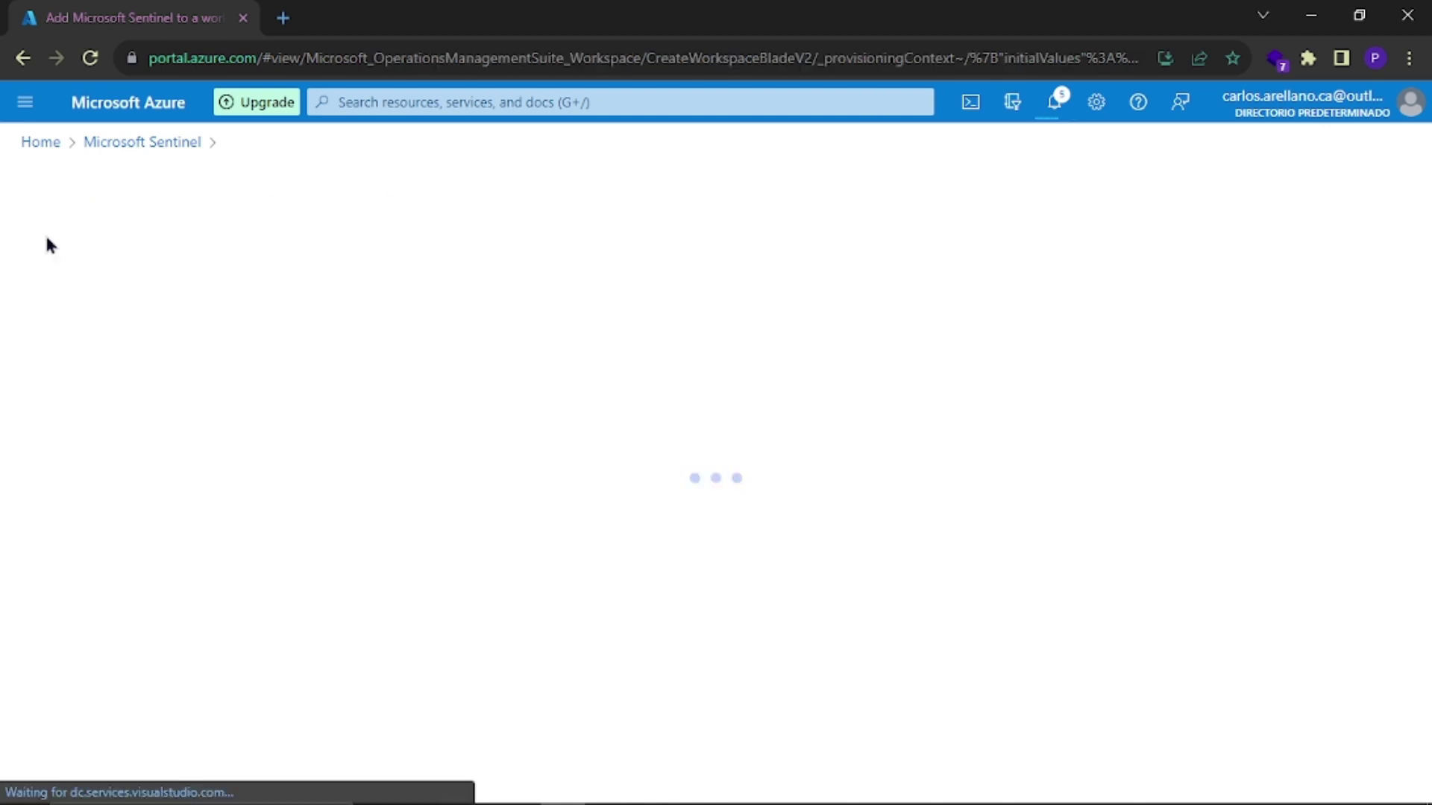
scroll(42, 472, "down", 1)
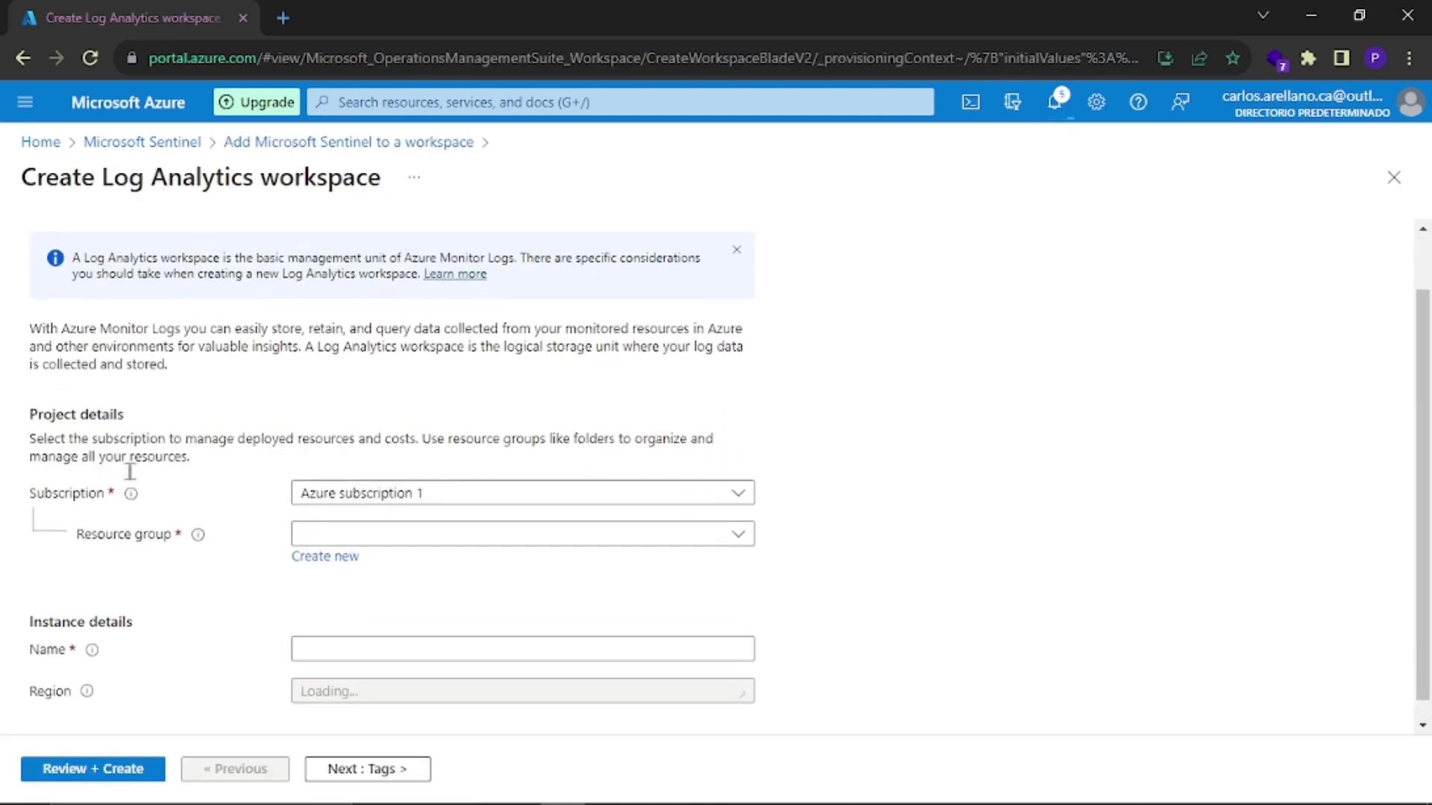
scroll(42, 447, "up", 1)
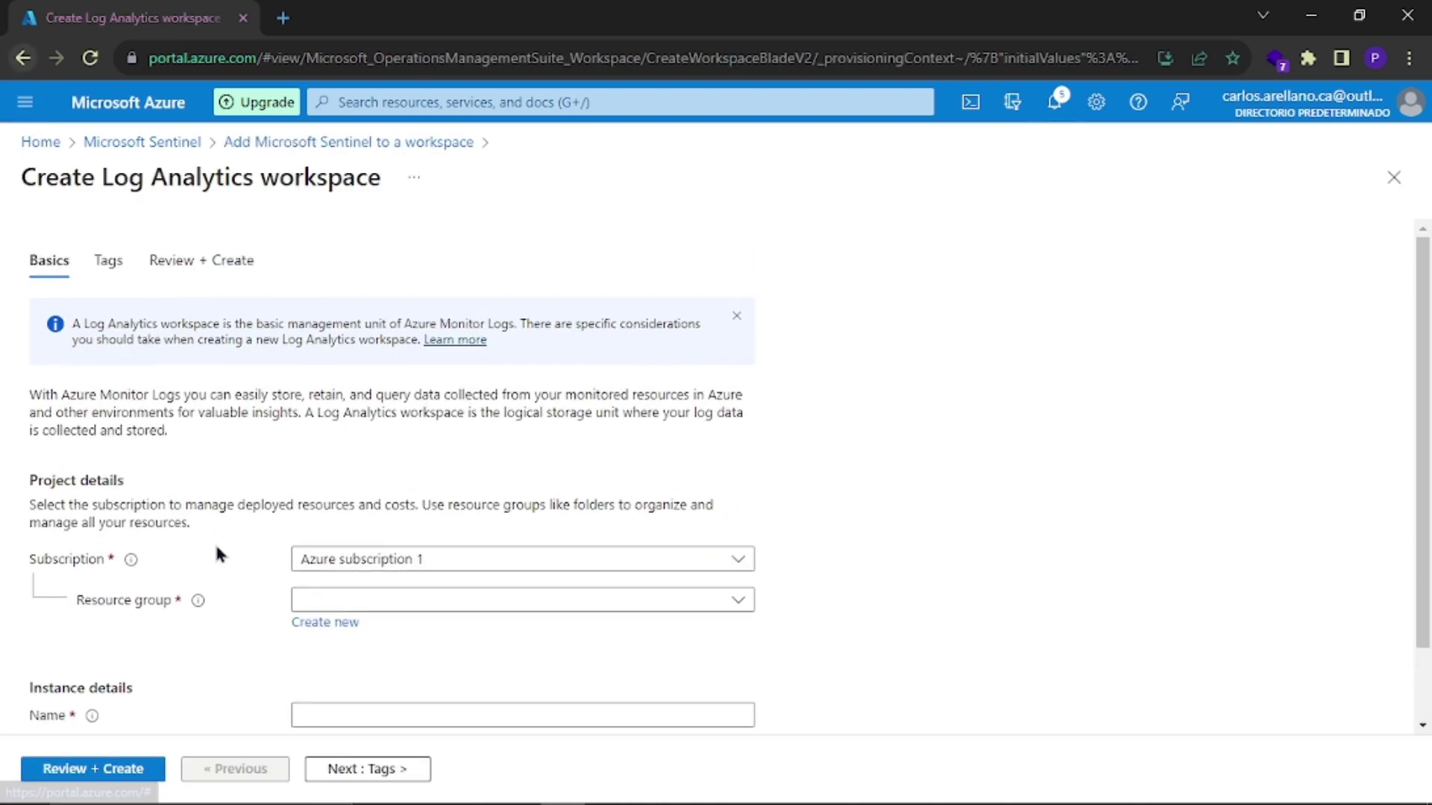
key("alt+Left")
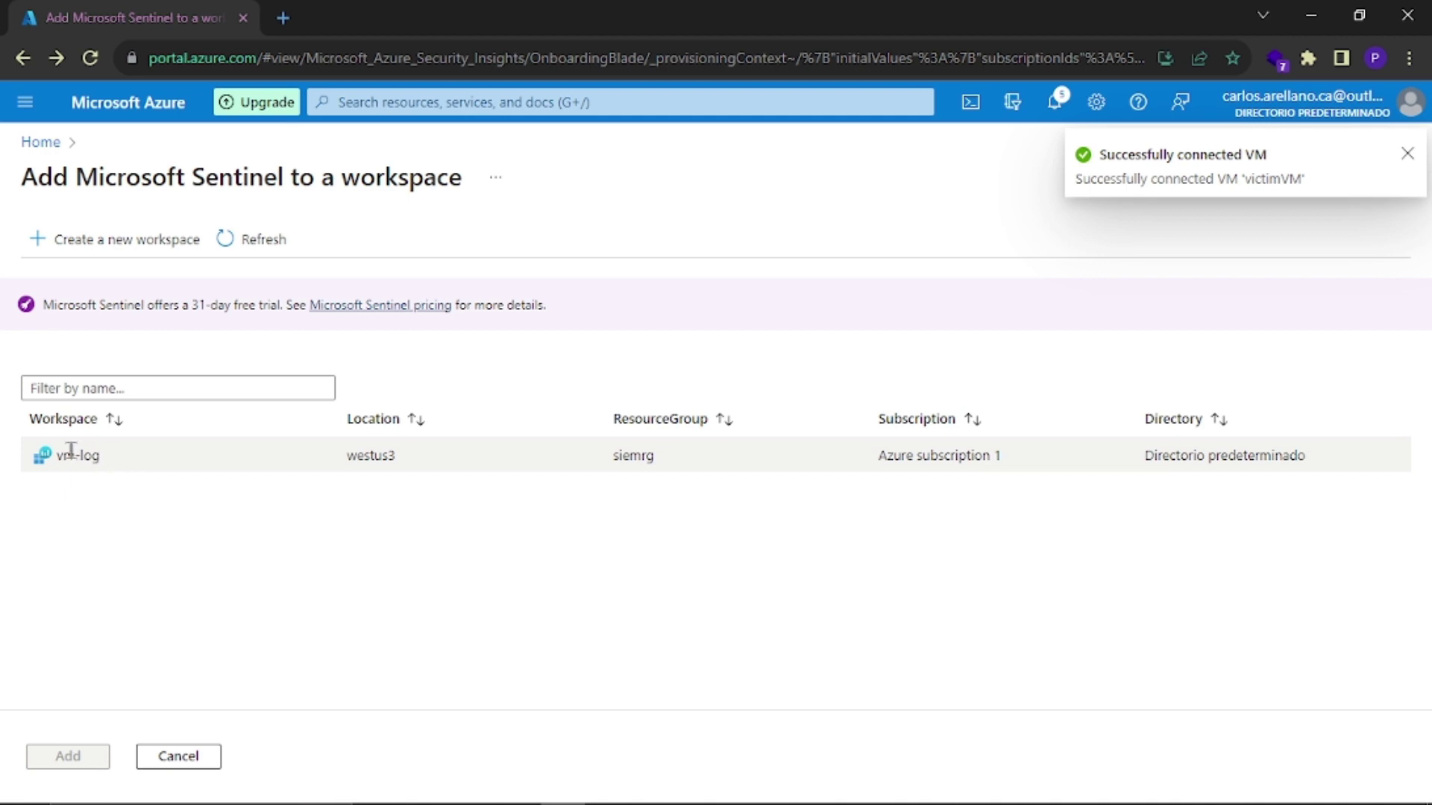
left_click(75, 455)
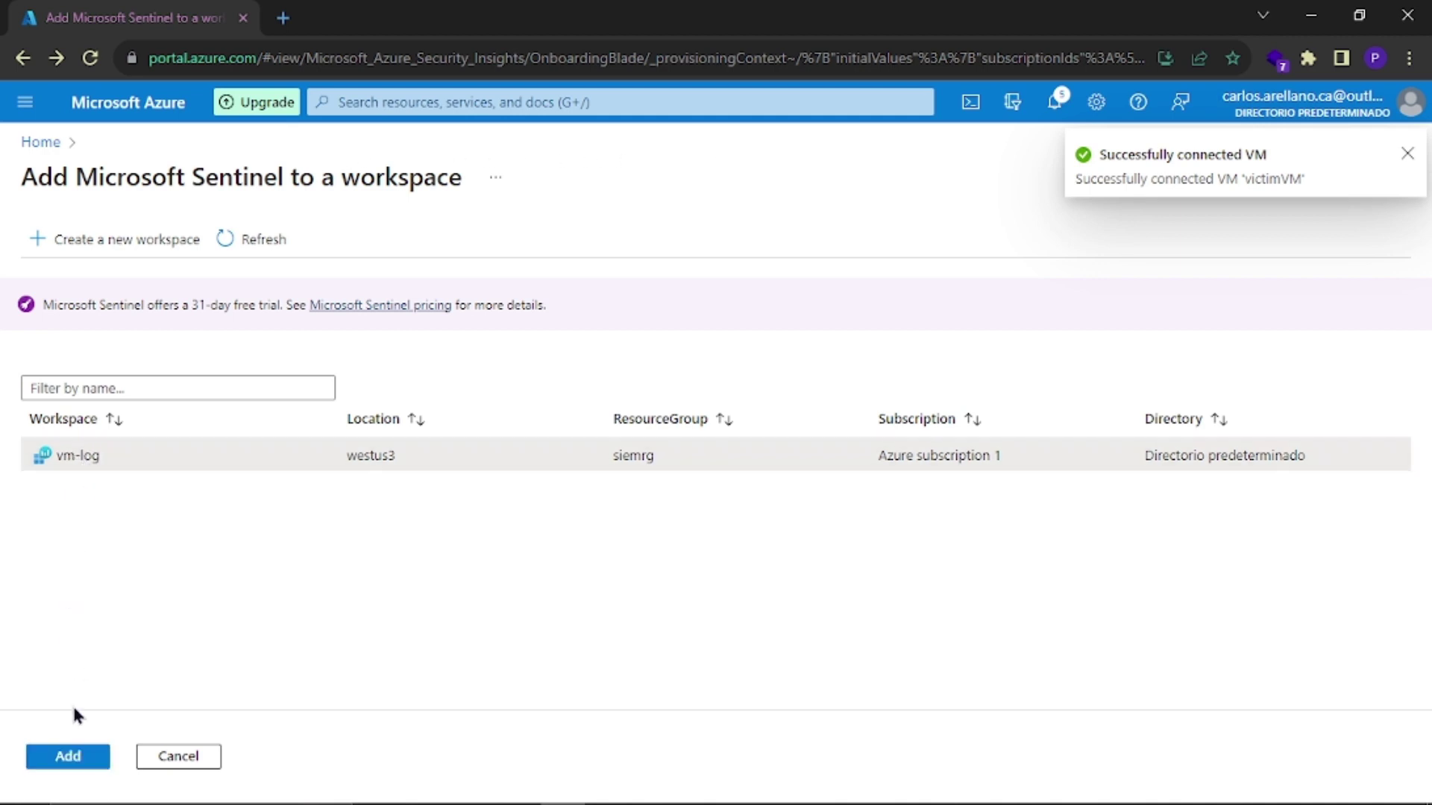
left_click(75, 757)
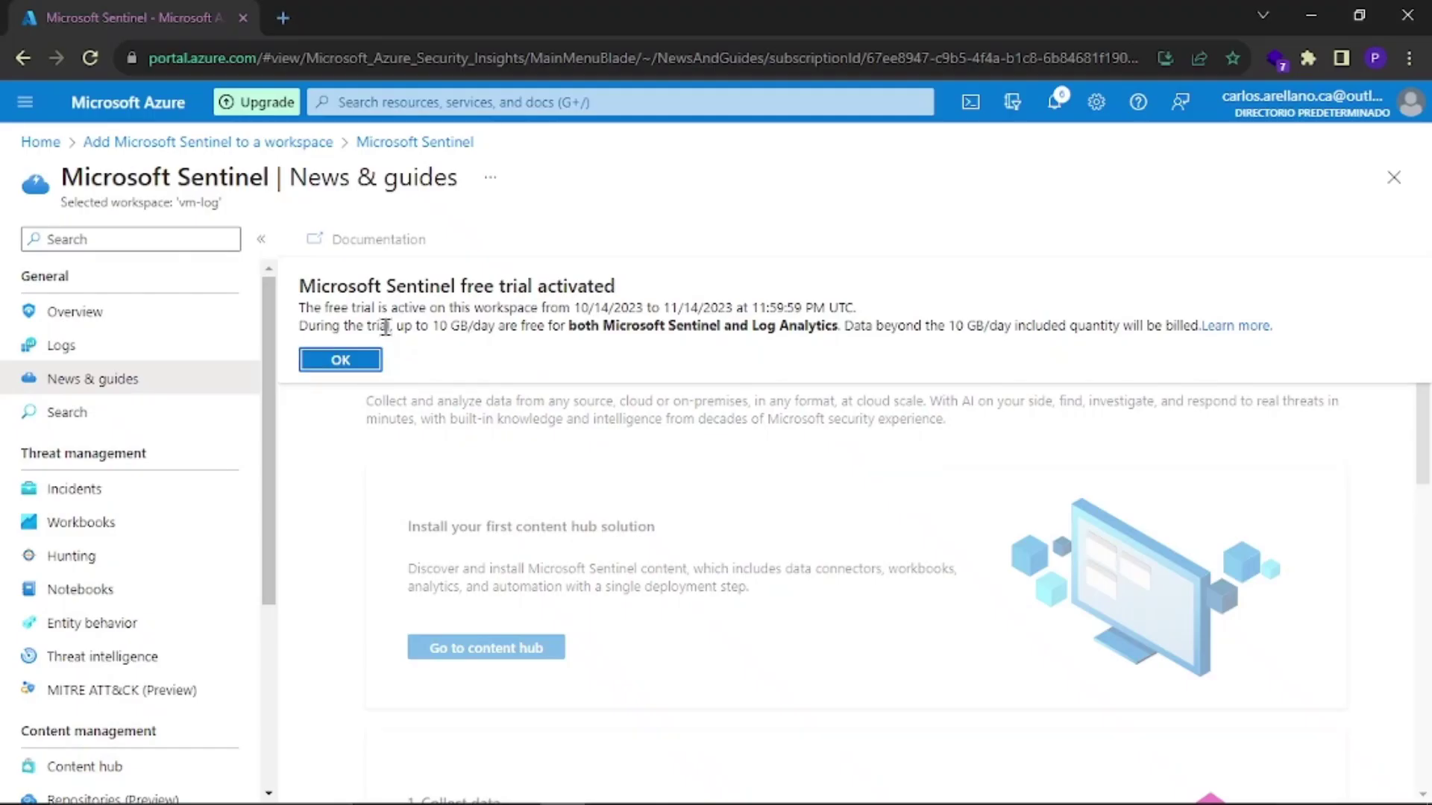
Step: Go from Home to Virtual machines and open victimVM's overview
left_click(40, 141)
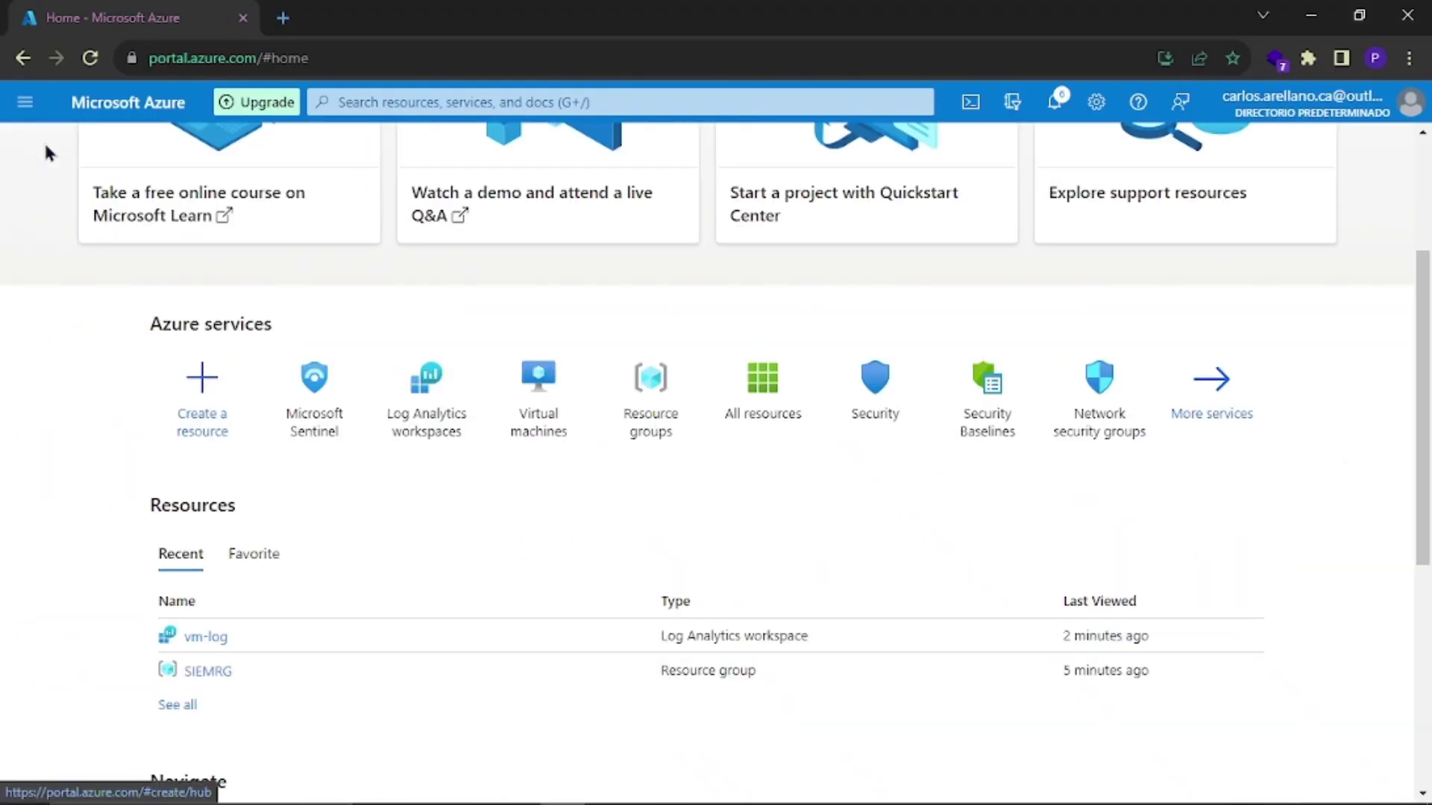
left_click(538, 419)
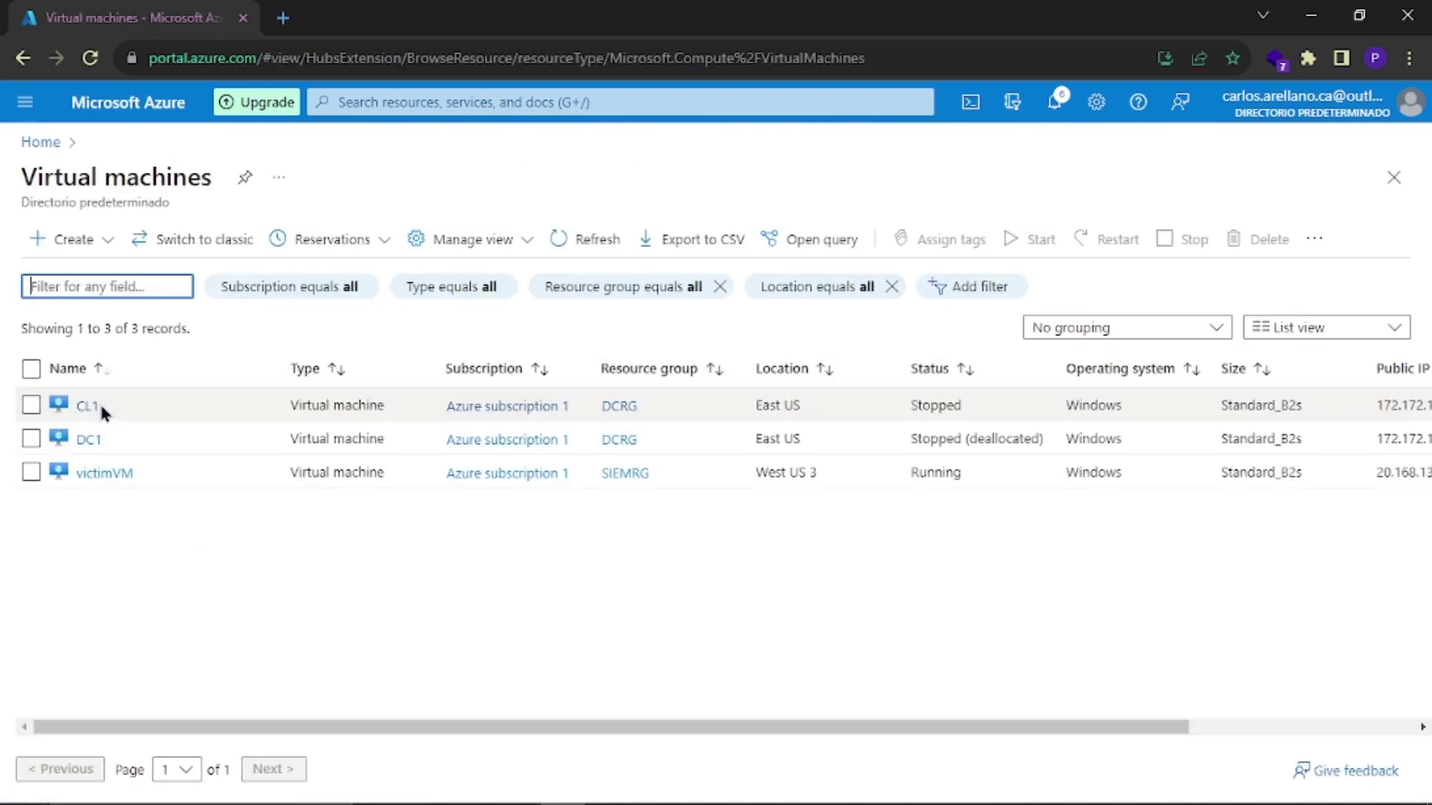
left_click(113, 477)
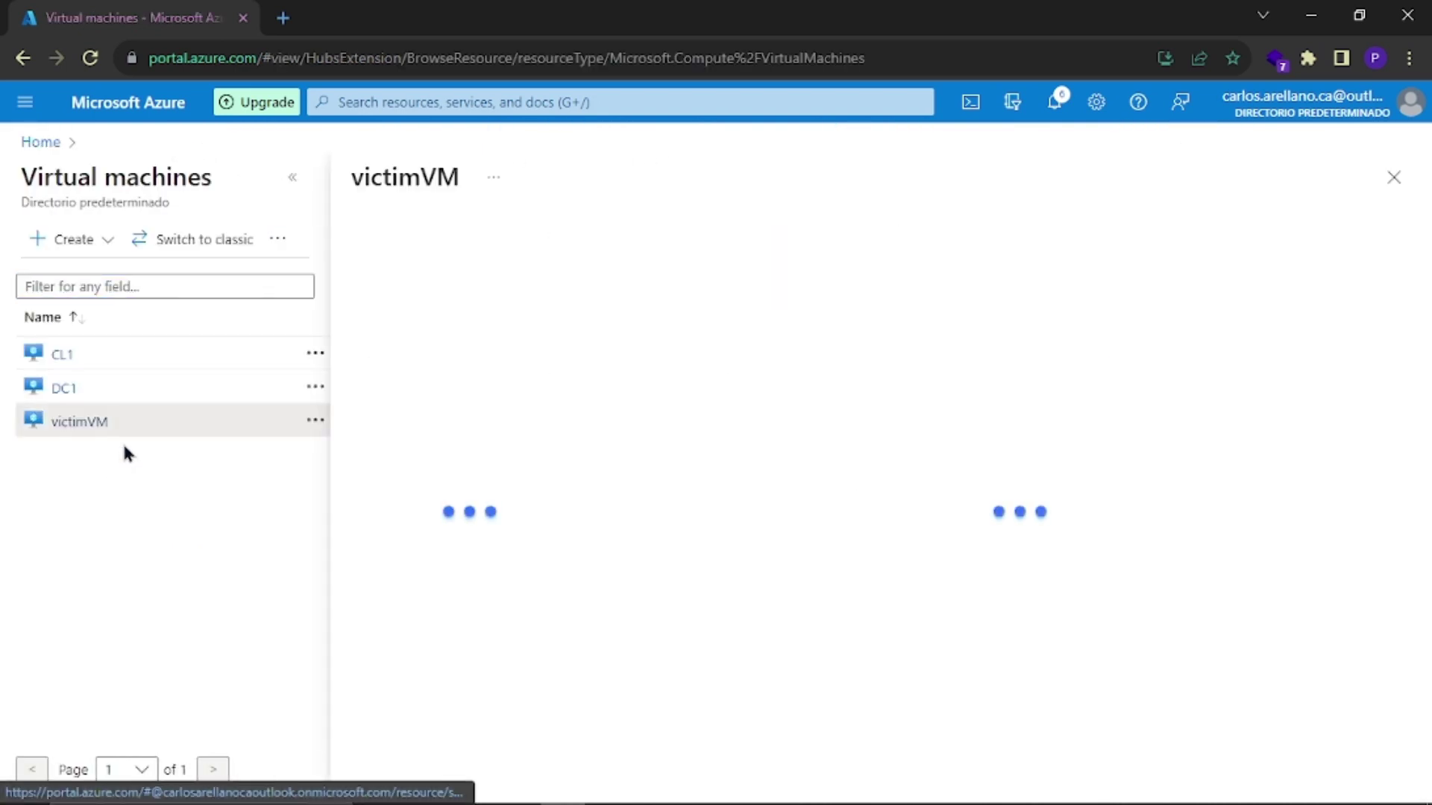
left_click(291, 181)
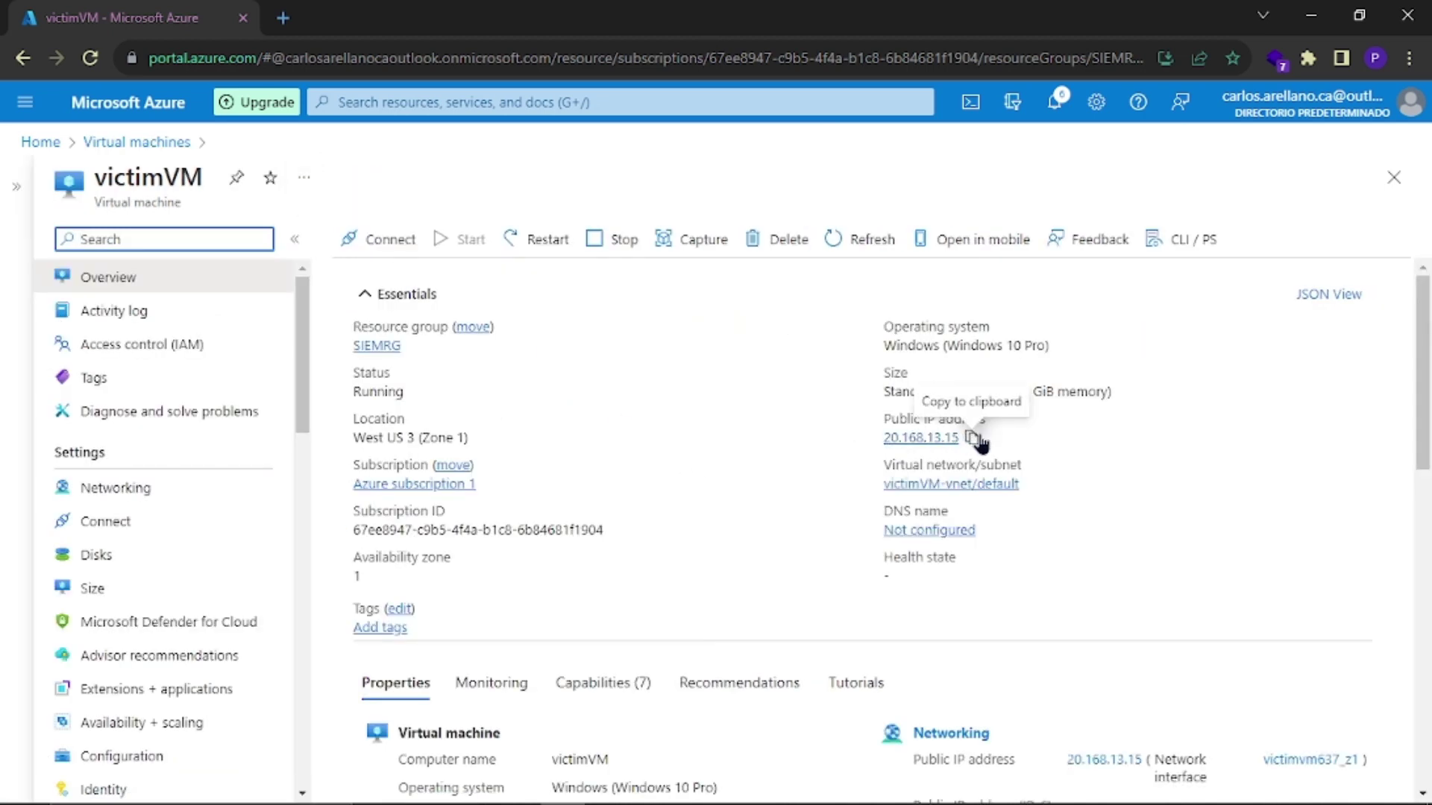
Step: Copy victimVM's public IP address 20.168.13.15
left_click(969, 438)
left_click_drag(873, 422, 964, 425)
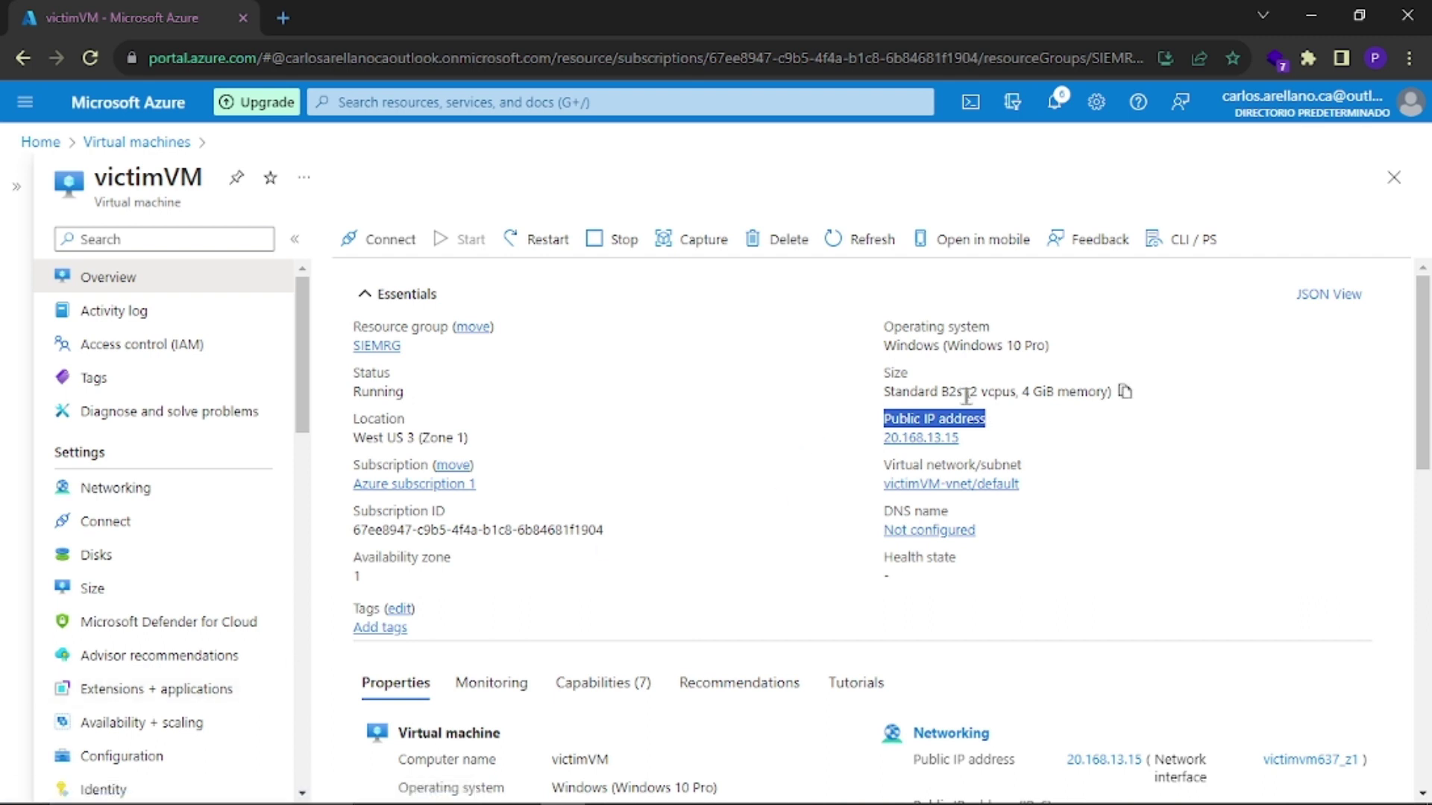
left_click(969, 438)
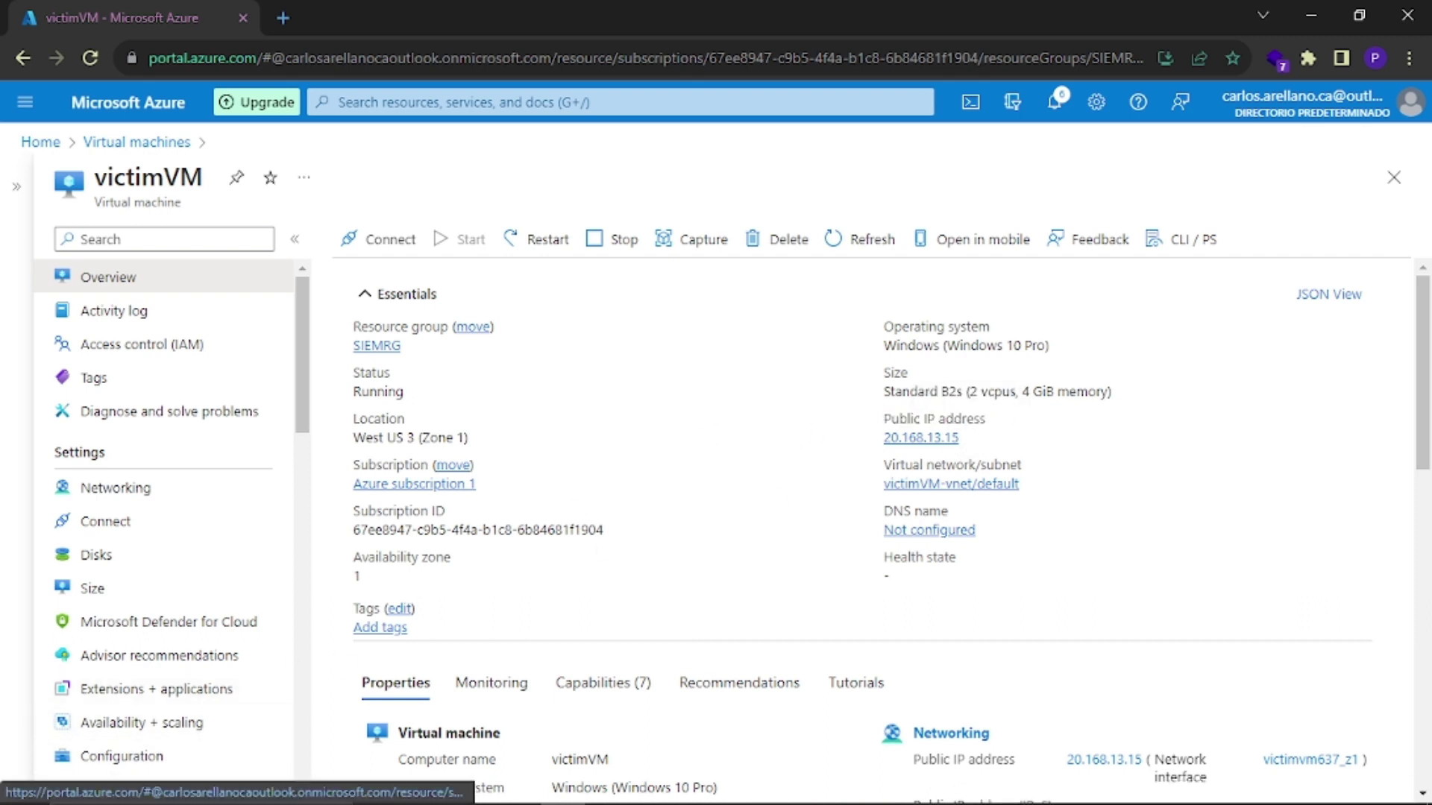
left_click(129, 794)
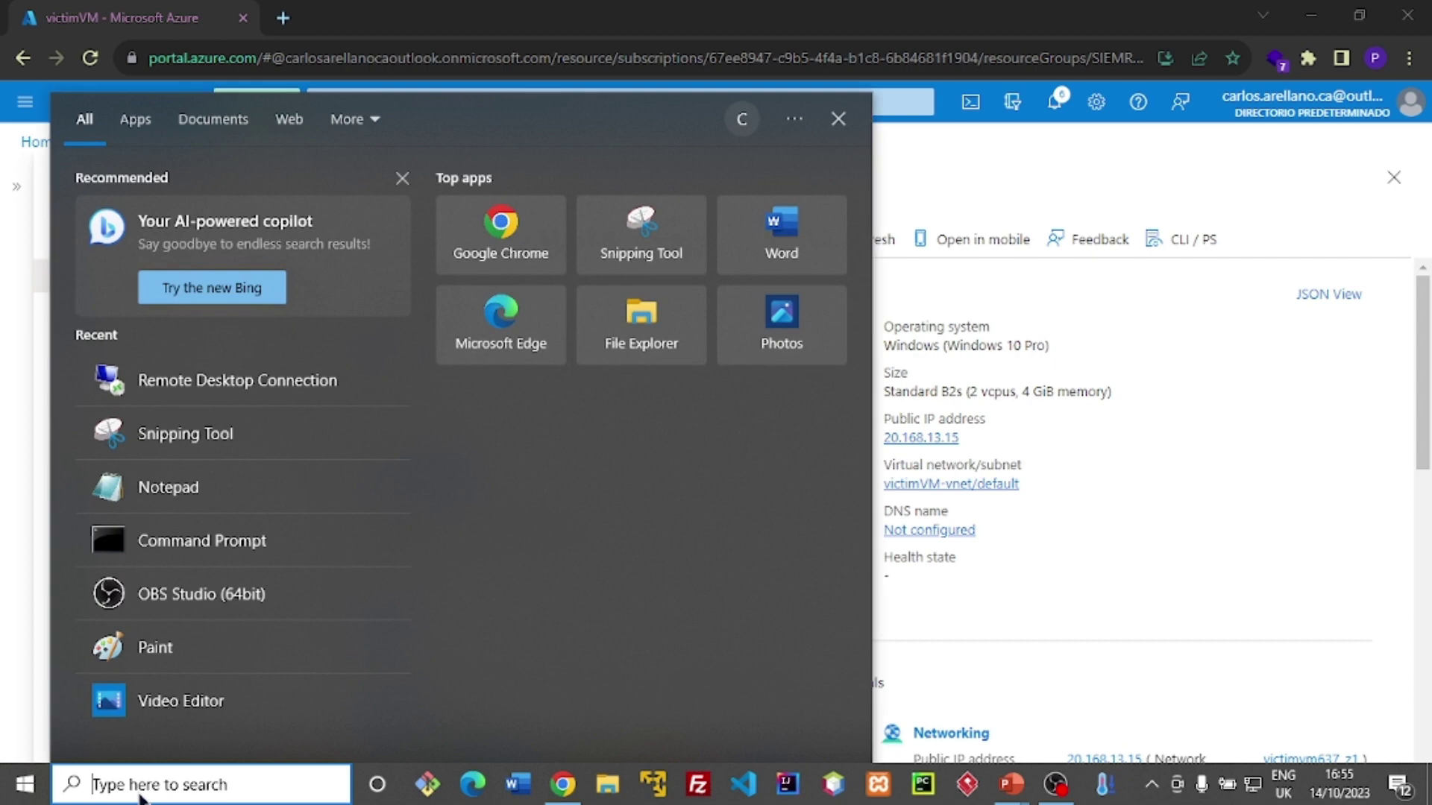
Step: Launch Remote Desktop Connection and connect to the pasted IP 20.168.13.15
type("remo")
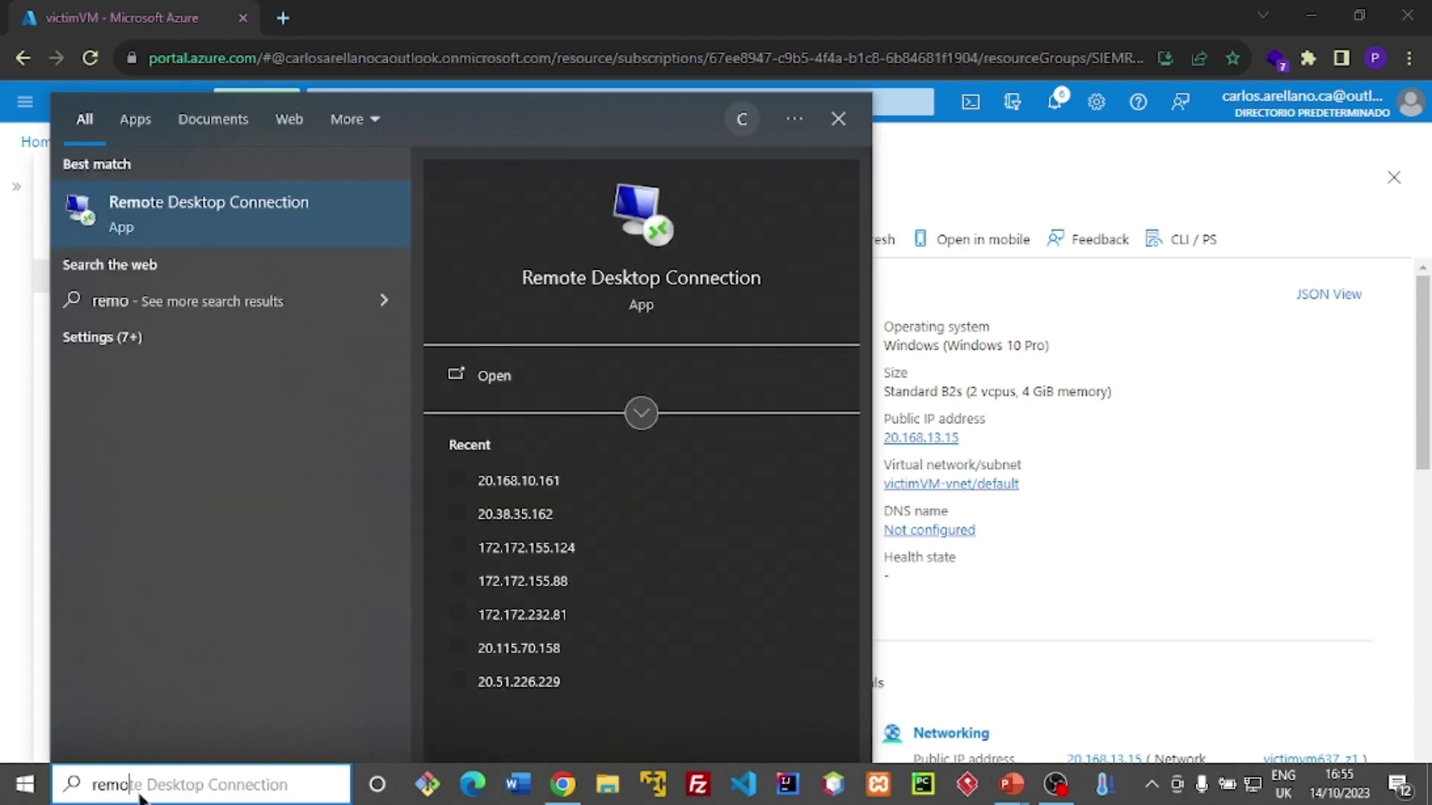
key("Return")
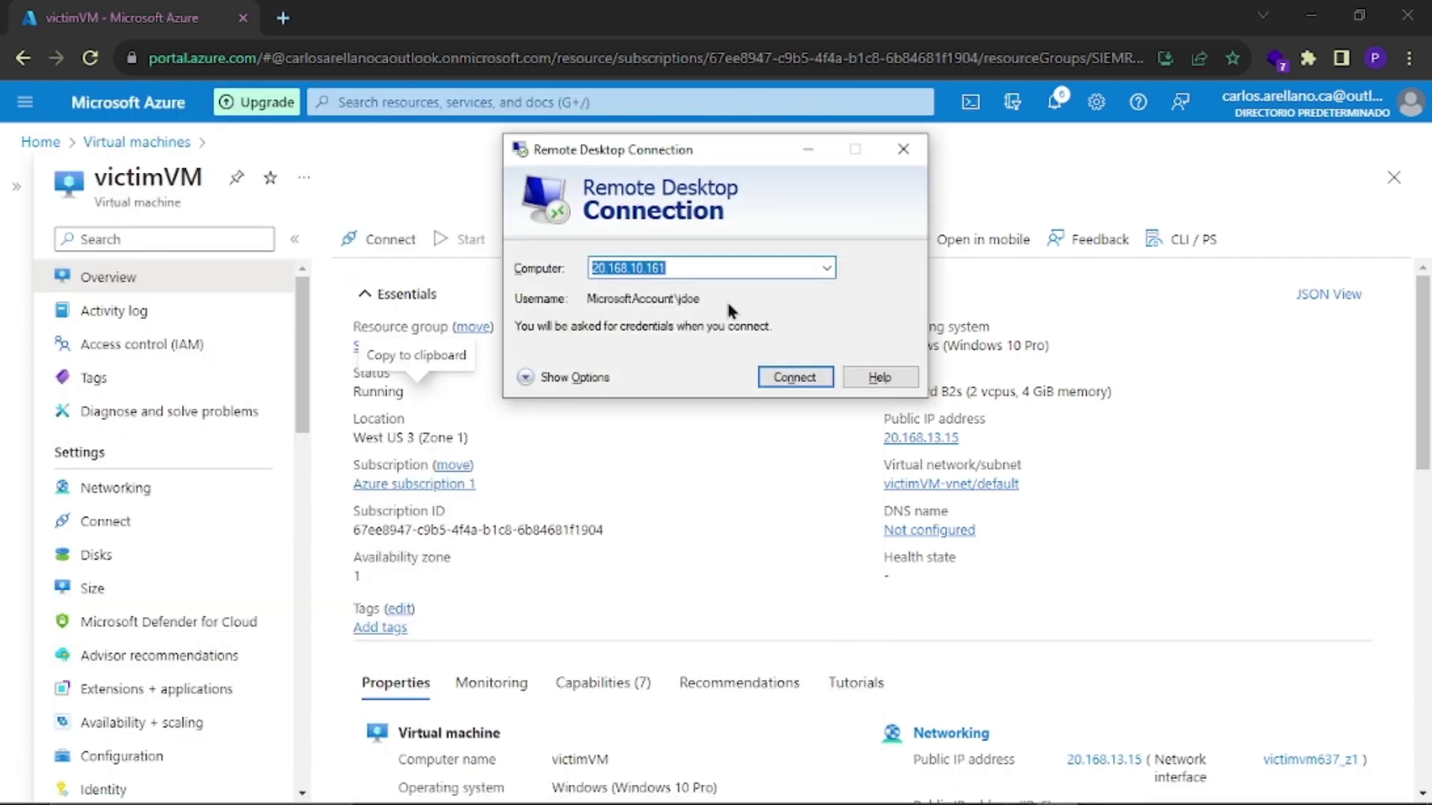
key("ctrl+v")
left_click(781, 378)
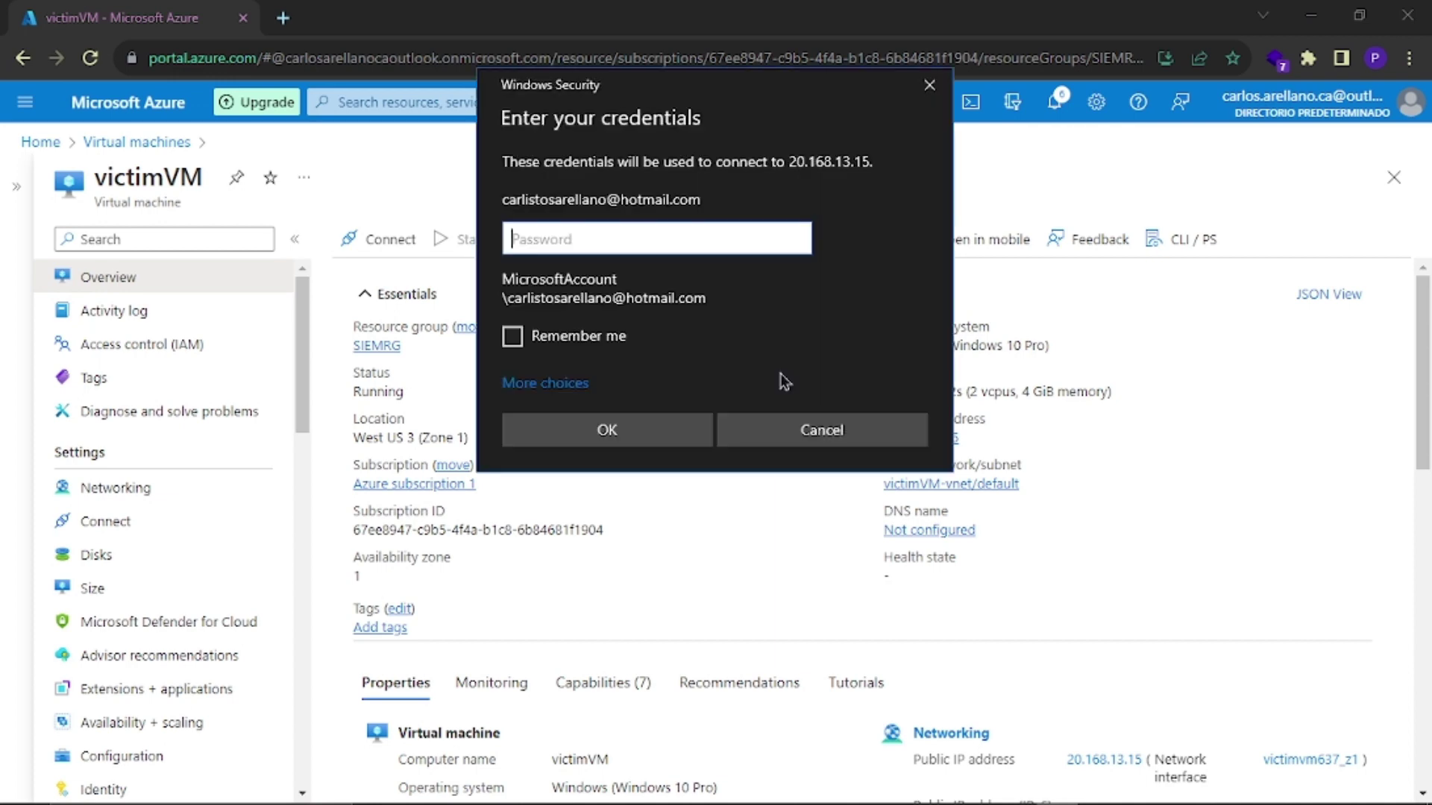
Step: Choose to sign in with a different account and start entering the administrator username
left_click(539, 385)
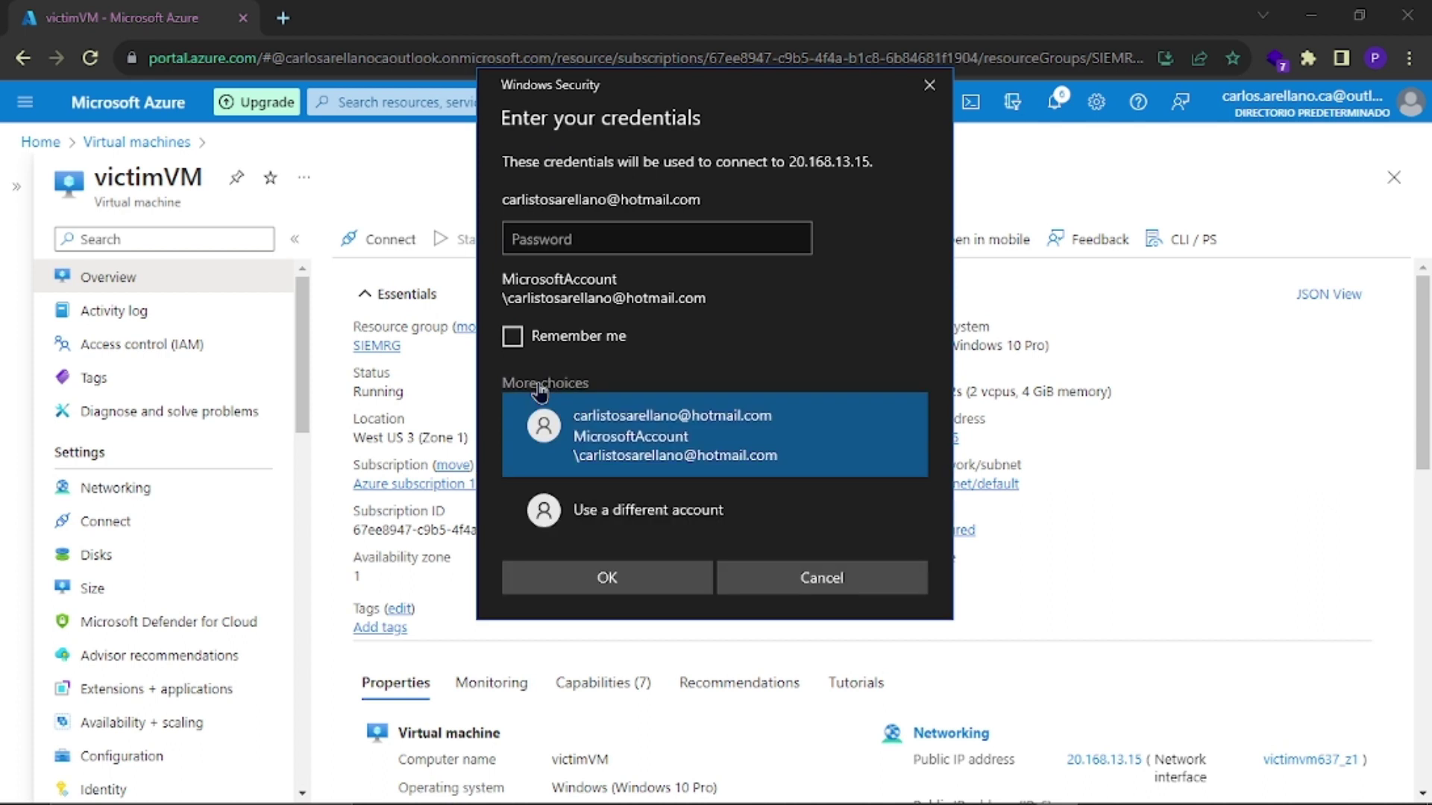
left_click(585, 513)
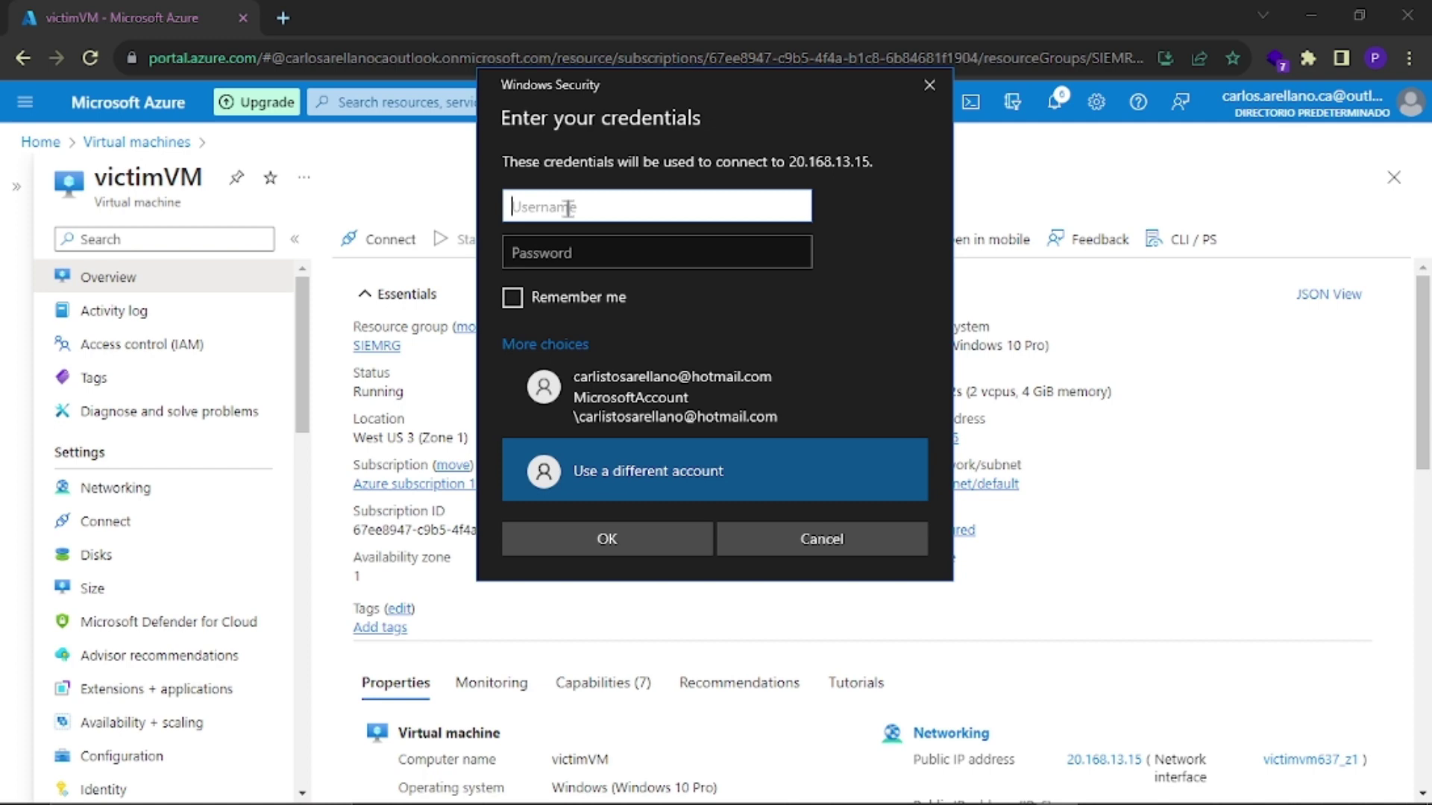
type("hacke")
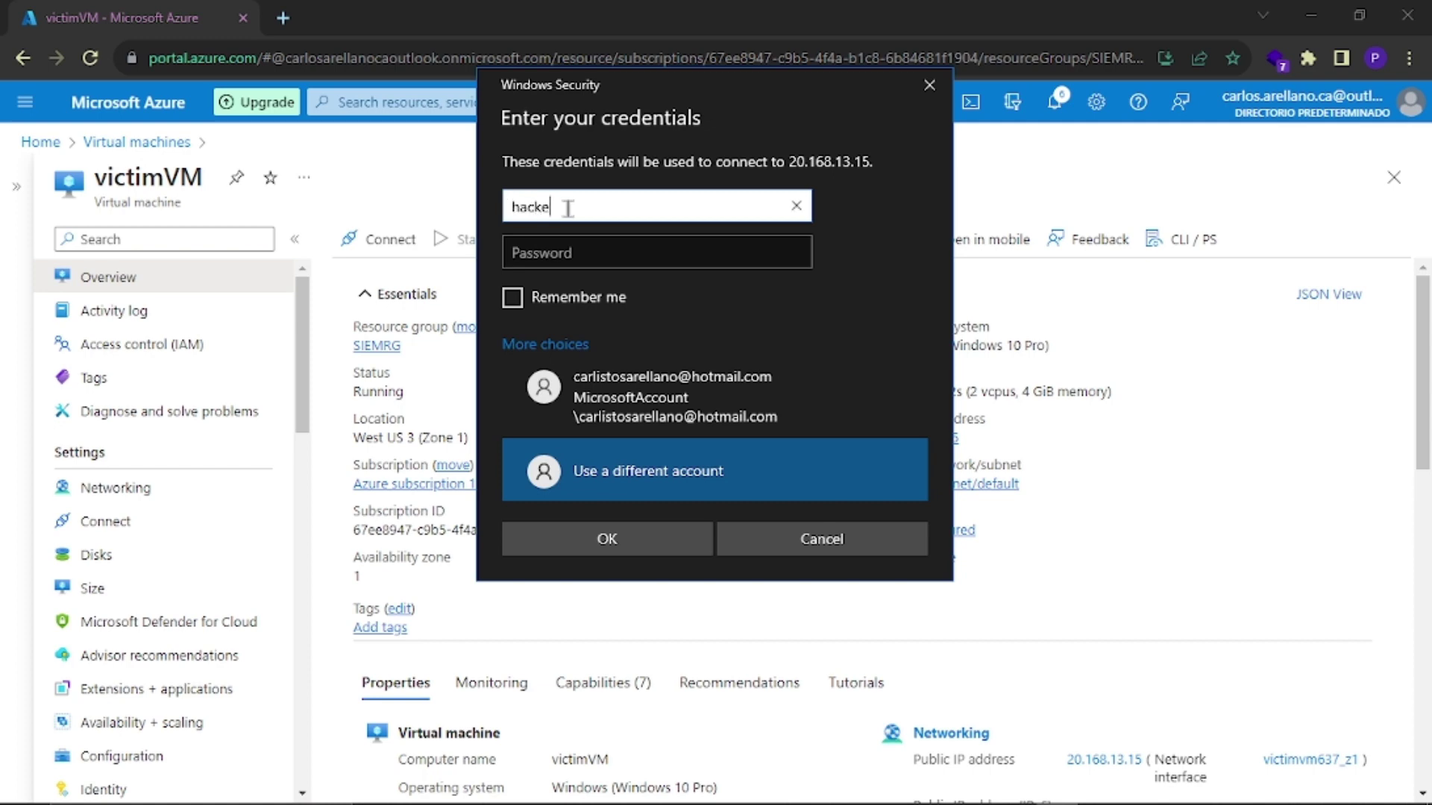
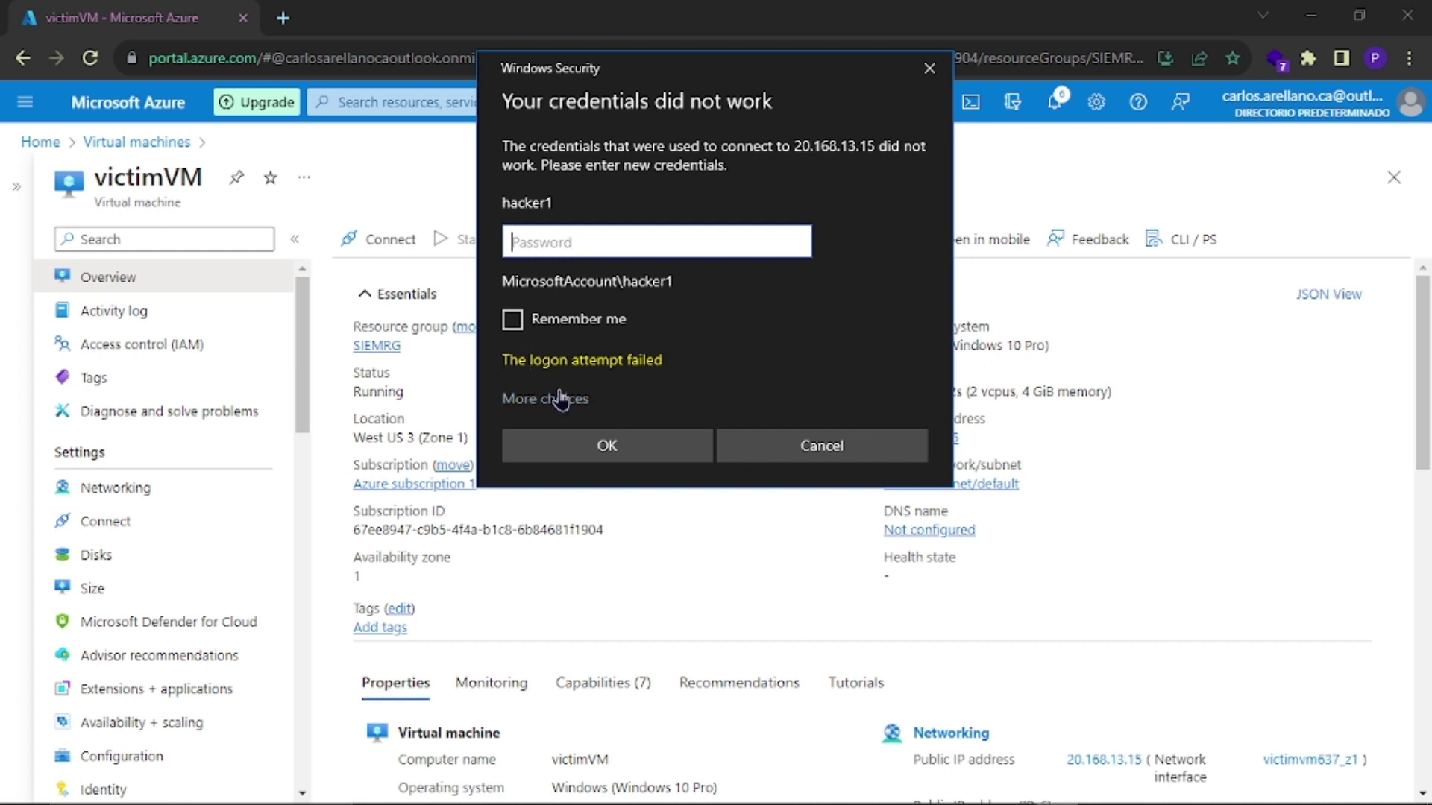
Step: Expand the sign-in options in the Windows Security prompt to show other accounts
left_click(561, 399)
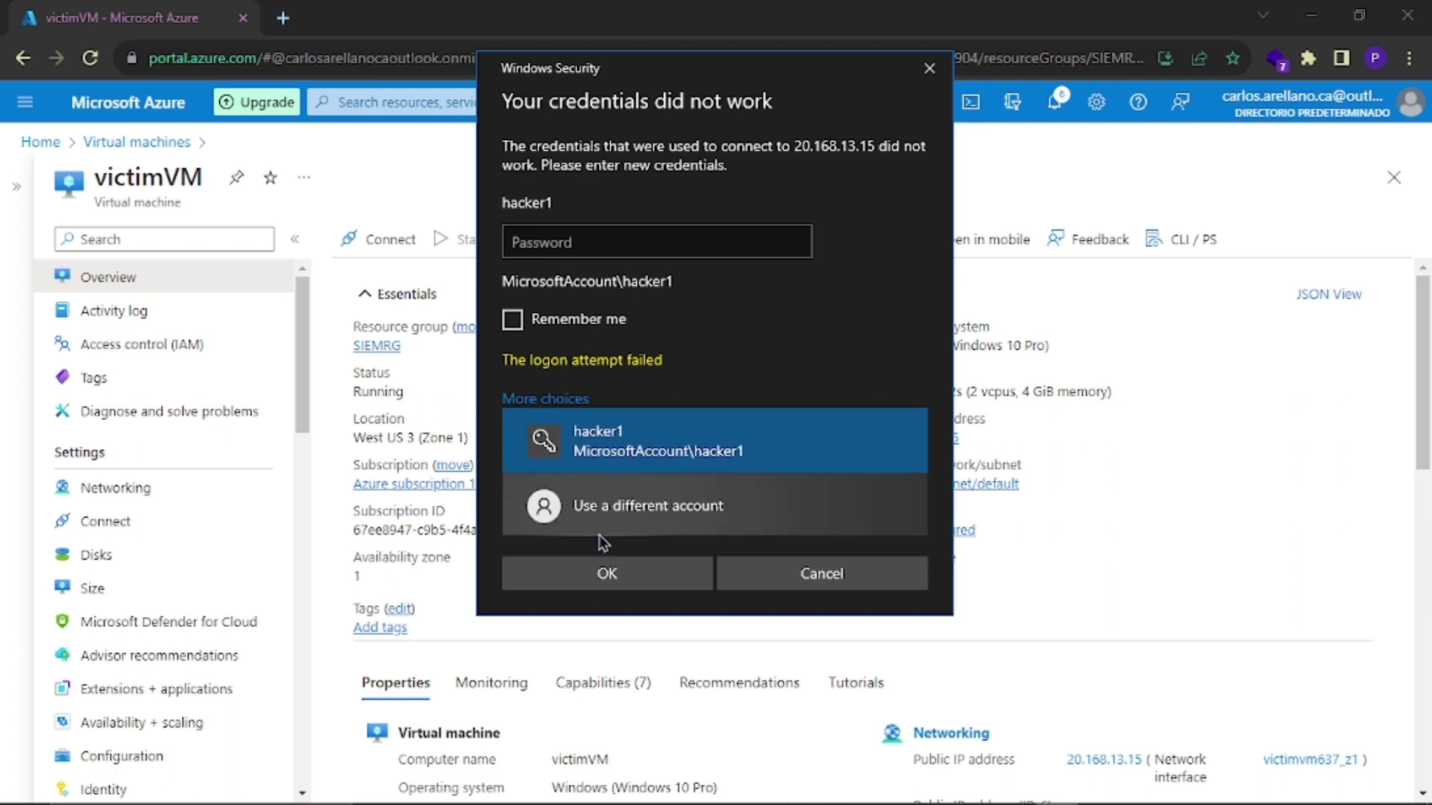
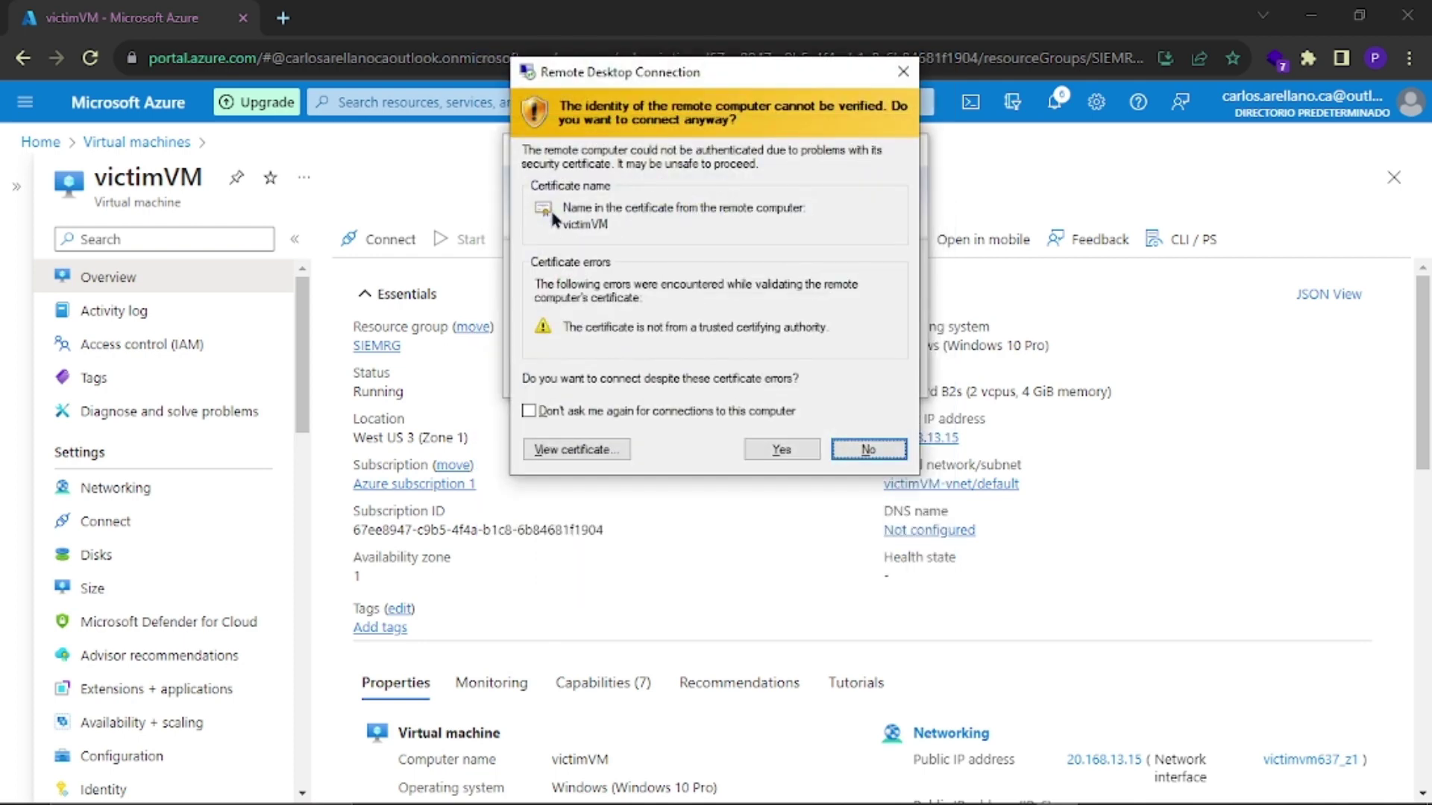
Step: Accept the unverified certificate warning and connect to victimVM over Remote Desktop
left_click(775, 449)
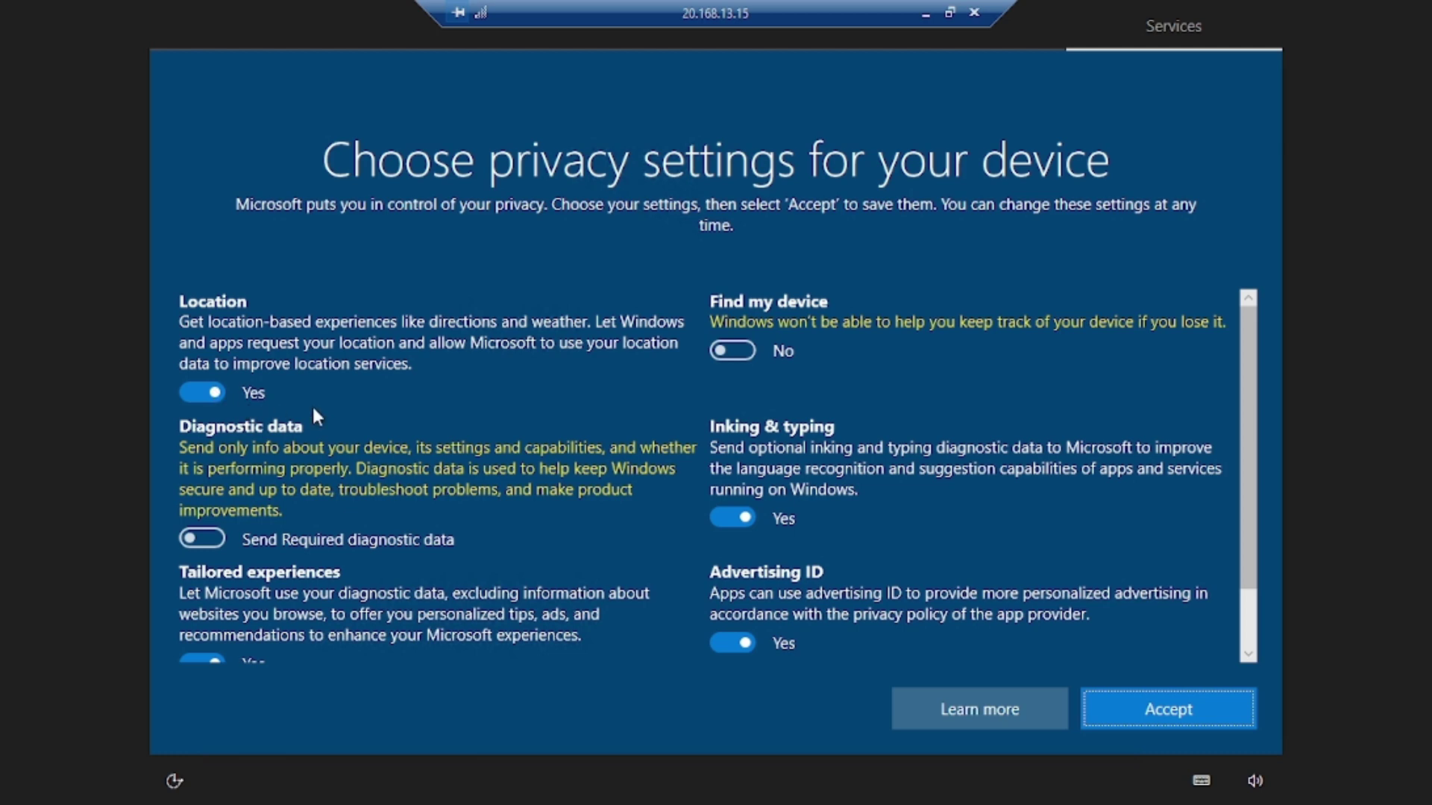
Step: Switch off location, inking and typing, advertising ID and tailored experiences, accept, and allow network discovery
left_click(196, 393)
scroll(321, 363, "down", 1)
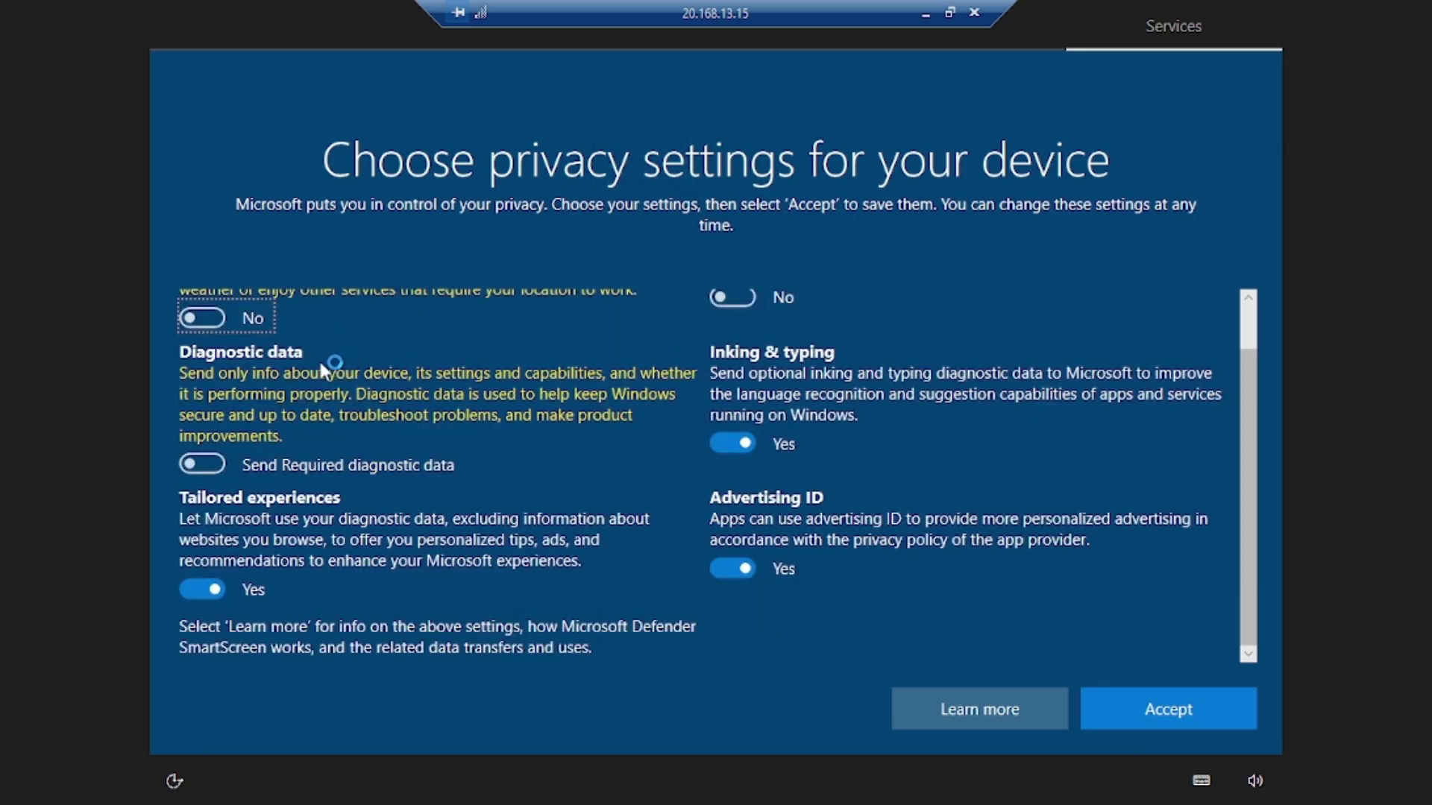
left_click(746, 446)
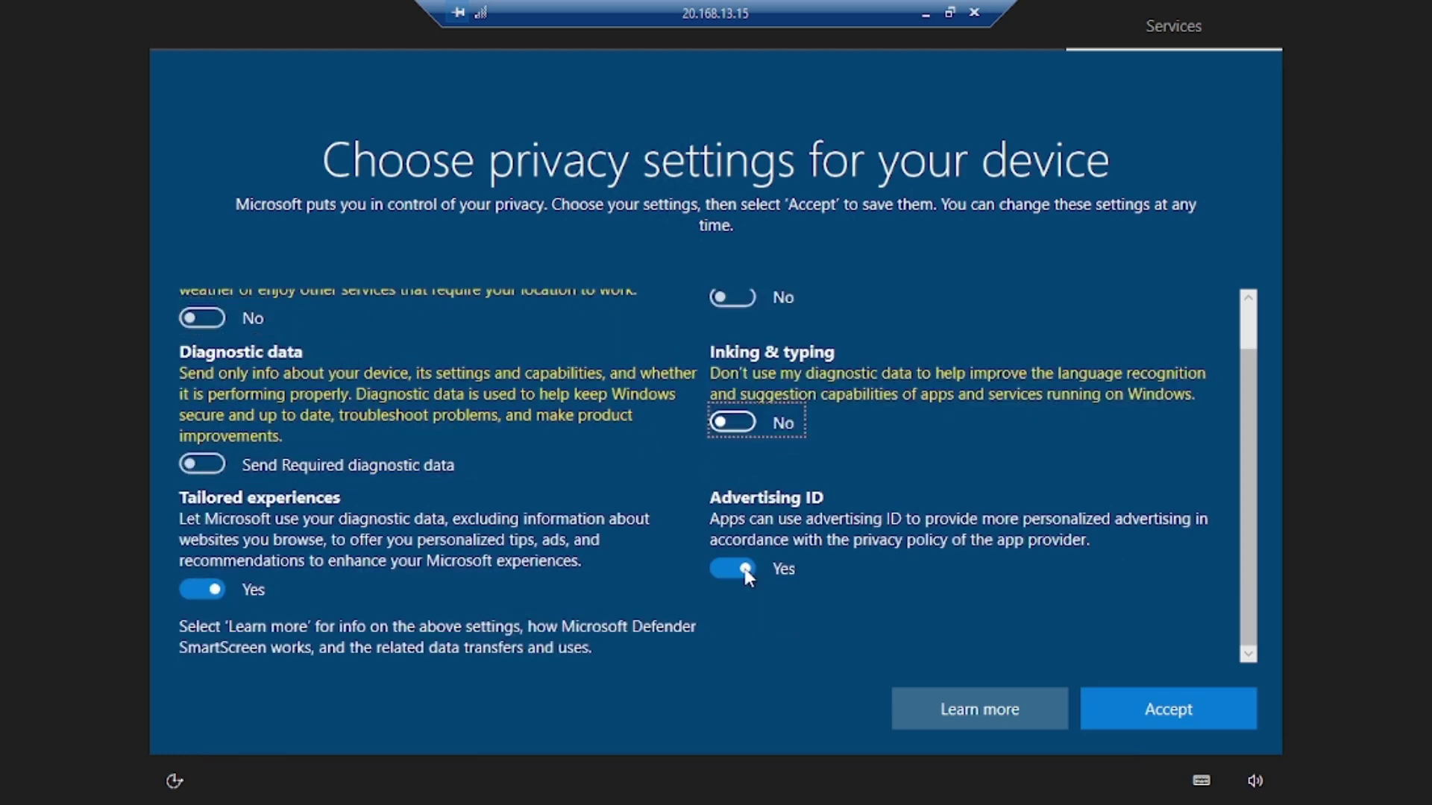
left_click(723, 569)
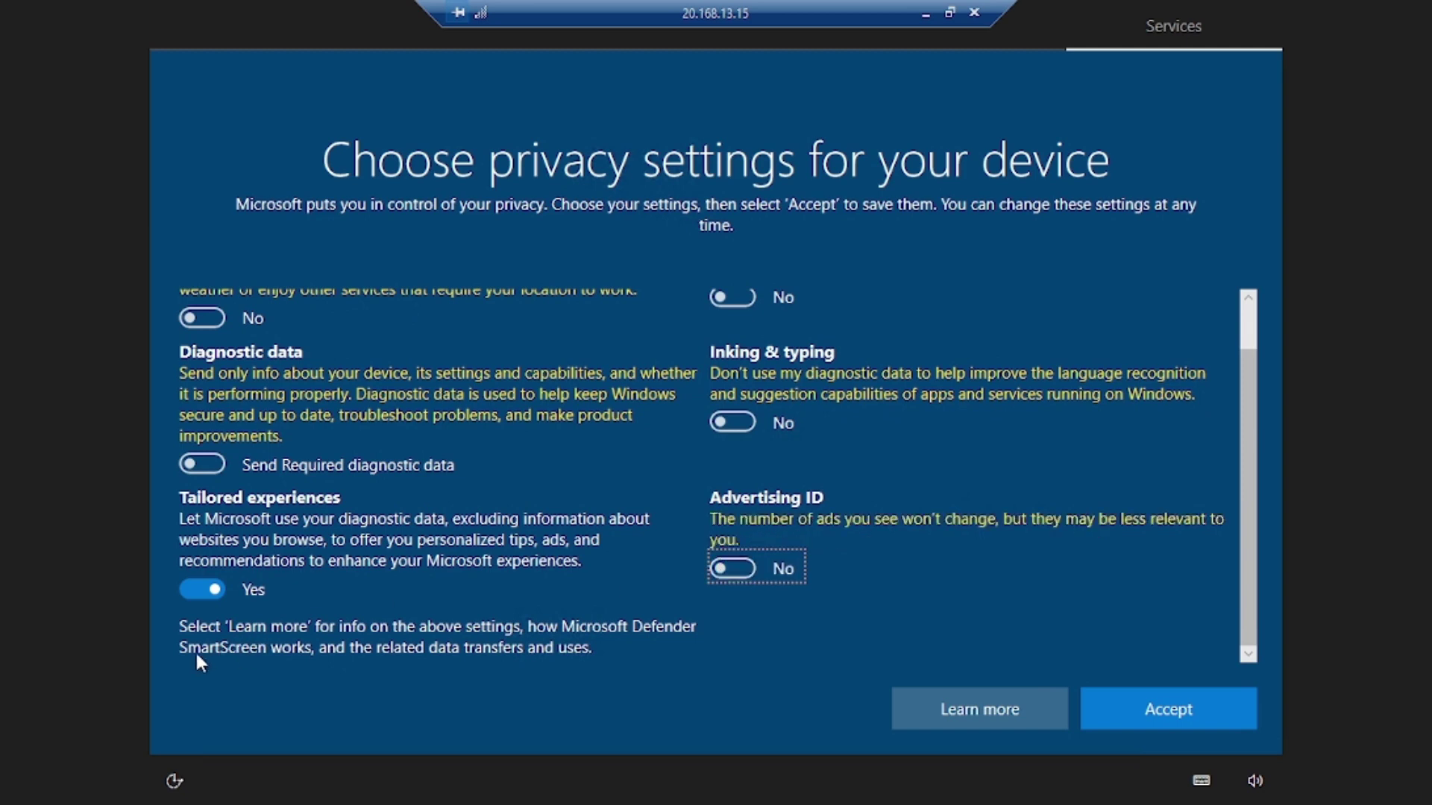
left_click(208, 589)
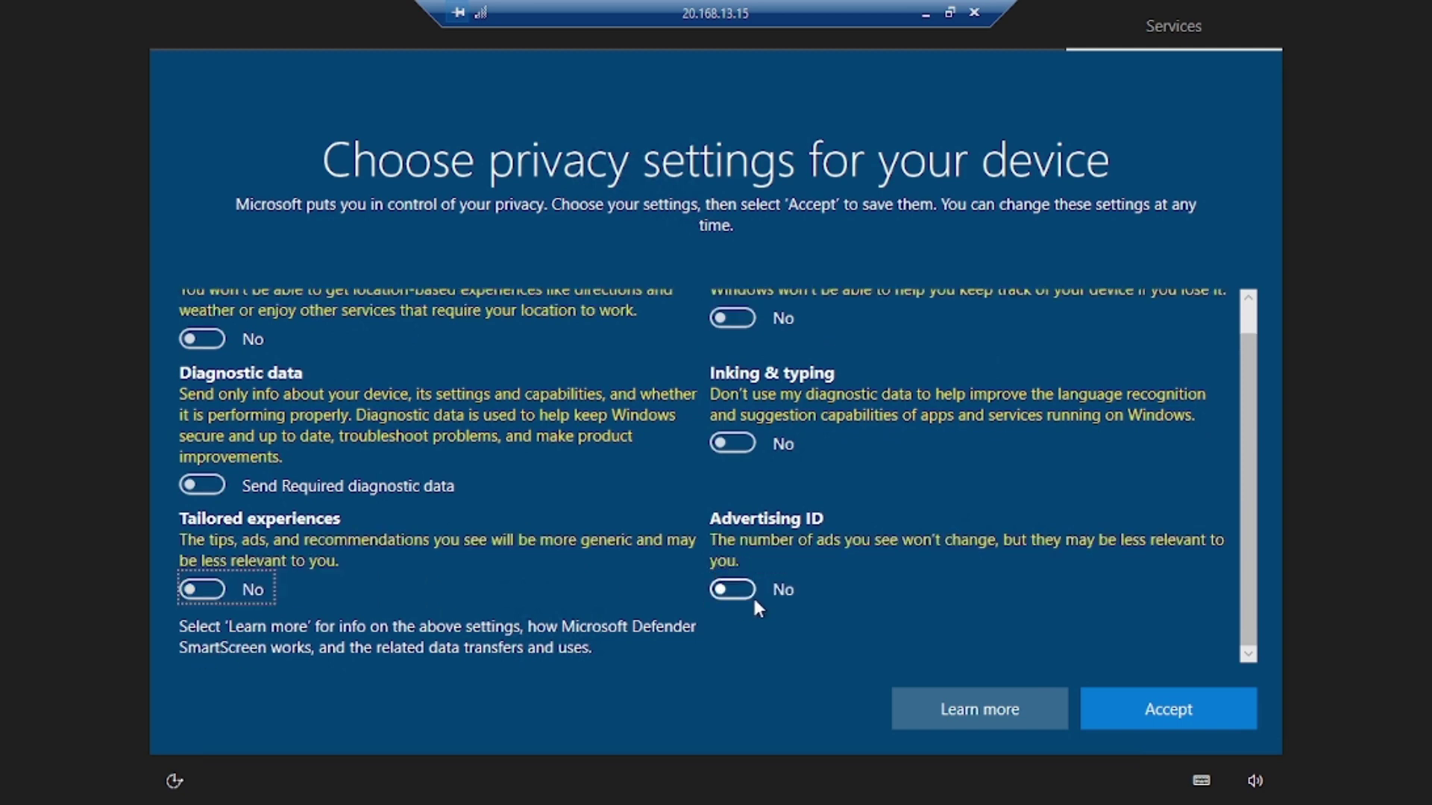
scroll(753, 595, "up", 1)
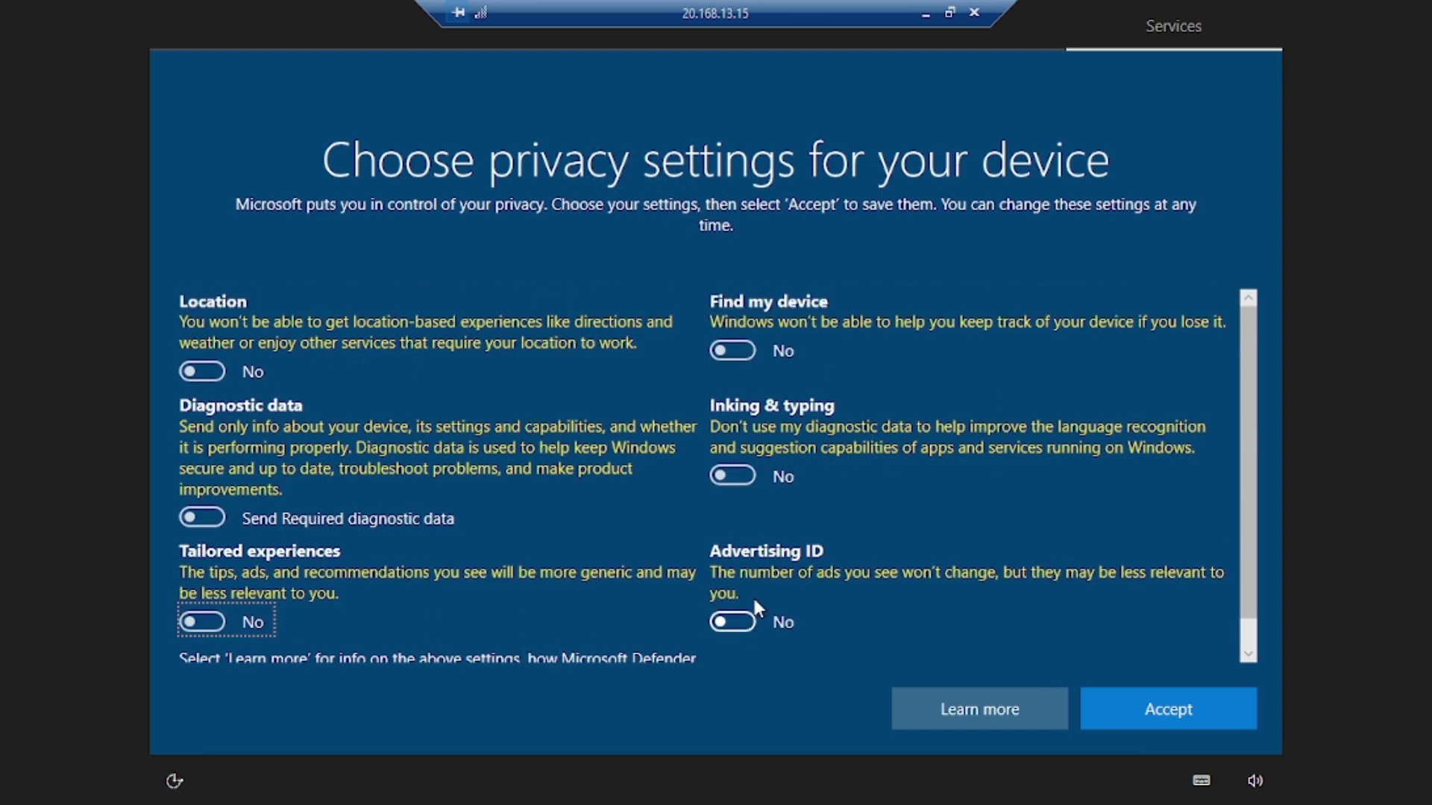
left_click(1145, 705)
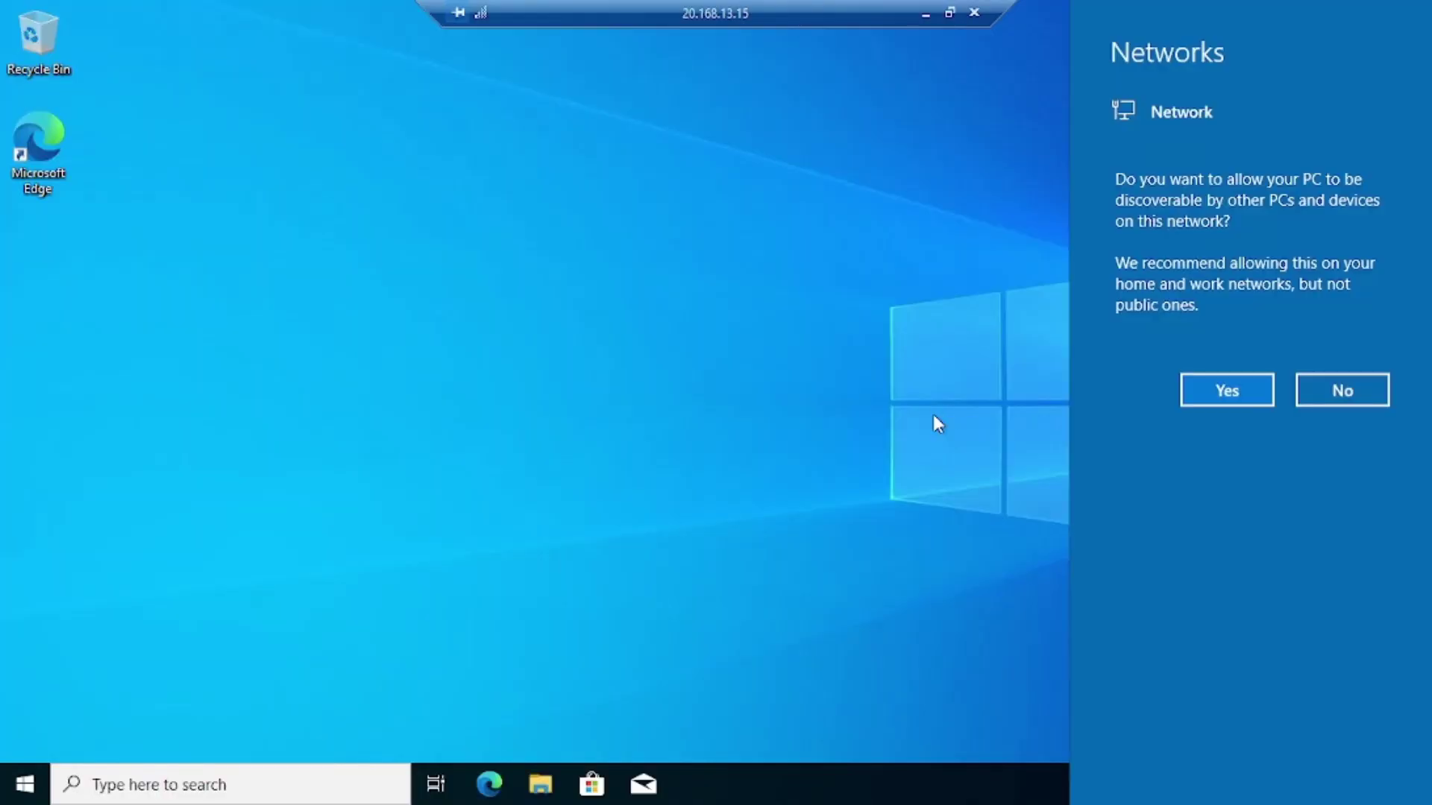
left_click(1229, 393)
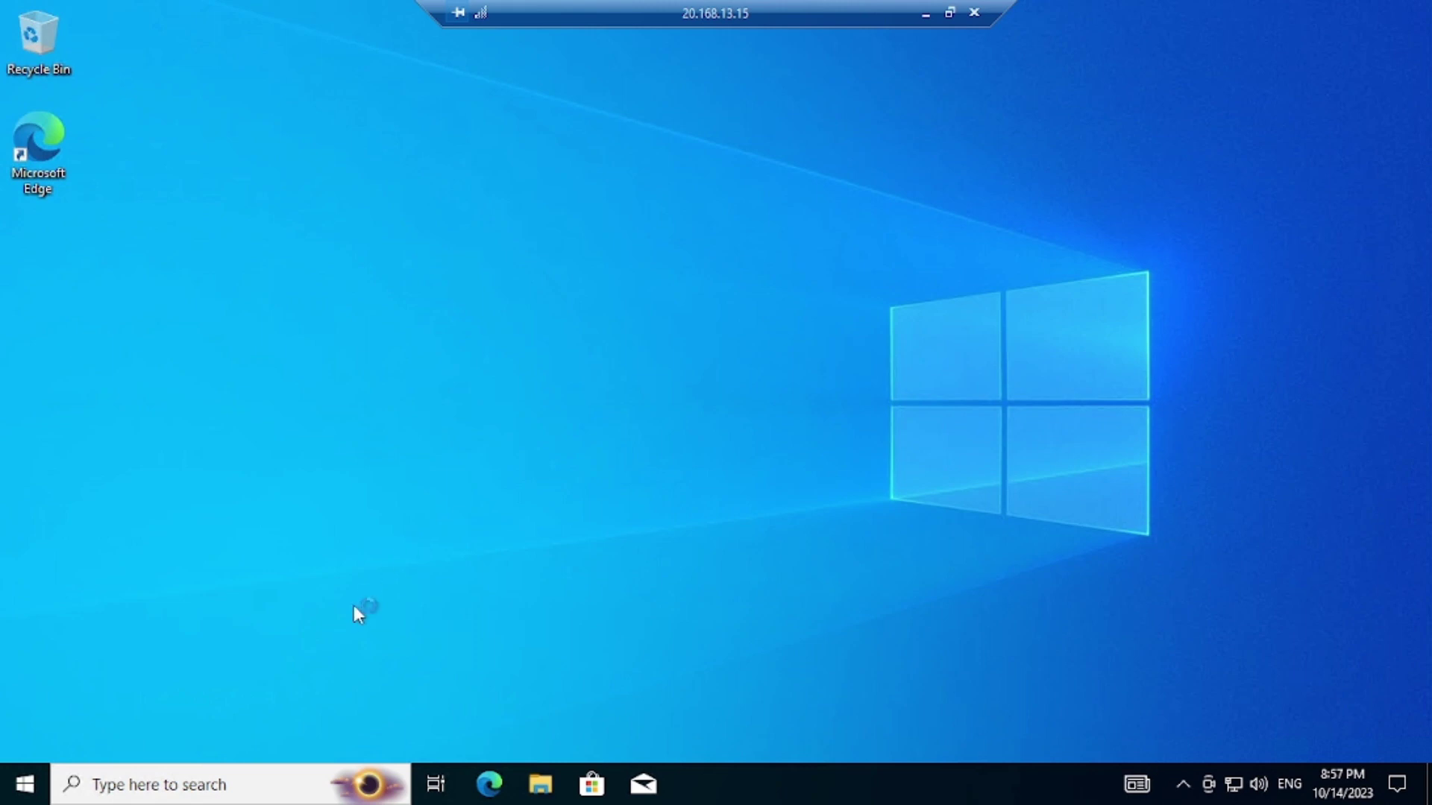
Step: Launch Event Viewer via an 'eve' search, maximise it, and open the Windows Logs > Security log
left_click(233, 784)
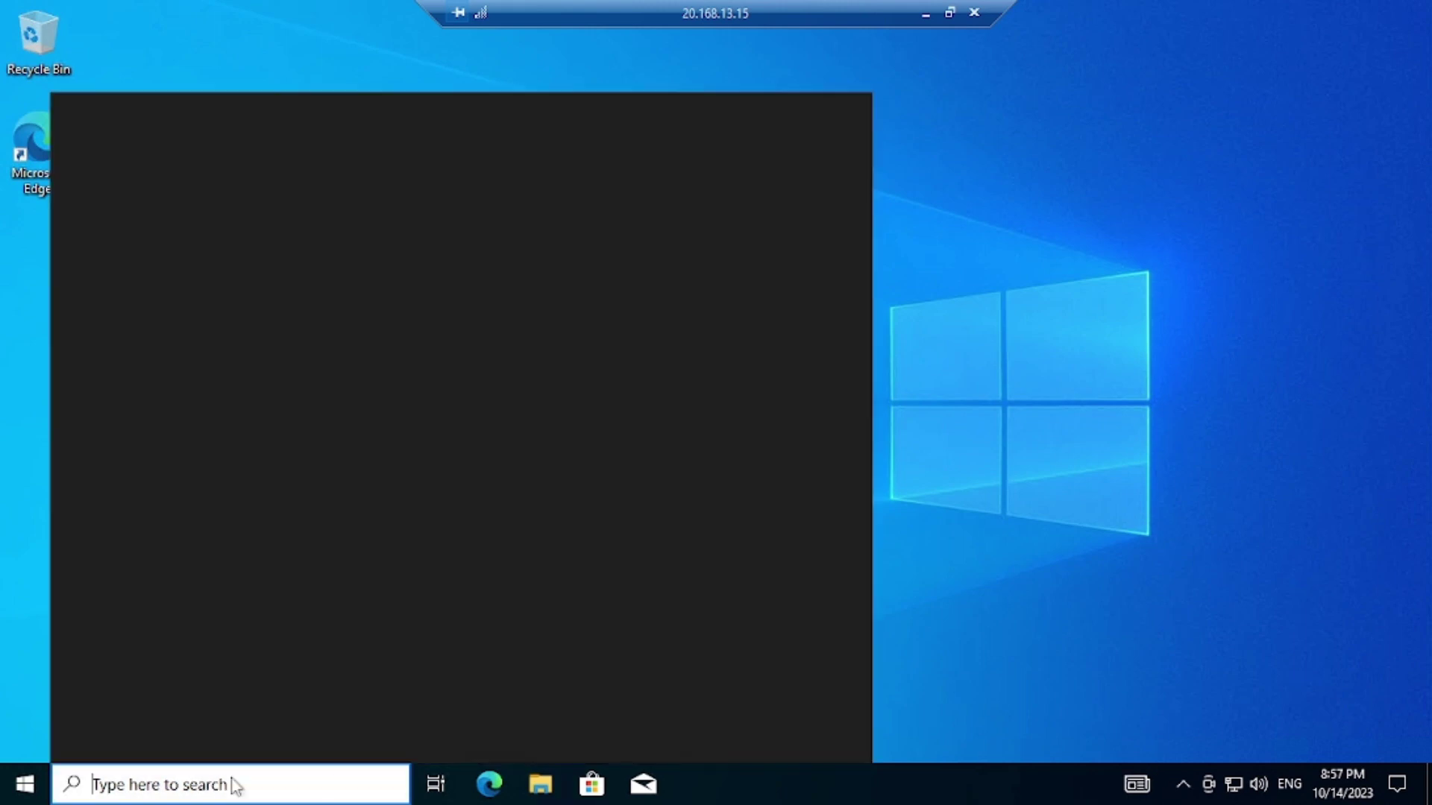
type("eve")
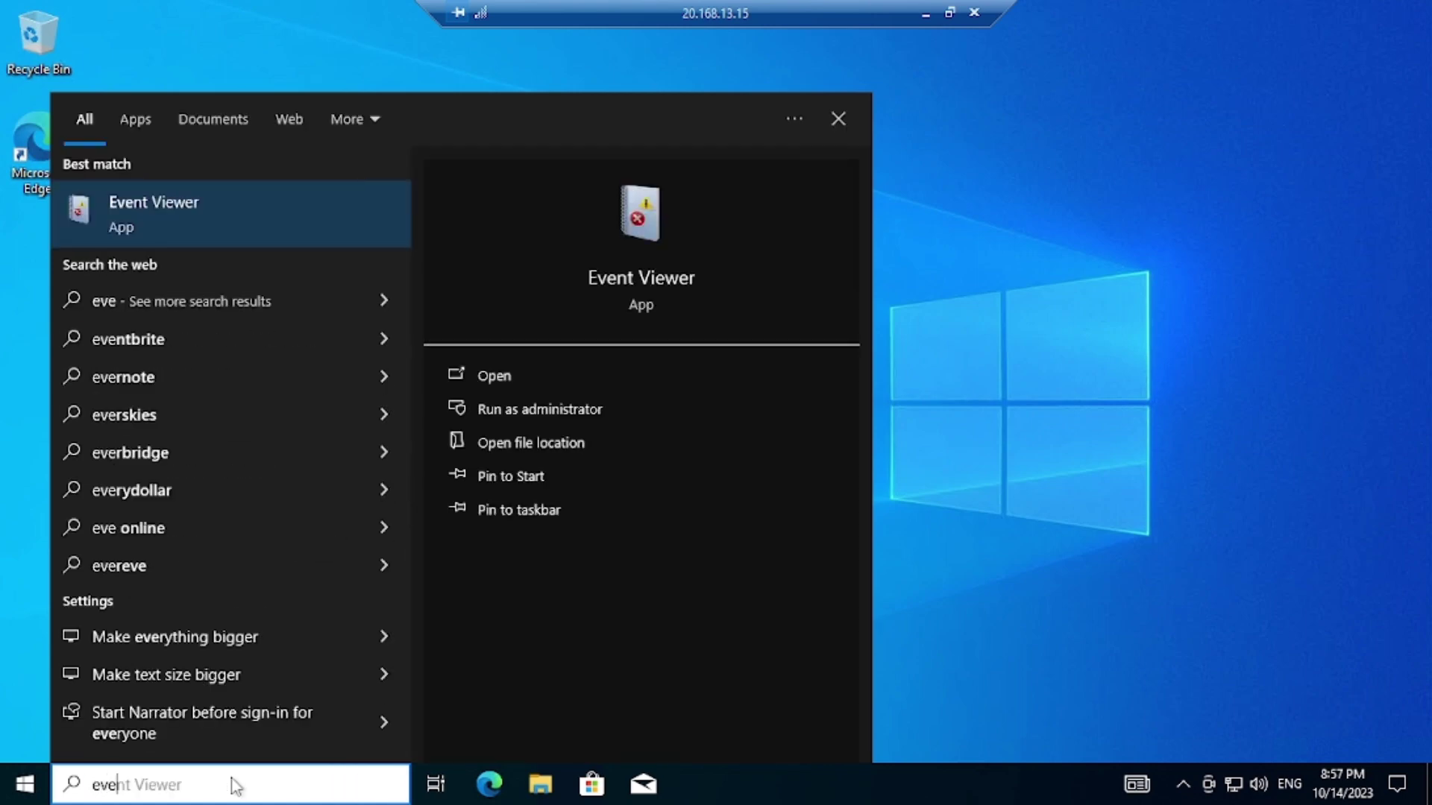
key("Escape")
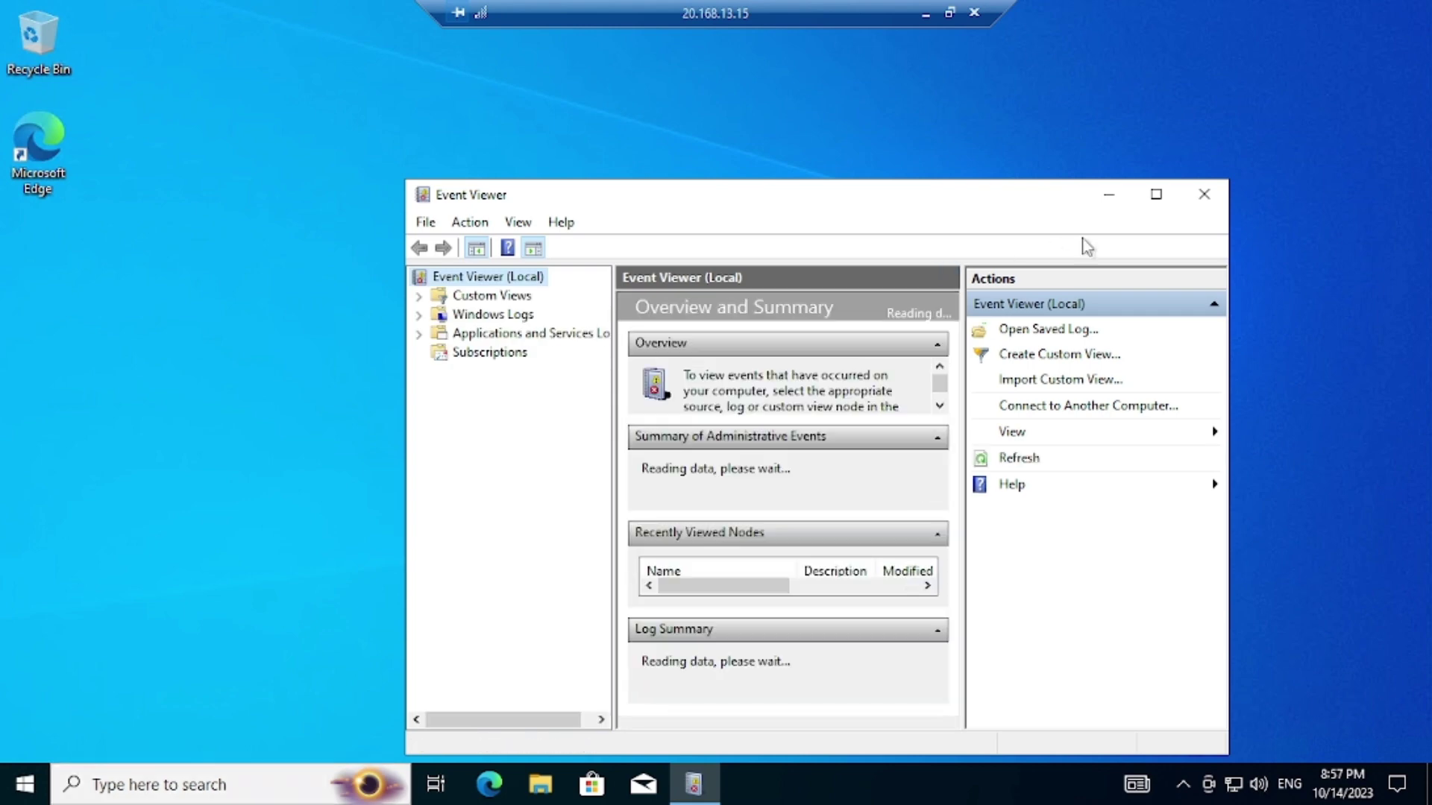
left_click(1155, 197)
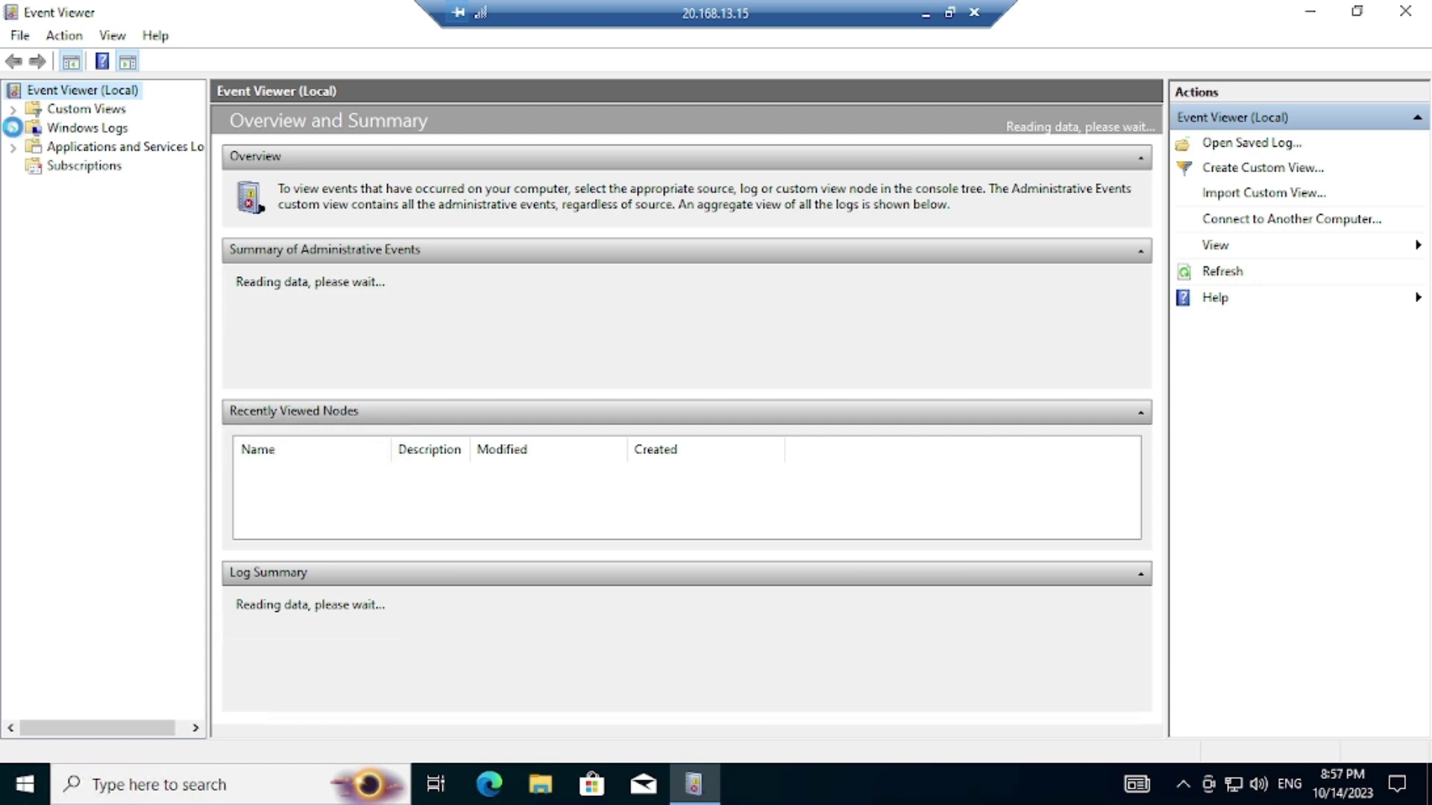
left_click(14, 128)
left_click(82, 167)
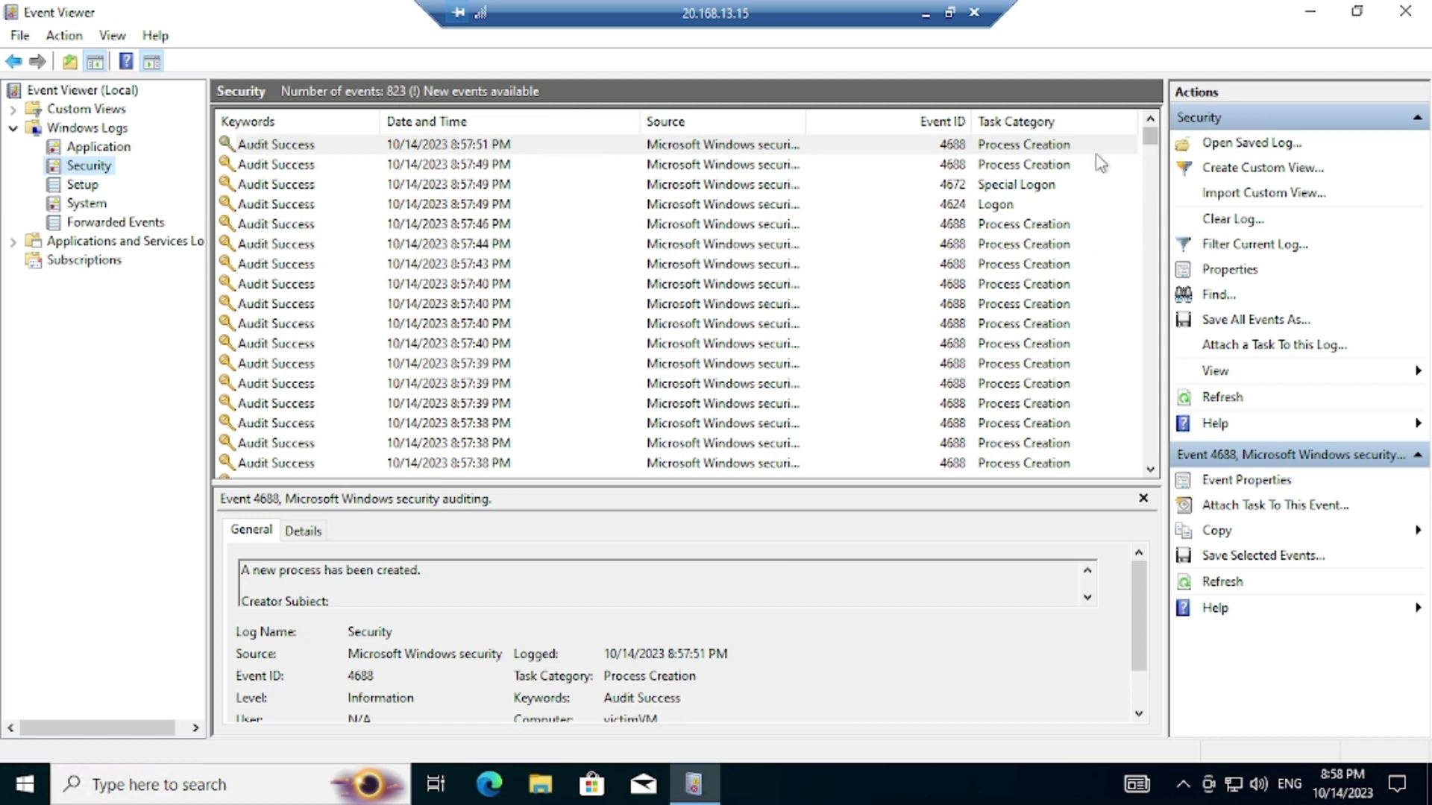
Step: Inspect a 4624 logon event's details and scroll the Security event list toward the oldest entries
left_click(289, 205)
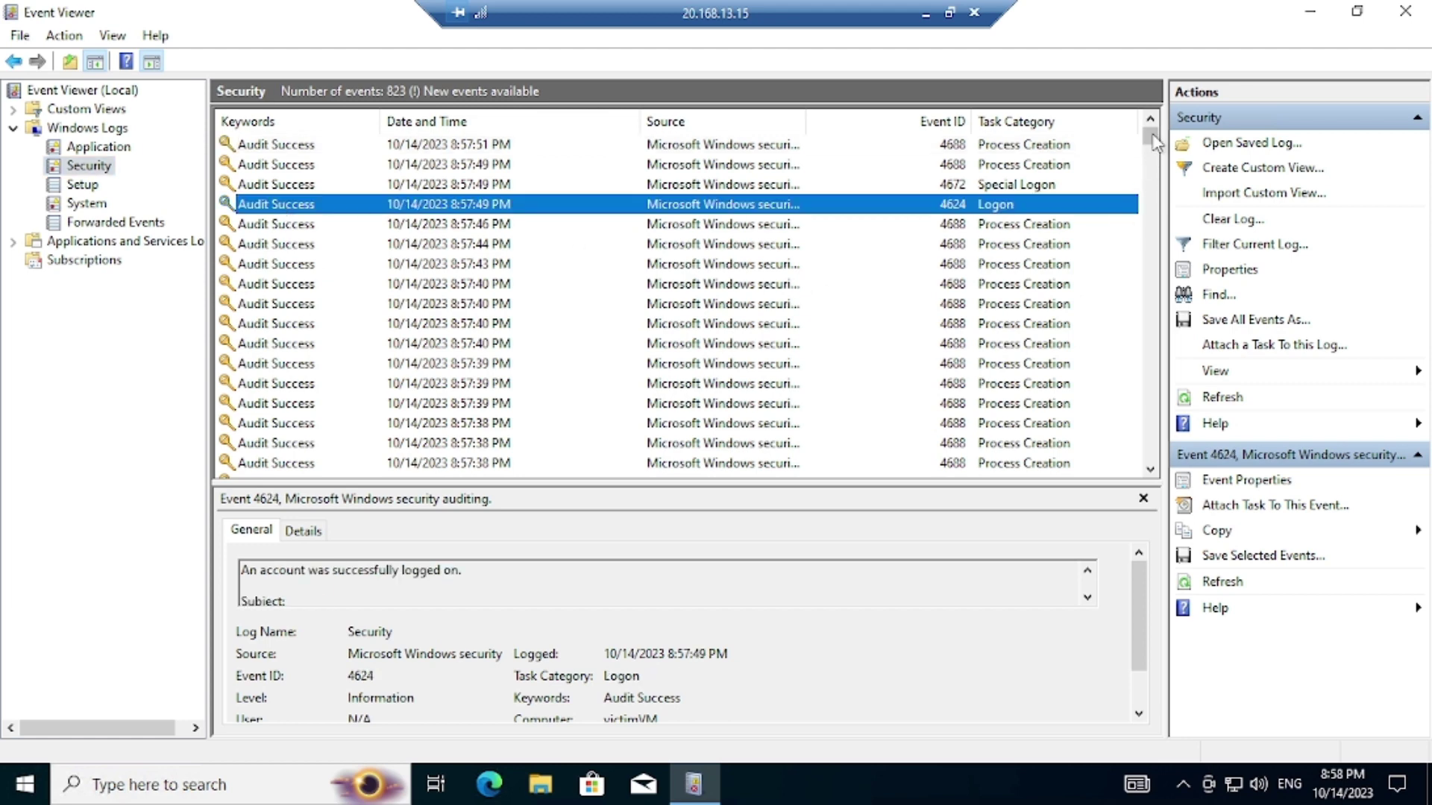
left_click_drag(1154, 148, 1155, 161)
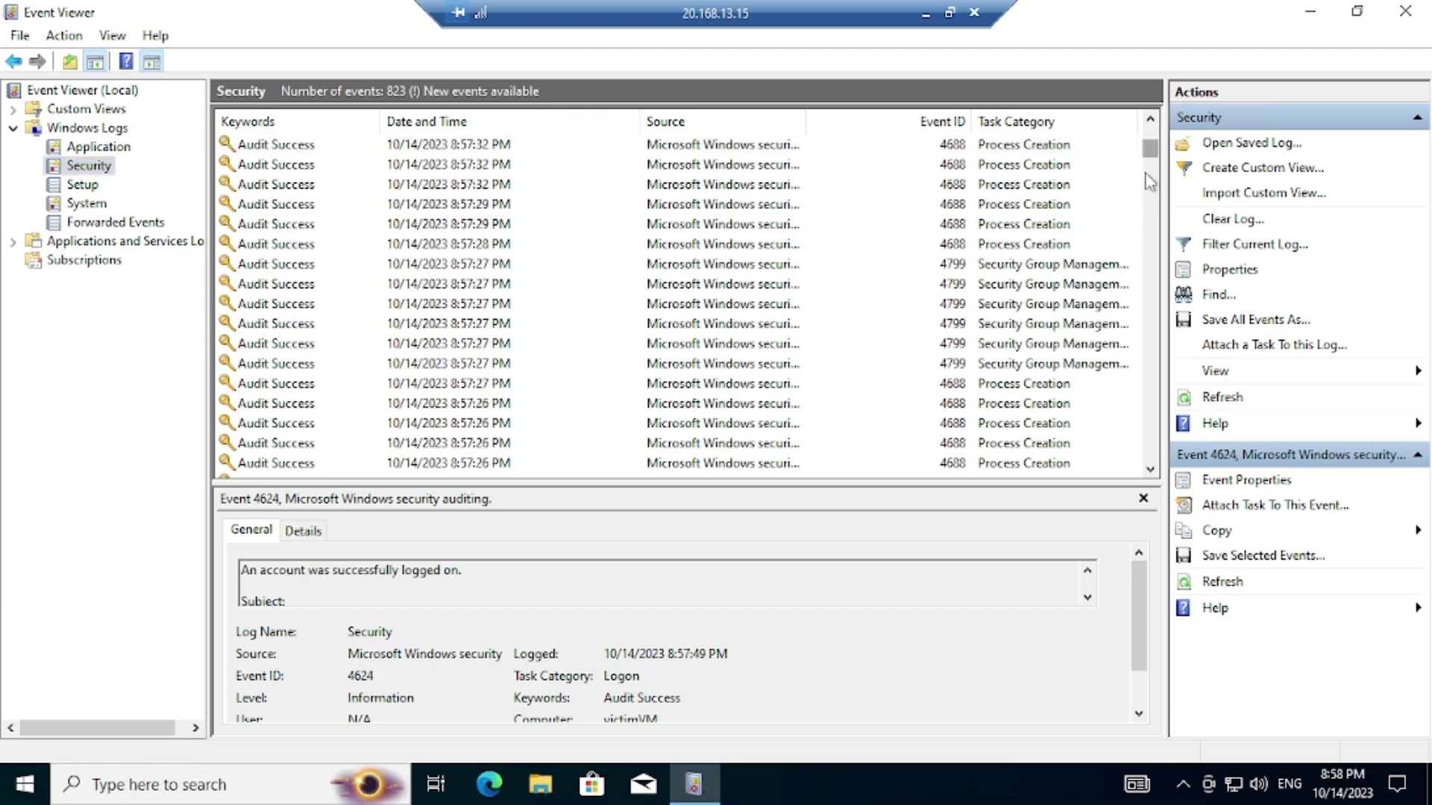
left_click(1150, 469)
left_click(1151, 469)
left_click_drag(1151, 471, 1151, 472)
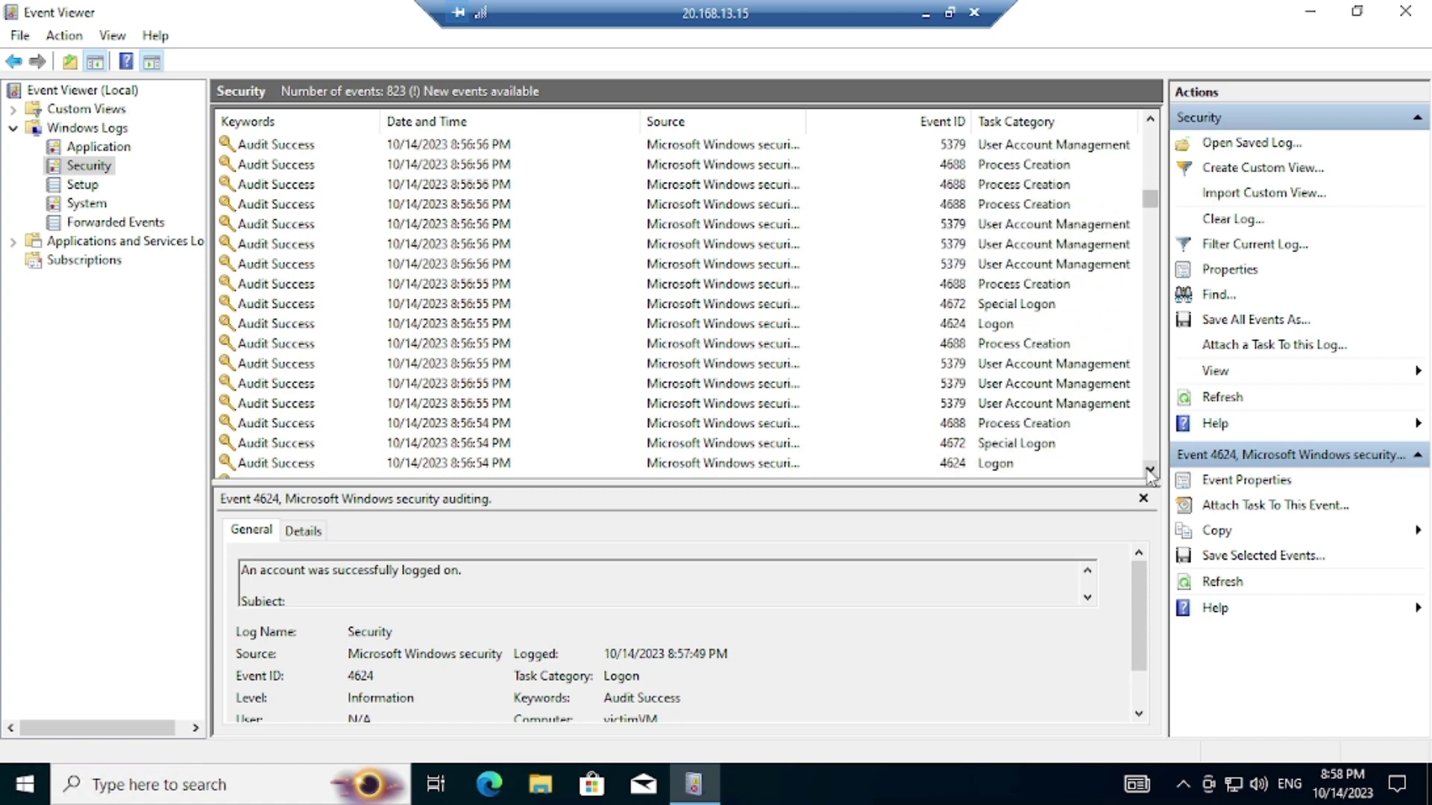
left_click(1151, 471)
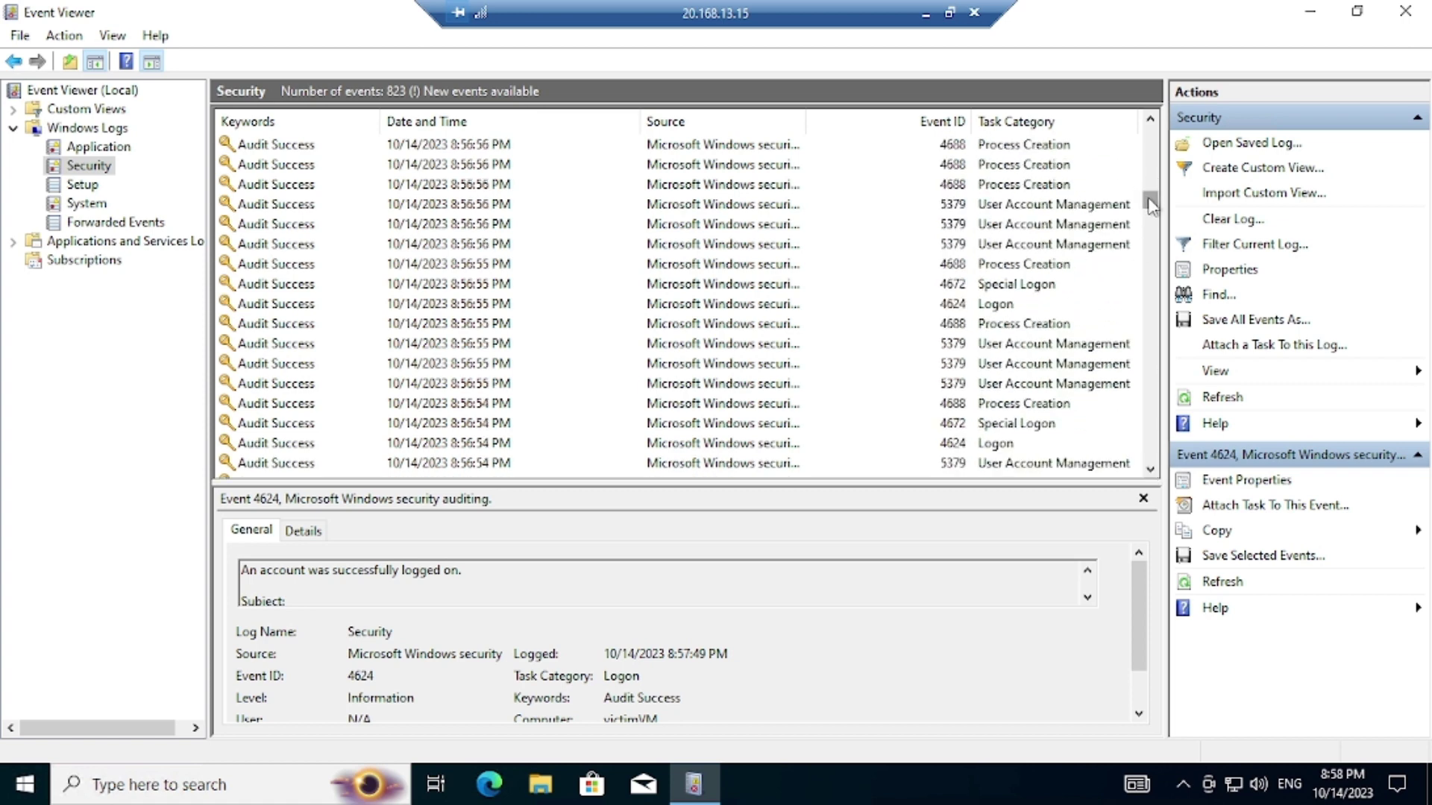
left_click_drag(1153, 220, 1153, 232)
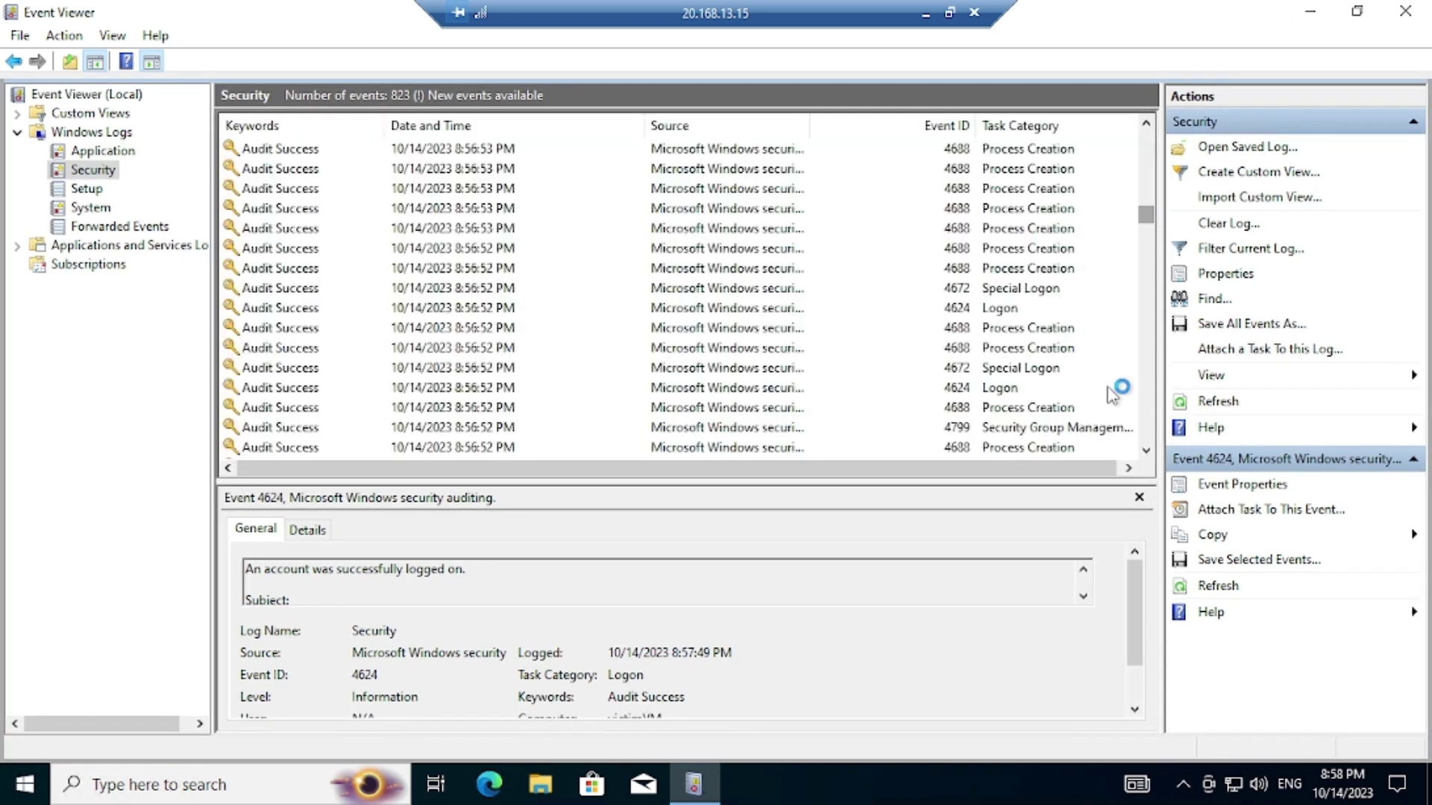
scroll(1028, 403, "down", 20)
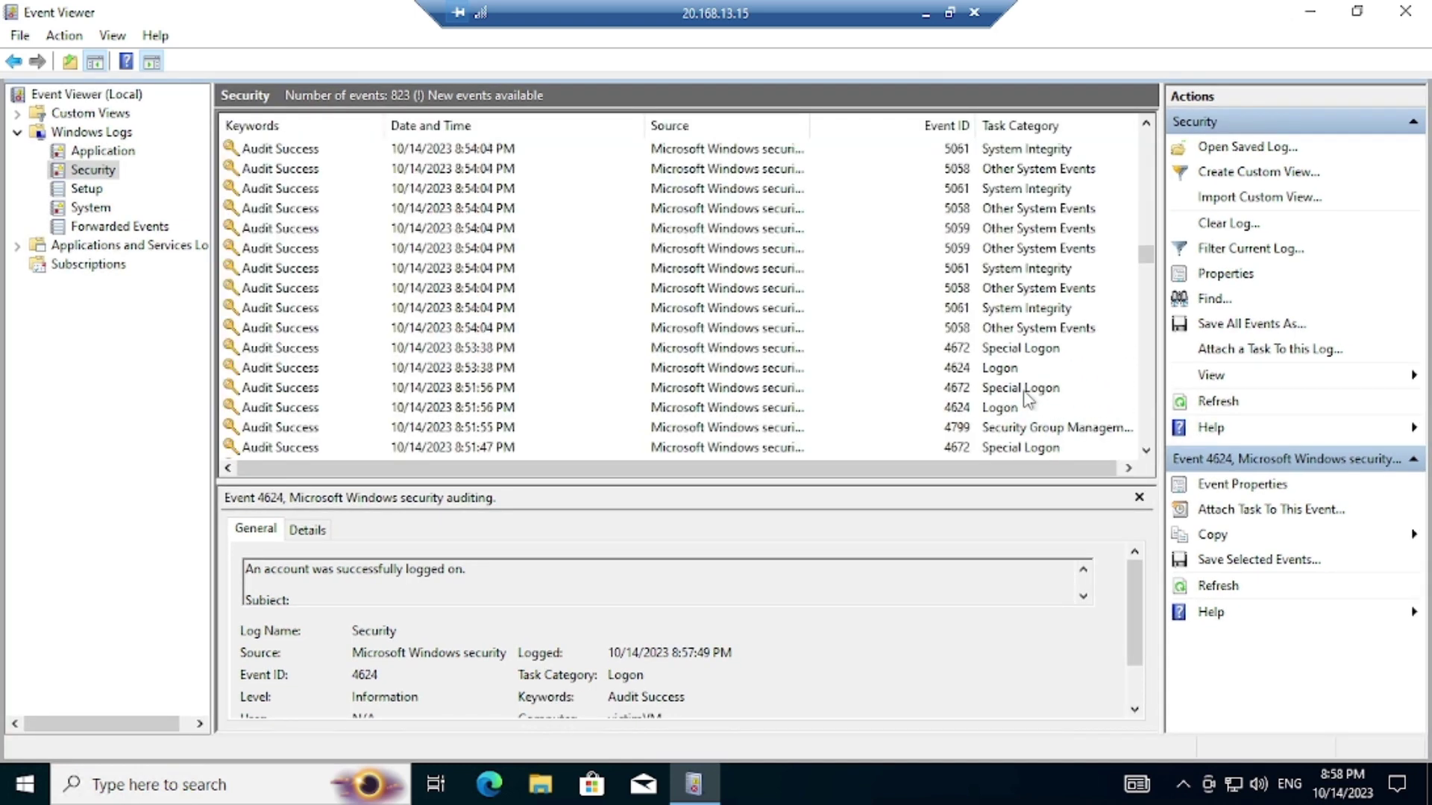
scroll(1028, 400, "down", 20)
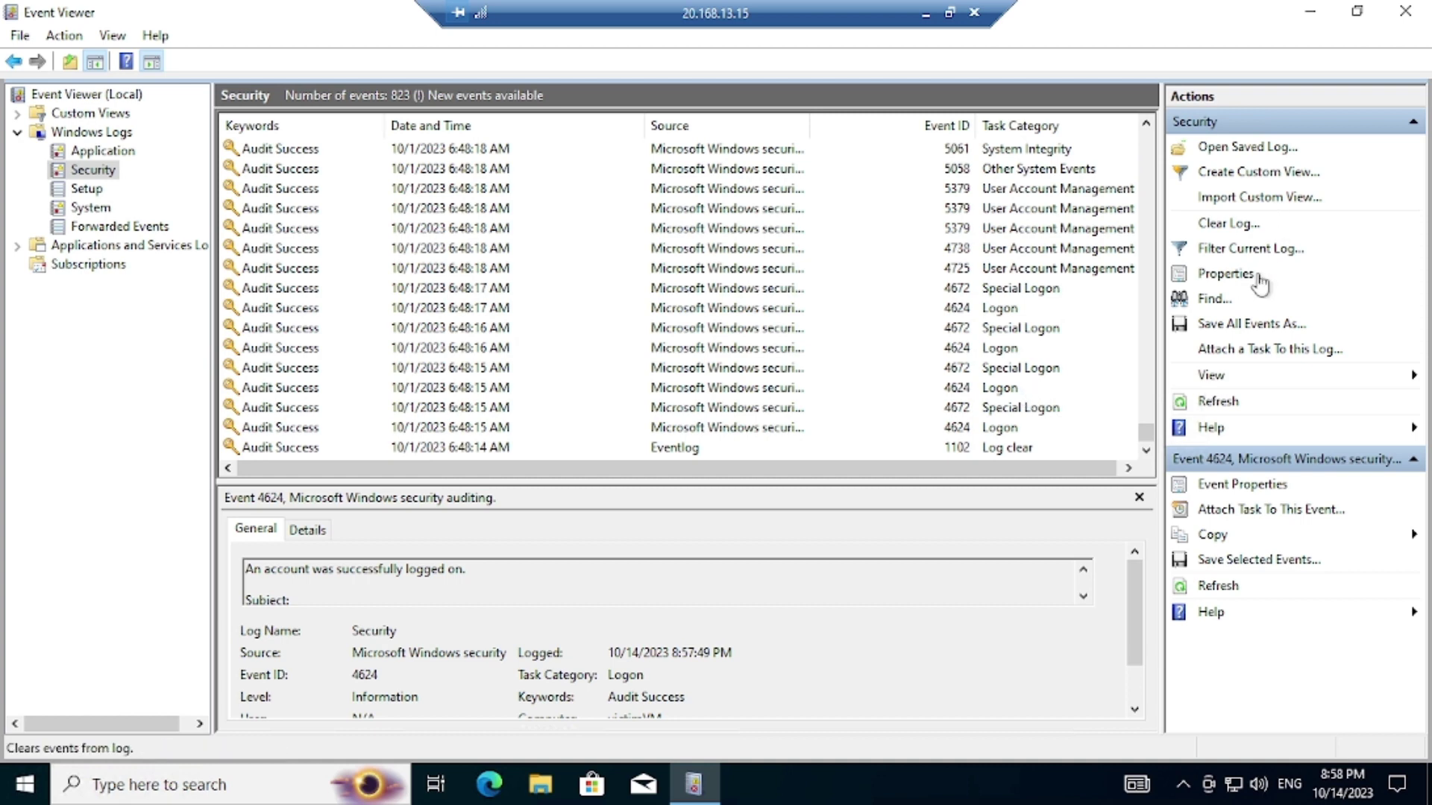
Step: Filter the Security log by Event ID 4625 and open the newest Audit Failure event's properties
left_click(1243, 249)
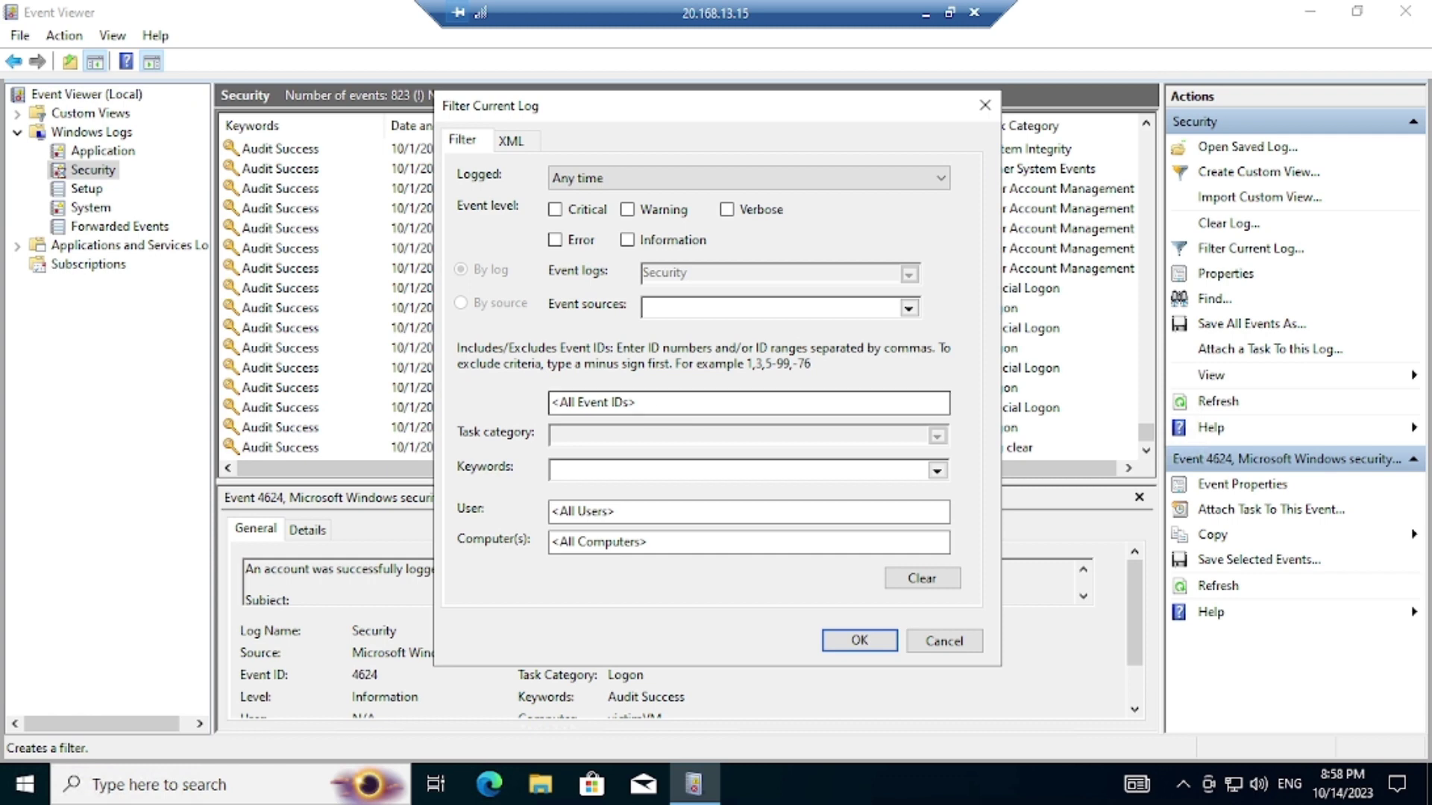
left_click(681, 409)
type("46125")
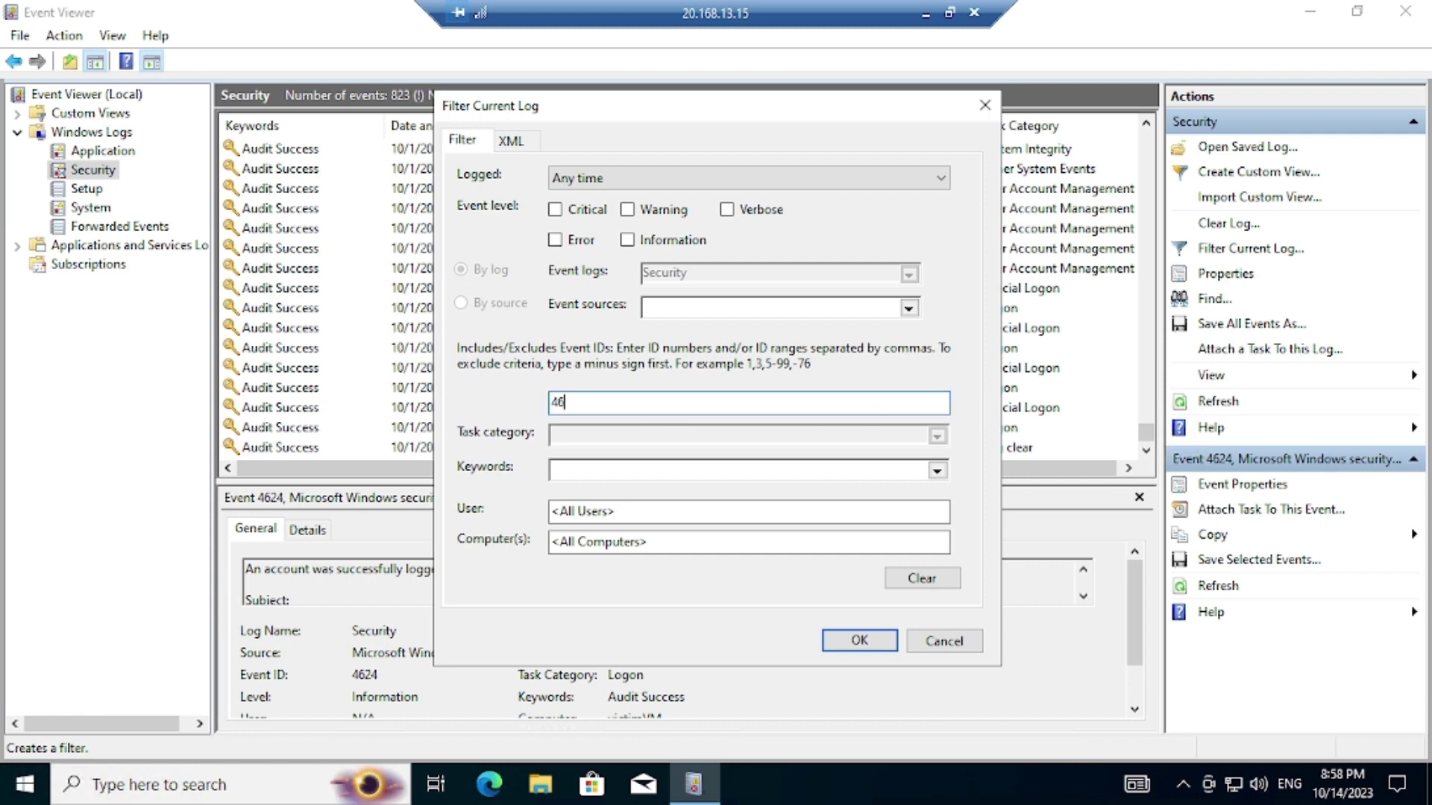
key("BackSpace")
key("BackSpace")
key("BackSpace")
type("25")
key("Return")
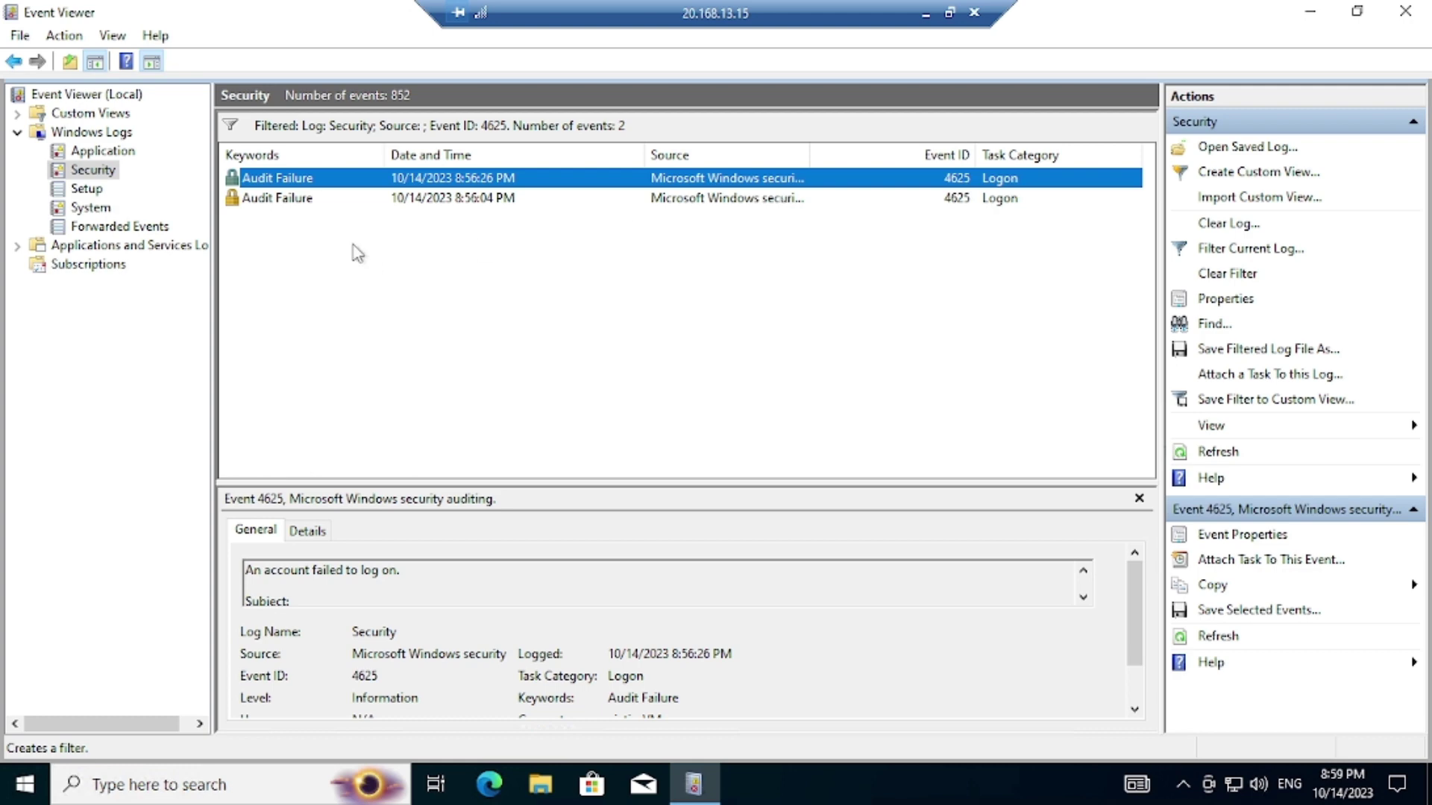
double_click(271, 180)
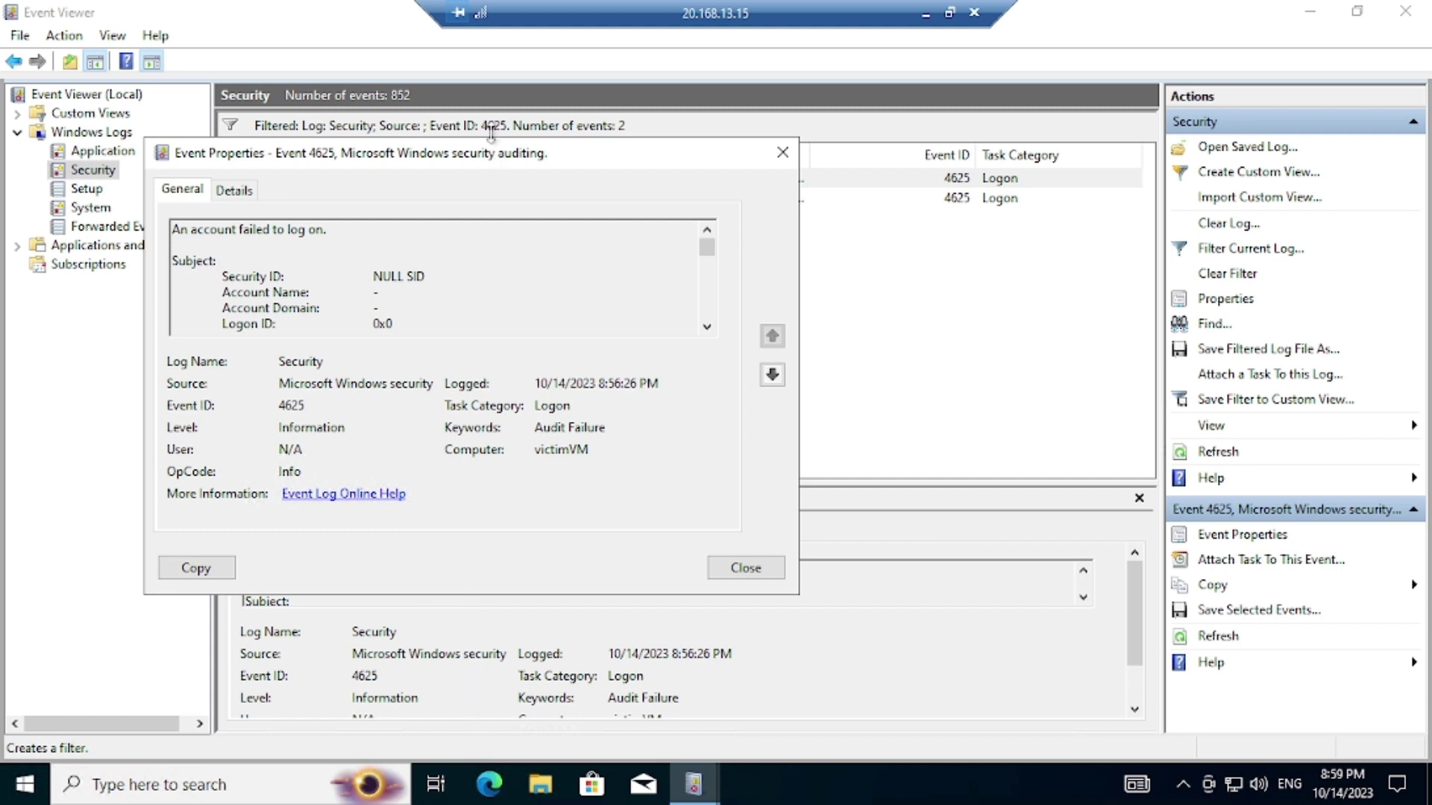
Step: Enlarge the event properties window and highlight the failed account name hacker2
left_click_drag(492, 138, 515, 3)
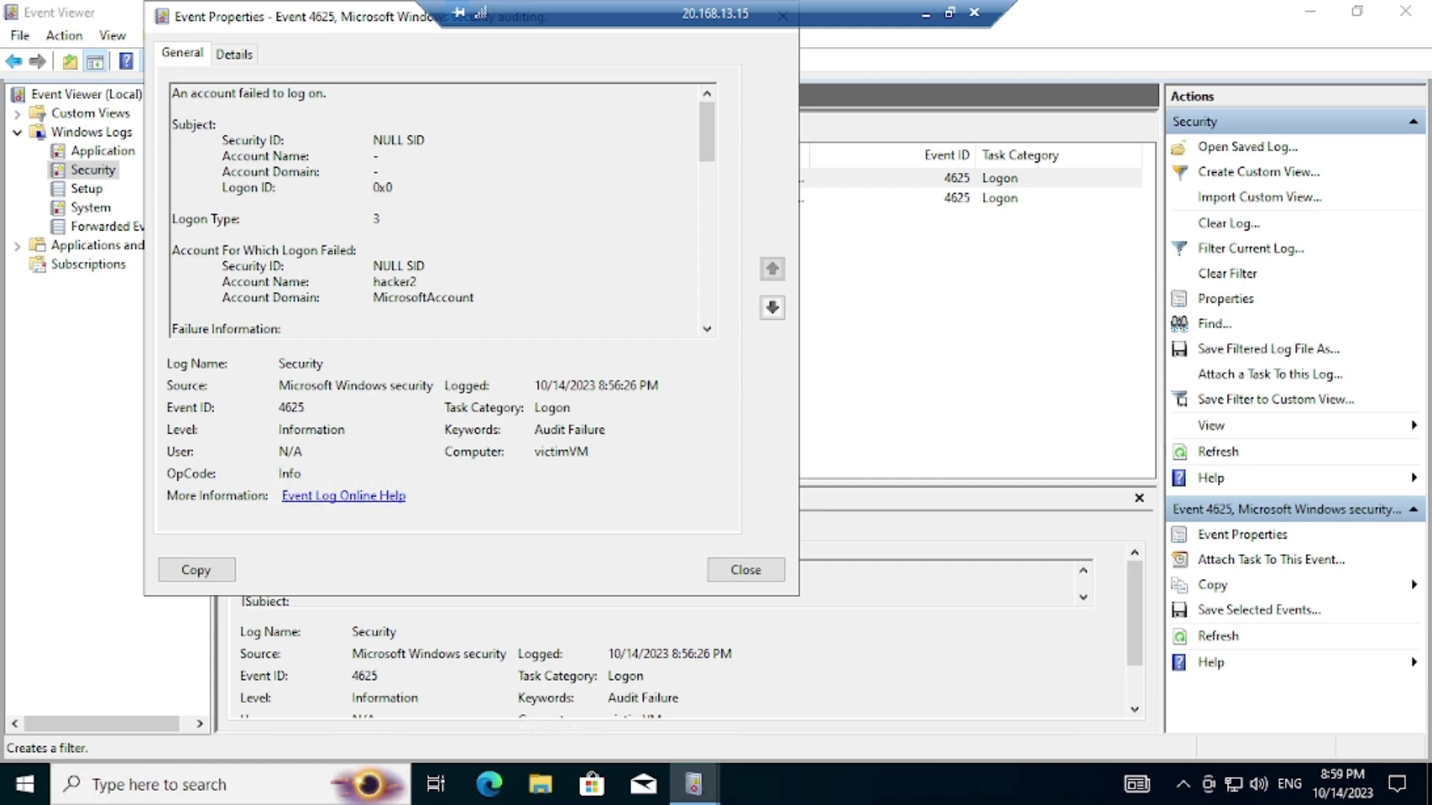
scroll(443, 212, "down", 9)
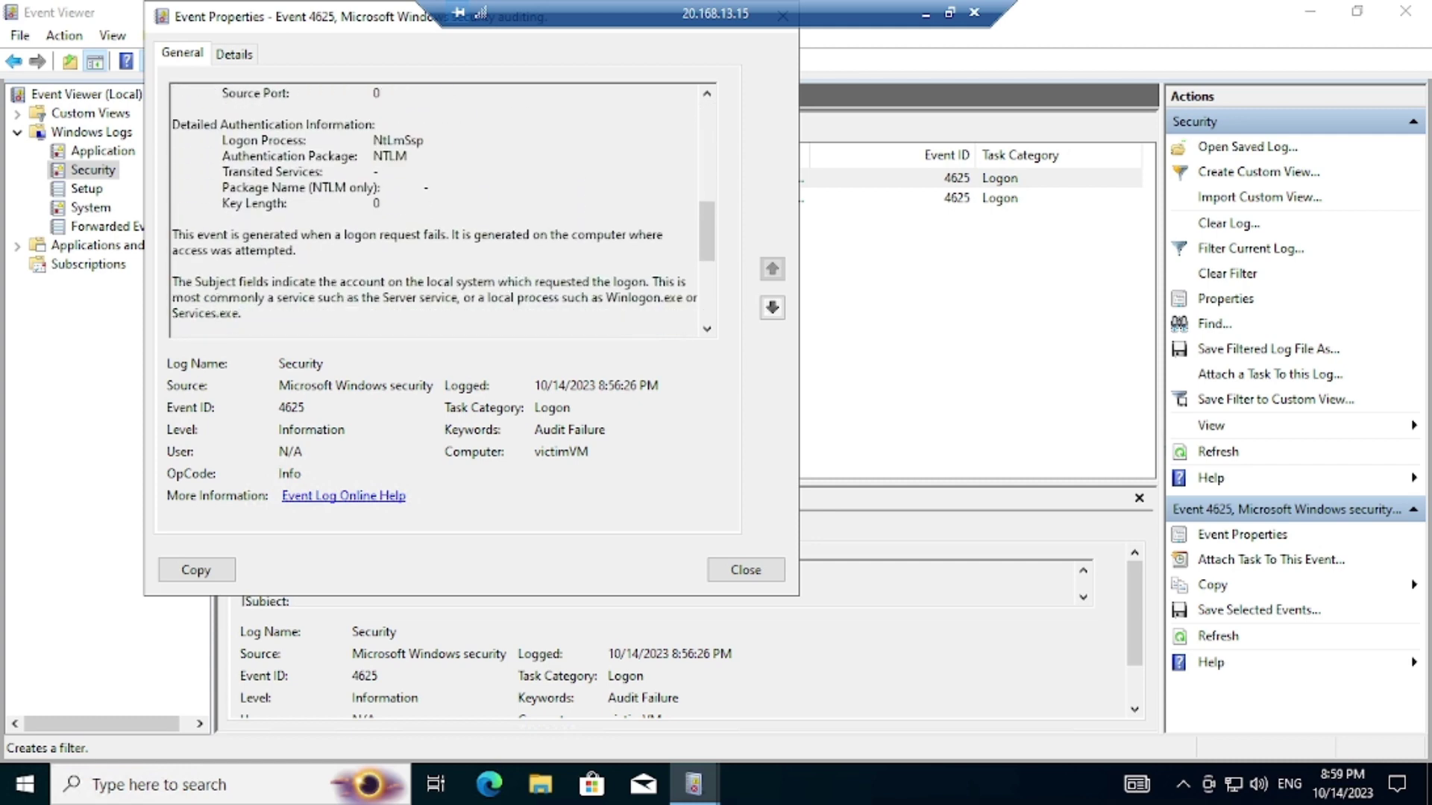
scroll(443, 212, "up", 8)
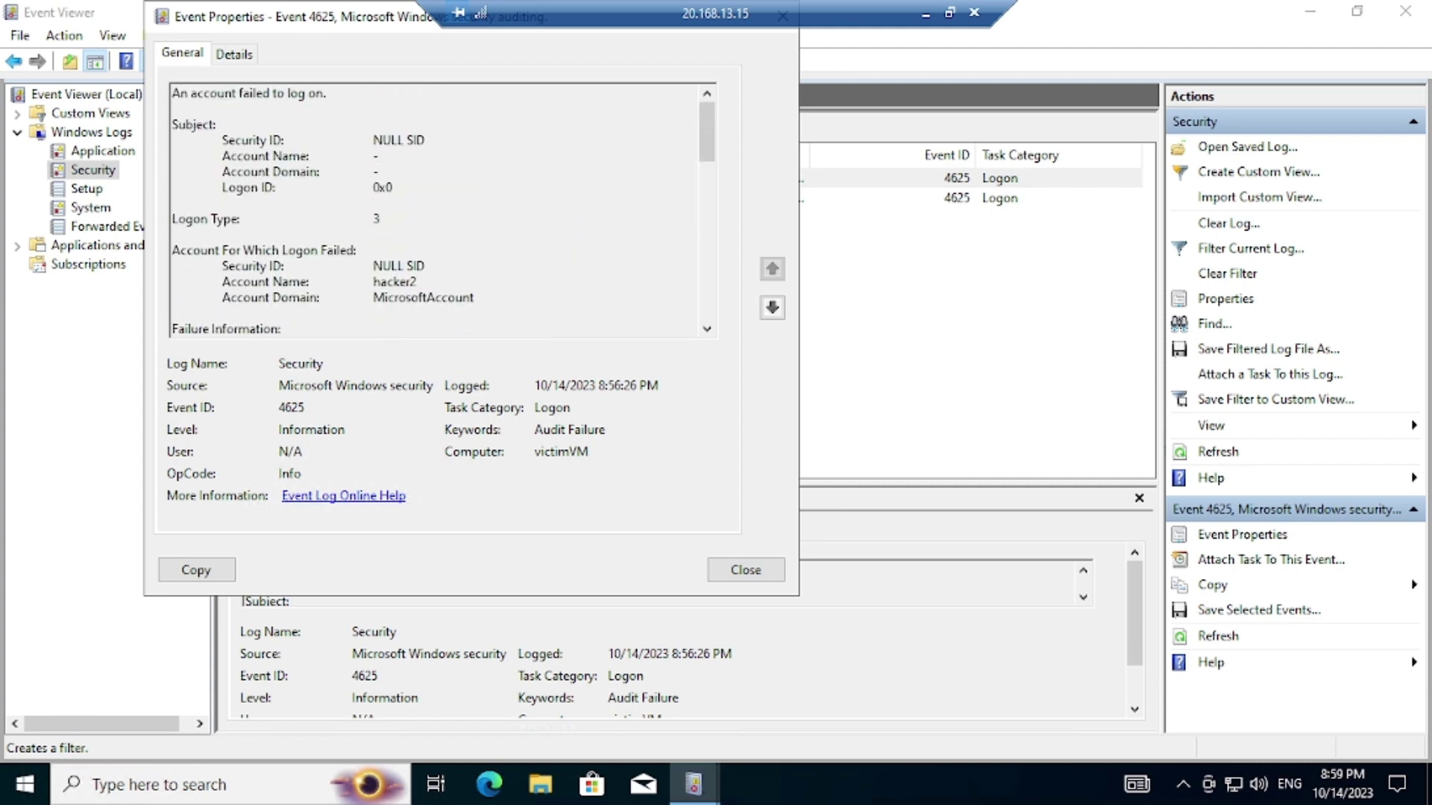
scroll(443, 211, "down", 3)
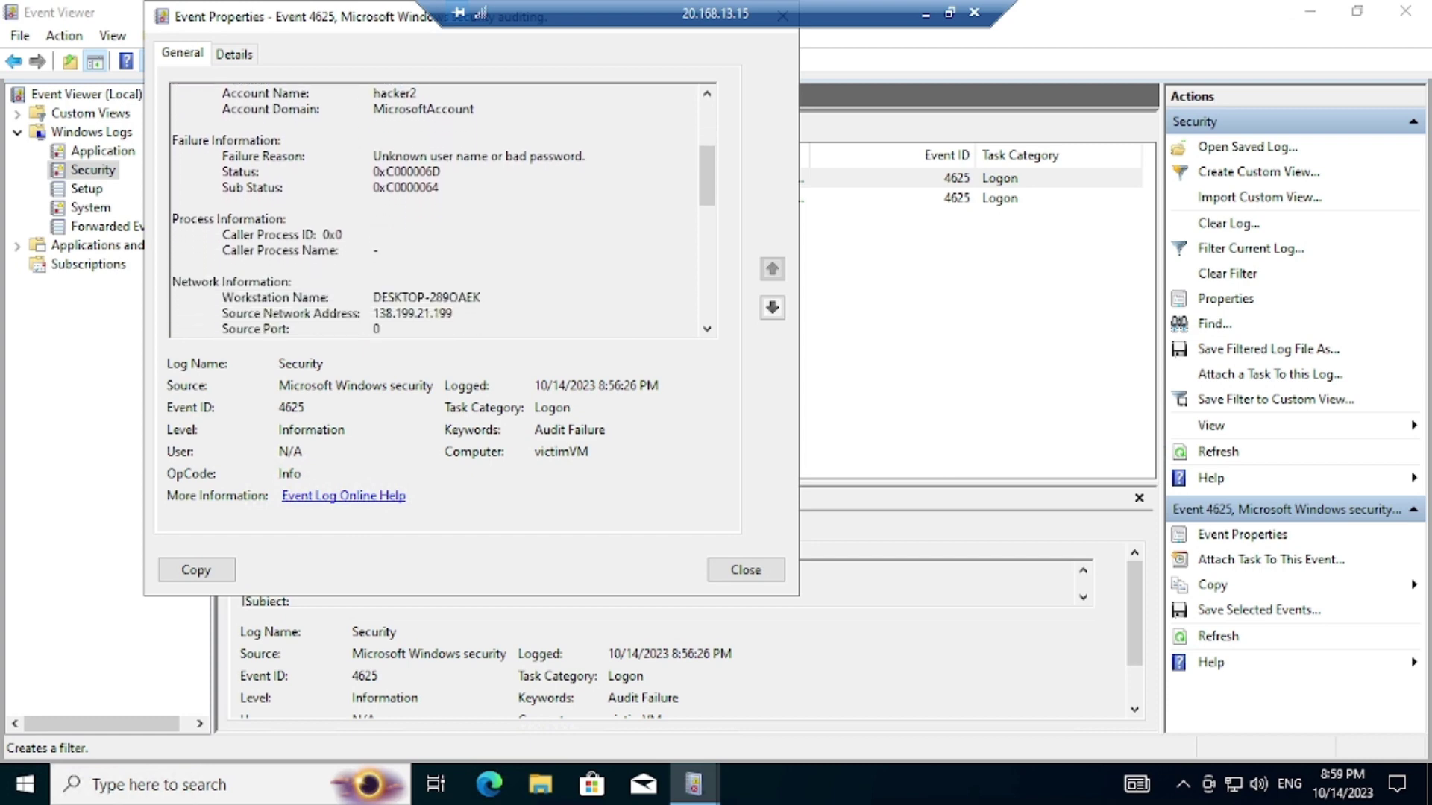
scroll(443, 211, "down", 2)
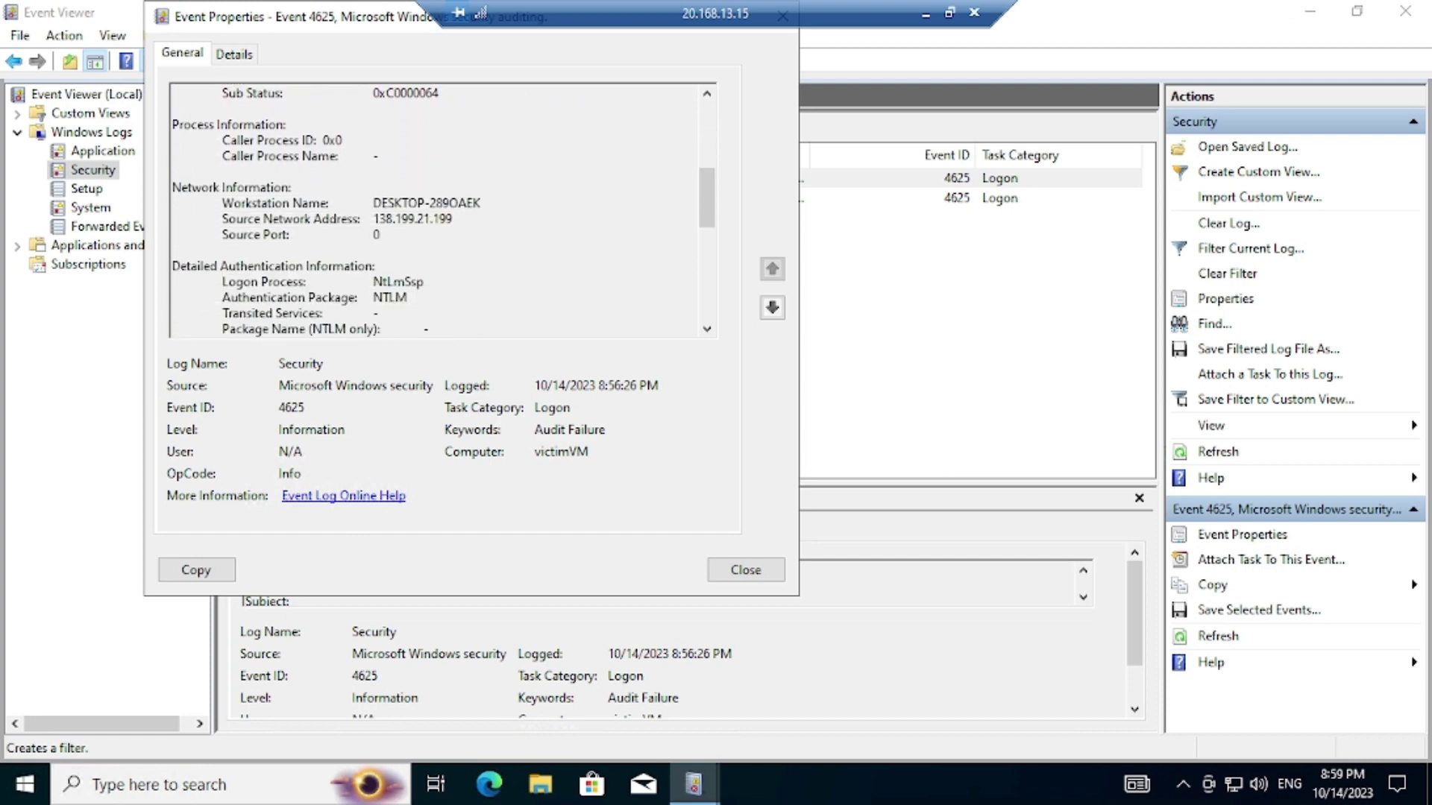
scroll(443, 211, "up", 6)
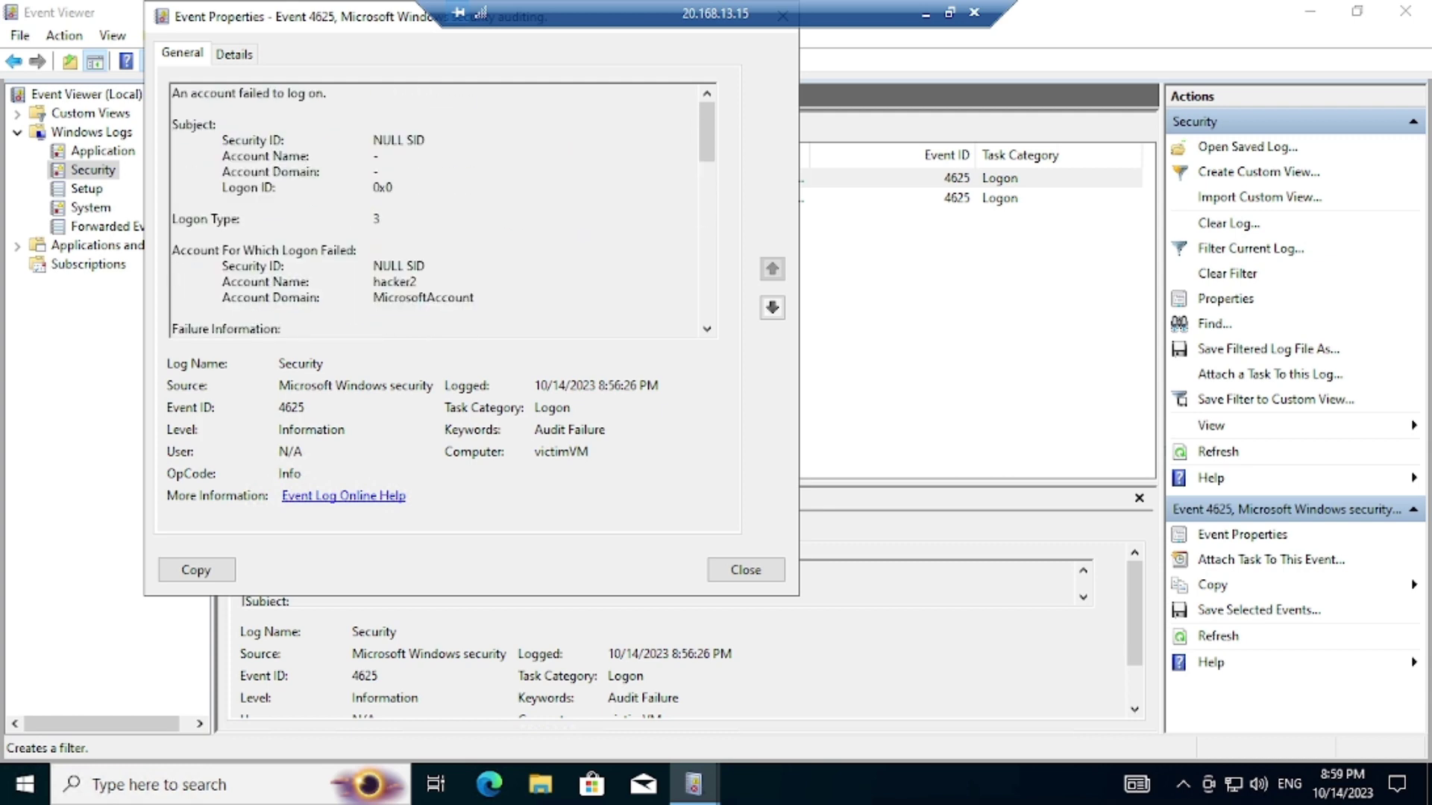
left_click_drag(222, 281, 416, 282)
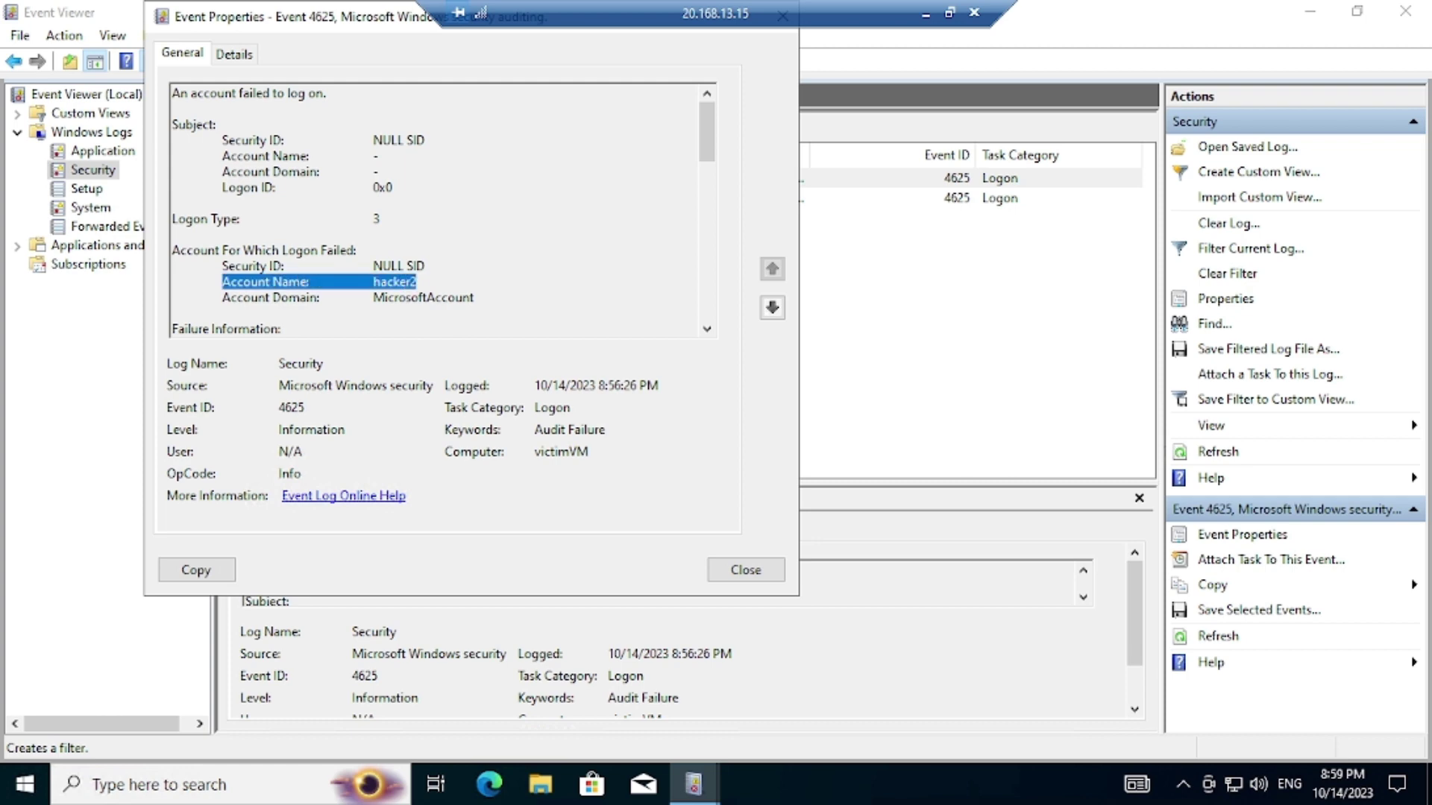
left_click(413, 281)
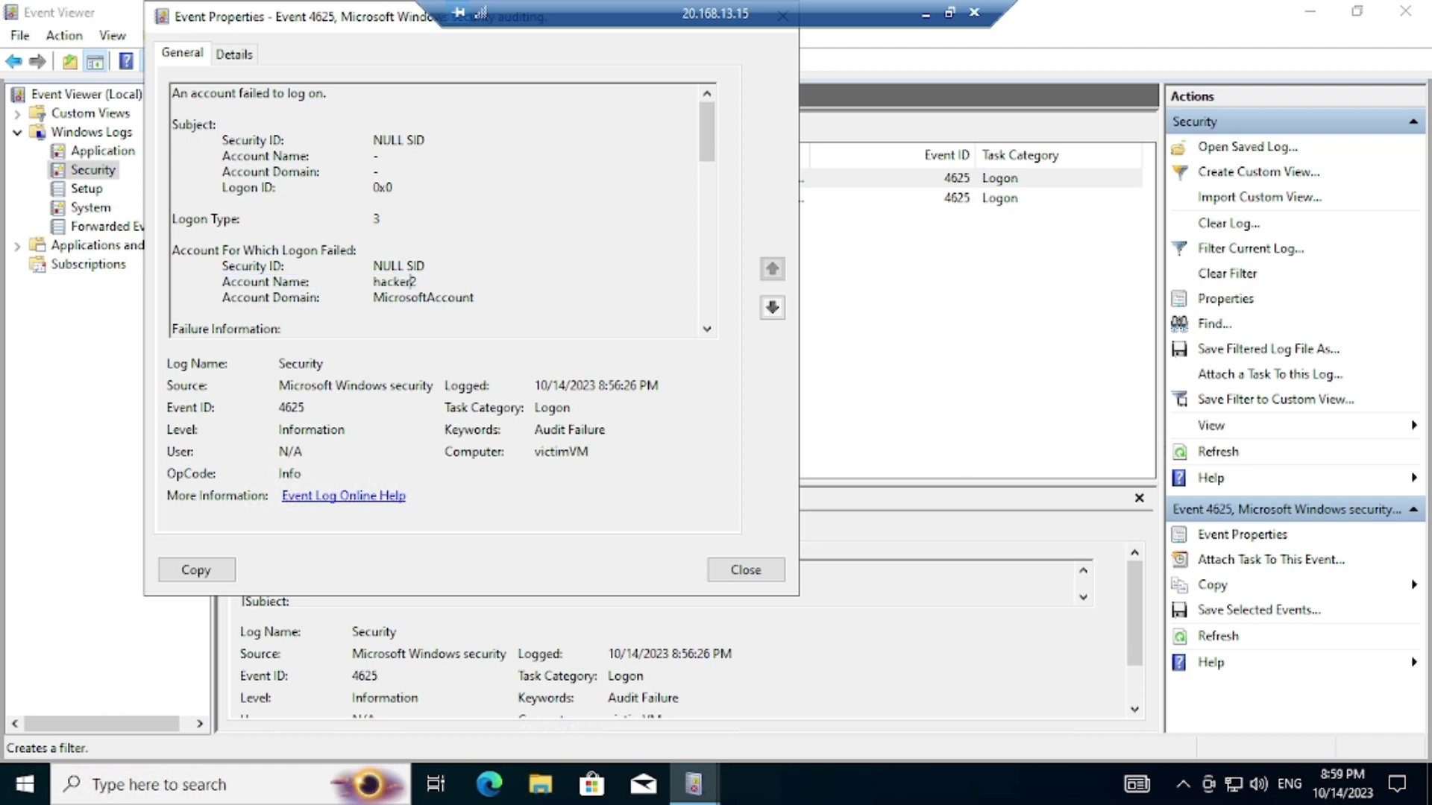
Step: Highlight the failure reason, workstation DESKTOP-289OAEK and source address 138.199.21.199, then minimise the session
scroll(413, 281, "down", 2)
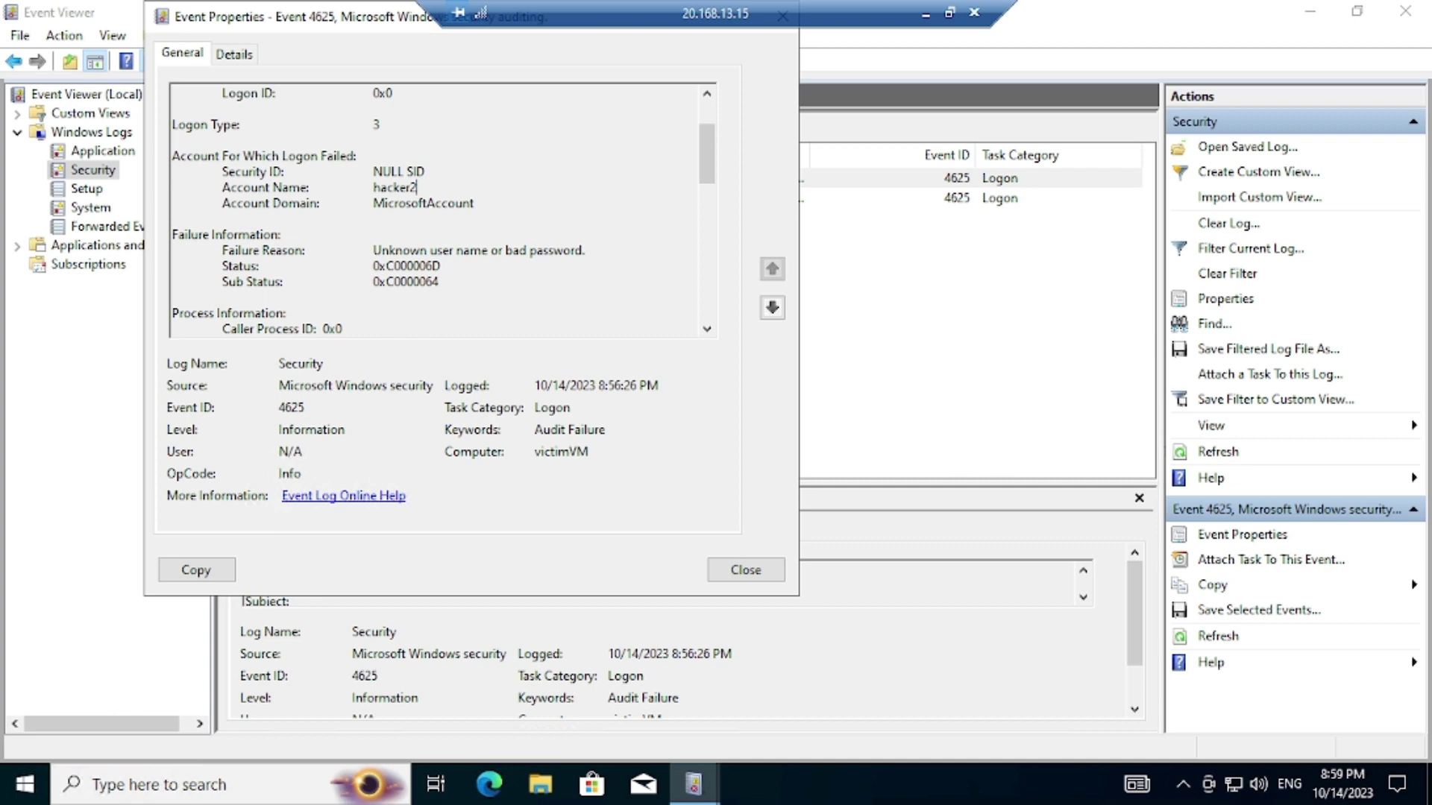
left_click_drag(222, 251, 429, 250)
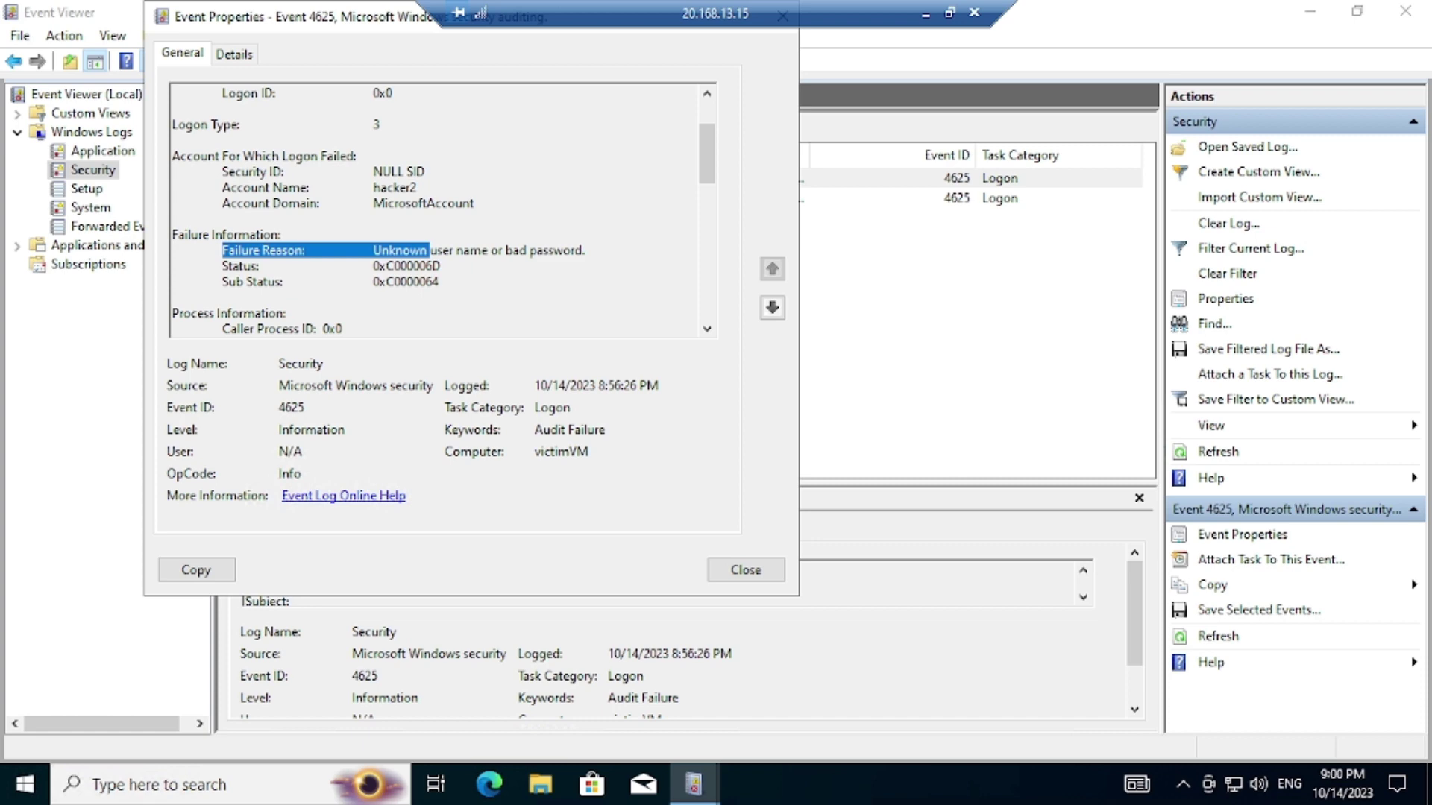
left_click_drag(708, 155, 710, 202)
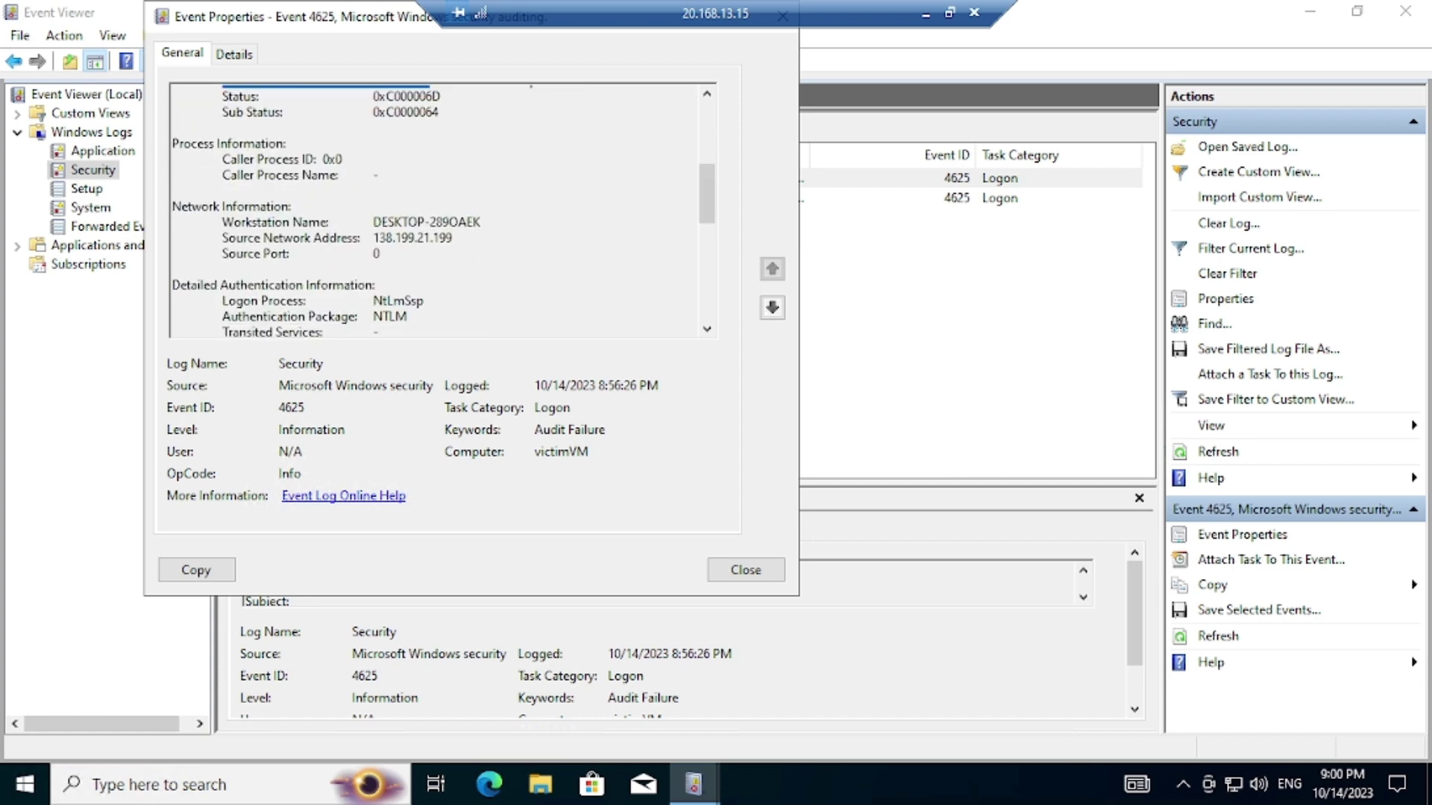
left_click_drag(372, 221, 481, 222)
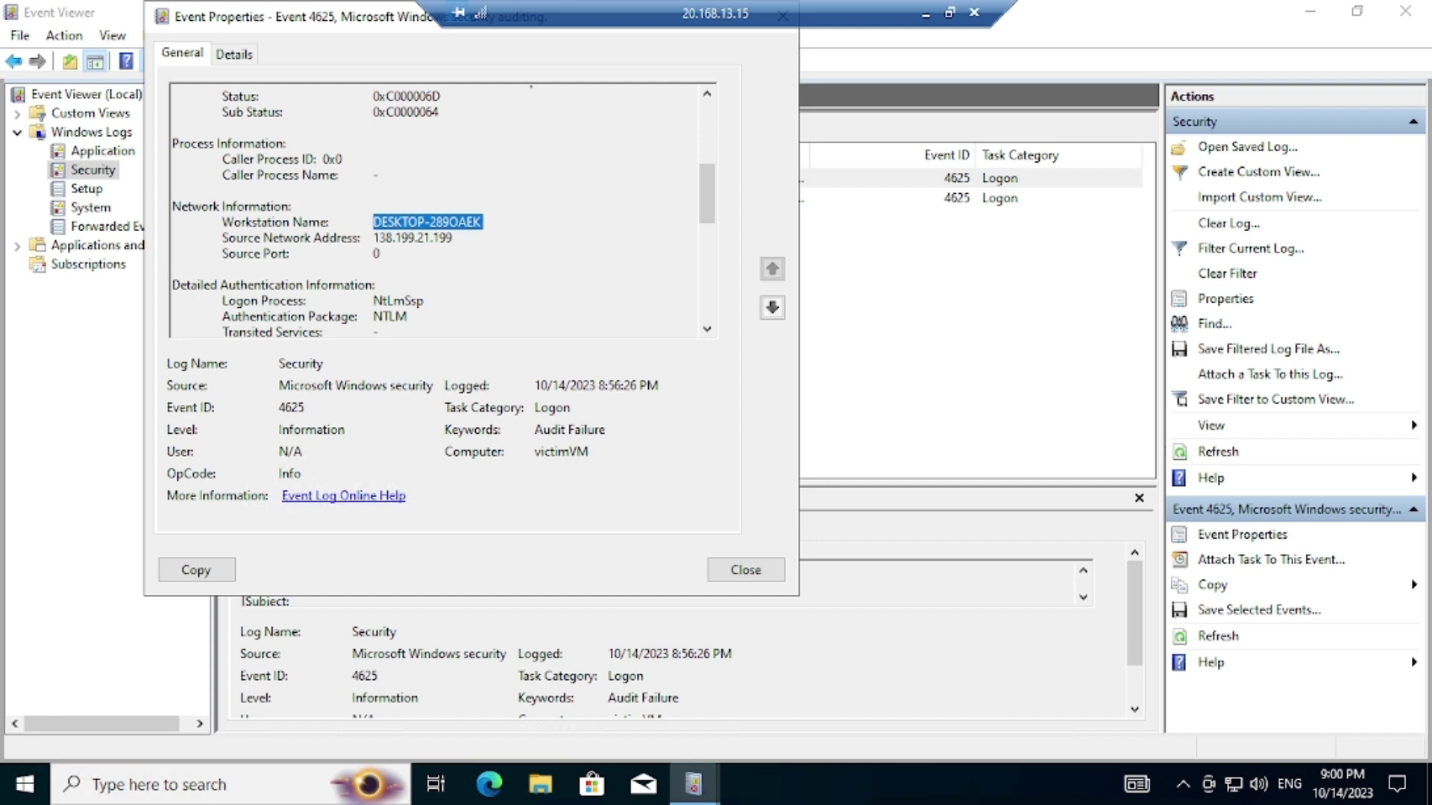
left_click_drag(372, 237, 451, 237)
key("ctrl+c")
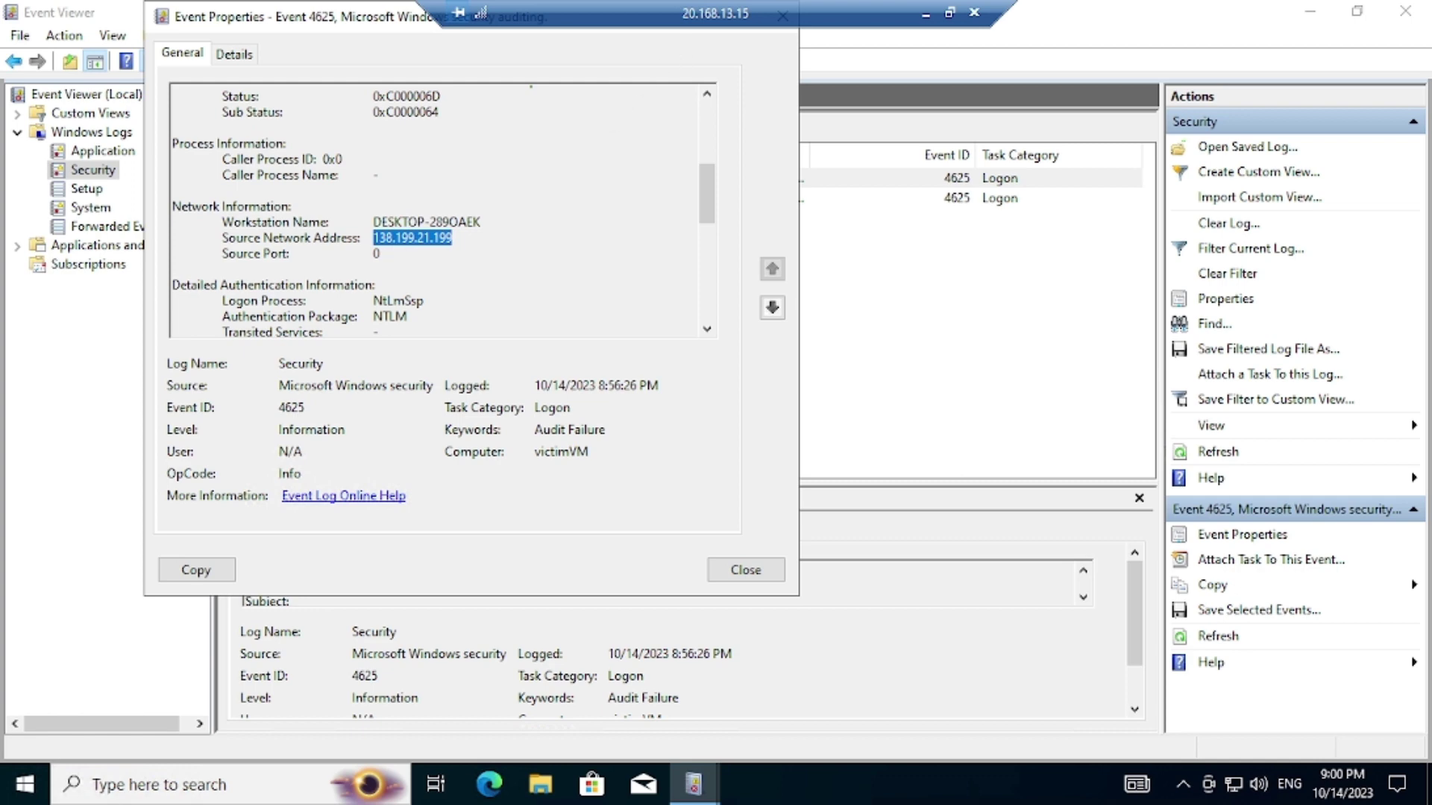
left_click(928, 25)
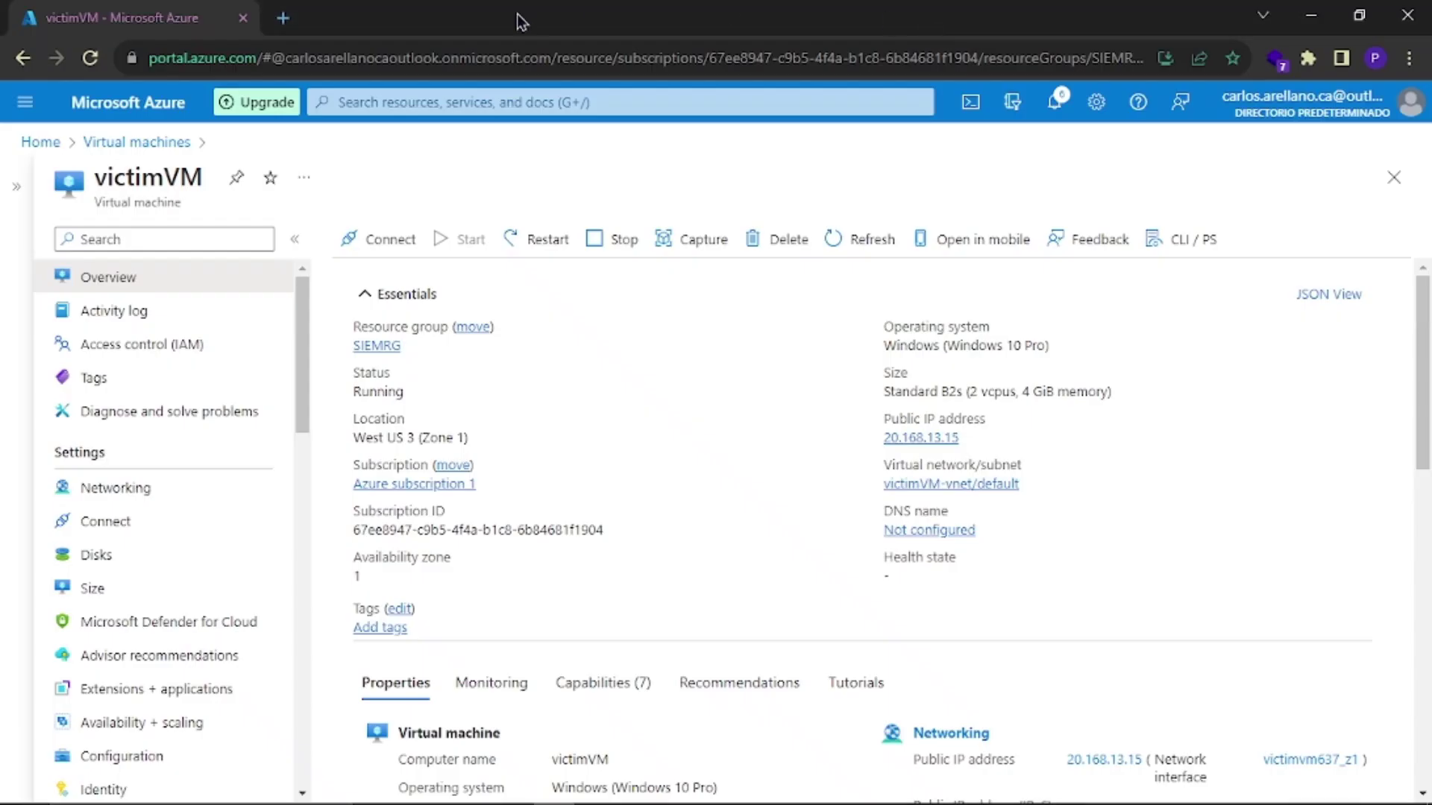
Step: Paste and load the address 138.199.21.199 in a new Chrome tab
left_click(283, 18)
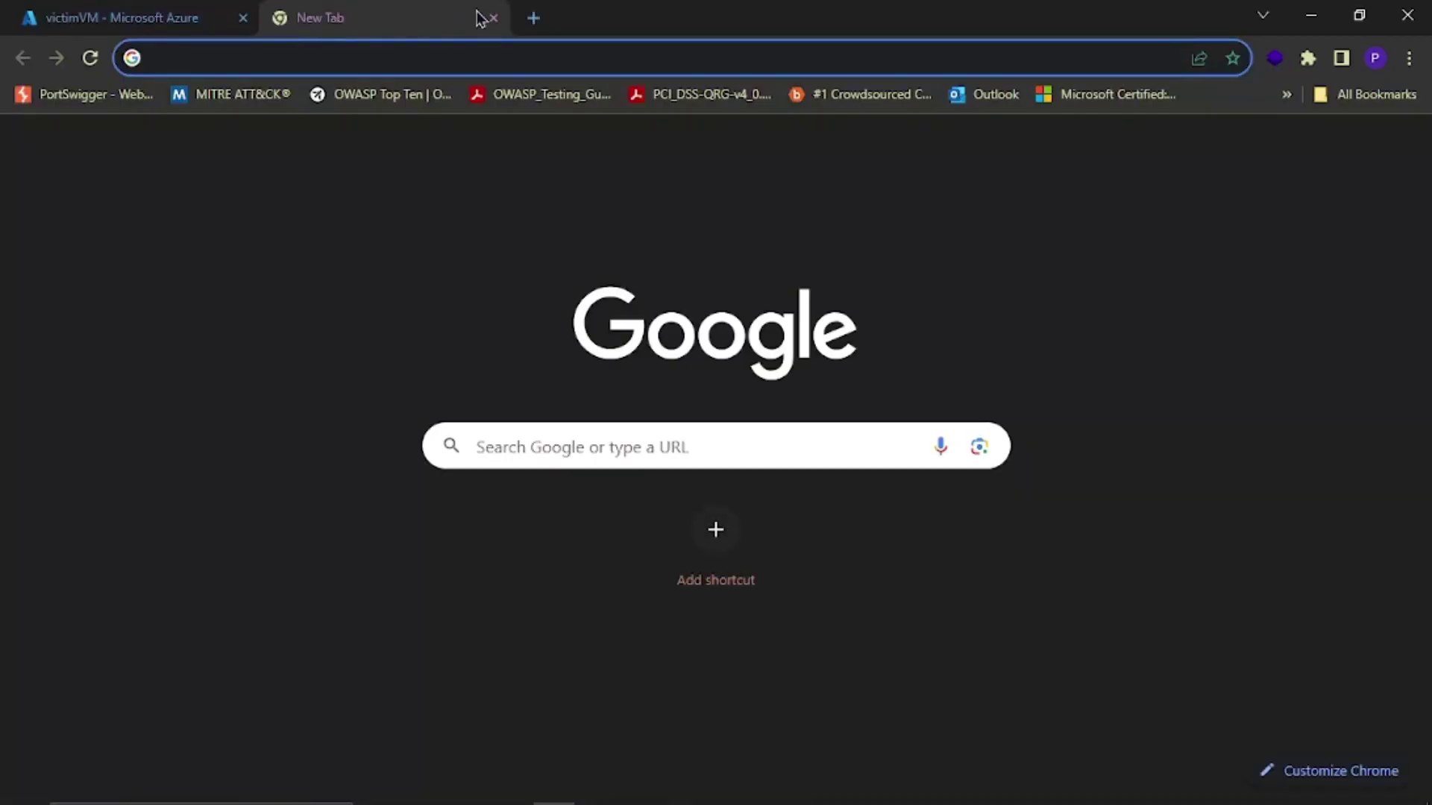
key("ctrl+v")
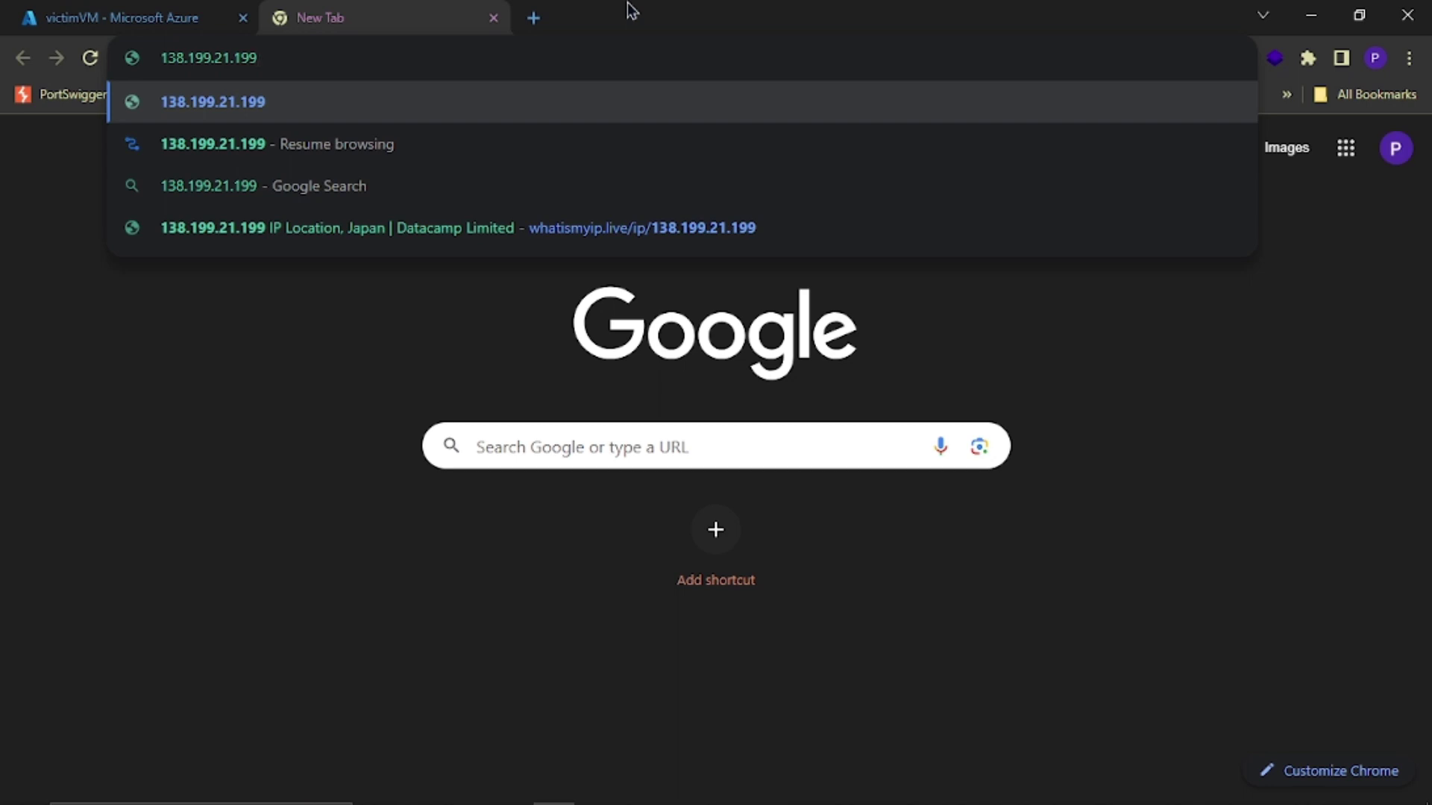
key("Return")
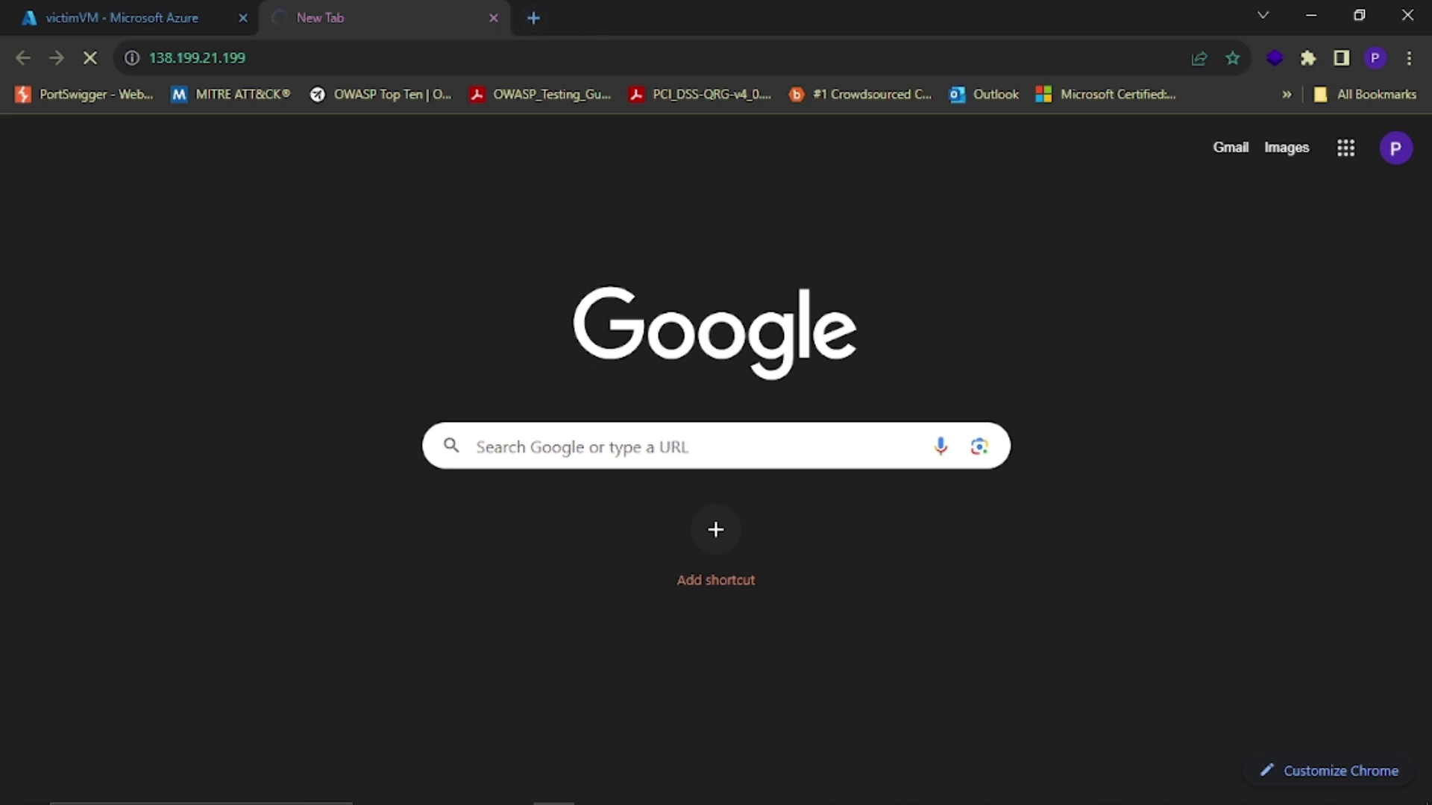
Step: Search Google for ipgeolocation.io in another tab and open the site from the results
left_click(534, 17)
type("ip")
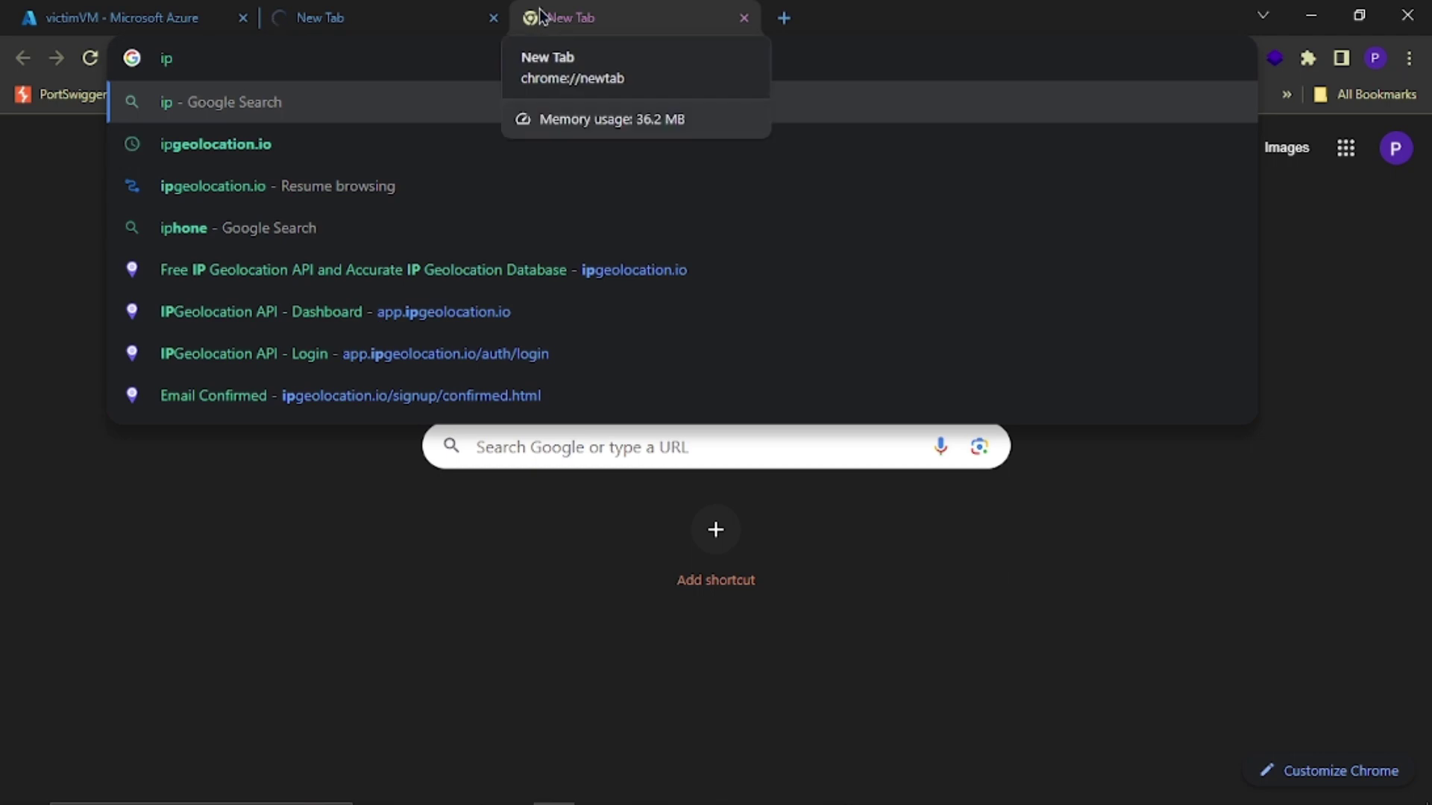
key("Down")
key("Return")
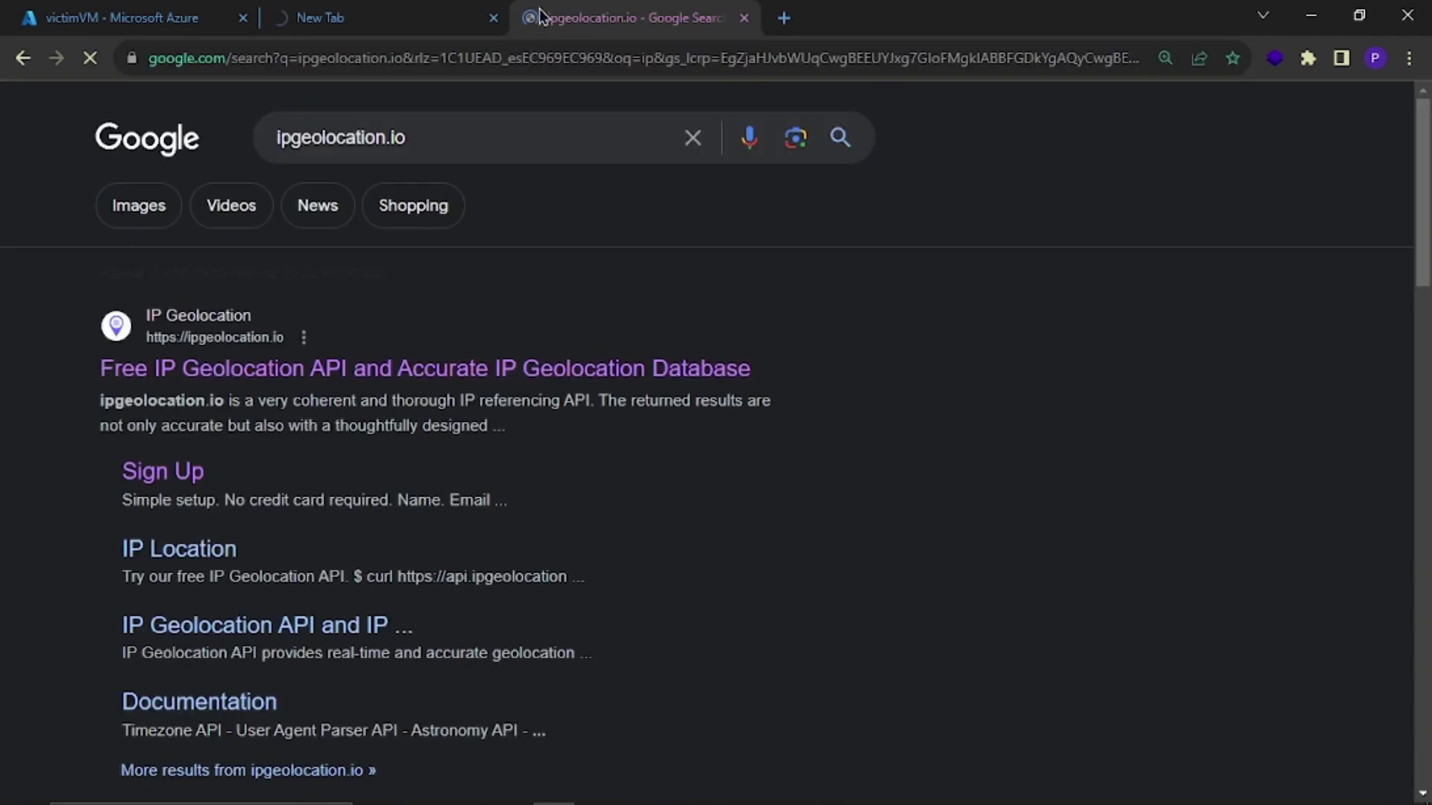
scroll(6, 418, "down", 3)
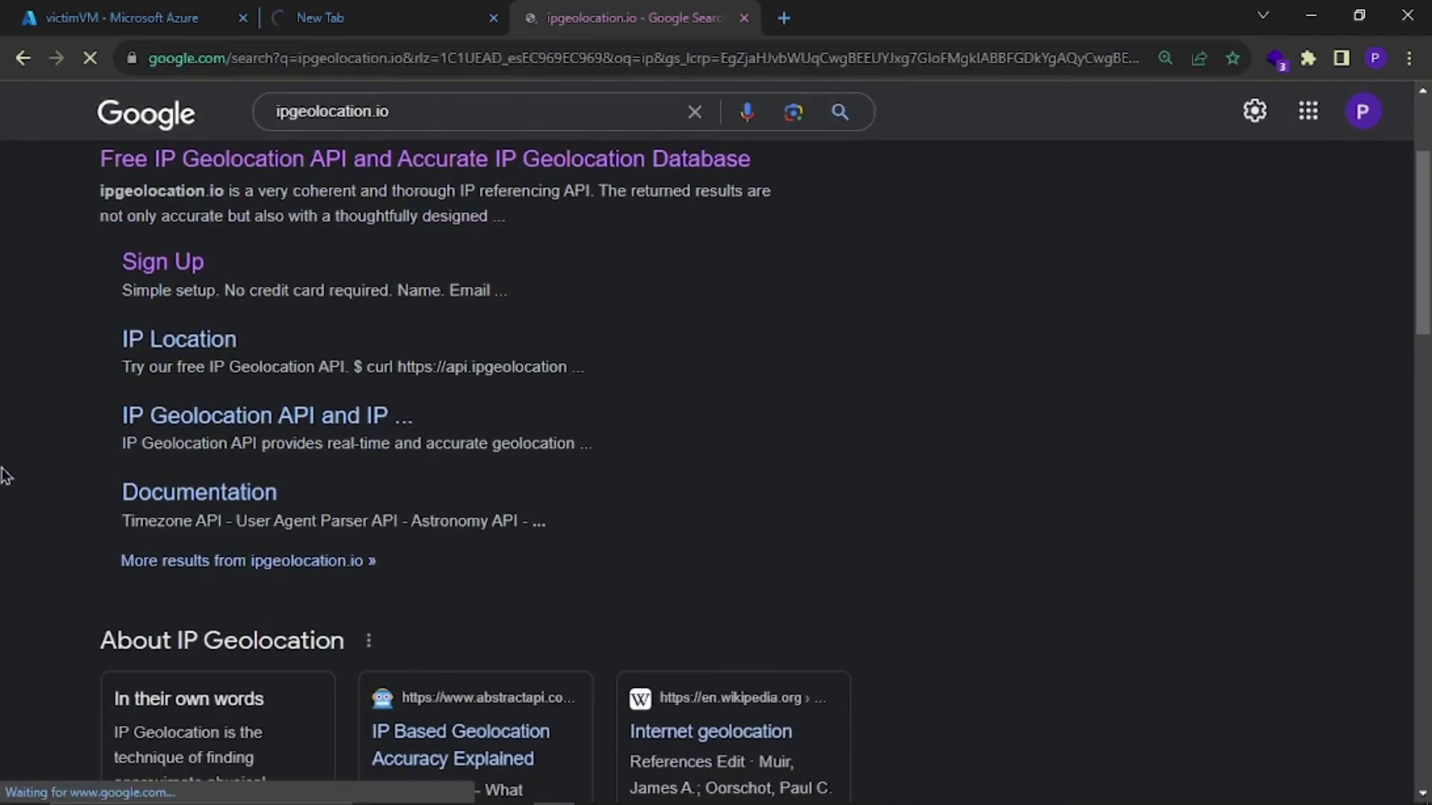
scroll(6, 448, "up", 3)
scroll(6, 476, "down", 4)
scroll(6, 476, "down", 3)
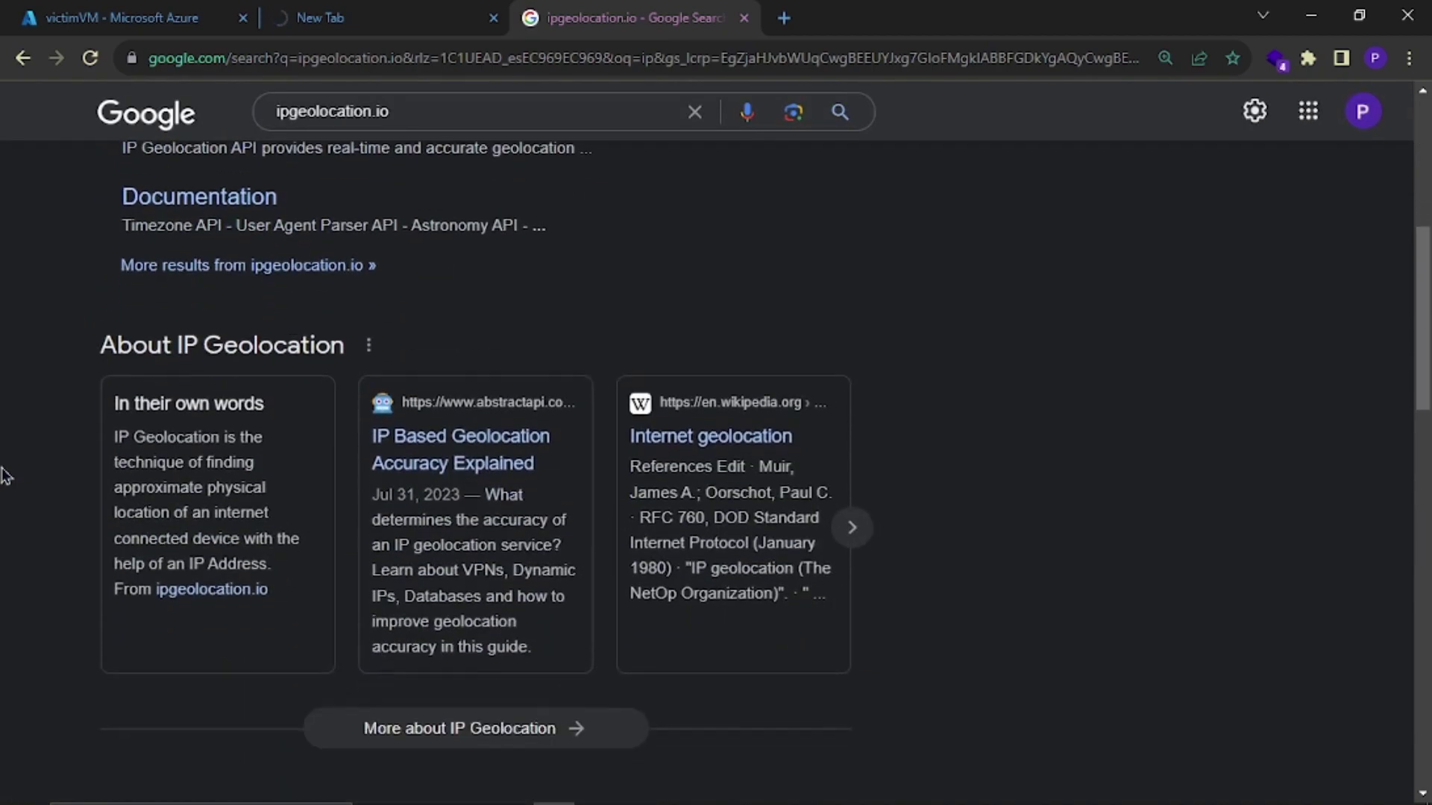
scroll(6, 474, "up", 7)
left_click(196, 373)
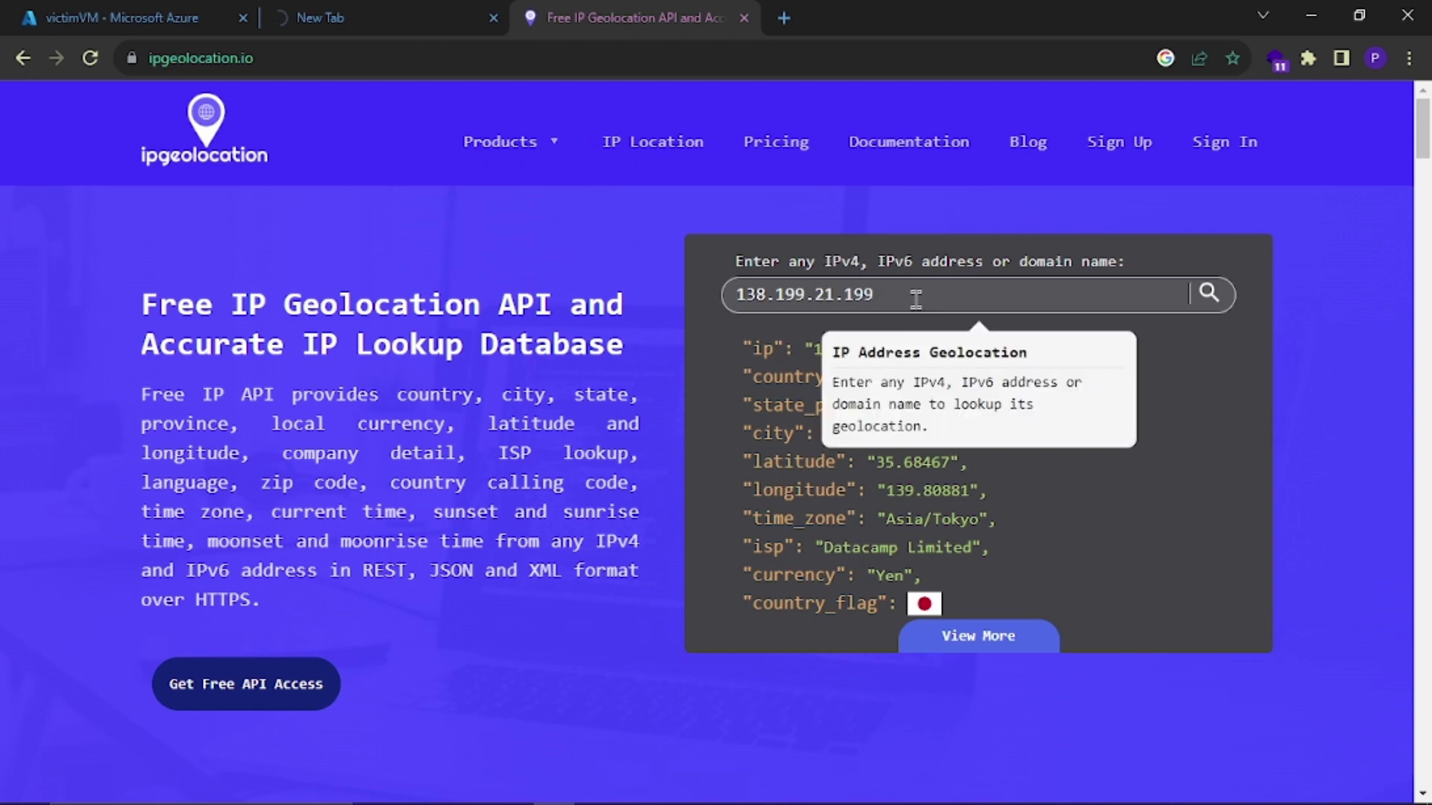
left_click_drag(915, 298, 628, 289)
key("ctrl+v")
key("Return")
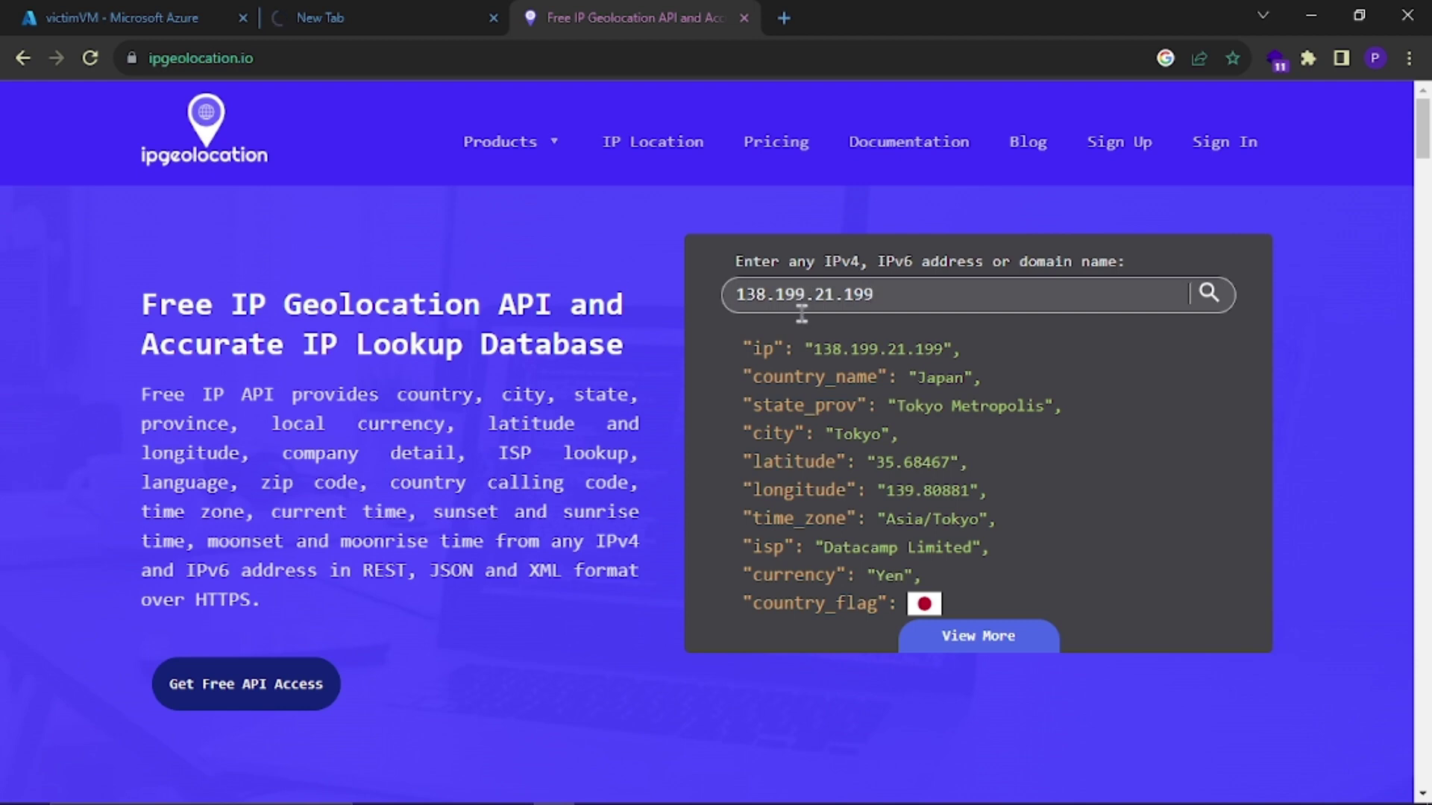
left_click(1056, 784)
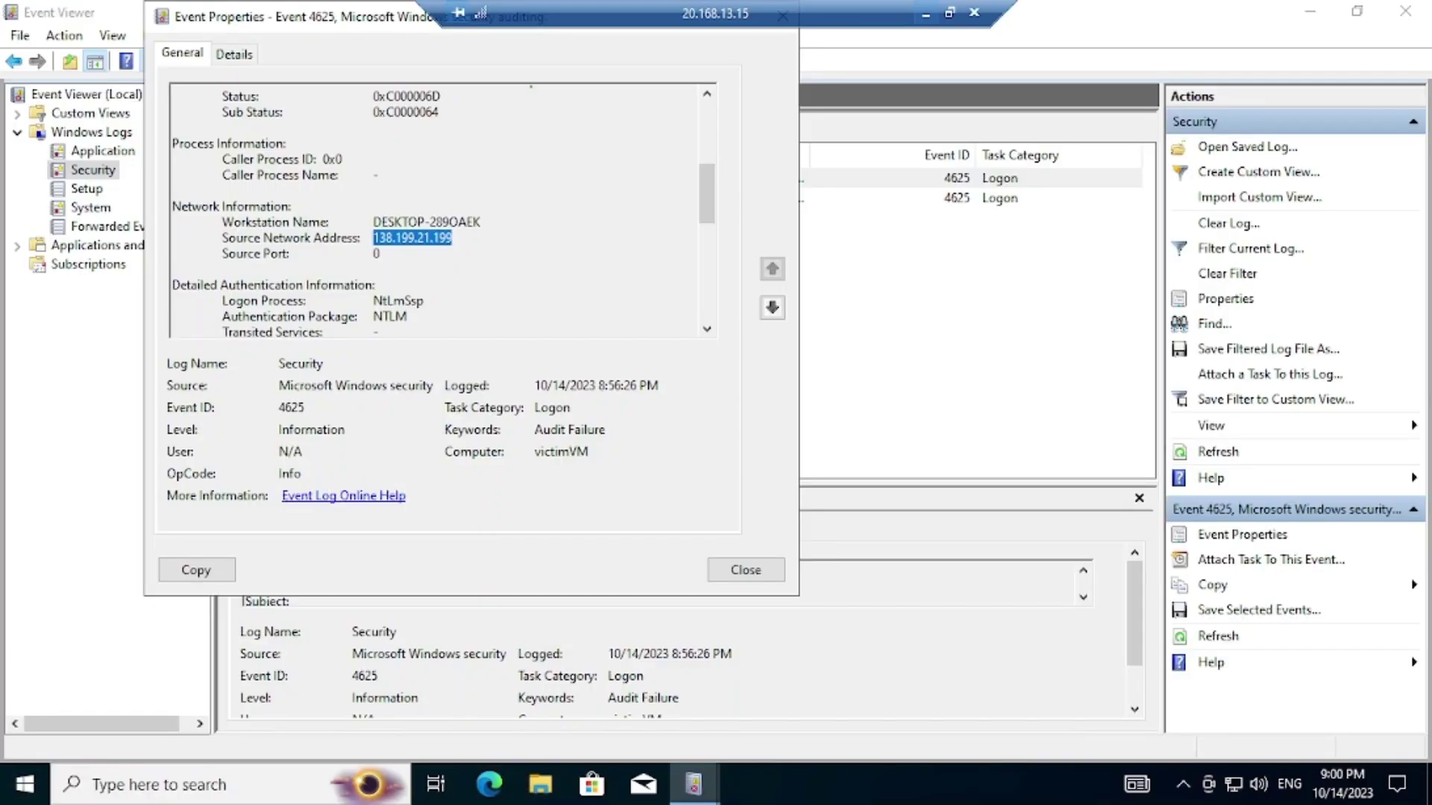
left_click(970, 12)
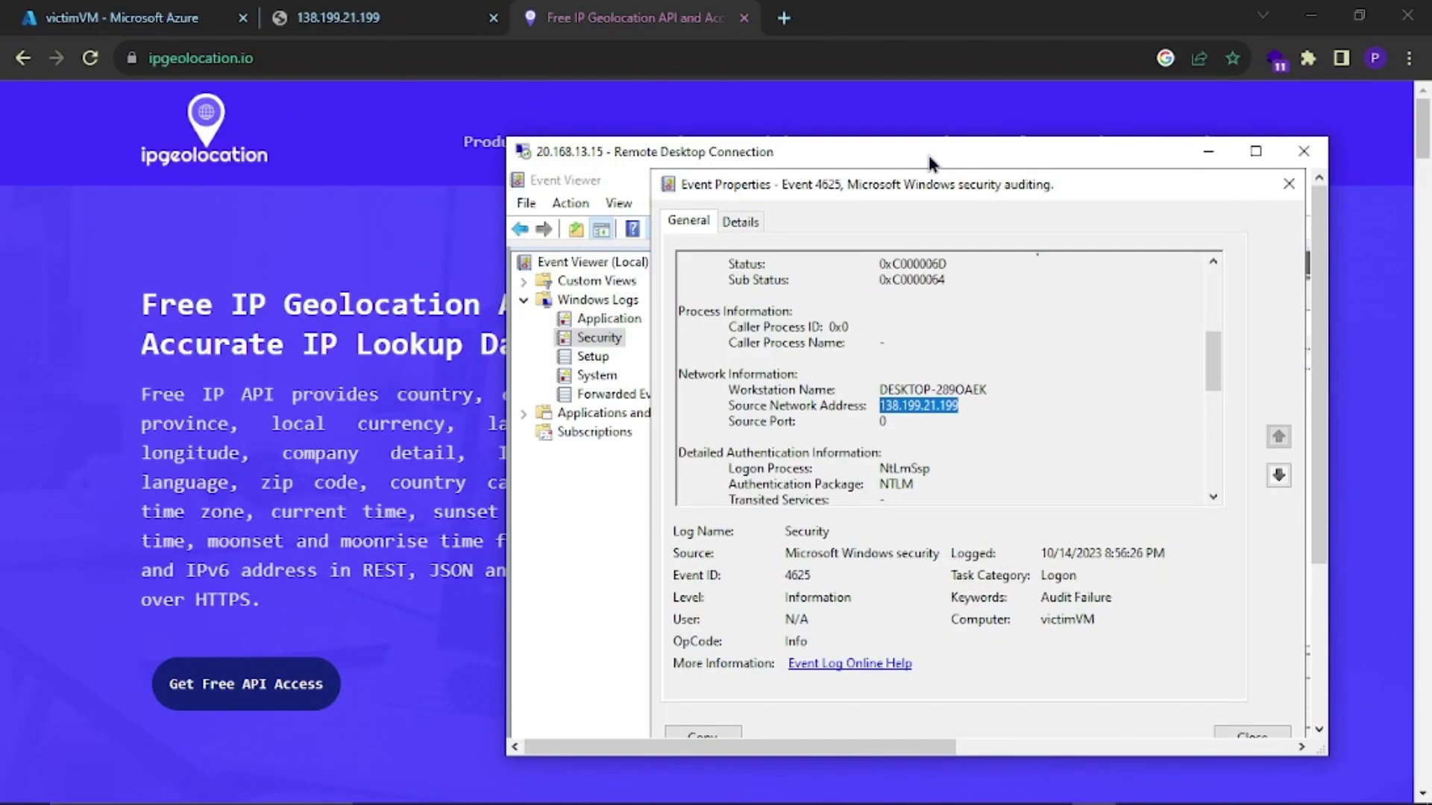
left_click_drag(927, 152, 264, 121)
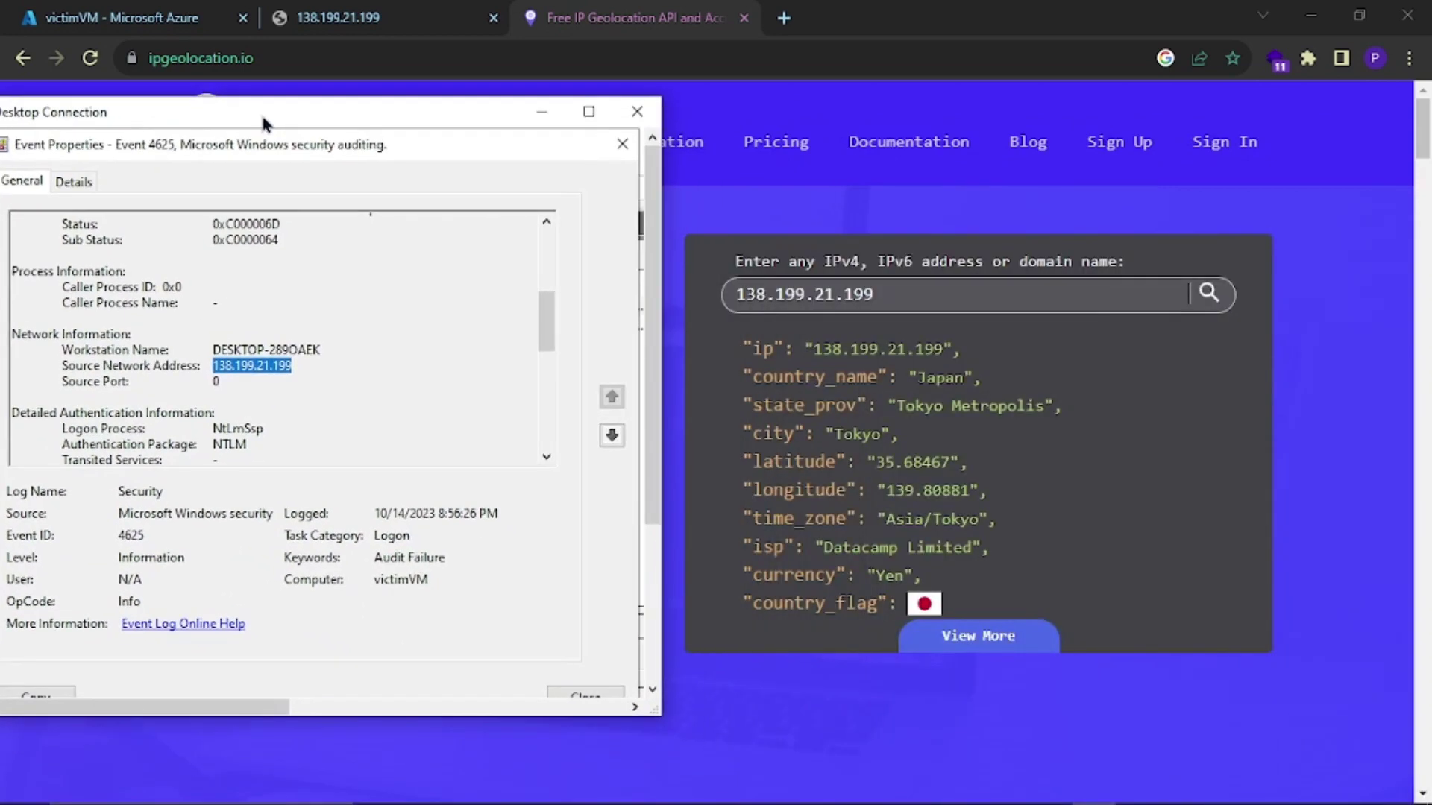
Step: Recheck source address 138.199.21.199 in the failed-logon event, close its details, and minimise the session
key("ctrl+a")
left_click(314, 363)
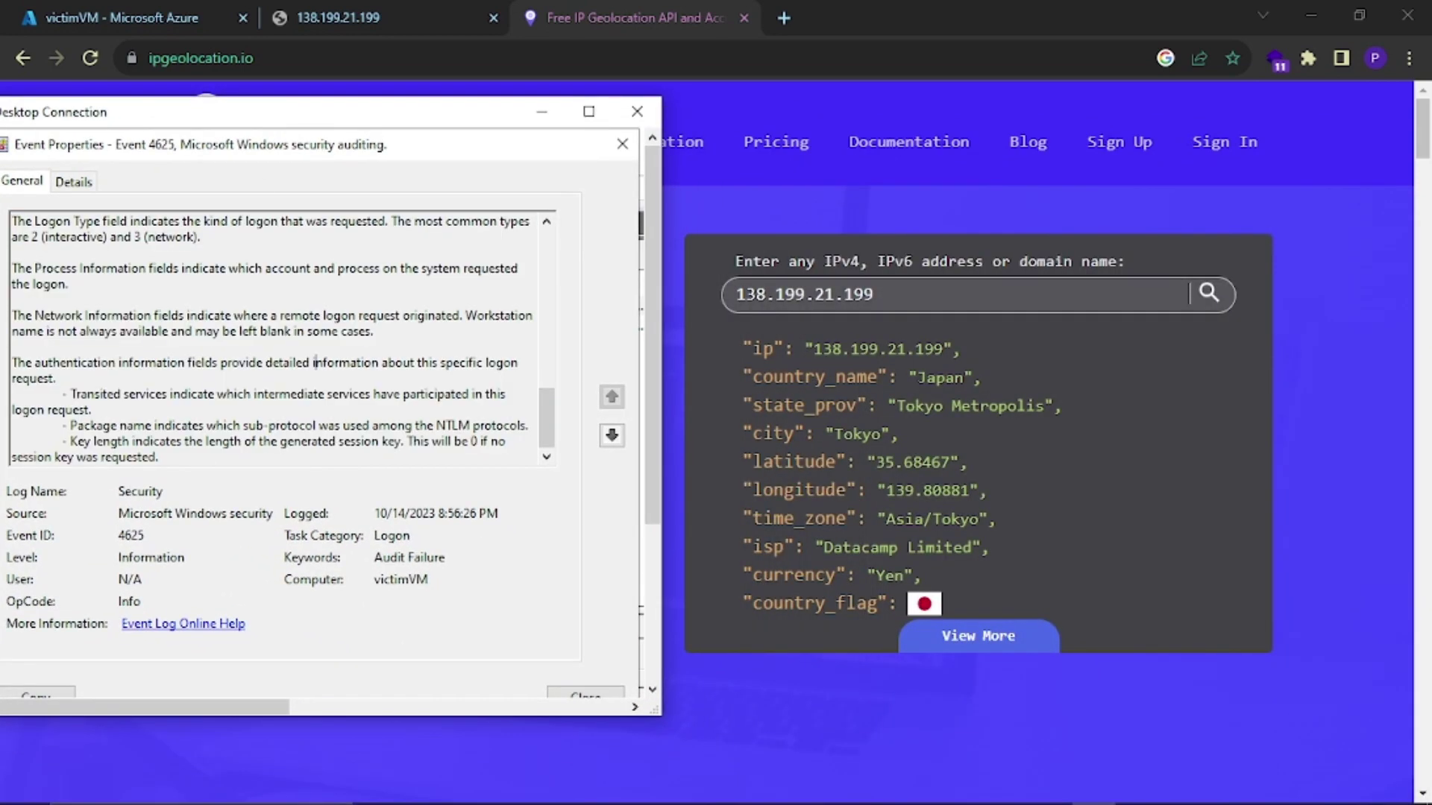
scroll(314, 363, "up", 6)
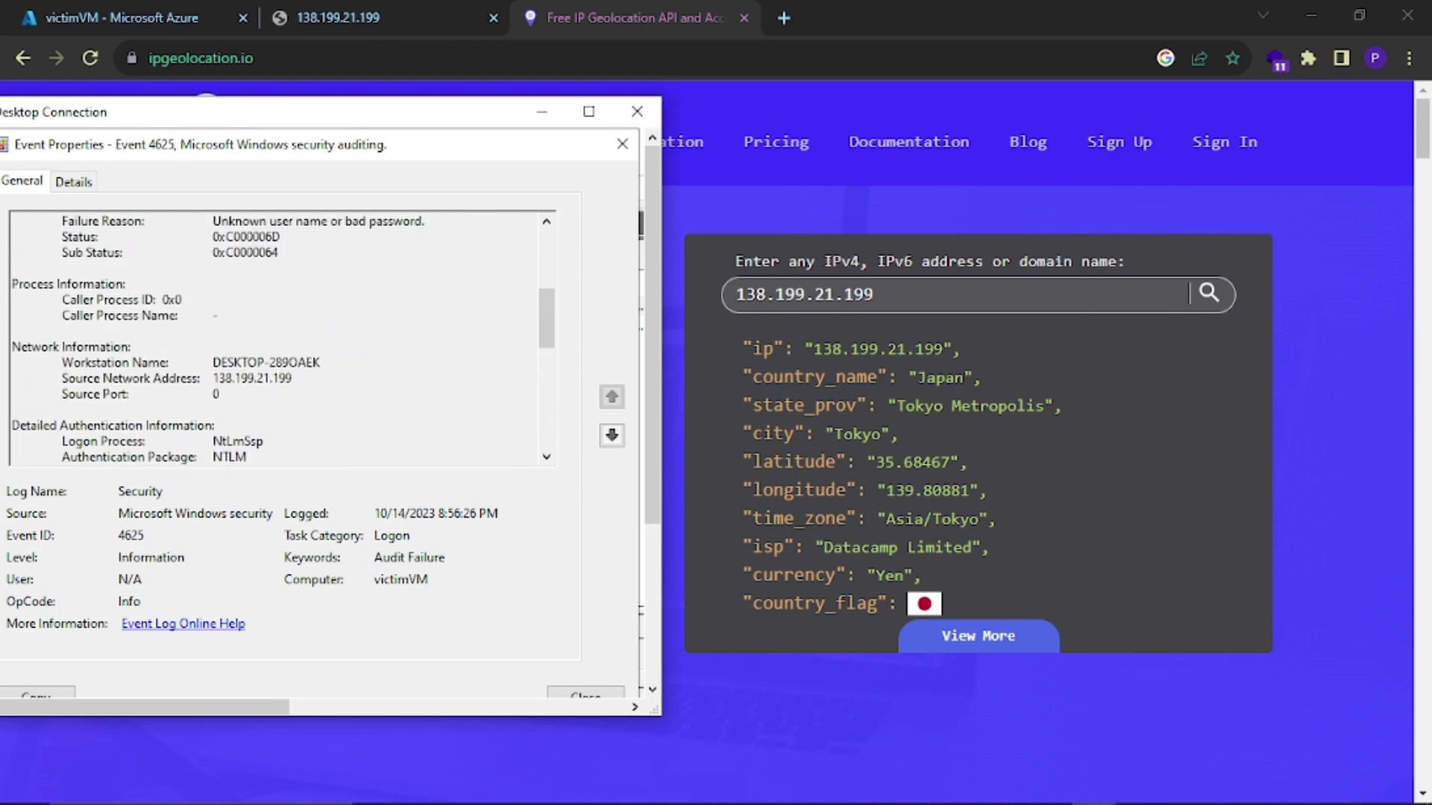
scroll(313, 363, "down", 3)
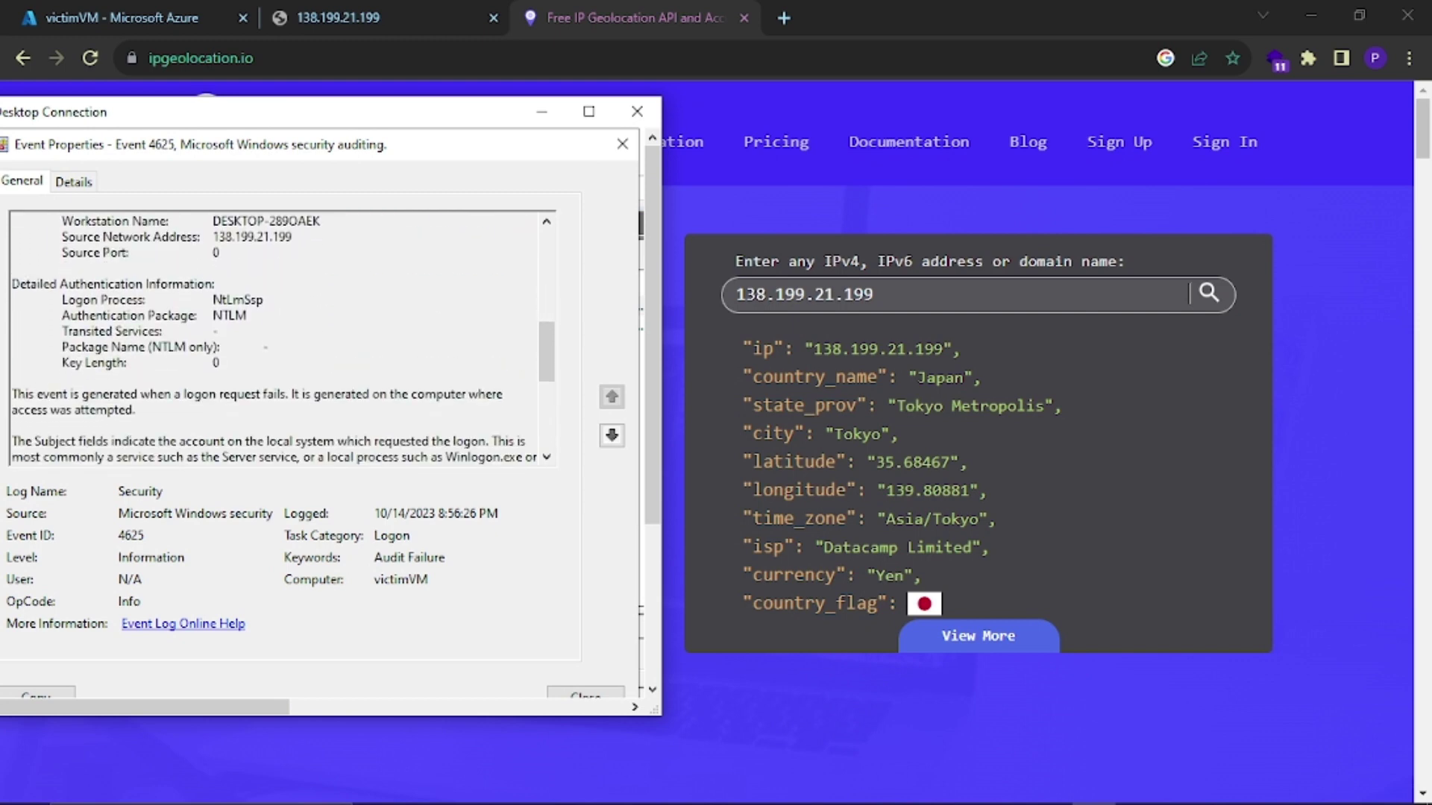
scroll(314, 363, "up", 1)
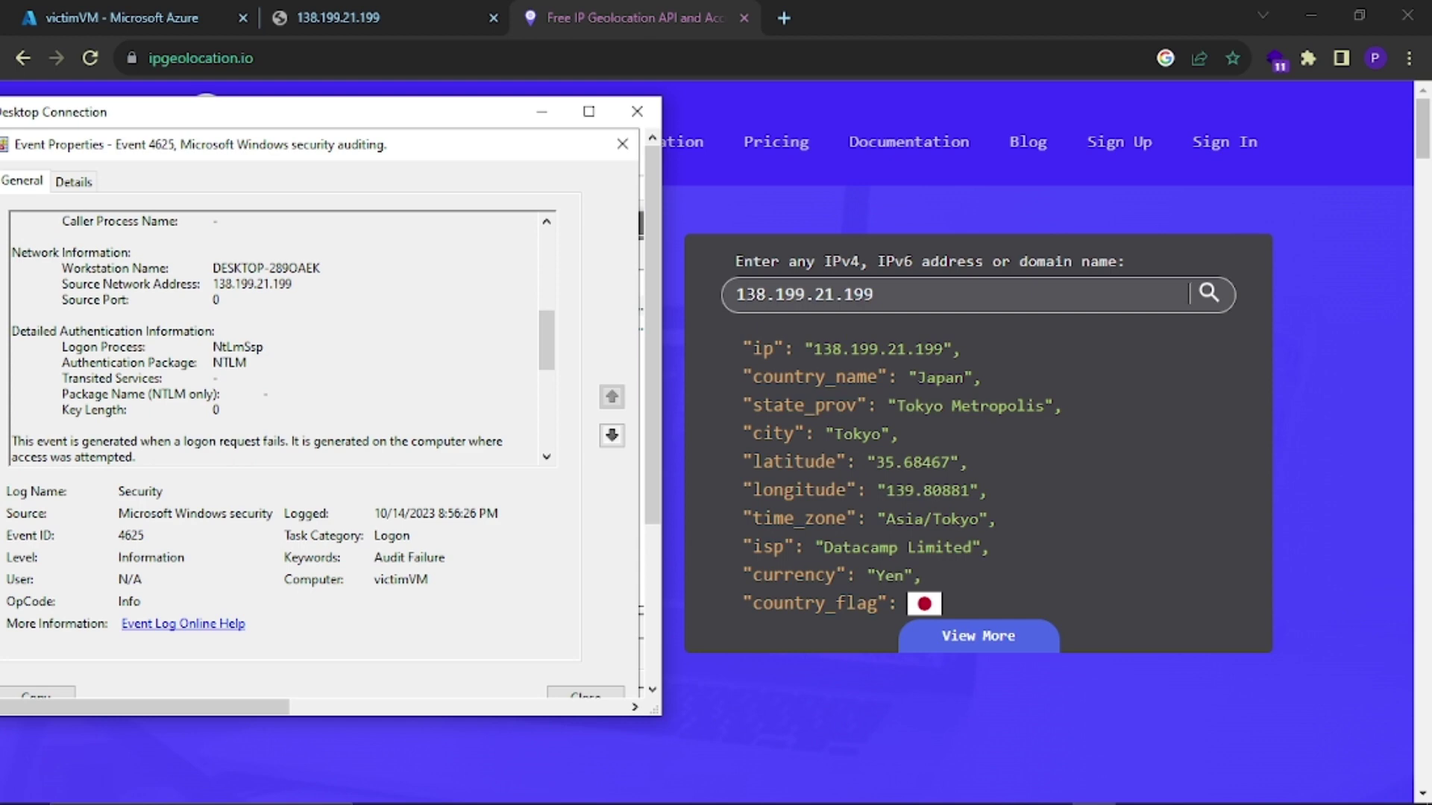
left_click_drag(212, 284, 294, 284)
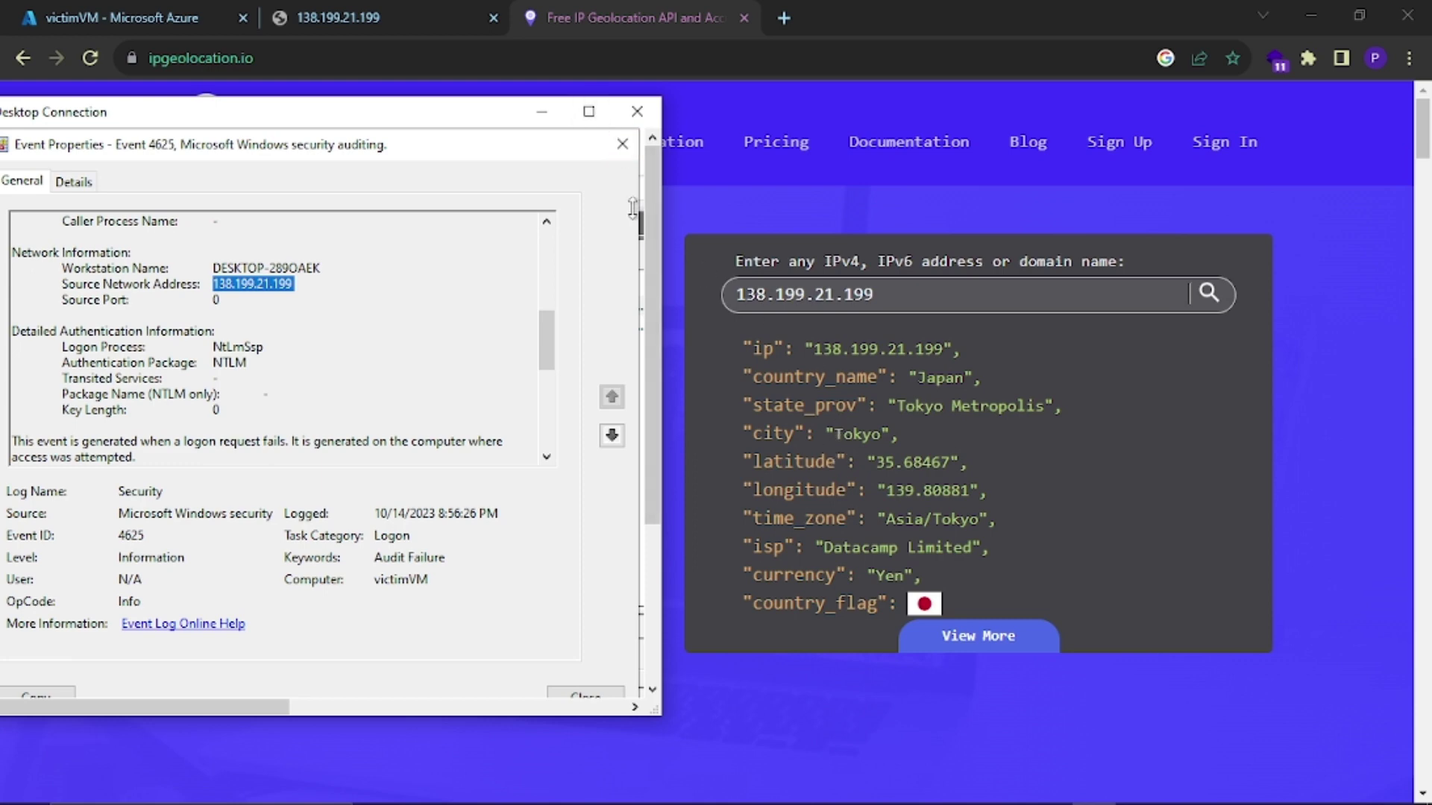
left_click(622, 143)
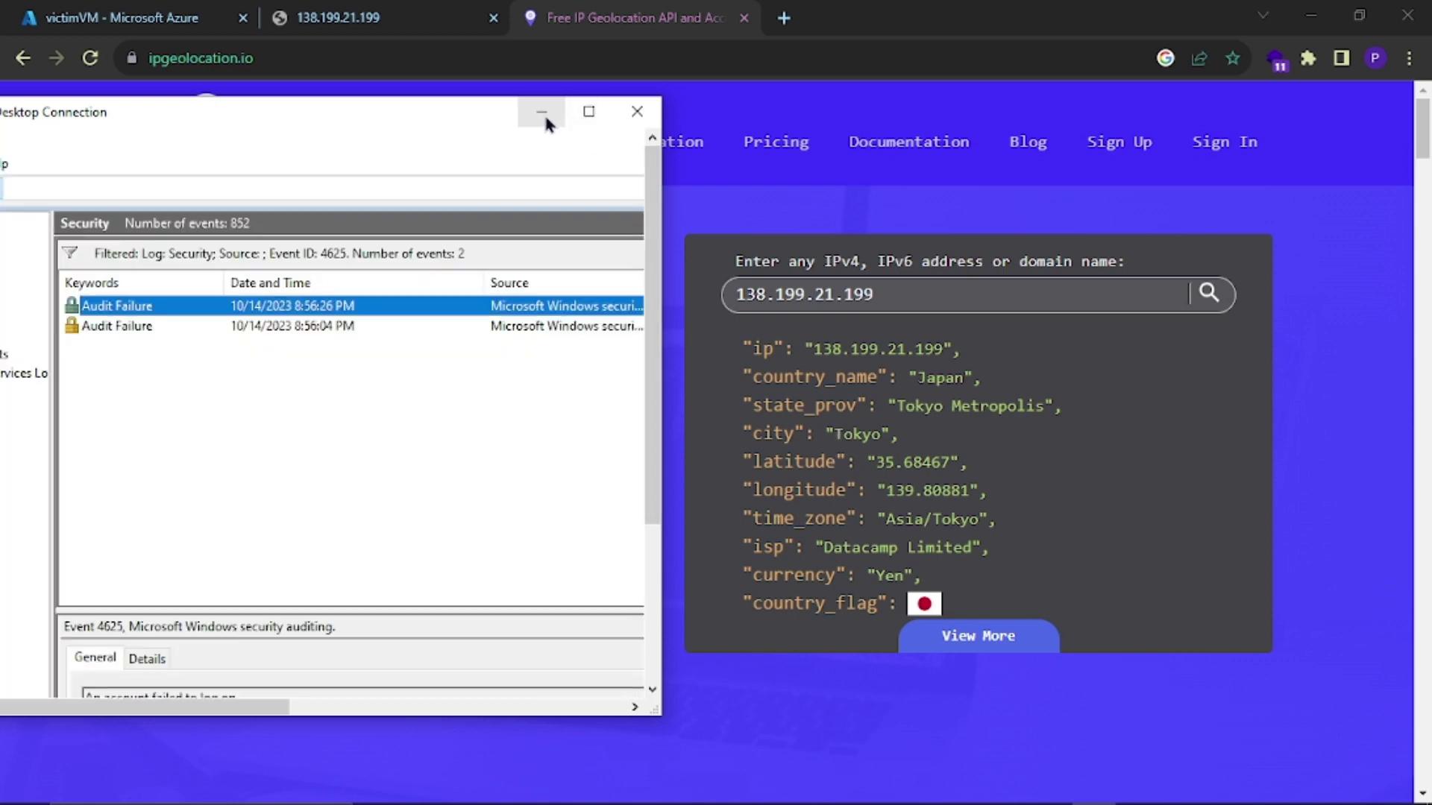
left_click(543, 113)
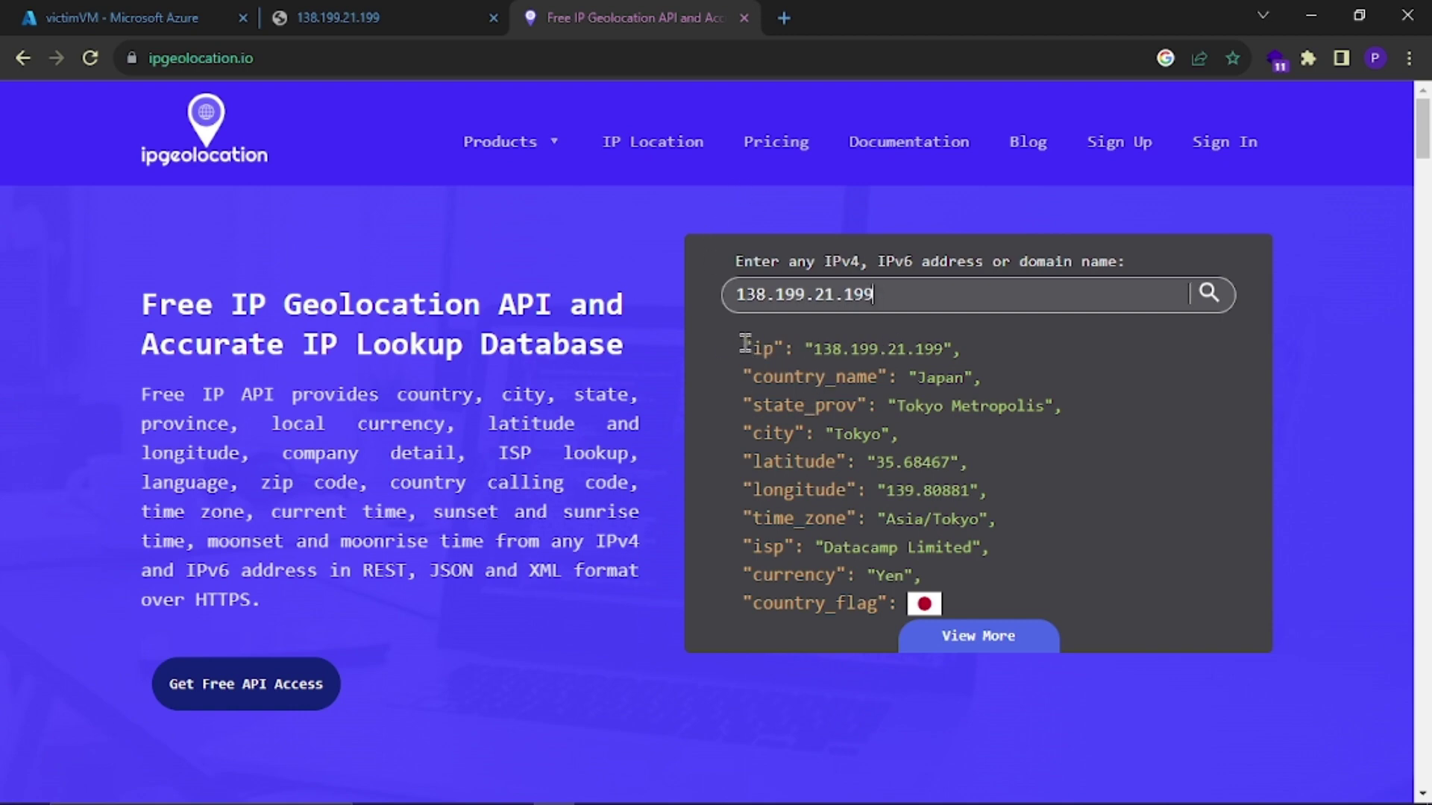
Step: Select the lookup results from ip through longitude and return to the victimVM Azure overview
left_click_drag(744, 345, 936, 646)
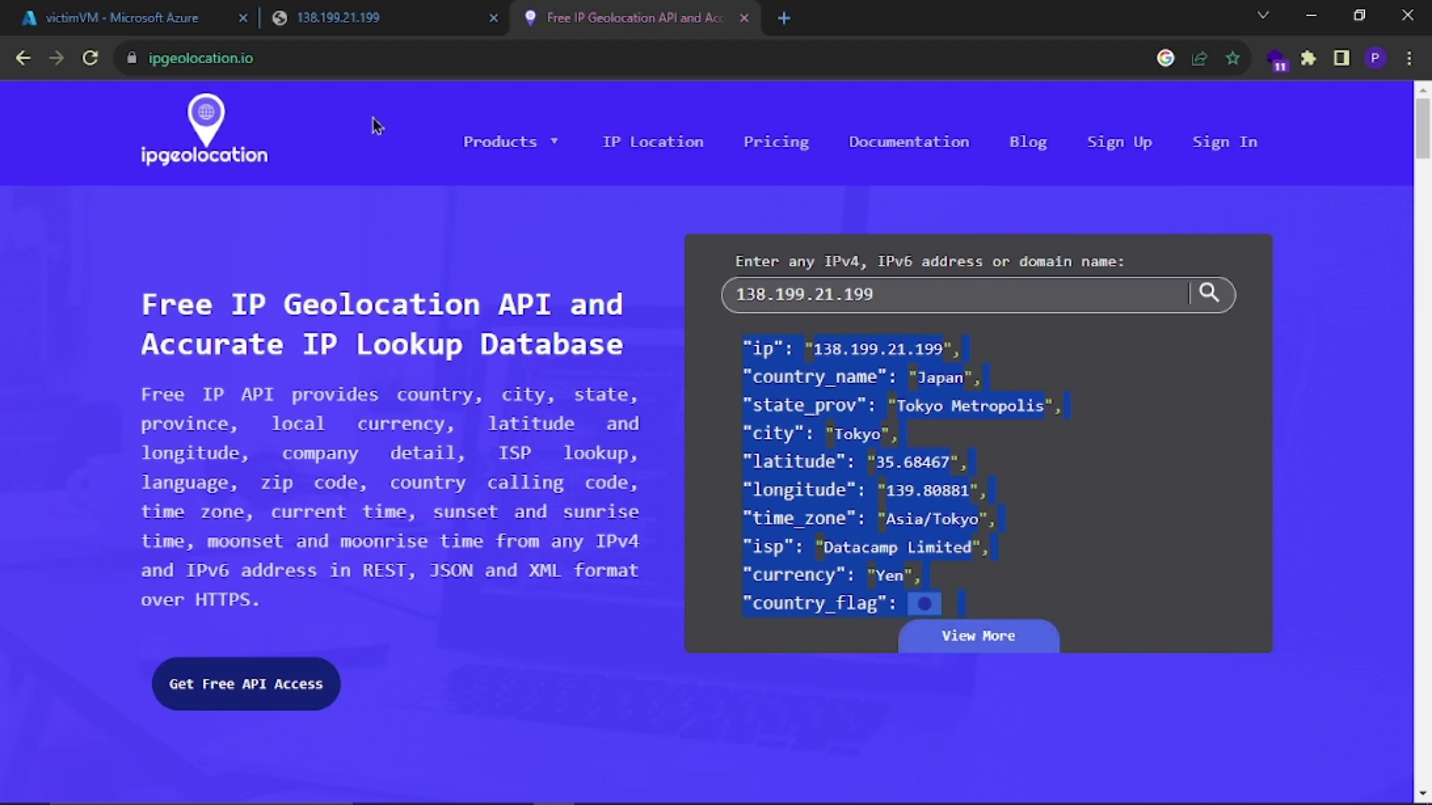
left_click(149, 17)
key("alt+Tab")
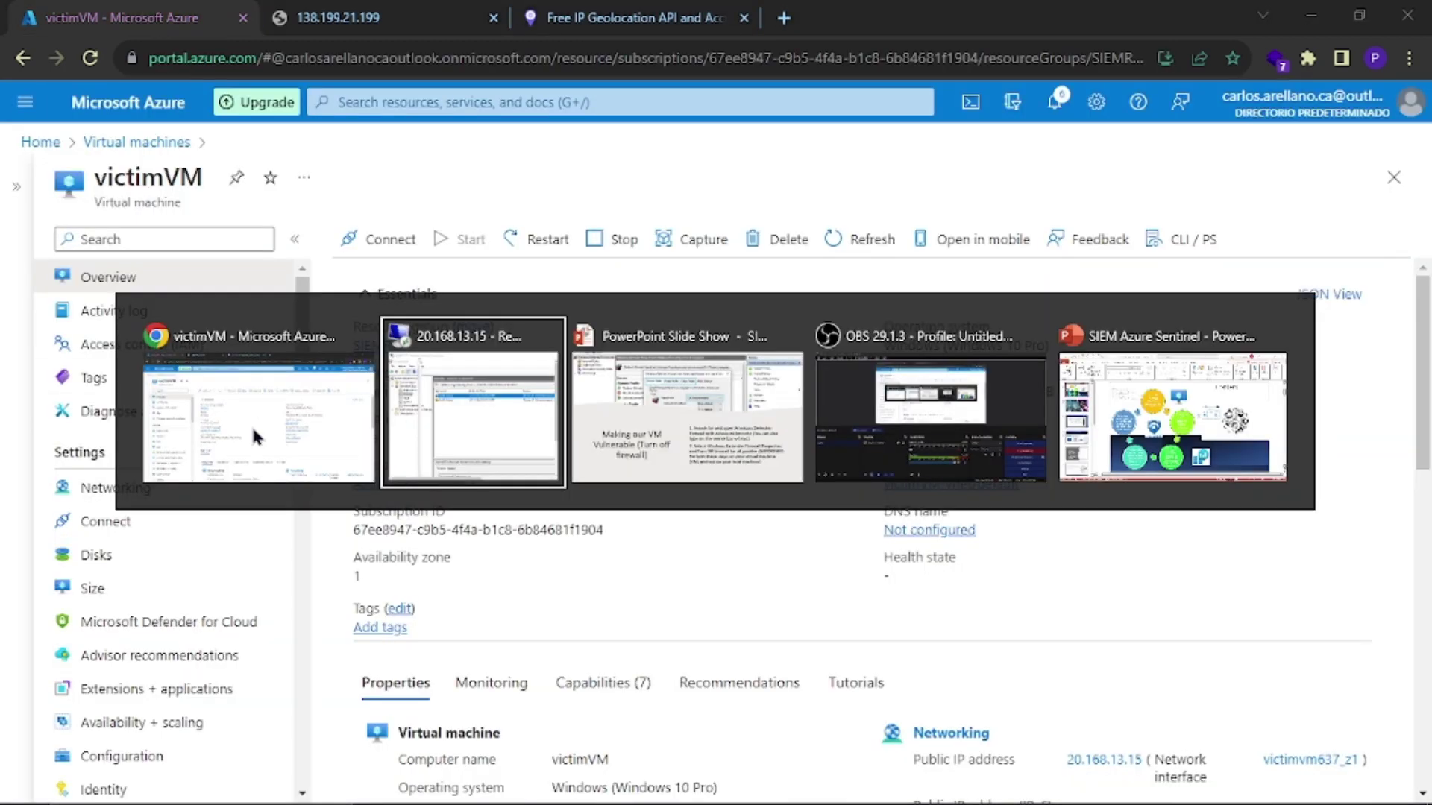
Step: Bring the remote desktop session back full-screen and close Event Viewer on the VM
key("alt+Tab")
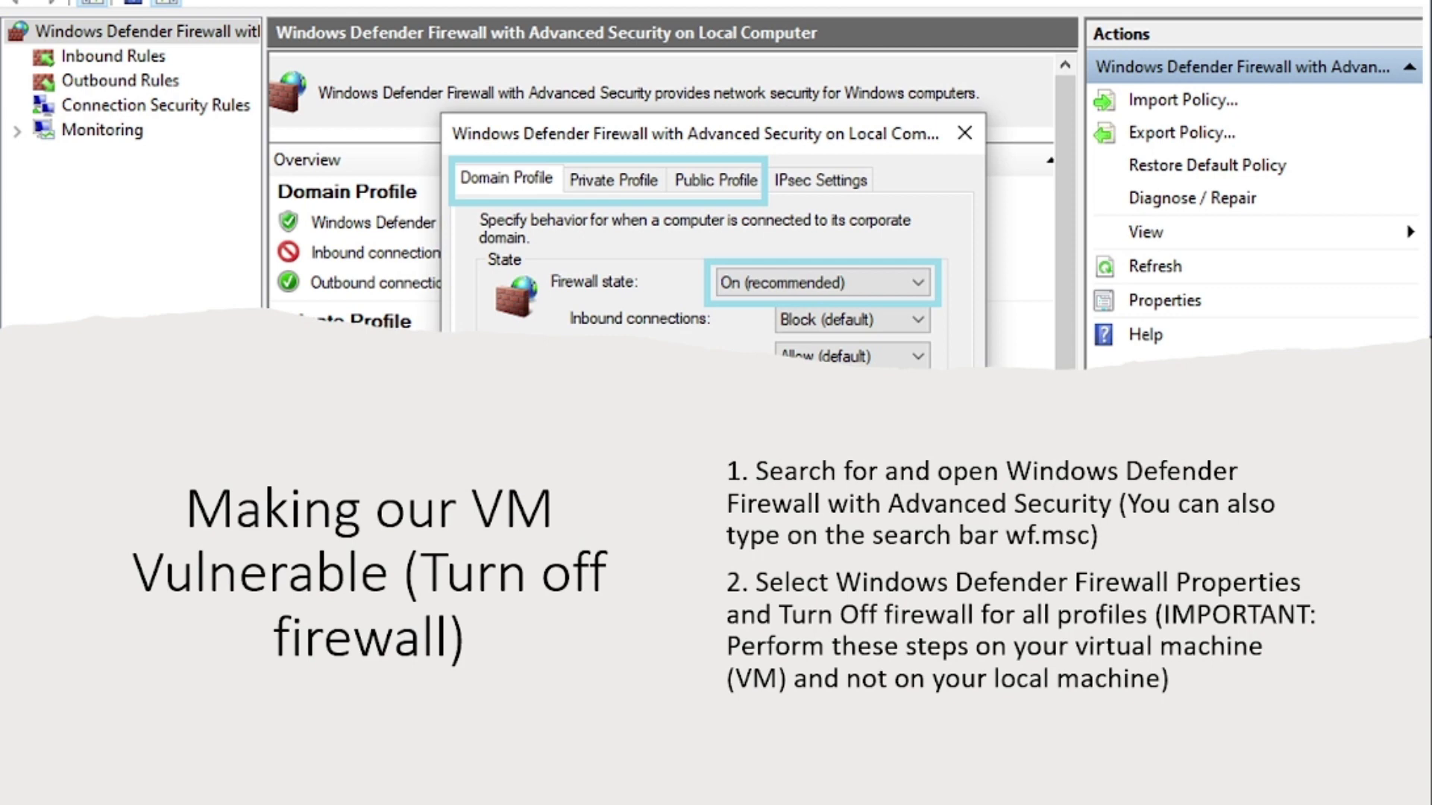
key("alt+Tab")
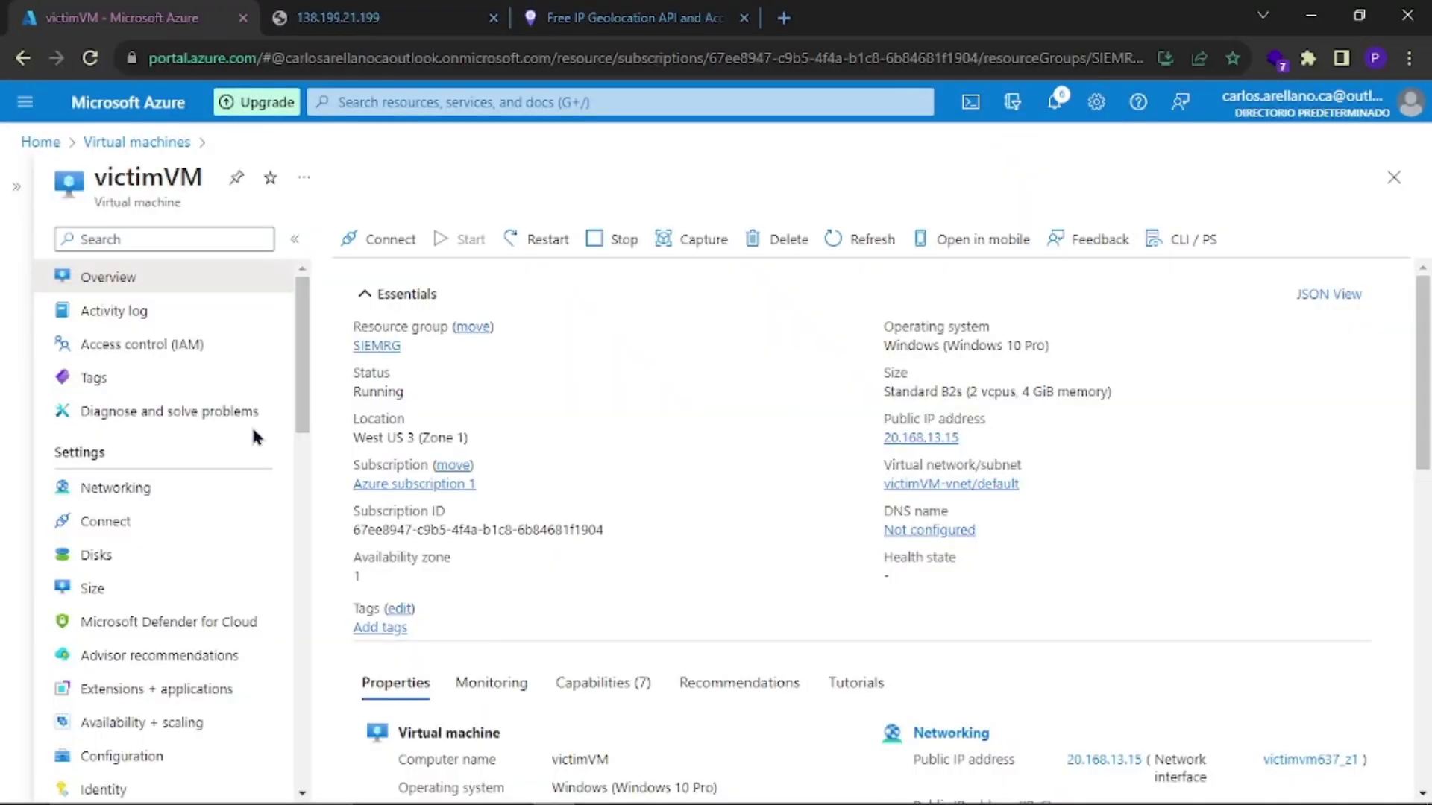
key("alt+Tab")
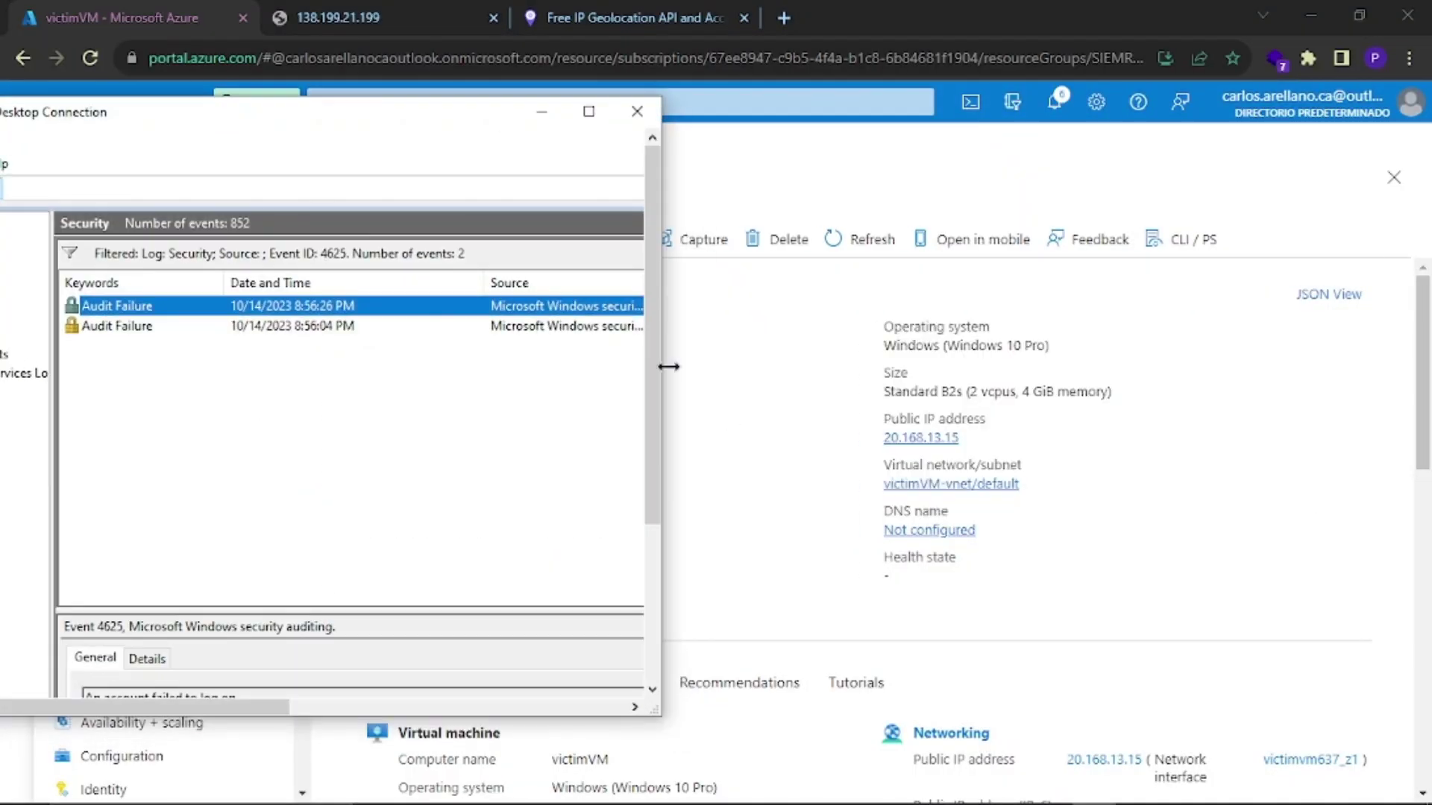
left_click(589, 111)
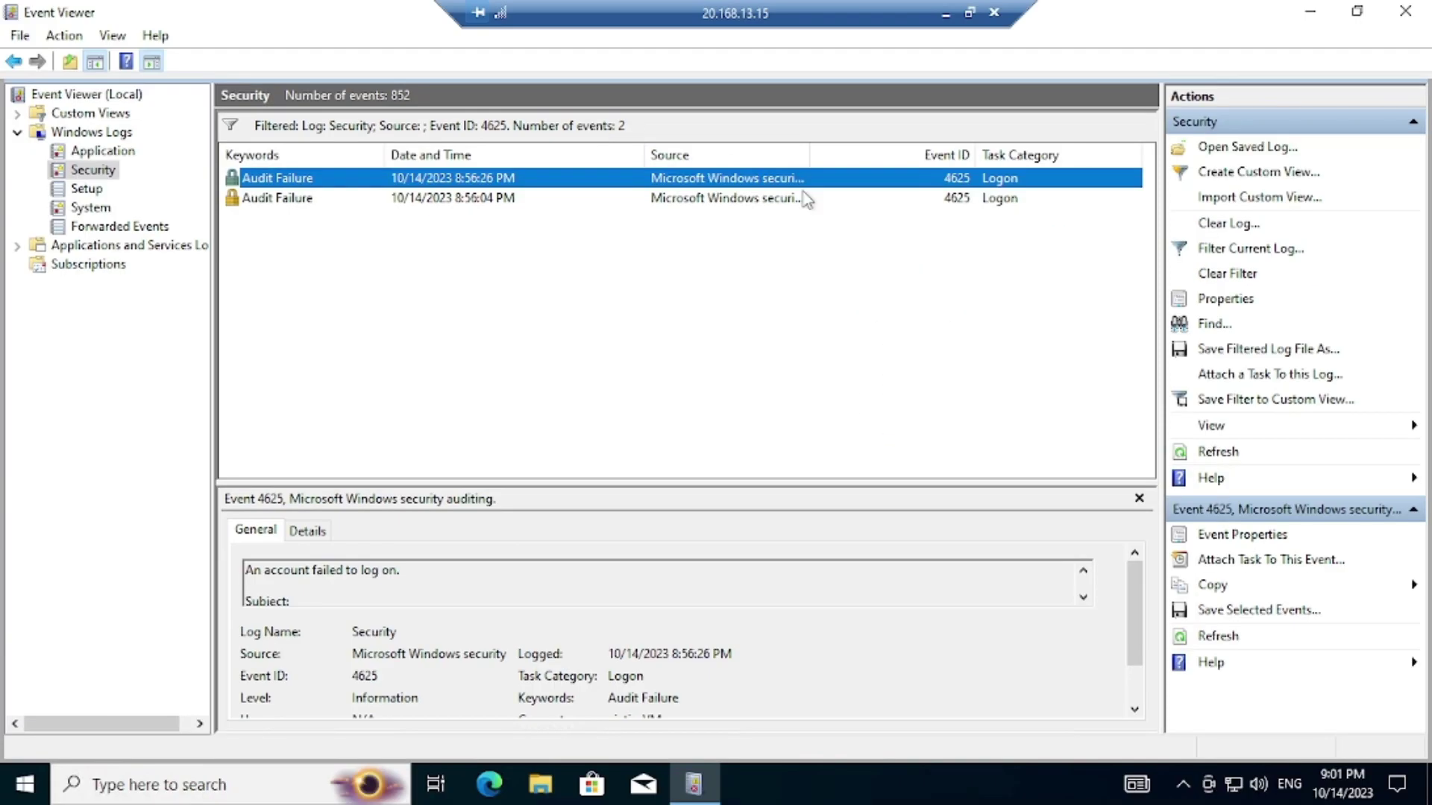
left_click(1411, 12)
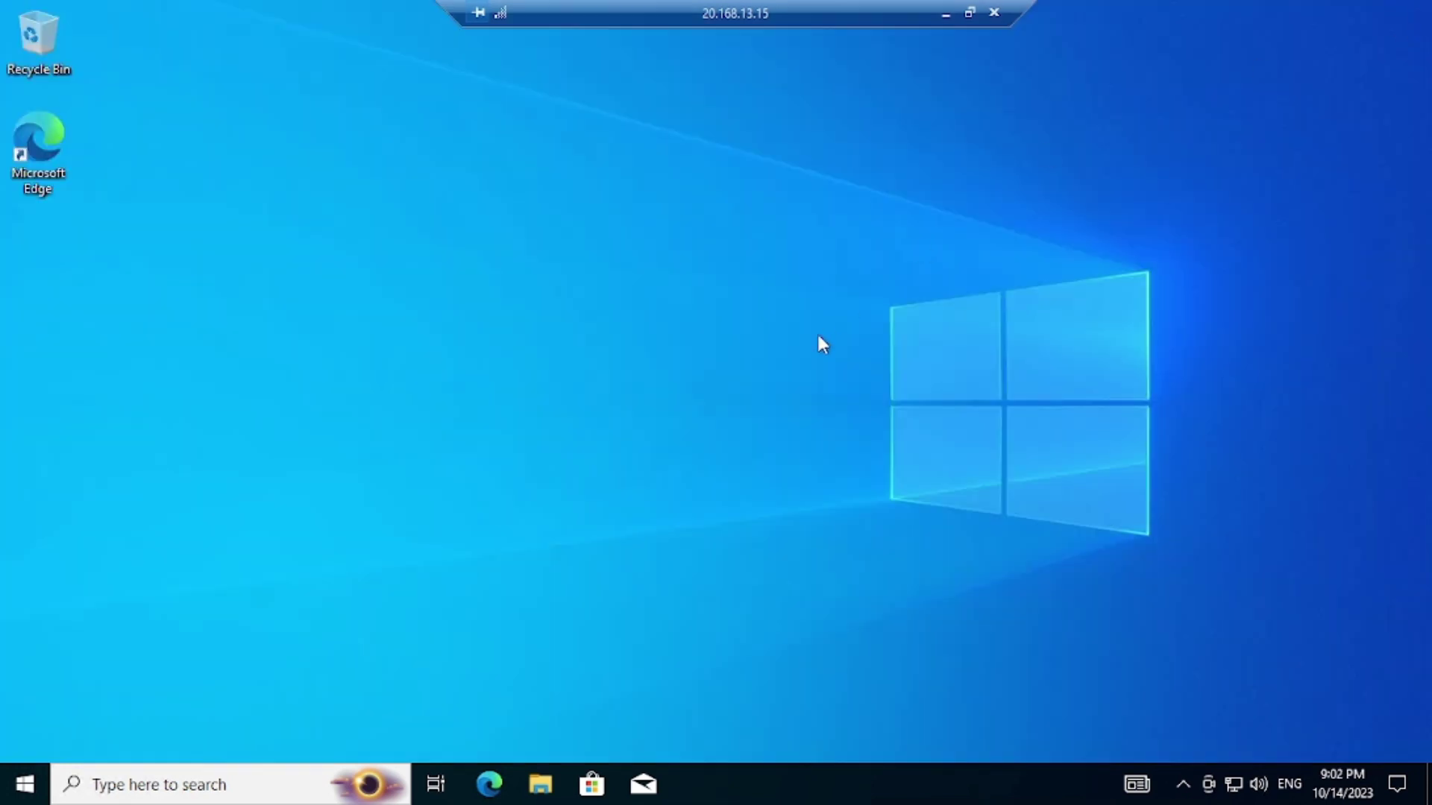
Step: Search 'windows defender', open Windows Defender Firewall with Advanced Security, then close it
left_click(203, 783)
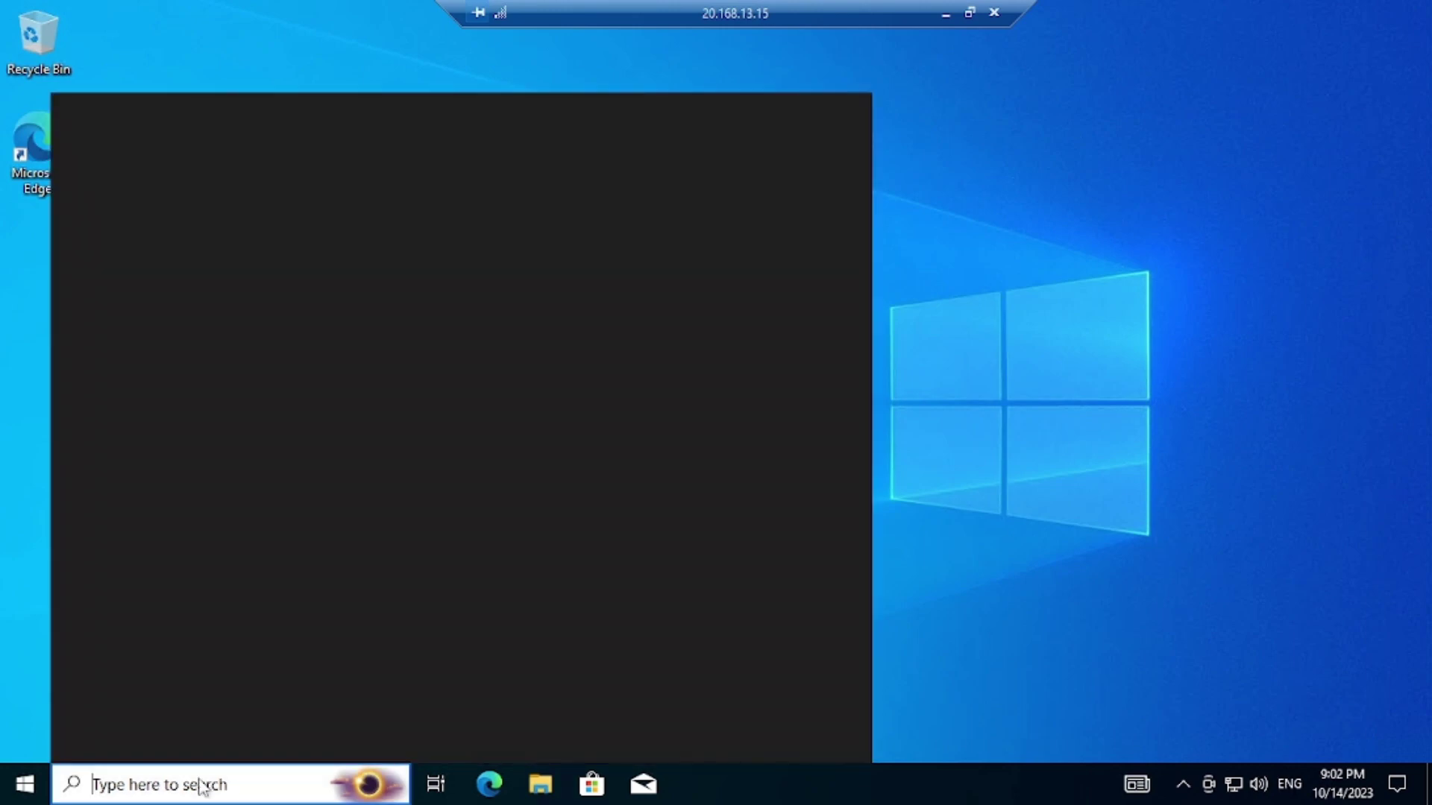
type("win")
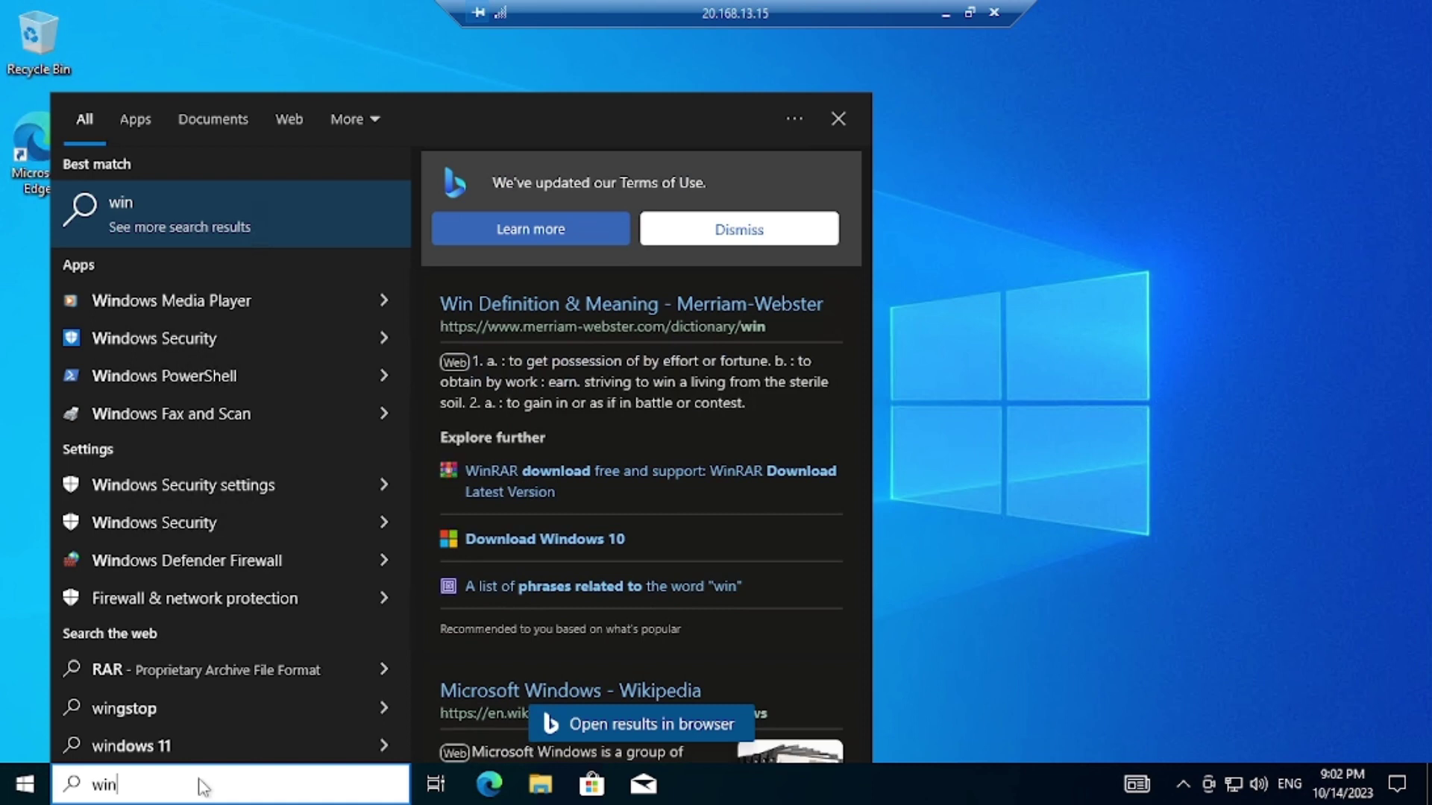
type("dows ")
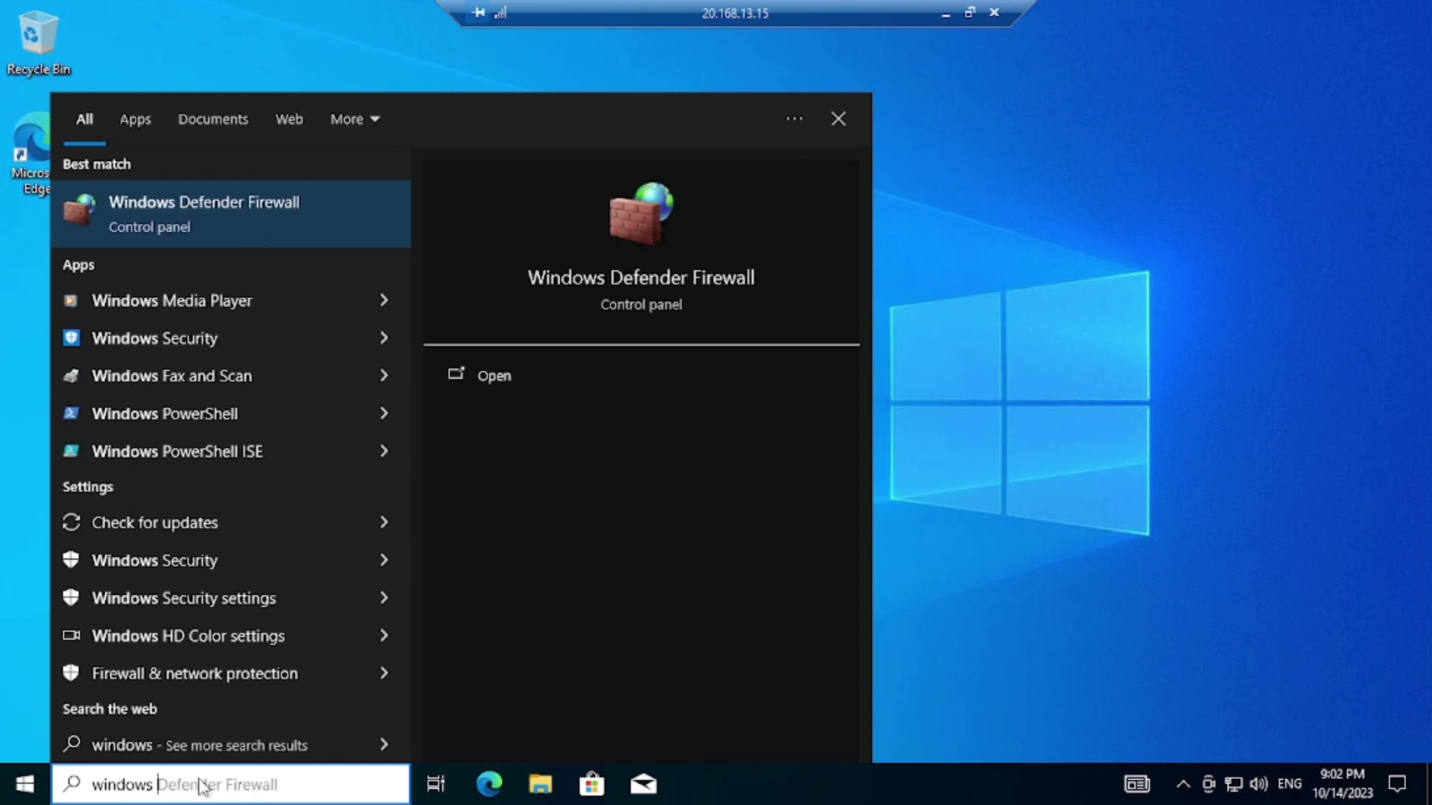
type("def")
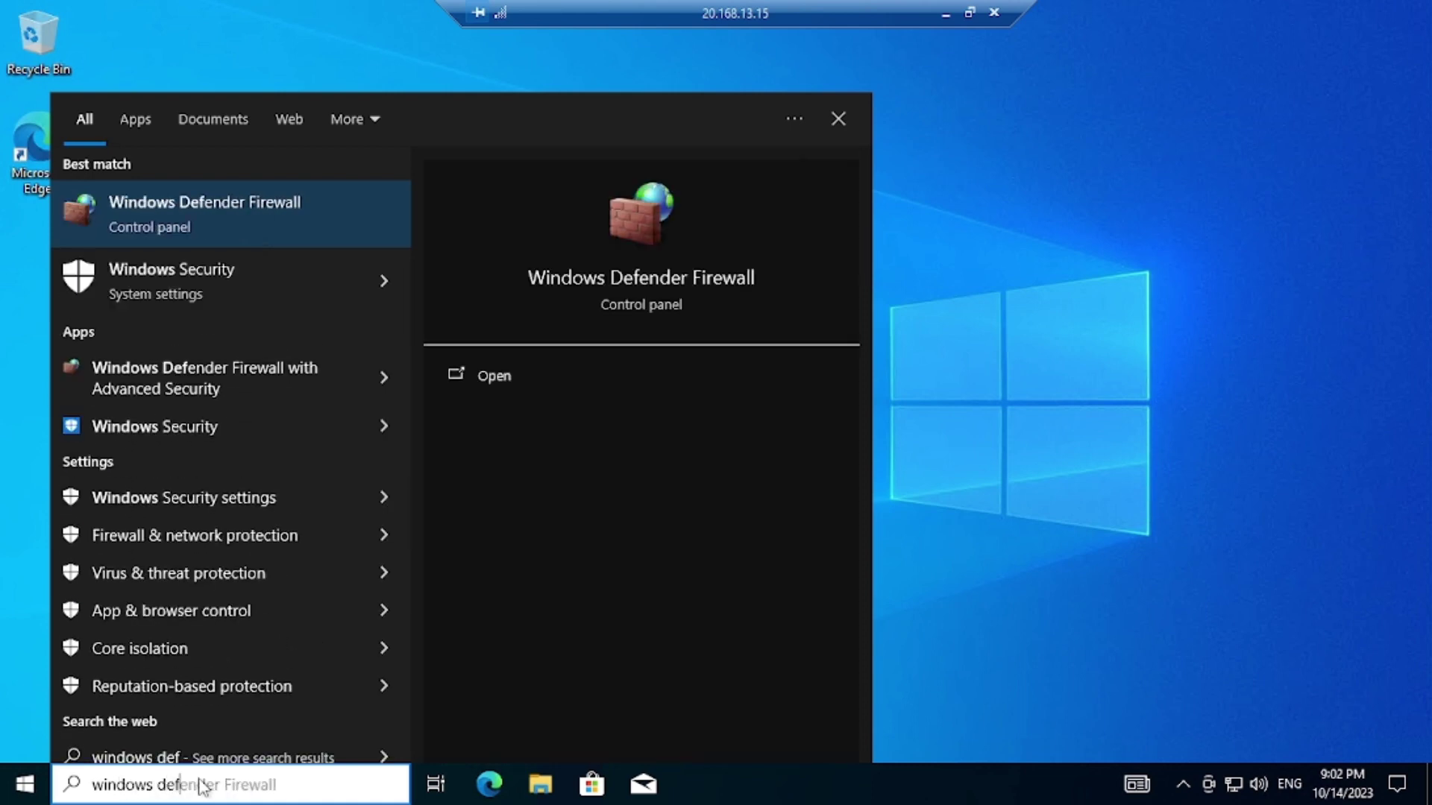
type("ender")
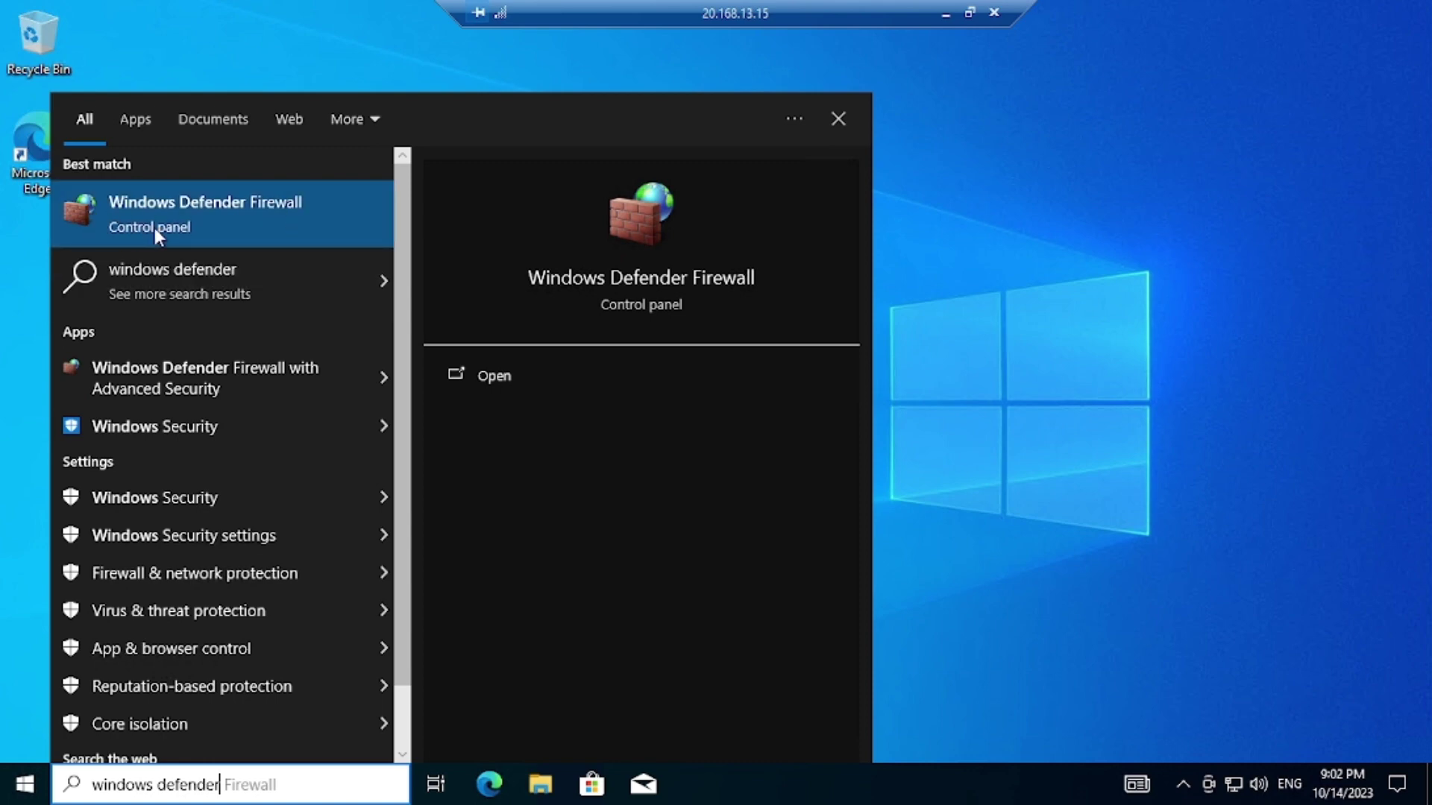
left_click(216, 380)
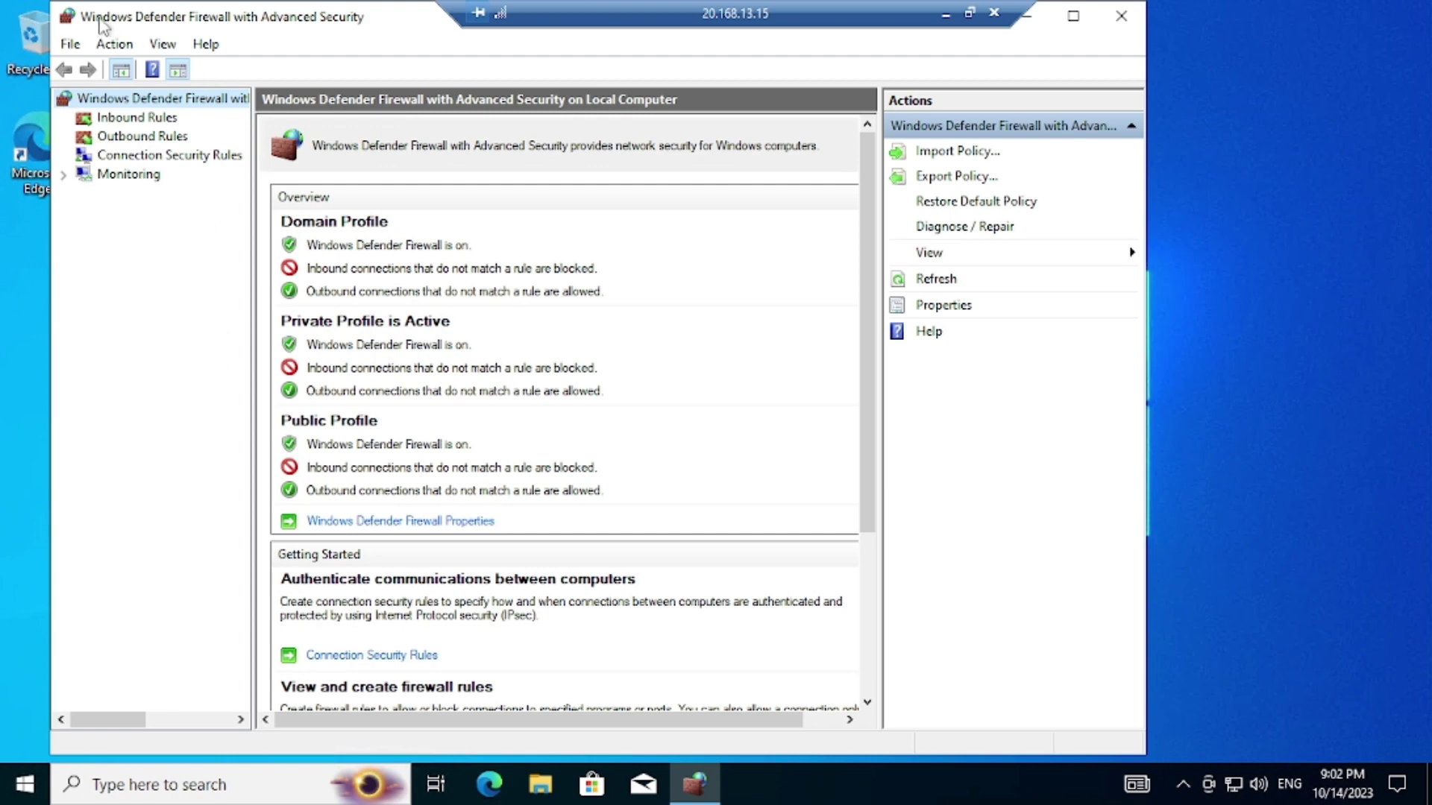
left_click(1120, 15)
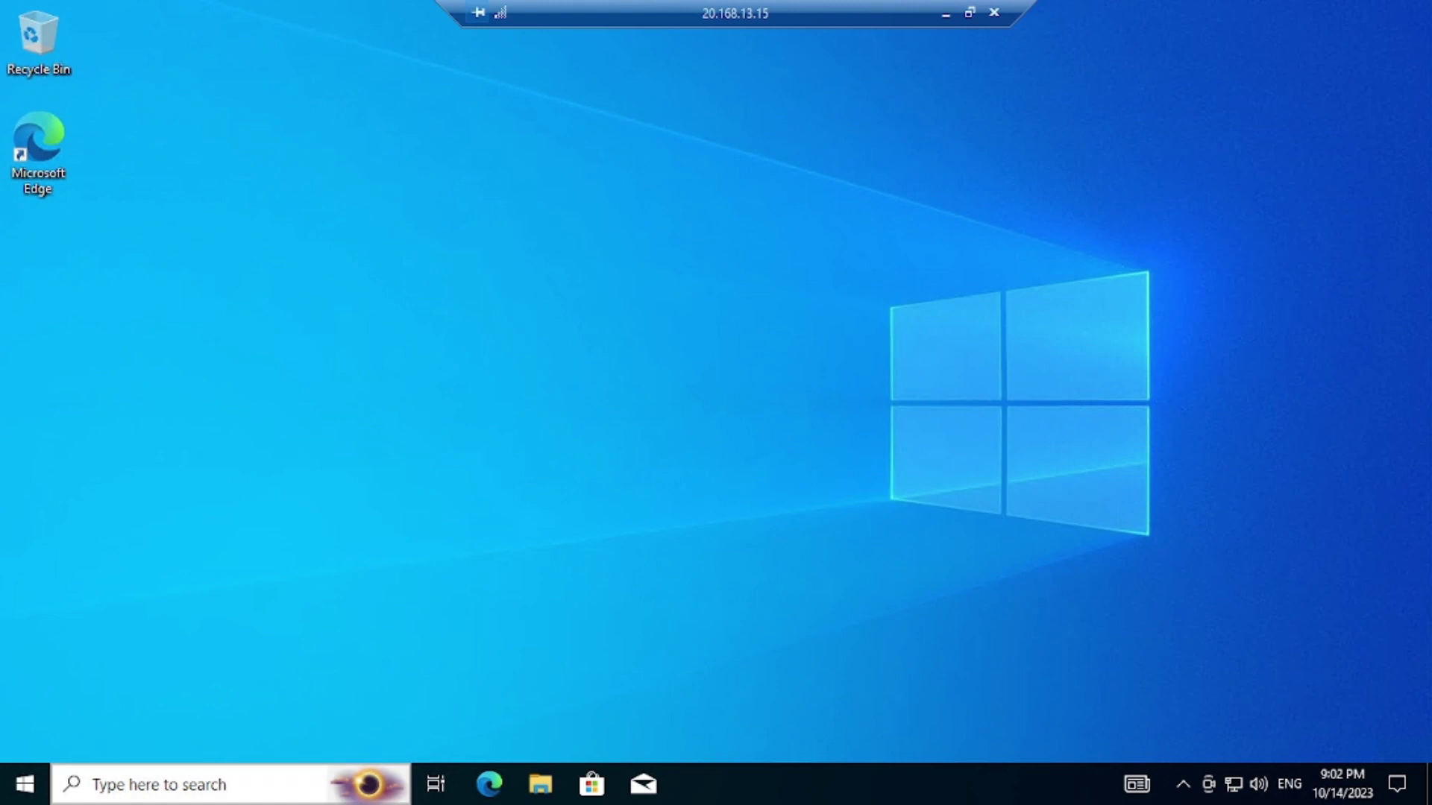
Step: Abandon the mistyped mf.msc search and cycle through windows back to the remote session
left_click(227, 783)
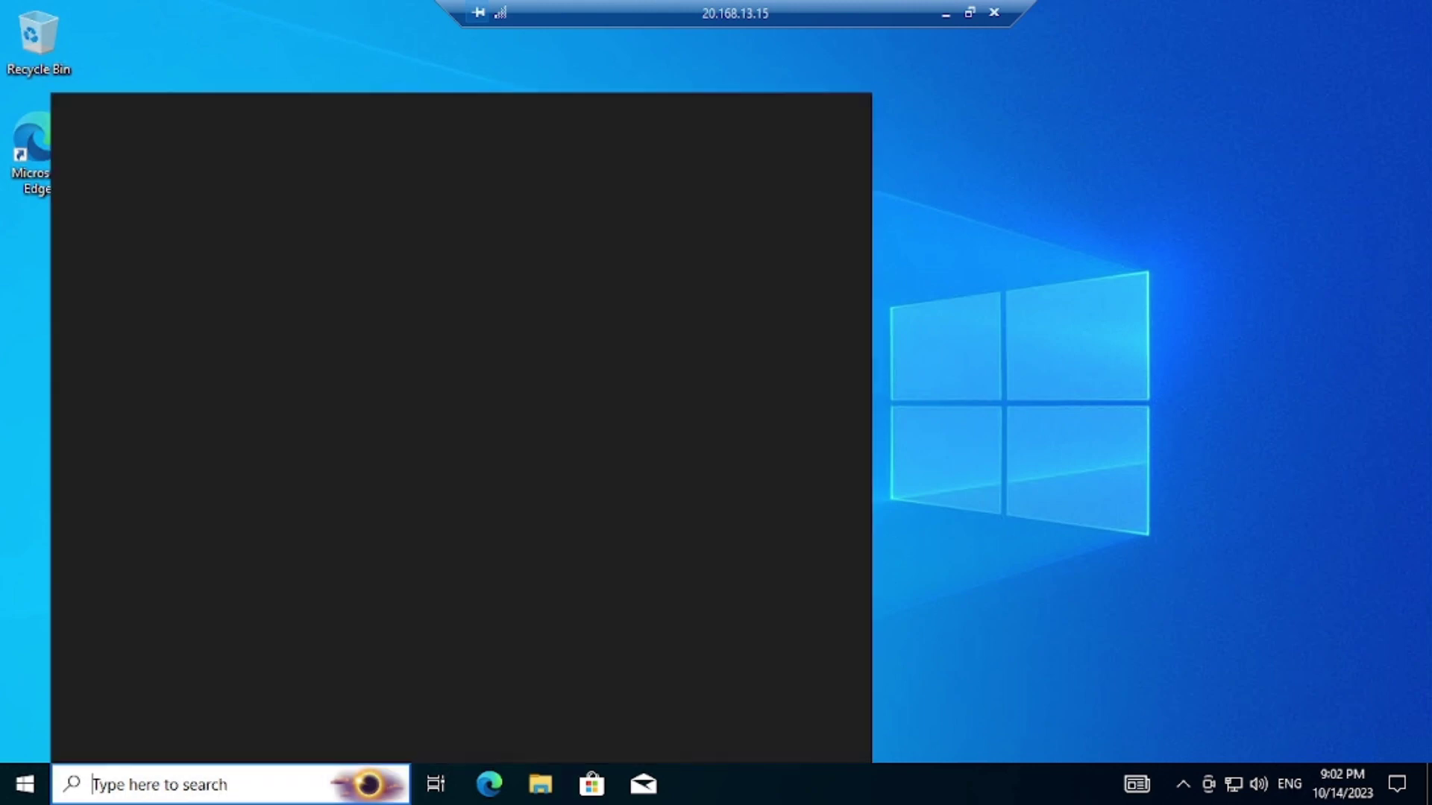
type("mf.msc")
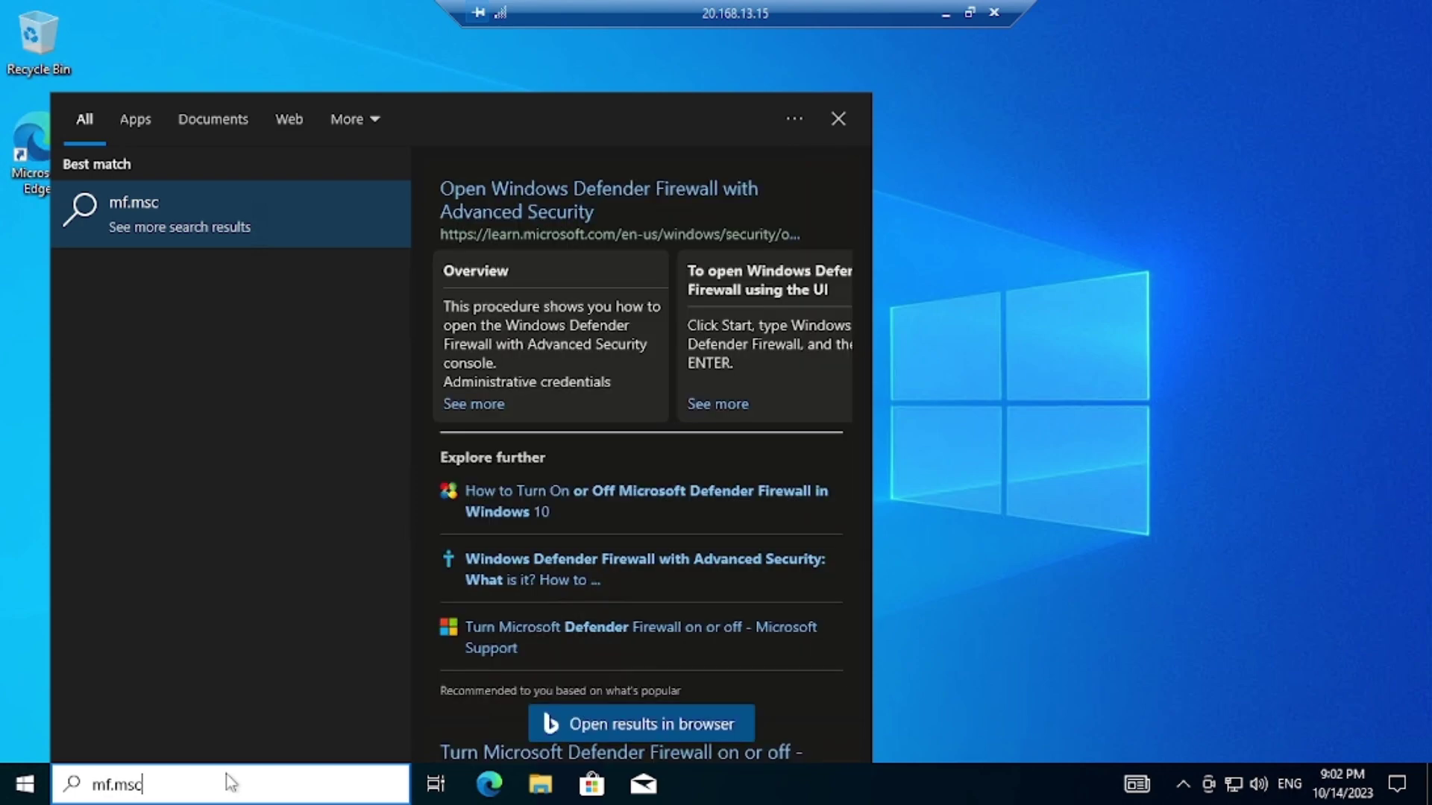
key("BackSpace")
key("BackSpace")
key("BackSpace")
key("BackSpace")
key("BackSpace")
key("BackSpace")
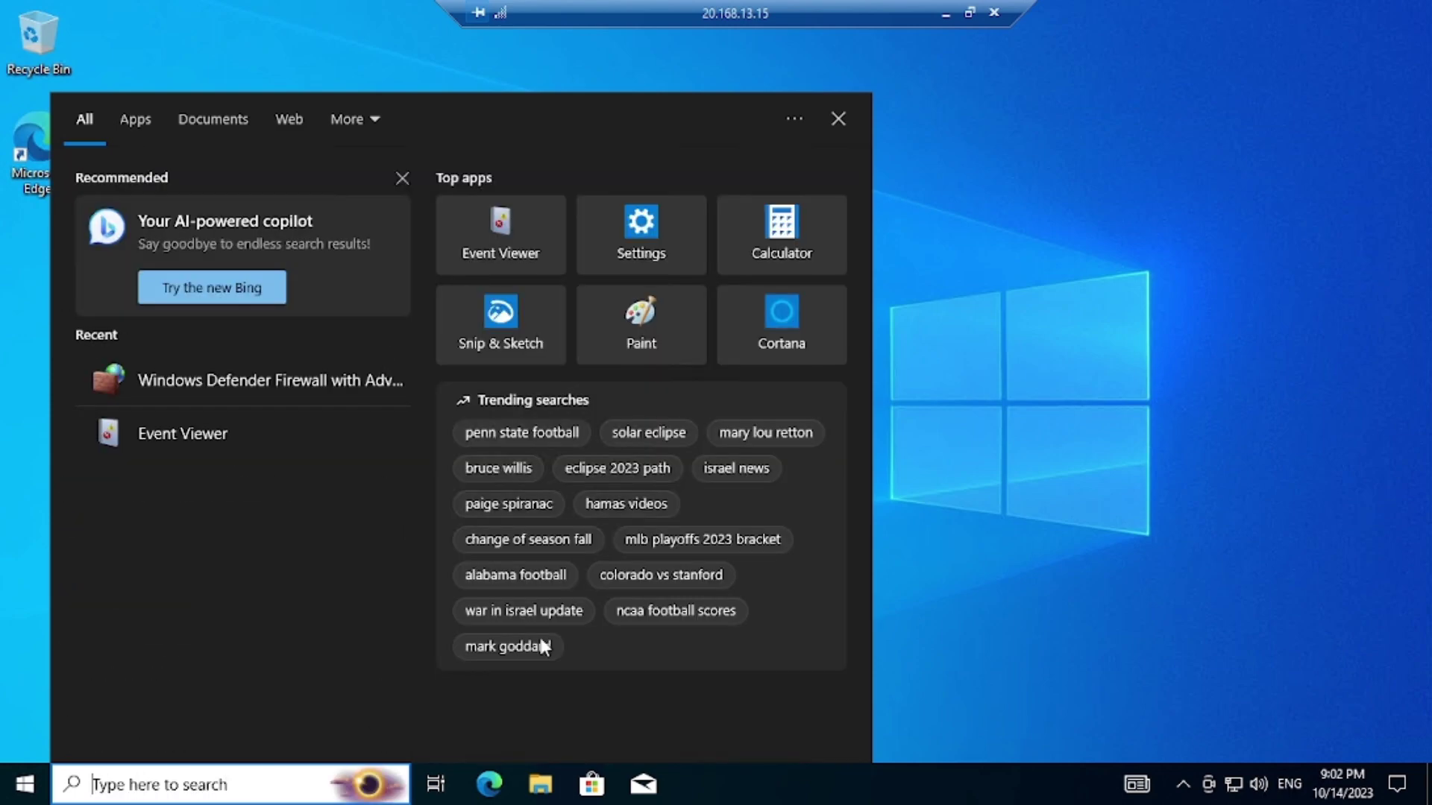
left_click(894, 391)
left_click(943, 13)
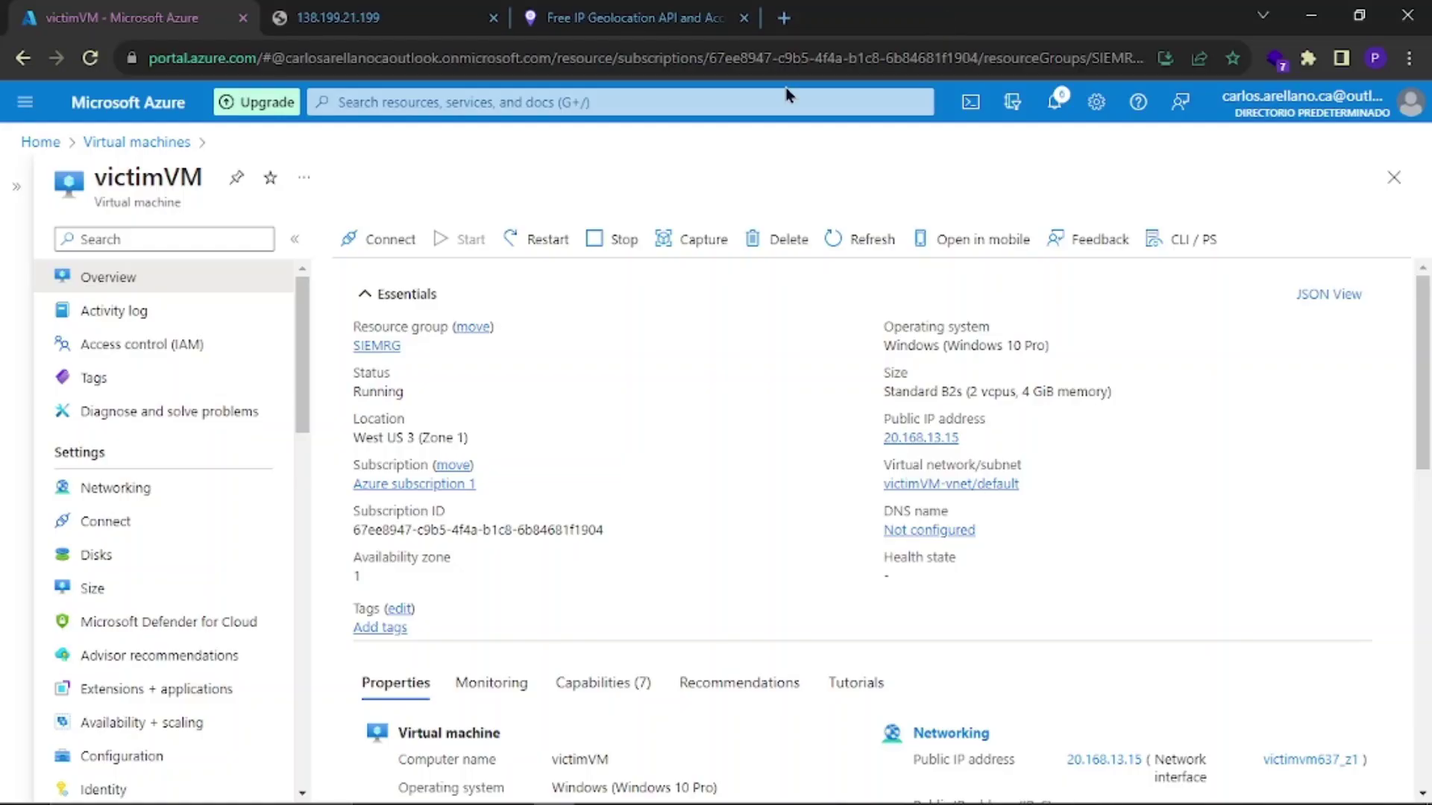
key("alt+Tab")
key("alt+Tab")
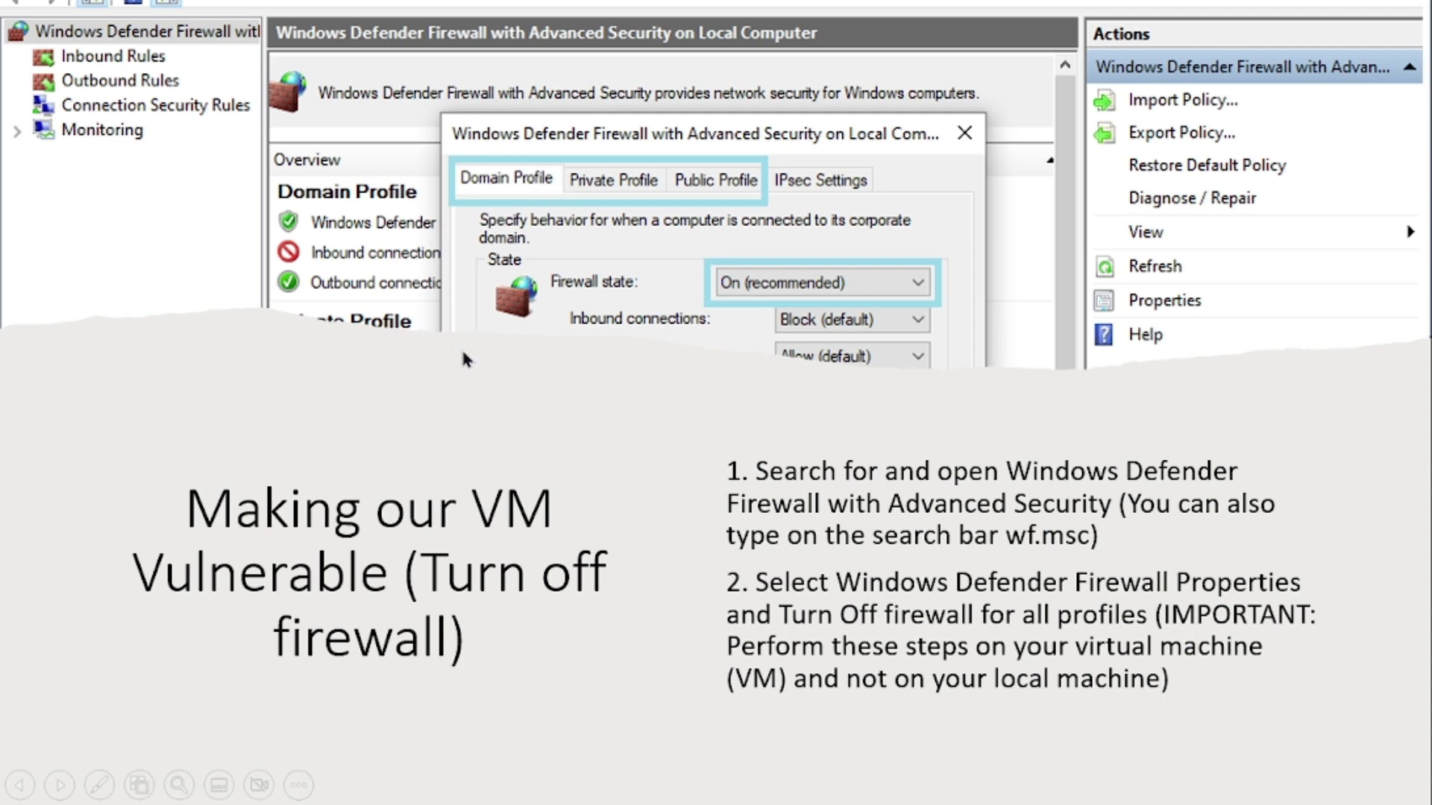
key("alt+Tab")
key("alt+Tab")
key("Tab")
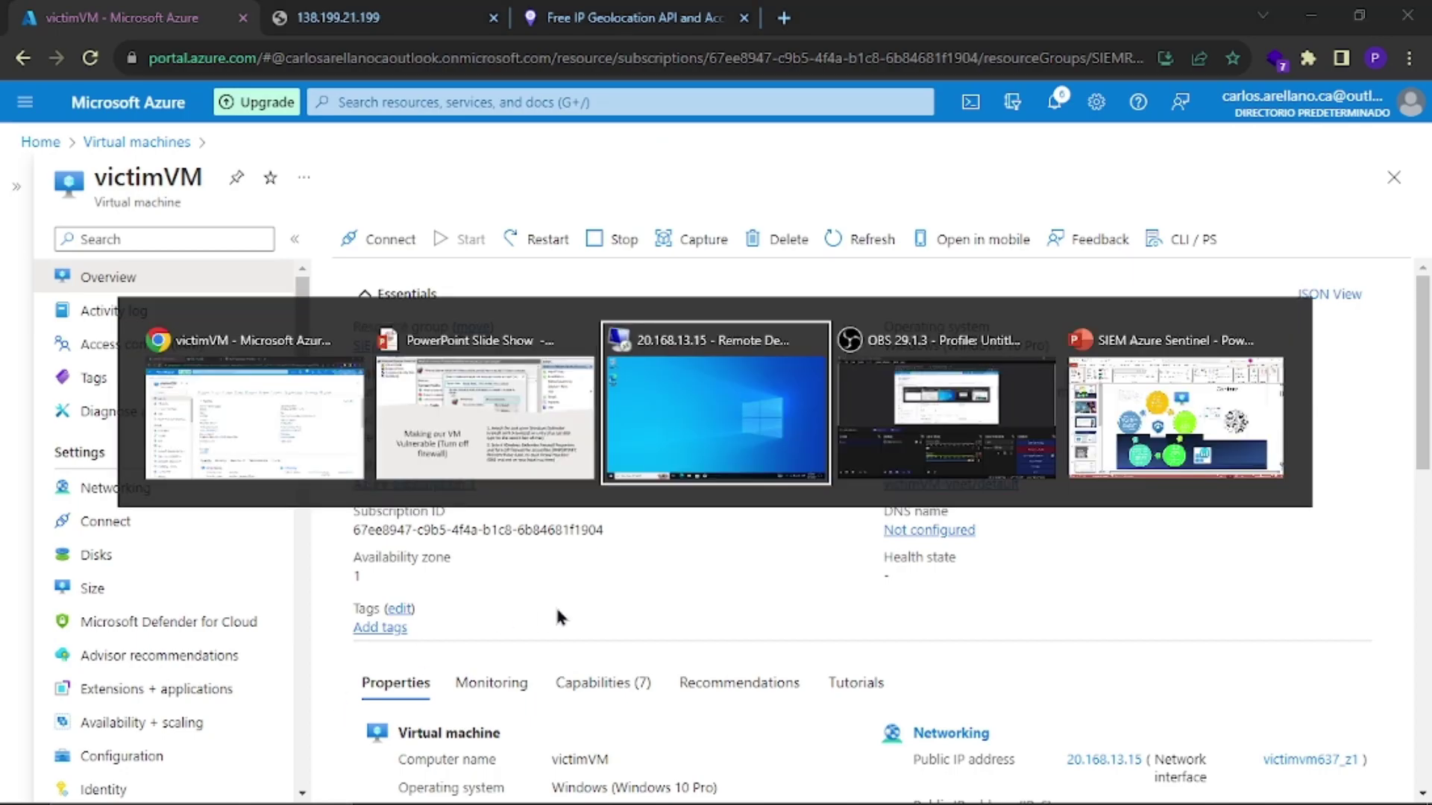
Step: Launch wf.msc, open the firewall properties, and set the Domain Profile firewall state to Off
left_click(268, 792)
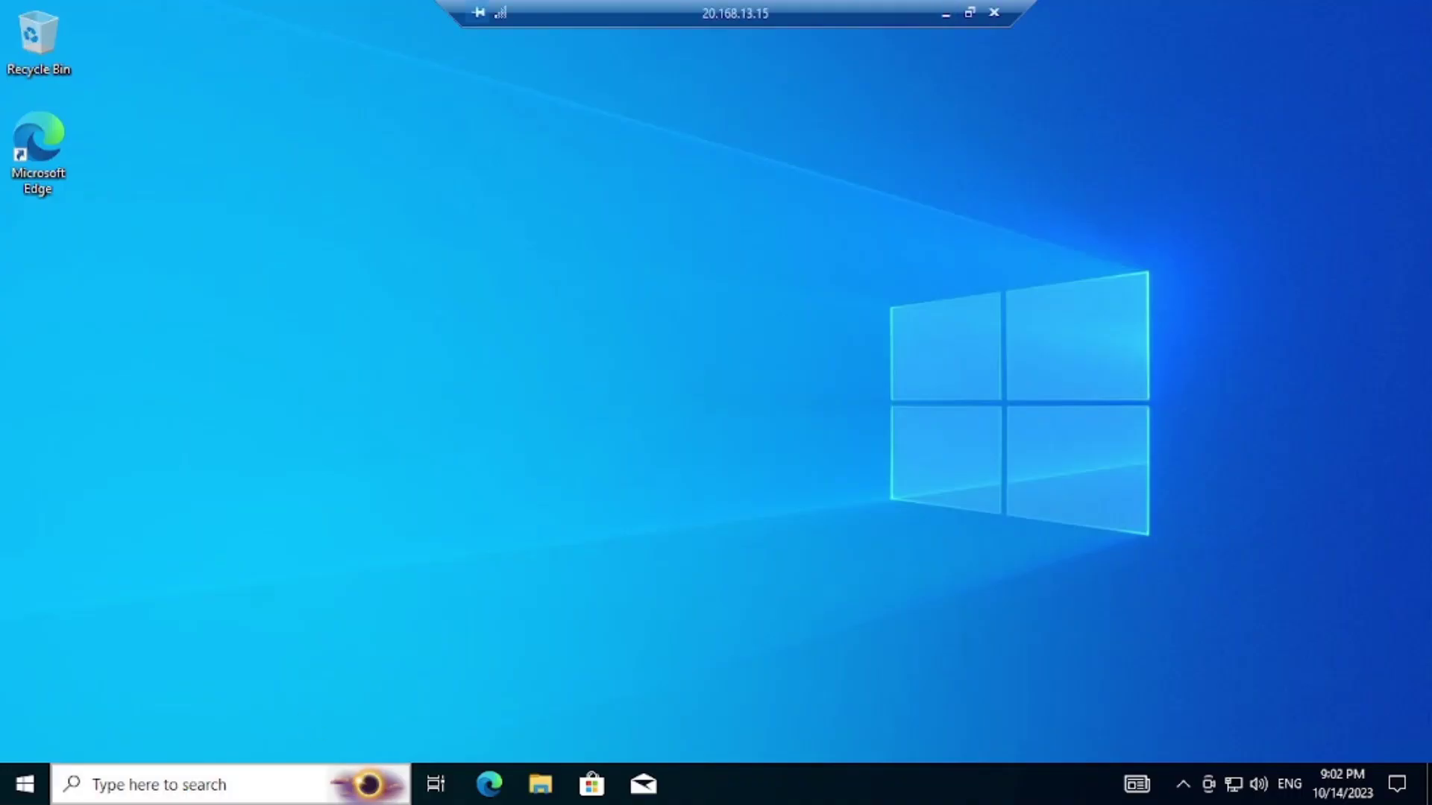
type("wf.")
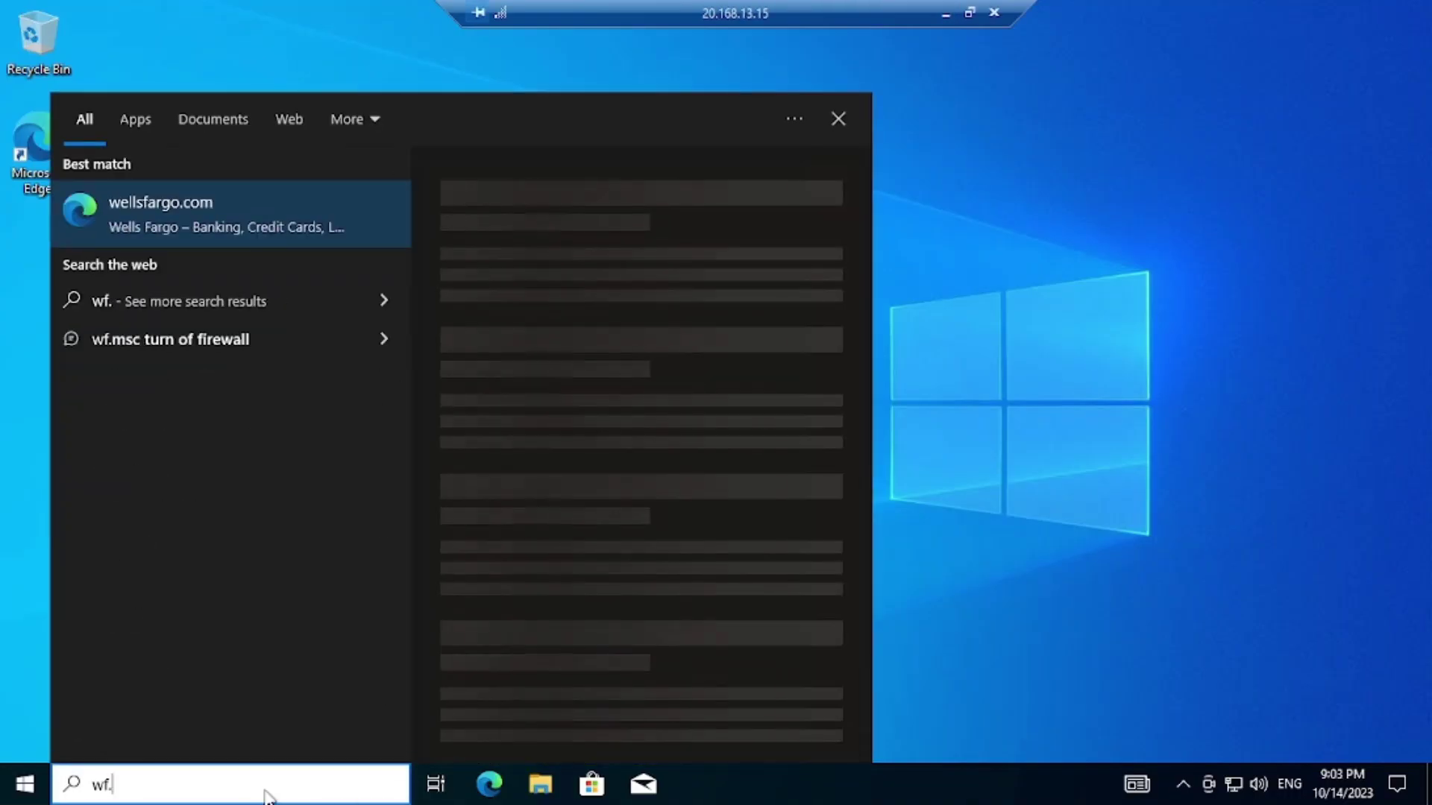
type("msc")
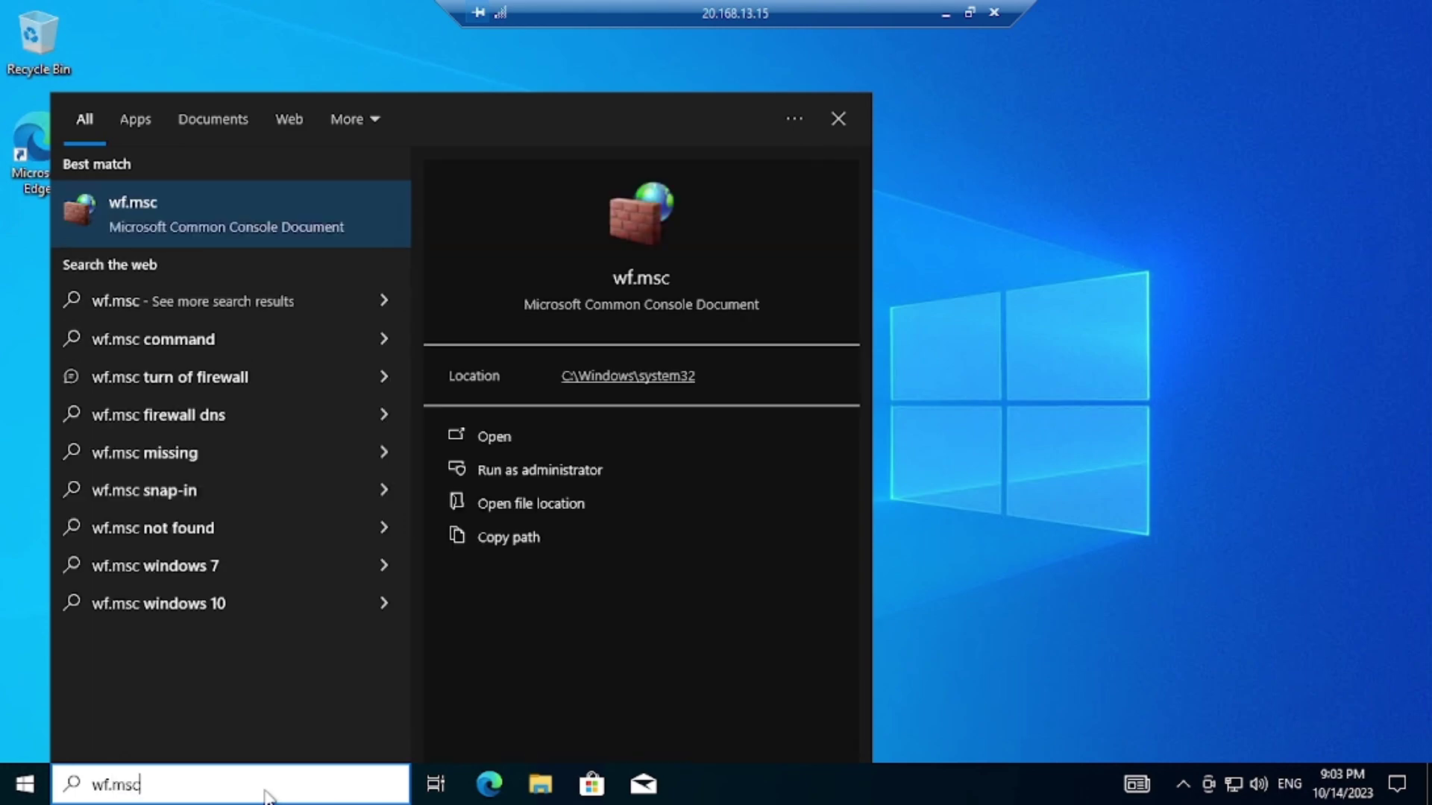
key("Return")
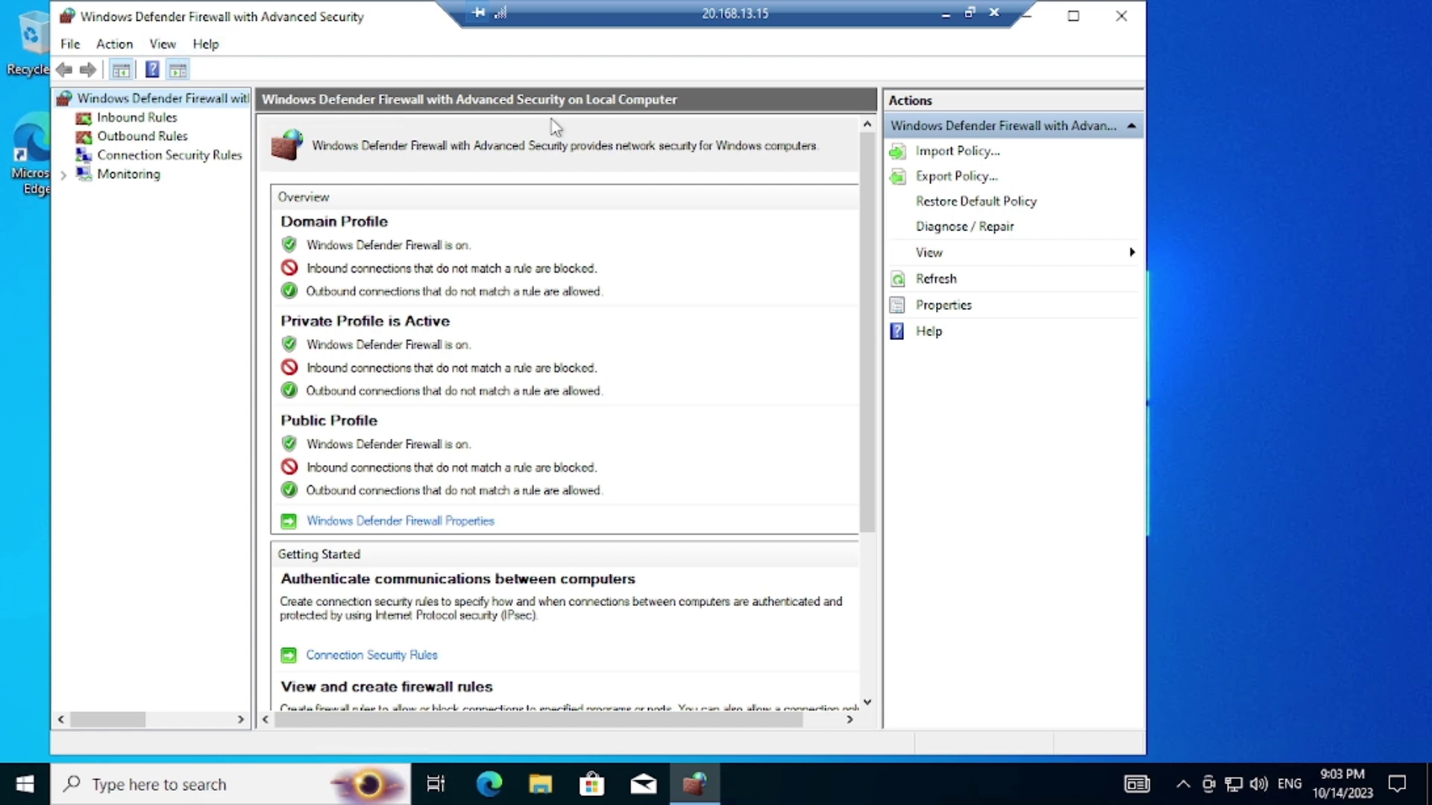
left_click(367, 521)
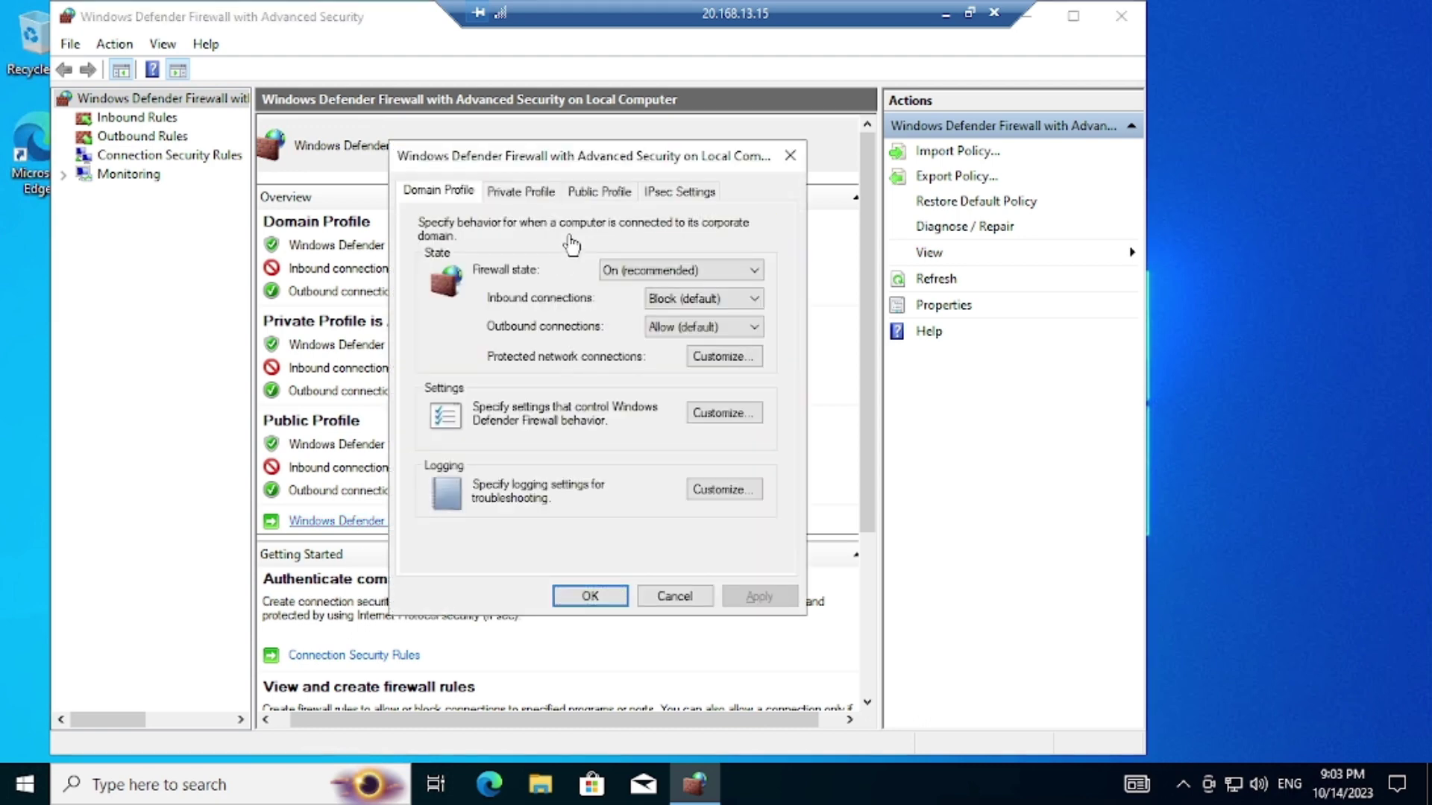
left_click(680, 272)
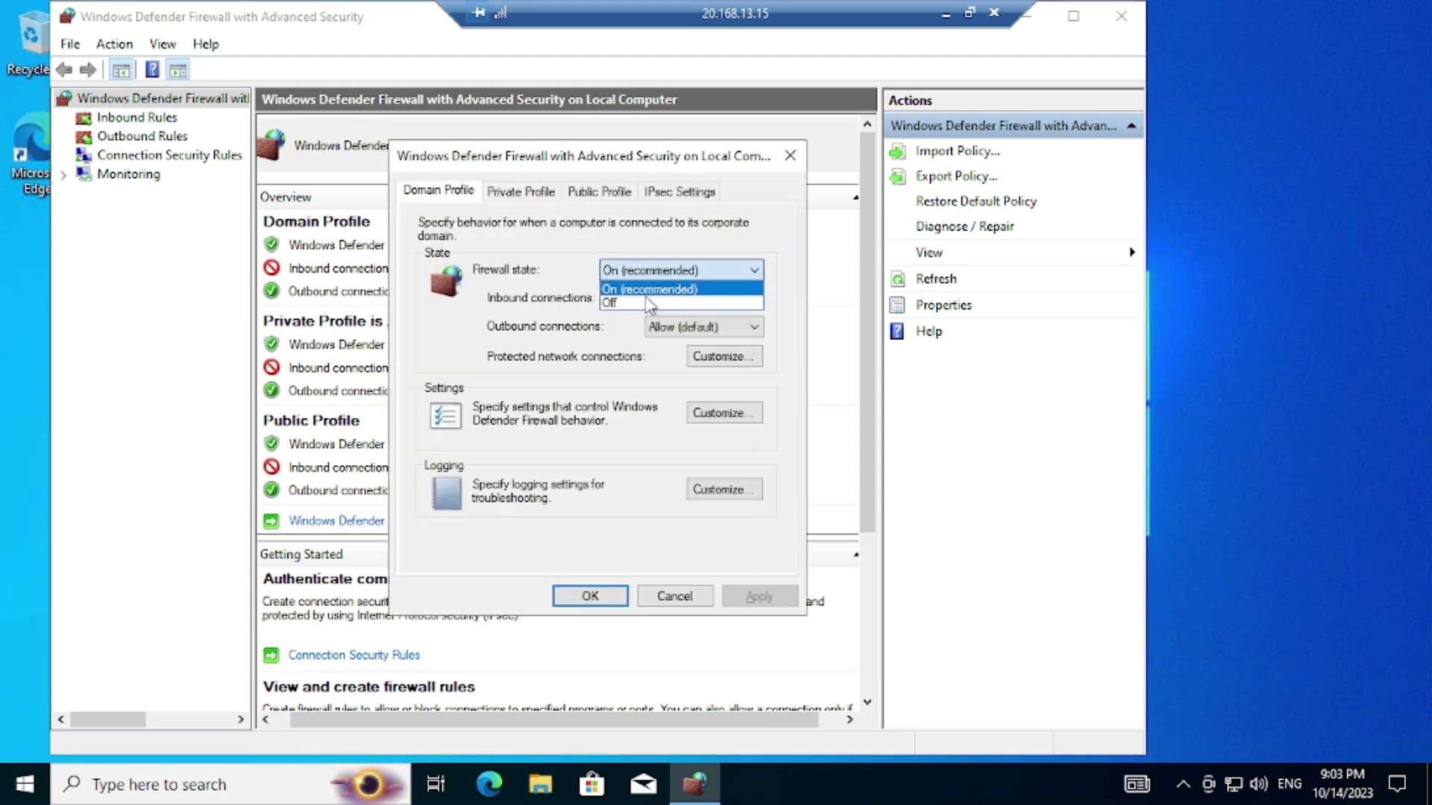
left_click(647, 304)
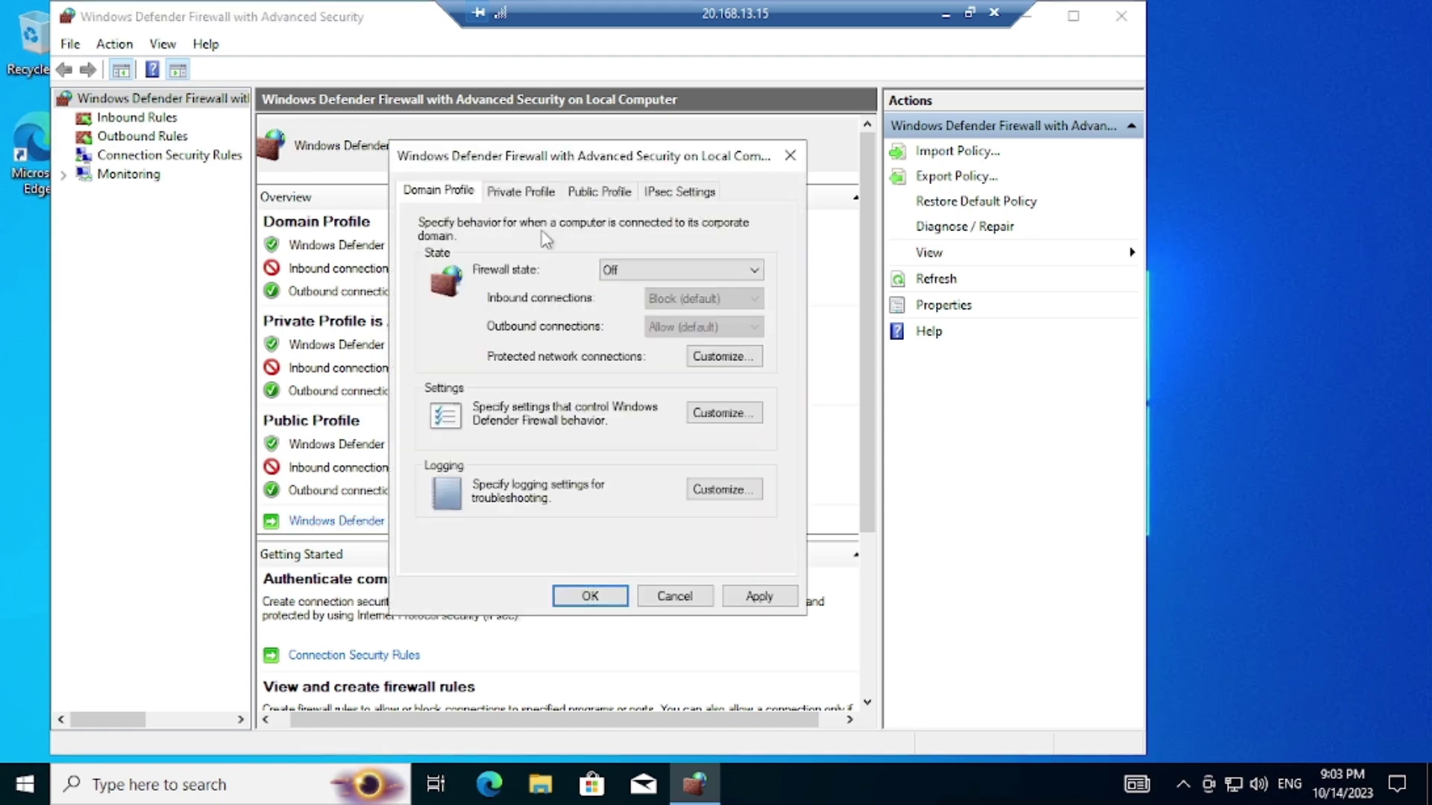
Step: Set the firewall state to Off on the Private and Public Profile tabs
left_click(505, 194)
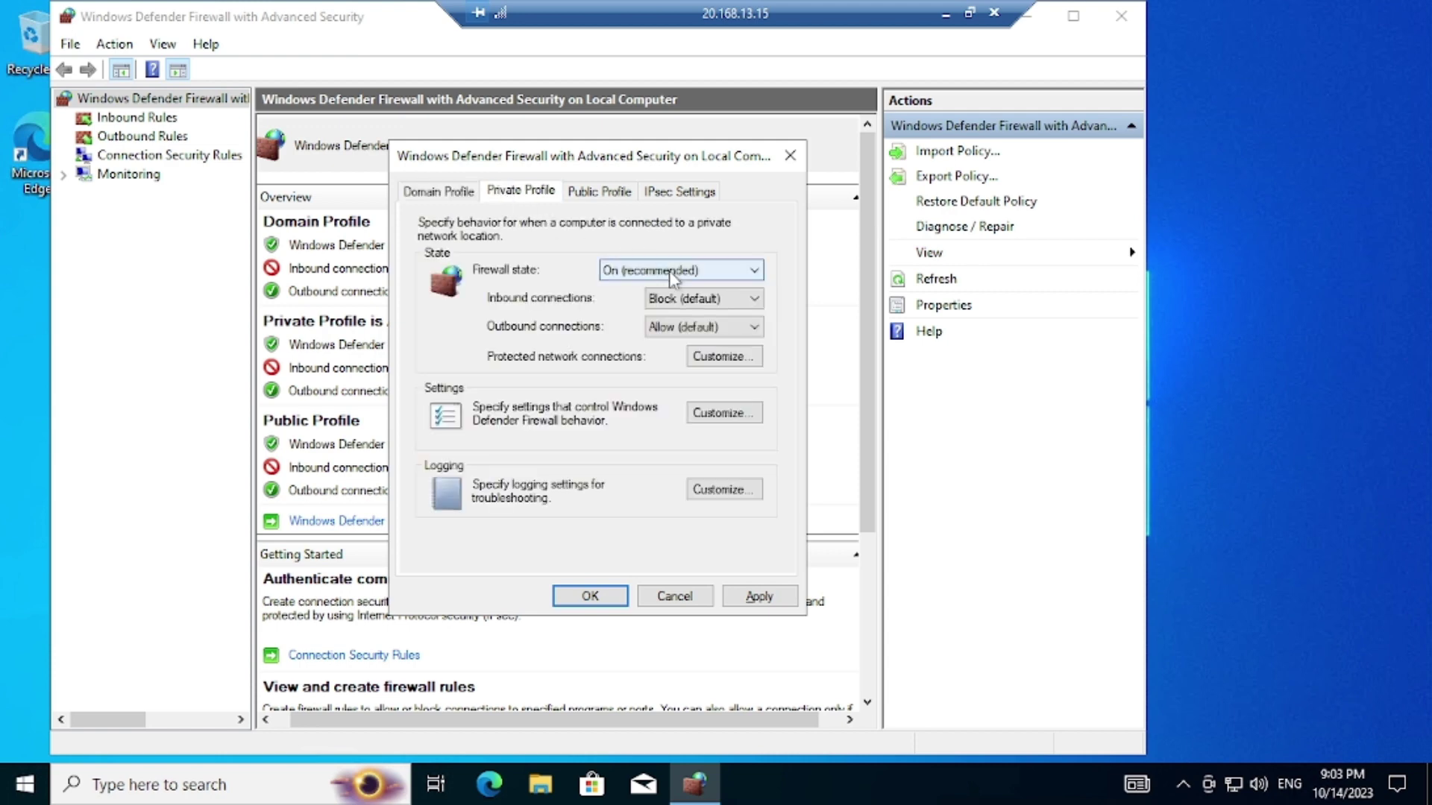
left_click(671, 277)
left_click(621, 302)
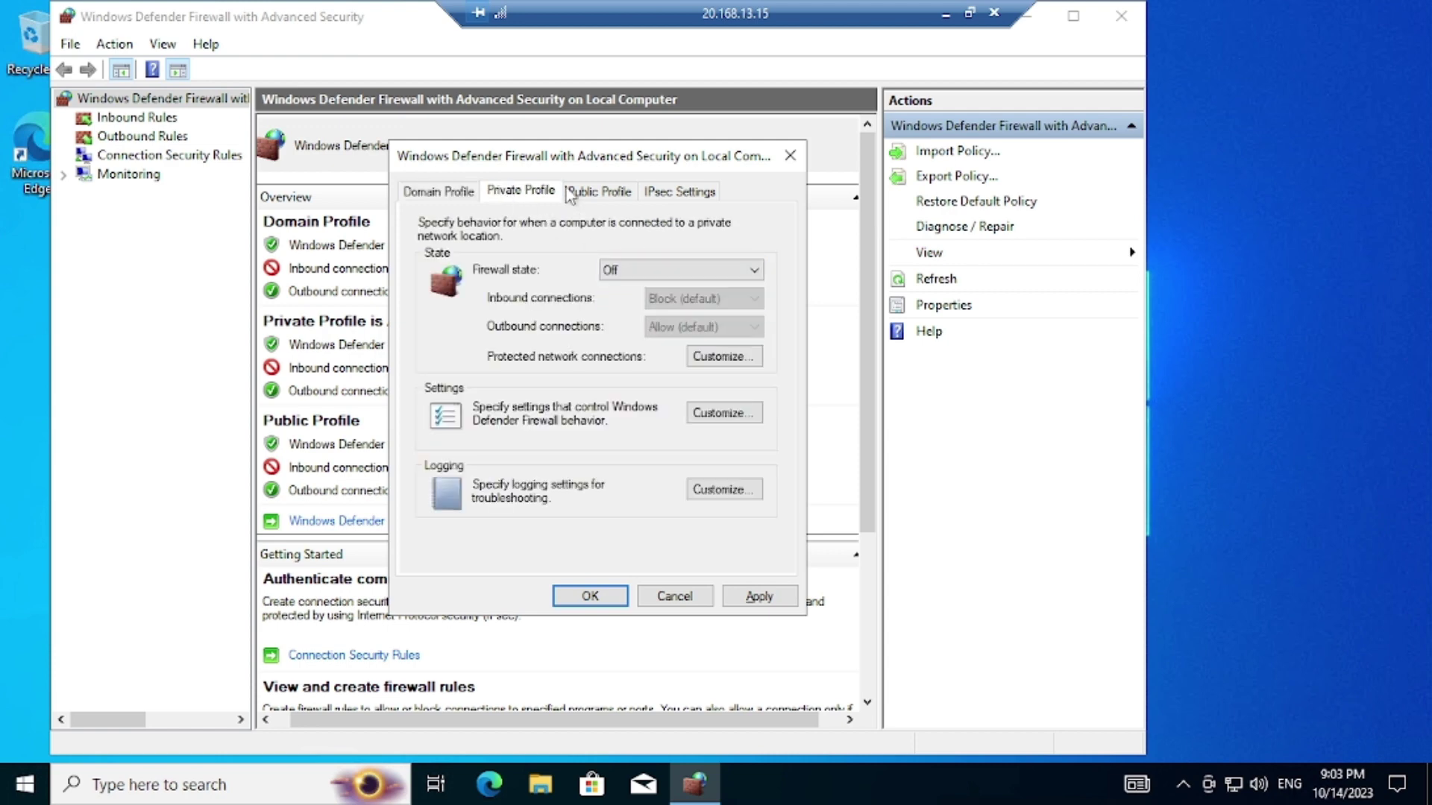
left_click(589, 193)
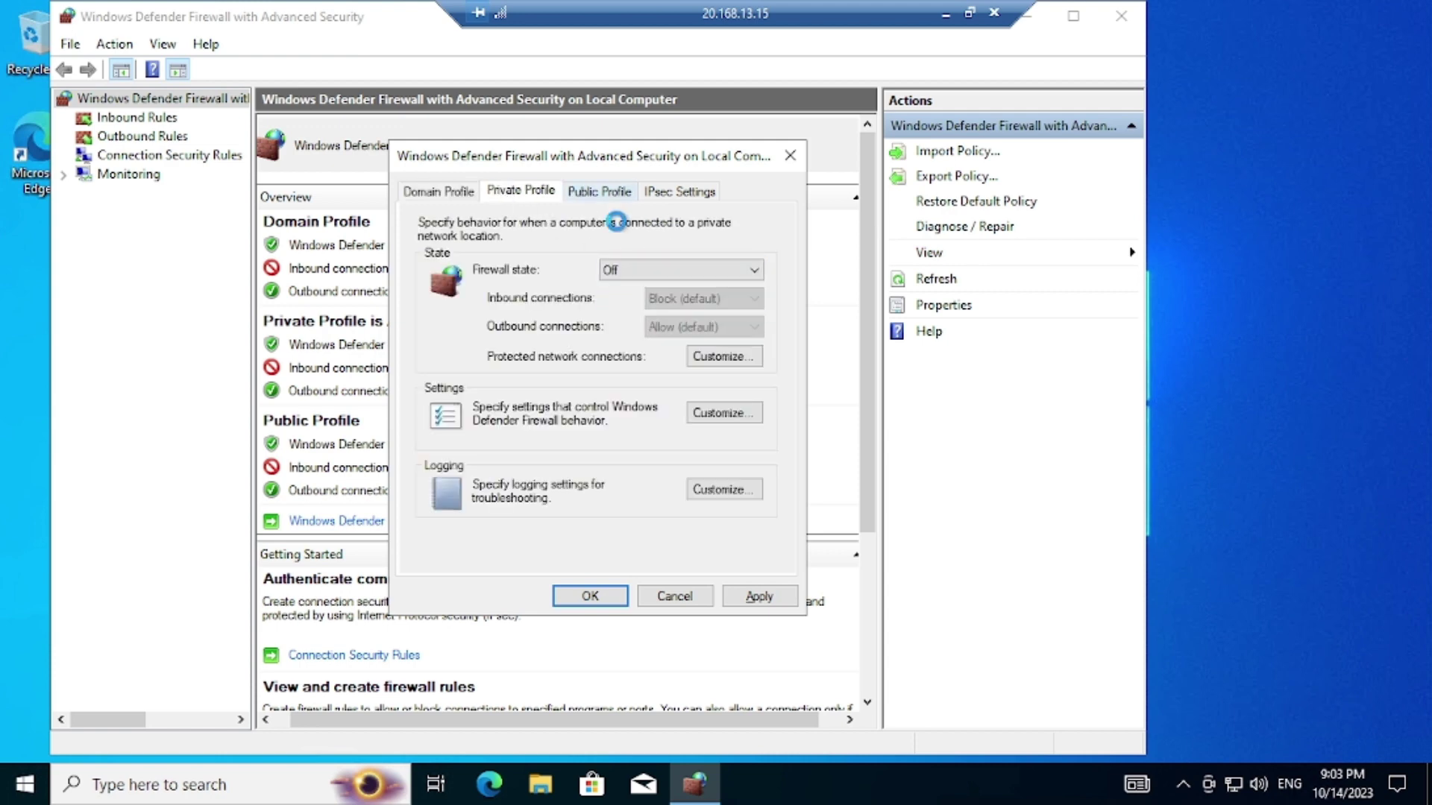
left_click(681, 273)
left_click(657, 304)
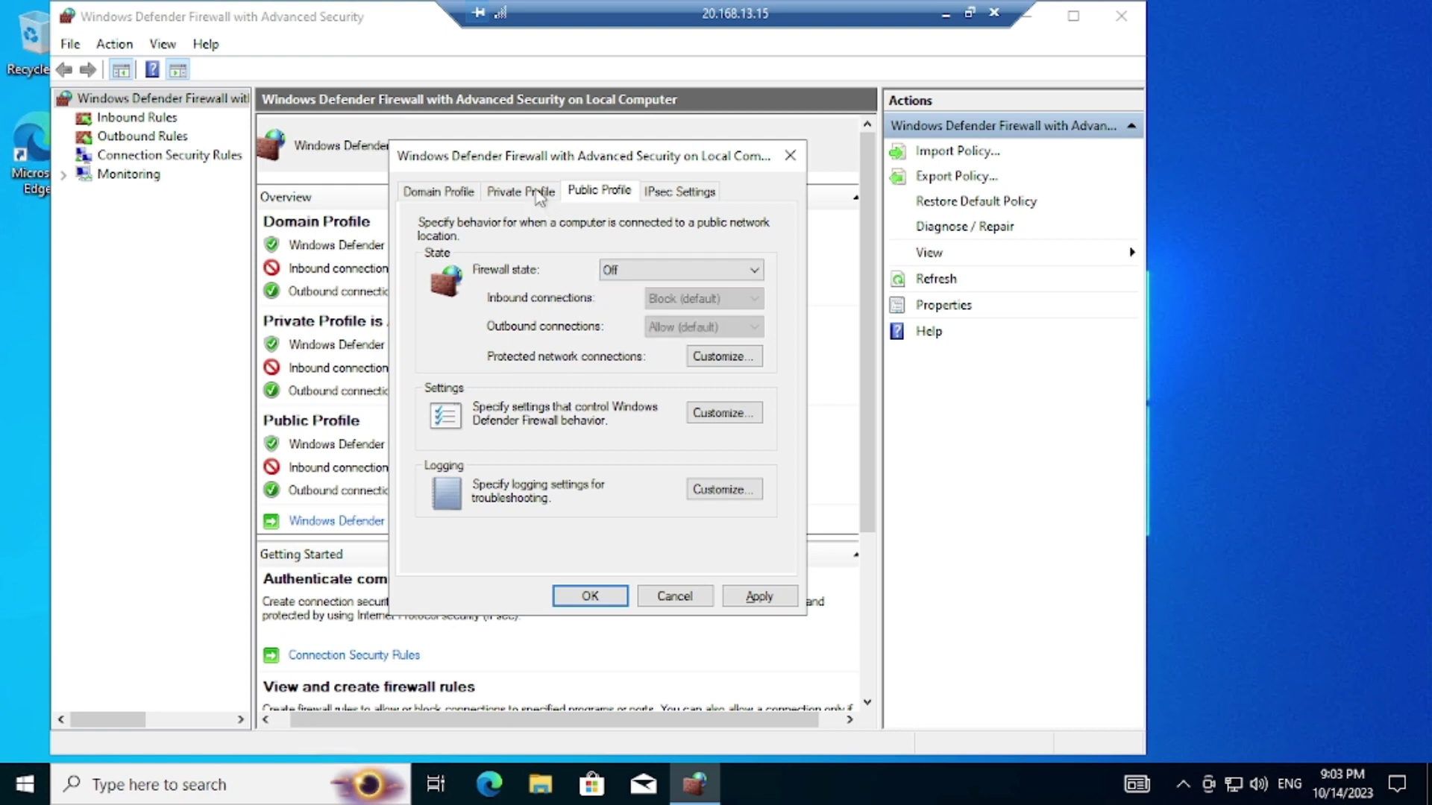
Step: Review each profile tab, apply and confirm the firewall changes, and close the console
left_click(538, 194)
left_click(468, 193)
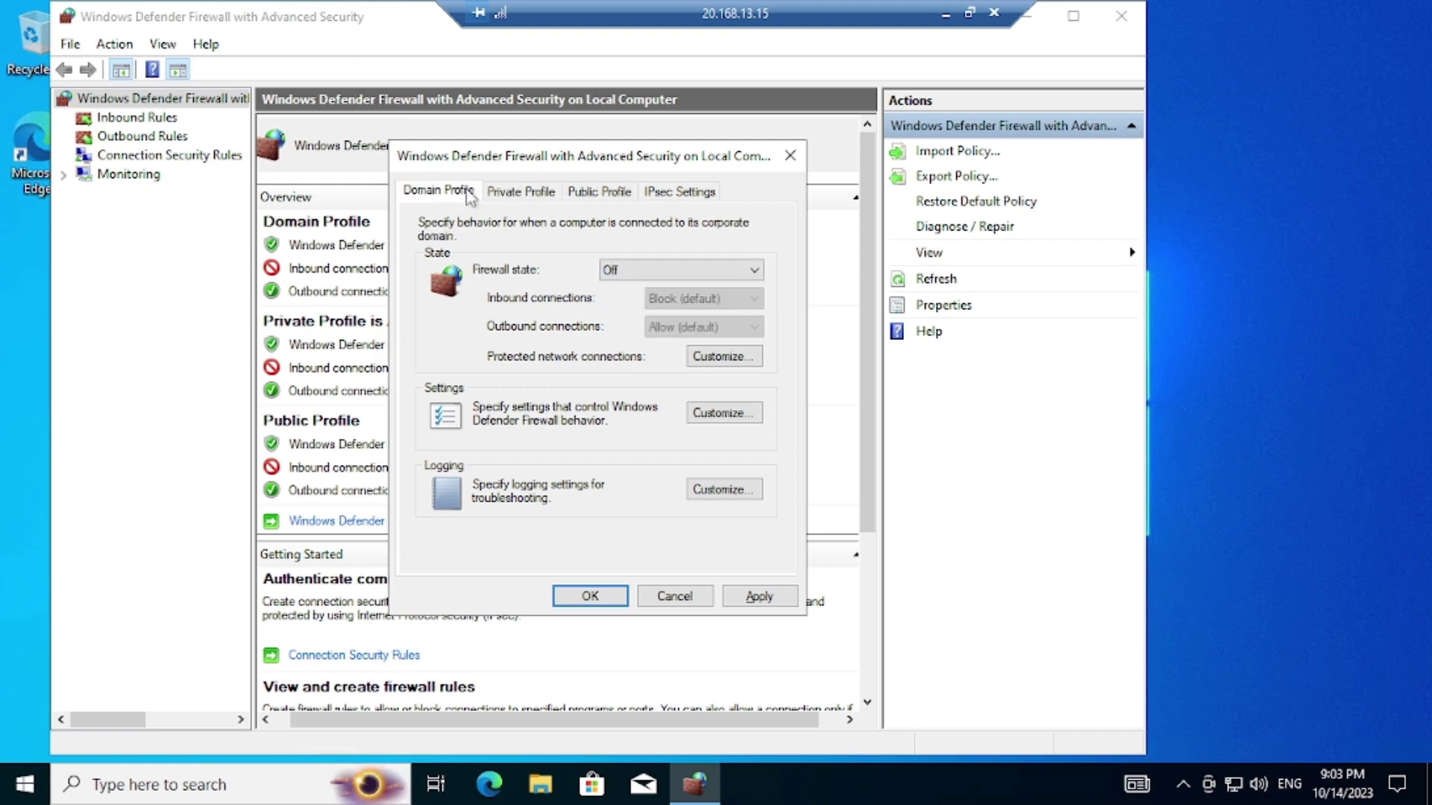
left_click(712, 191)
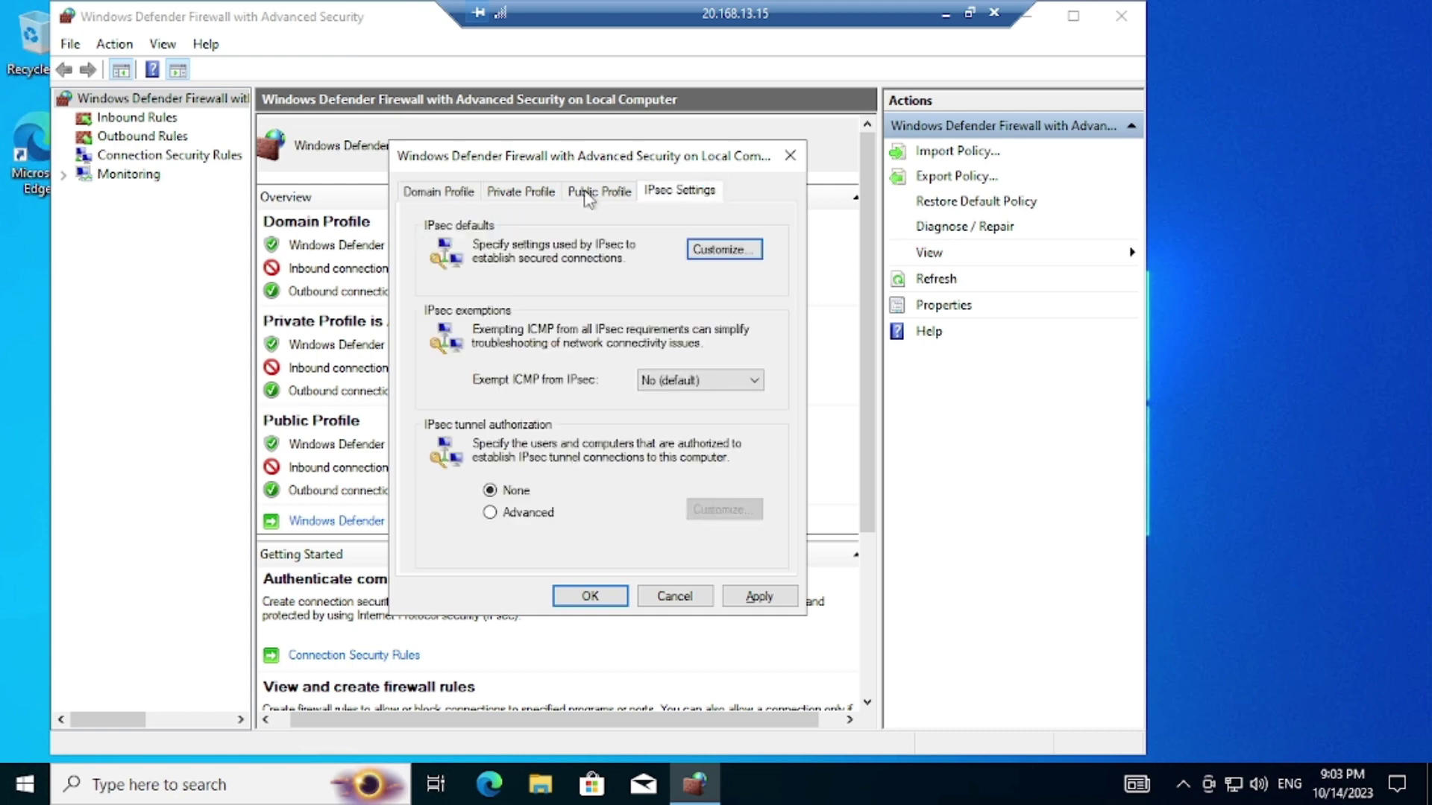
left_click(589, 192)
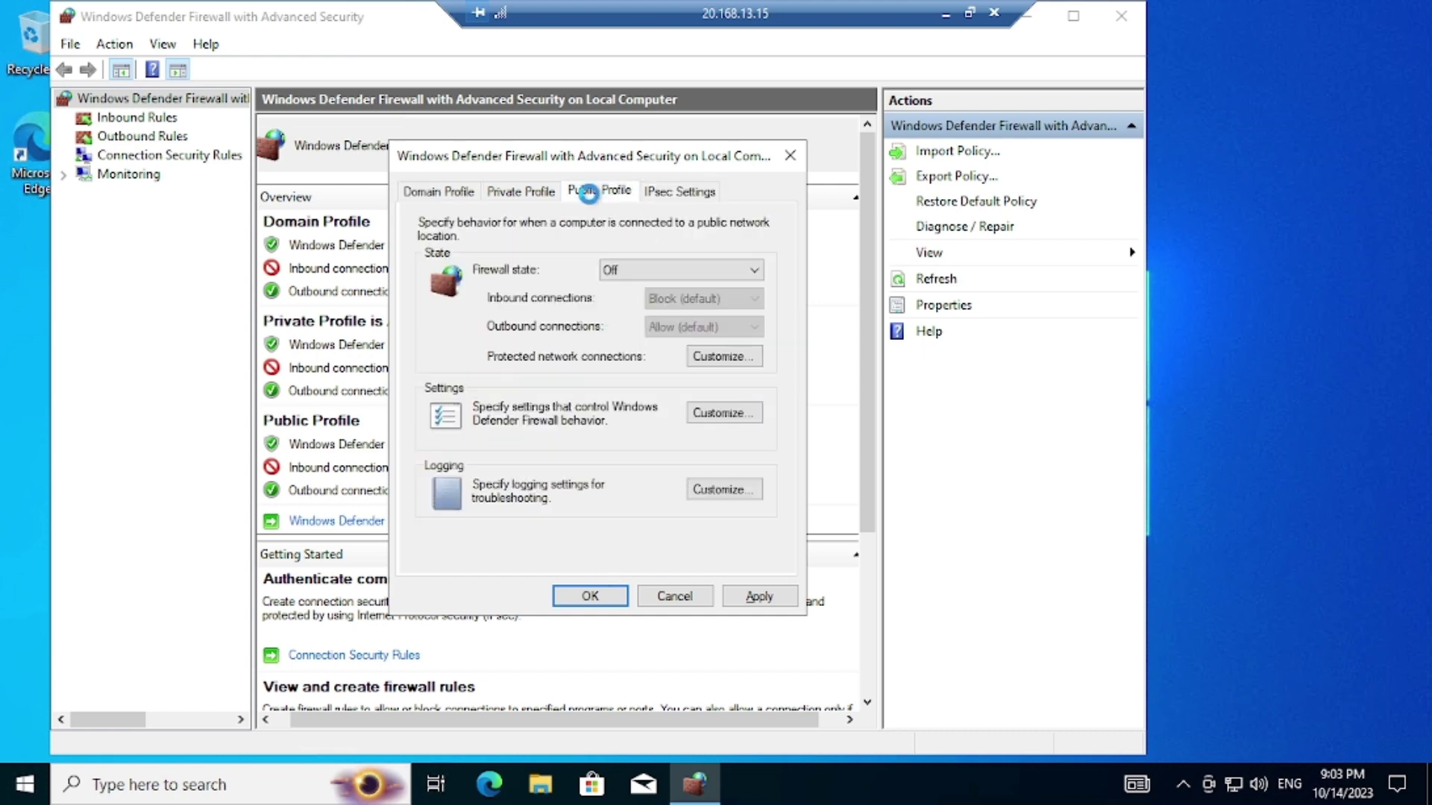
left_click(758, 599)
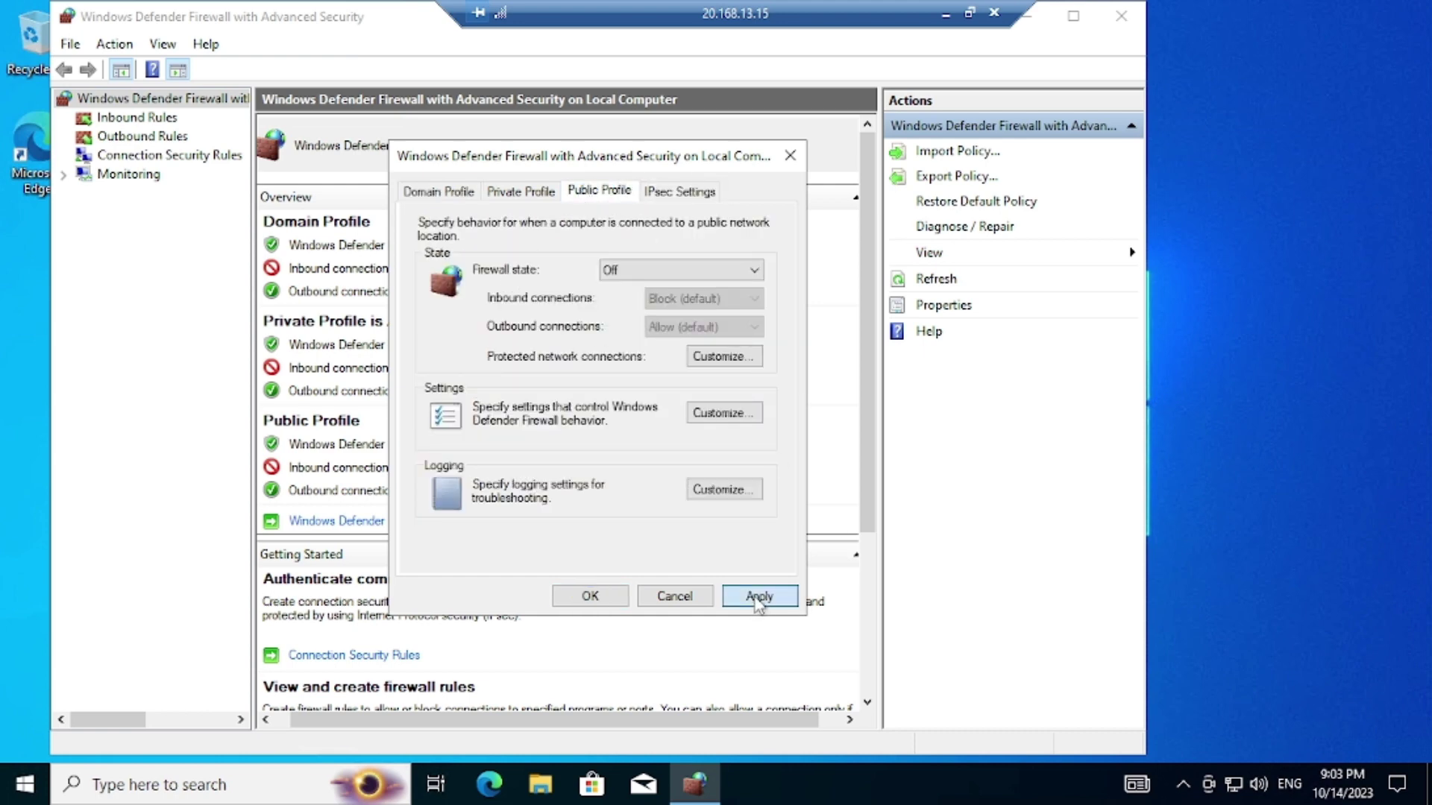
left_click(572, 596)
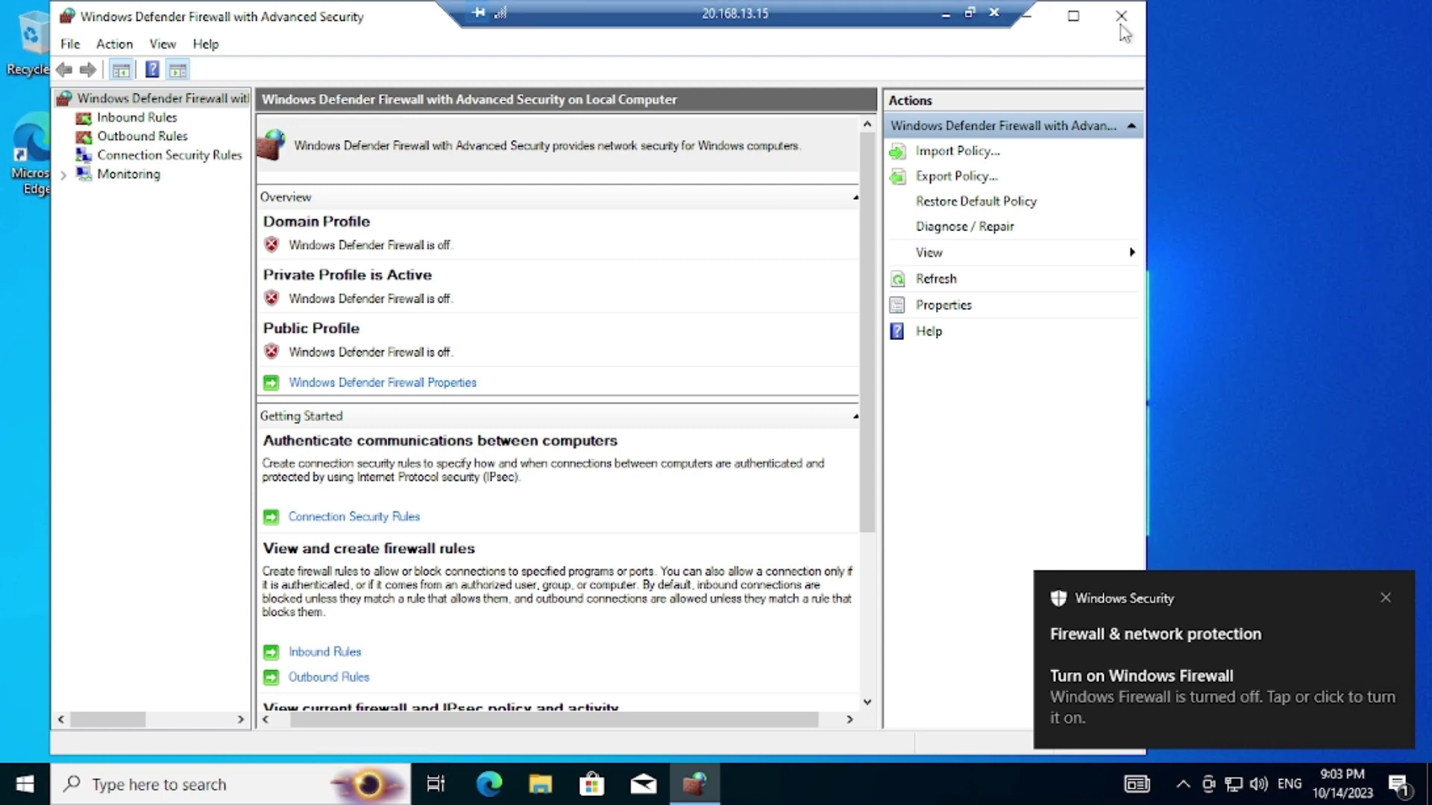
key("alt+F4")
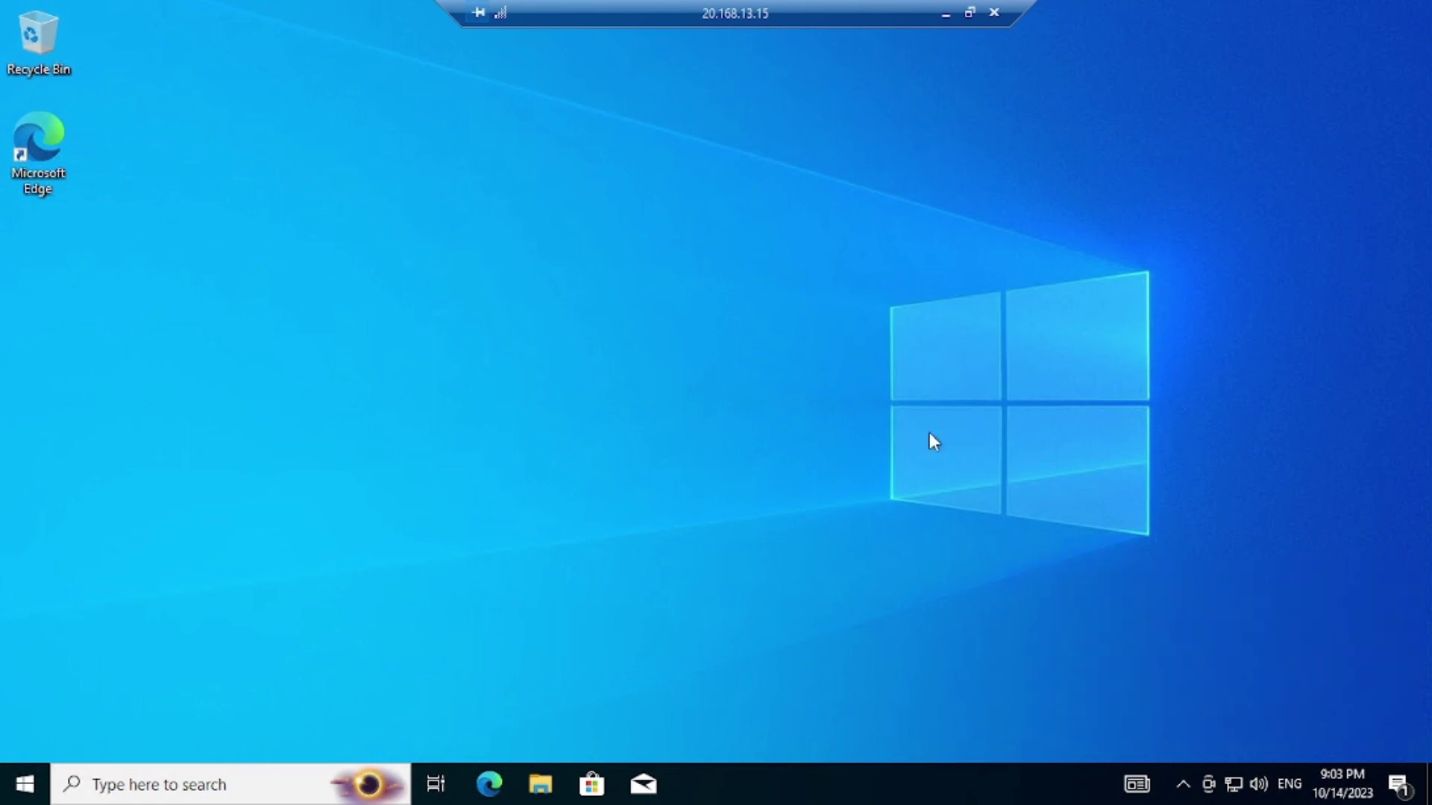
Step: Advance the slideshow to 'Executing a script to retrieve log information from the event viewer', then return to the VM
left_click(945, 14)
key("alt+Tab")
key("alt+Tab")
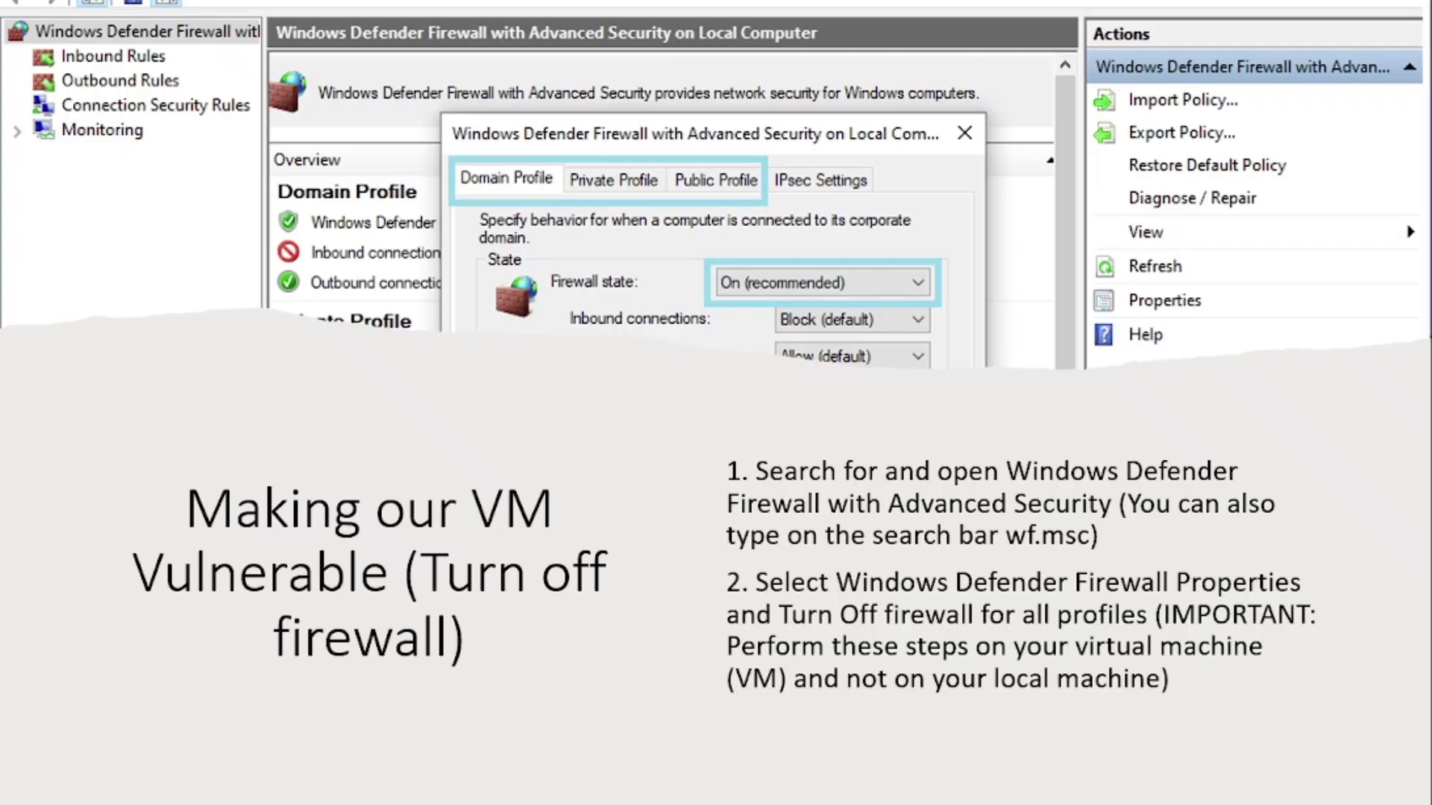
key("Right")
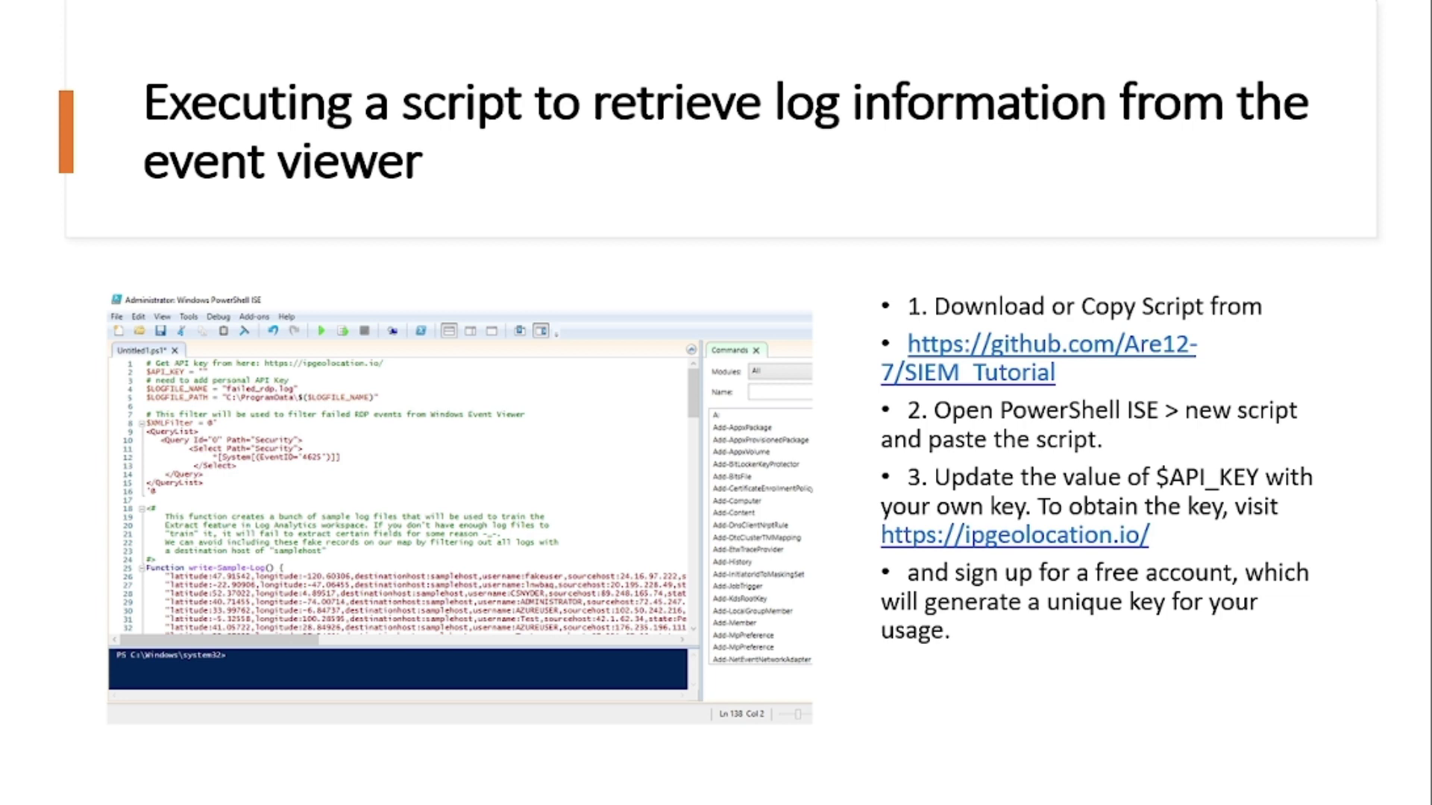
key("alt+Tab")
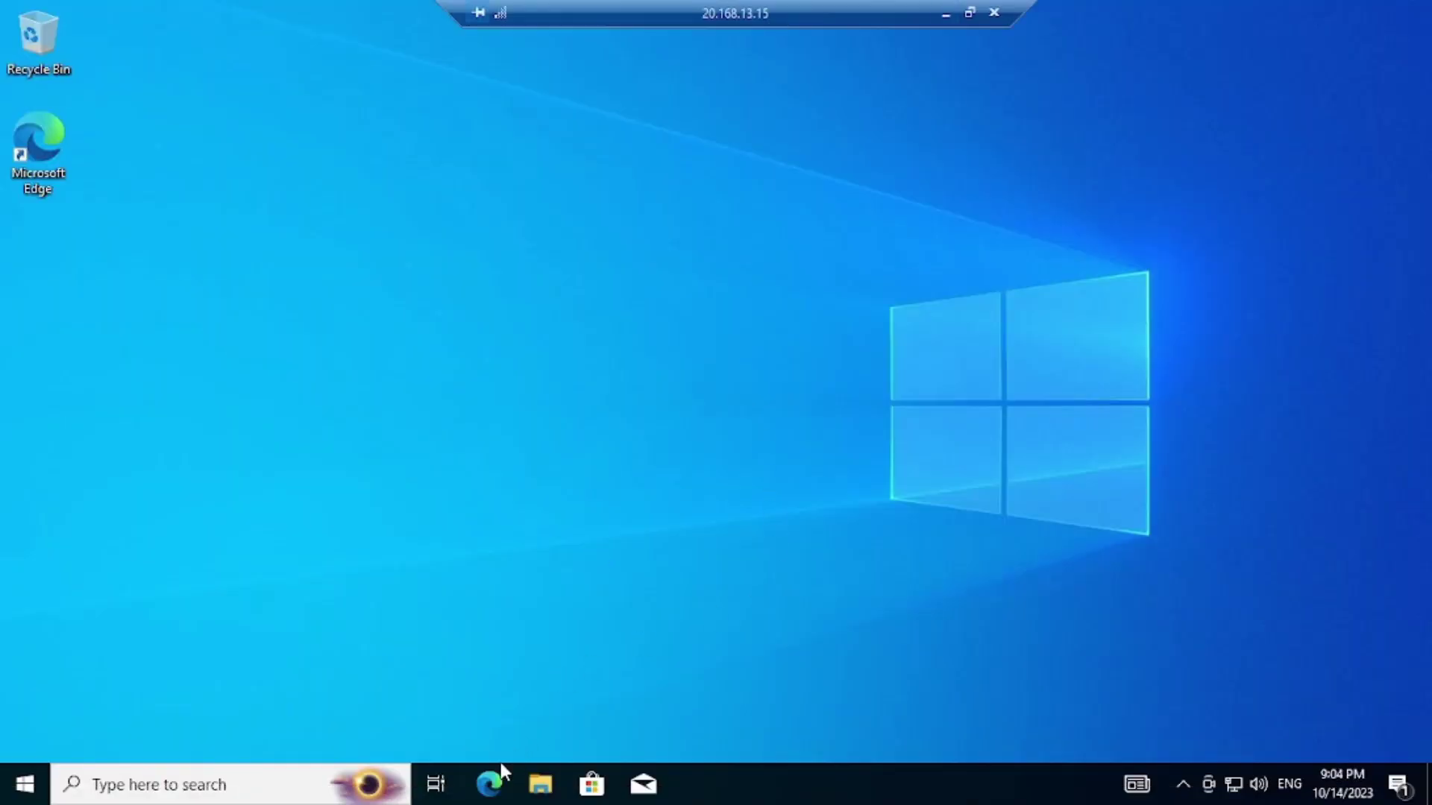
Step: Complete Edge's first-run setup with no sign-in, no data import, no data sharing and no personalisation
left_click(492, 781)
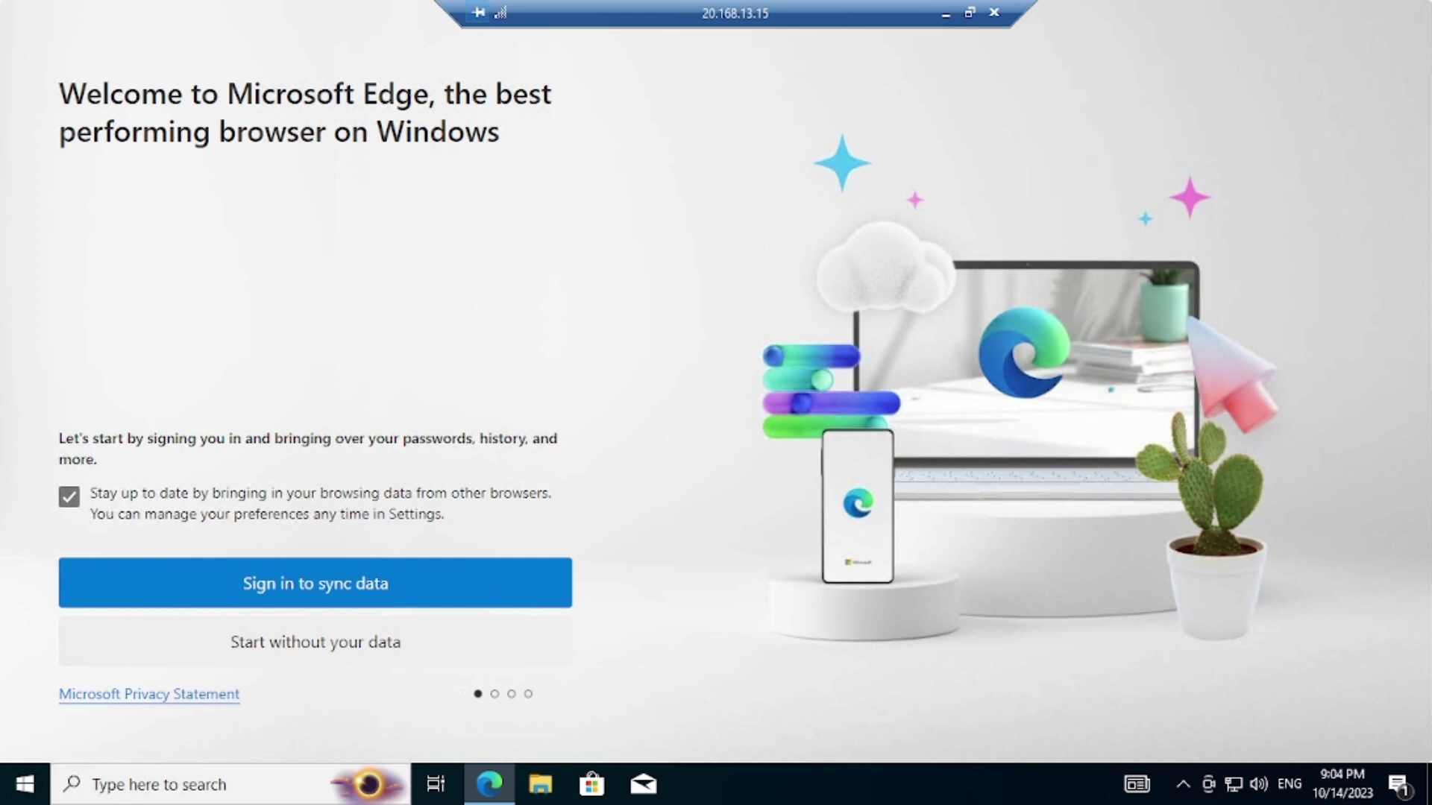
left_click(69, 497)
left_click(330, 644)
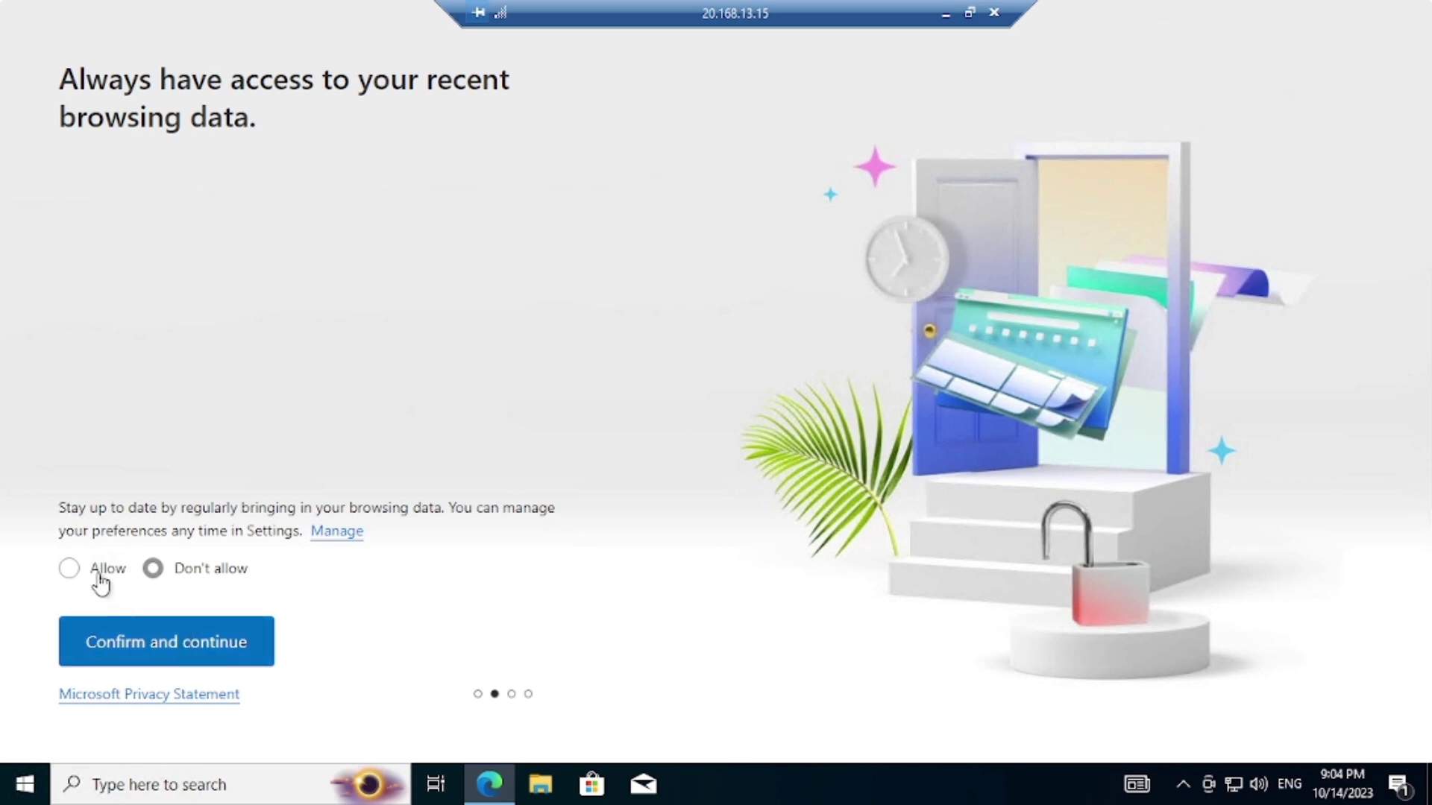
left_click(71, 570)
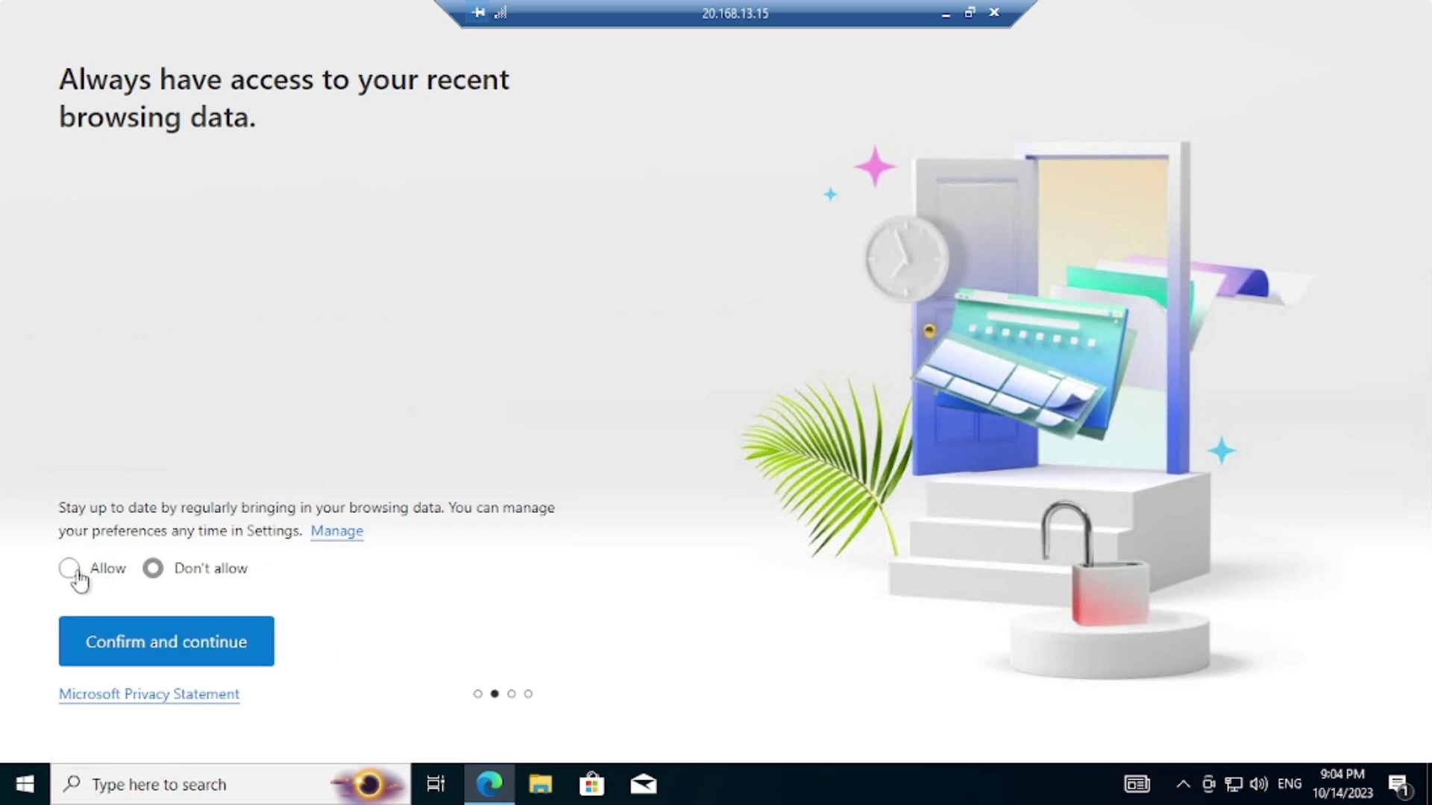
left_click(154, 573)
left_click(176, 633)
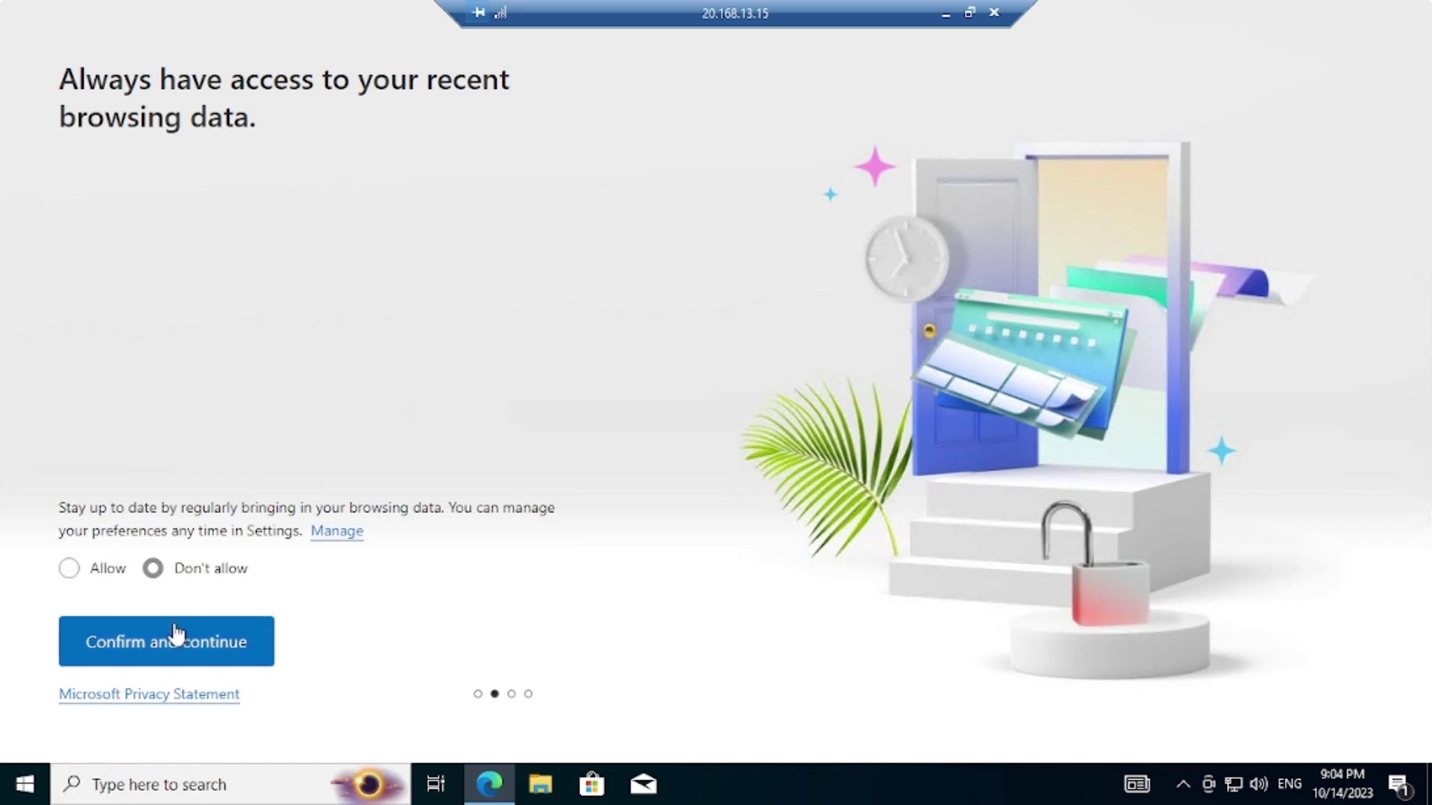
left_click(268, 650)
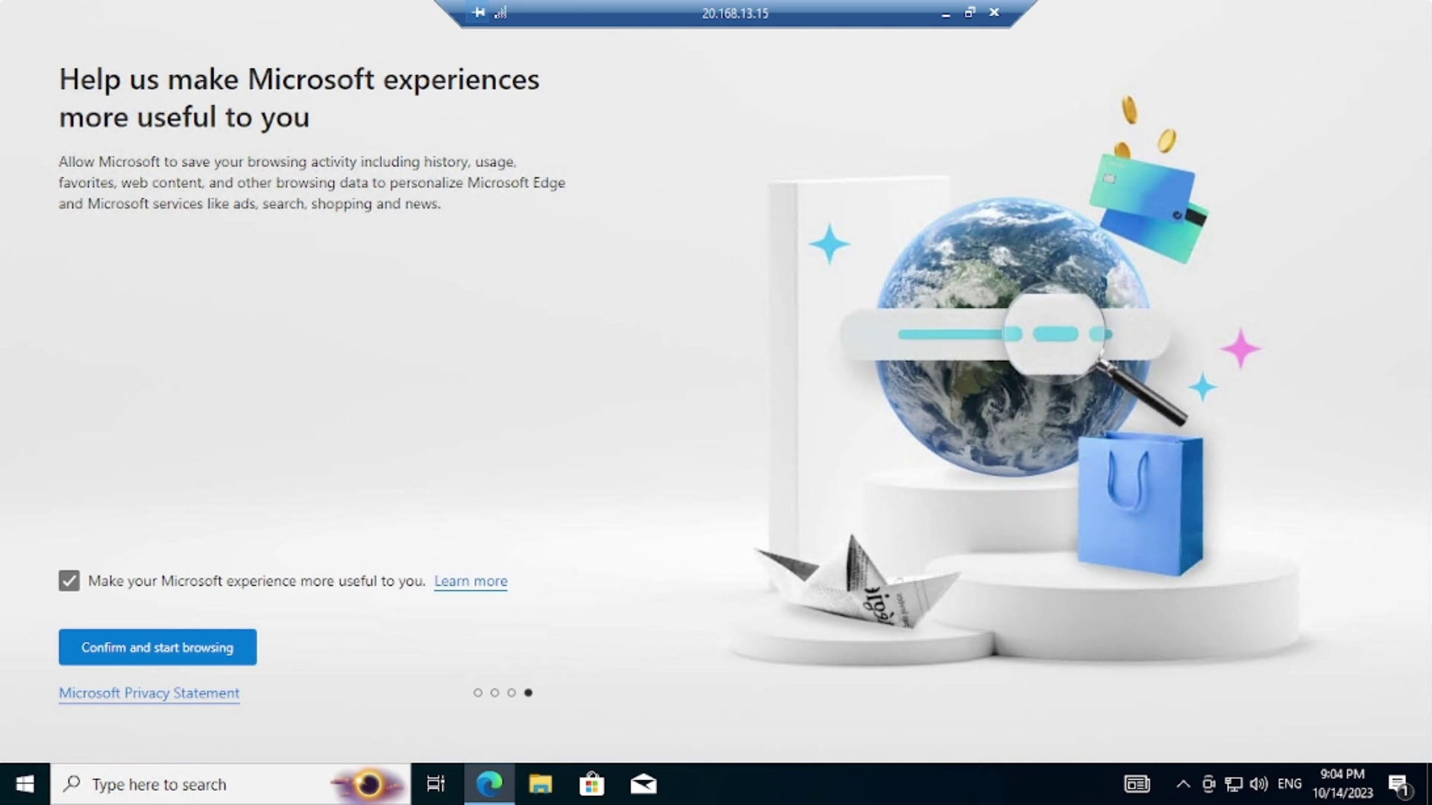
left_click(68, 581)
left_click(137, 658)
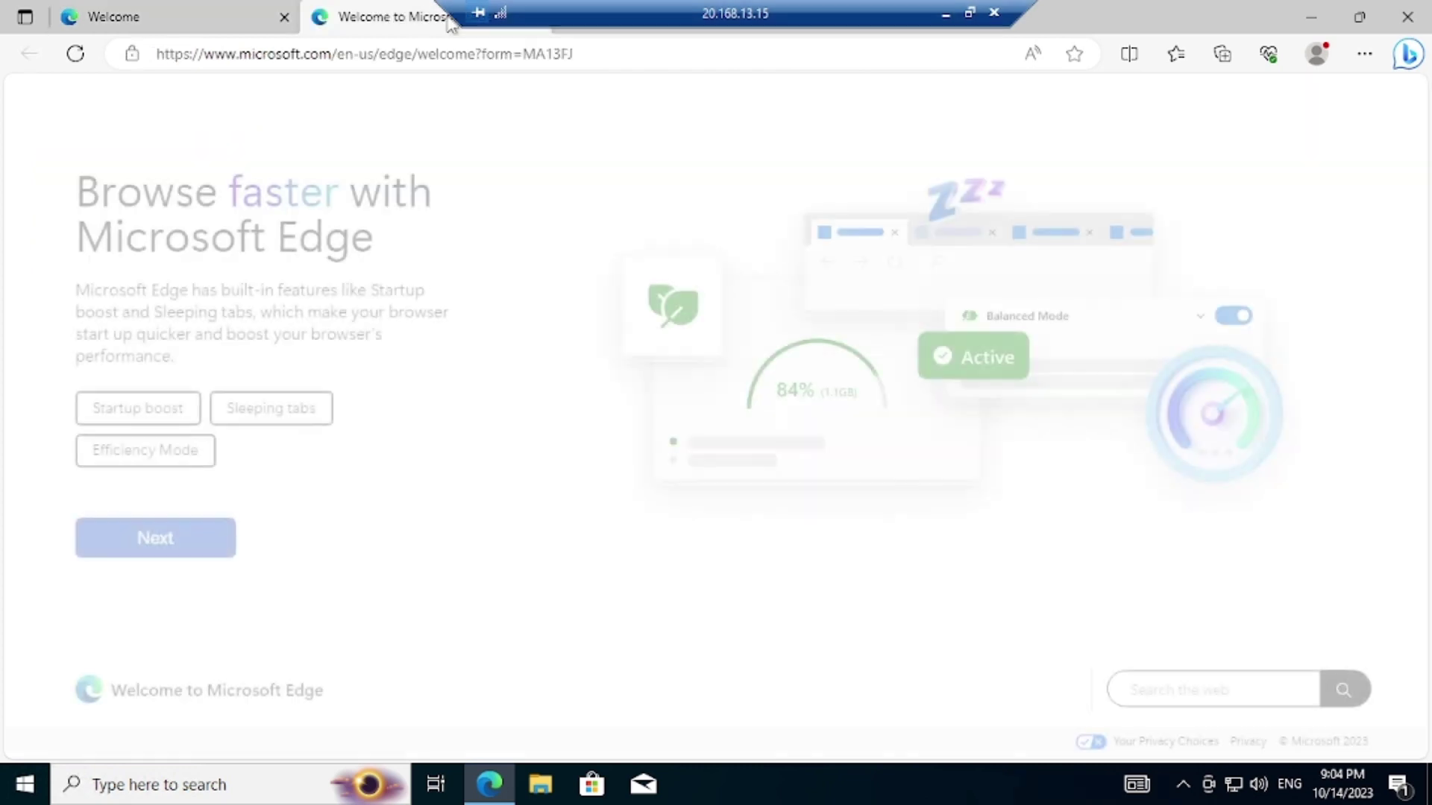
Step: Browse to github.com/are12-7/SIEM_Tutorial in the Edge address bar
left_click(278, 18)
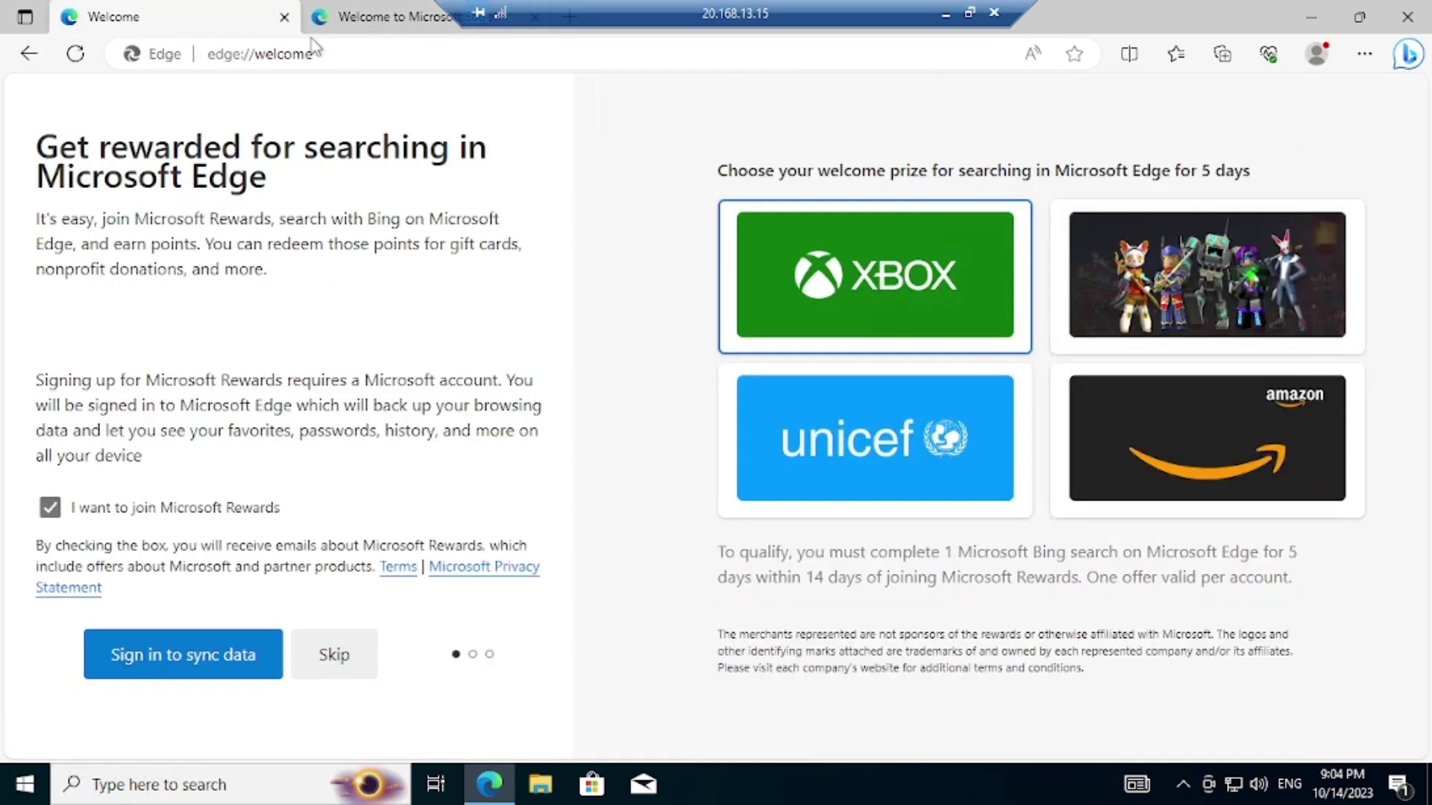
left_click(325, 58)
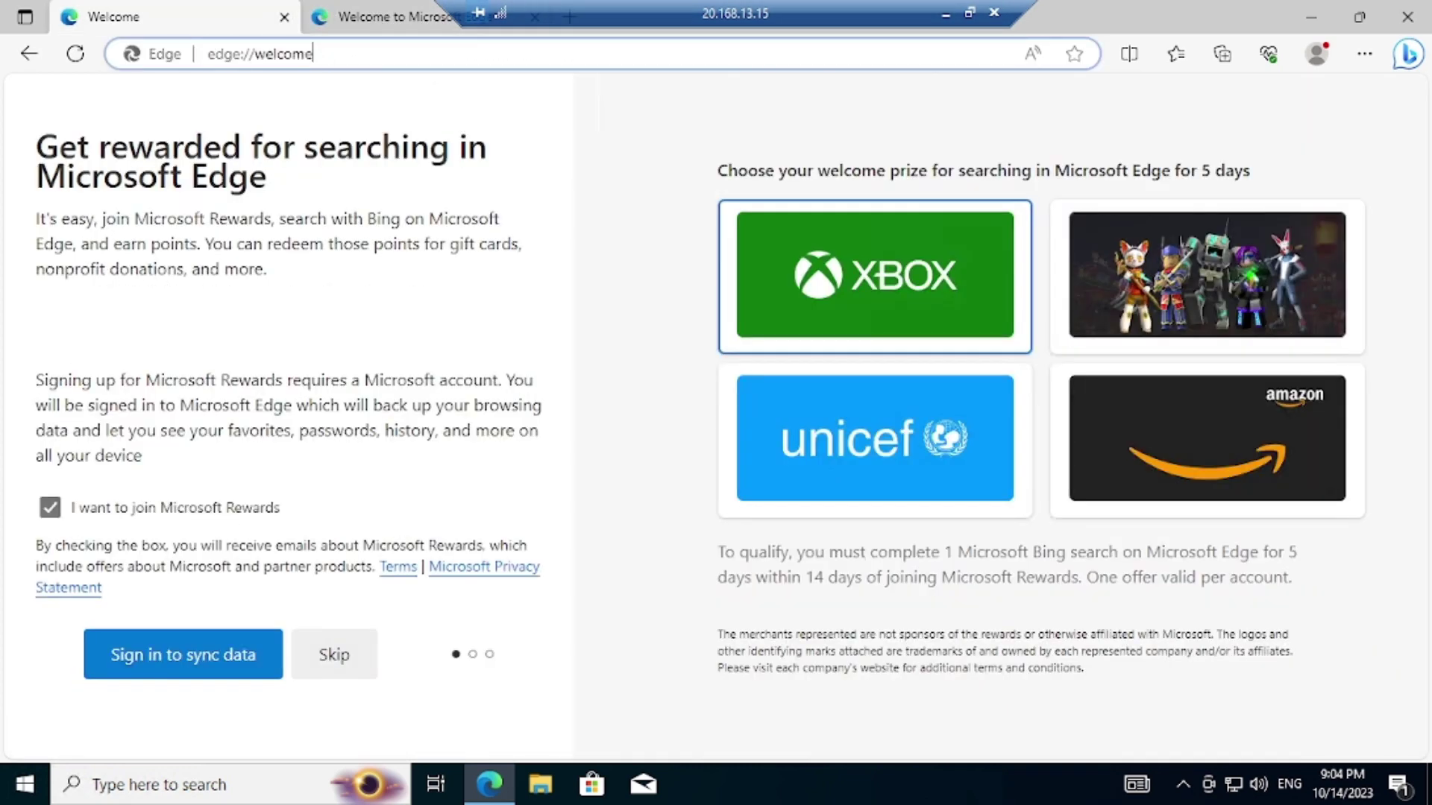
type("gitbu")
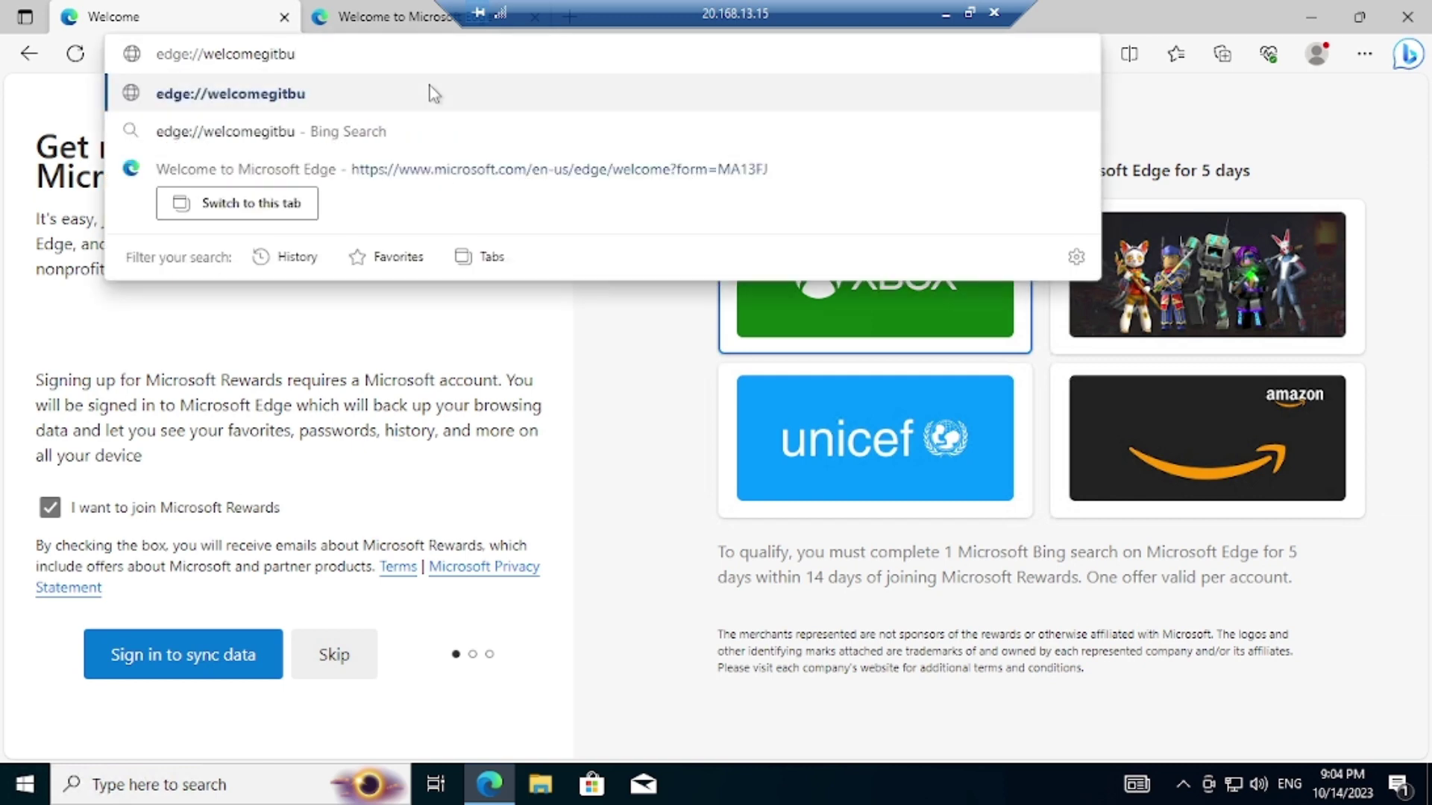
key("ctrl+a")
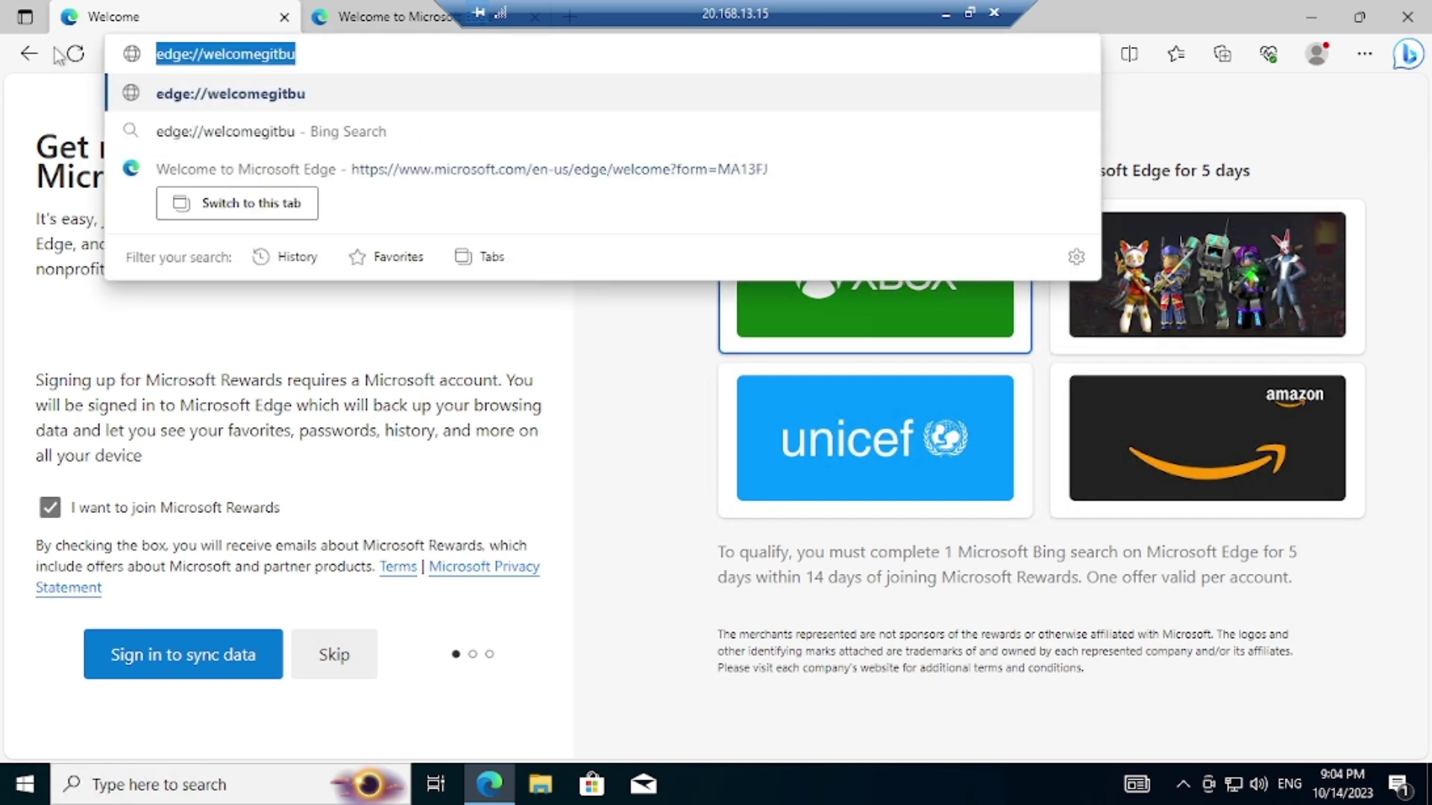
key("BackSpace")
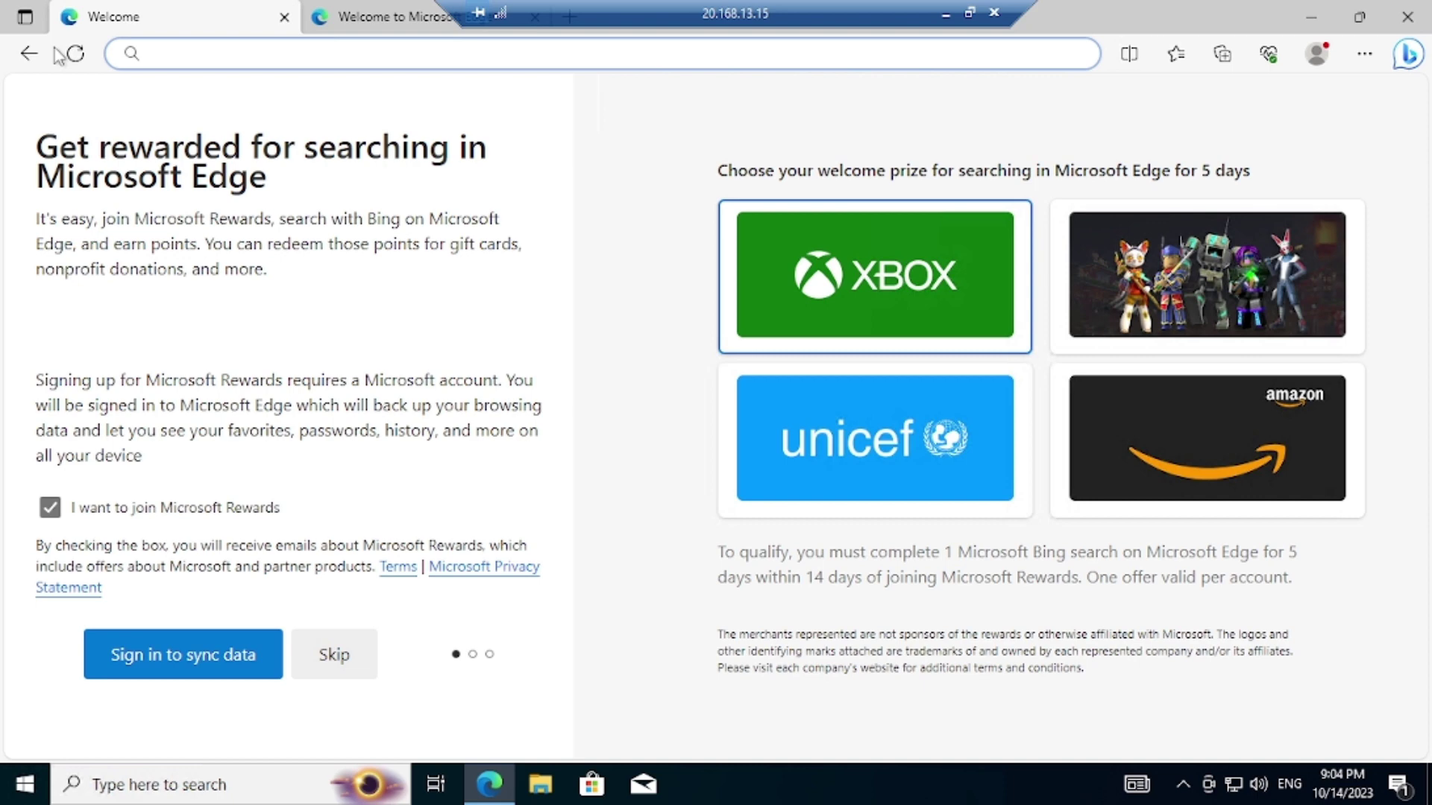
type("github")
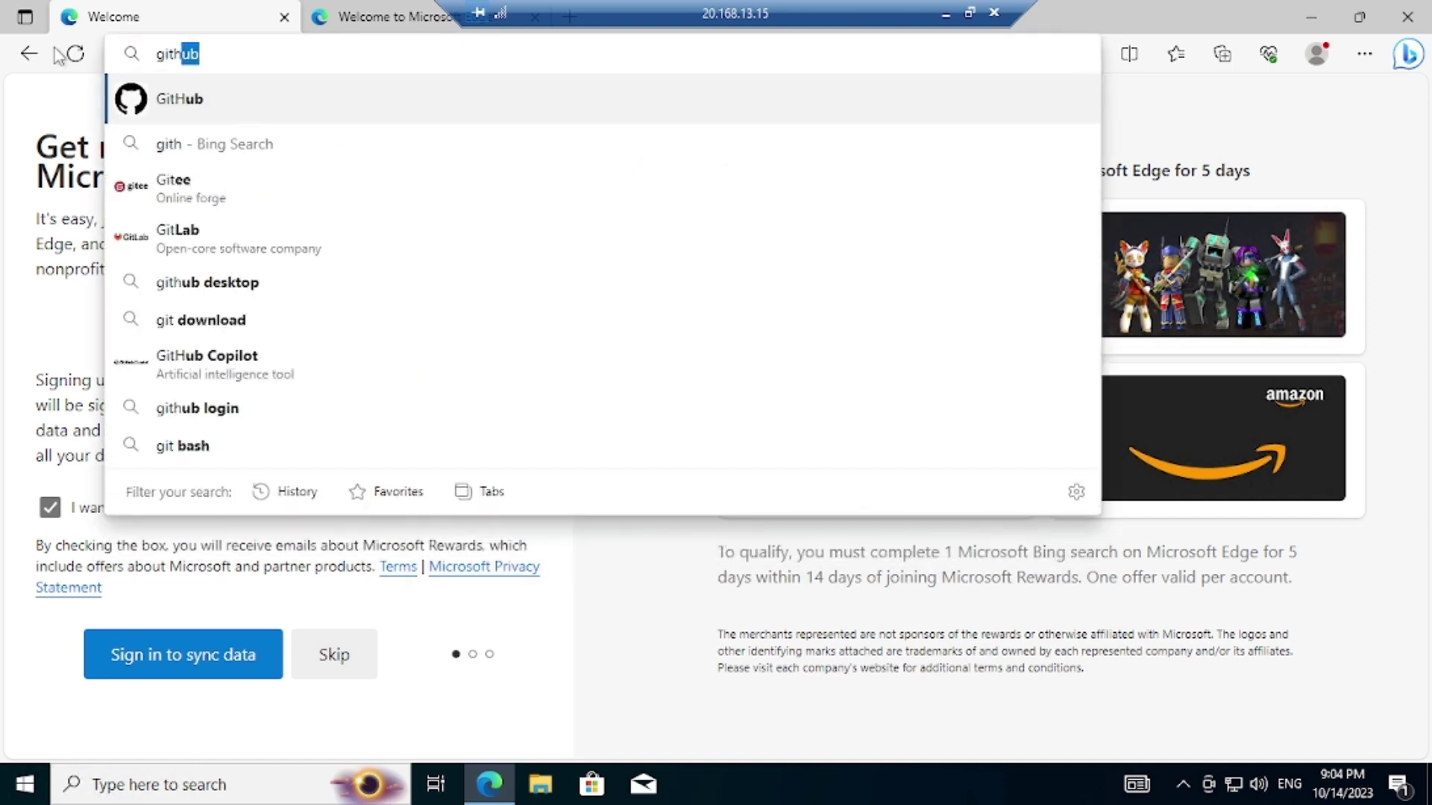
type(".com")
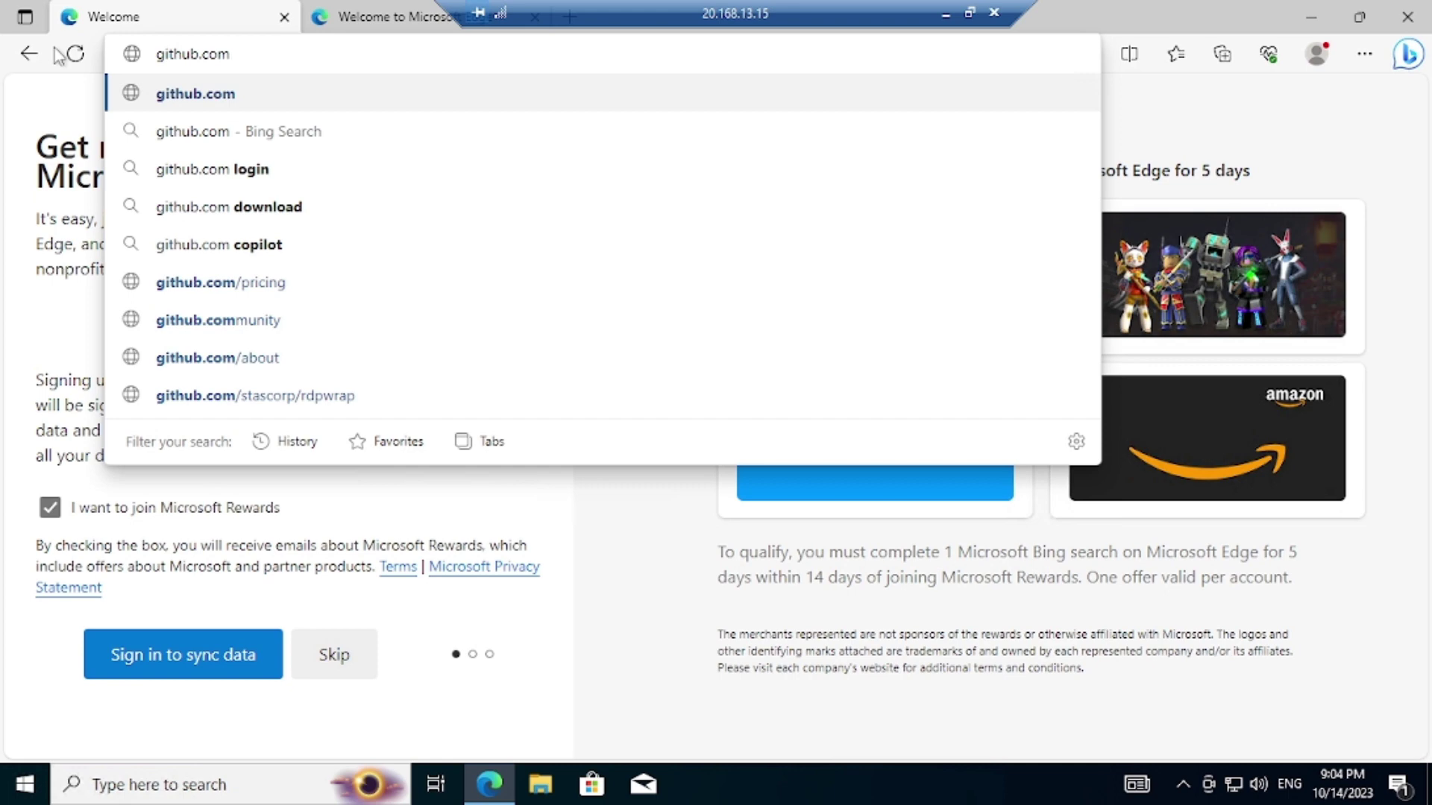
type("/ar")
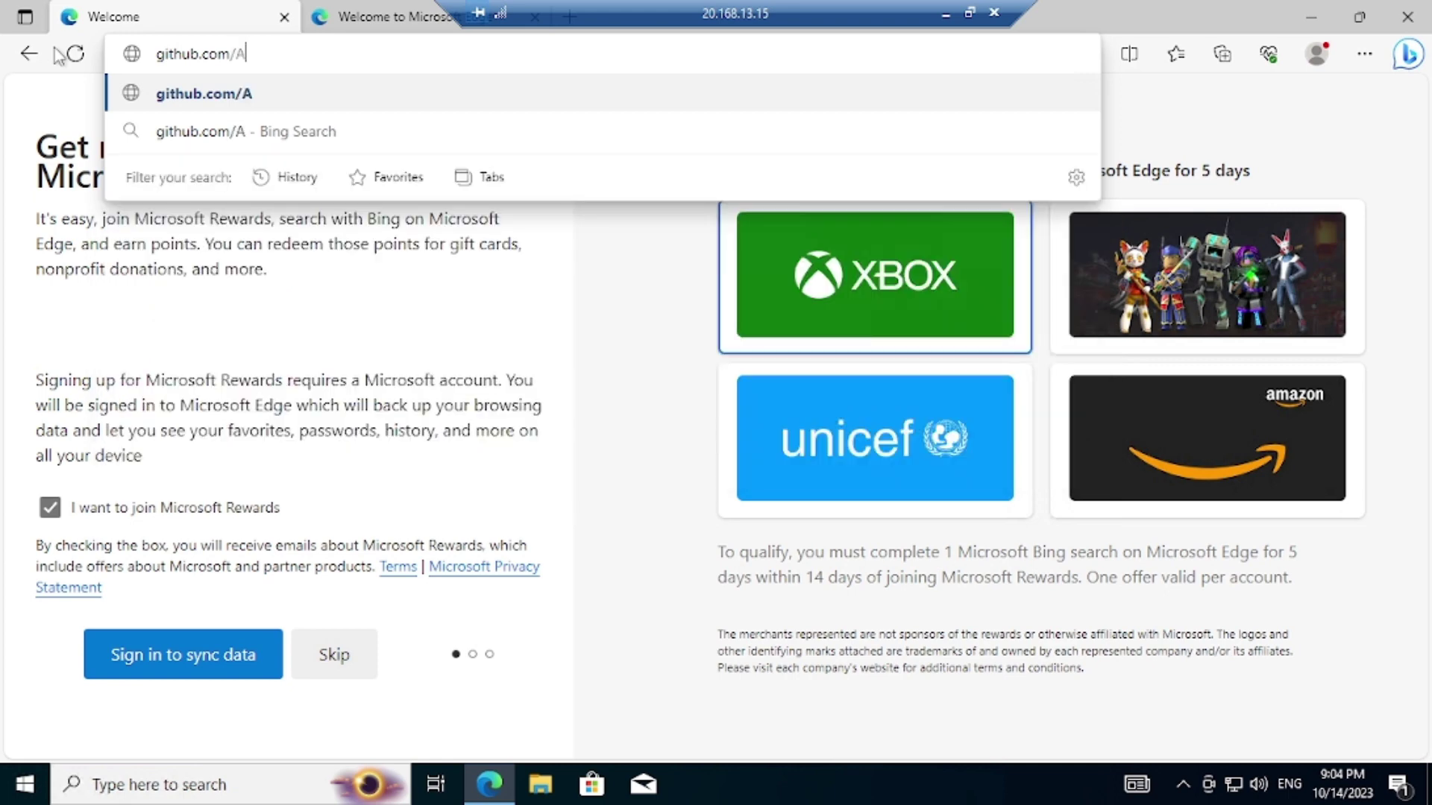
type("e12-7")
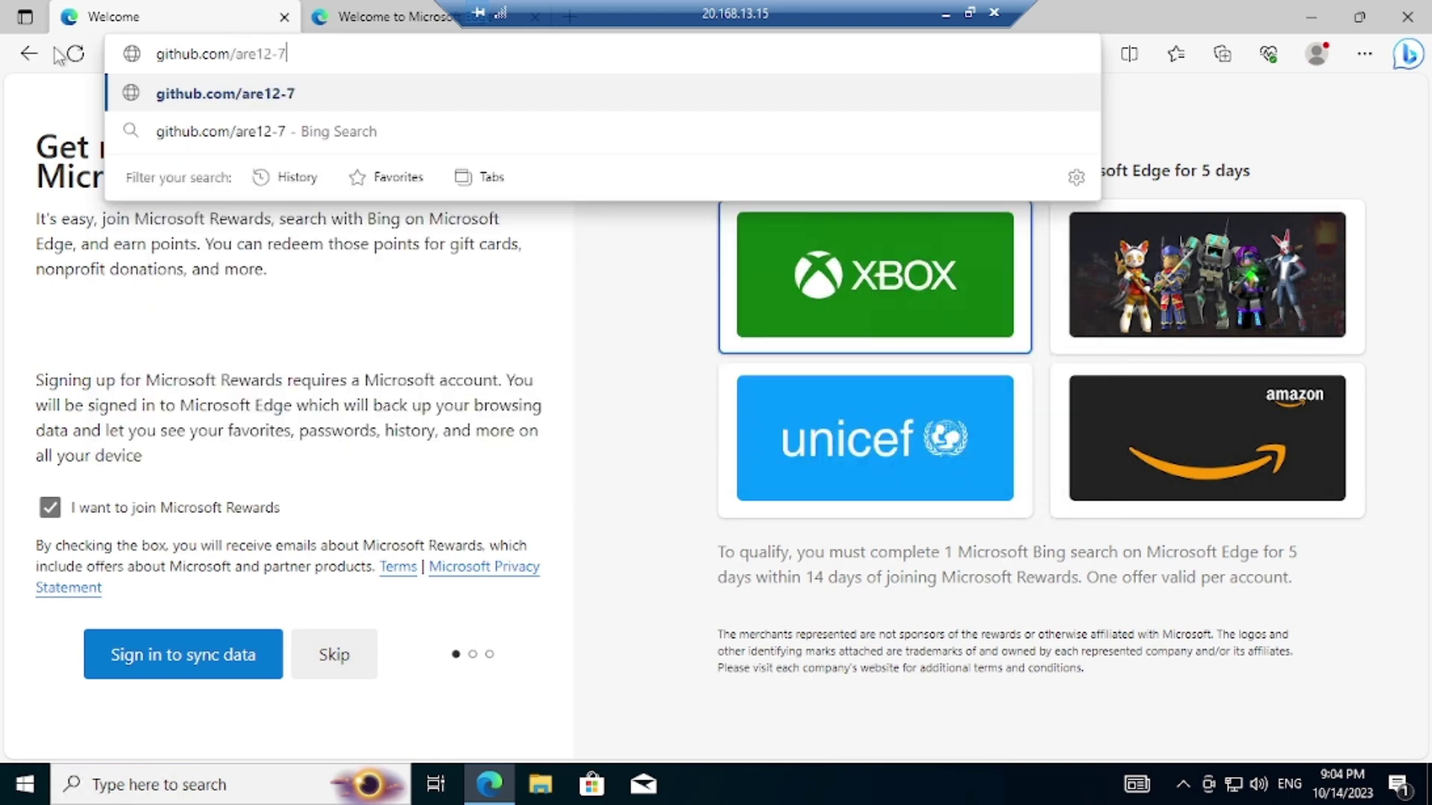
type("/SIEM")
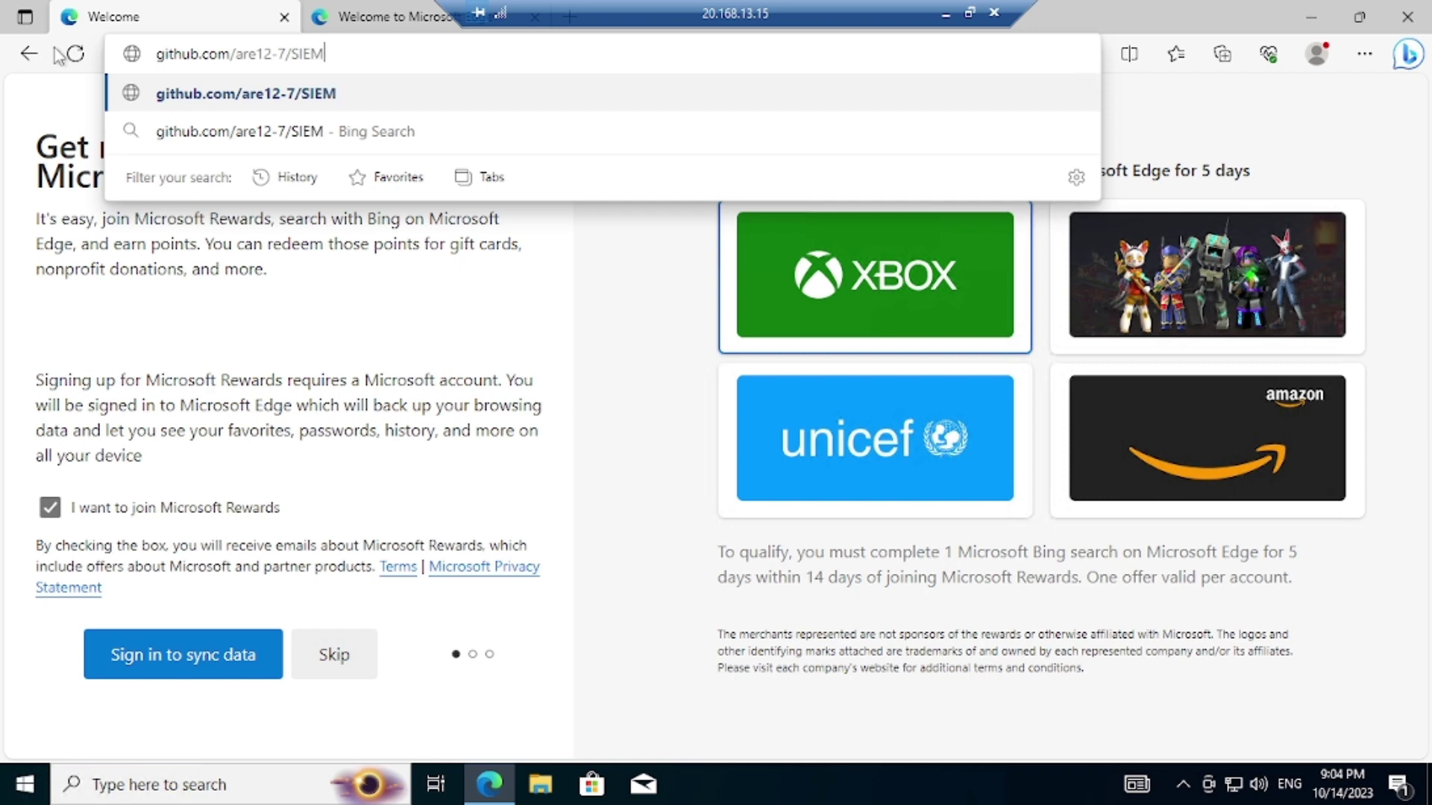
type("_Tutorial")
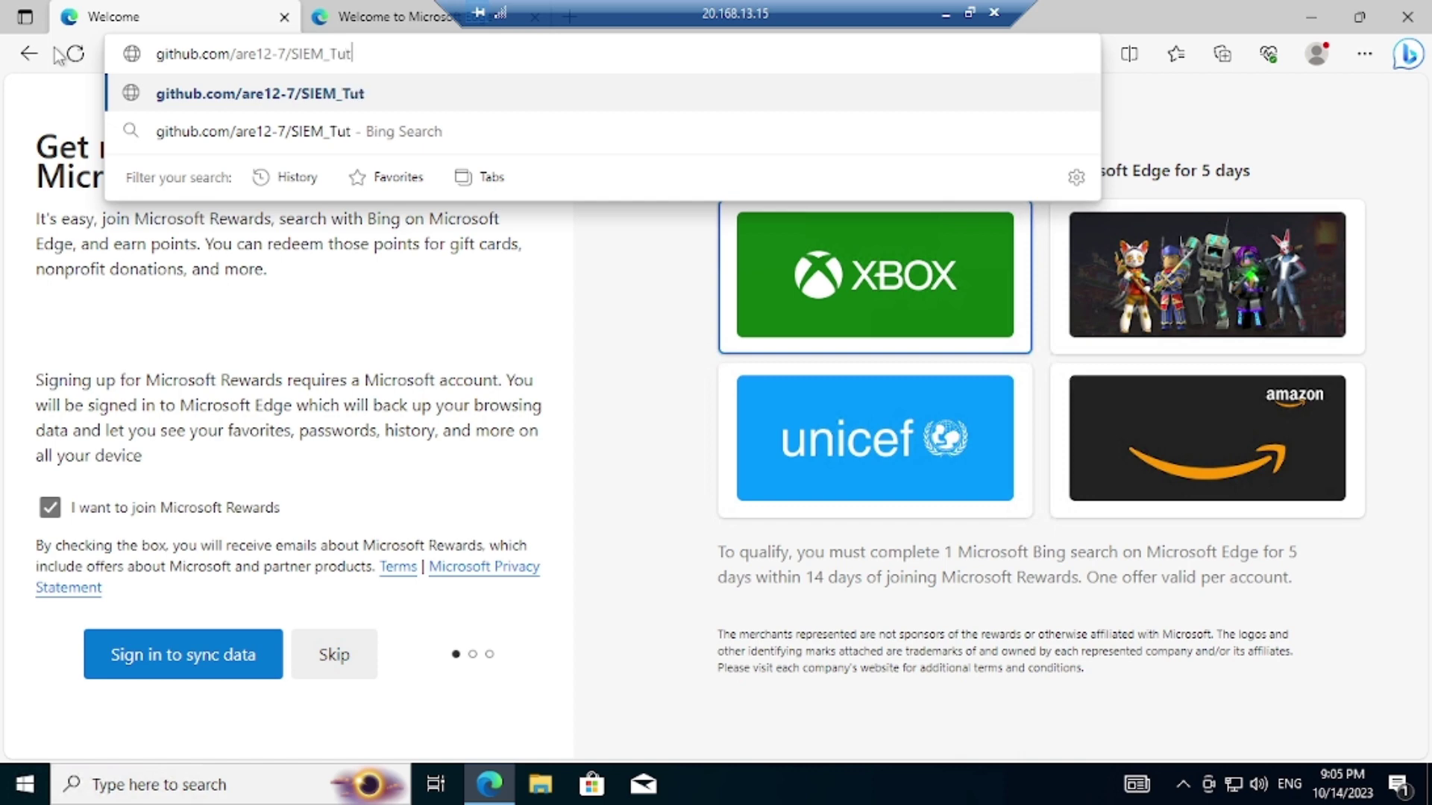
key("Return")
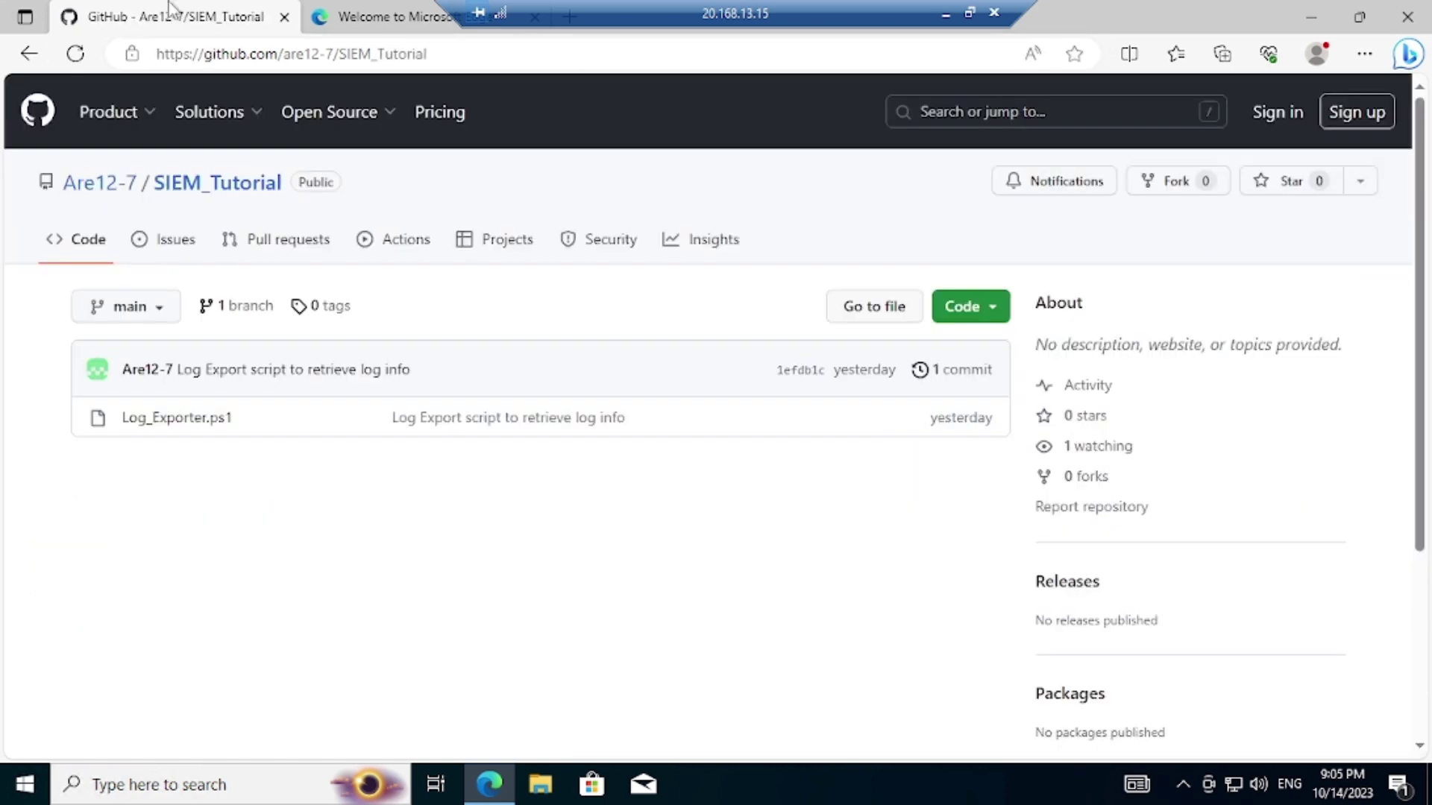
Step: Open Log_Exporter.ps1 on GitHub and copy the raw script to the clipboard
left_click(169, 423)
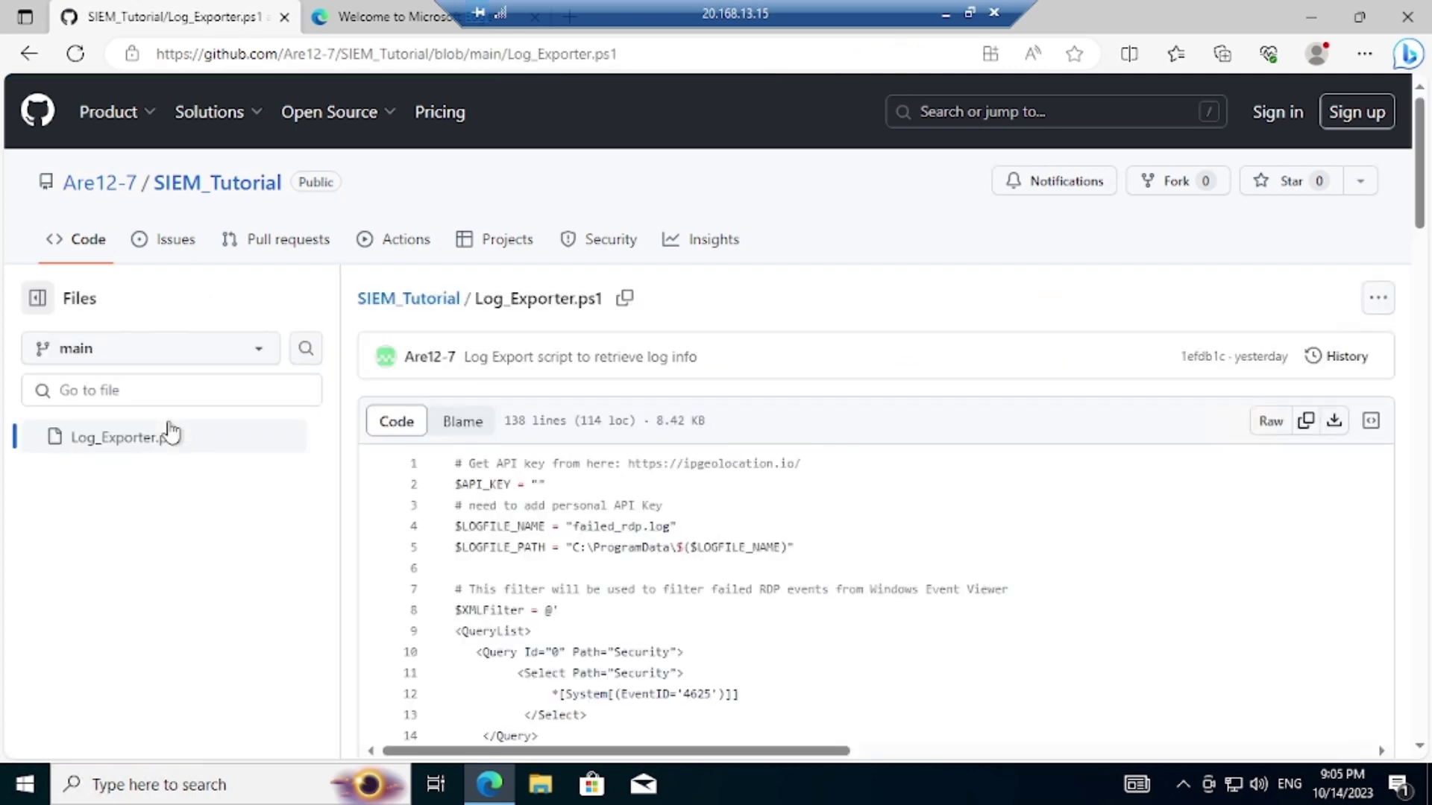
scroll(410, 505, "down", 8)
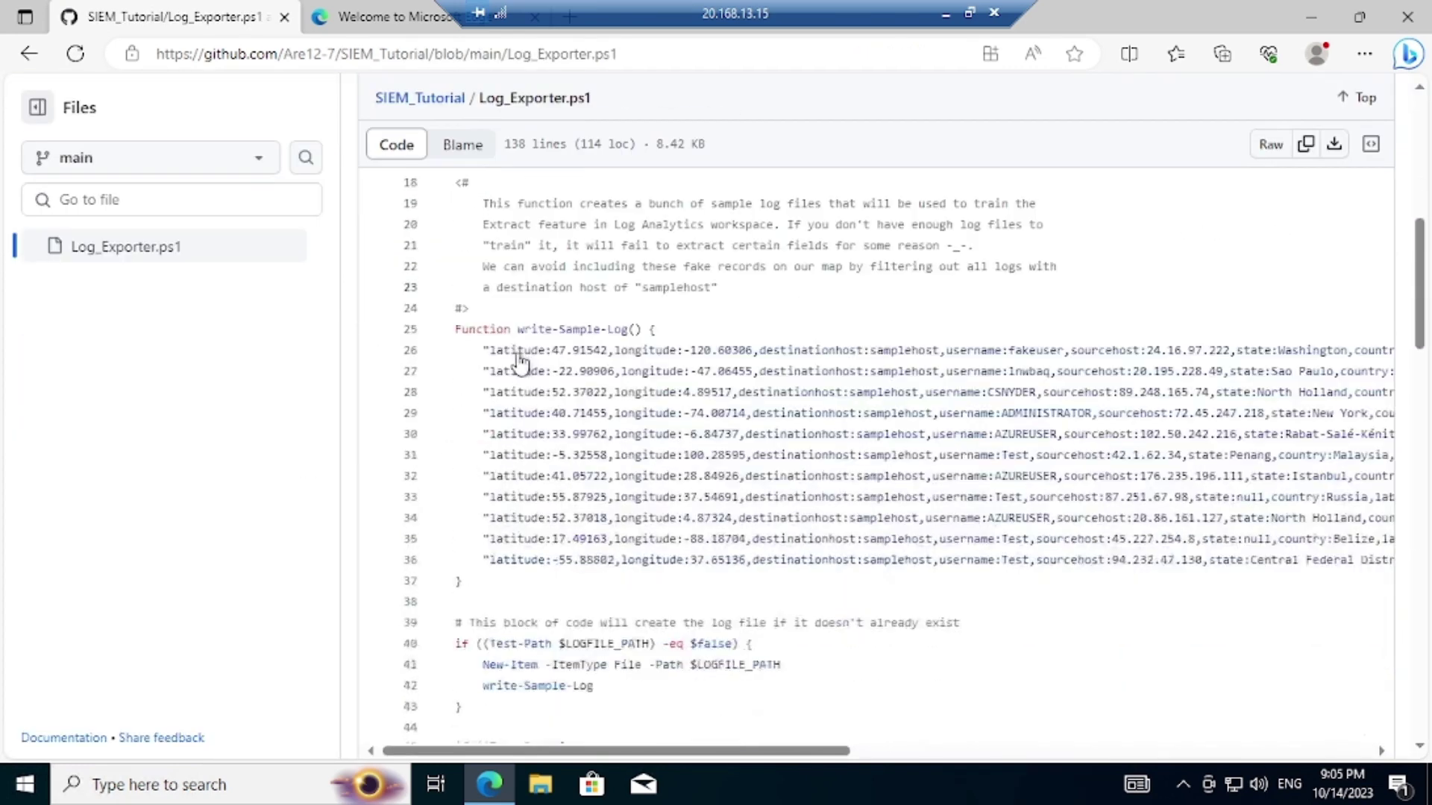
scroll(520, 363, "up", 8)
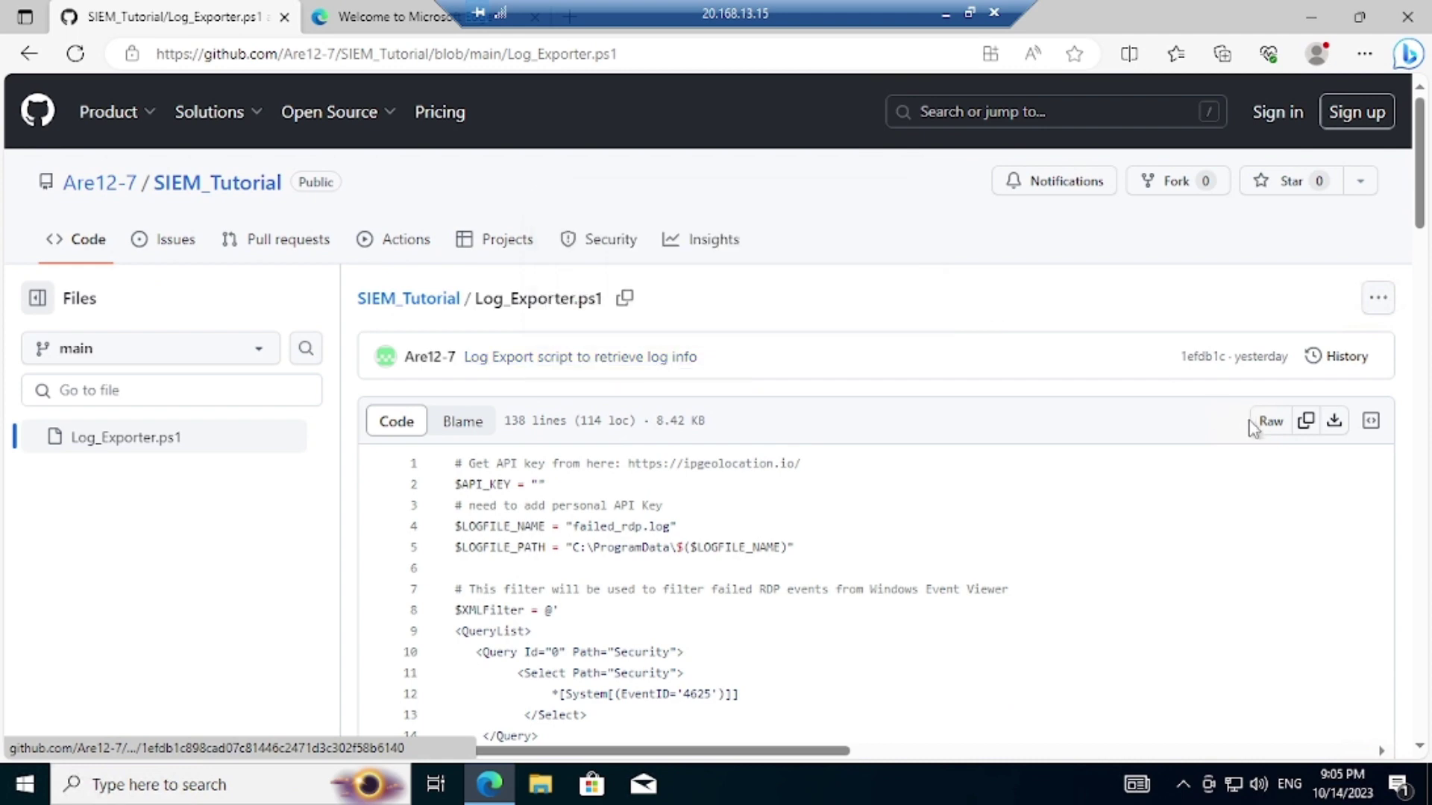
left_click(1305, 422)
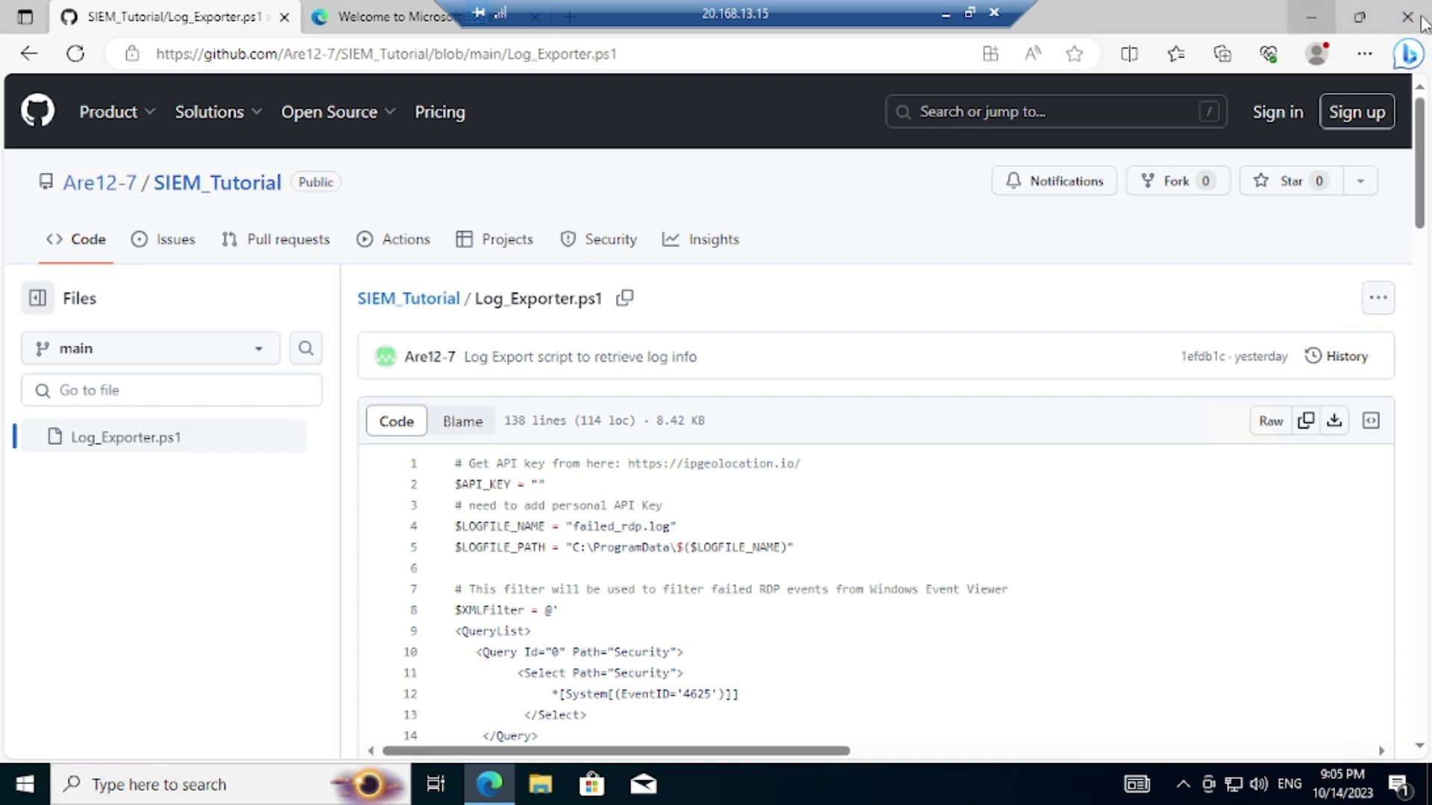
Step: Put Edge away and search Windows for 'power'
left_click(1311, 17)
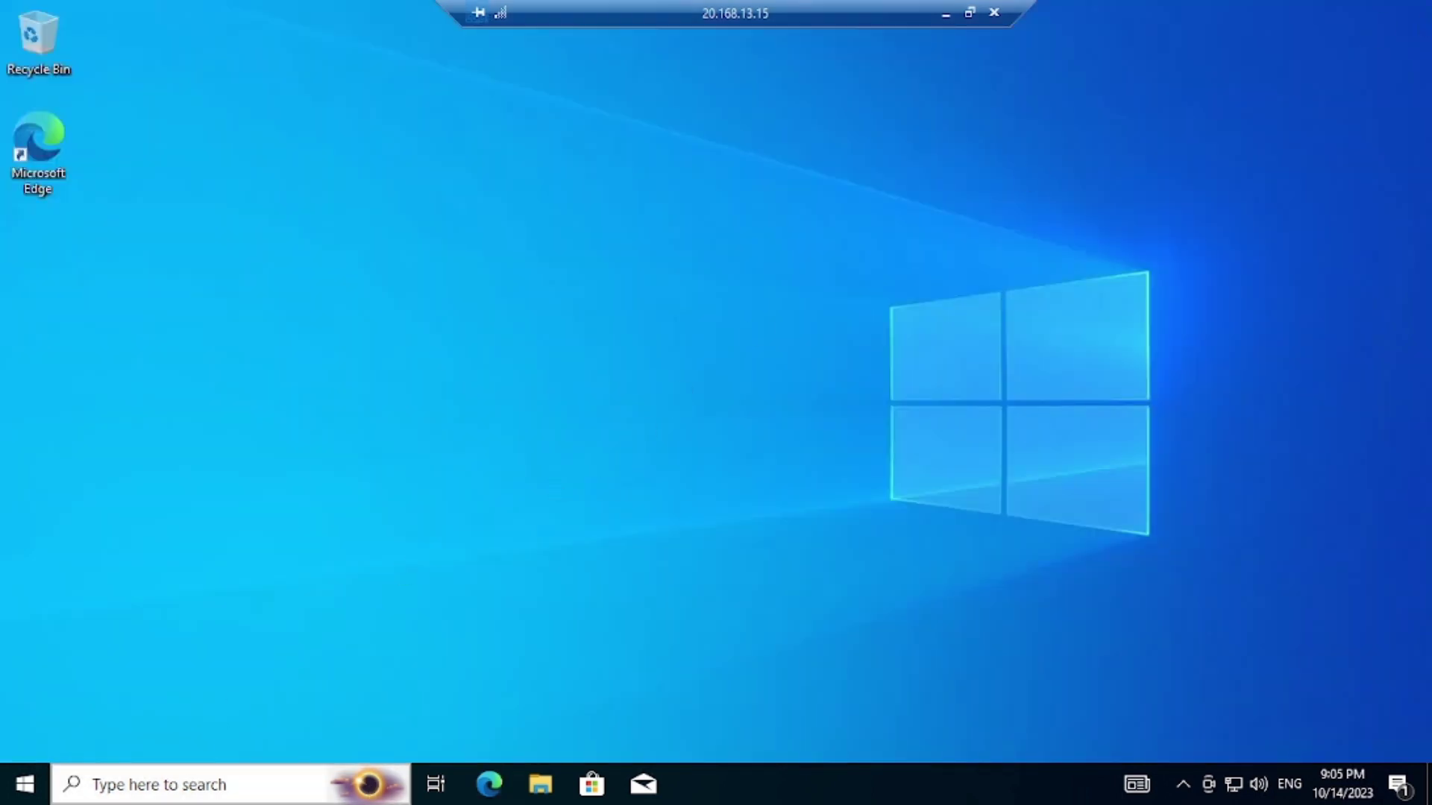
left_click(282, 783)
type("o")
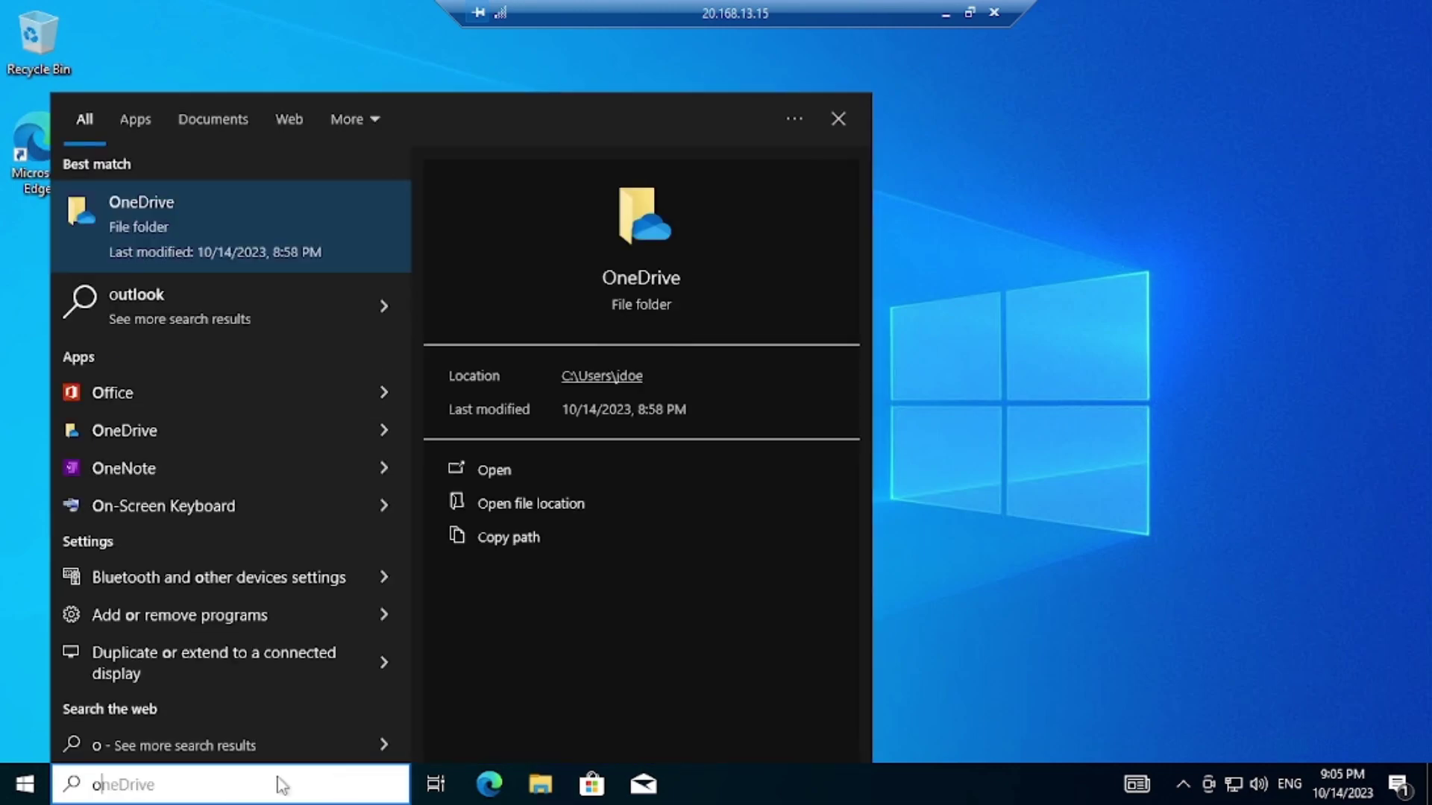
key("BackSpace")
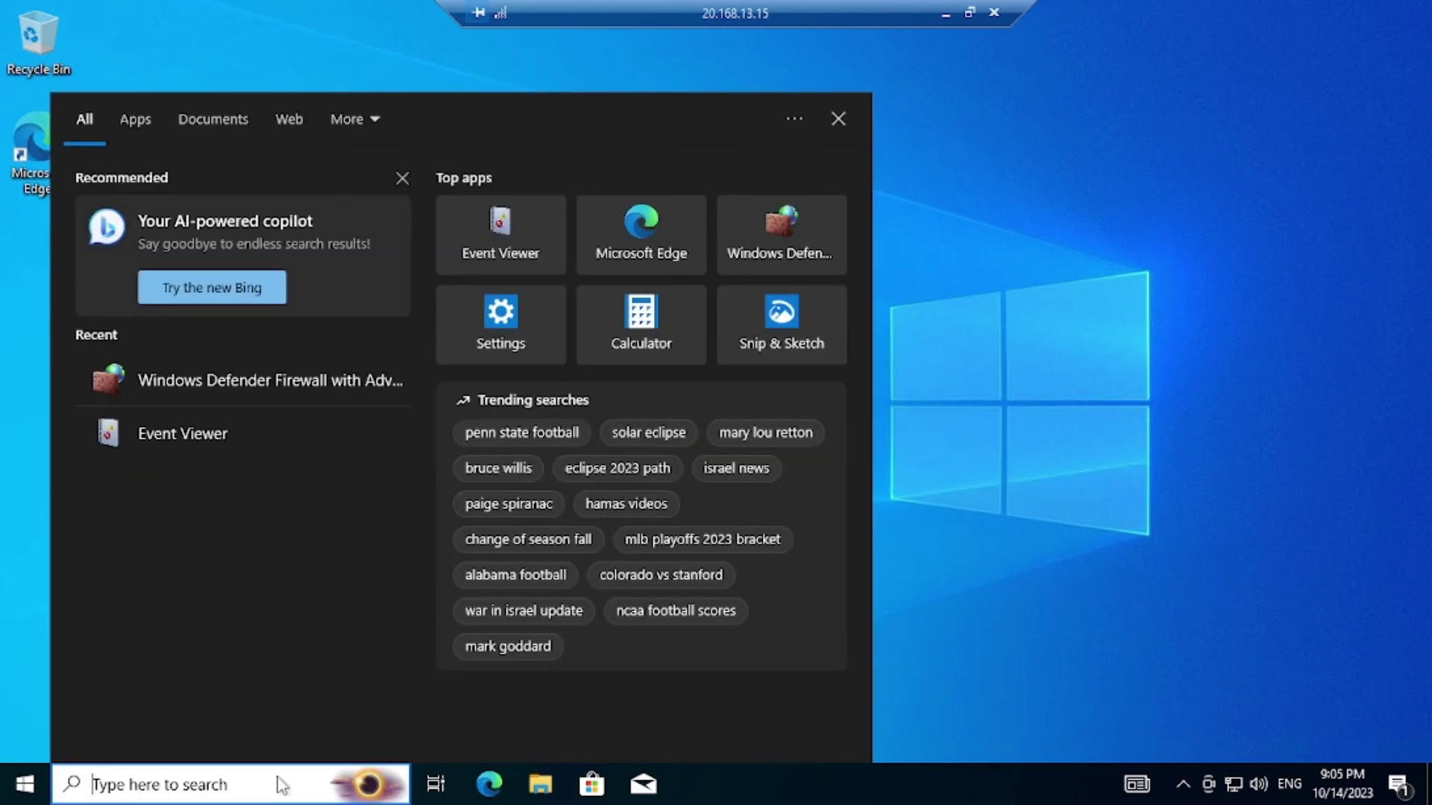
type("power")
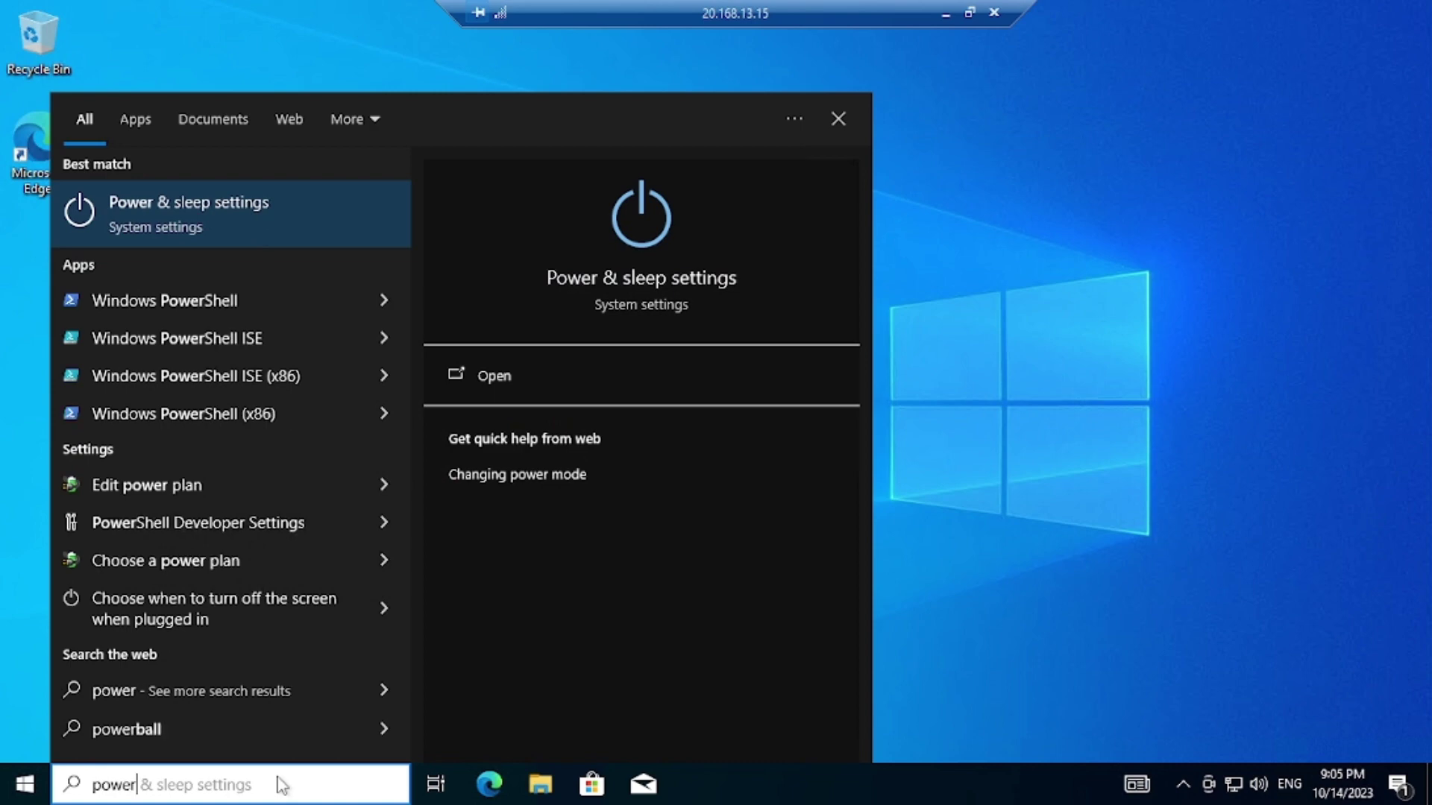
Step: Run Windows PowerShell ISE as administrator and create a blank Untitled1.ps1 script
key("Down")
key("Down")
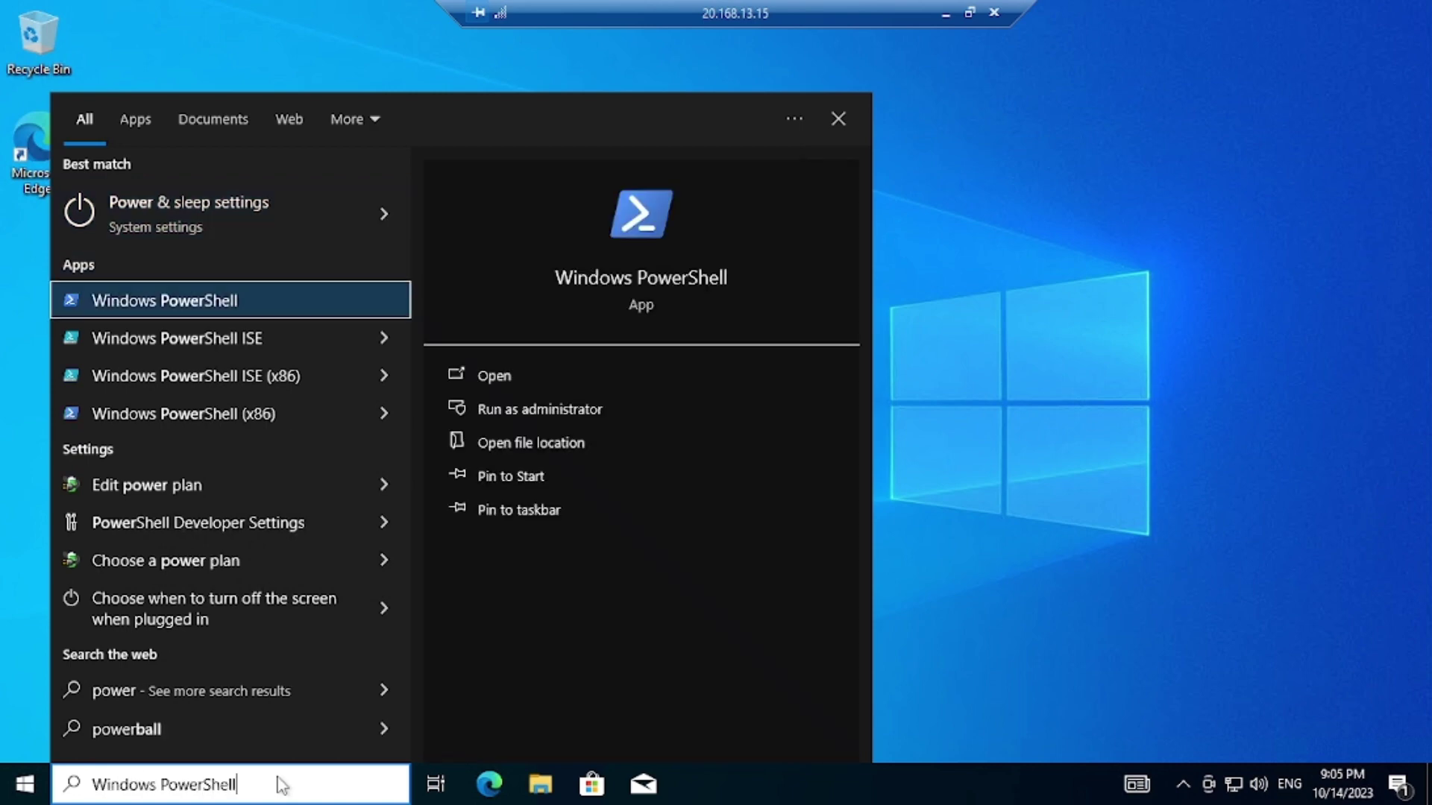
key("Down")
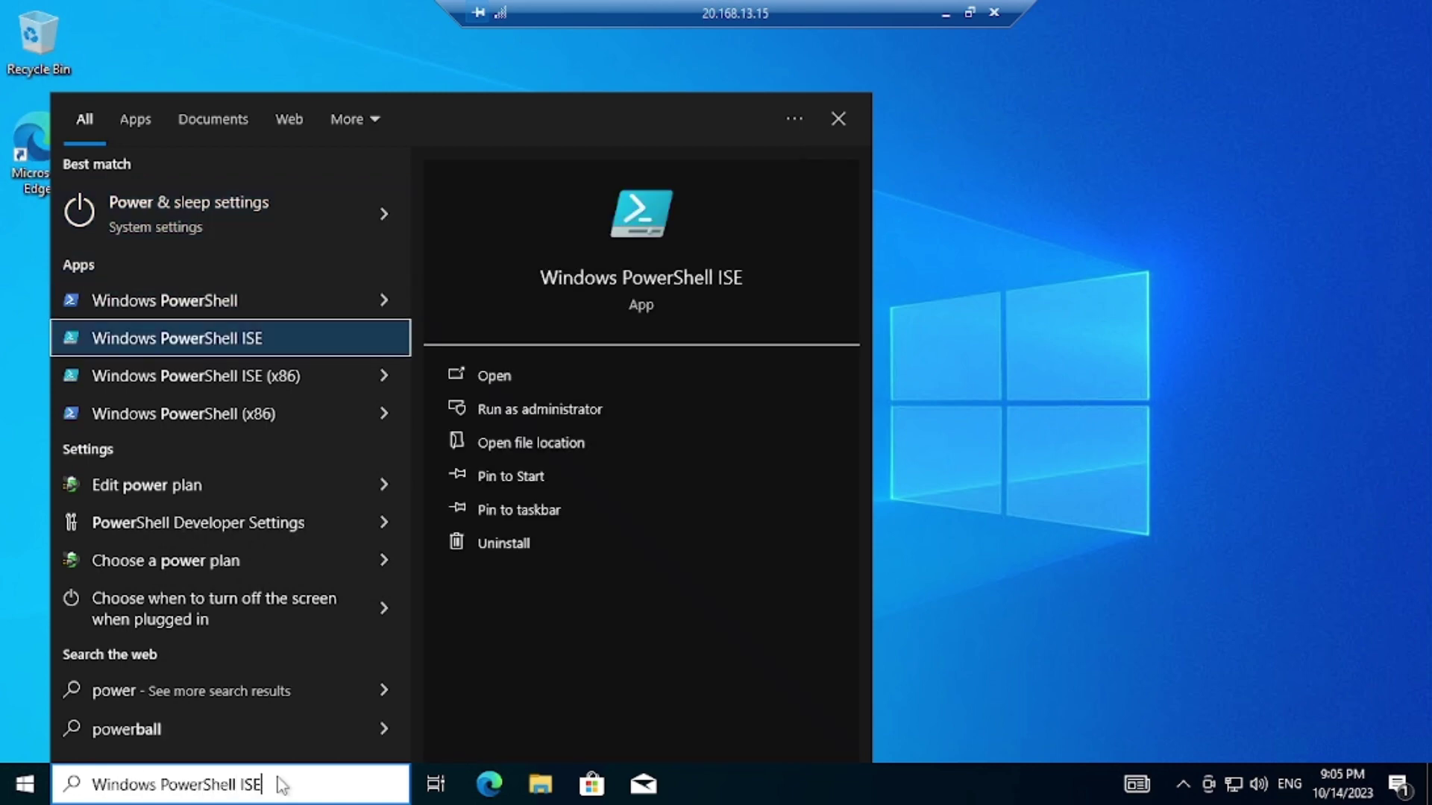
key("Return")
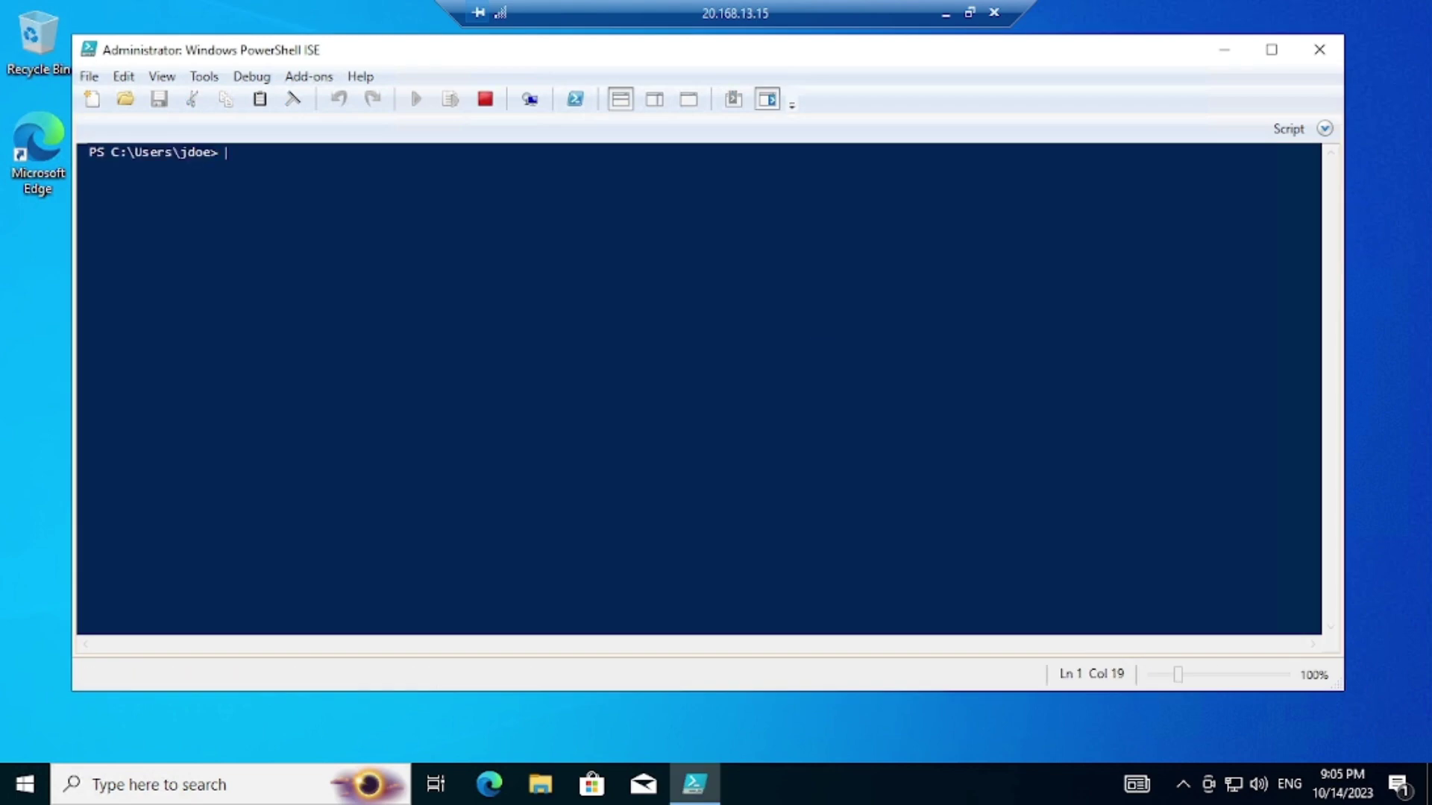
left_click(92, 99)
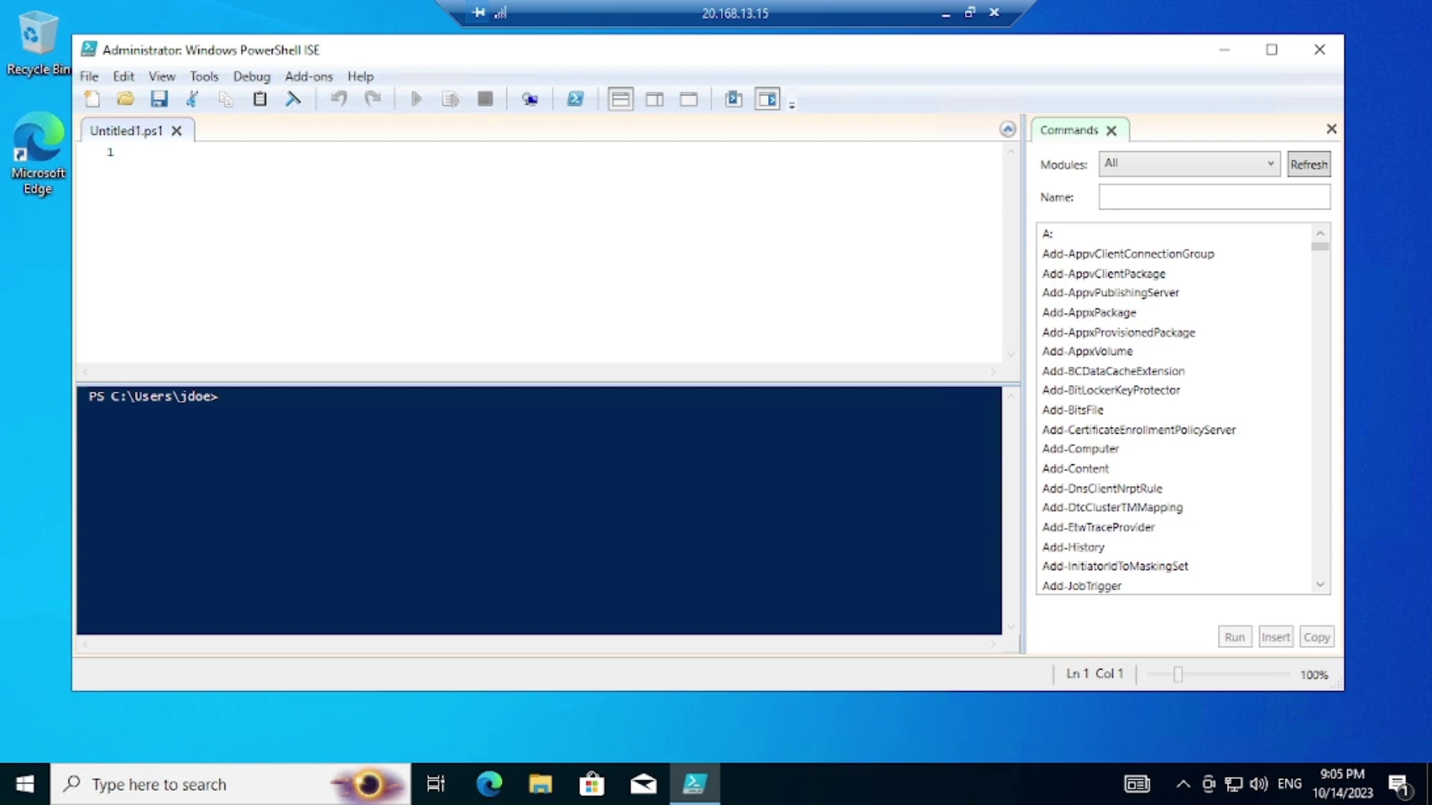
Step: Paste the Log_Exporter script and place the cursor in the empty $API_KEY quotes on line 3
key("ctrl+v")
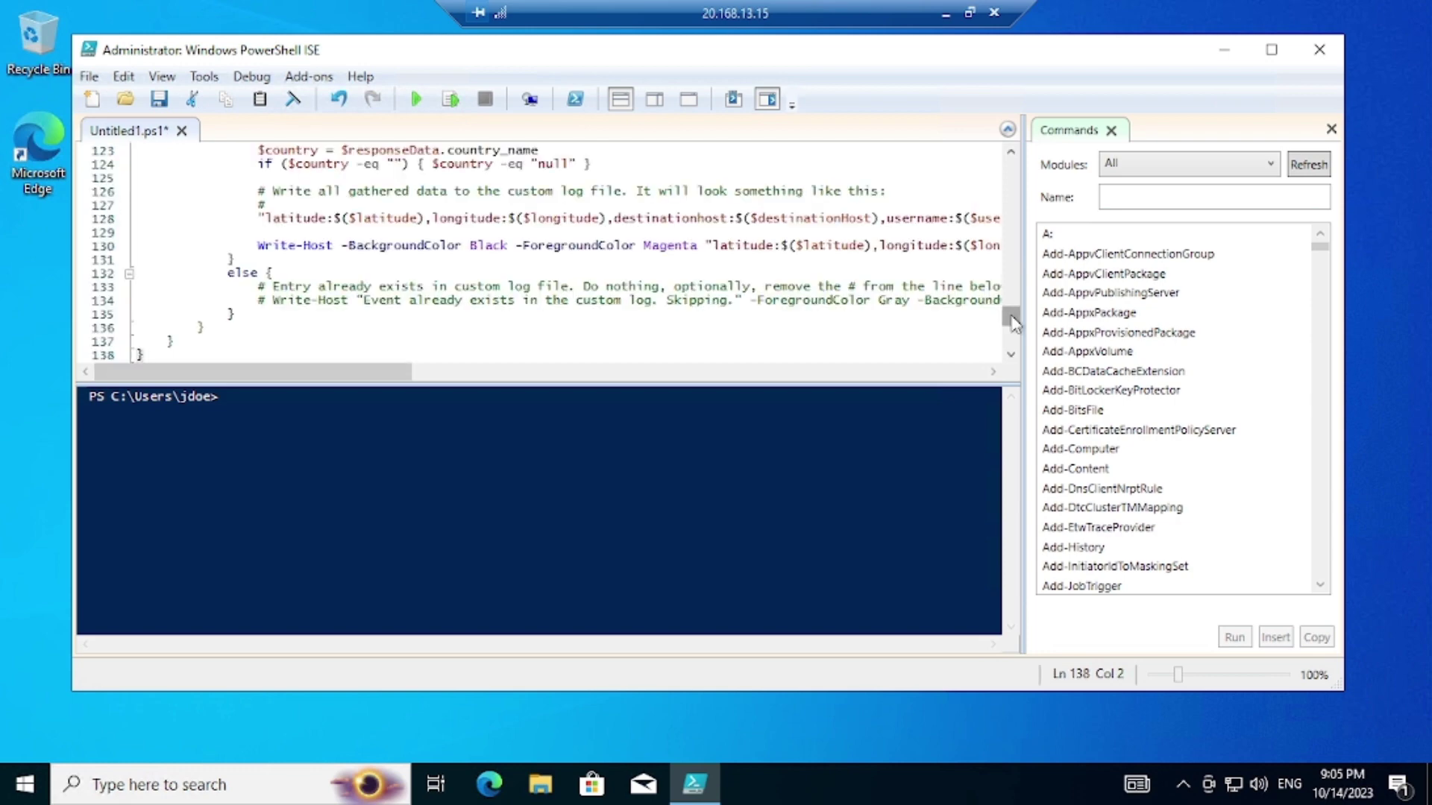
left_click_drag(1012, 317, 1015, 125)
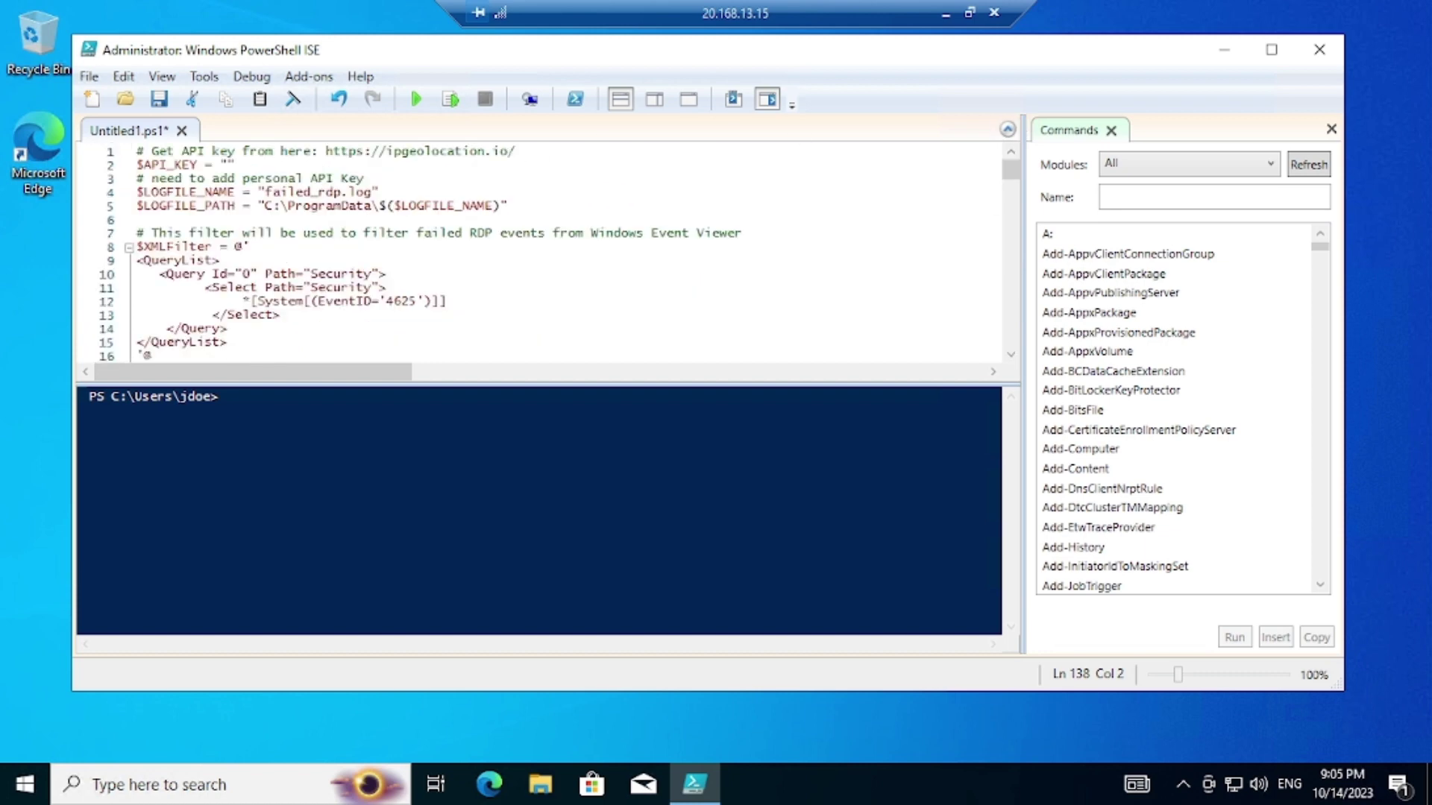
left_click_drag(311, 178, 364, 178)
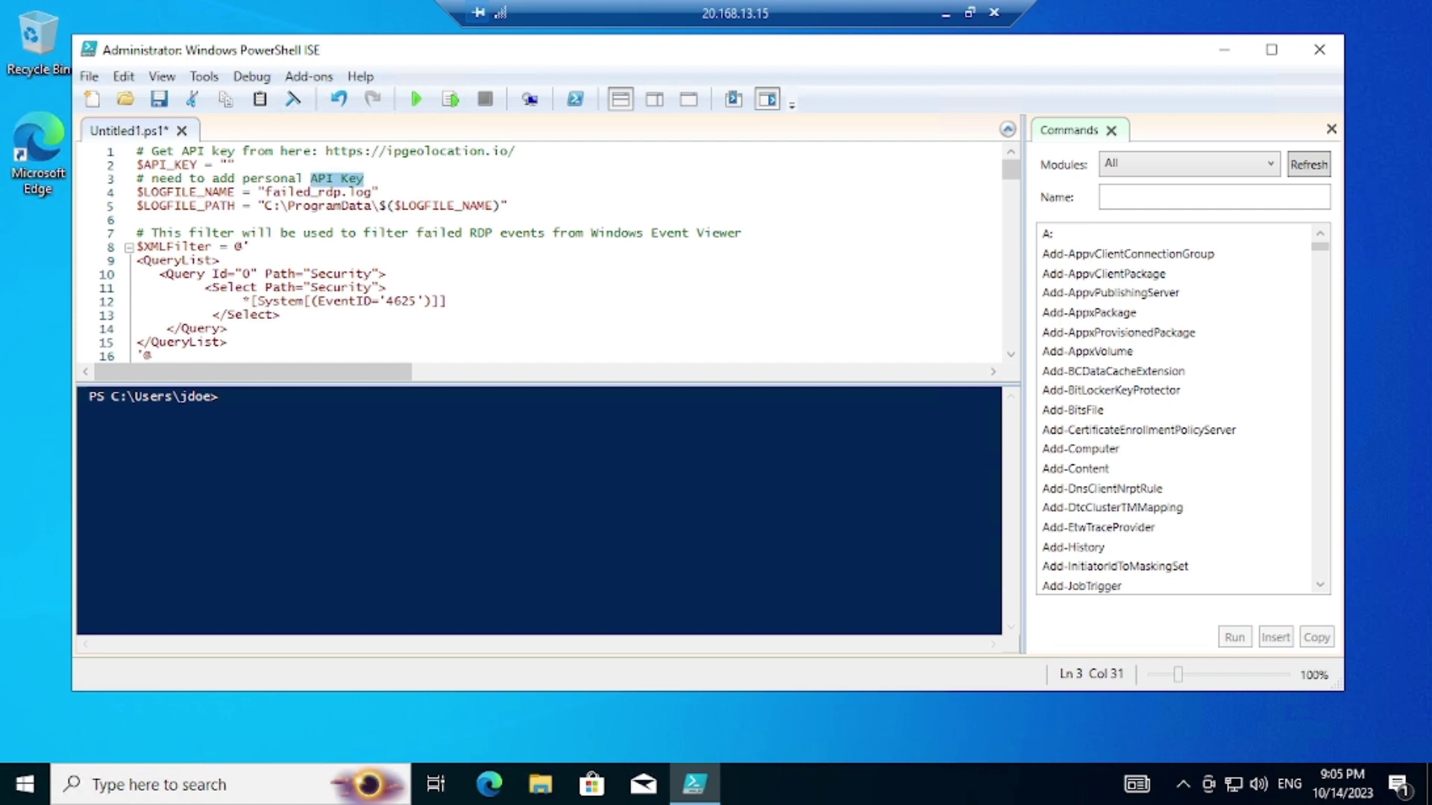
left_click(228, 165)
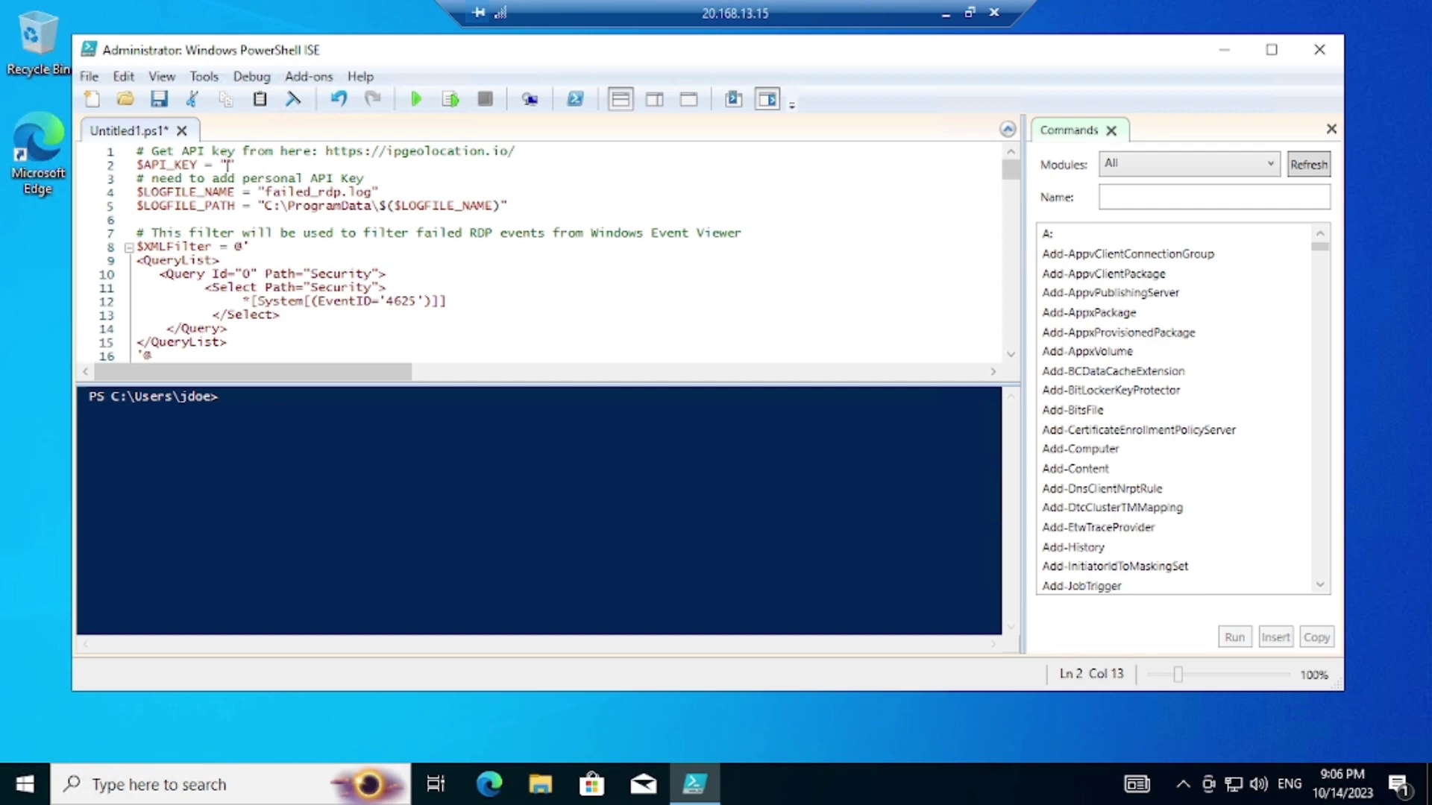
Step: Highlight the failed_rdp.log file name and the C:\ProgramData log path on lines 4–5
left_click_drag(380, 192, 258, 192)
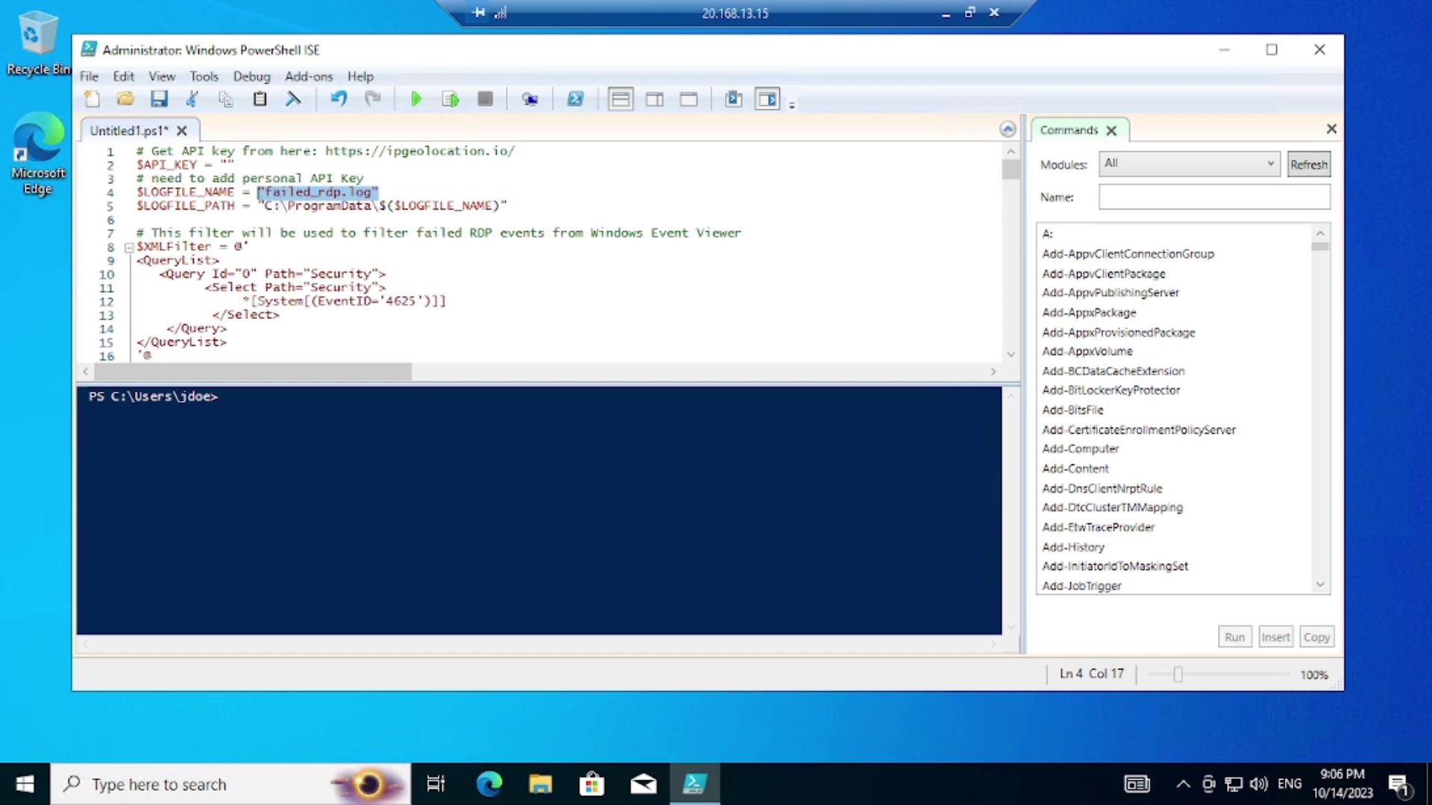
left_click_drag(508, 206, 273, 206)
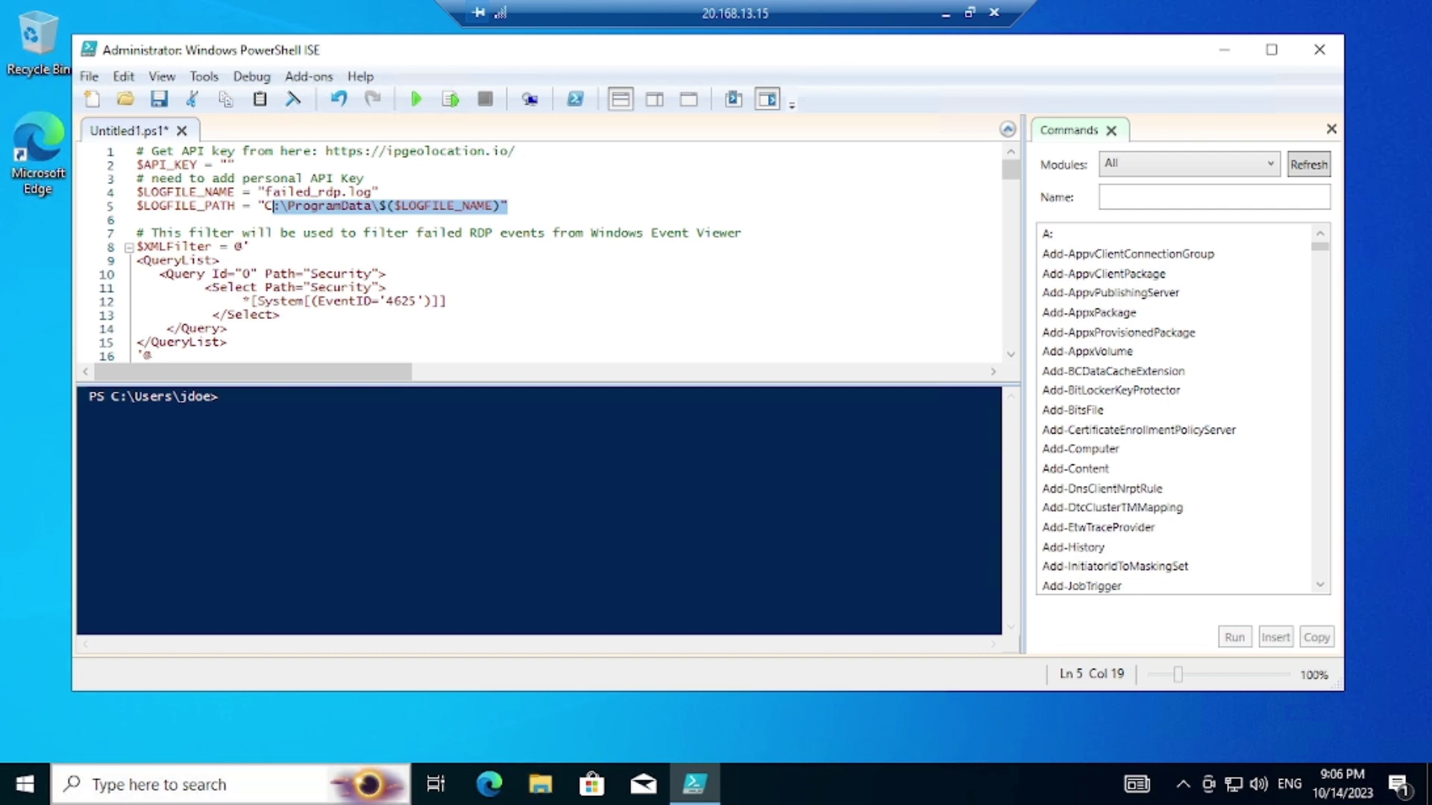
left_click(28, 783)
Step: Open the Run dialog and paste C:\ProgramData copied from line 5 of the script
left_click(28, 783)
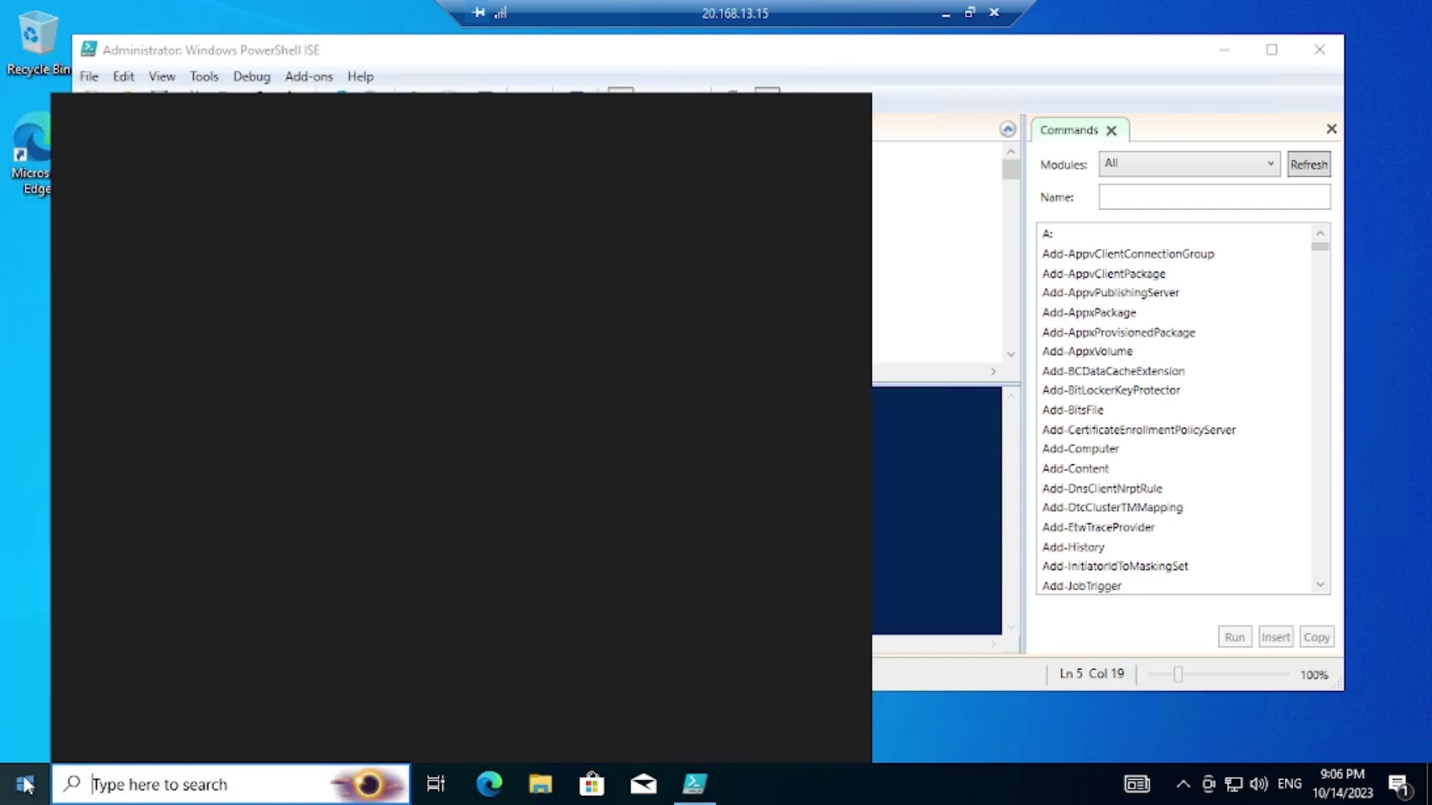
right_click(28, 783)
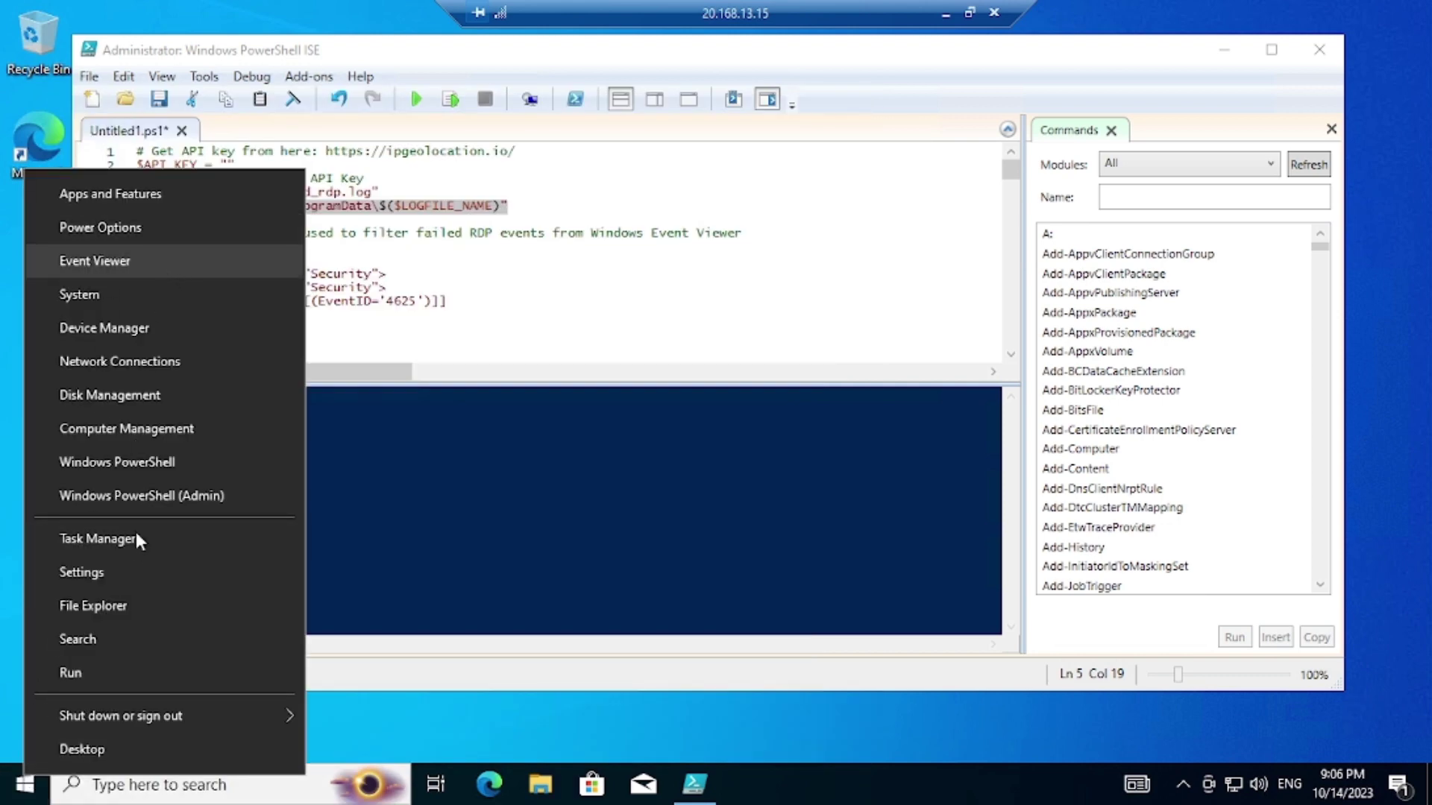
left_click(95, 673)
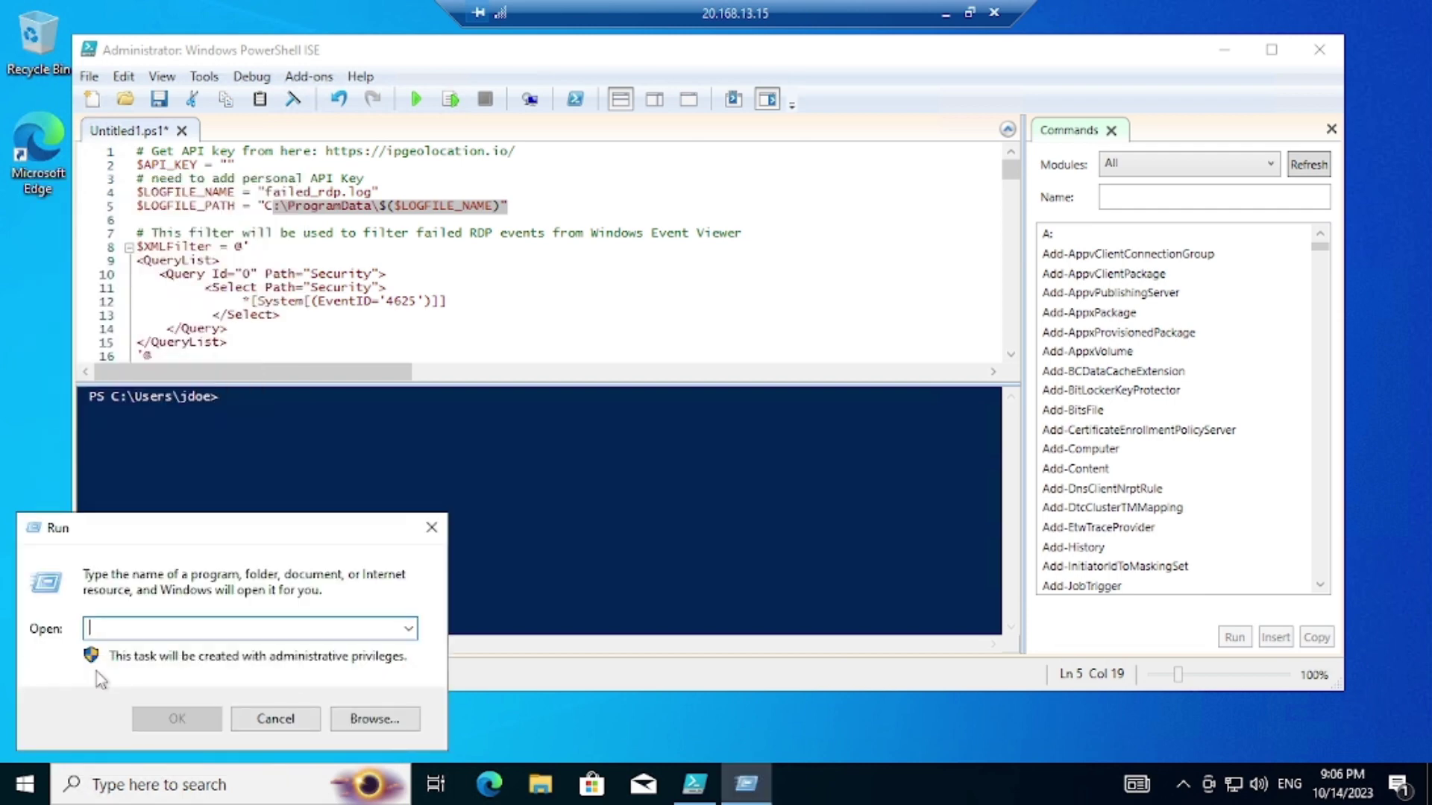
type("C:\\P")
key("BackSpace")
key("BackSpace")
key("BackSpace")
key("BackSpace")
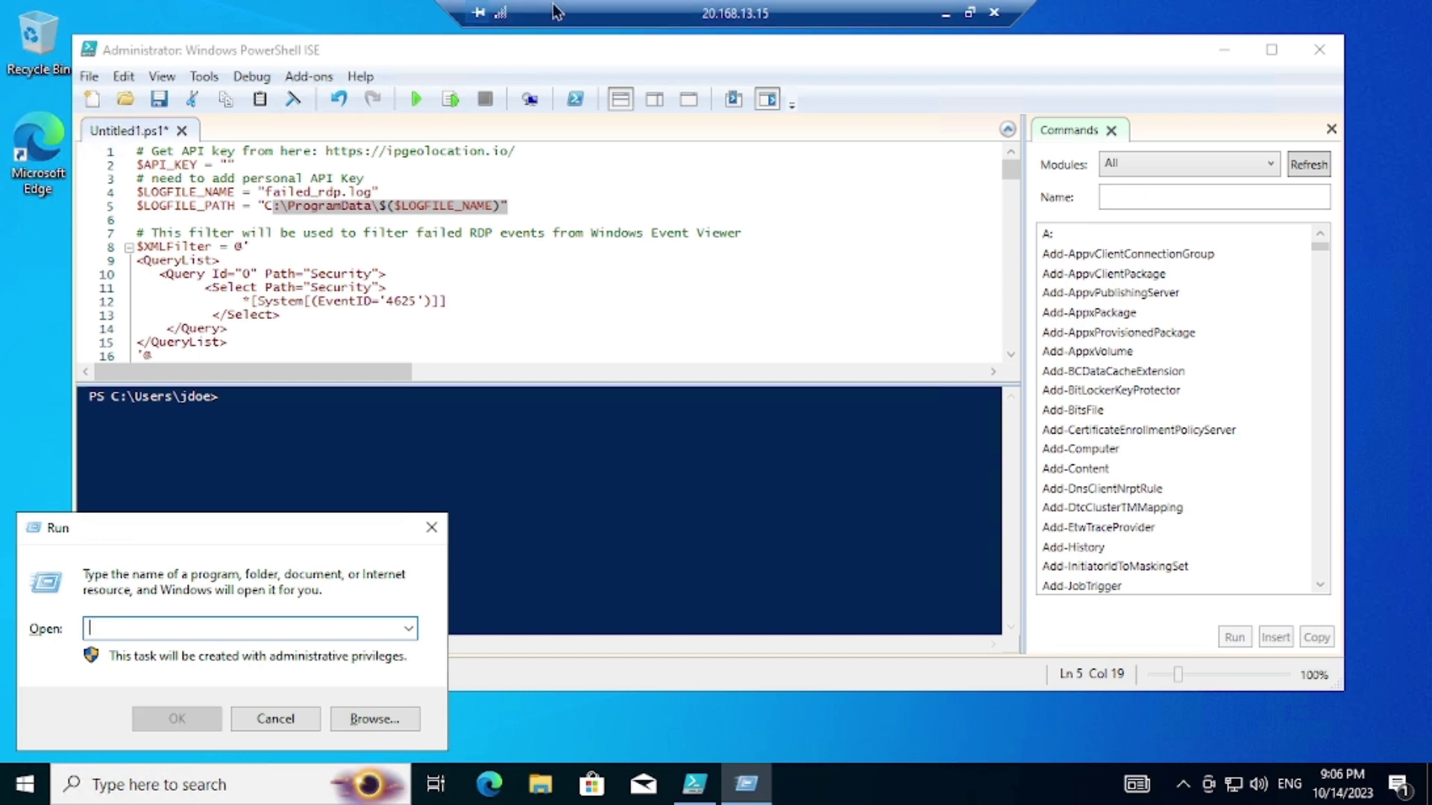
left_click(311, 179)
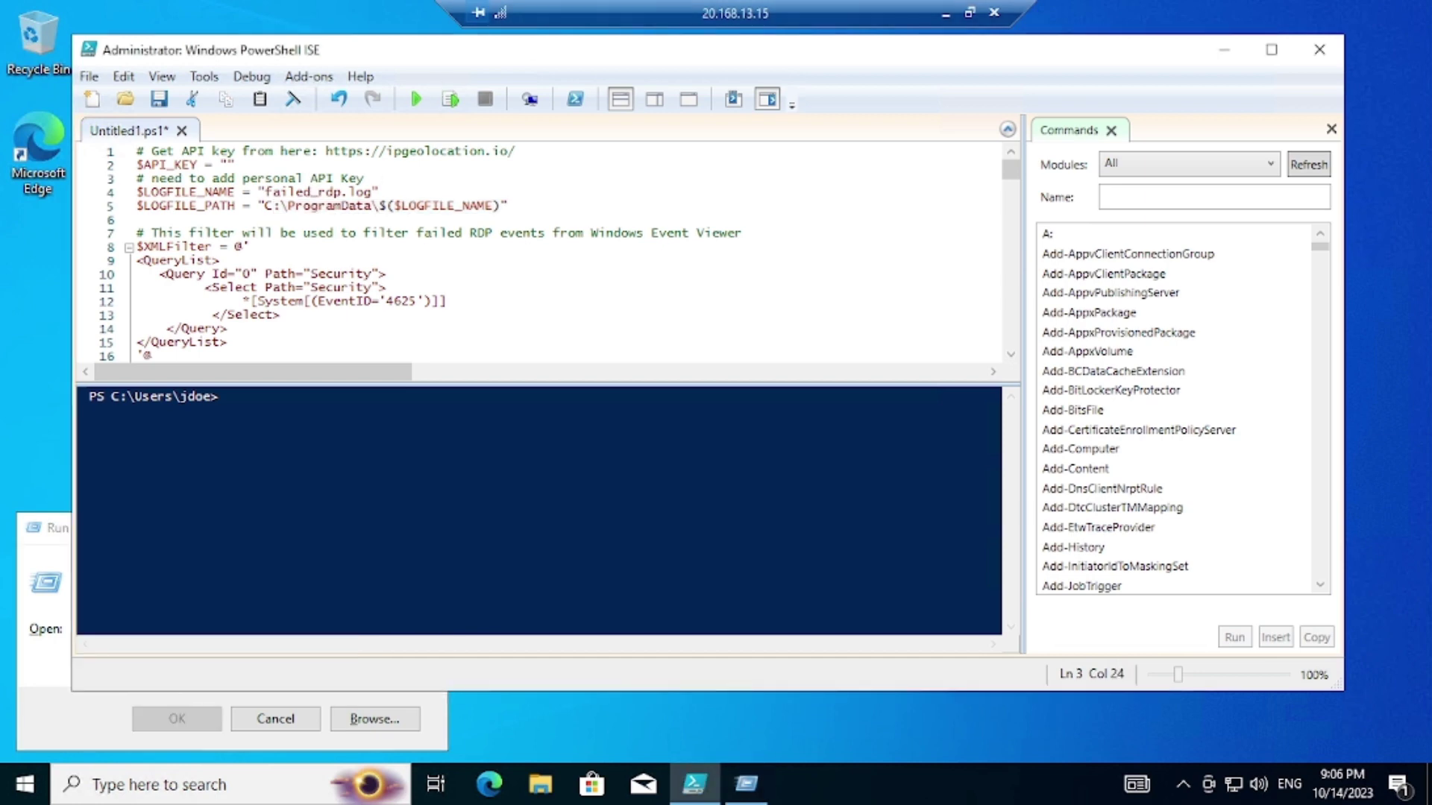
left_click_drag(264, 205, 372, 206)
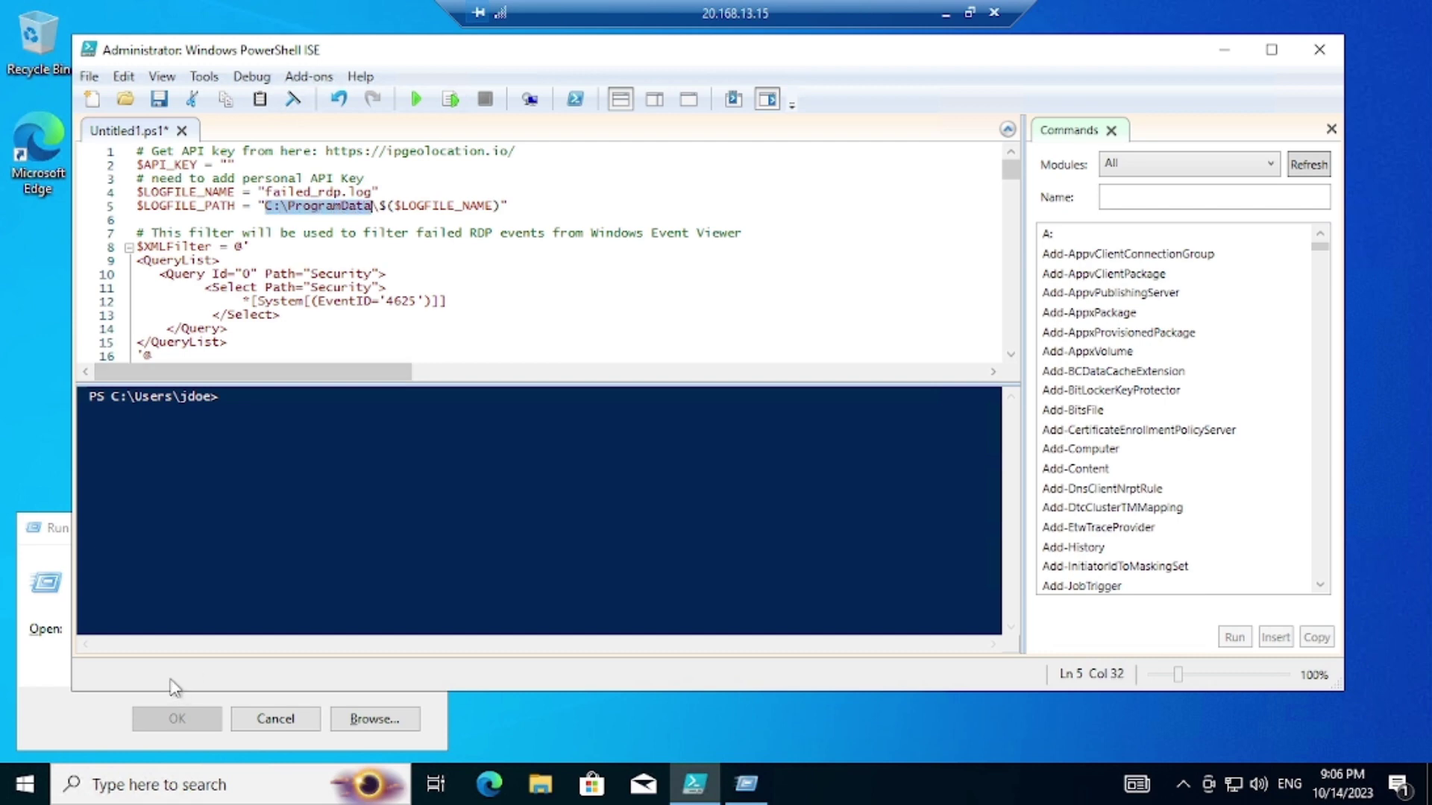
left_click(43, 641)
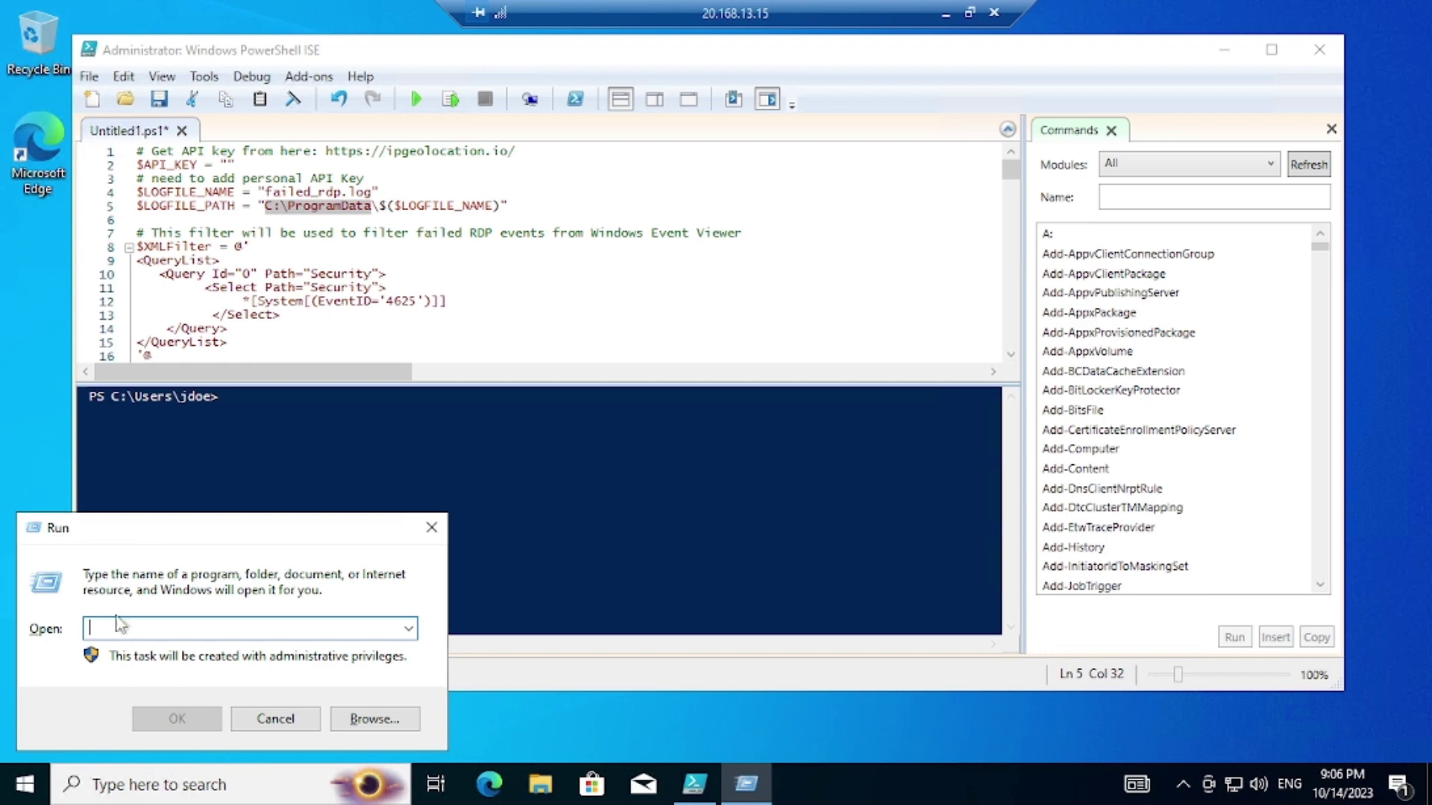
key("ctrl+v")
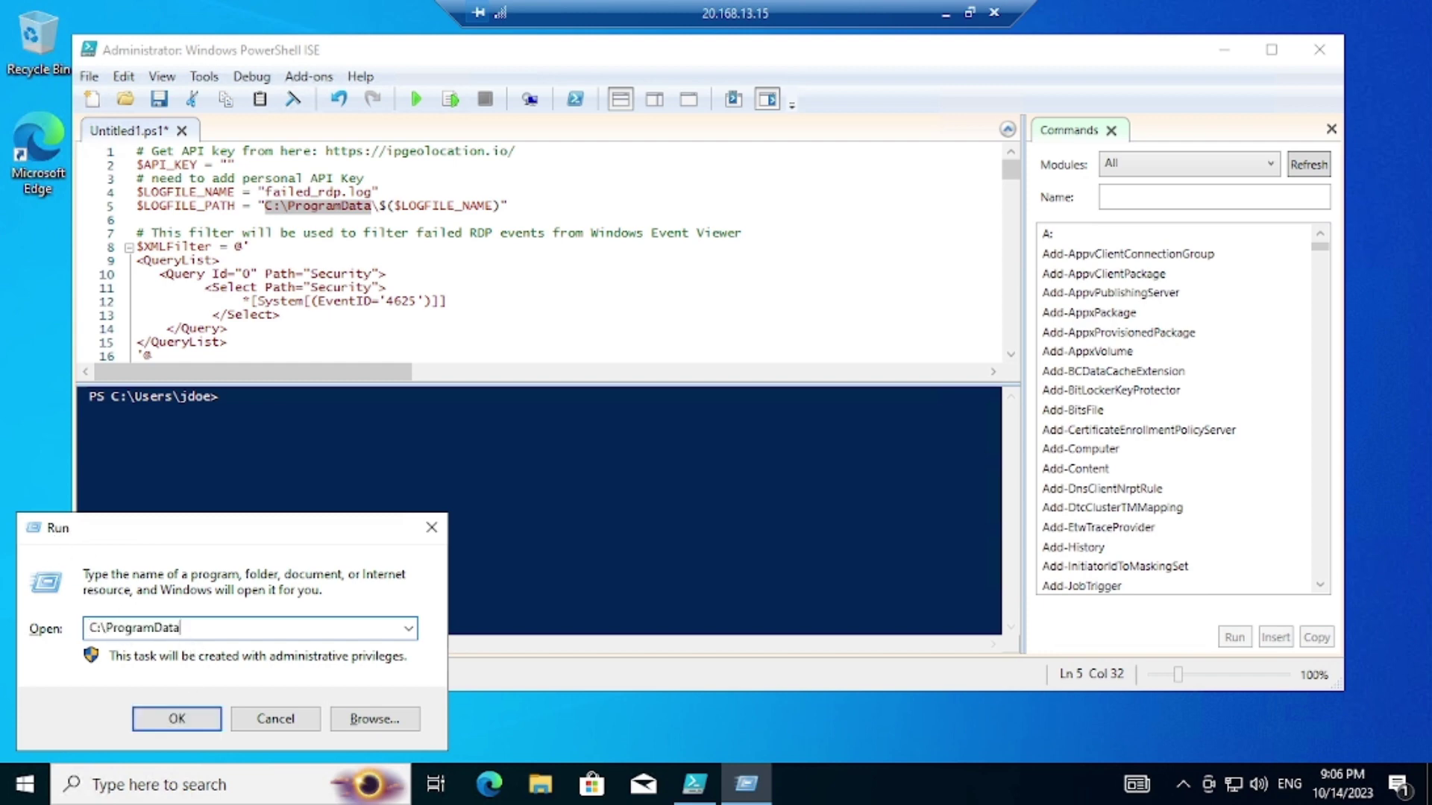
Step: Navigate in File Explorer to the Windows (C:) drive
left_click(176, 718)
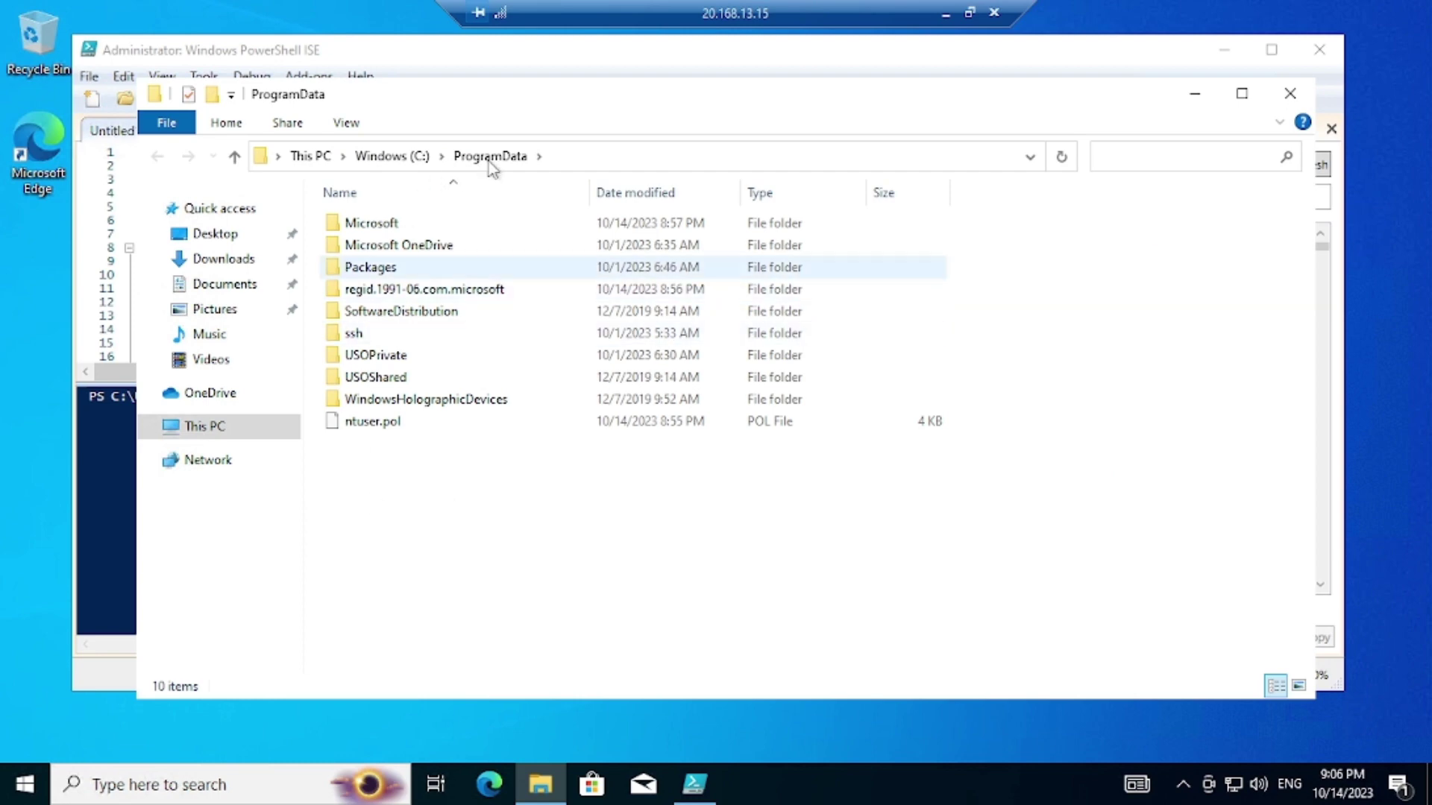
left_click(400, 158)
left_click(326, 160)
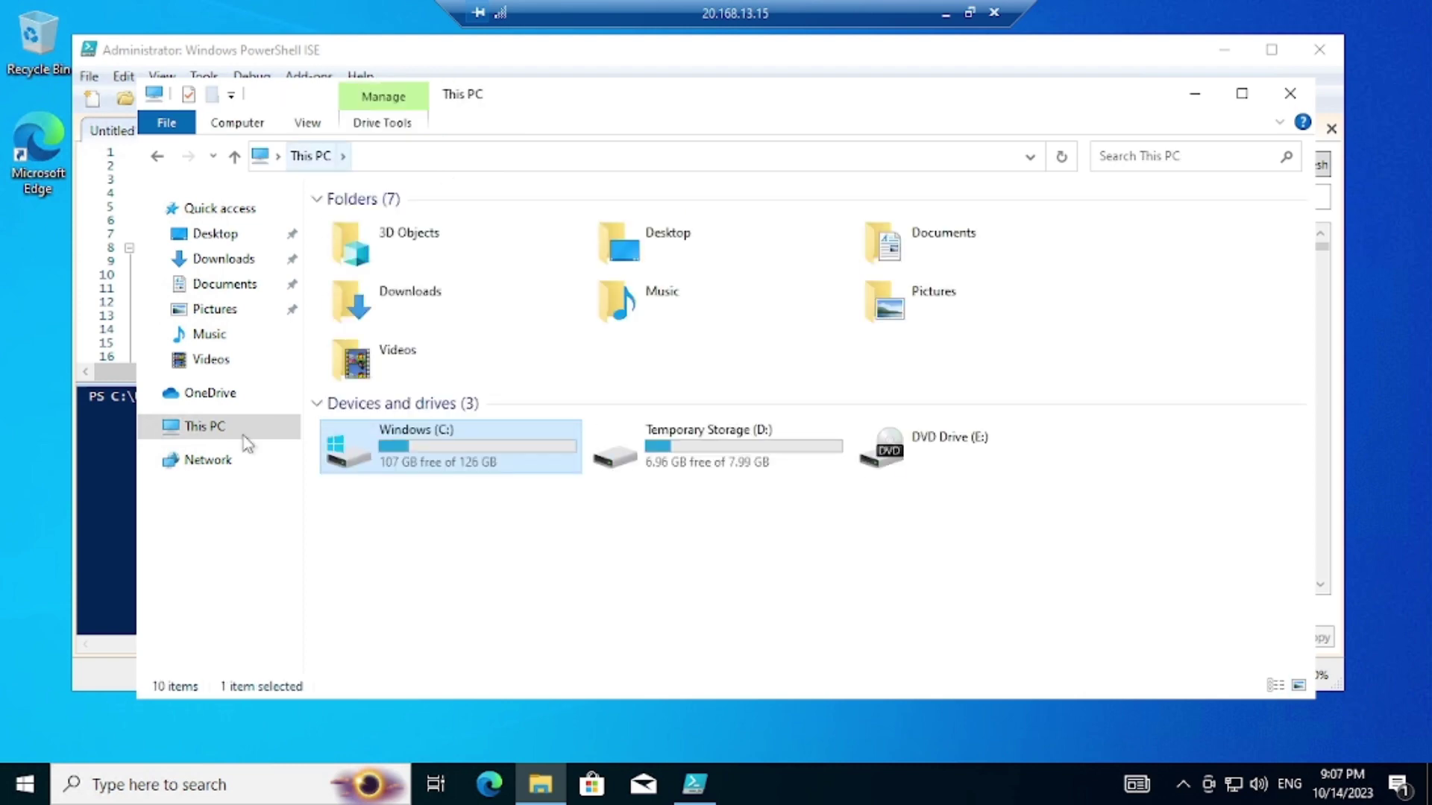
double_click(435, 458)
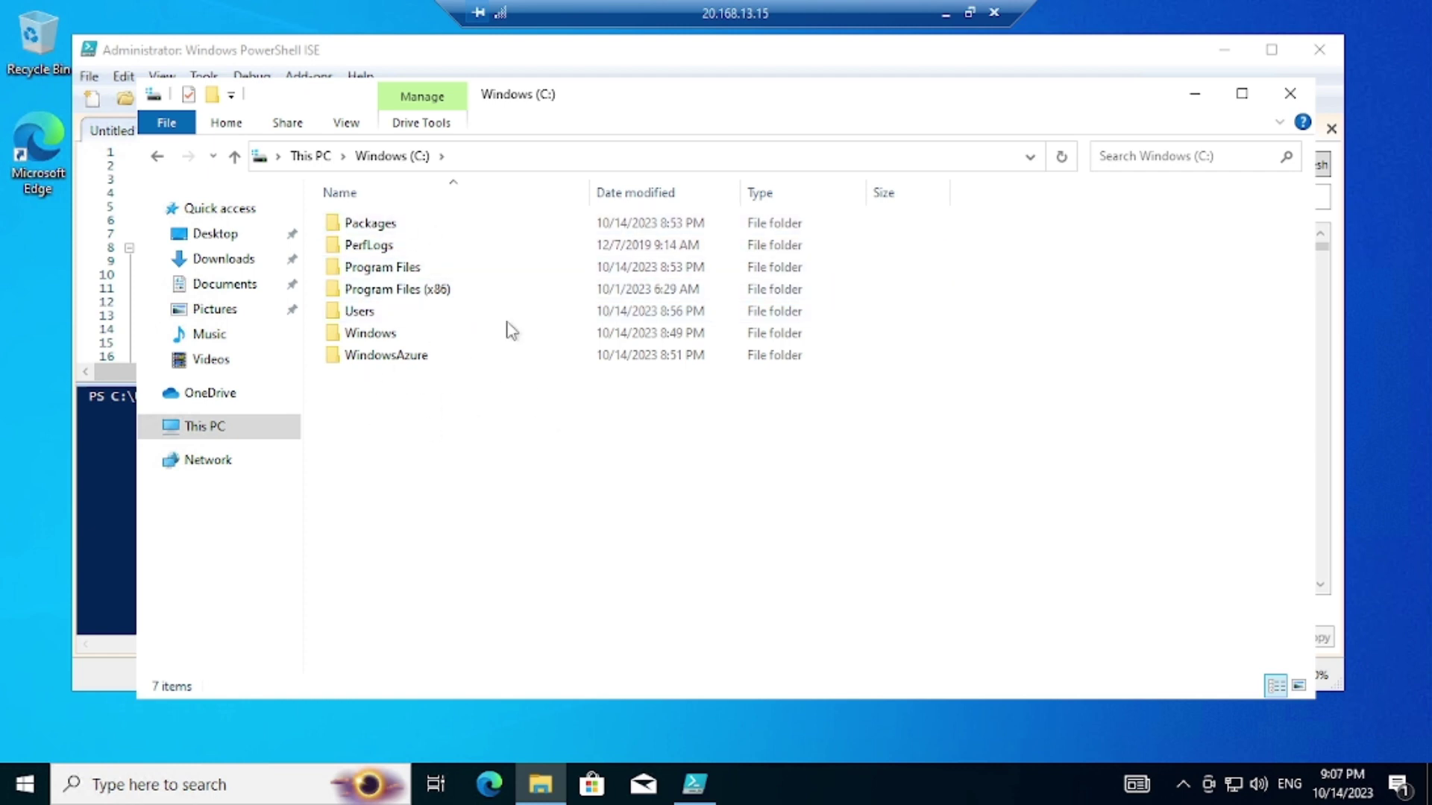
Step: Turn on Hidden items, open the ProgramData folder, then close File Explorer
left_click(346, 123)
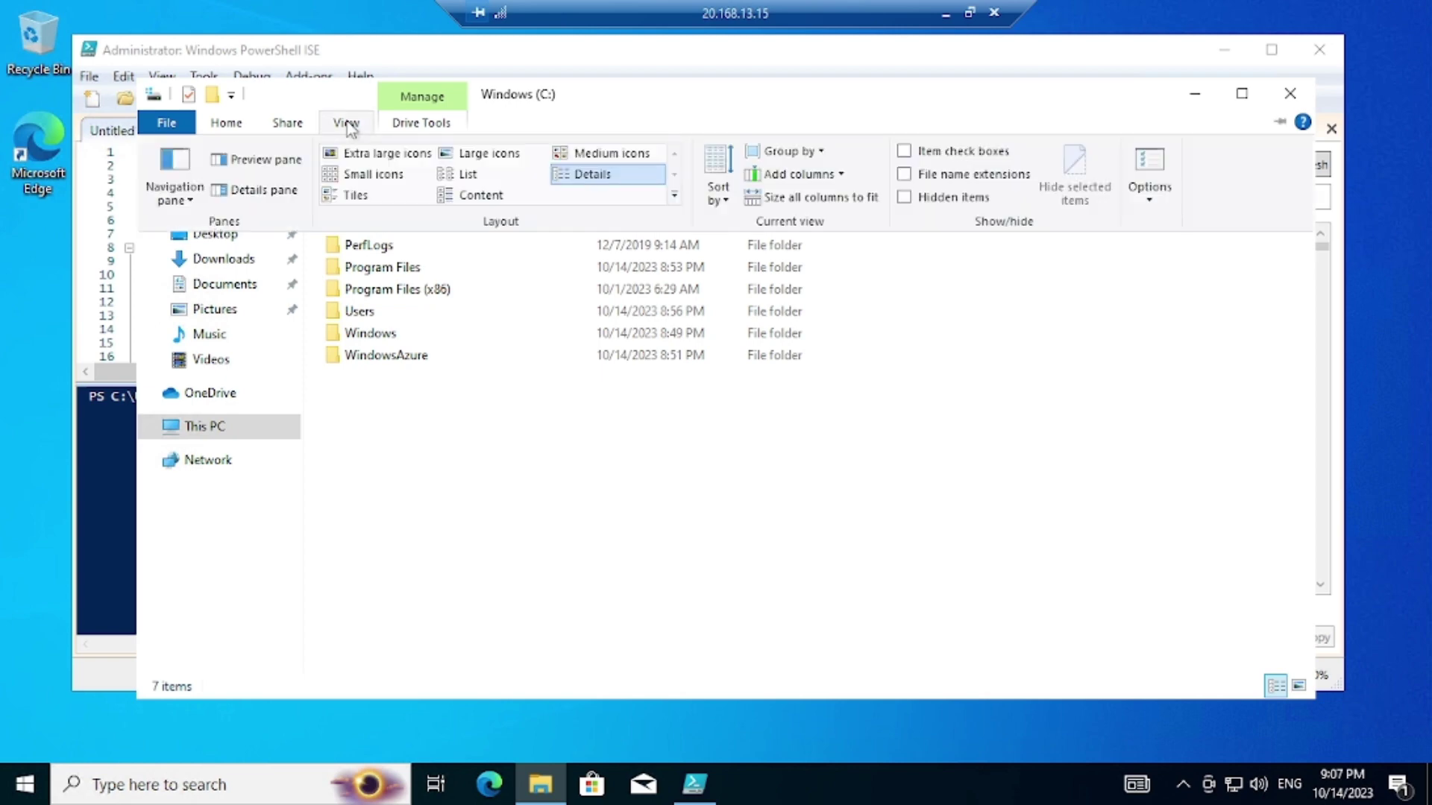
left_click(902, 199)
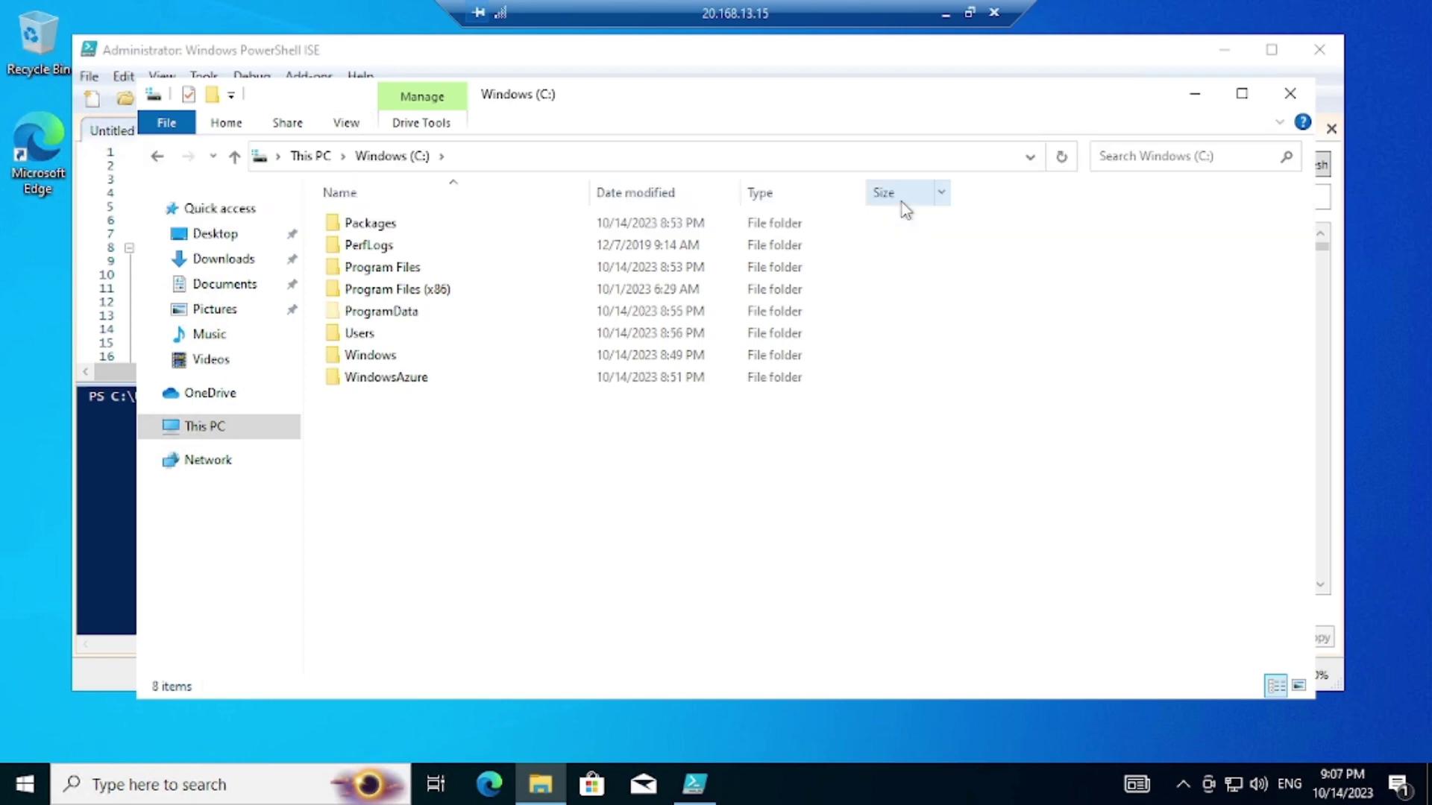
left_click(348, 125)
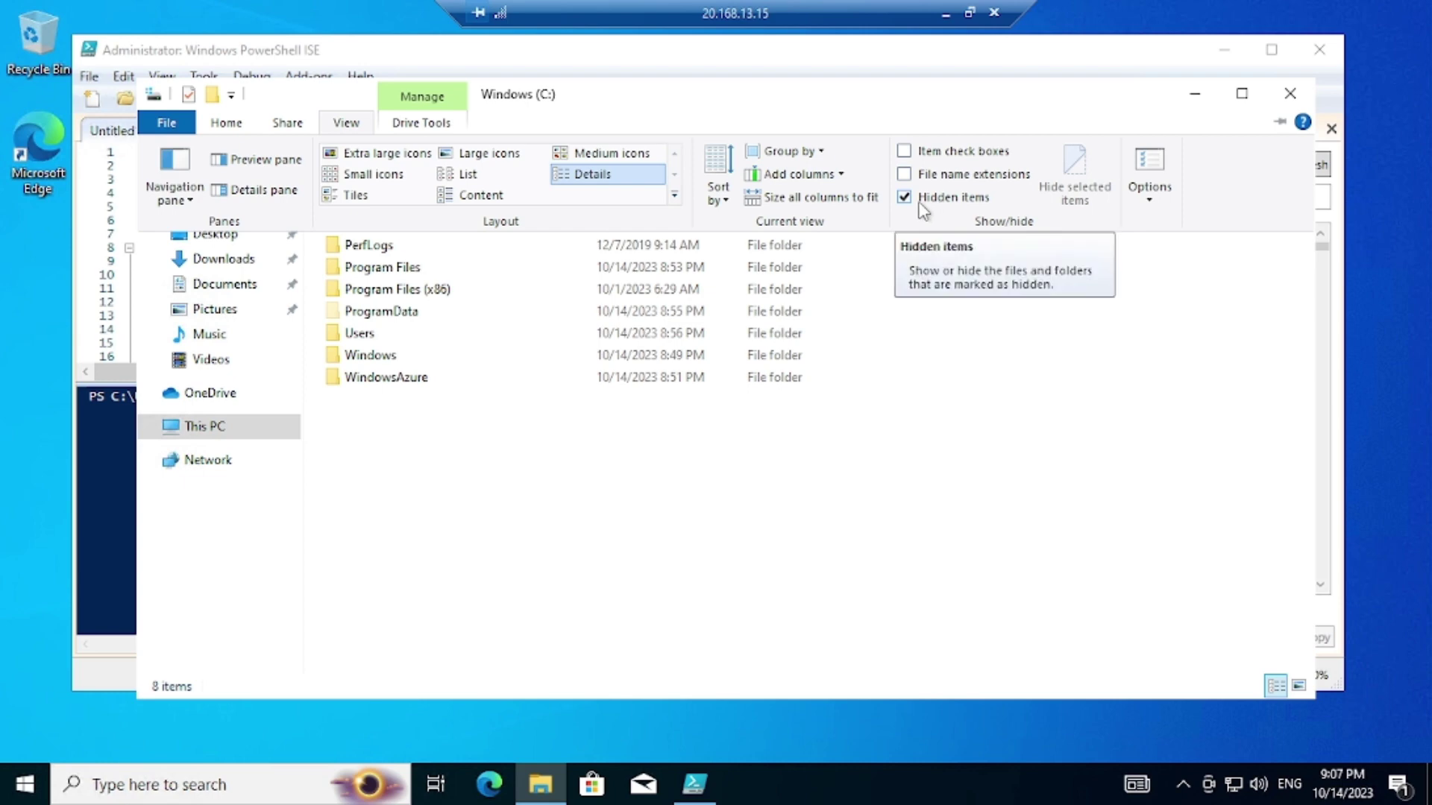
left_click(500, 430)
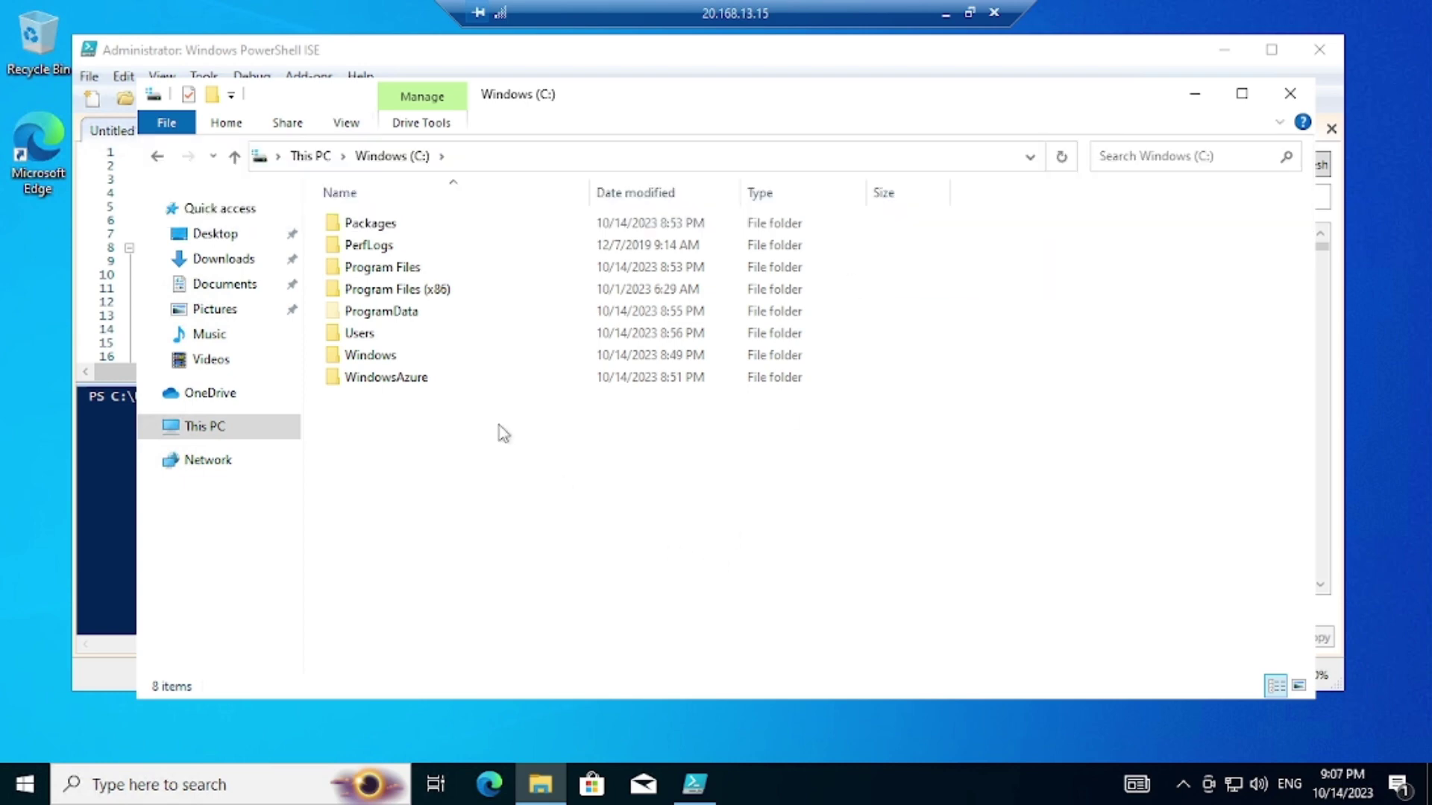
double_click(370, 321)
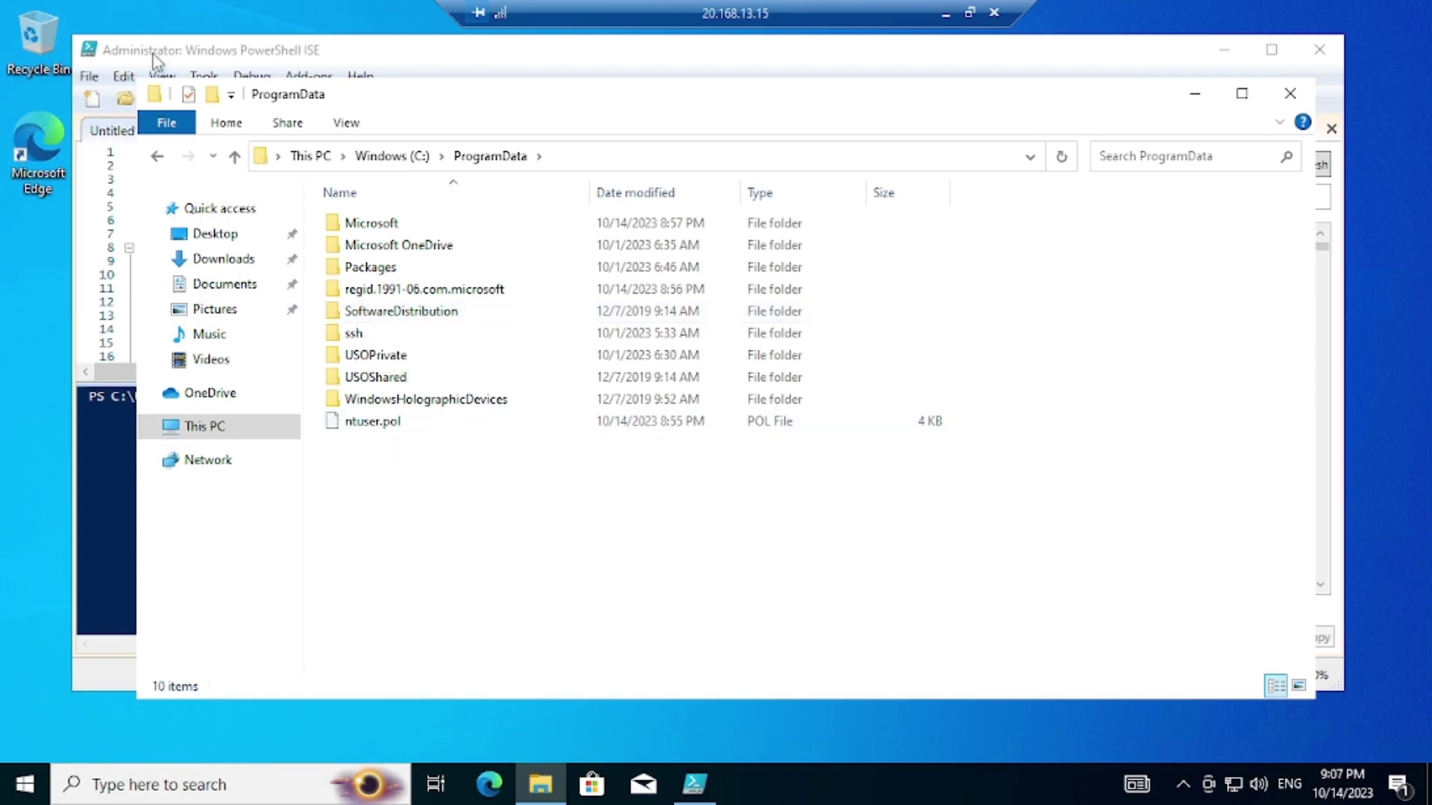
left_click(623, 400)
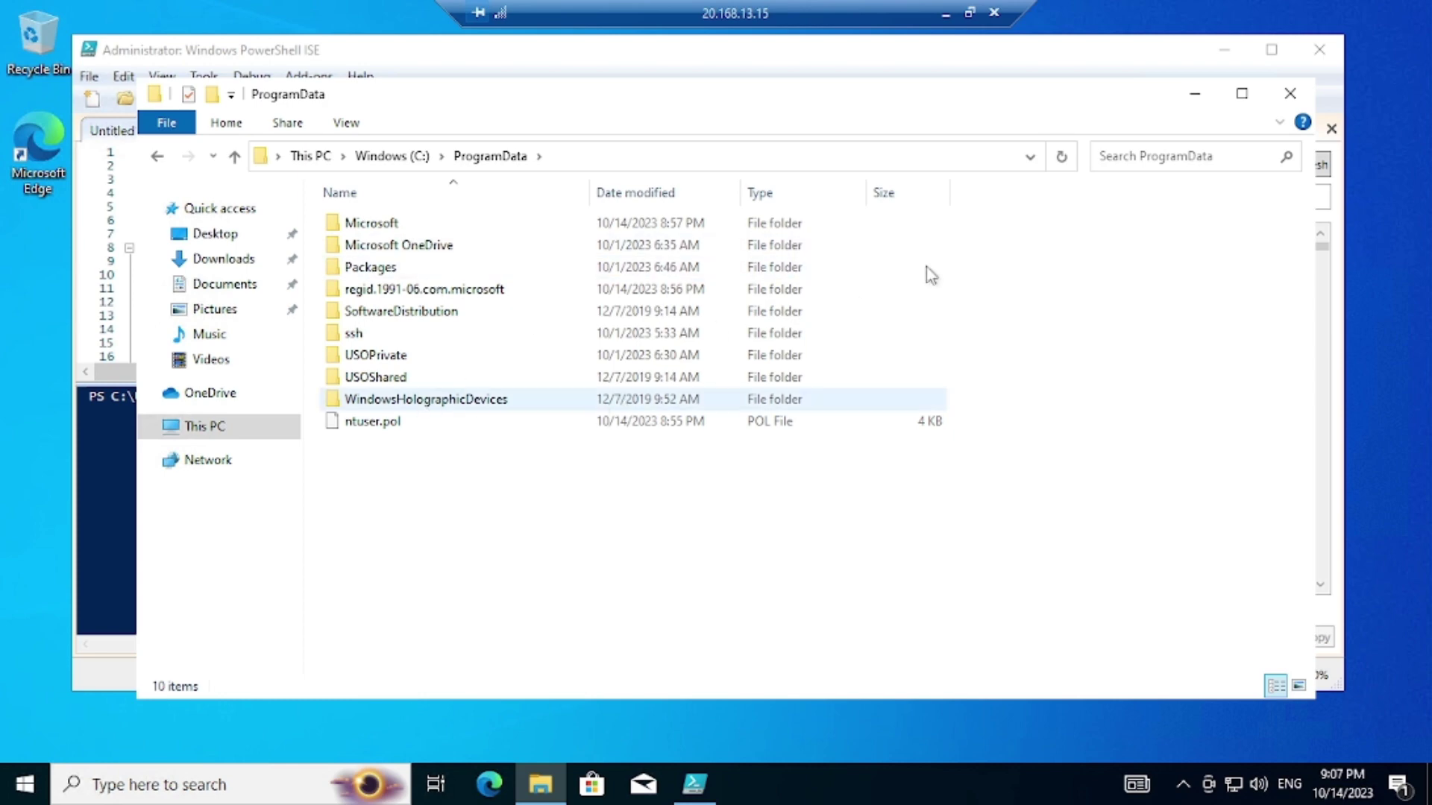
left_click(1290, 93)
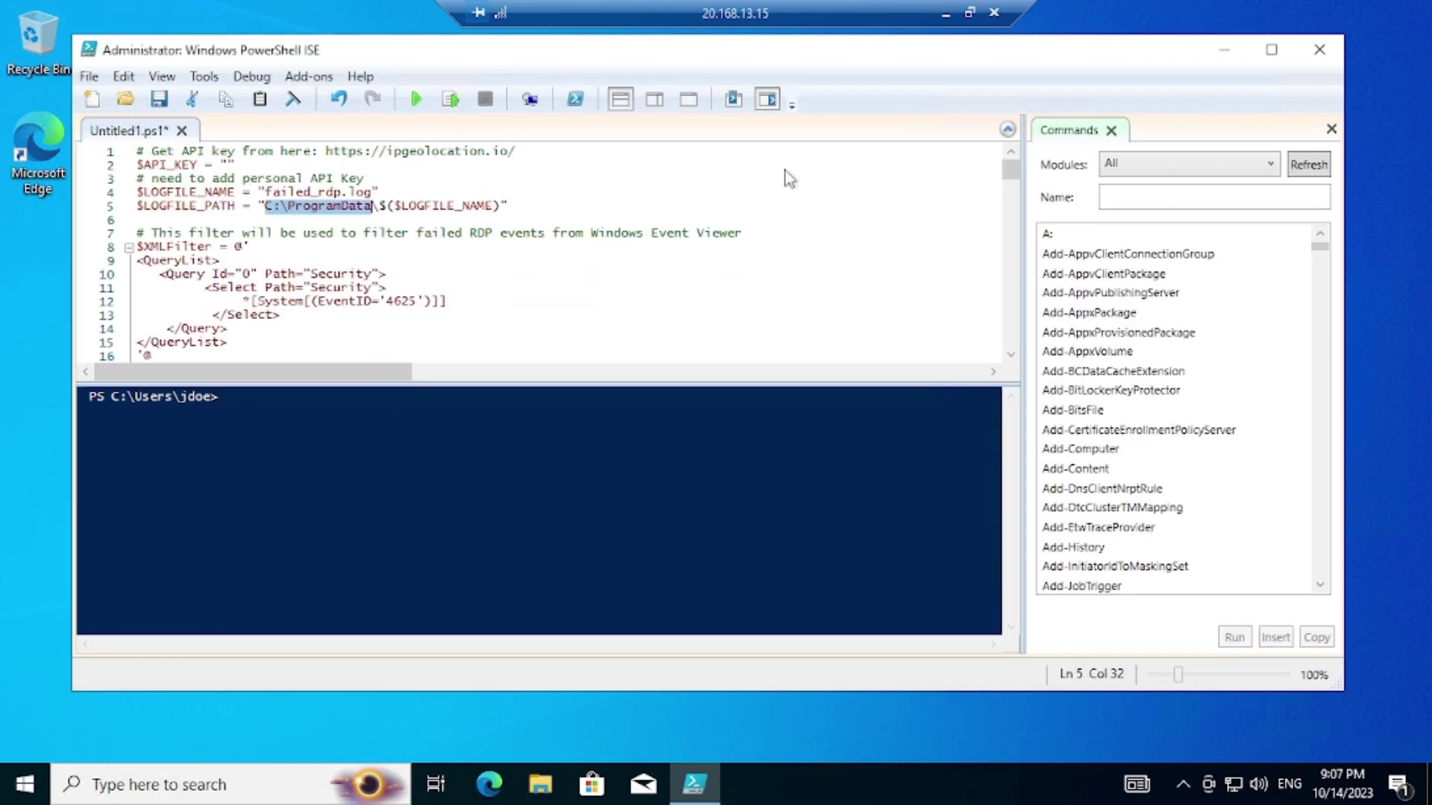
scroll(549, 252, "down", 3)
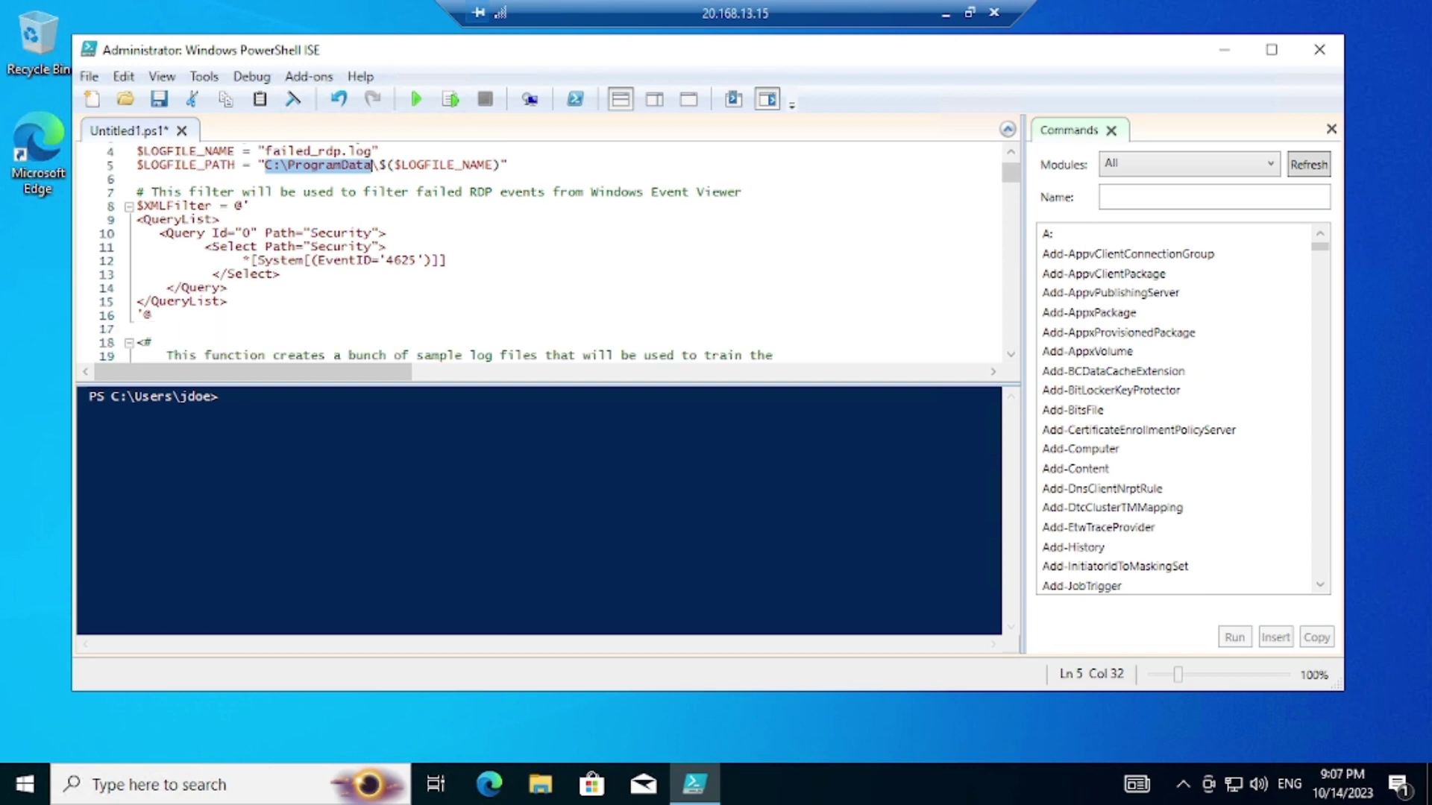
scroll(548, 251, "up", 3)
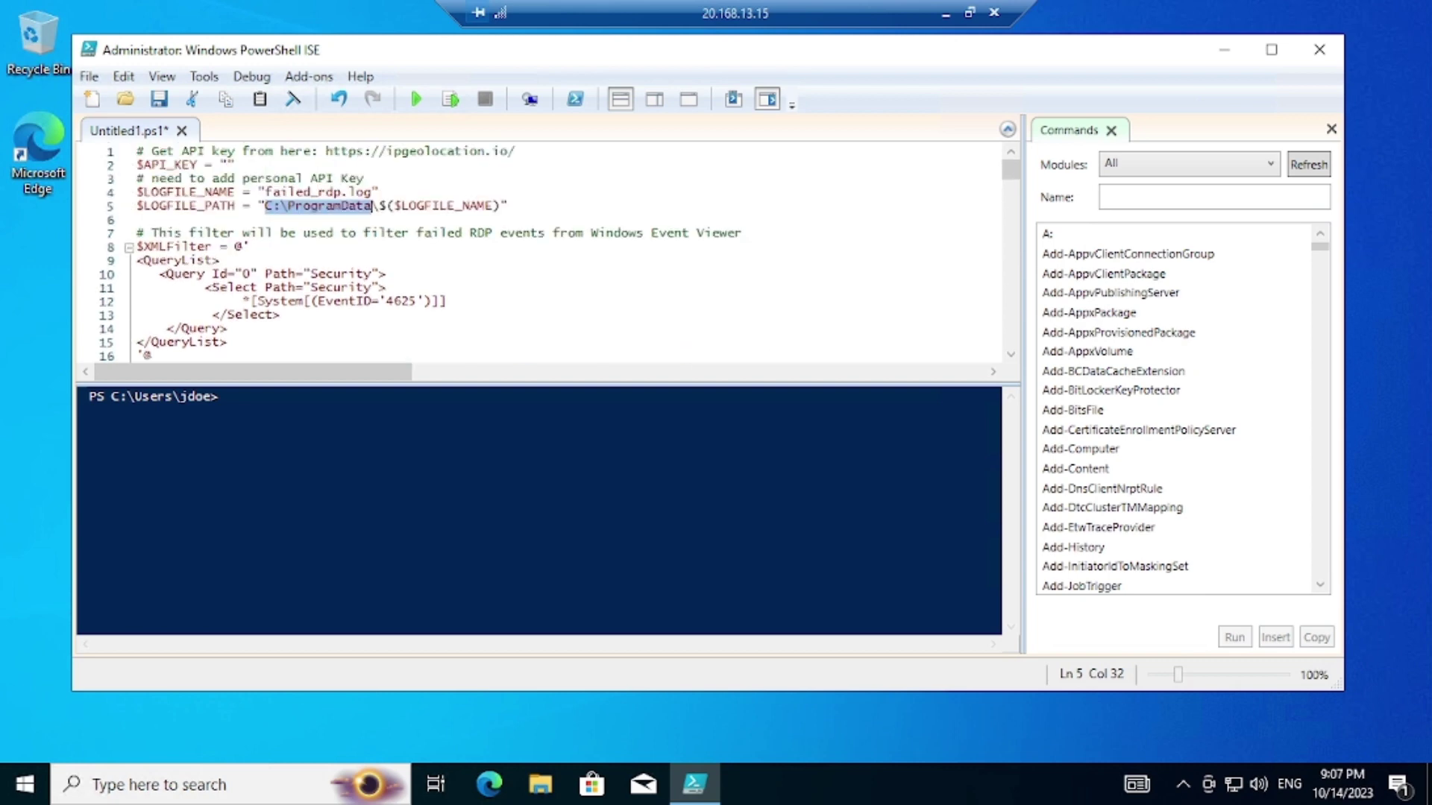
scroll(549, 251, "down", 6)
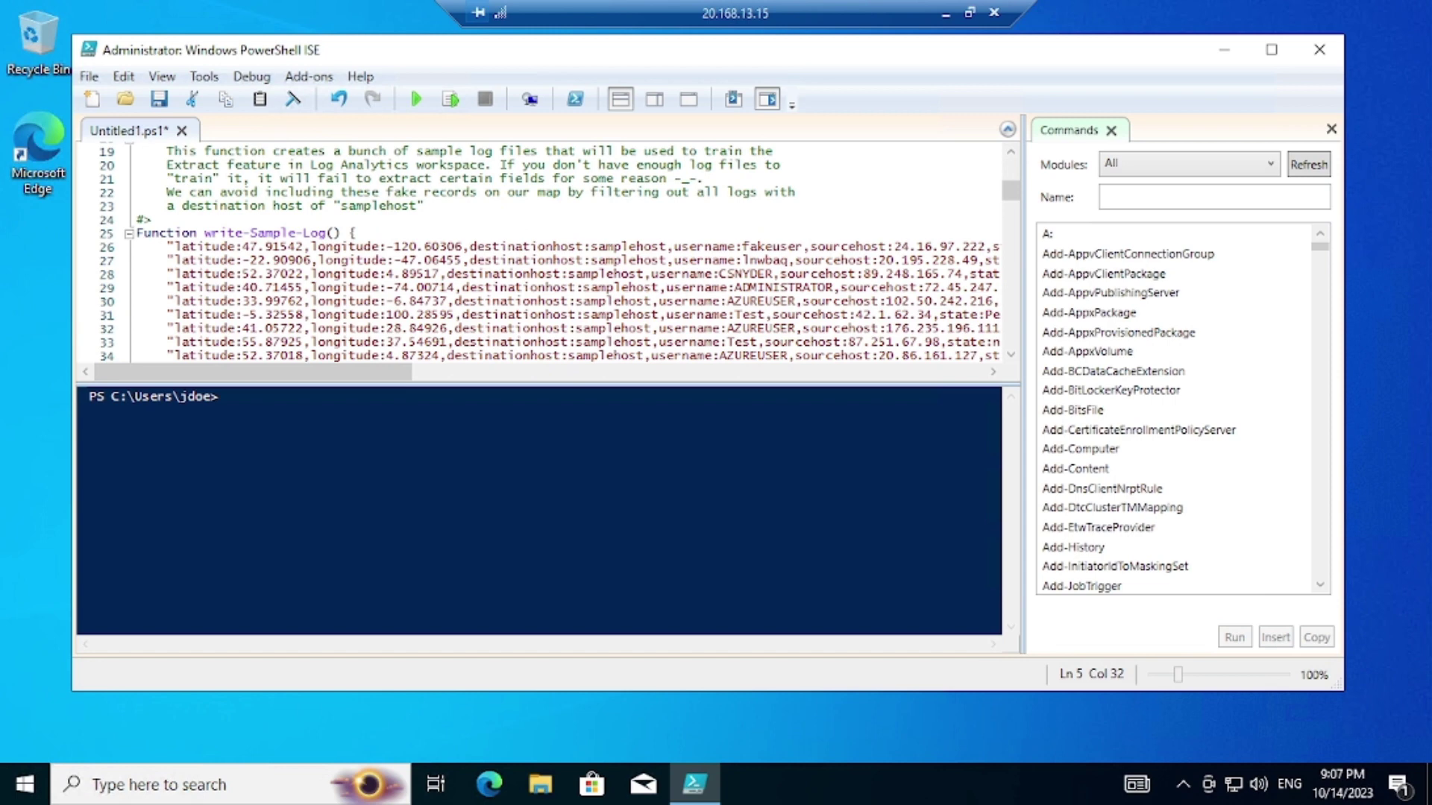
scroll(549, 251, "down", 2)
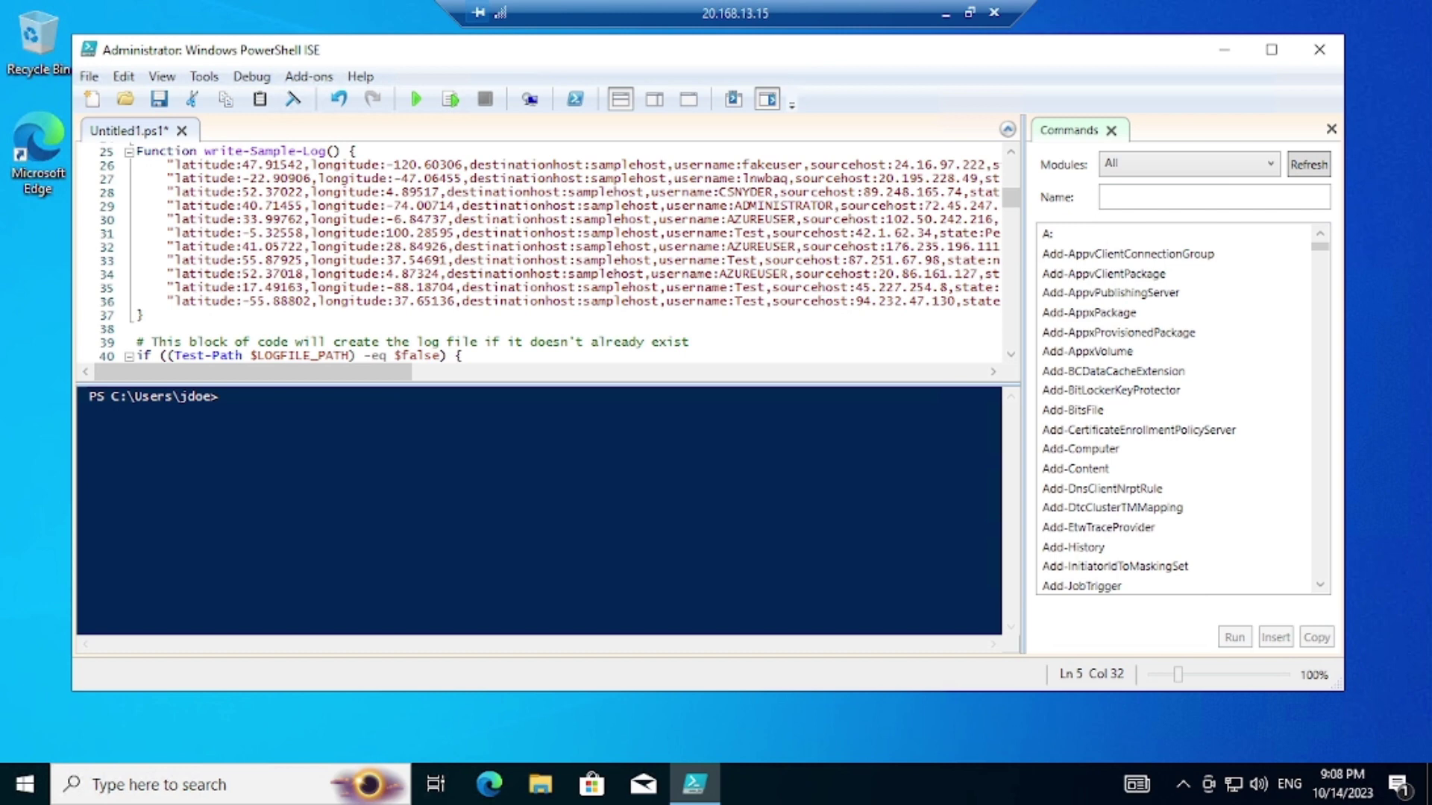
left_click_drag(173, 166, 486, 166)
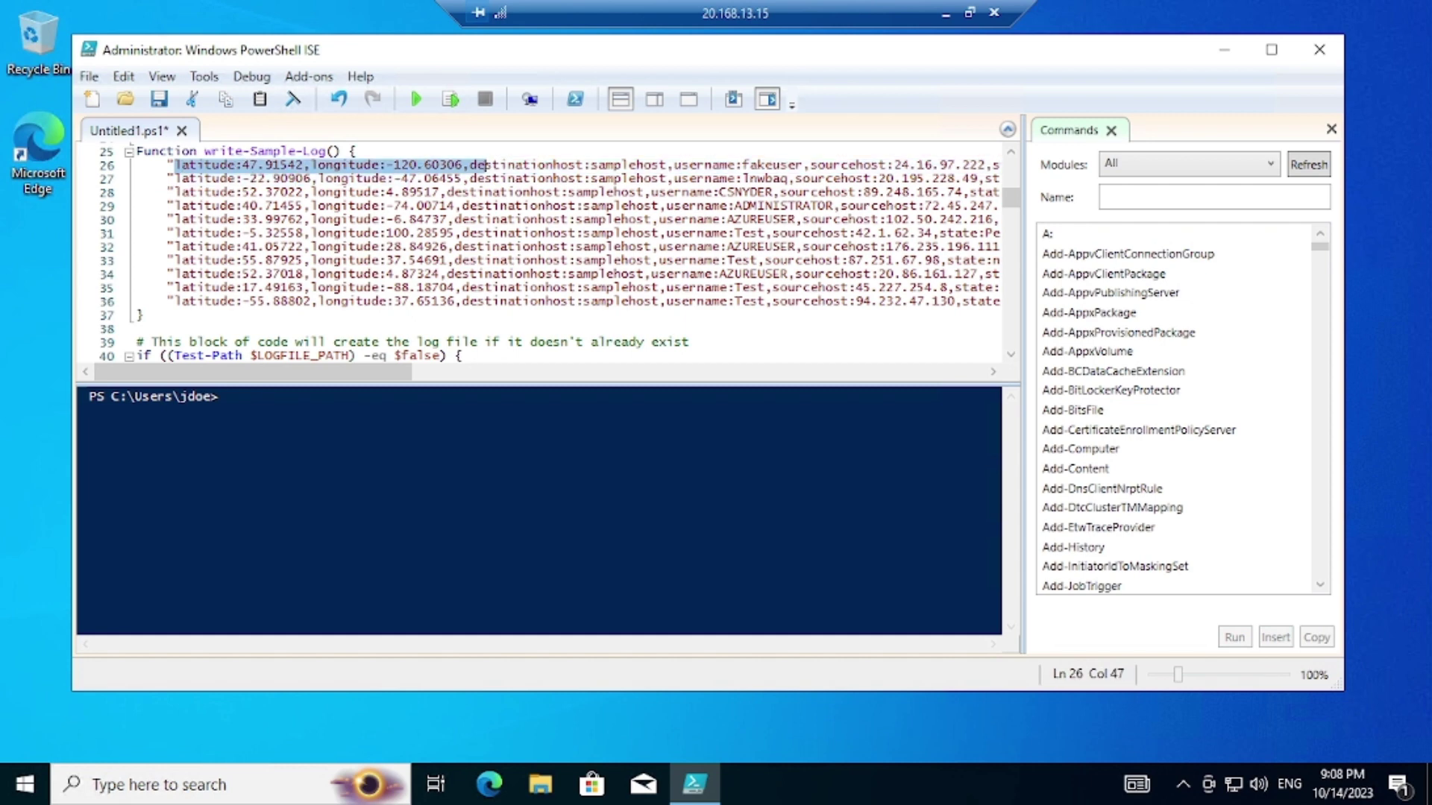
left_click_drag(173, 179, 487, 192)
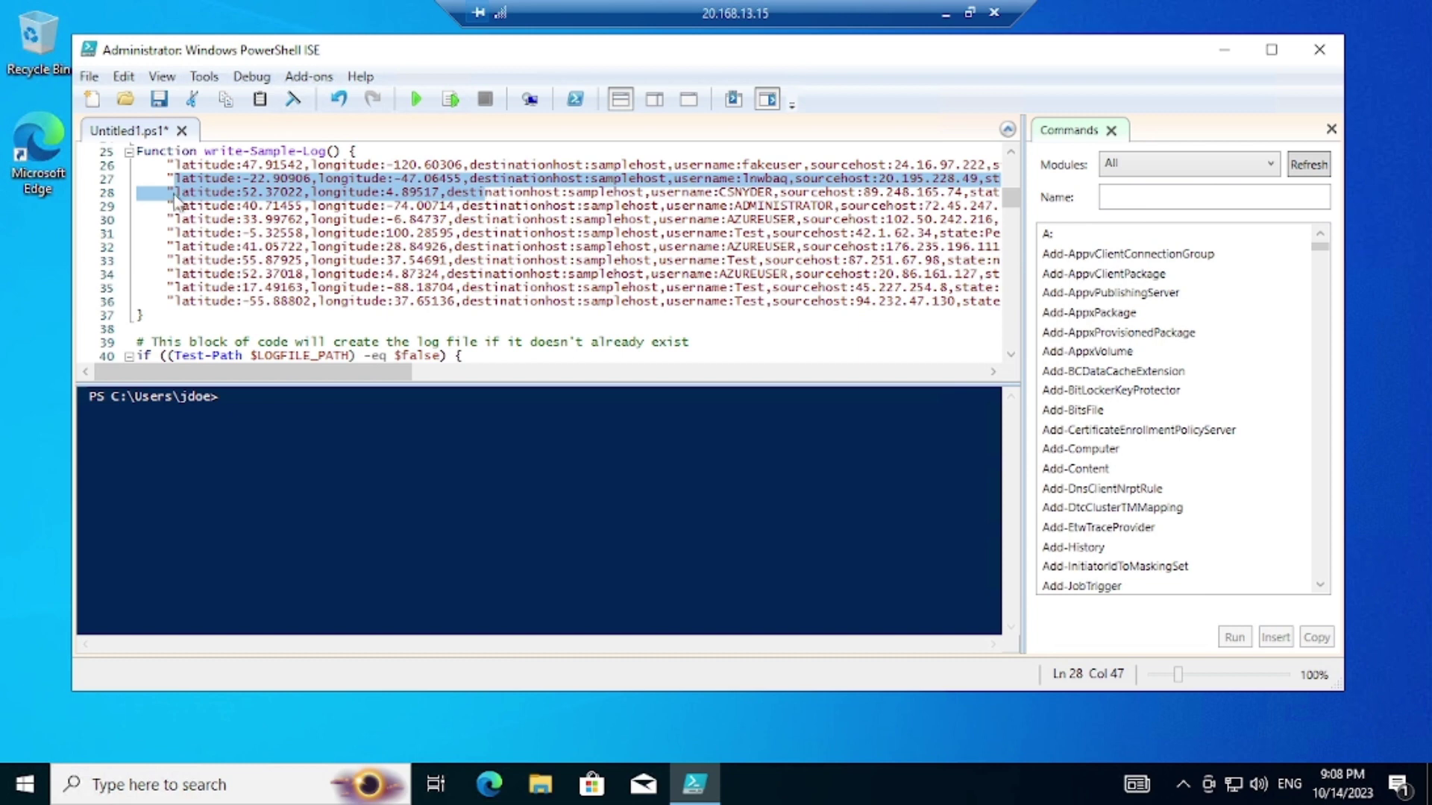
key("Home")
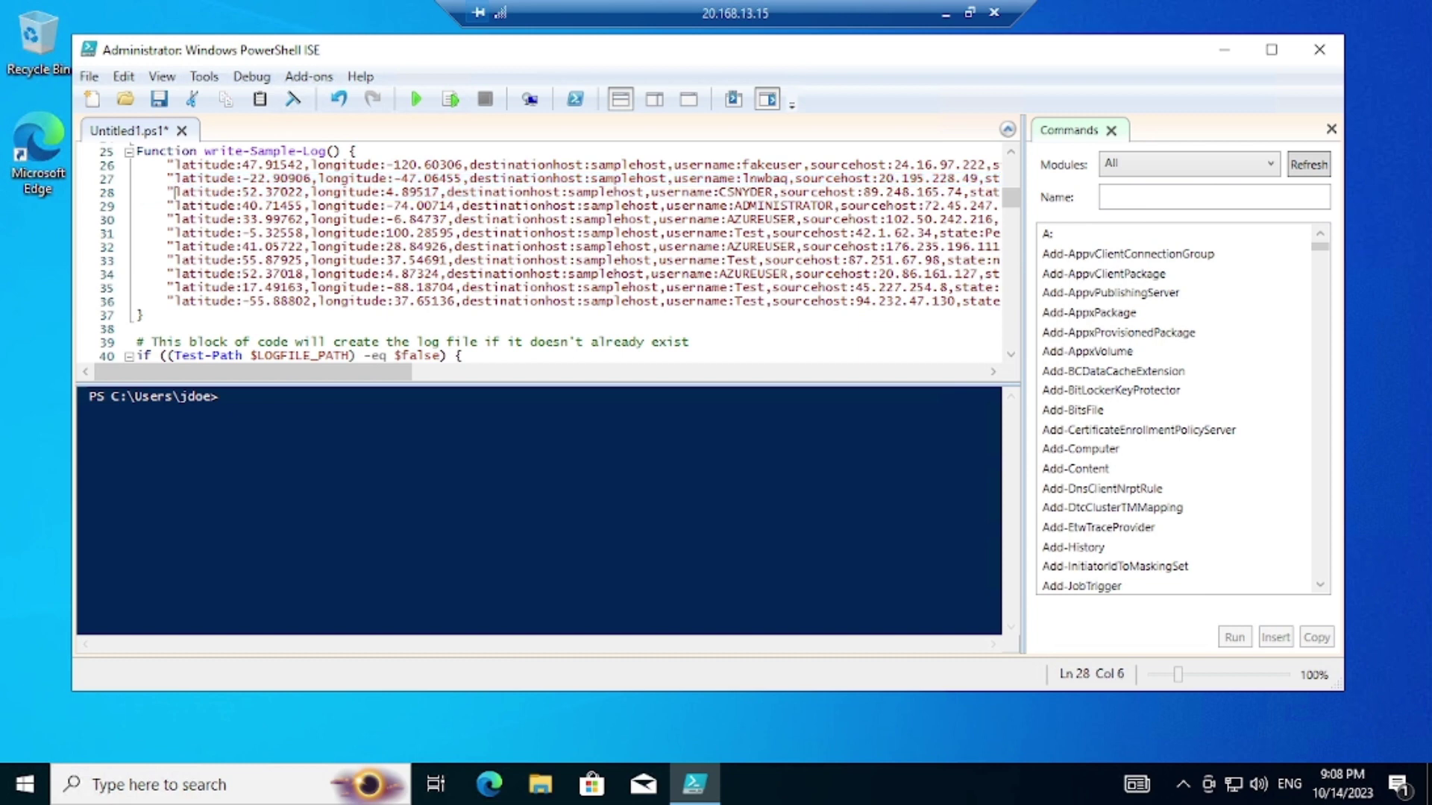
scroll(559, 253, "down", 2)
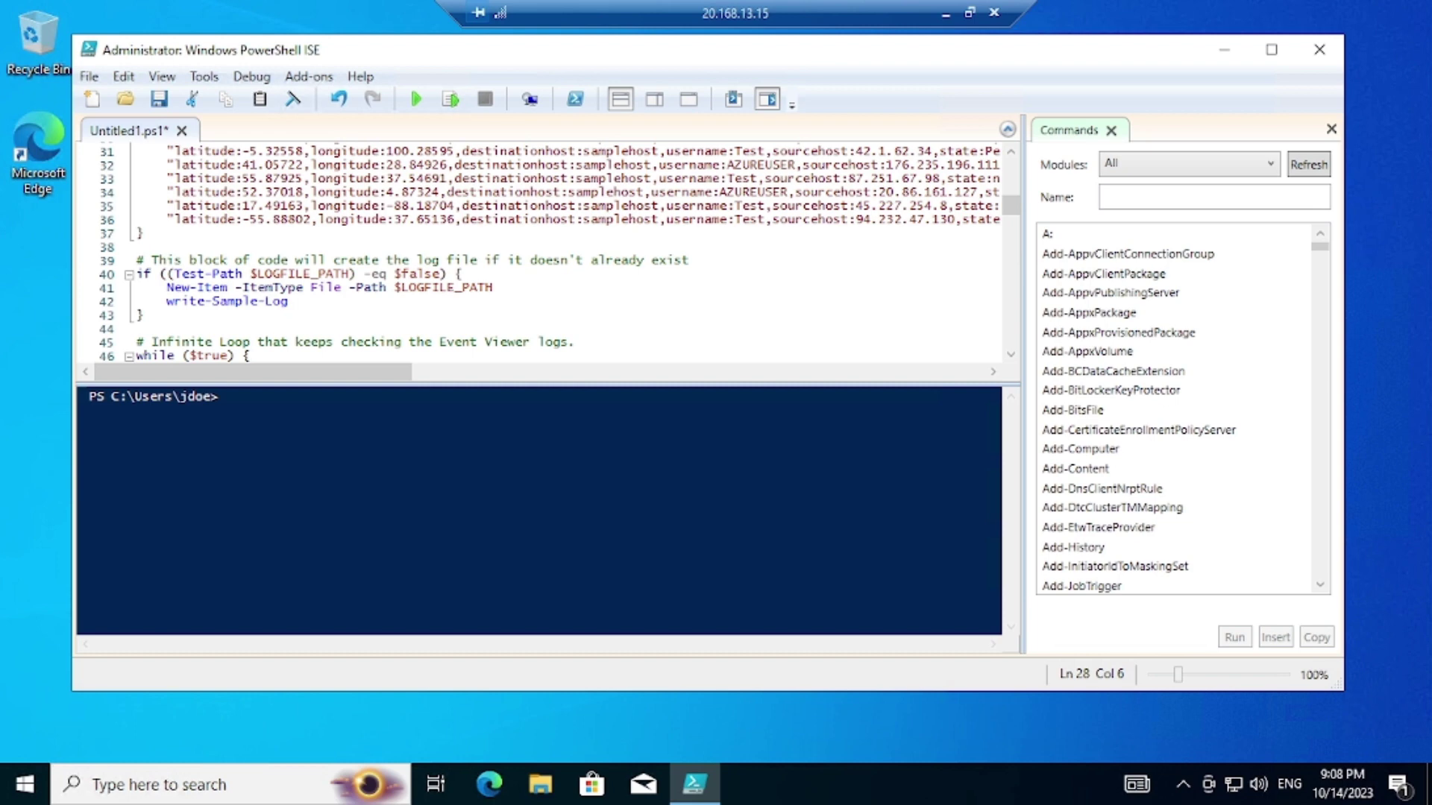
left_click_drag(349, 274, 265, 273)
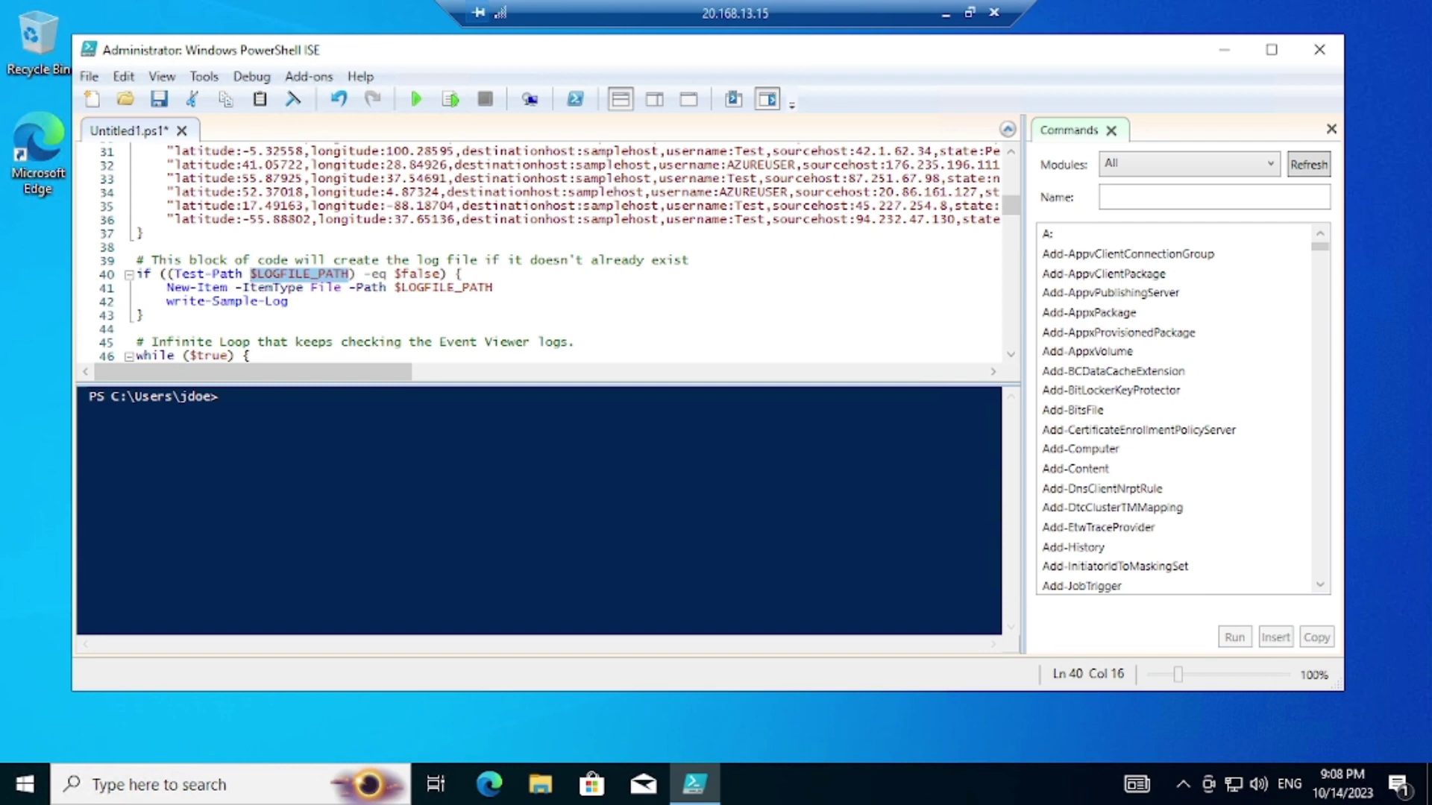
scroll(560, 254, "down", 4)
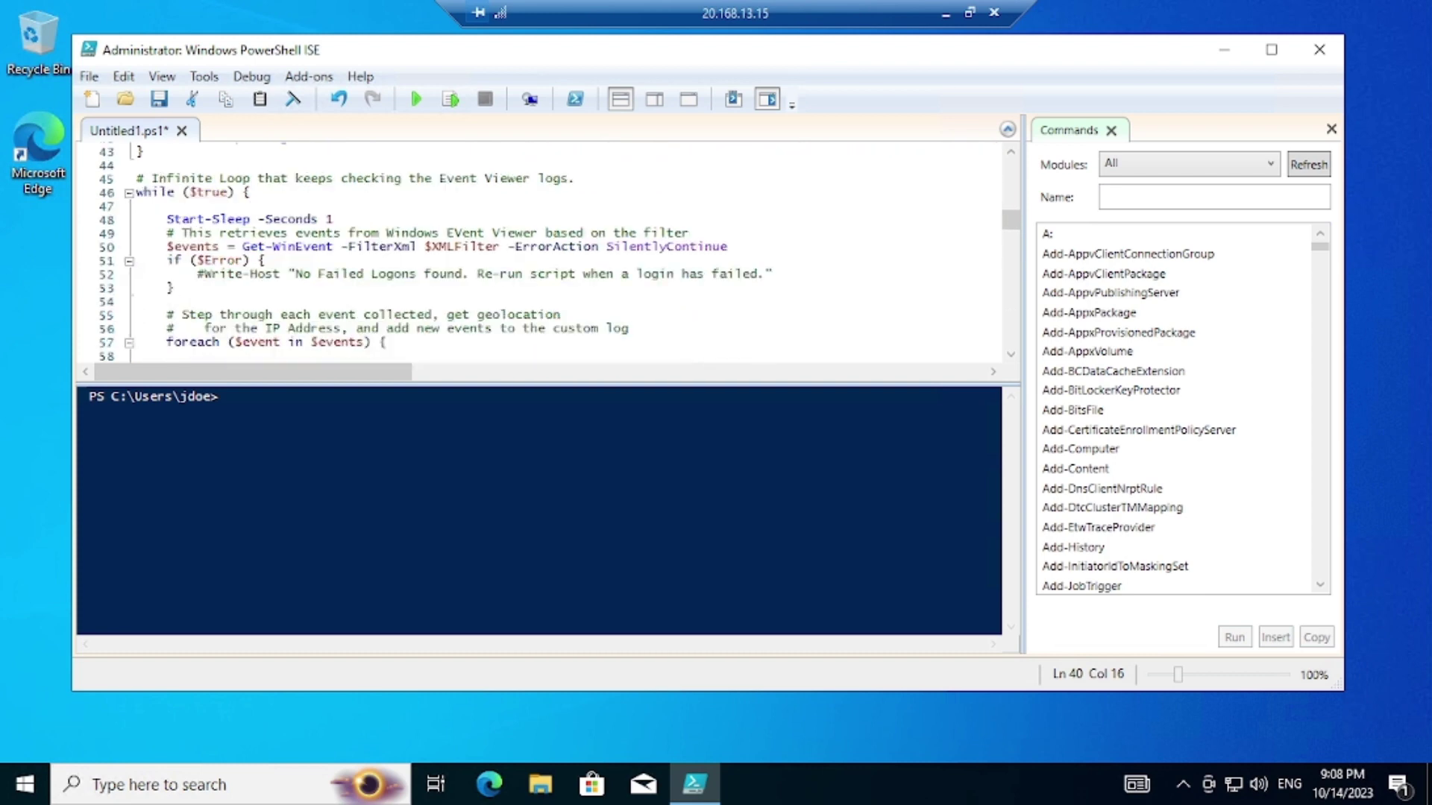
scroll(548, 254, "down", 7)
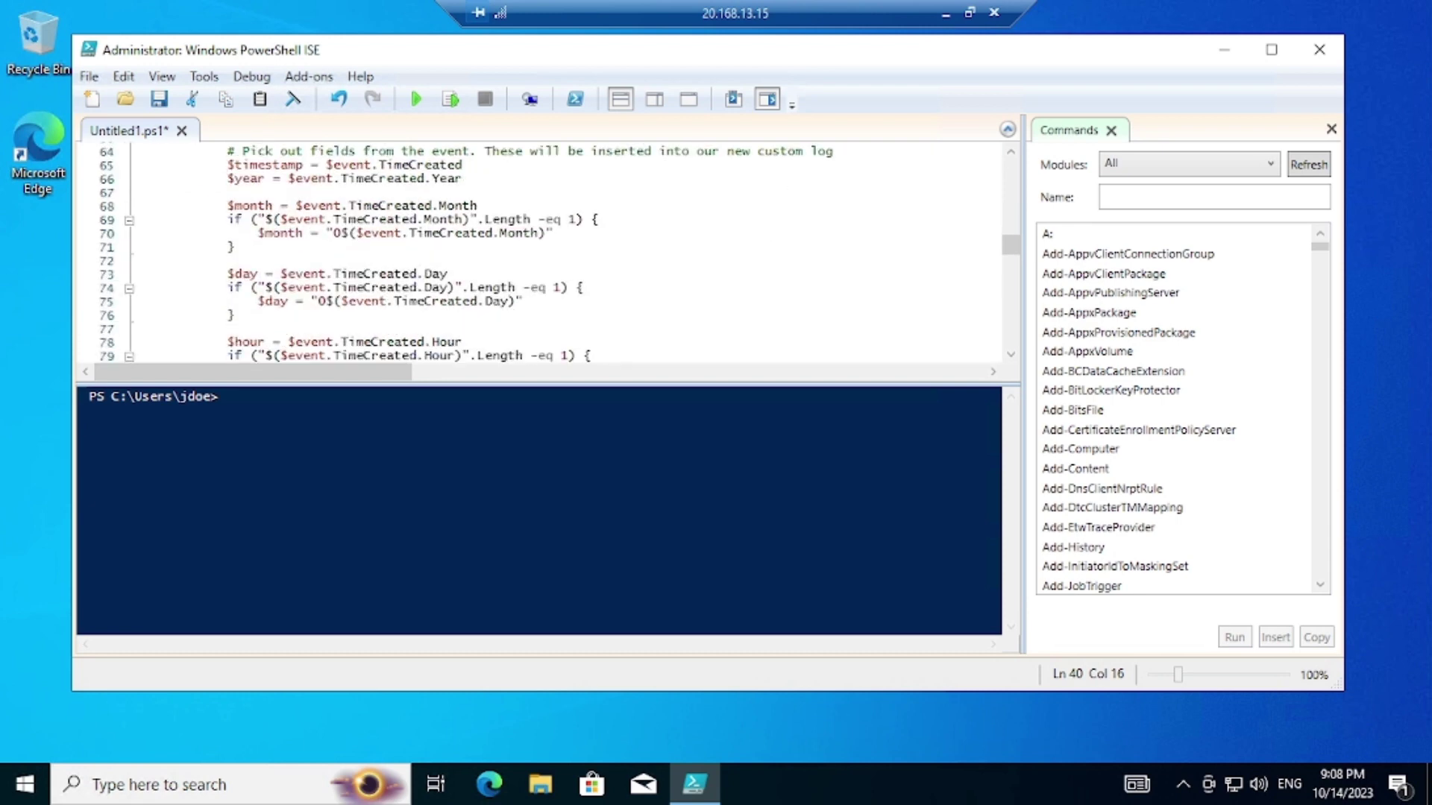
scroll(548, 254, "down", 10)
scroll(548, 253, "down", 9)
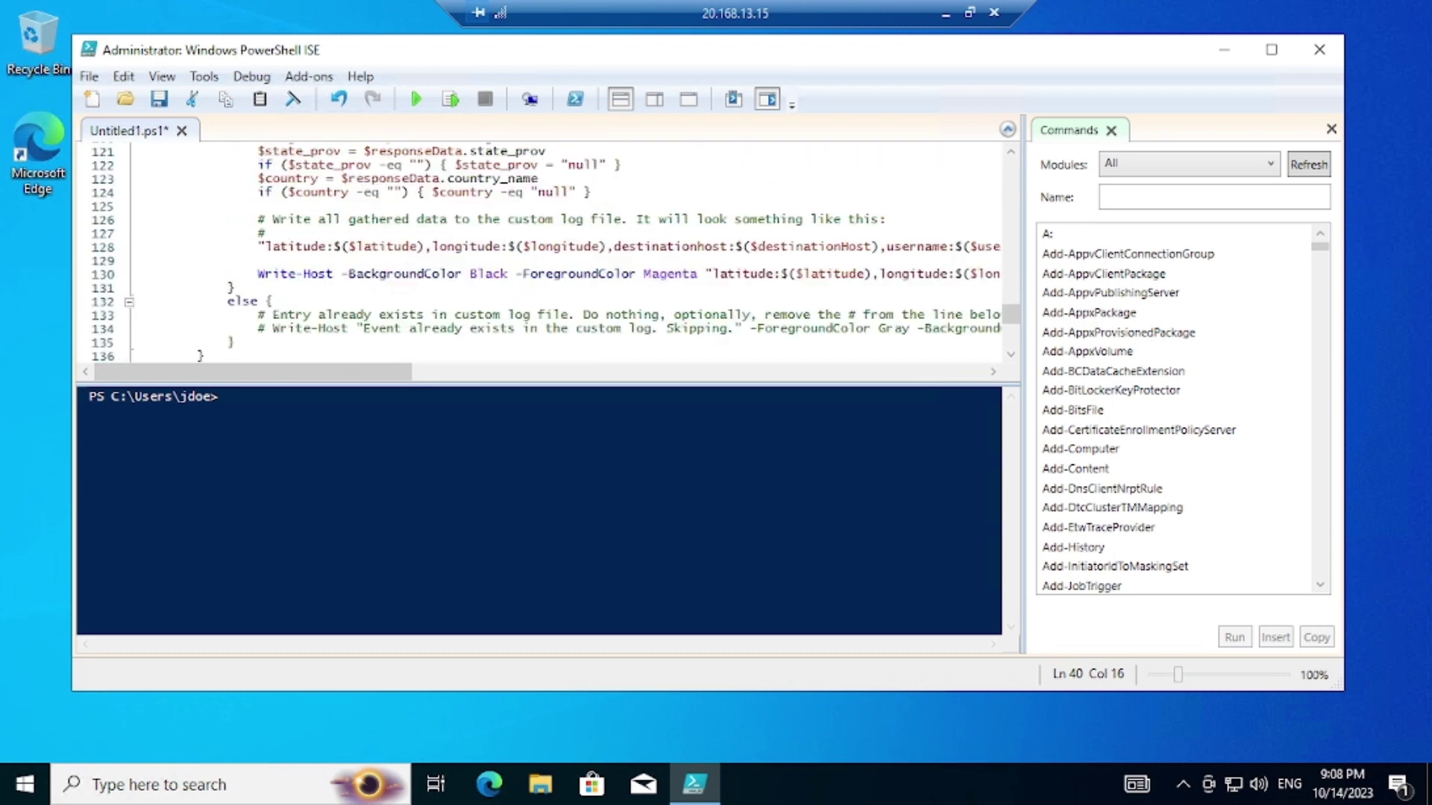
scroll(548, 253, "down", 6)
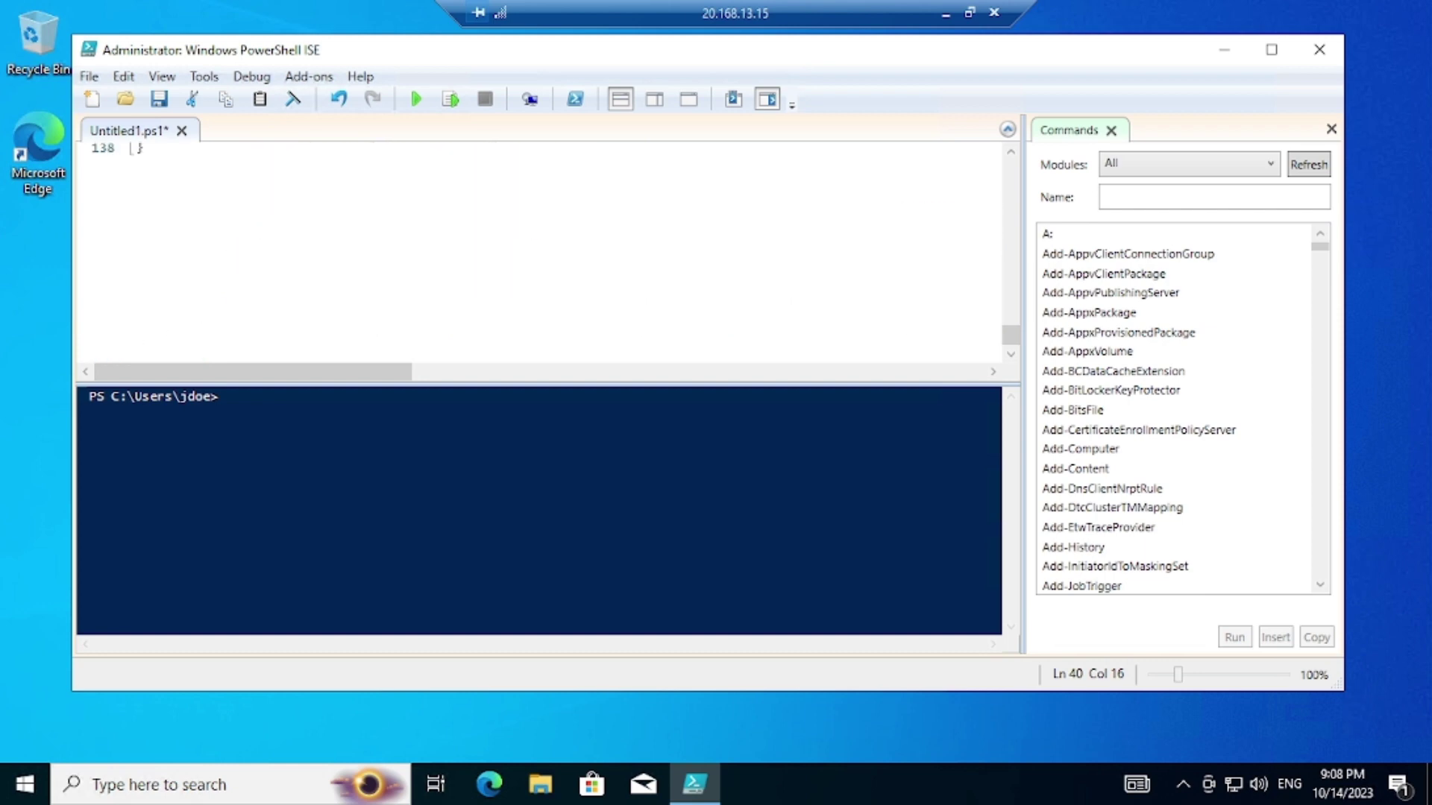
Step: Launch Event Viewer and open the Security log under Windows Logs
left_click(257, 792)
type("env")
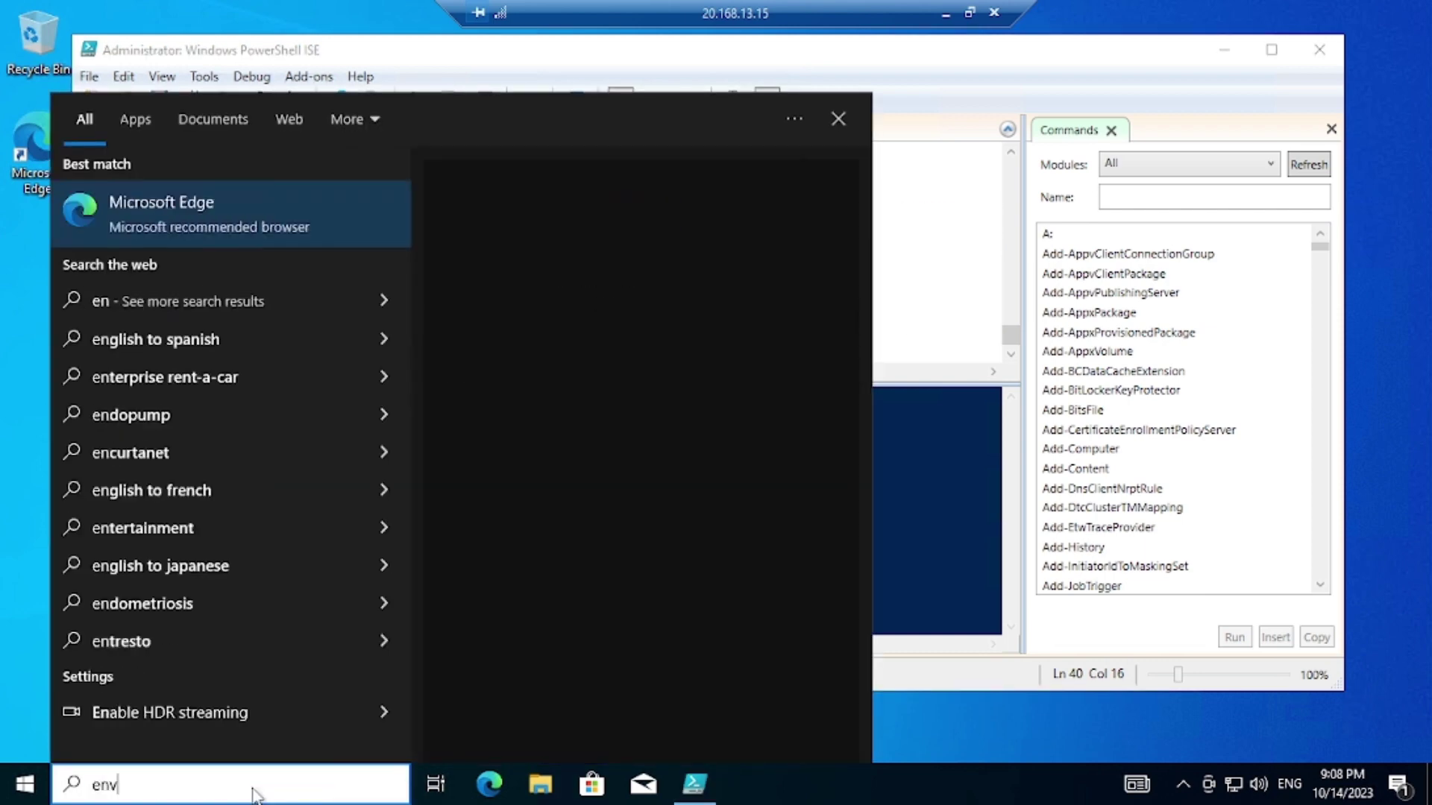
key("BackSpace")
key("BackSpace")
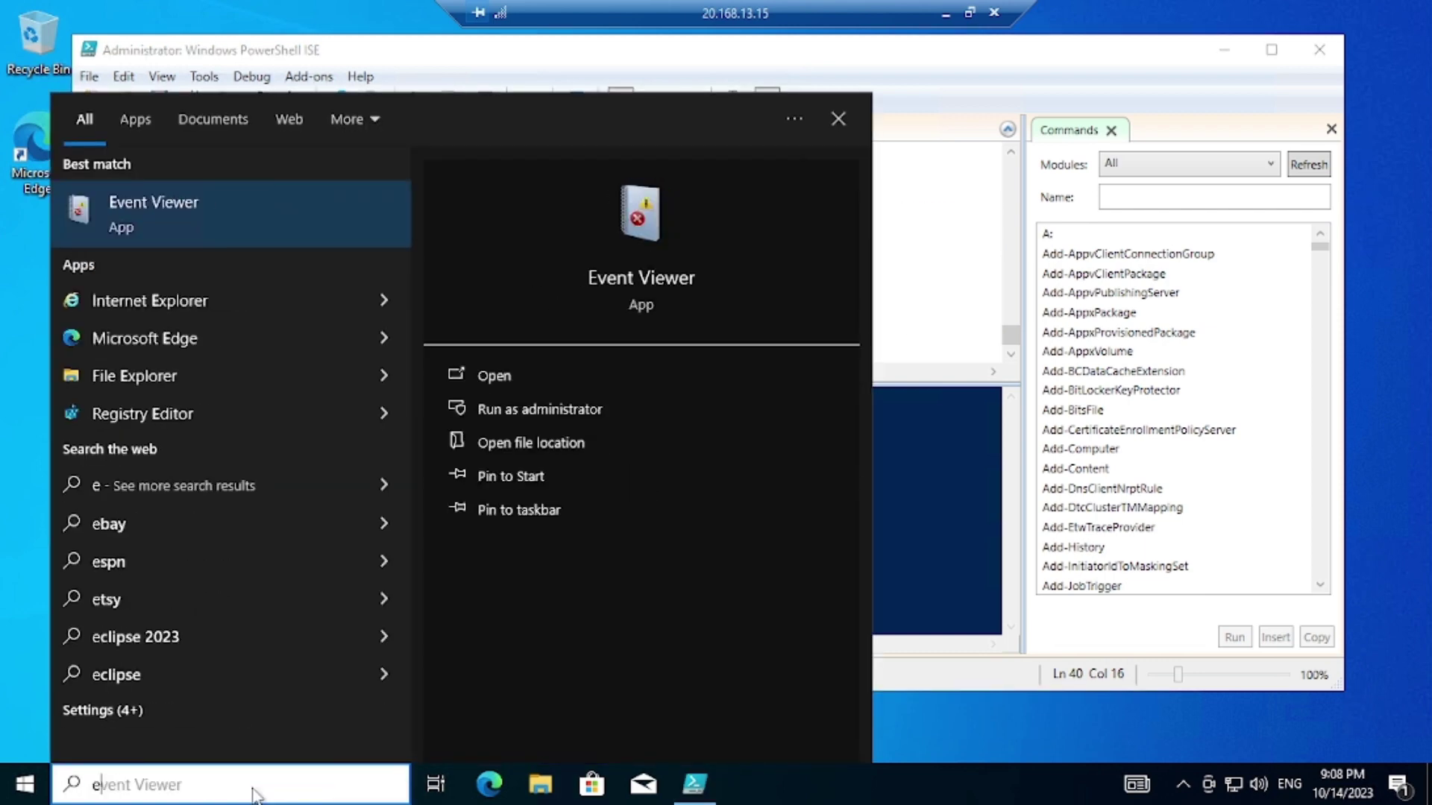
type("ven")
key("Return")
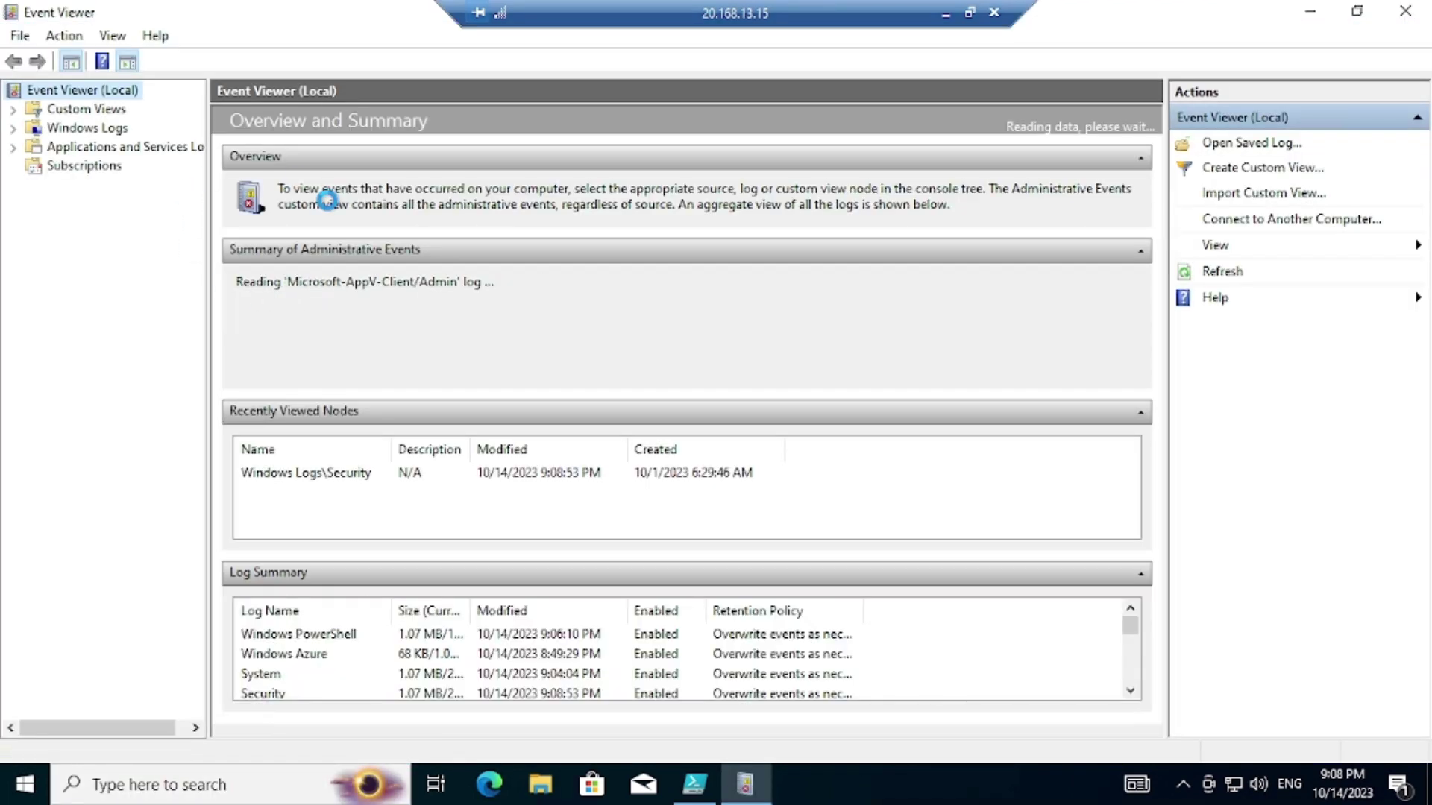
left_click(12, 128)
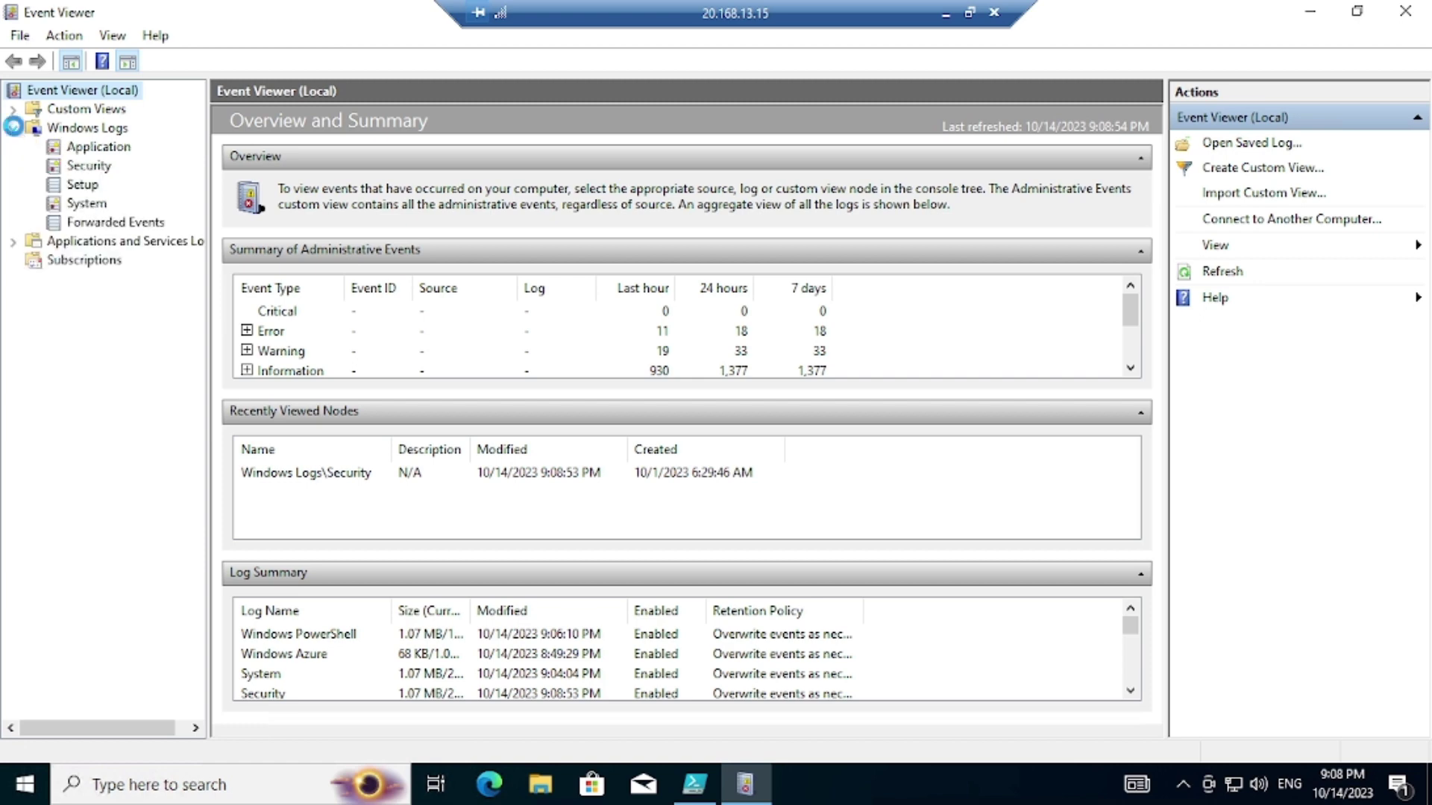
left_click(89, 166)
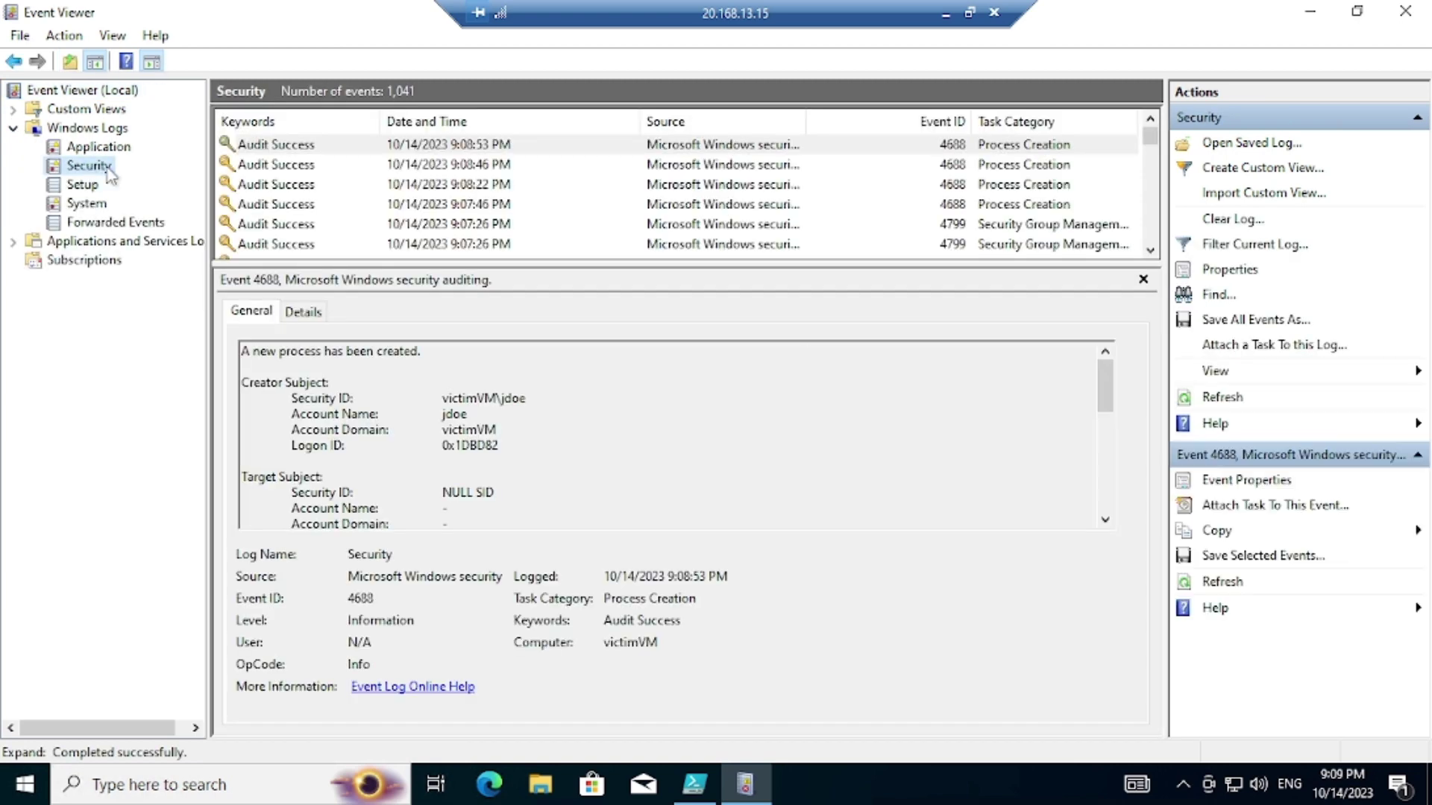
Step: Step from the newest Security event down through older 9:08 PM events, reading each one's details
left_click(297, 150)
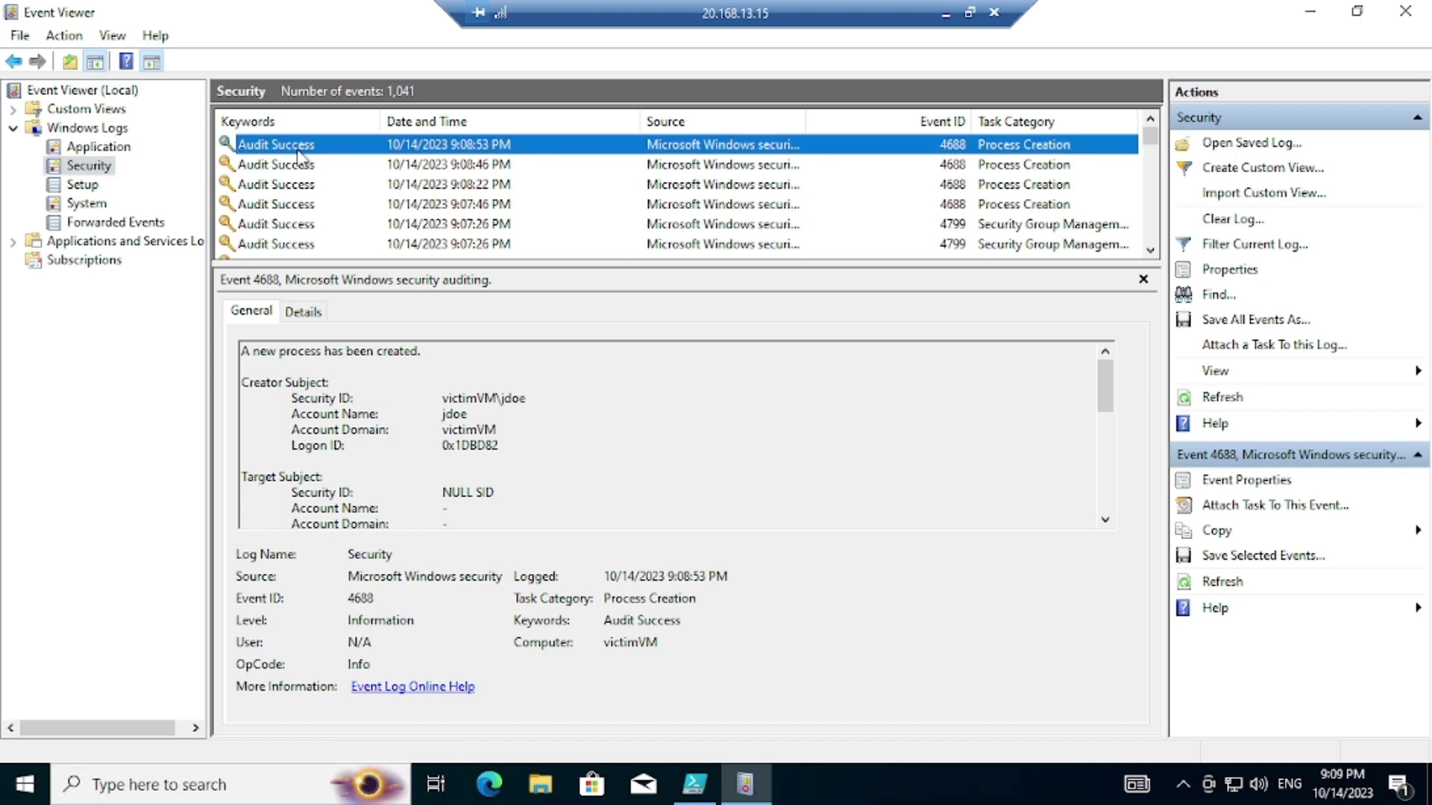
key("Down")
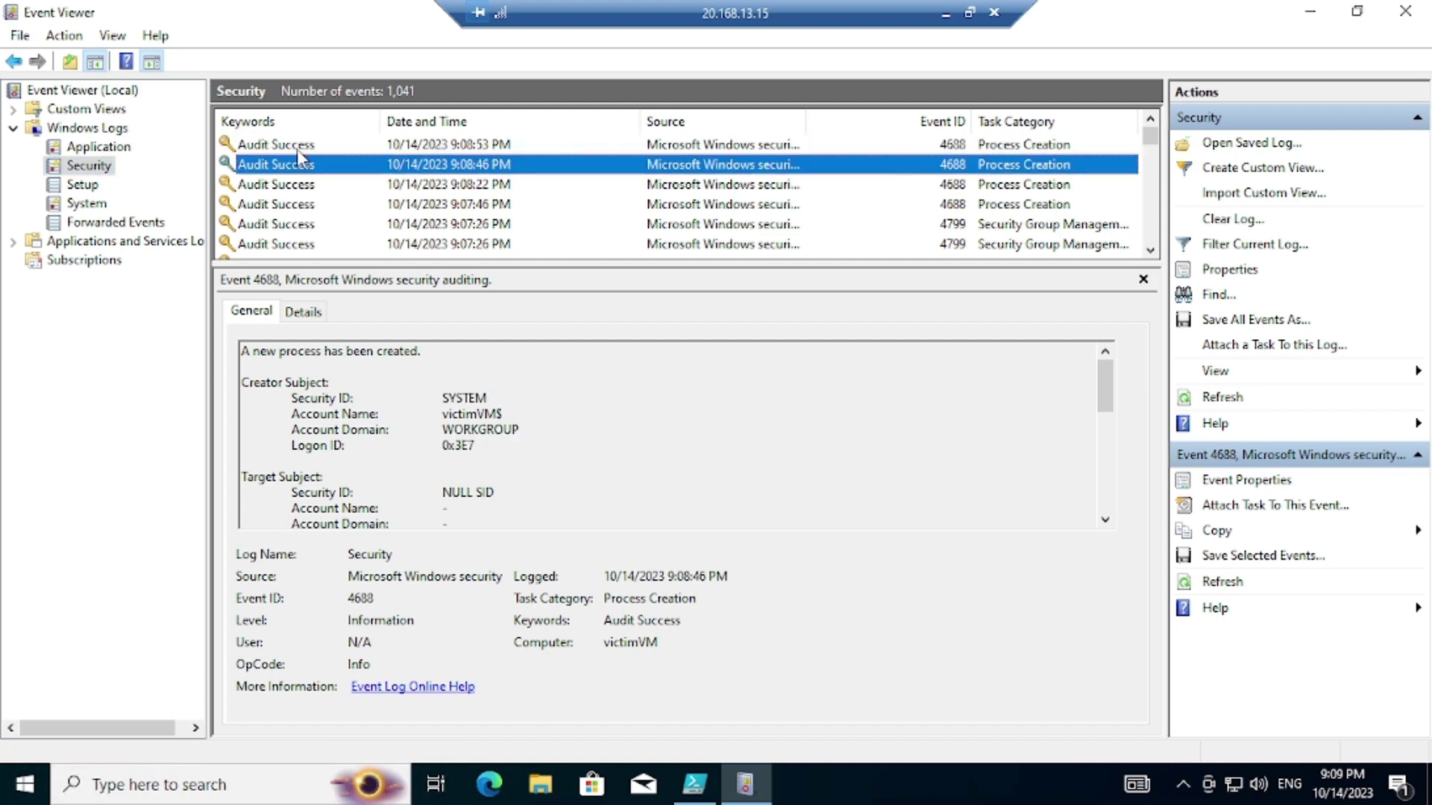
key("Up")
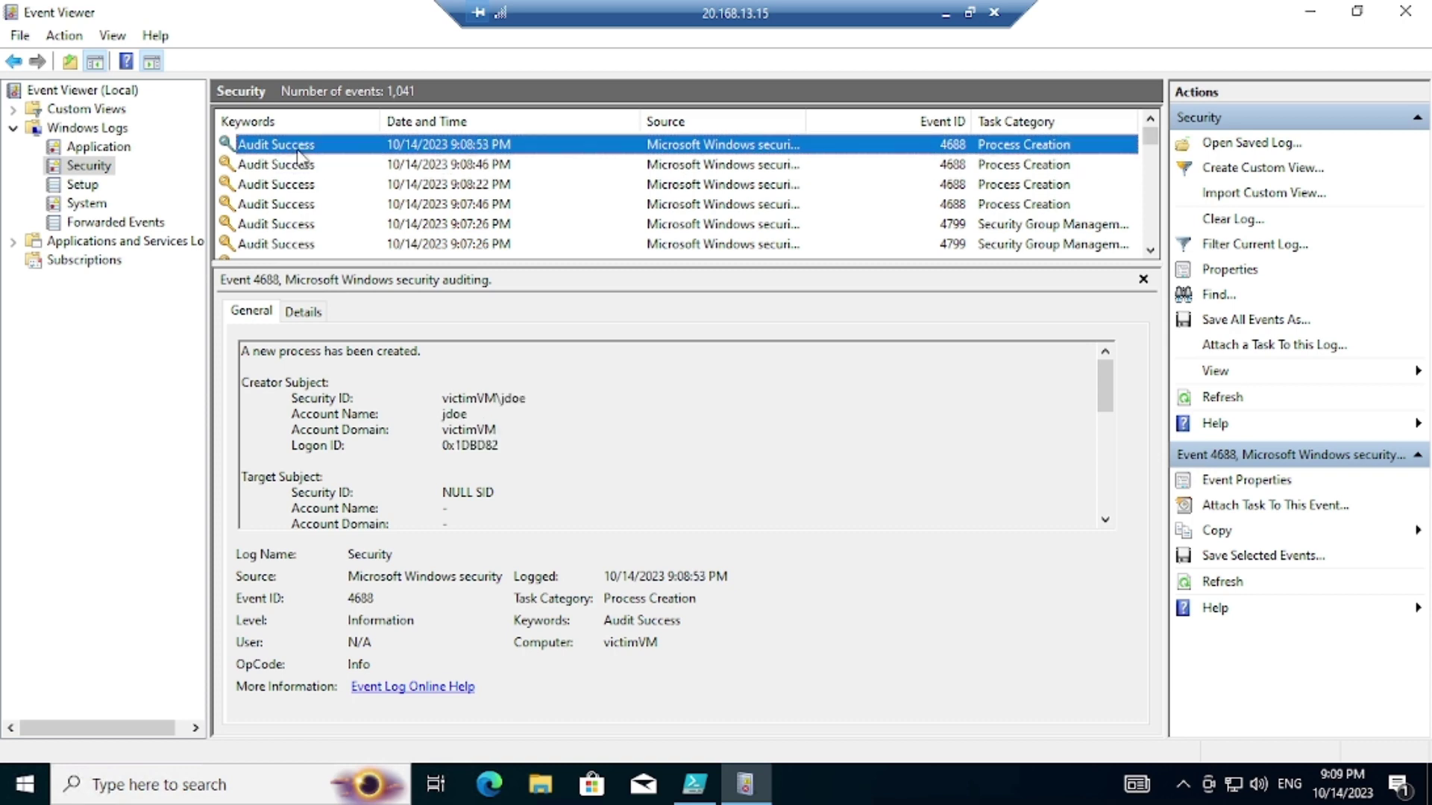
key("Down")
key("Down")
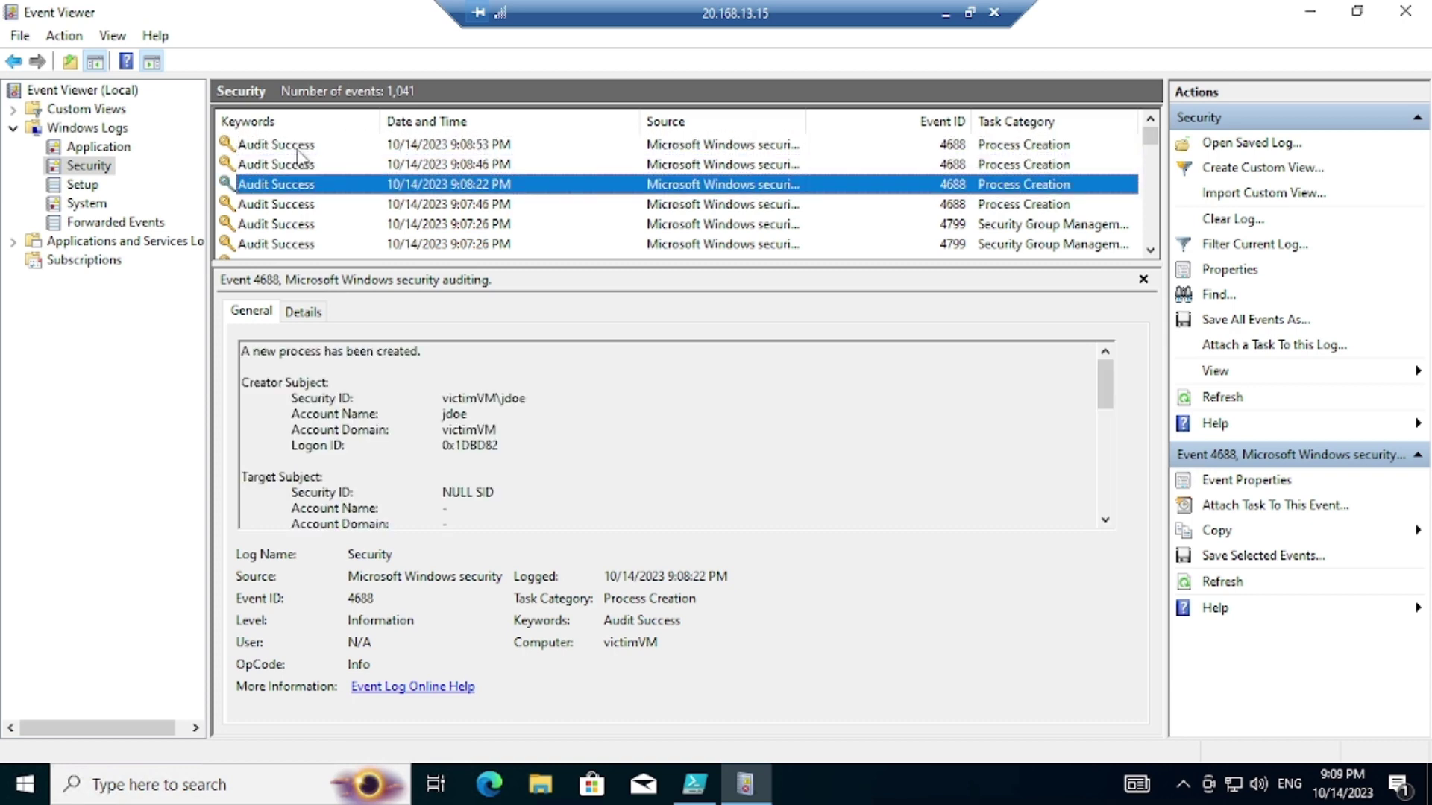
key("Down")
key("Down")
key("Down")
key("Down")
key("Down")
key("Down")
key("Down")
key("Down")
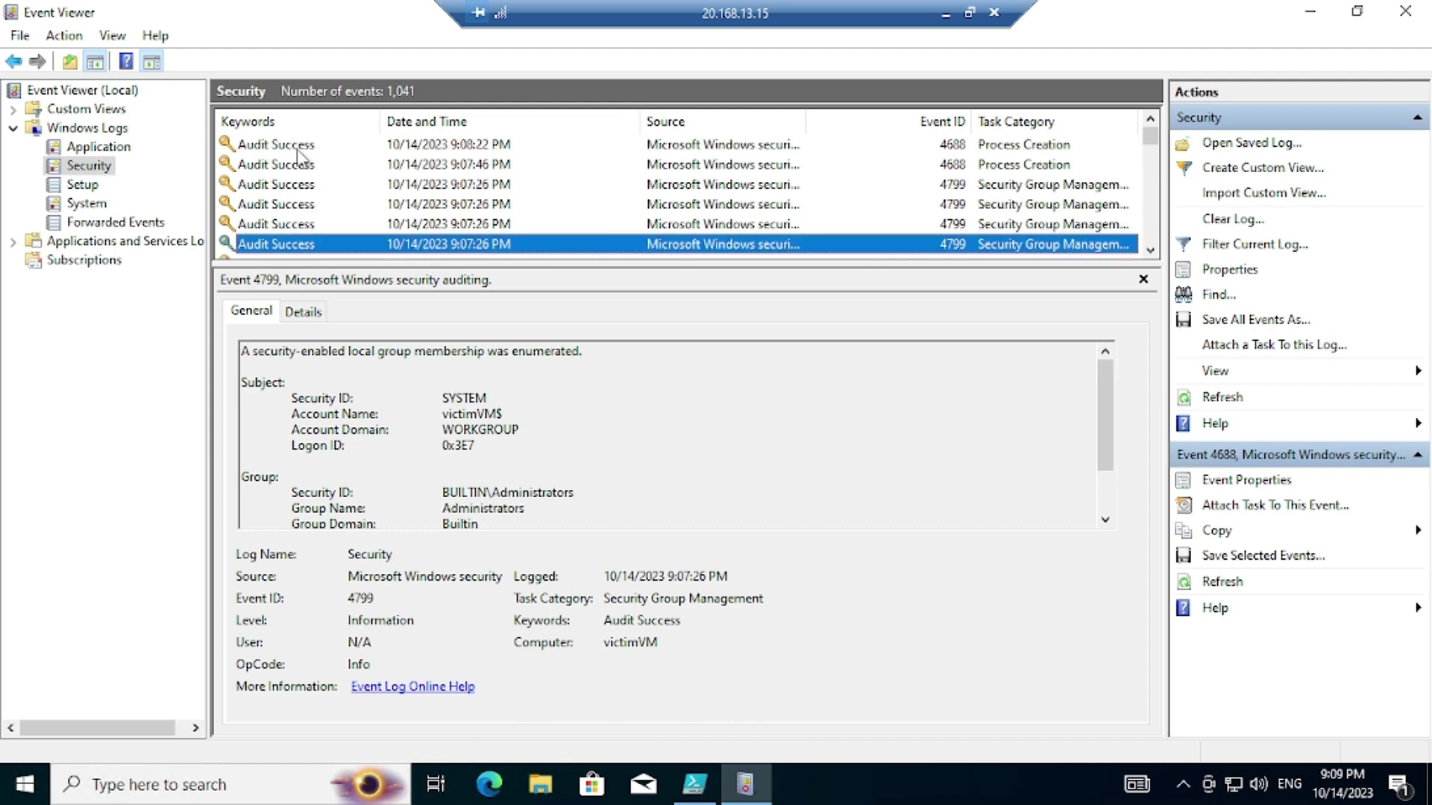
key("Down")
key("Down")
key("Down")
key("Down")
key("Down")
key("Down")
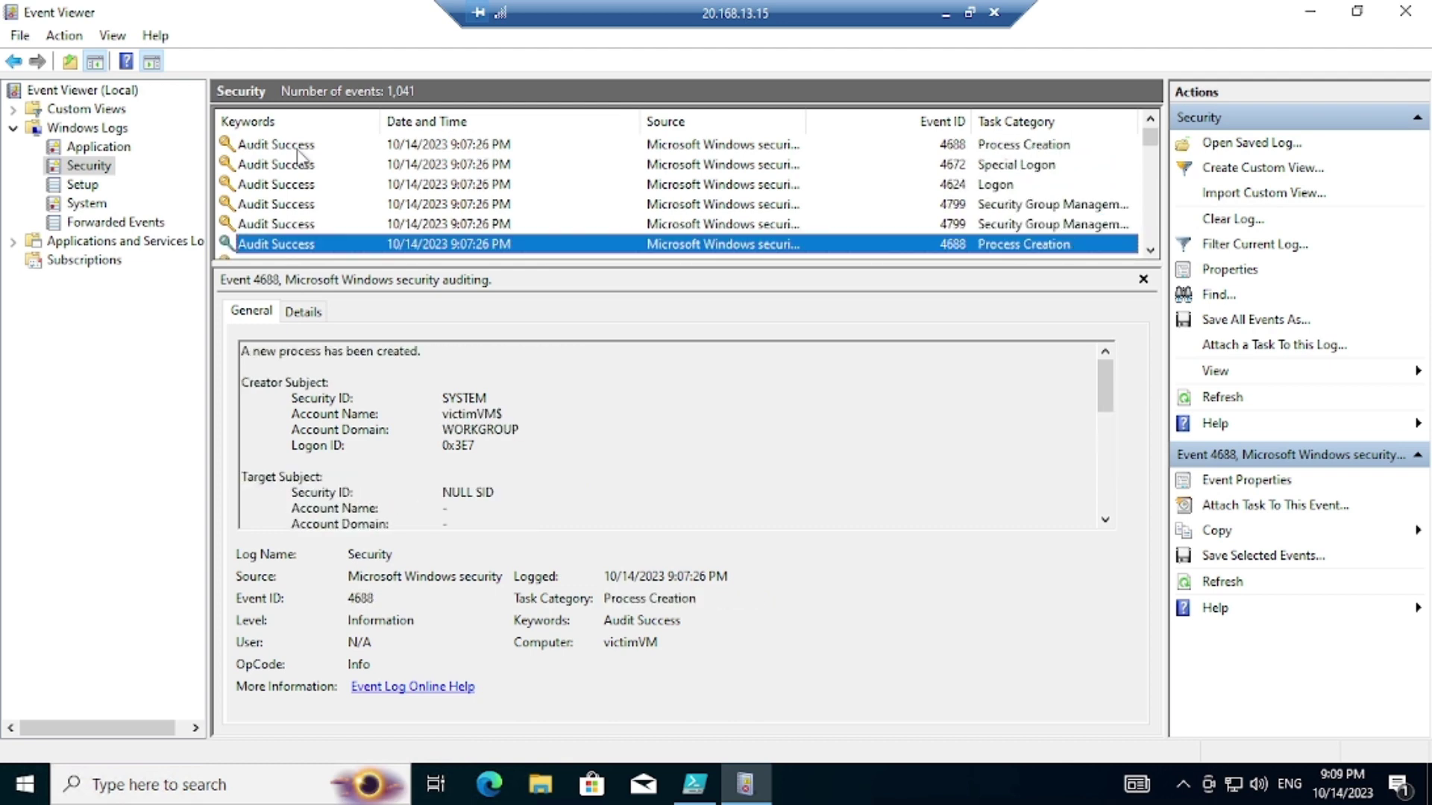
key("Down")
key("Down")
key("Down")
key("Down")
key("Down")
key("Down")
key("Down")
key("Down")
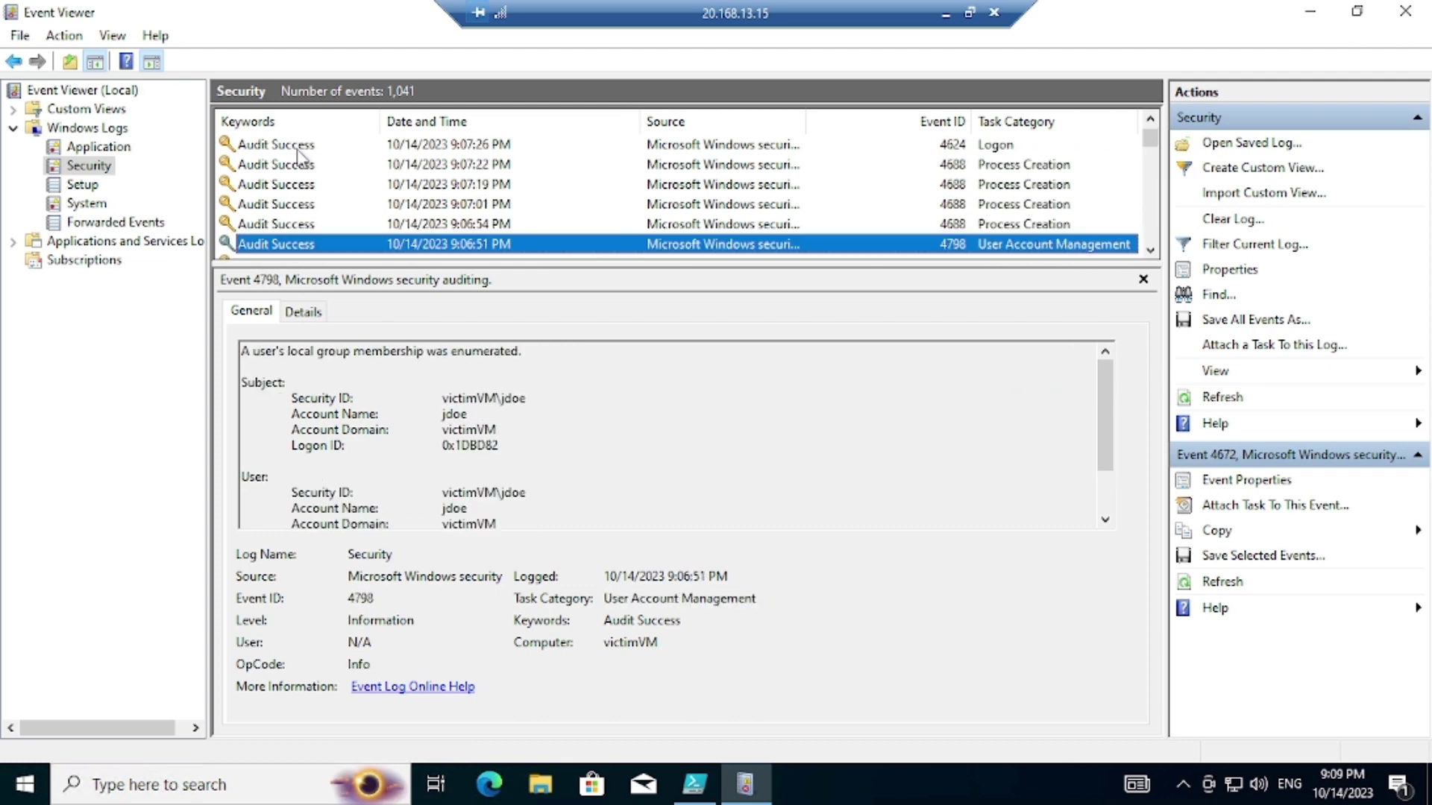
key("Down")
key("Down")
key("Down")
key("Down")
key("Down")
key("Down")
key("Down")
key("Down")
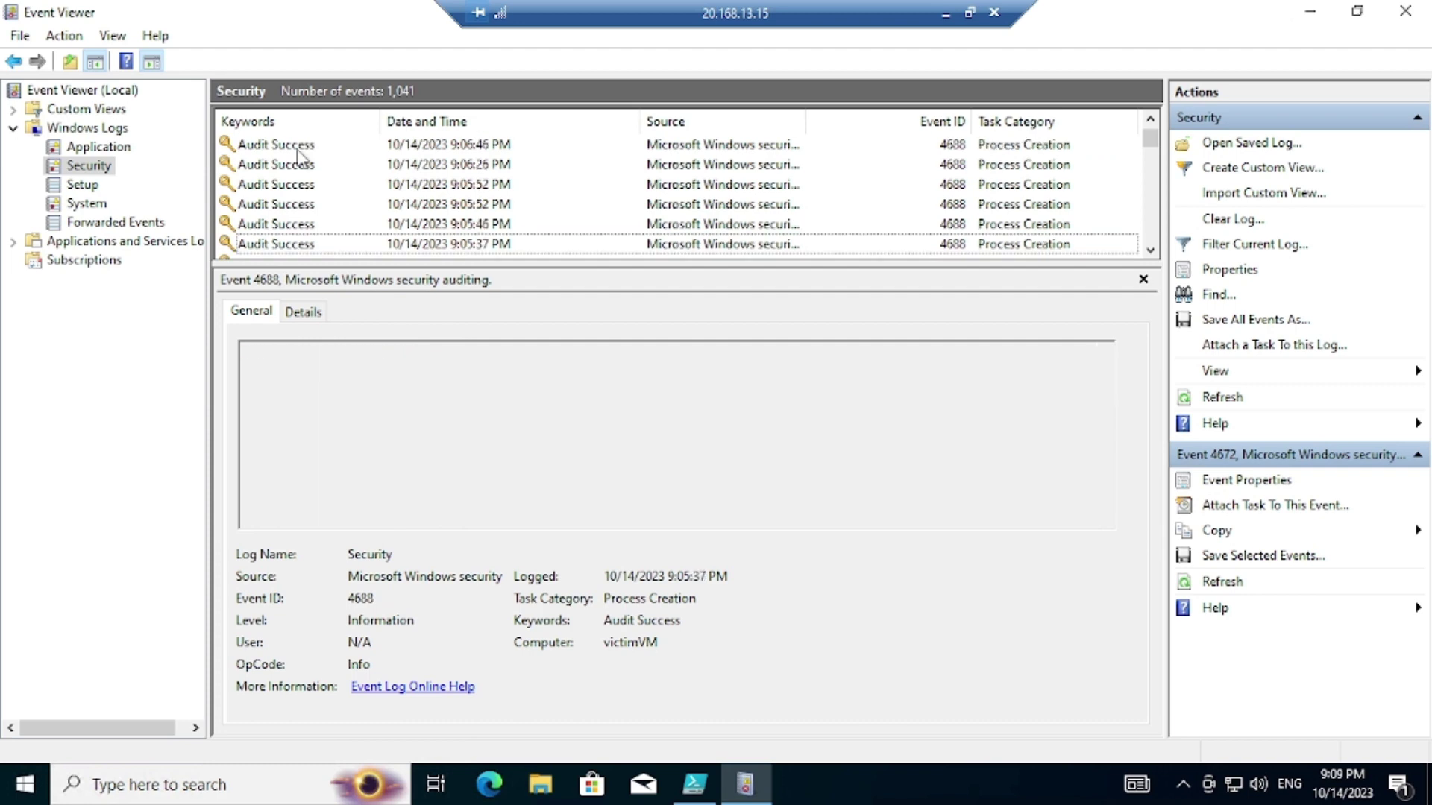
key("Down")
key("Down")
key("Down")
key("Down")
key("Down")
key("Down")
key("Down")
key("Down")
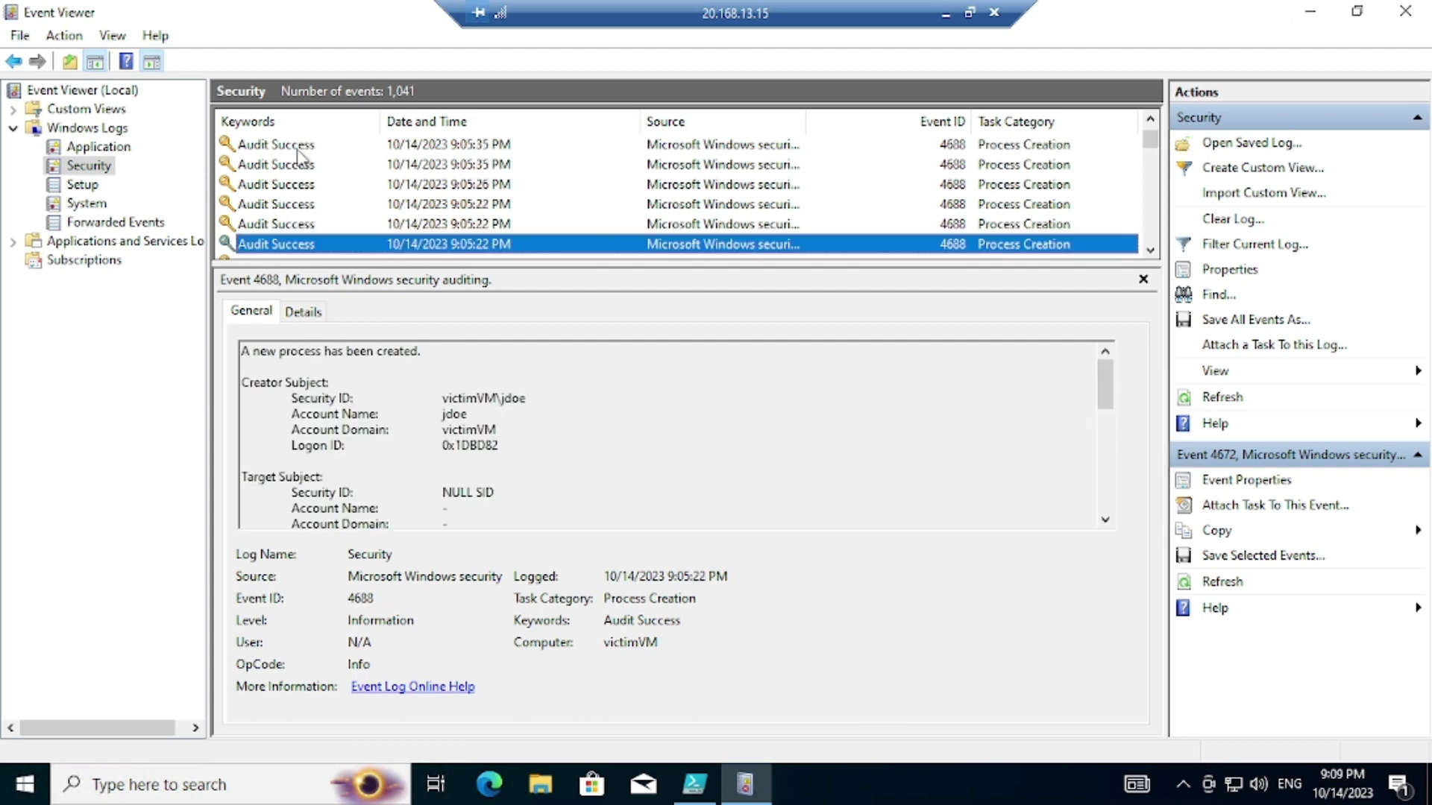
key("Down")
key("Down")
key("Down")
key("Down")
key("Down")
key("Down")
key("Down")
key("Down")
key("Down")
key("Down")
key("Down")
key("Down")
key("Down")
key("Down")
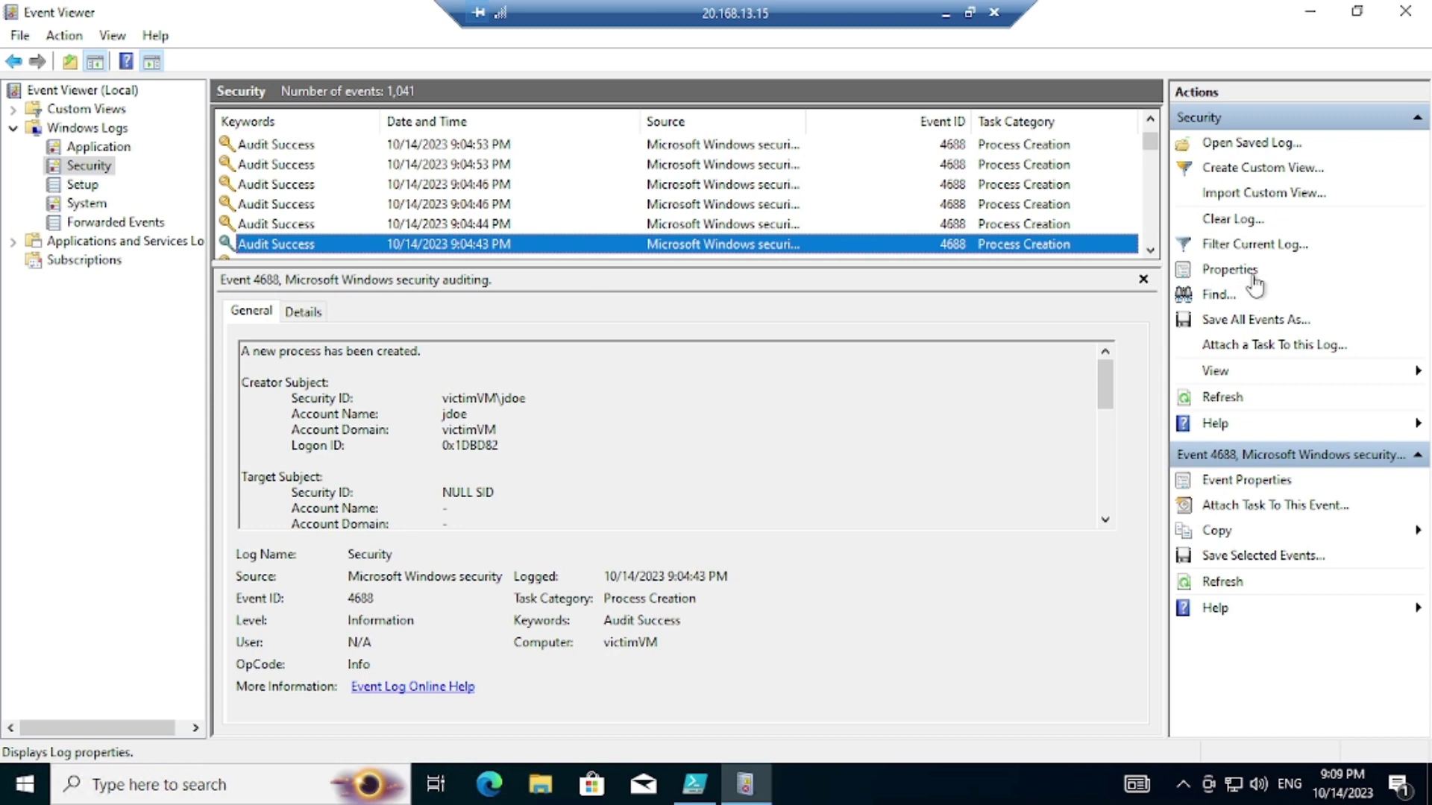
Step: Filter the Security log to Event ID 4625
left_click(1259, 246)
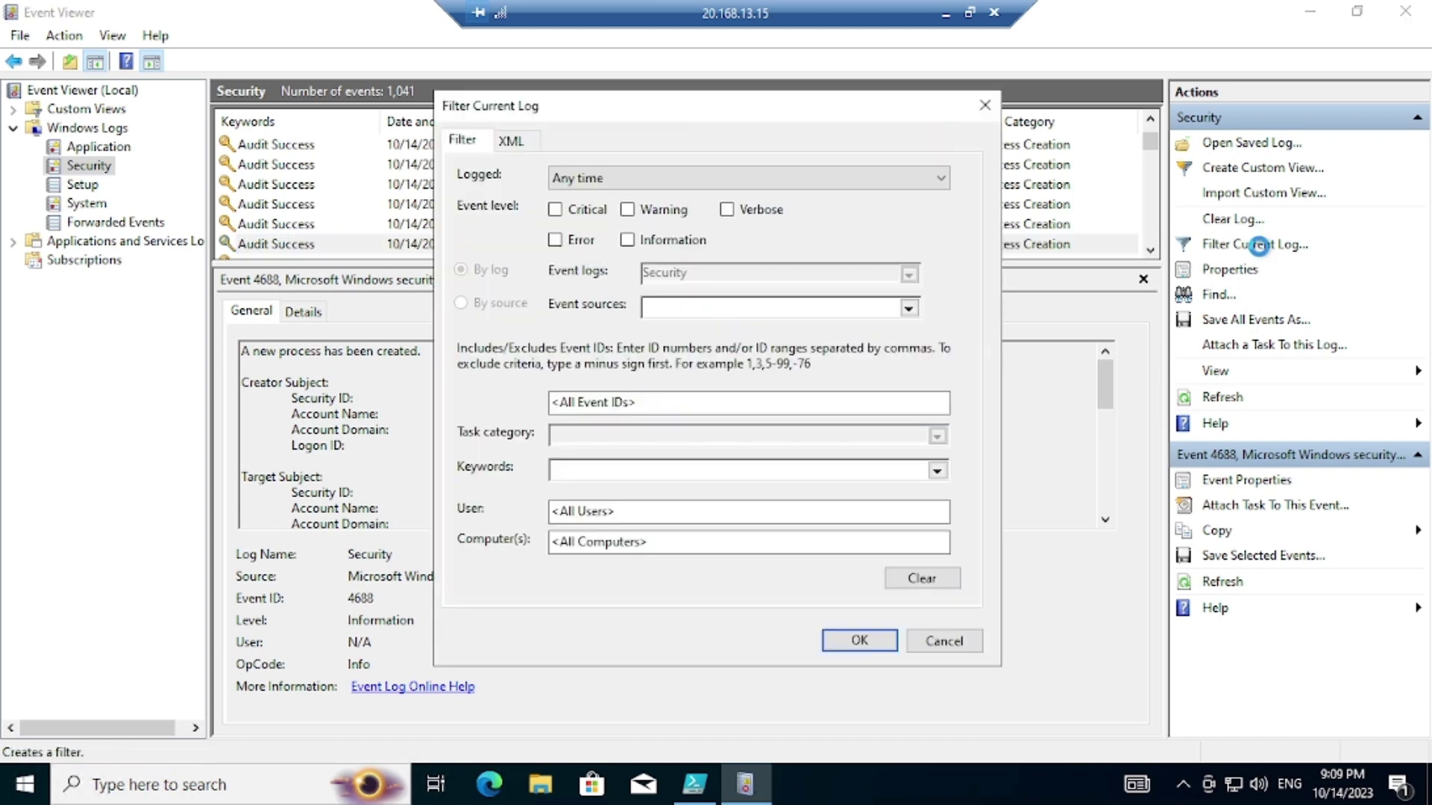
left_click(709, 403)
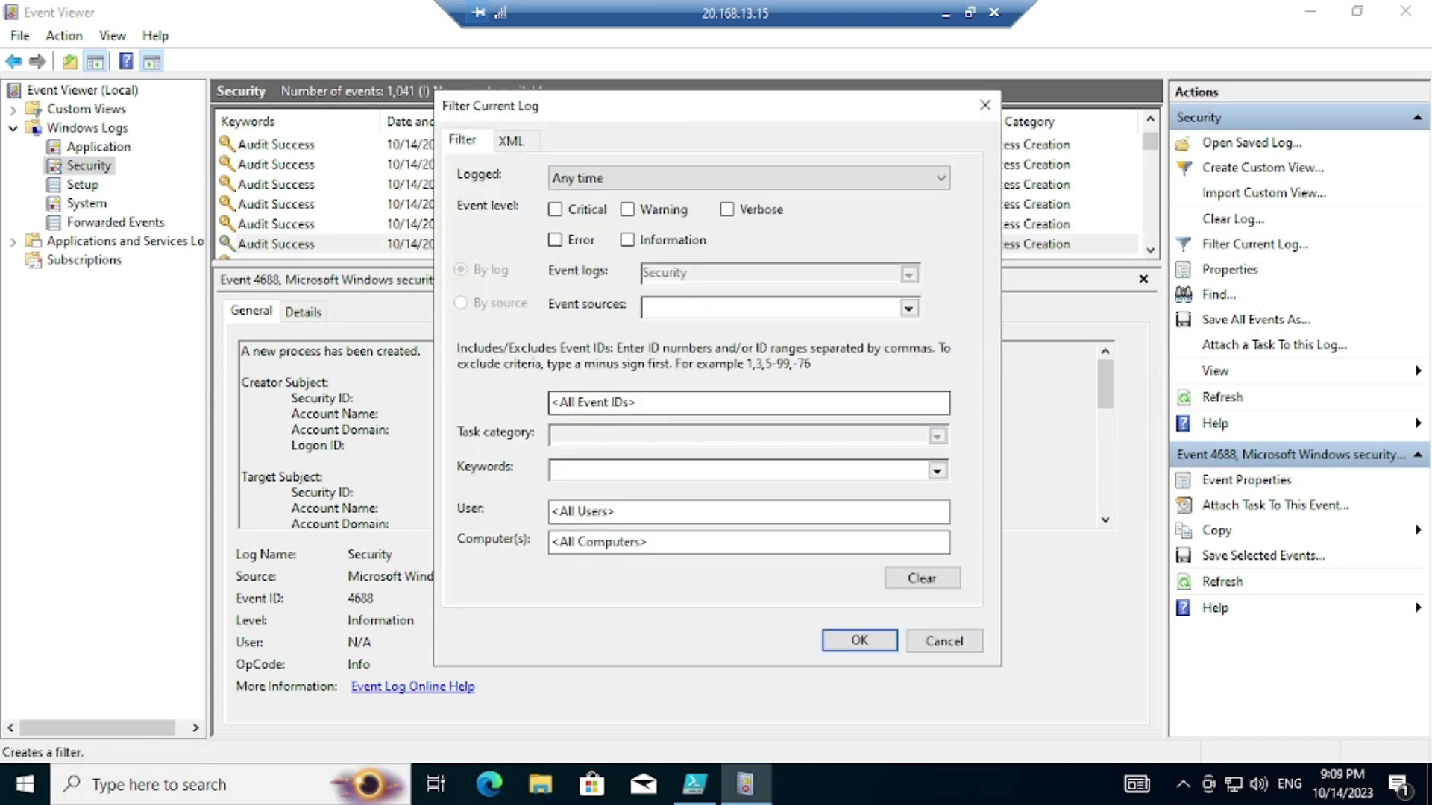
type("4625")
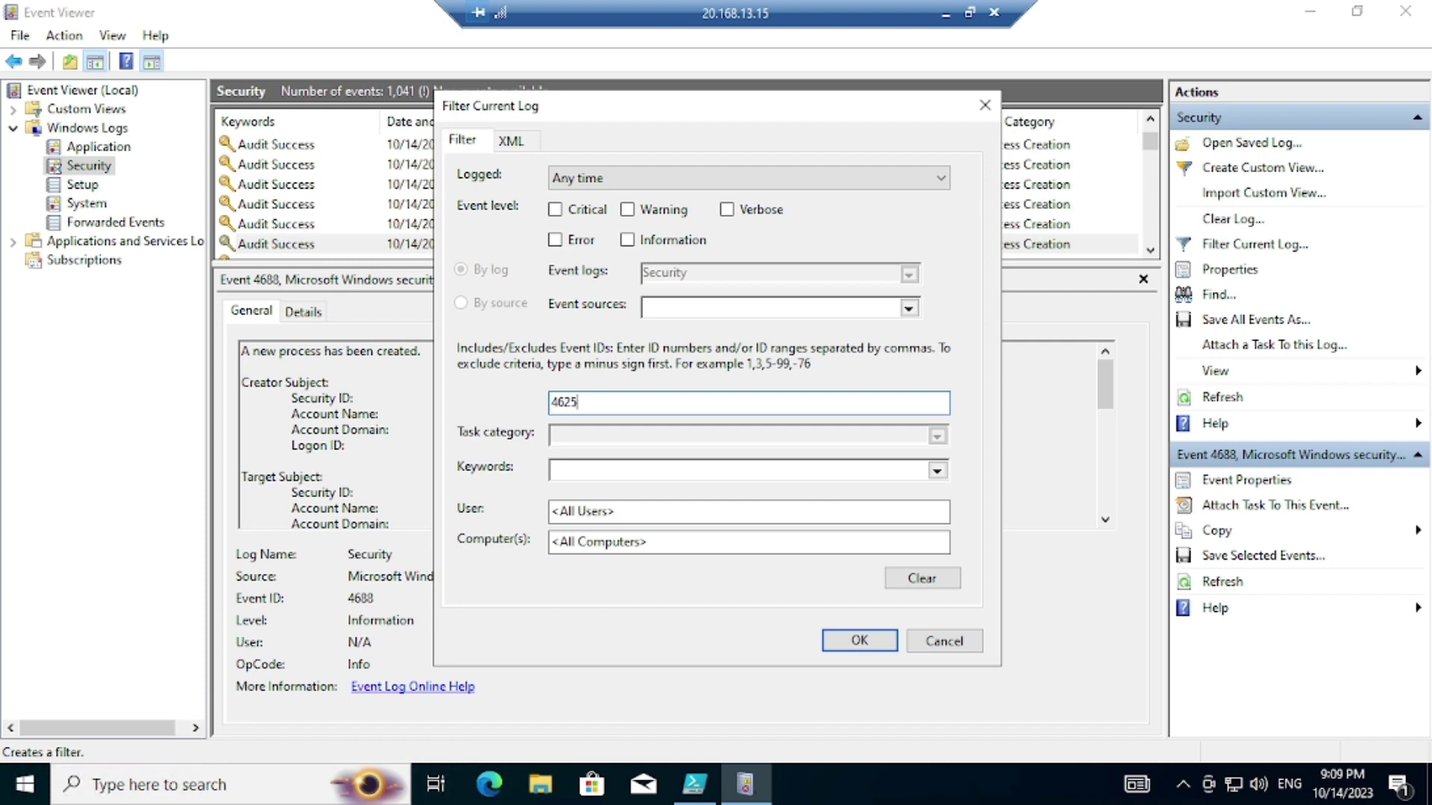
key("Return")
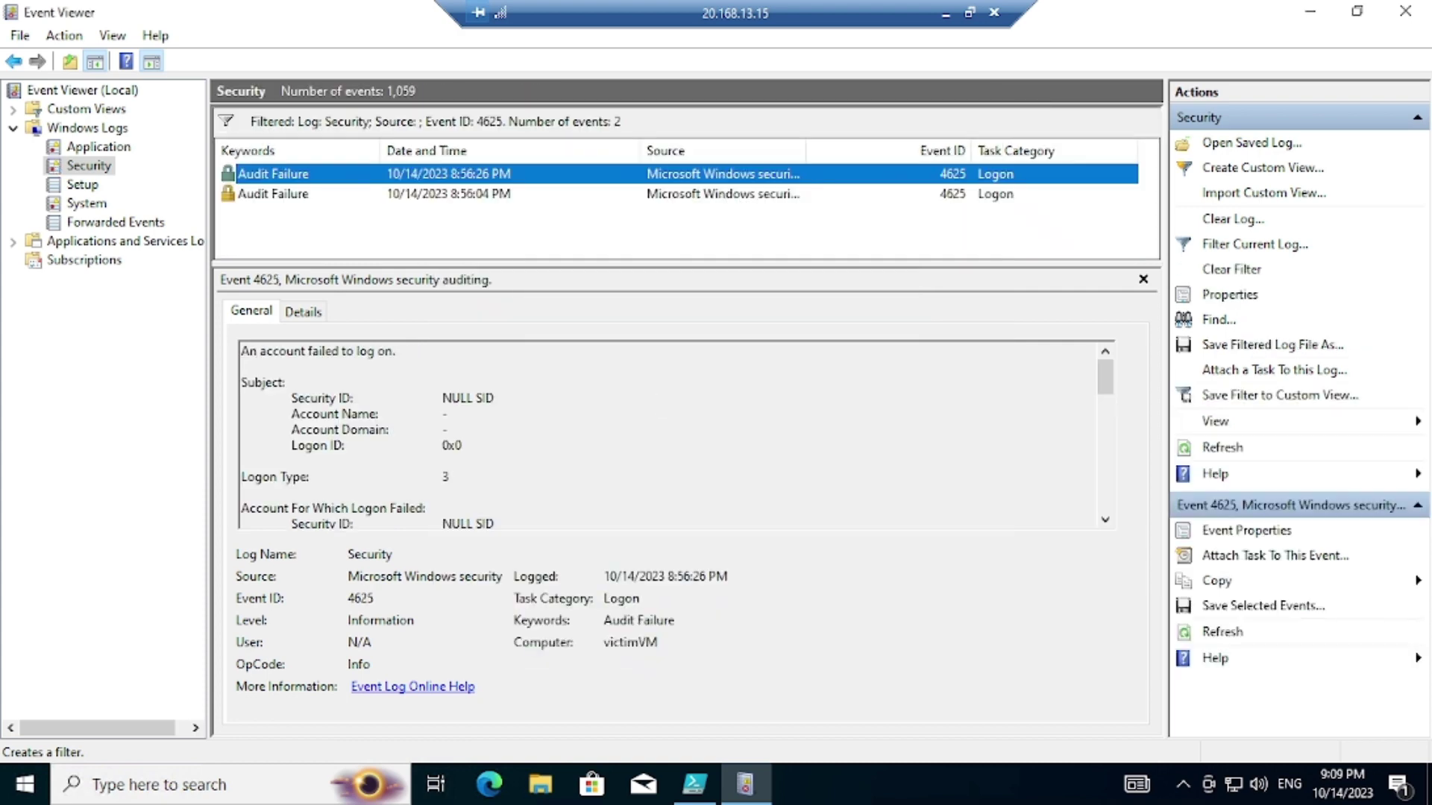
Step: Inspect the first failed logon's Source Network Address, 138.199.21.199, then close it
double_click(265, 181)
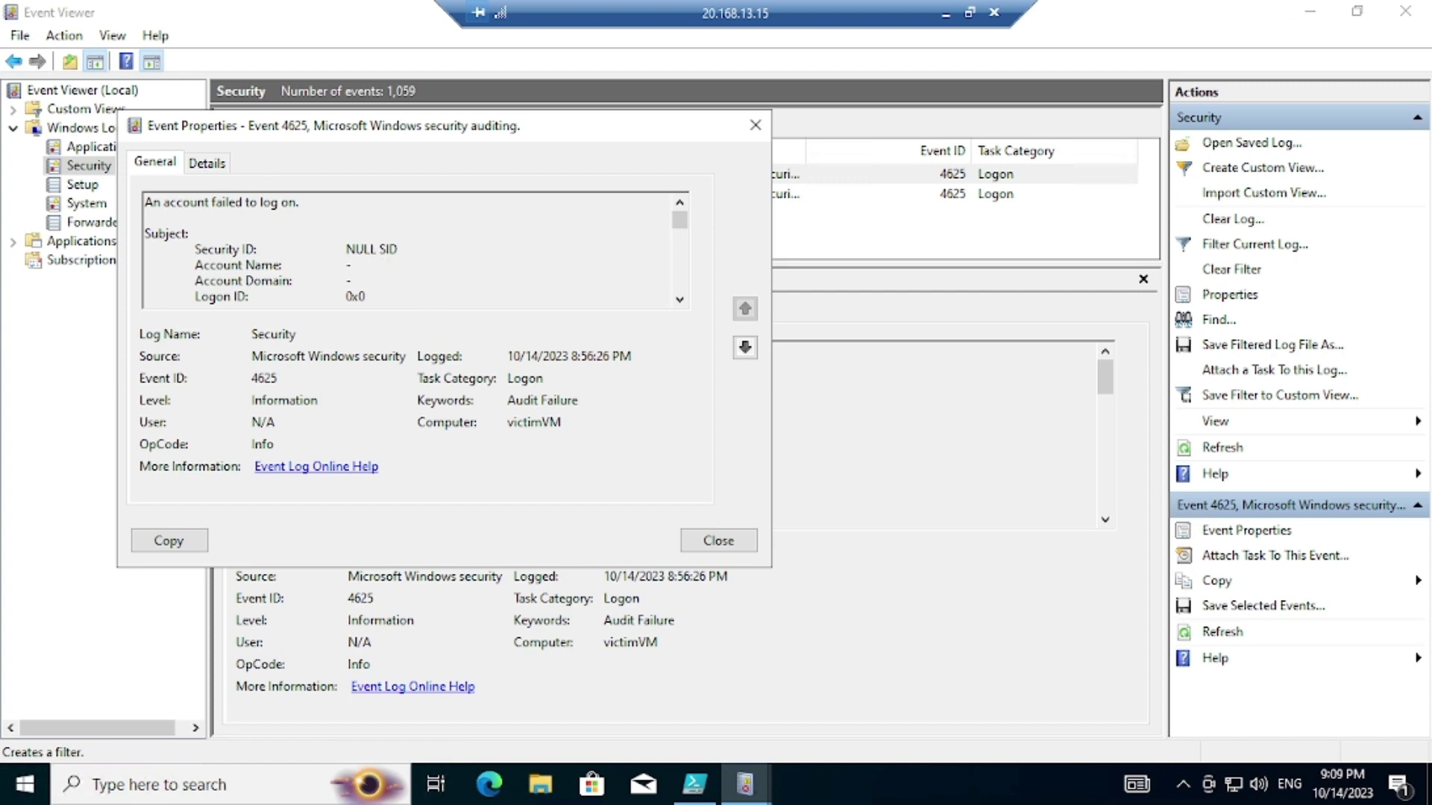
scroll(410, 250, "down", 10)
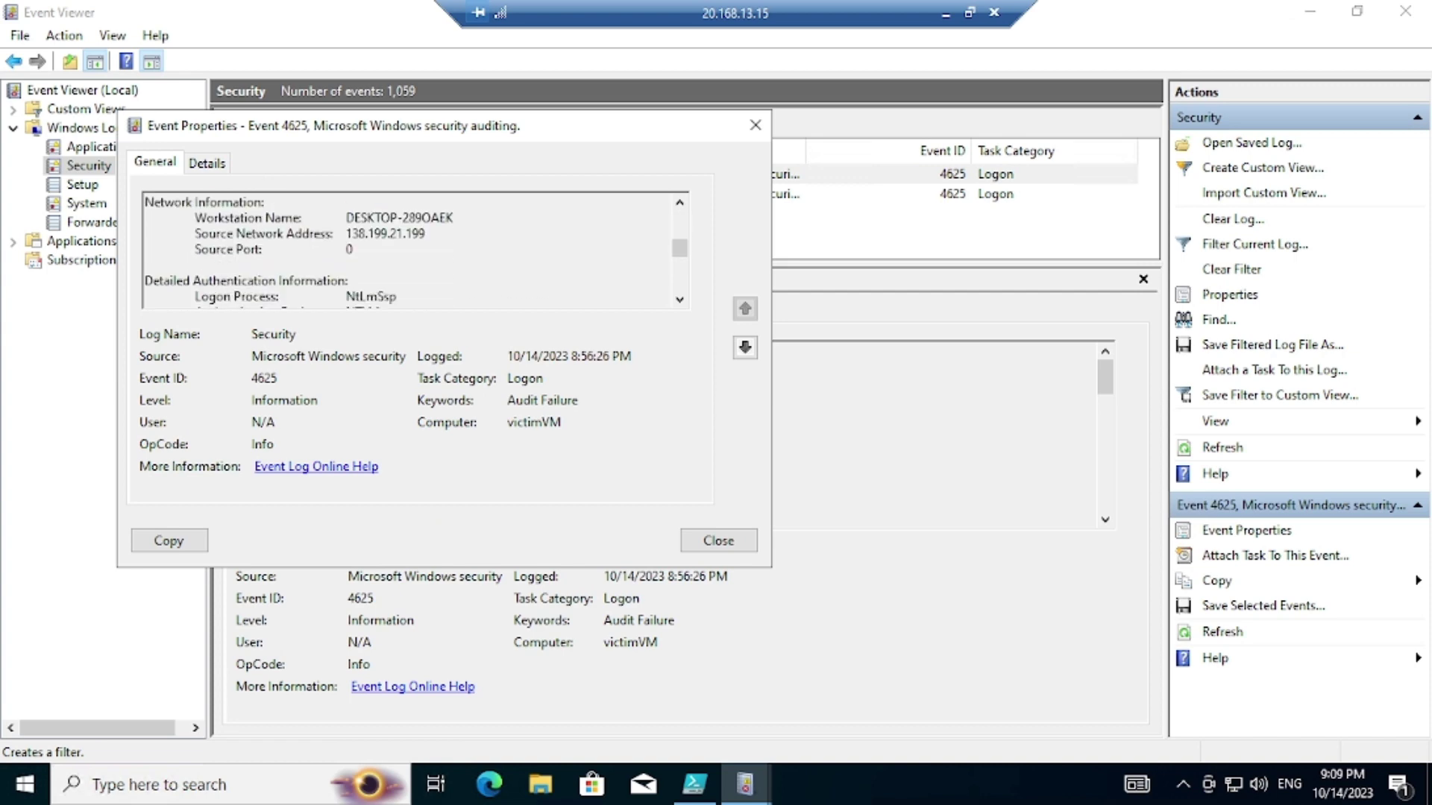
left_click_drag(237, 234, 147, 266)
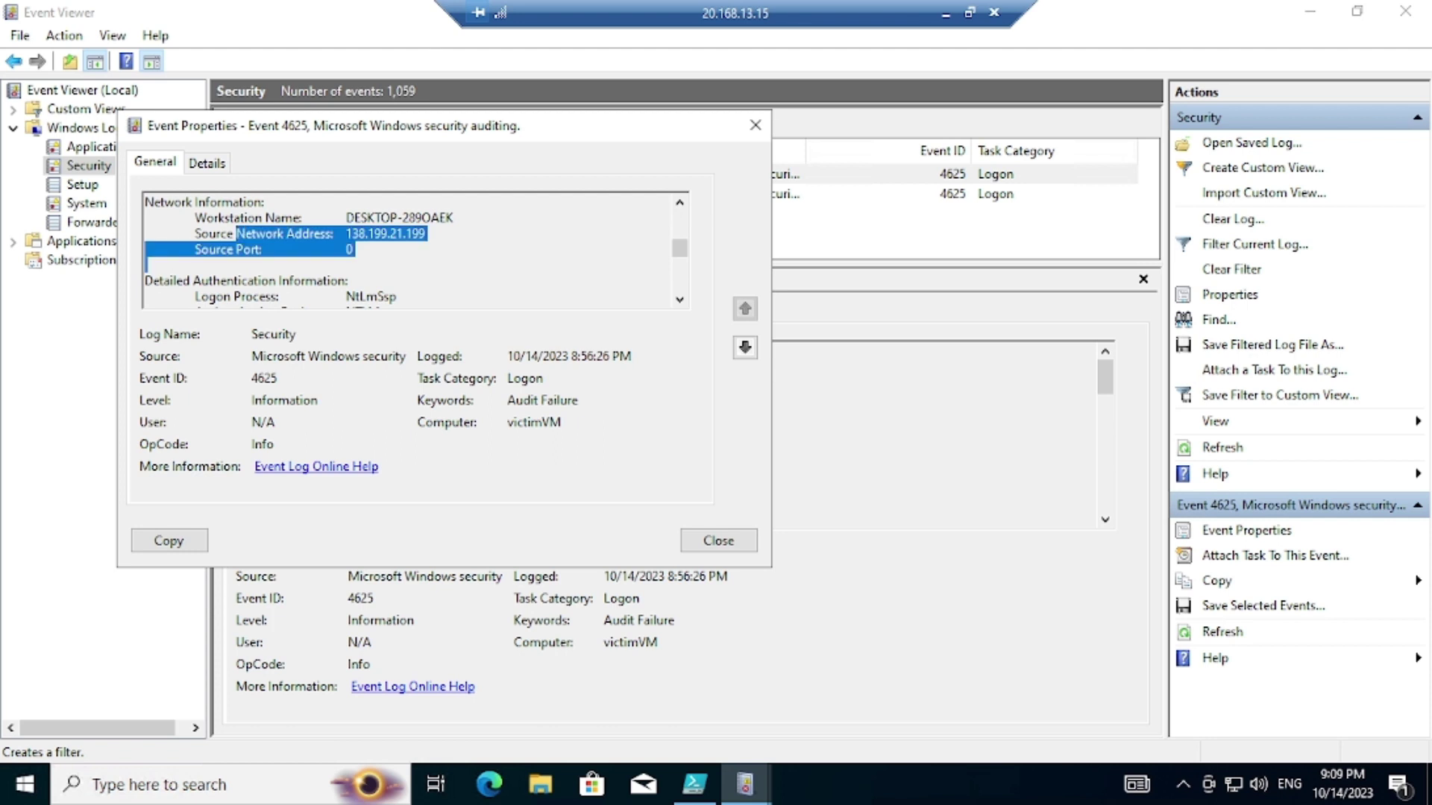
scroll(411, 250, "up", 10)
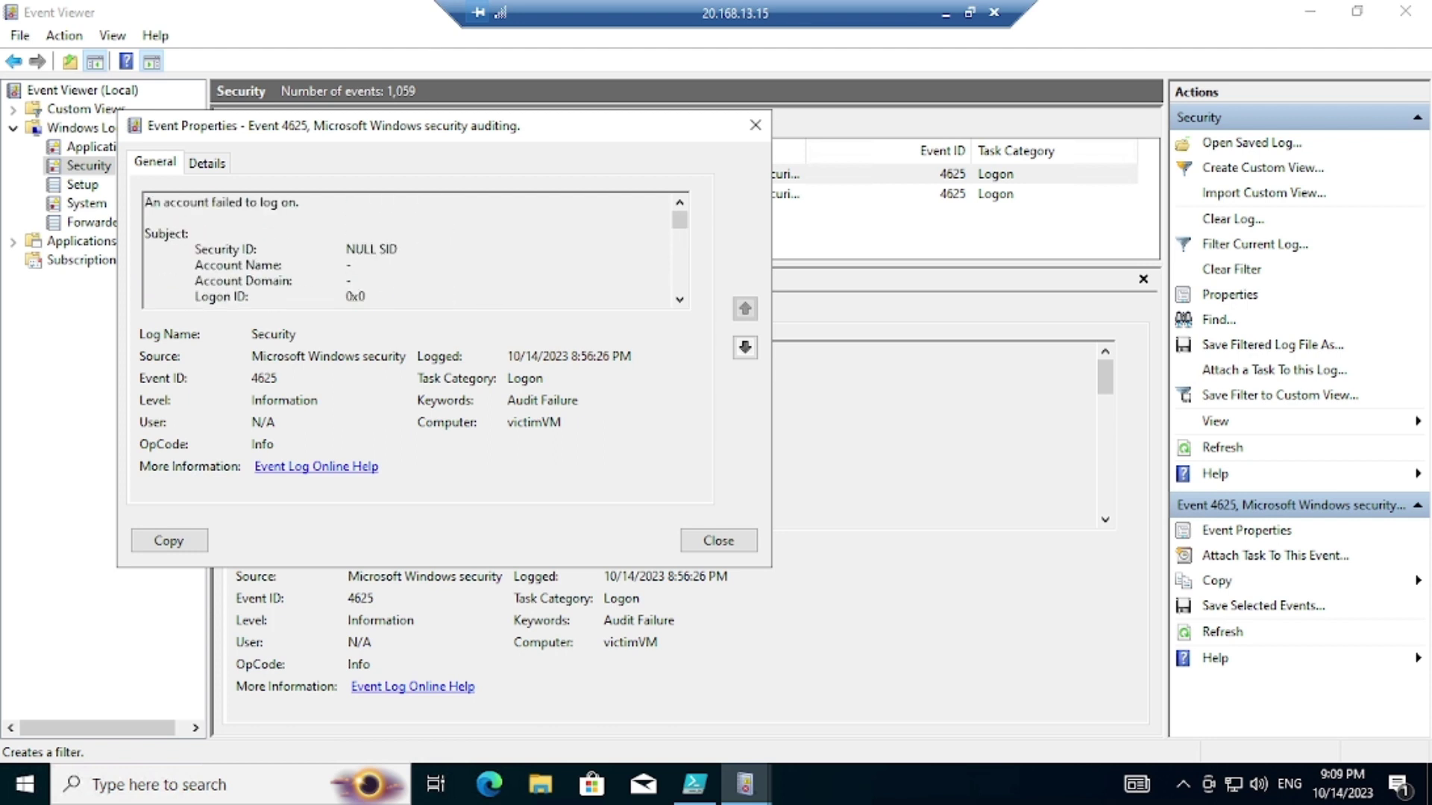
scroll(411, 249, "down", 5)
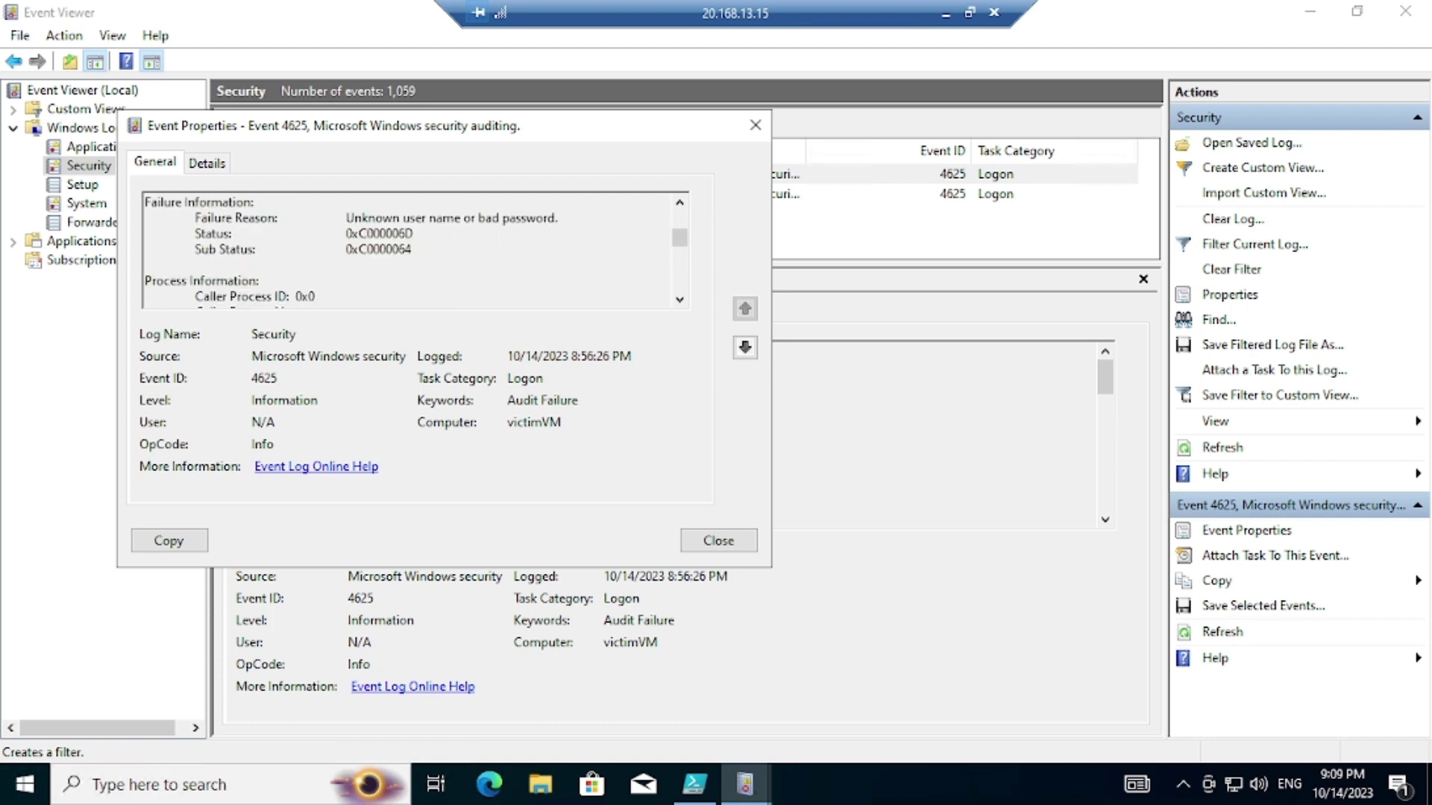
left_click(755, 126)
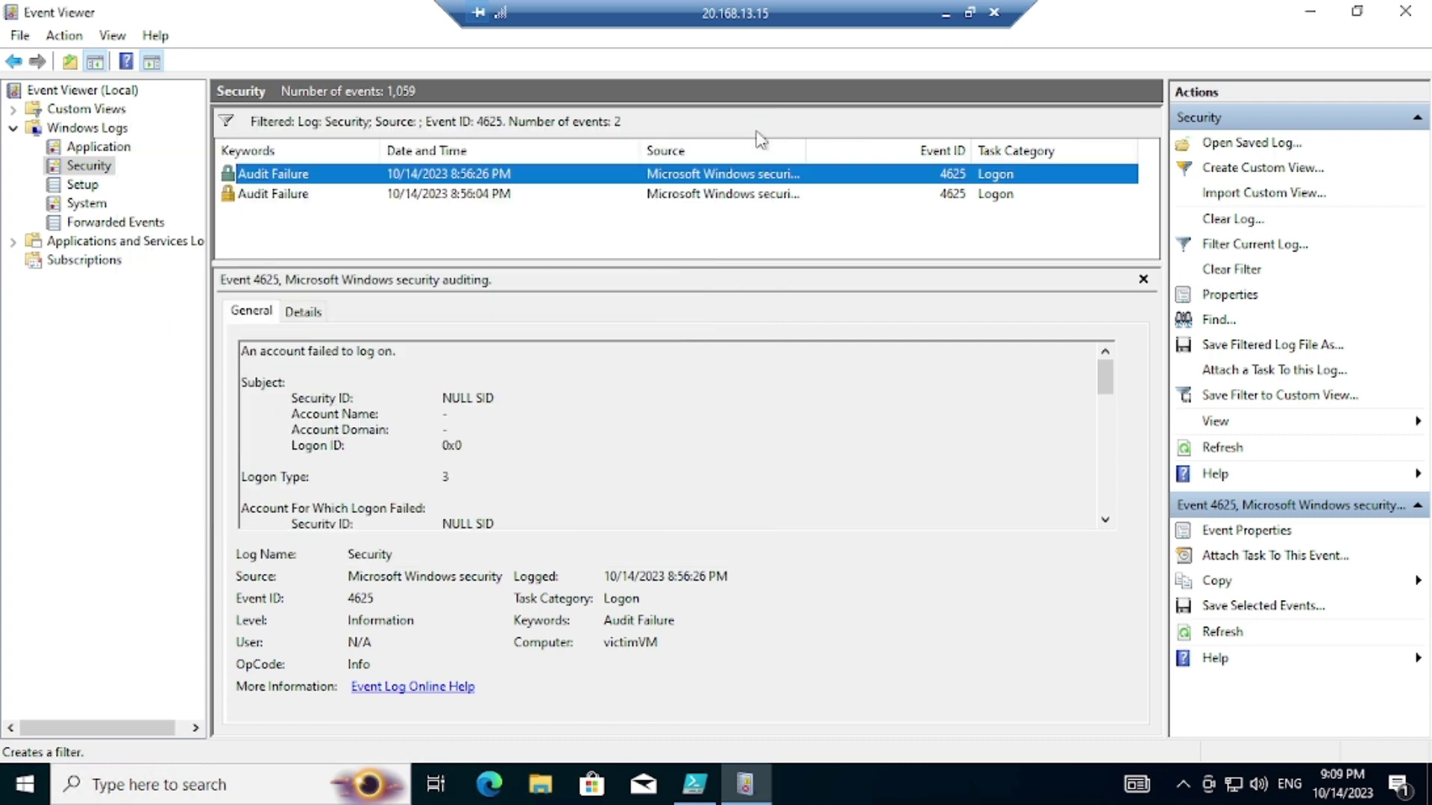
Step: Close Event Viewer and run the whole log-exporter script in PowerShell ISE
left_click(1406, 12)
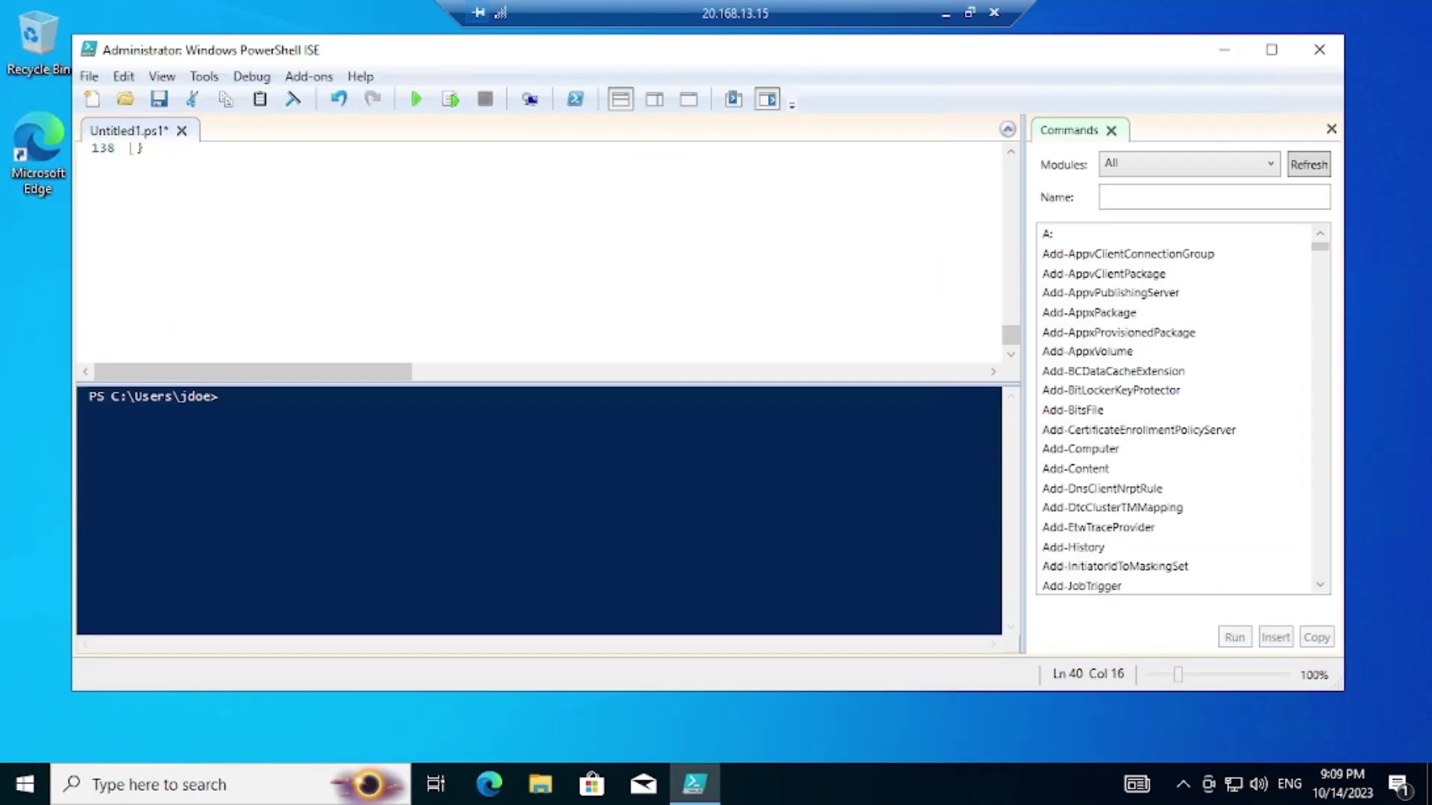
scroll(548, 254, "up", 8)
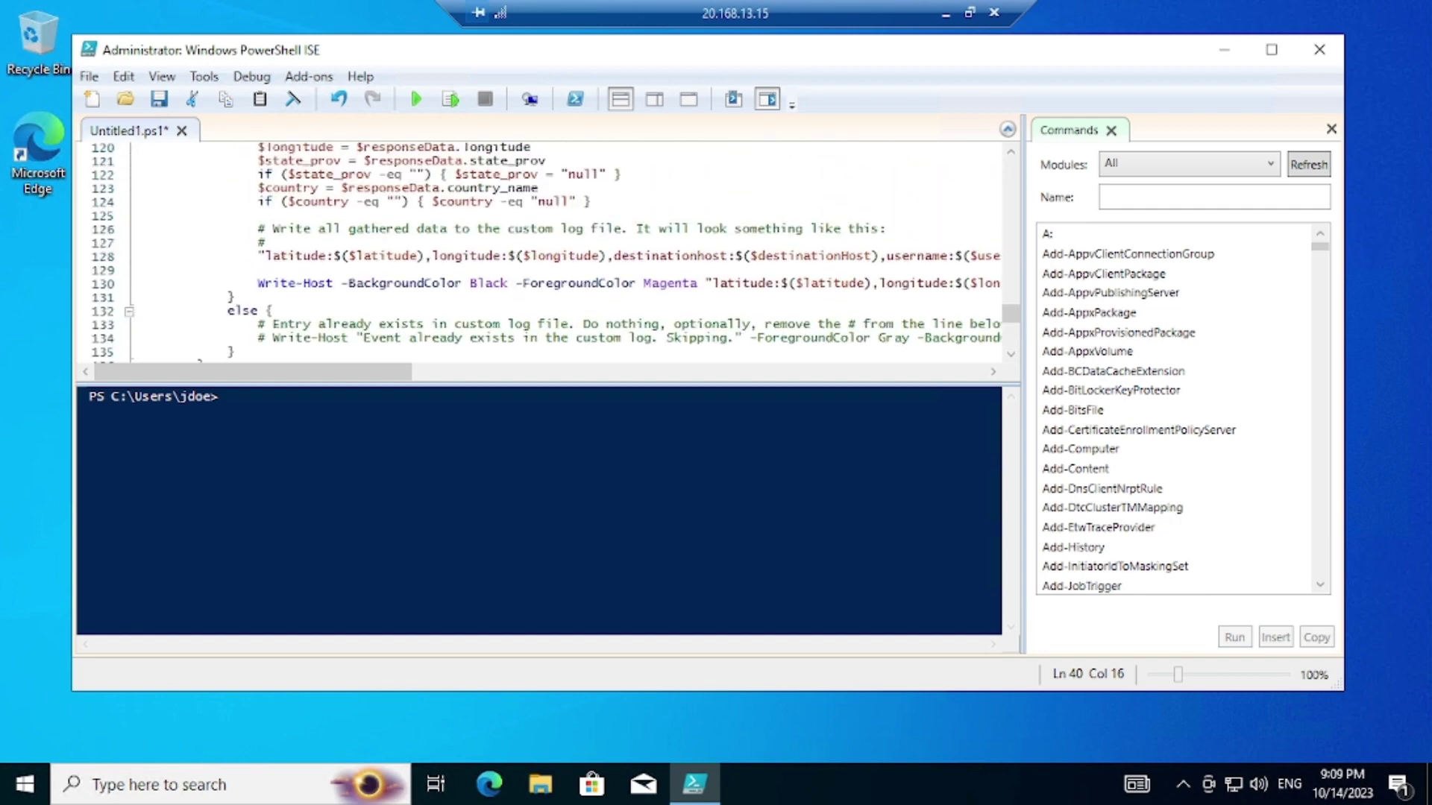
left_click(415, 98)
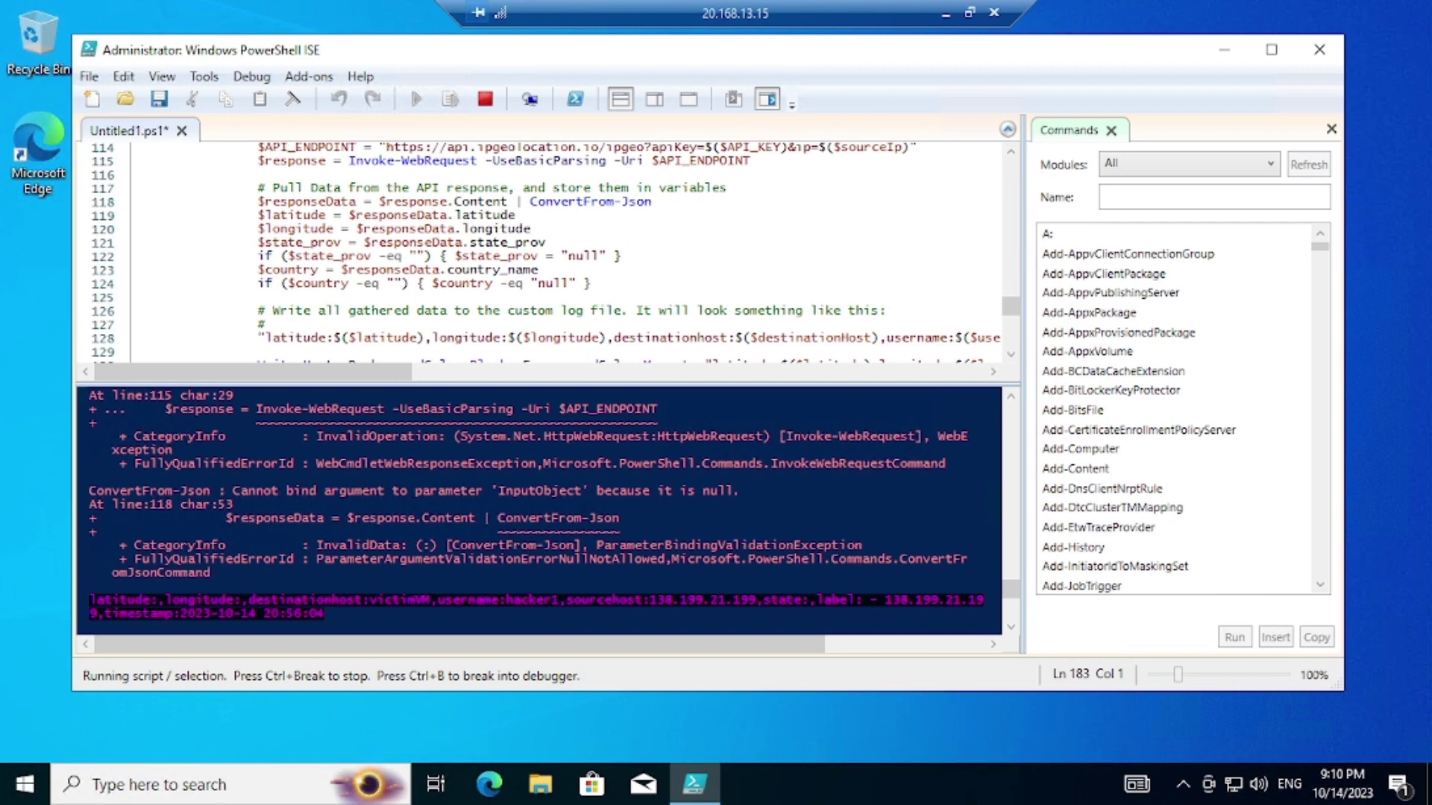
Step: Return to the top of the script and place the cursor in the empty $API_KEY value
scroll(537, 507, "down", 4)
scroll(537, 507, "down", 2)
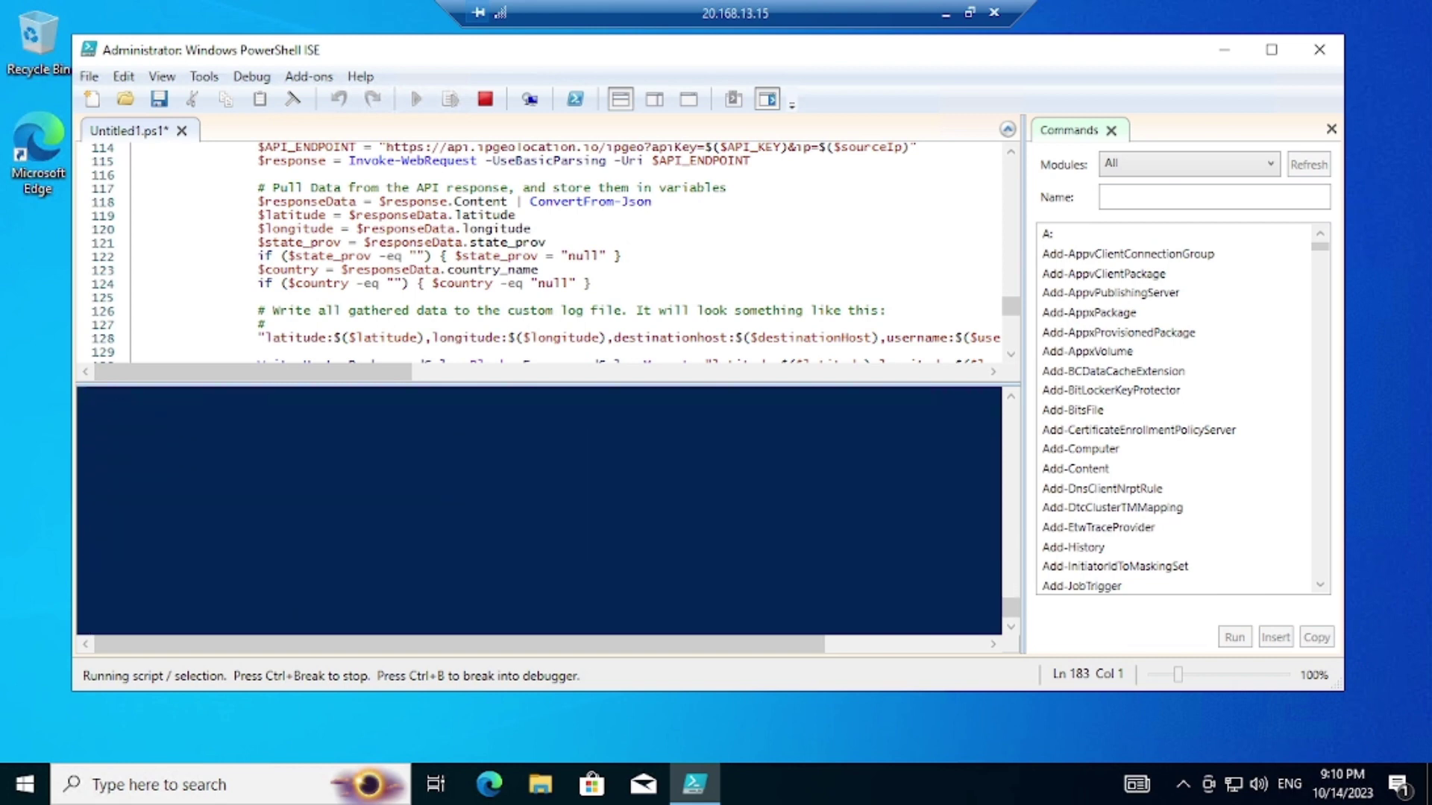
left_click_drag(1011, 305, 1002, 169)
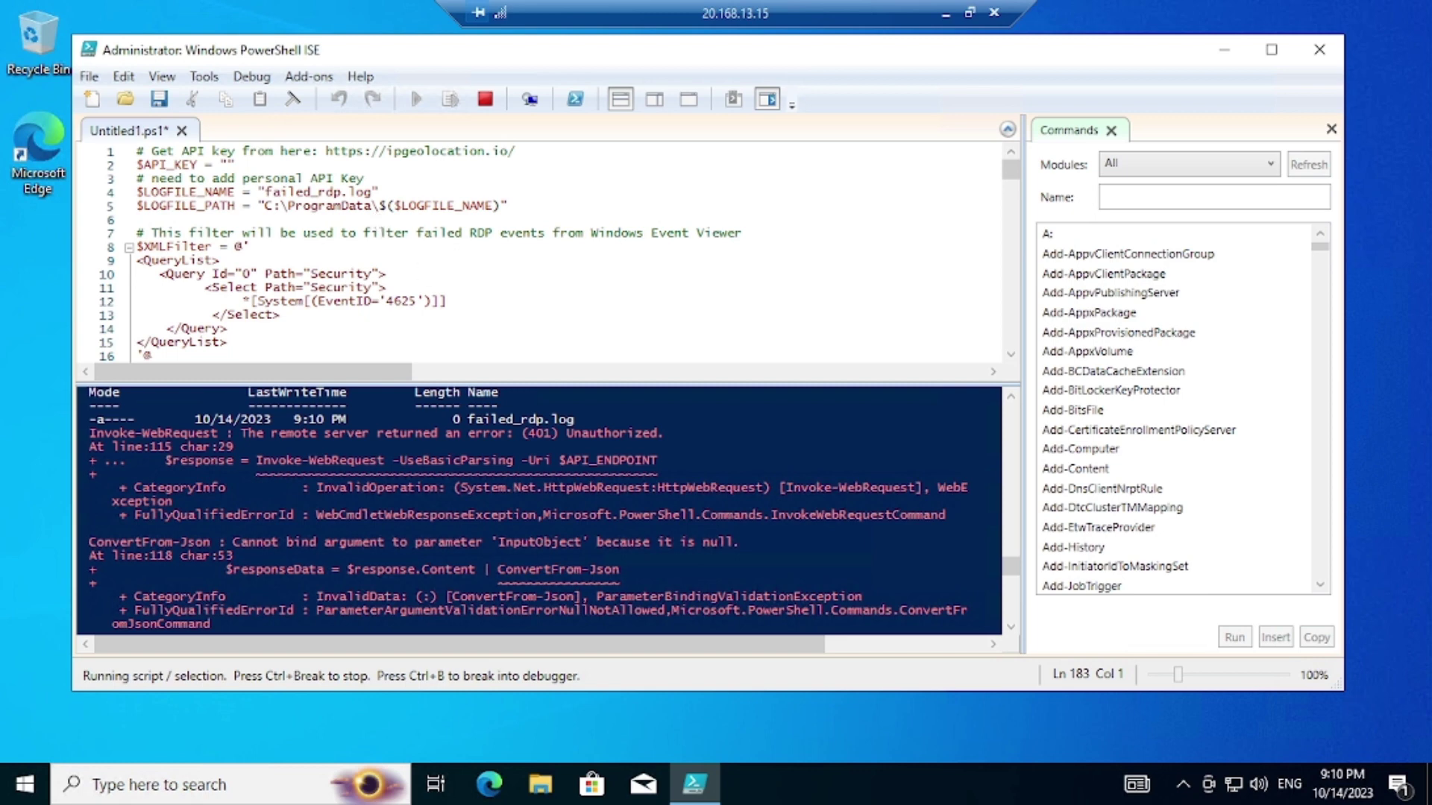
left_click(228, 165)
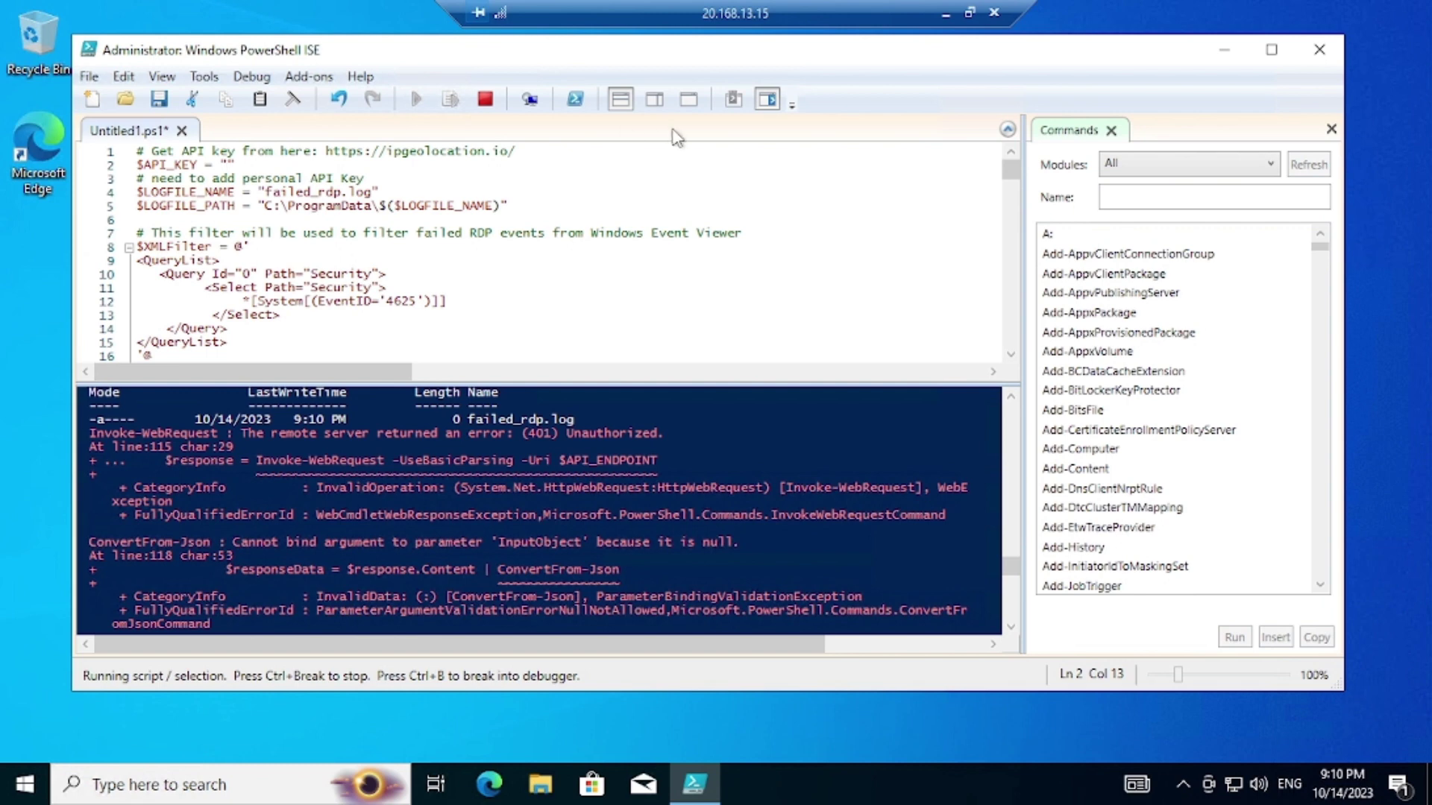
Step: Leave the Remote Desktop session for Chrome's ipgeolocation.io tab and start signing in to the account
left_click(946, 14)
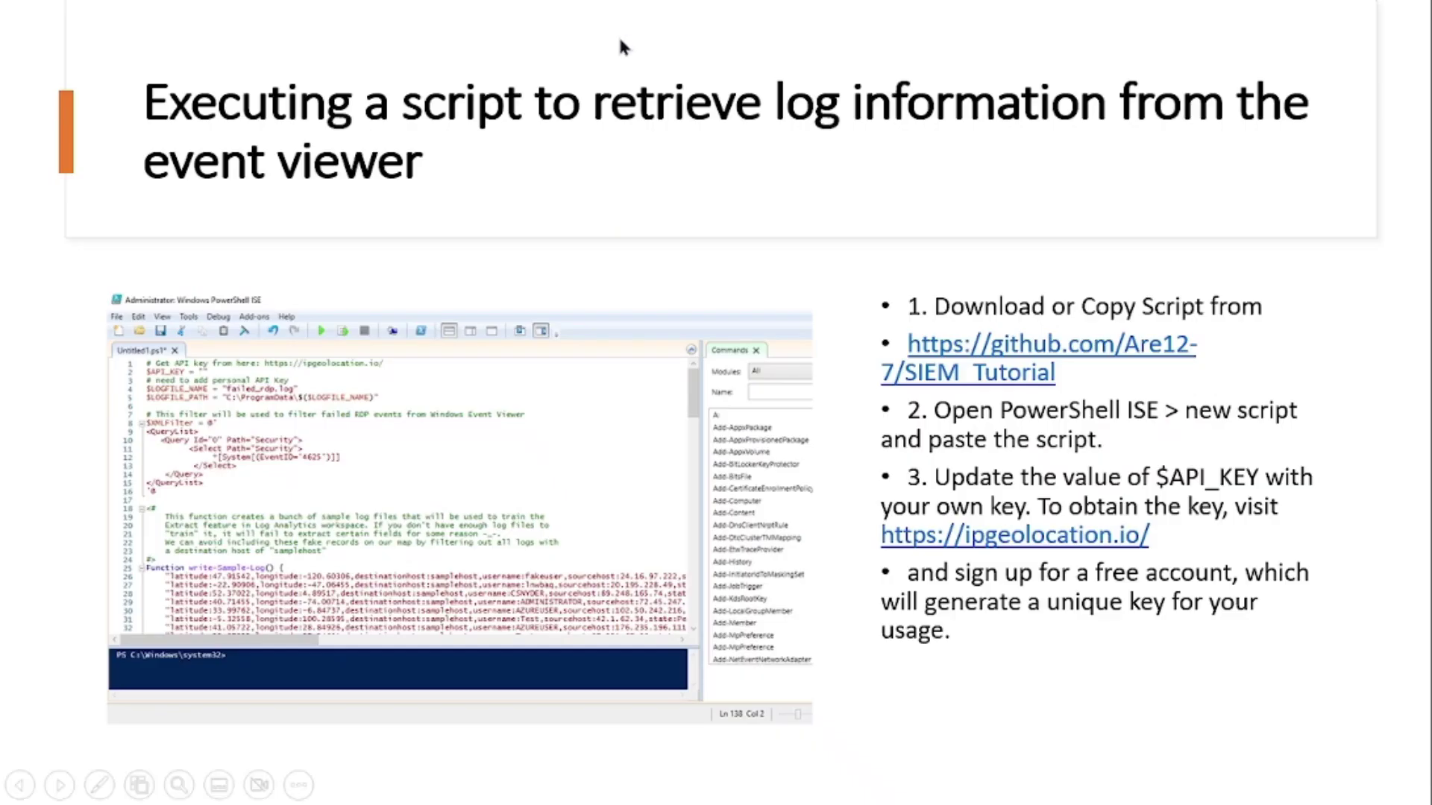
key("alt+Tab")
key("alt+Tab")
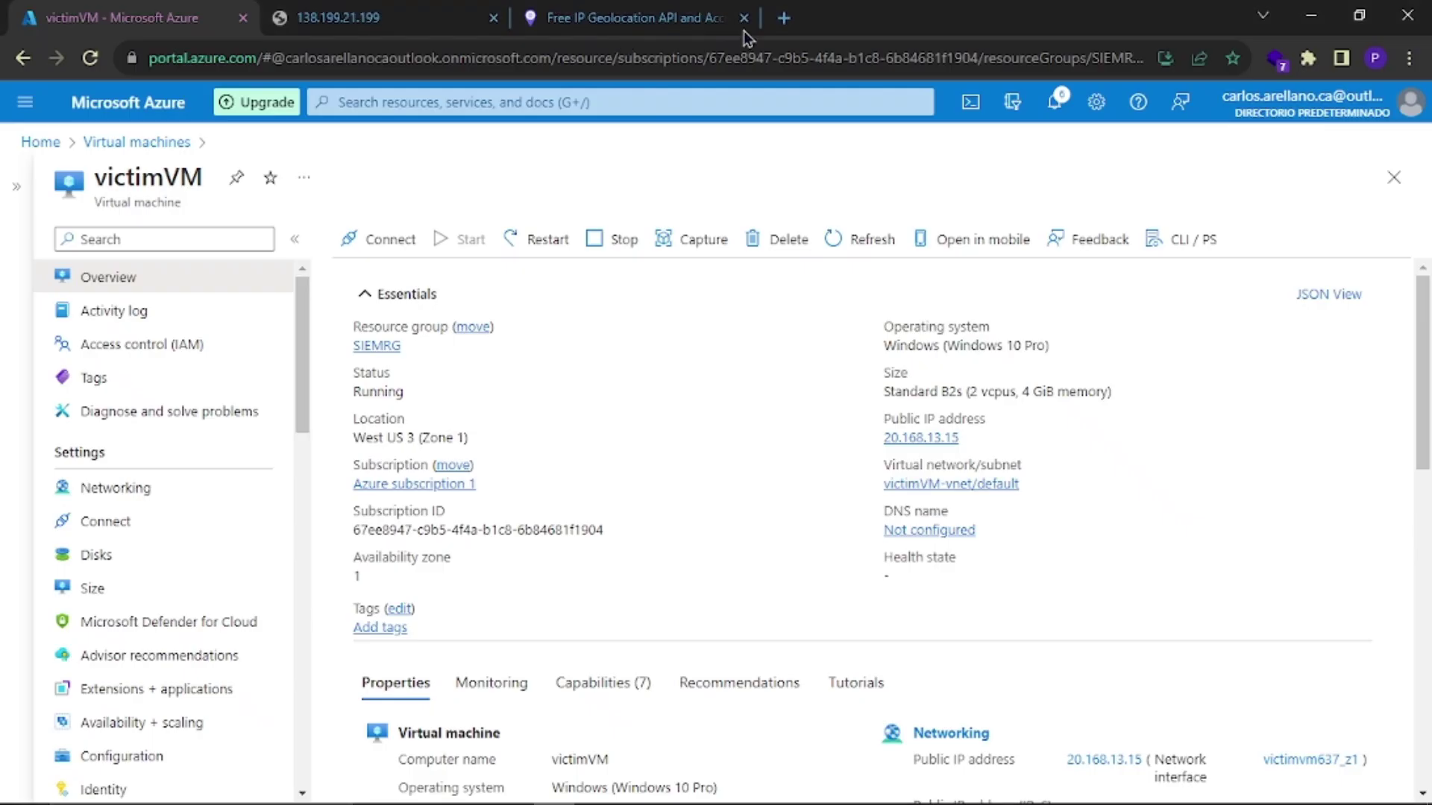
left_click(787, 18)
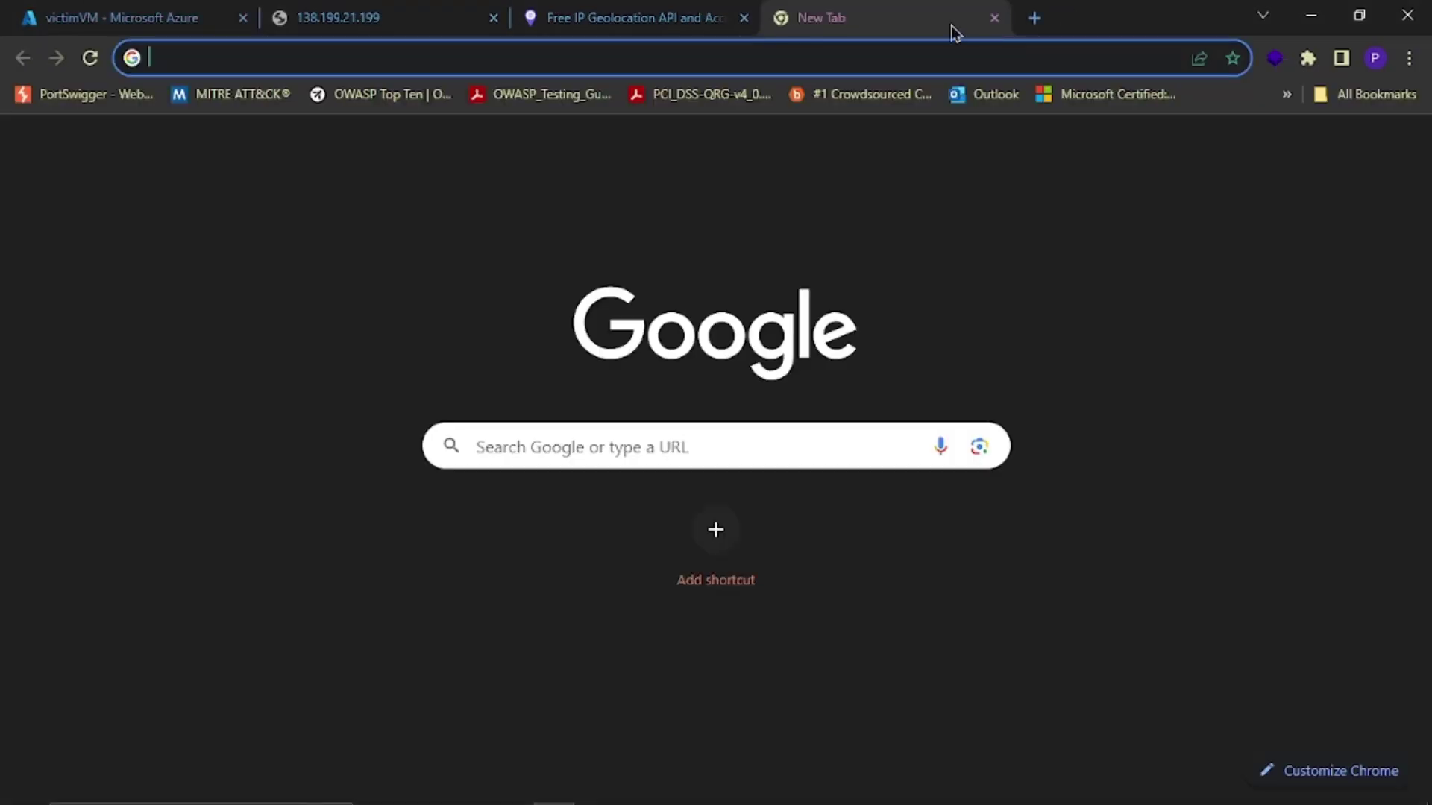
left_click(994, 18)
left_click(641, 18)
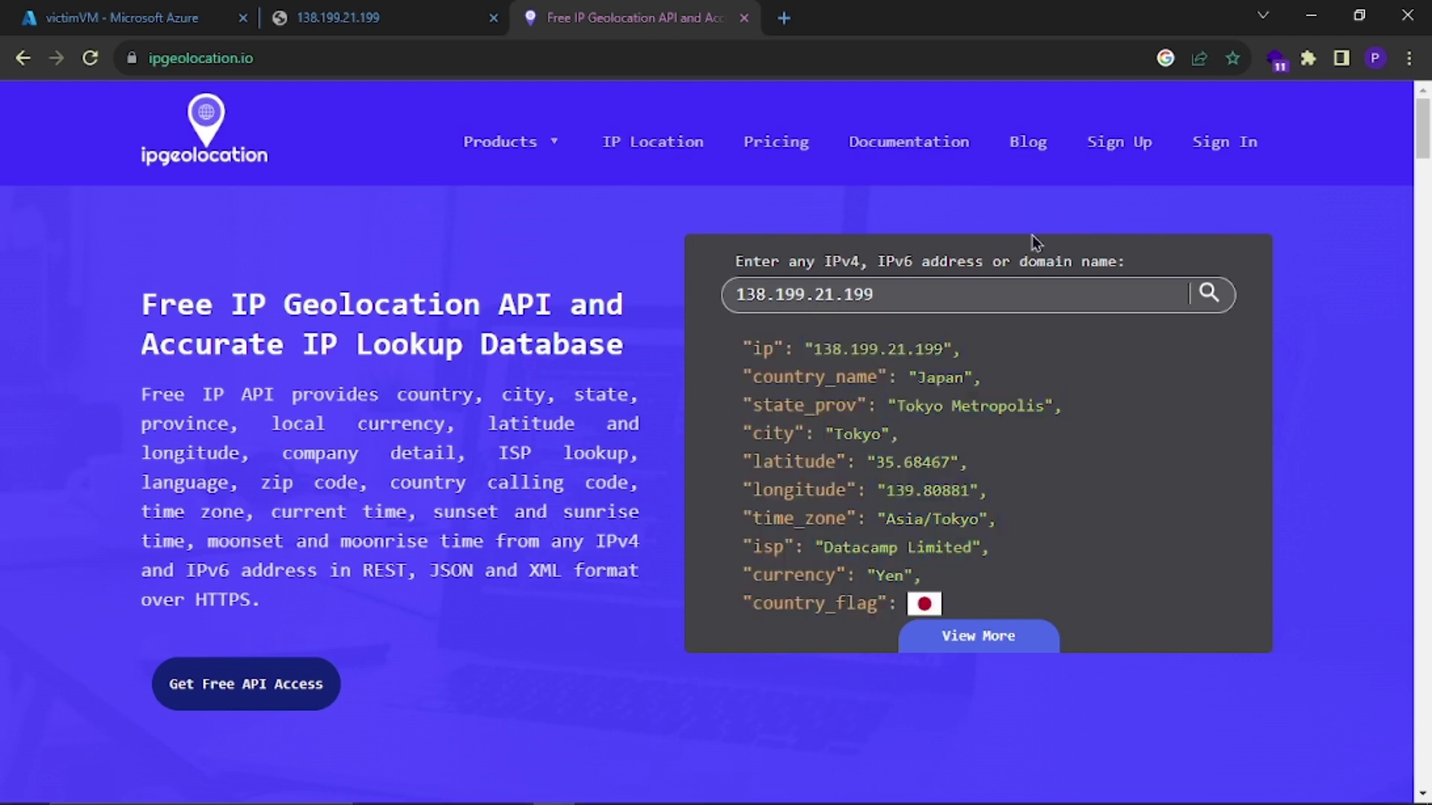
left_click(1214, 151)
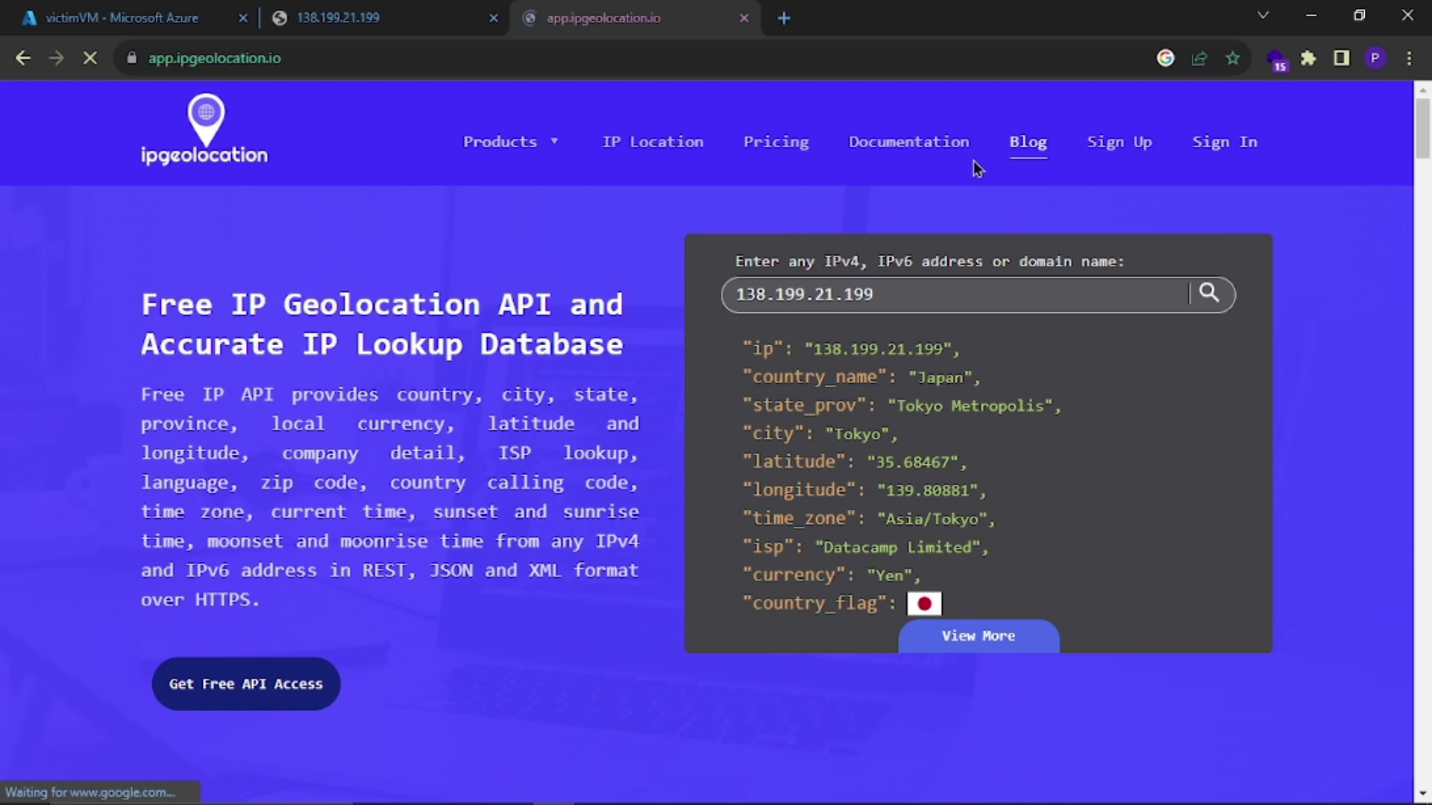
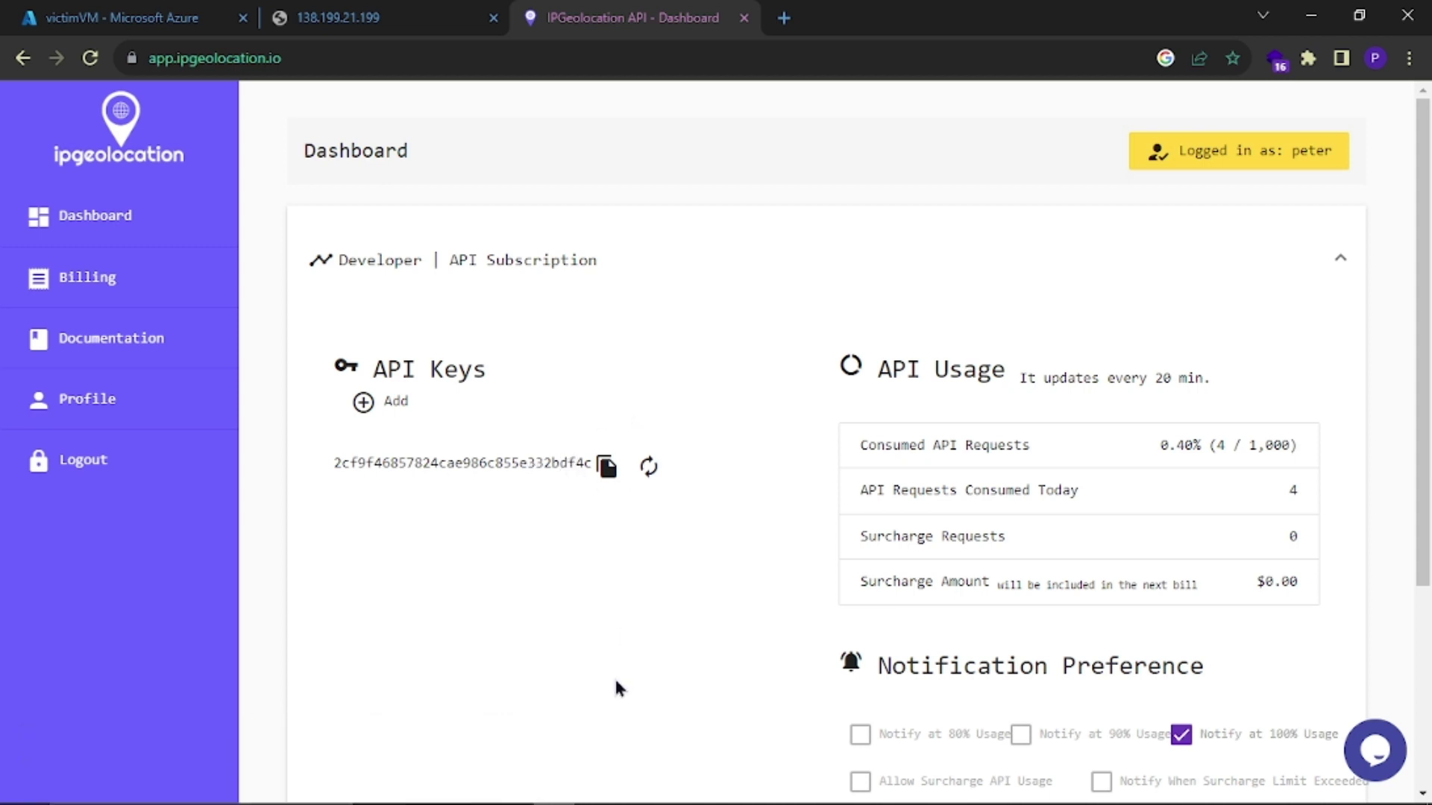
Step: Switch from the ipgeolocation.io dashboard back to the remote VM's PowerShell ISE window
key("alt+Tab")
key("alt+Tab")
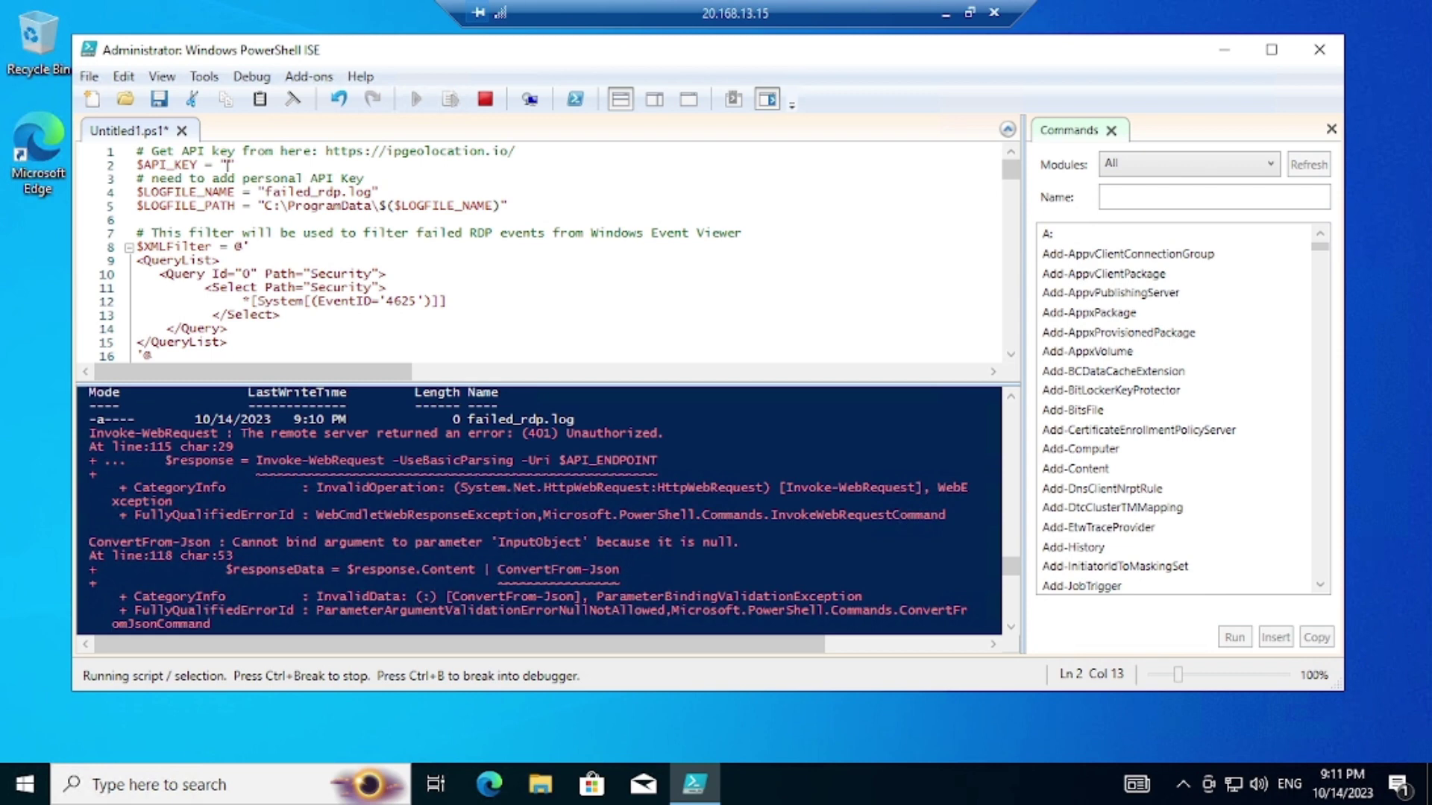
Step: Paste the copied API key into the $API_KEY quotes, stop the running script, and bring up the Run box
key("ctrl+v")
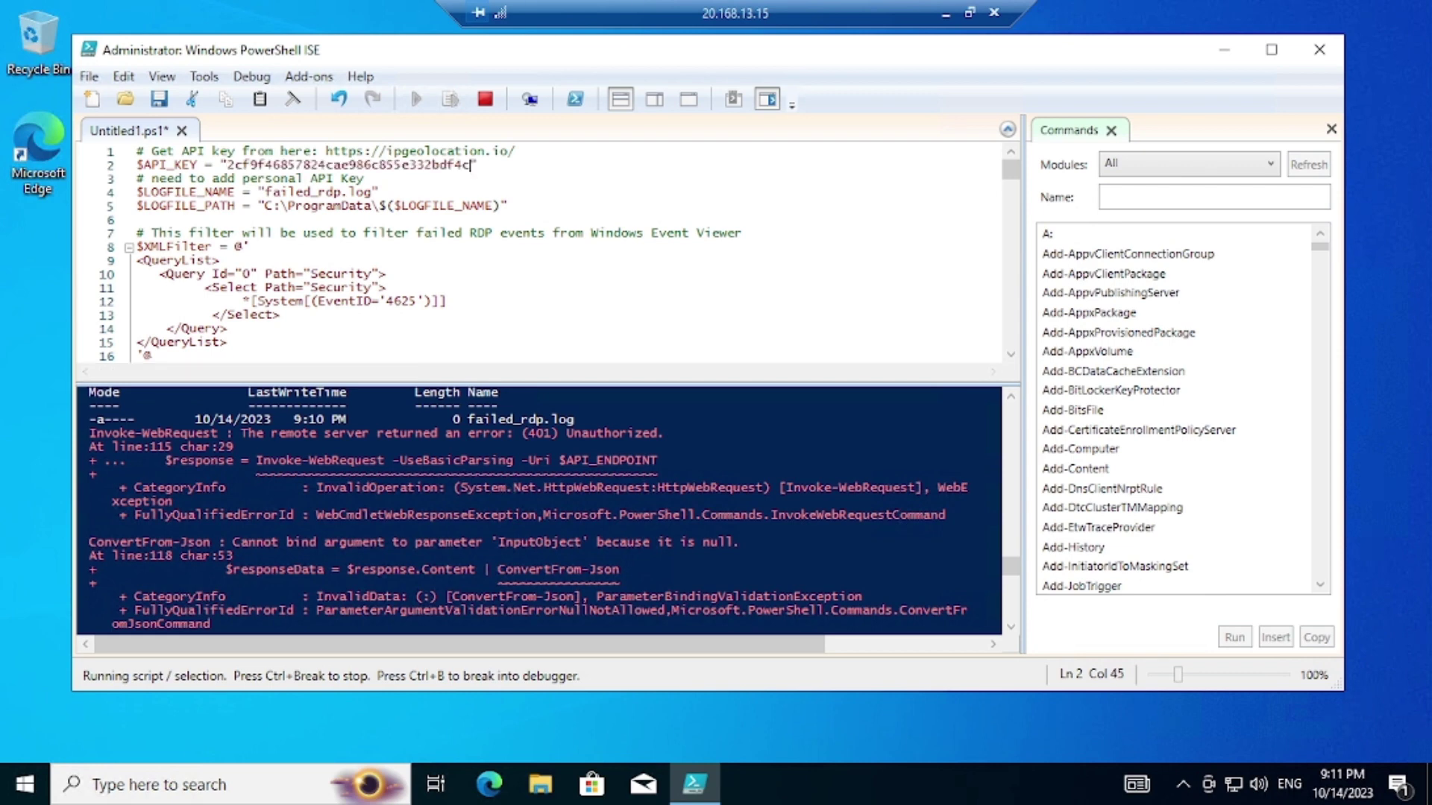
left_click(486, 102)
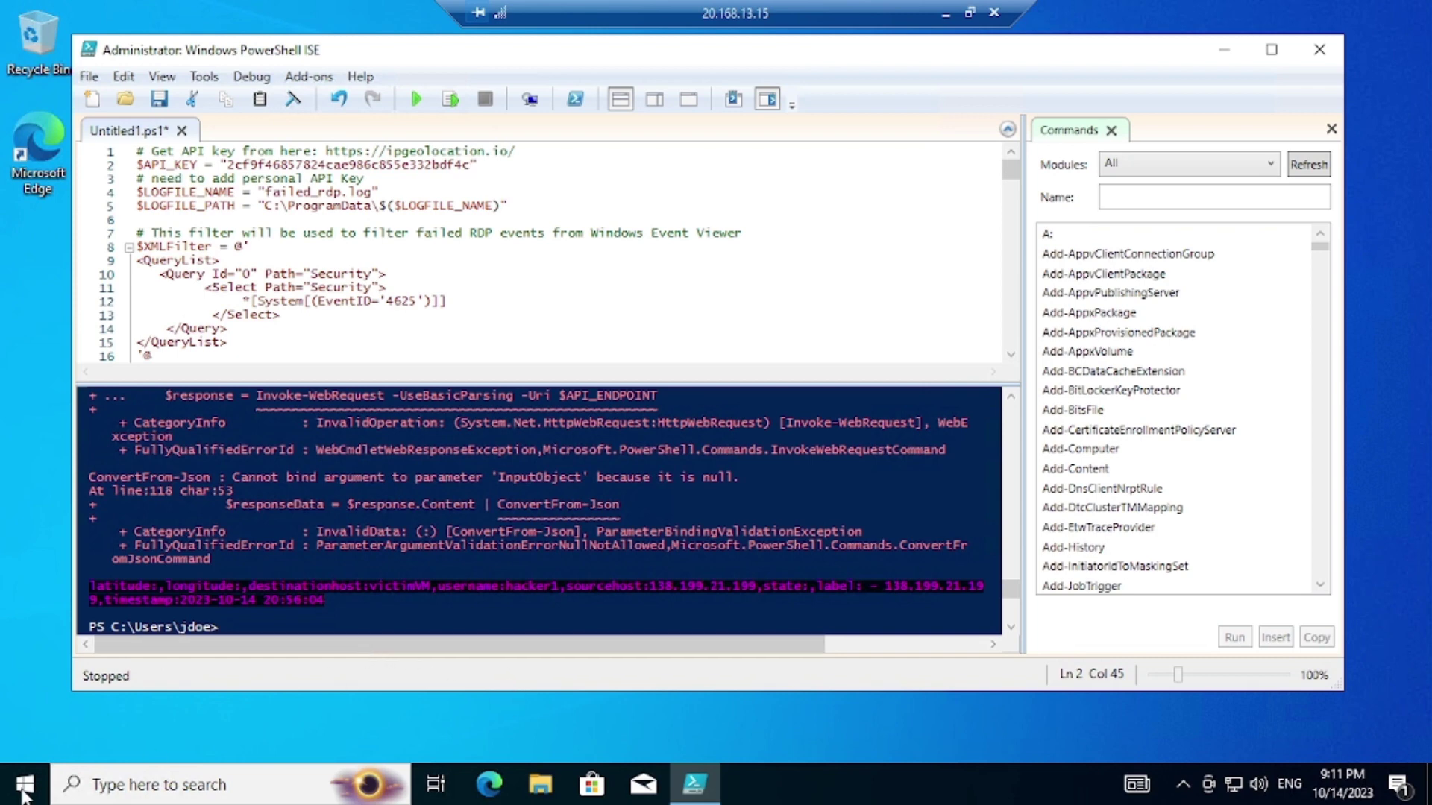
key("super+r")
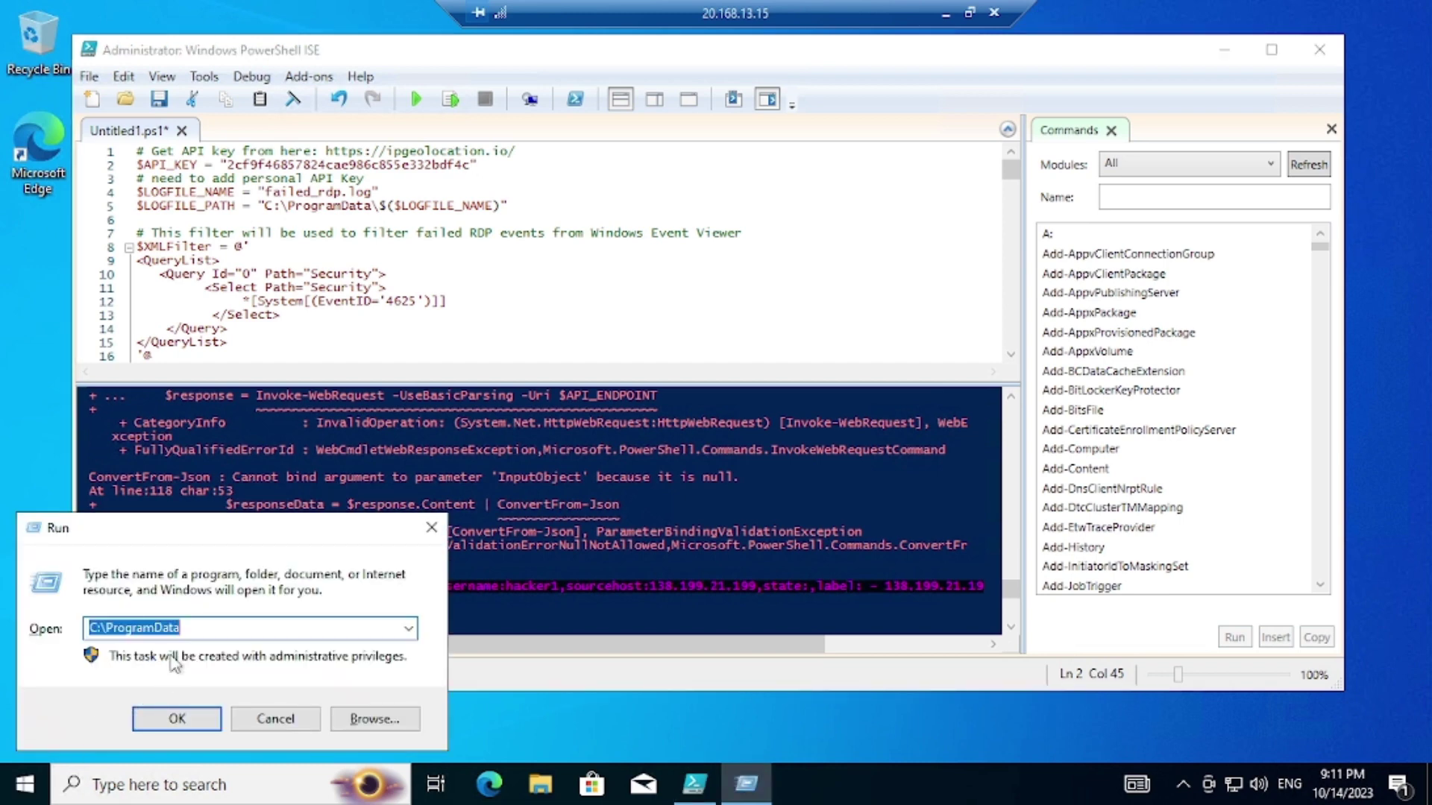
Step: Open C:\ProgramData, delete the old failed_rdp log file, and close the Explorer window
left_click(177, 718)
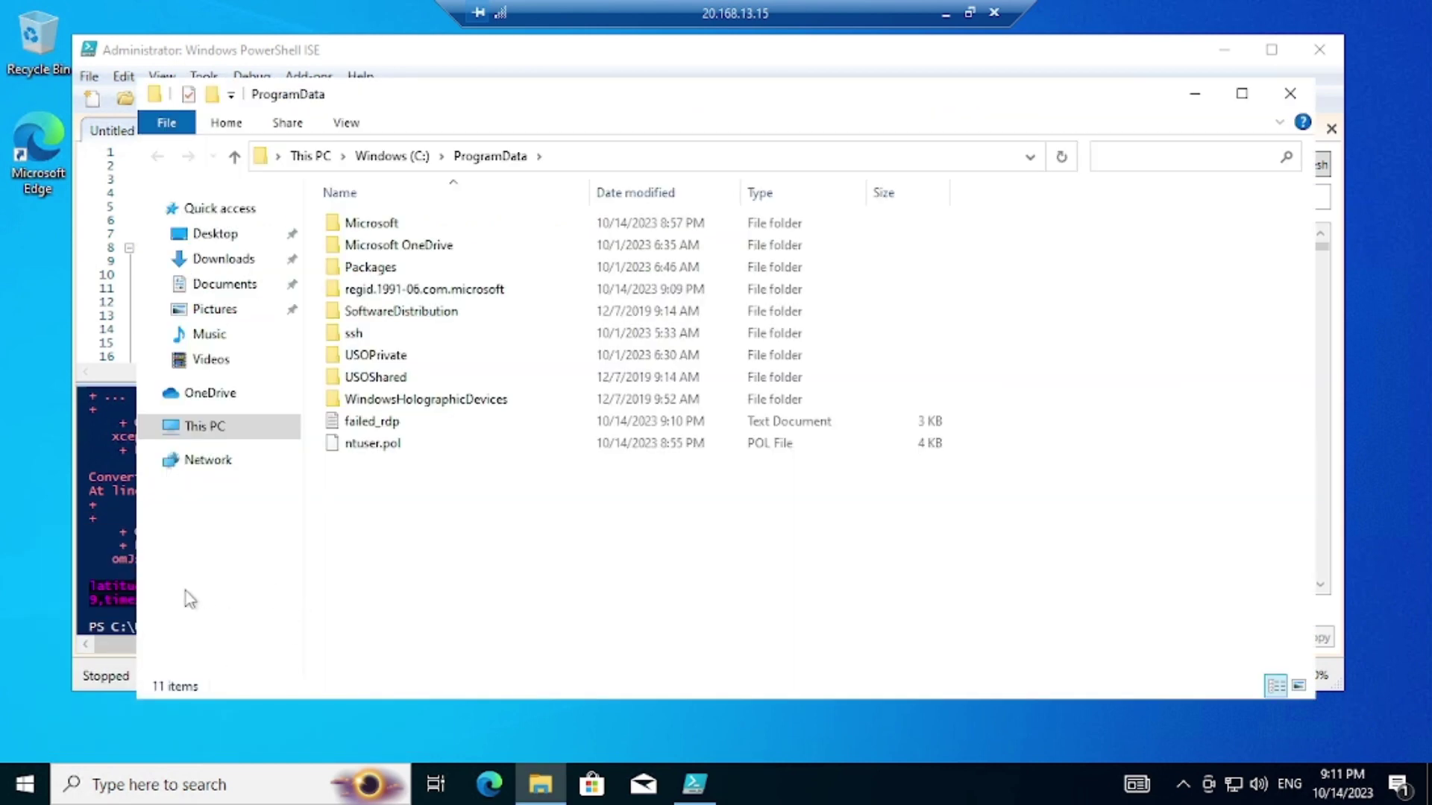
left_click(366, 428)
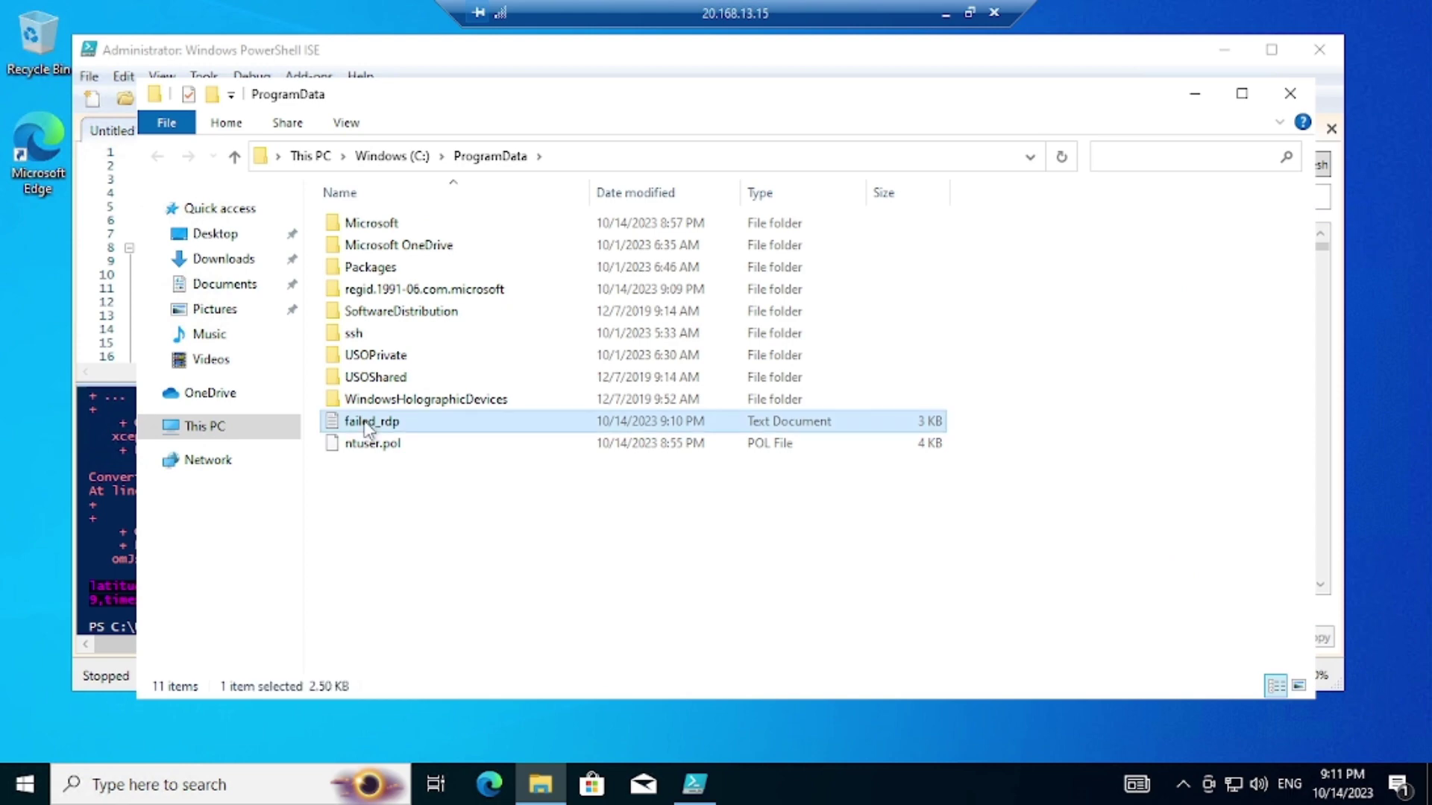
right_click(367, 429)
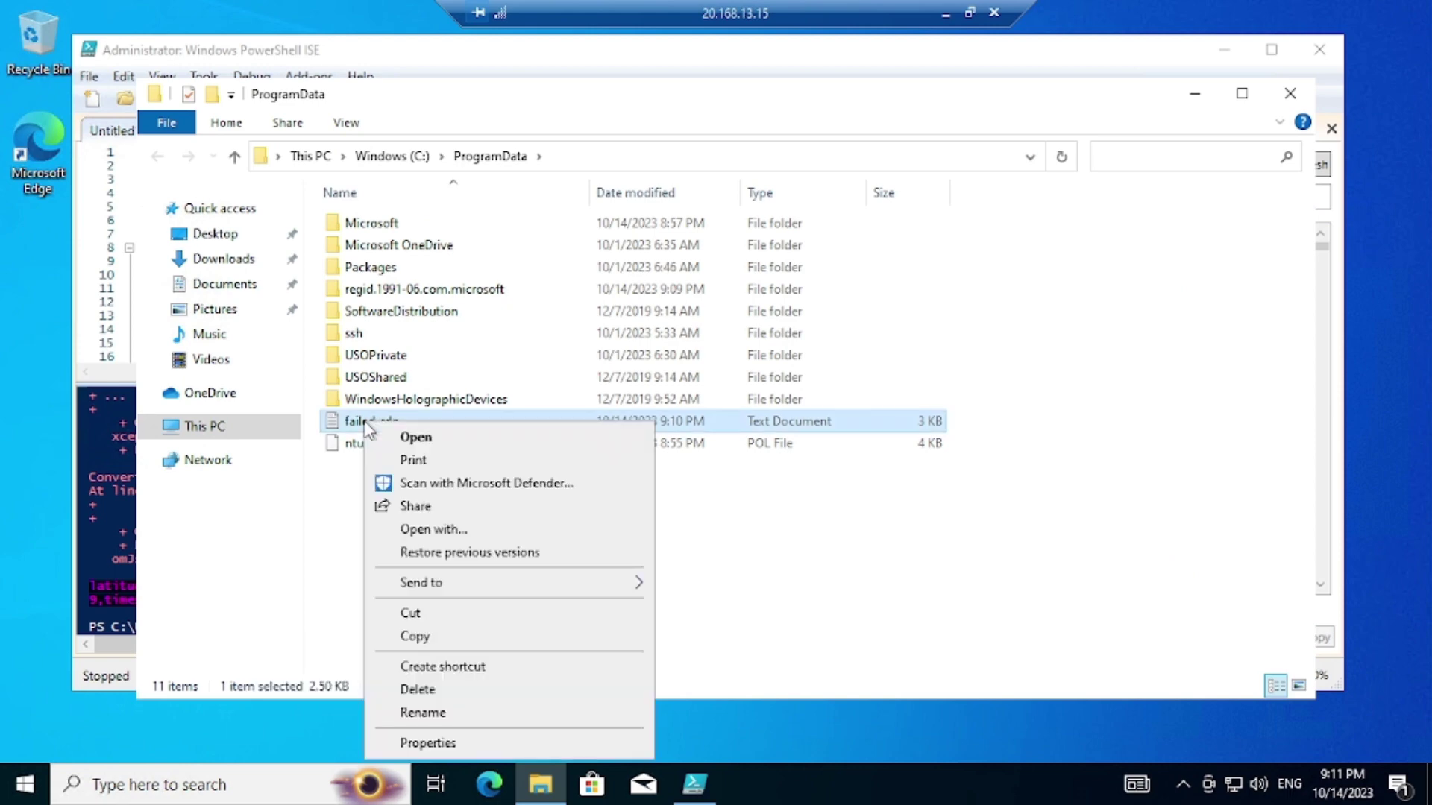
left_click(424, 689)
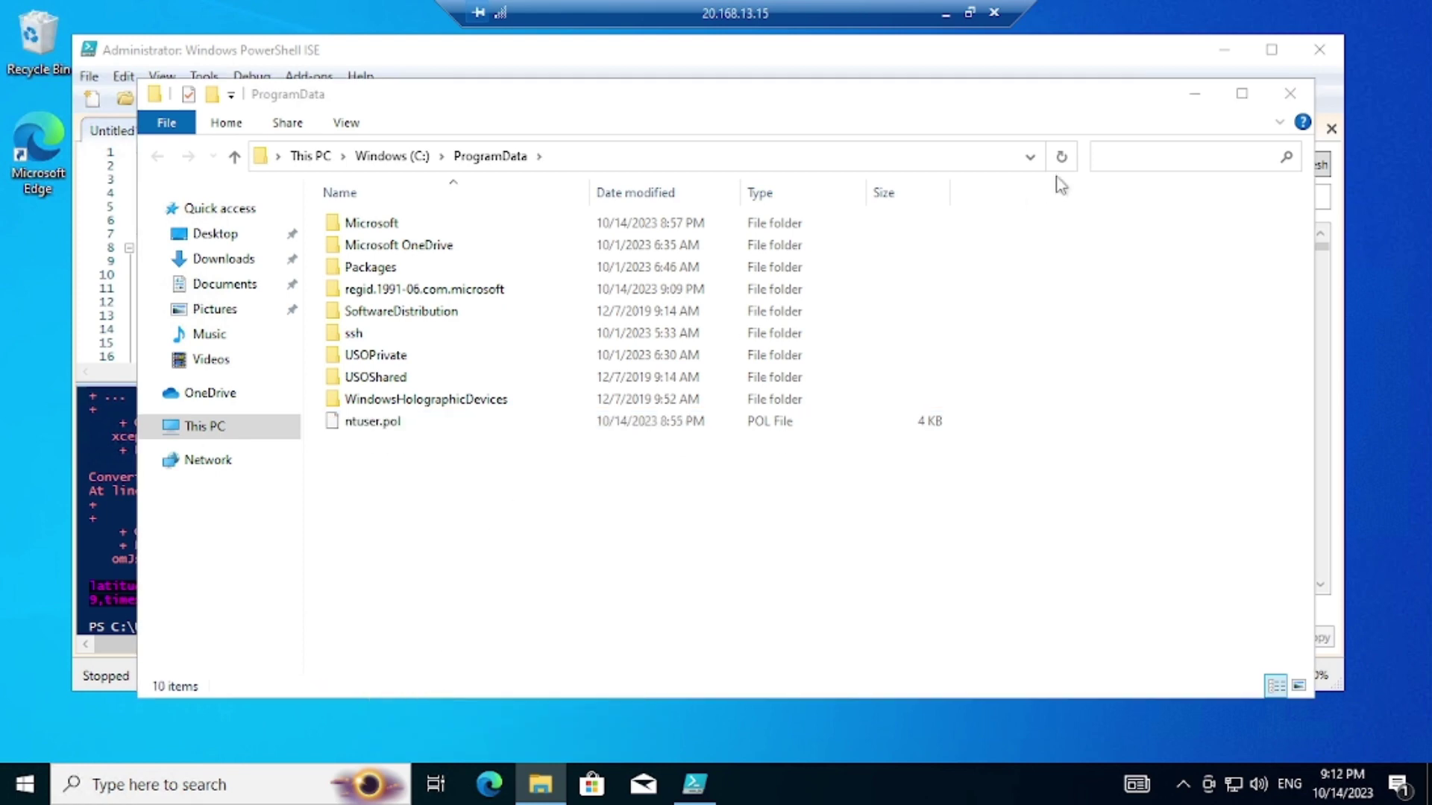
left_click(1291, 94)
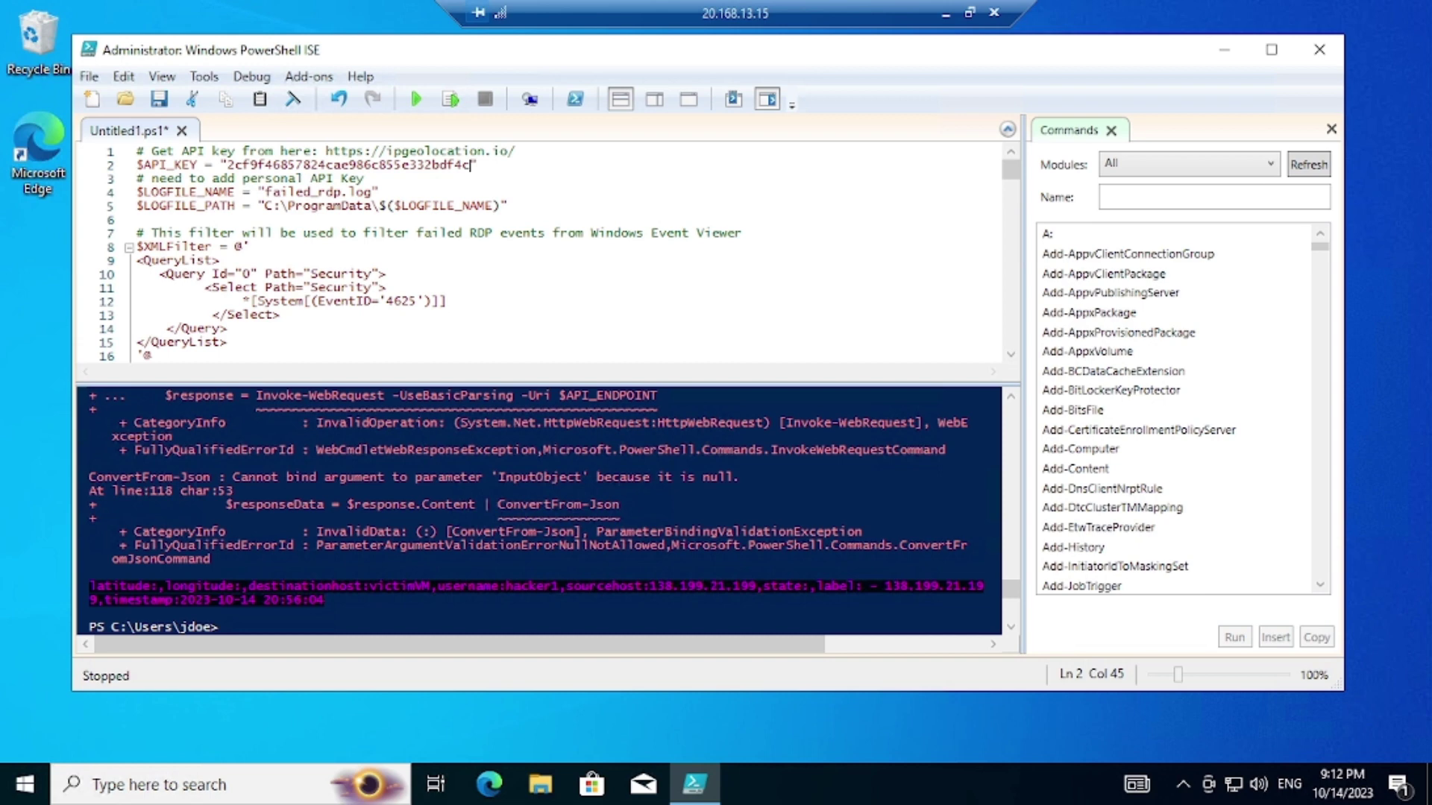
Step: Rerun the script and point out the username and sourcehost fields in the Tokyo, Japan output
left_click(416, 100)
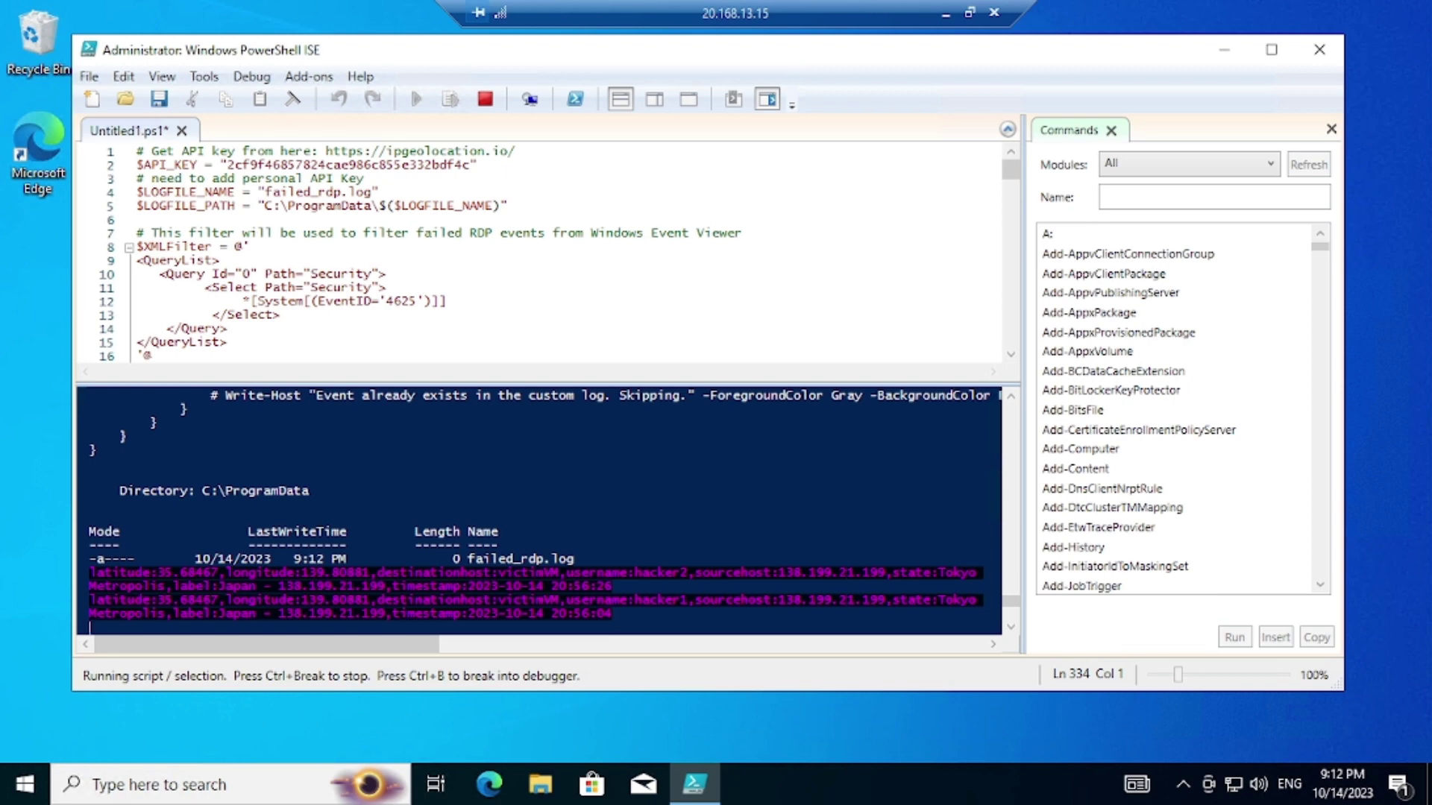
left_click(687, 573)
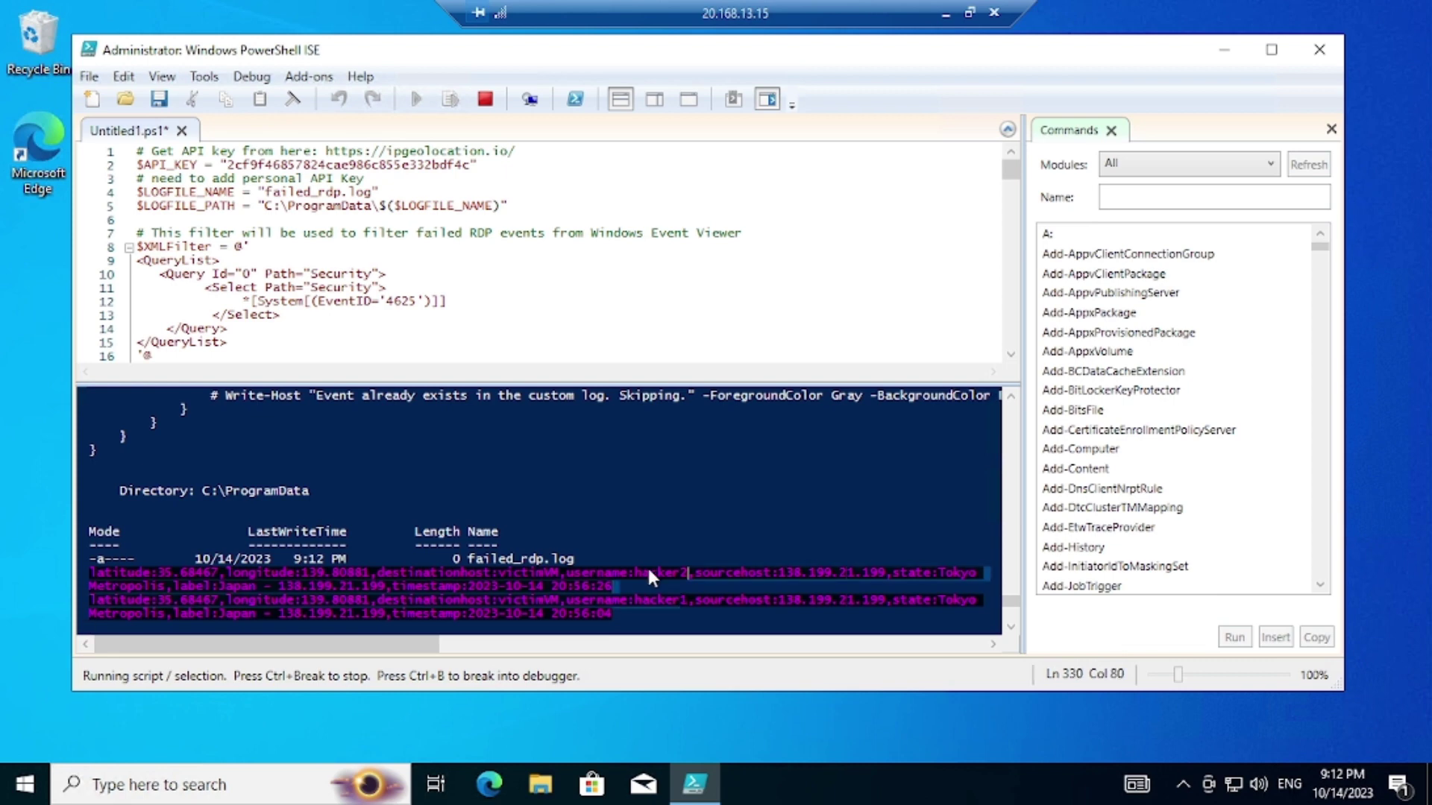
left_click(741, 573)
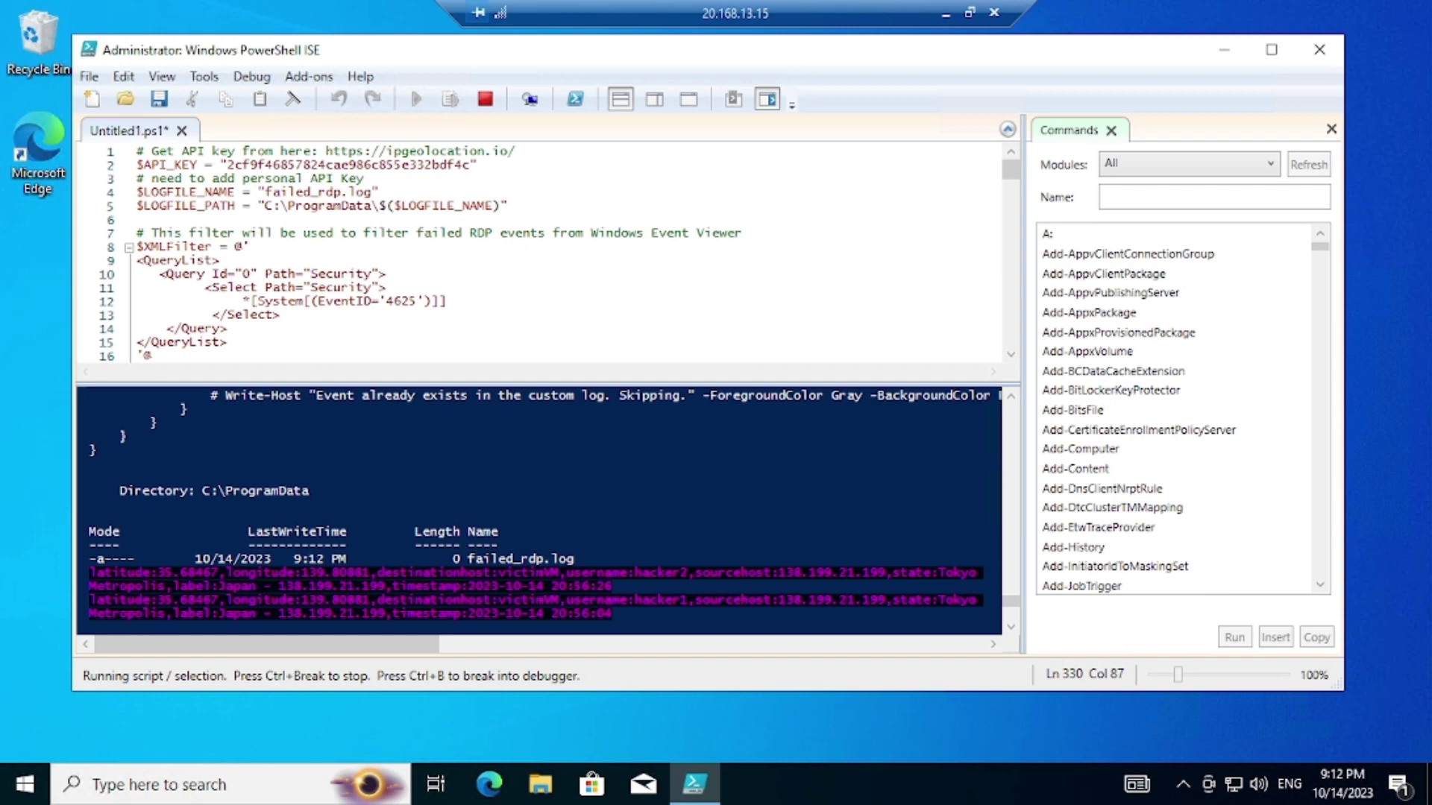
key("Left")
key("Left")
key("Left")
key("Left")
key("Left")
key("Left")
key("Left")
key("Left")
key("Left")
key("Left")
key("Left")
key("Left")
key("Left")
key("Left")
key("Left")
key("Left")
key("Left")
key("Left")
key("Left")
key("Left")
Step: Minimise Remote Desktop, show the 'Creating Custom Log in Log Analytics Workspace' slide, then return to Chrome
left_click(946, 14)
key("alt+Tab")
key("Tab")
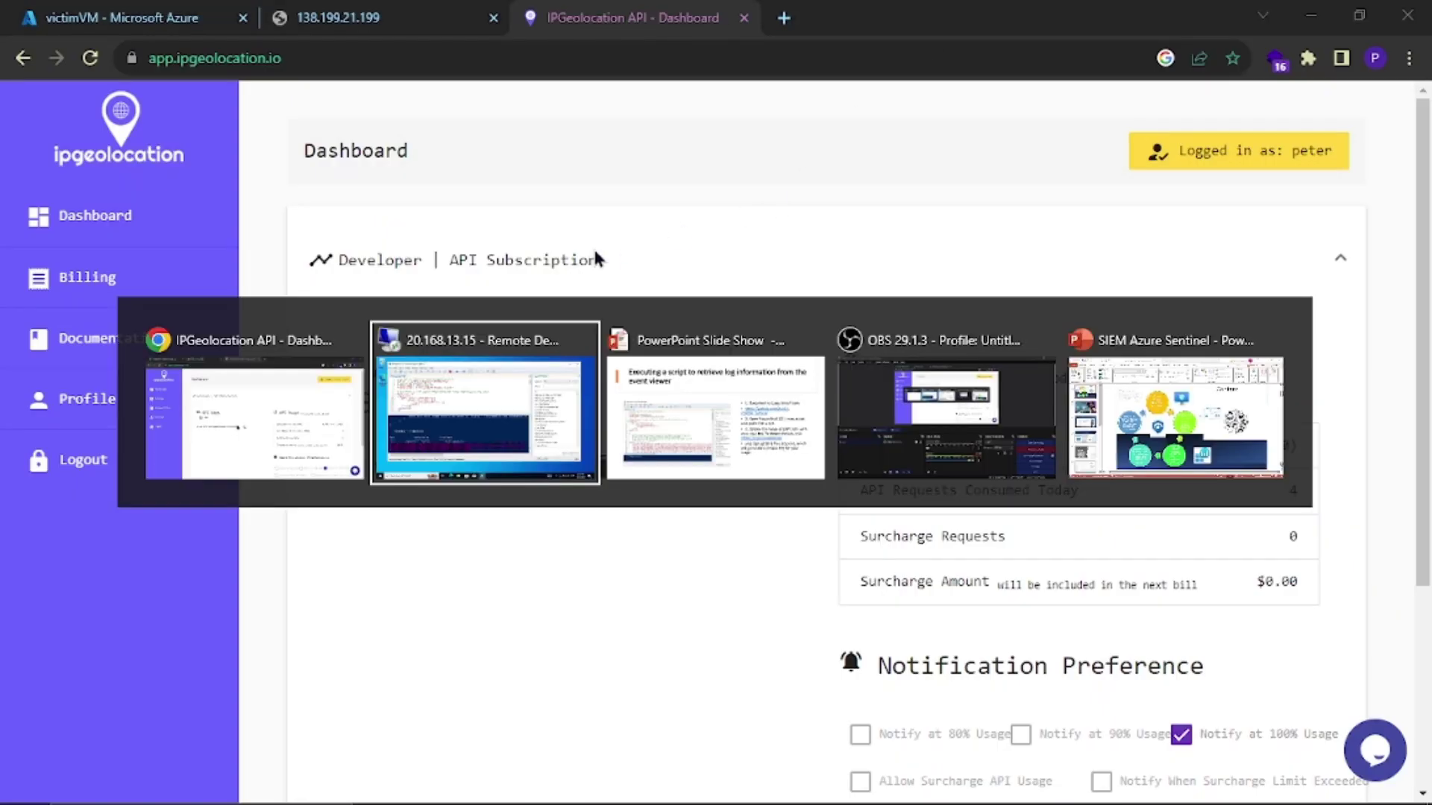
key("Right")
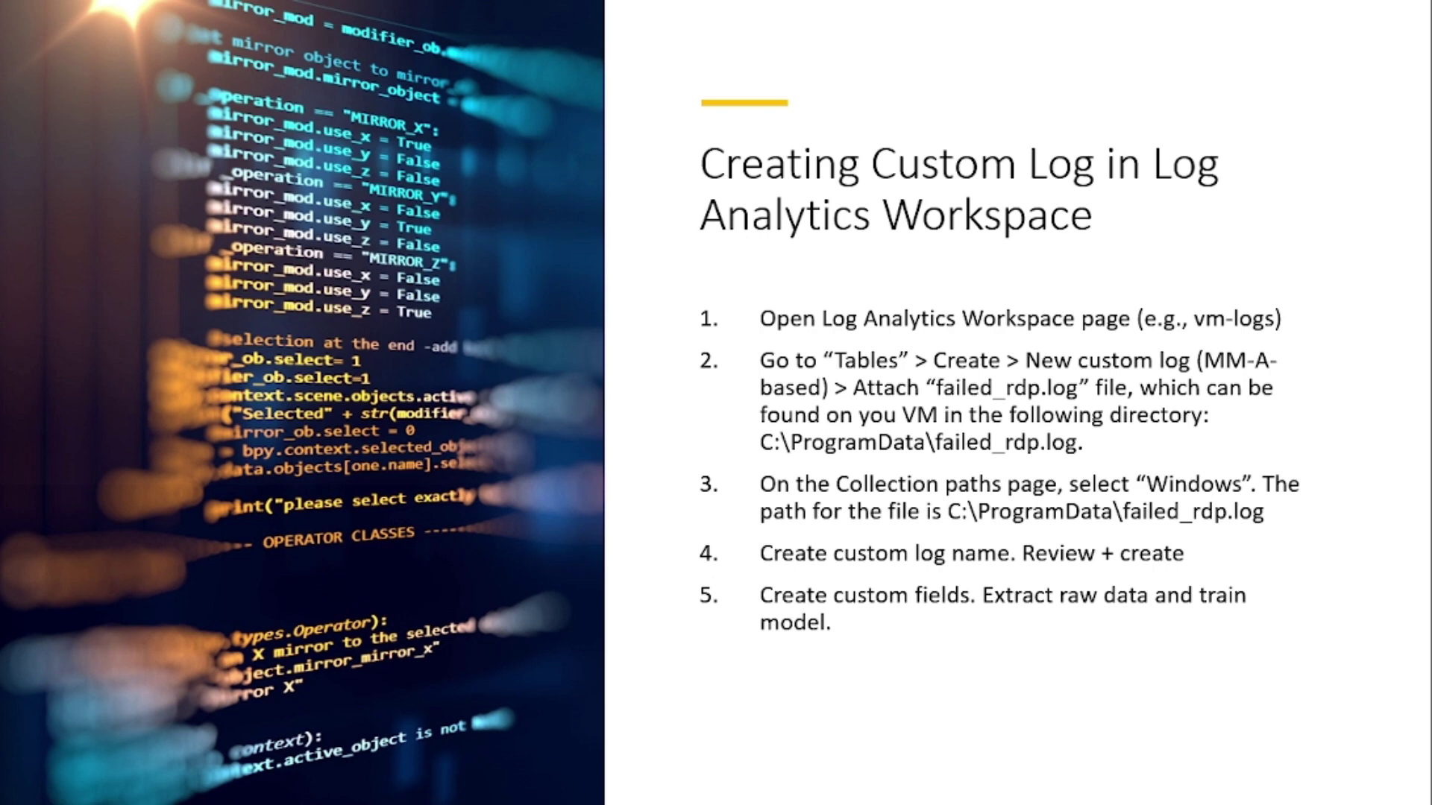
key("alt+Tab")
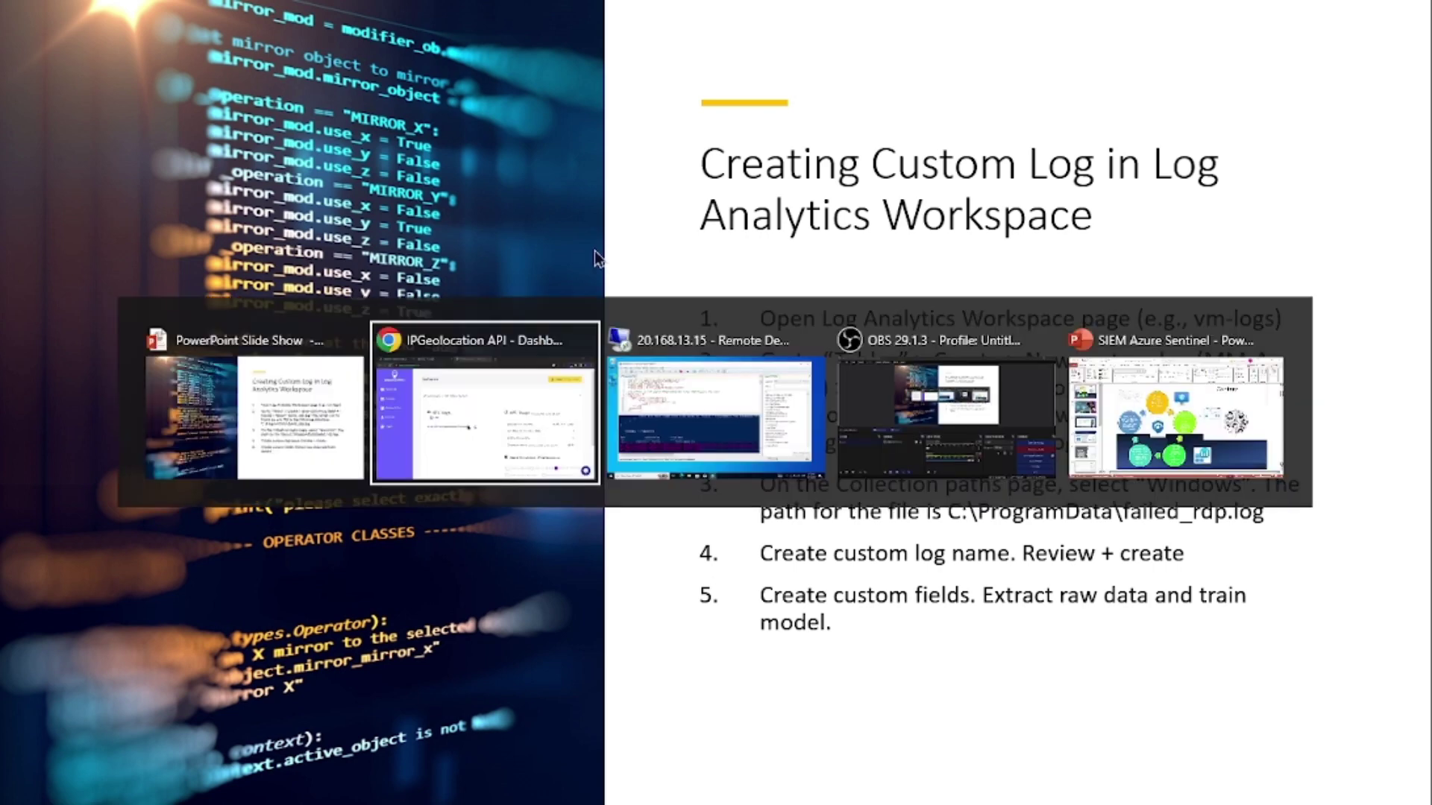
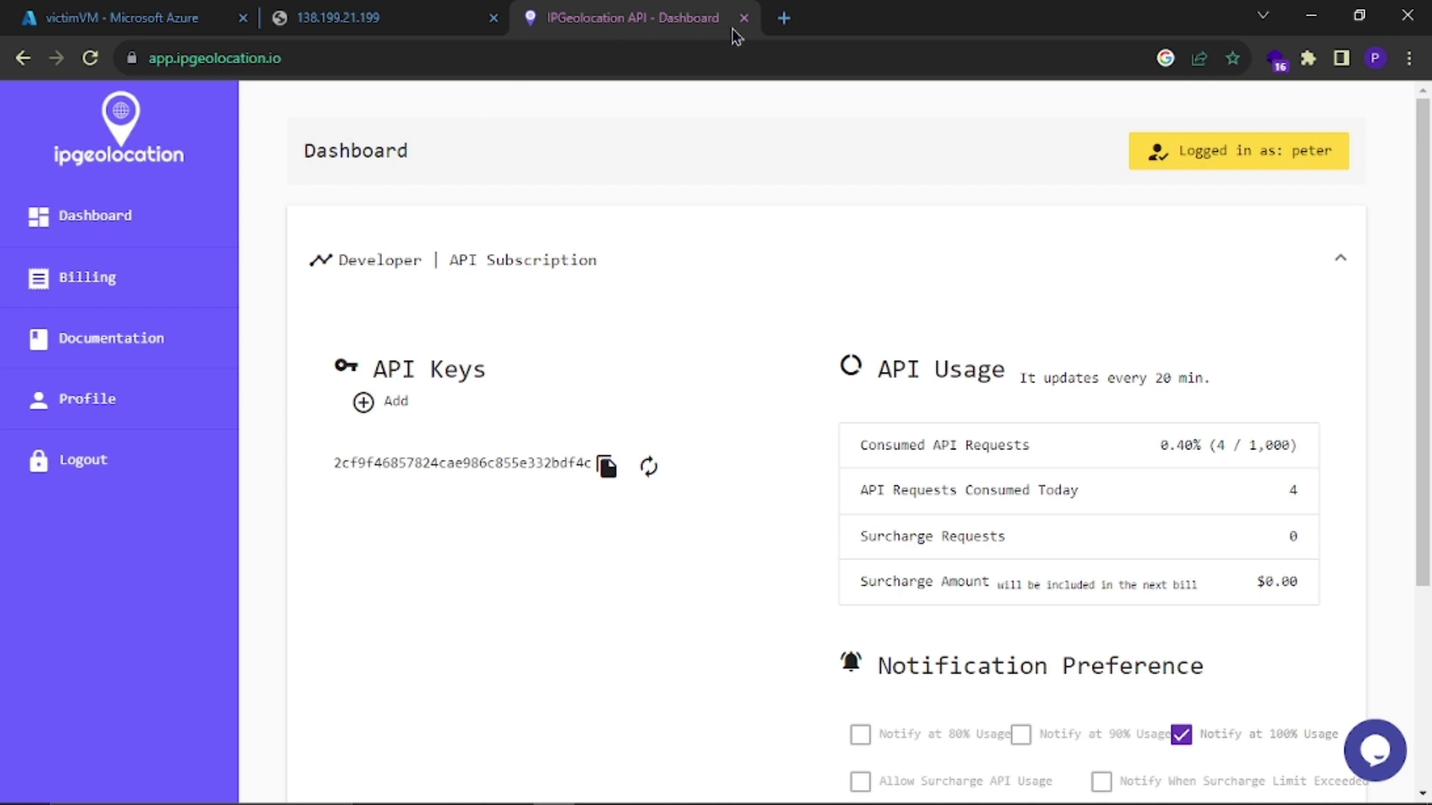
Step: Close the IP geolocation dashboard and IP address browser tabs
left_click(744, 17)
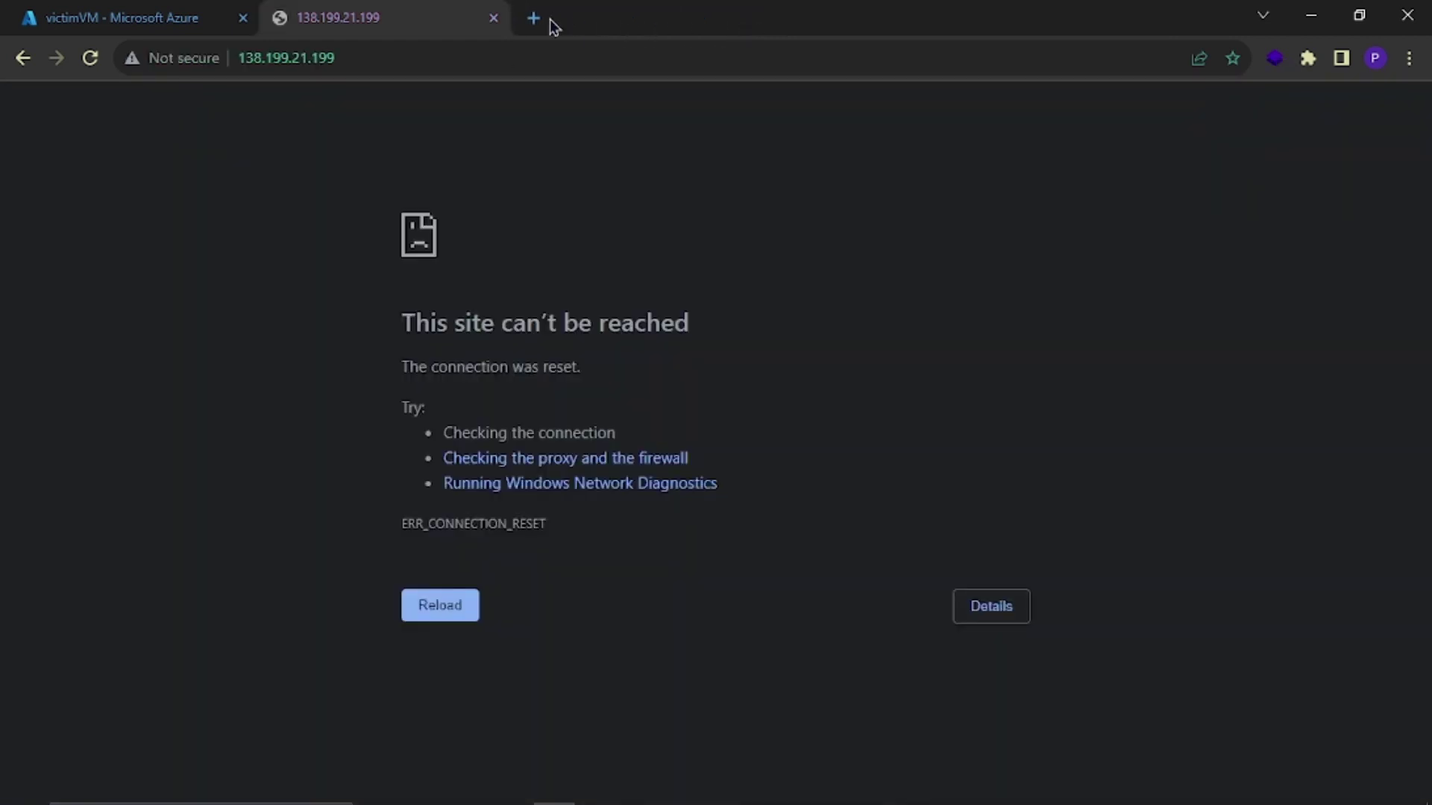
left_click(492, 19)
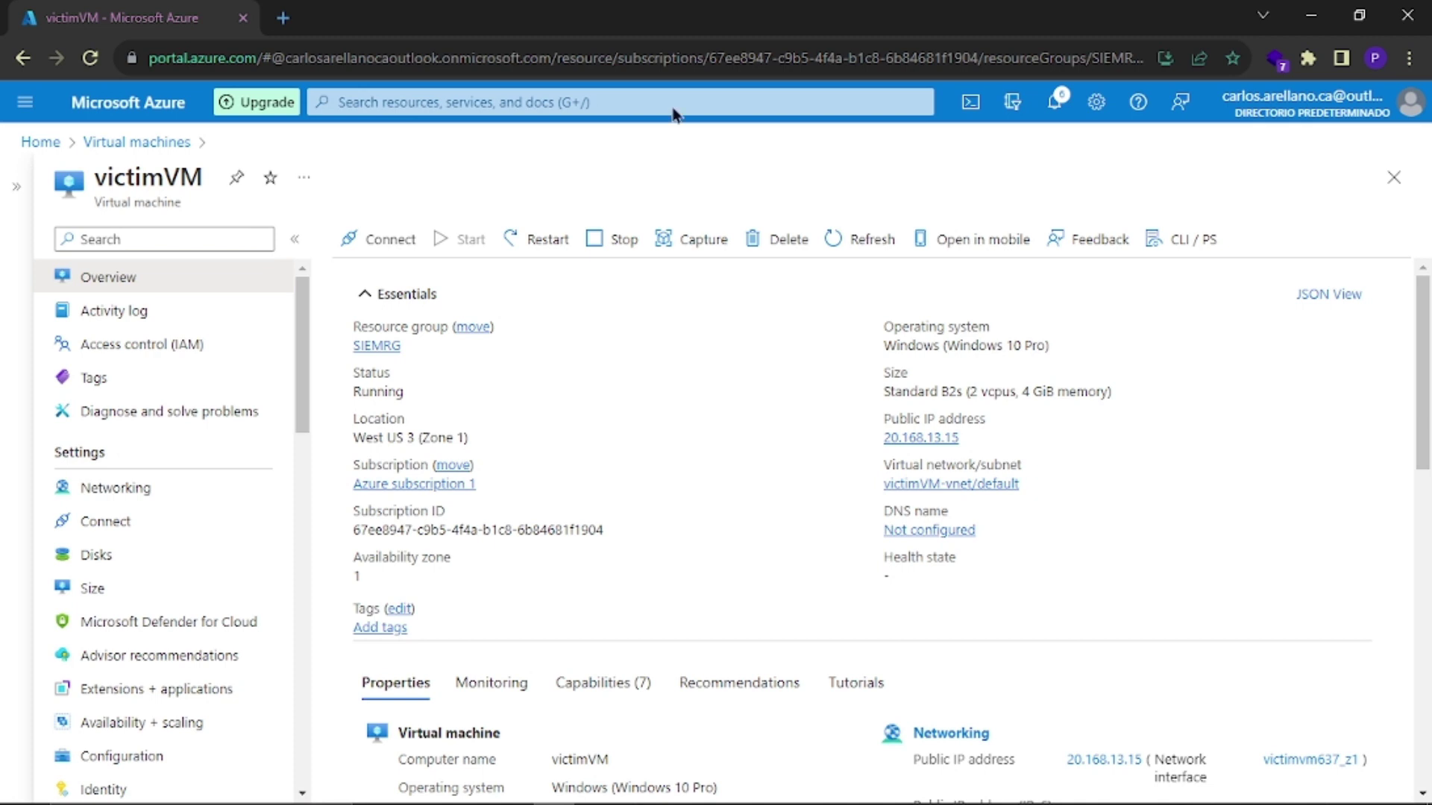
left_click(1053, 113)
left_click(1054, 114)
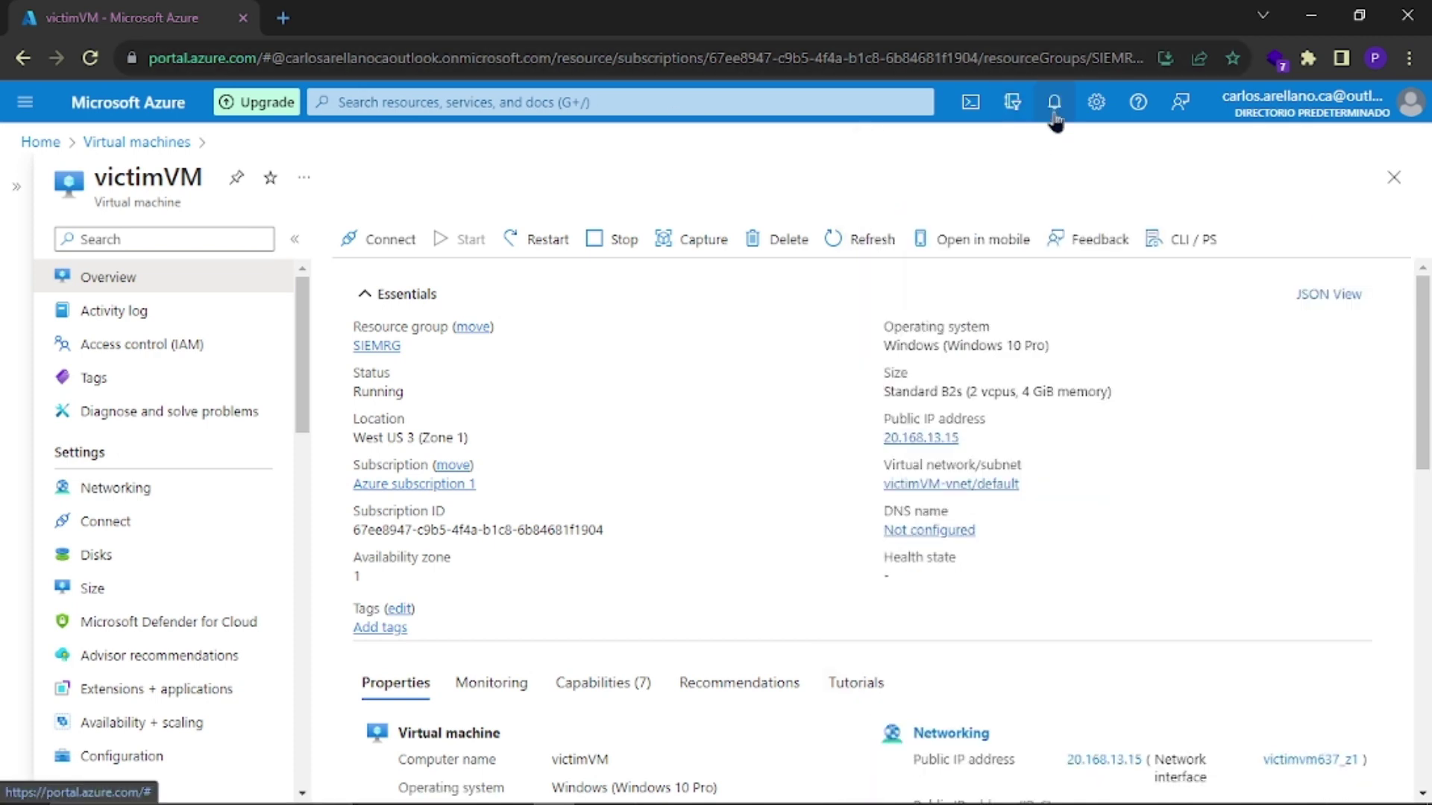
Step: Go Home > Log Analytics workspaces > vm-log and open its Tables under Settings
left_click(42, 144)
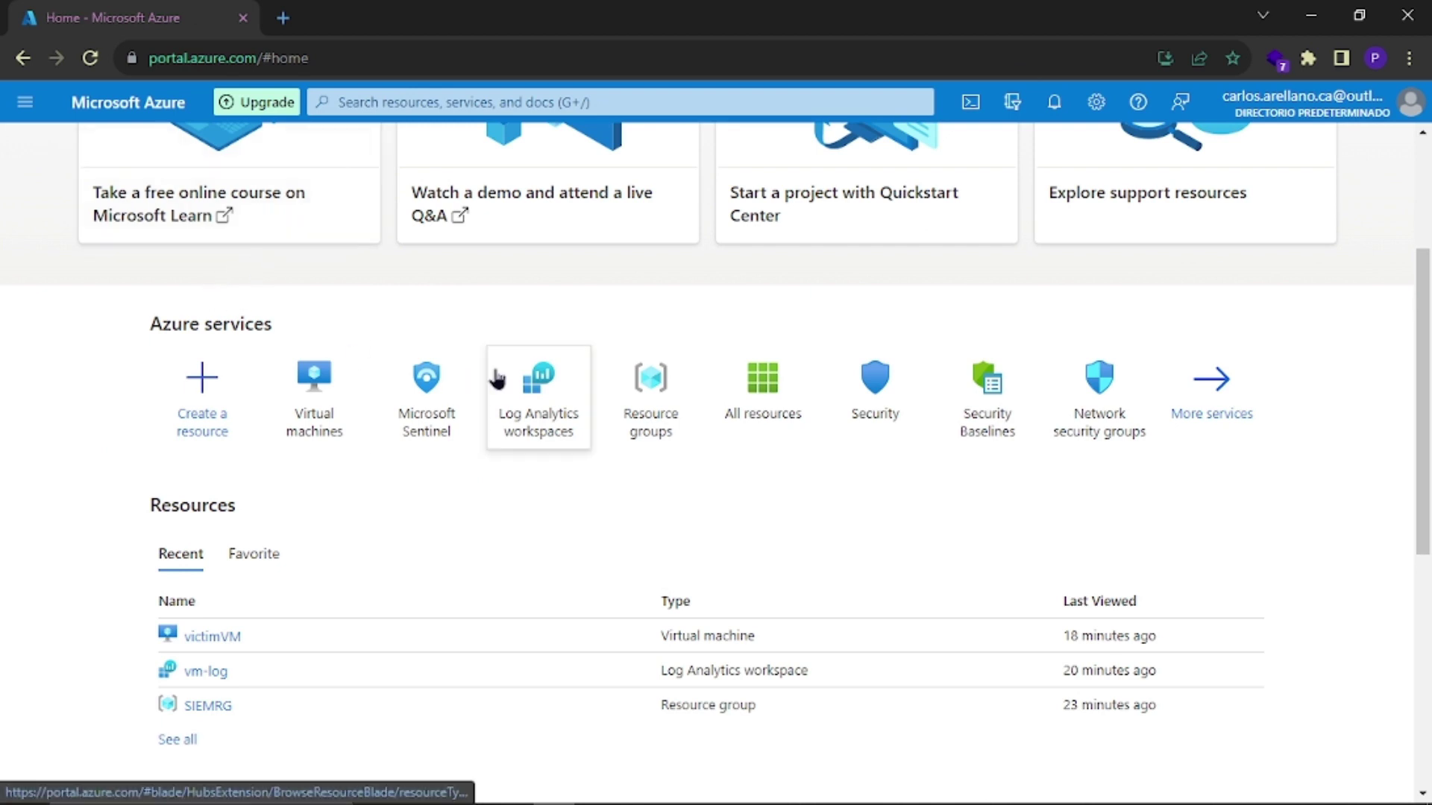
left_click(537, 407)
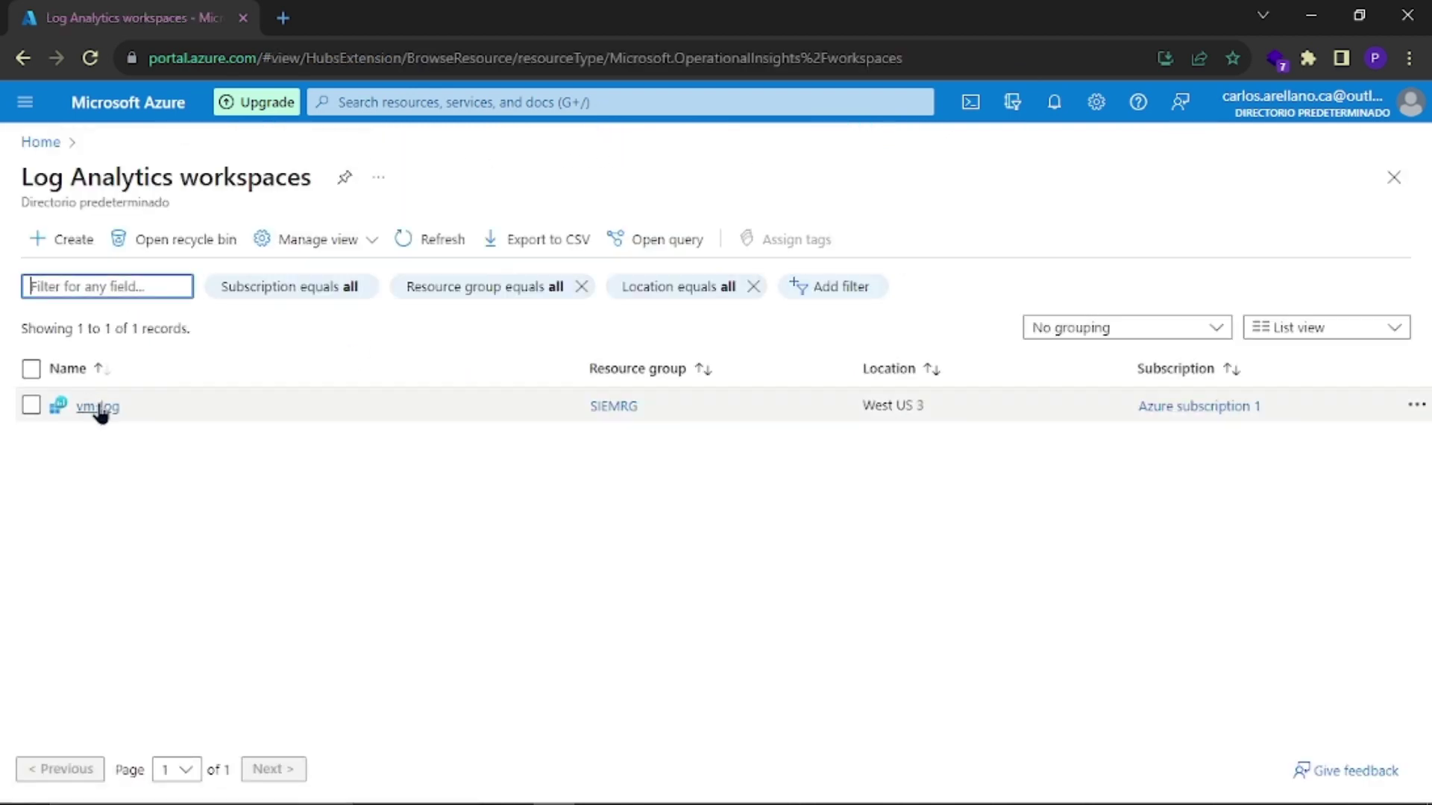
left_click(98, 407)
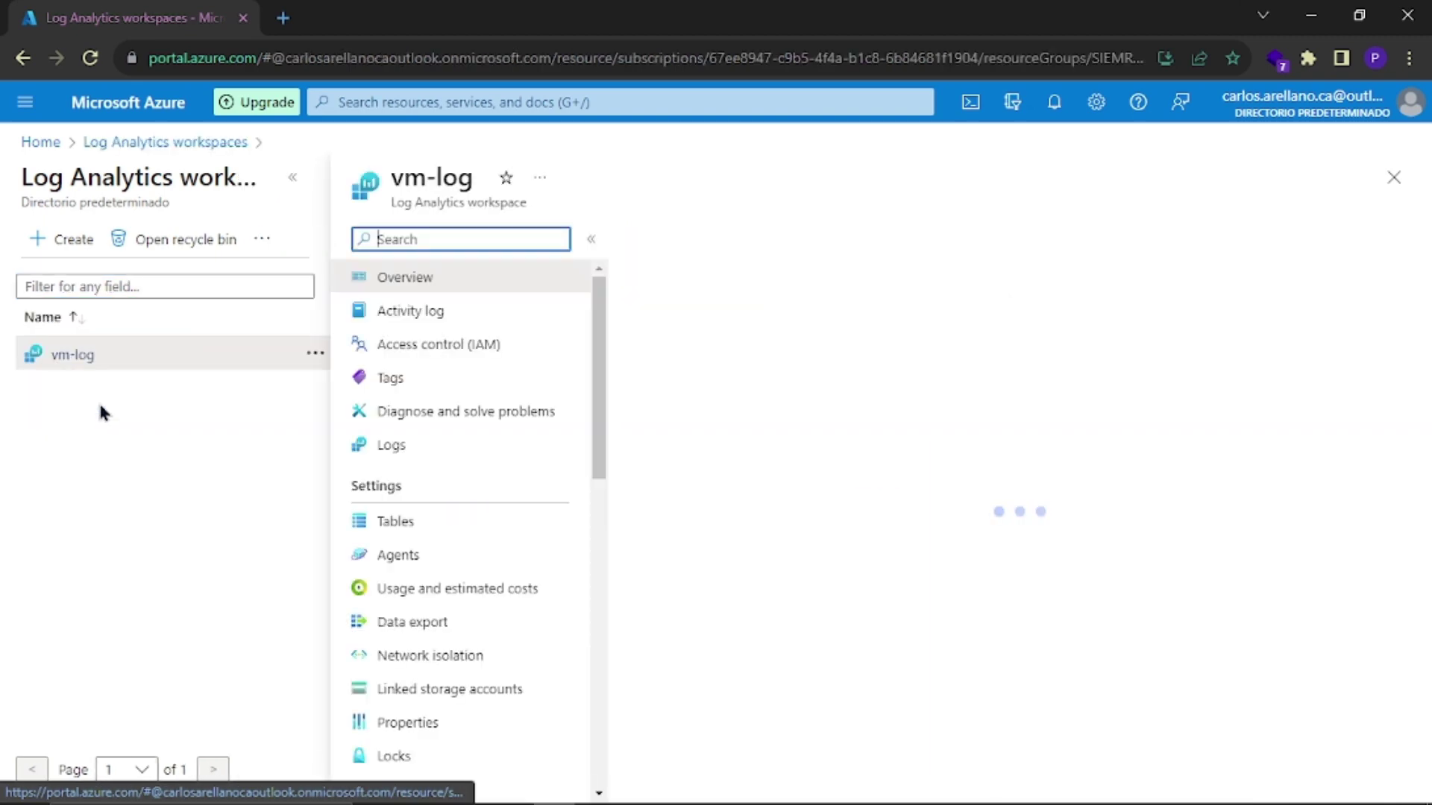
left_click(292, 177)
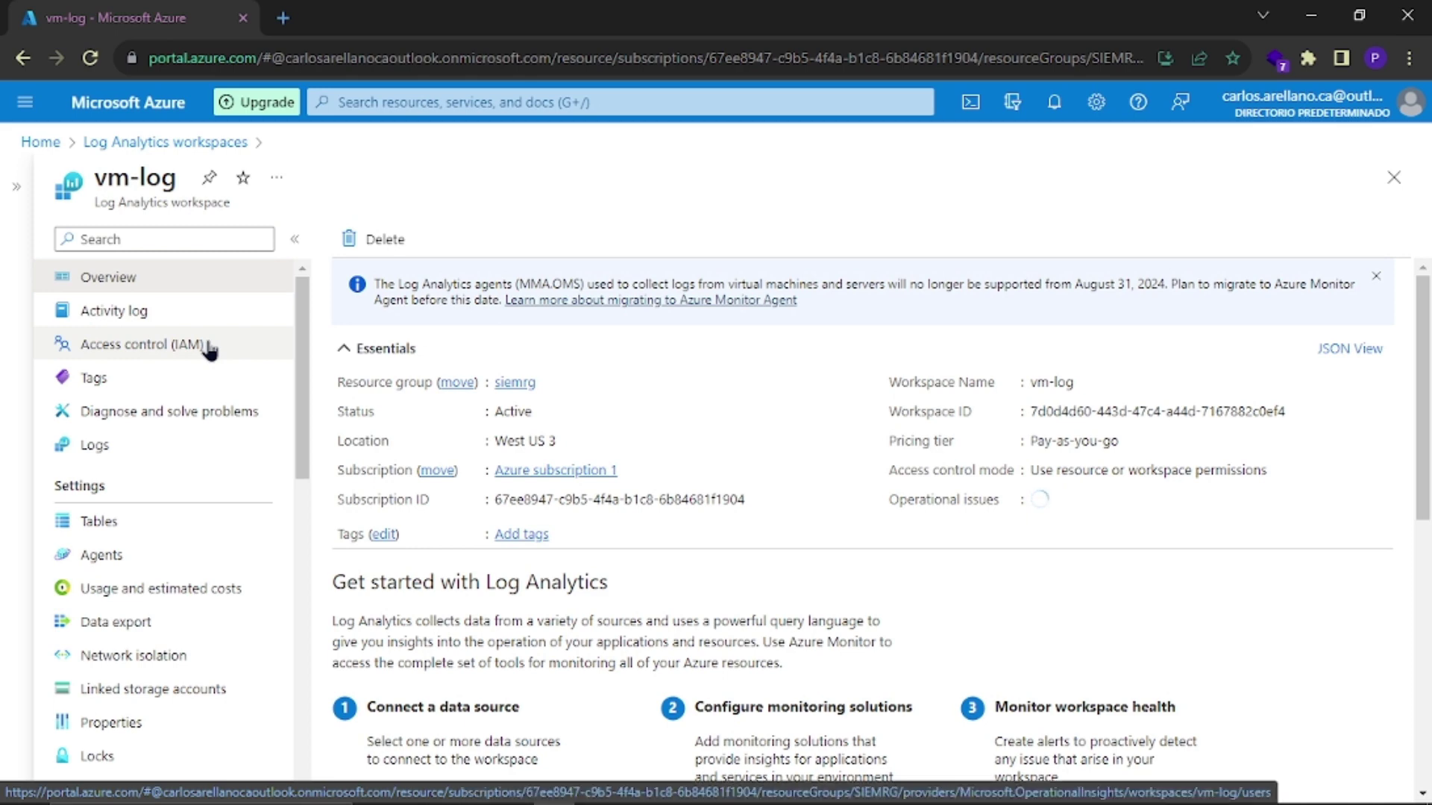
left_click(112, 524)
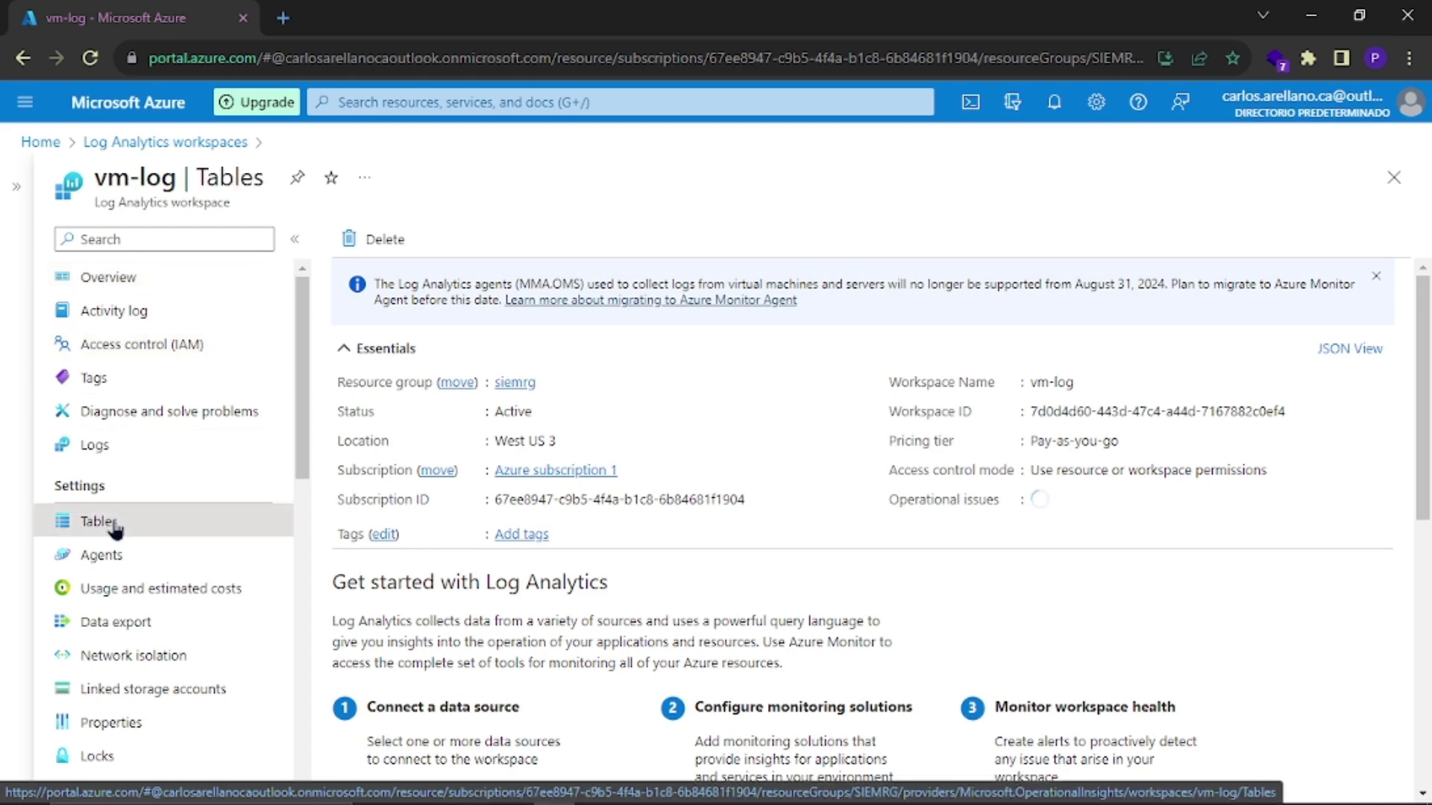
key("alt+Tab")
key("Right")
key("Right")
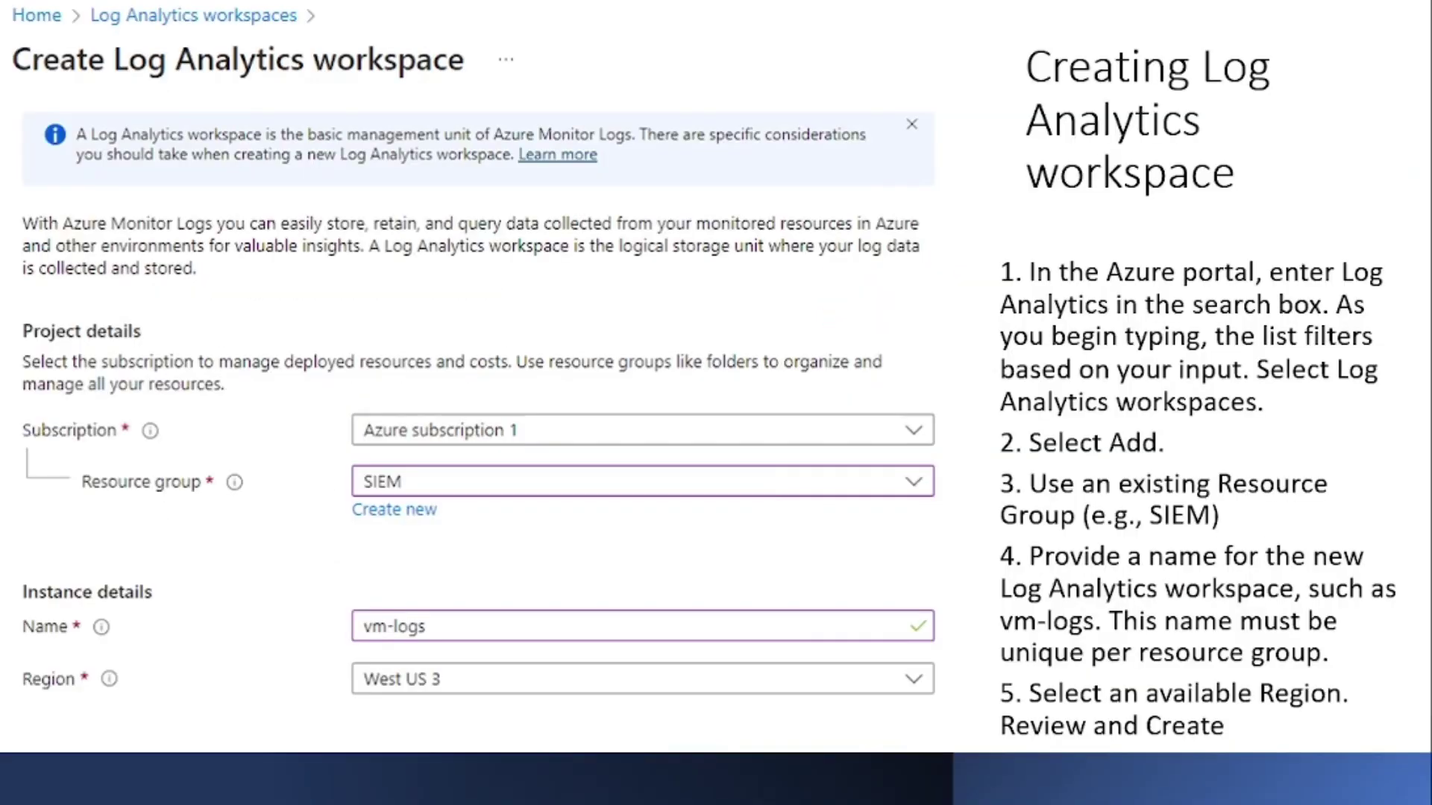
key("Left")
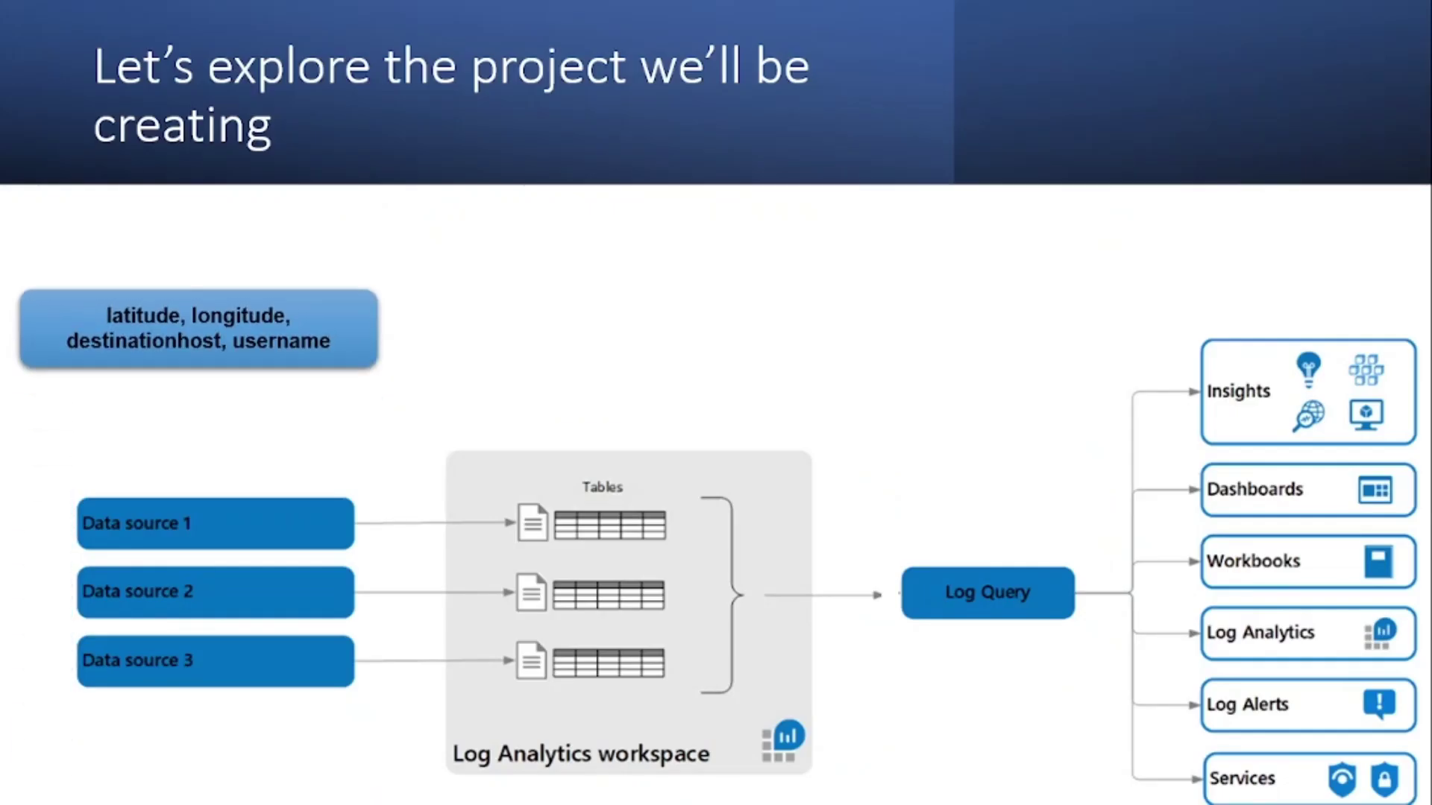
key("Right")
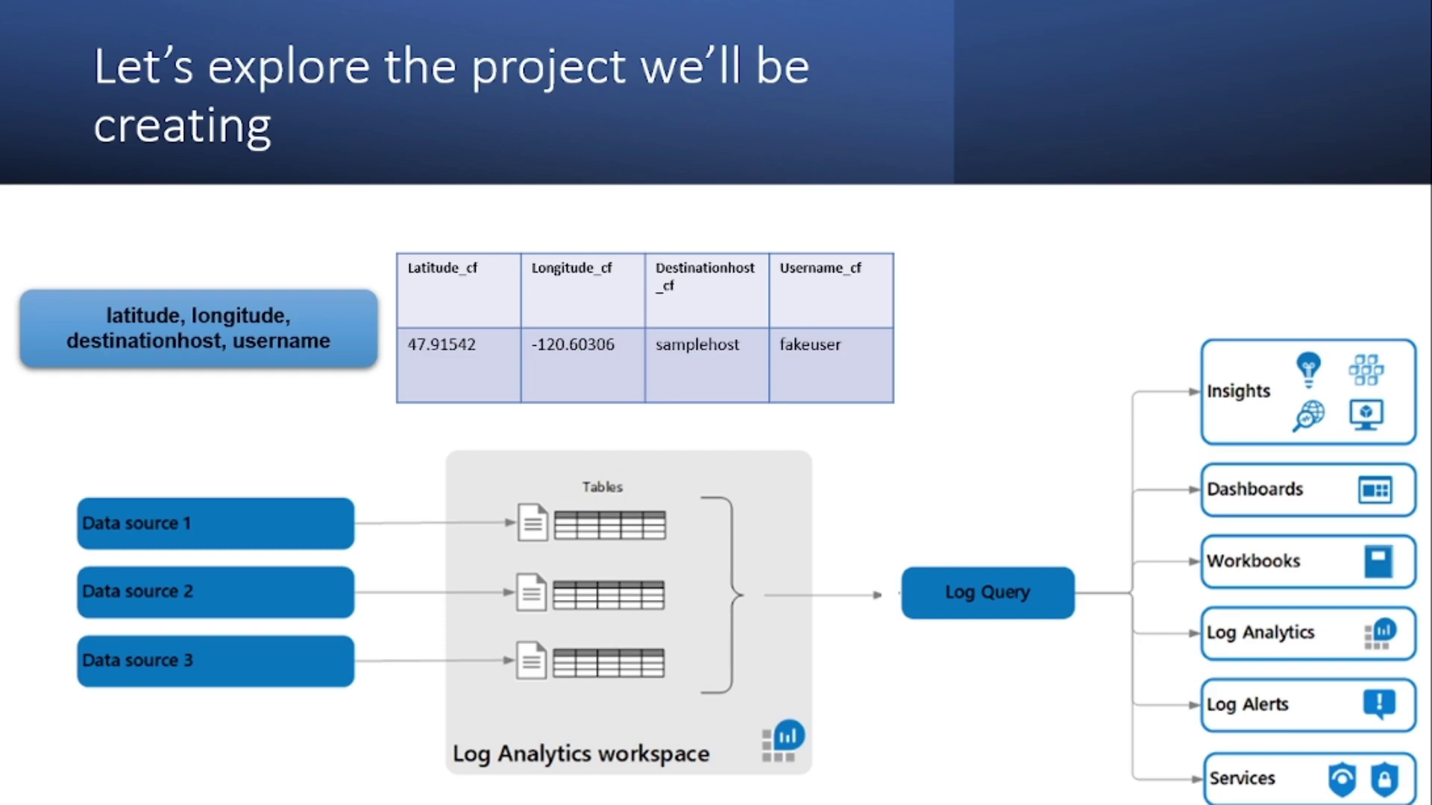
key("Right")
key("Right")
key("Right")
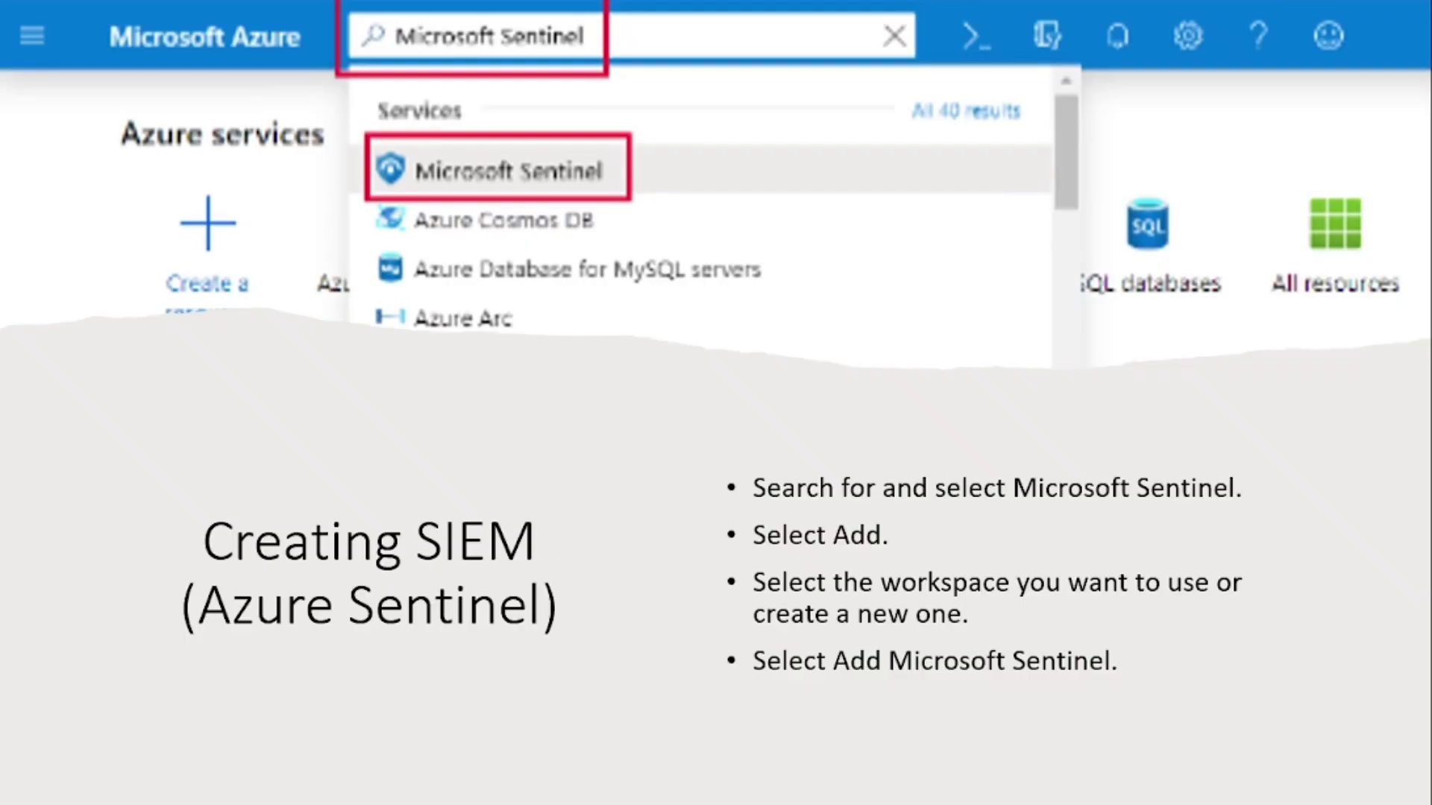
key("Right")
key("Right")
key("Right")
key("Left")
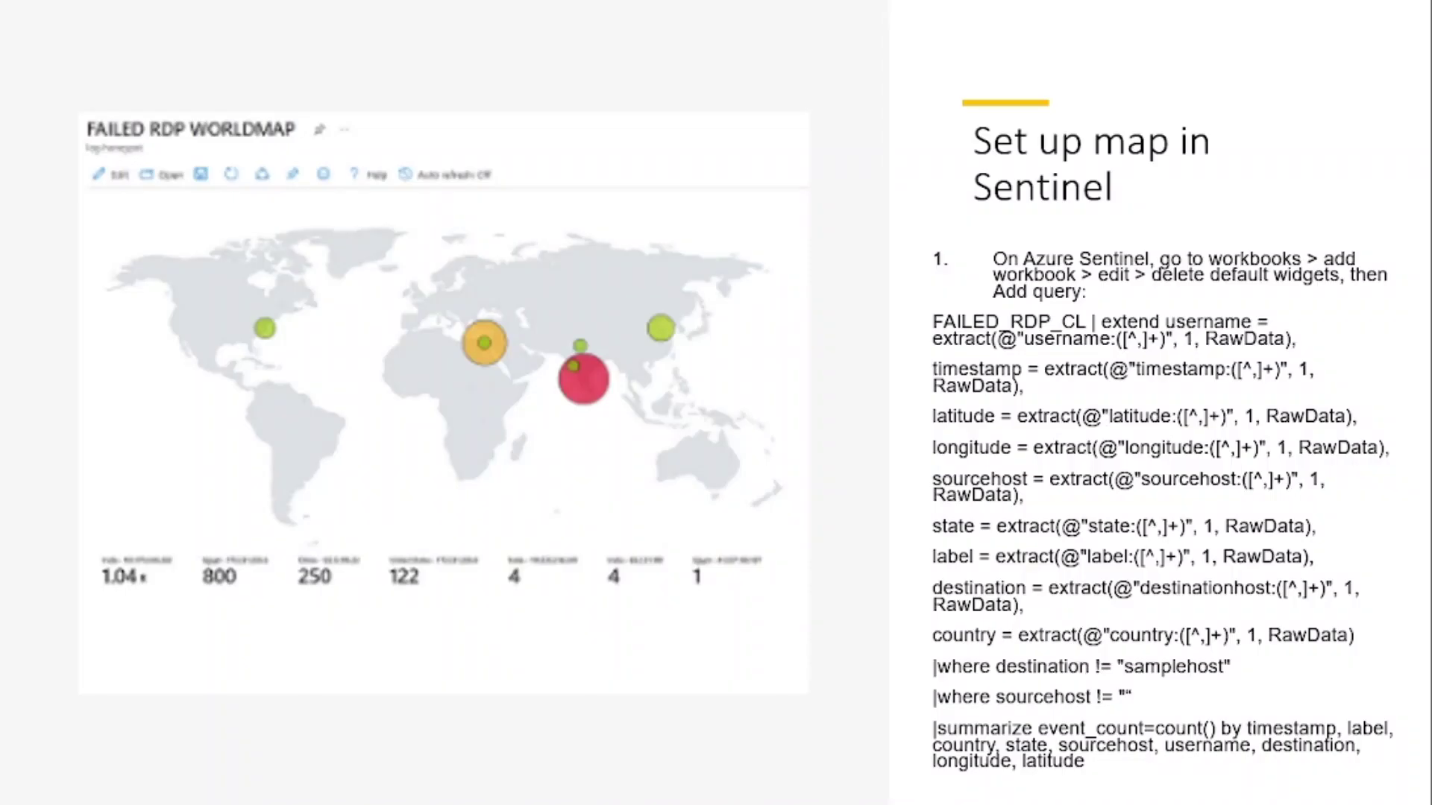
key("Left")
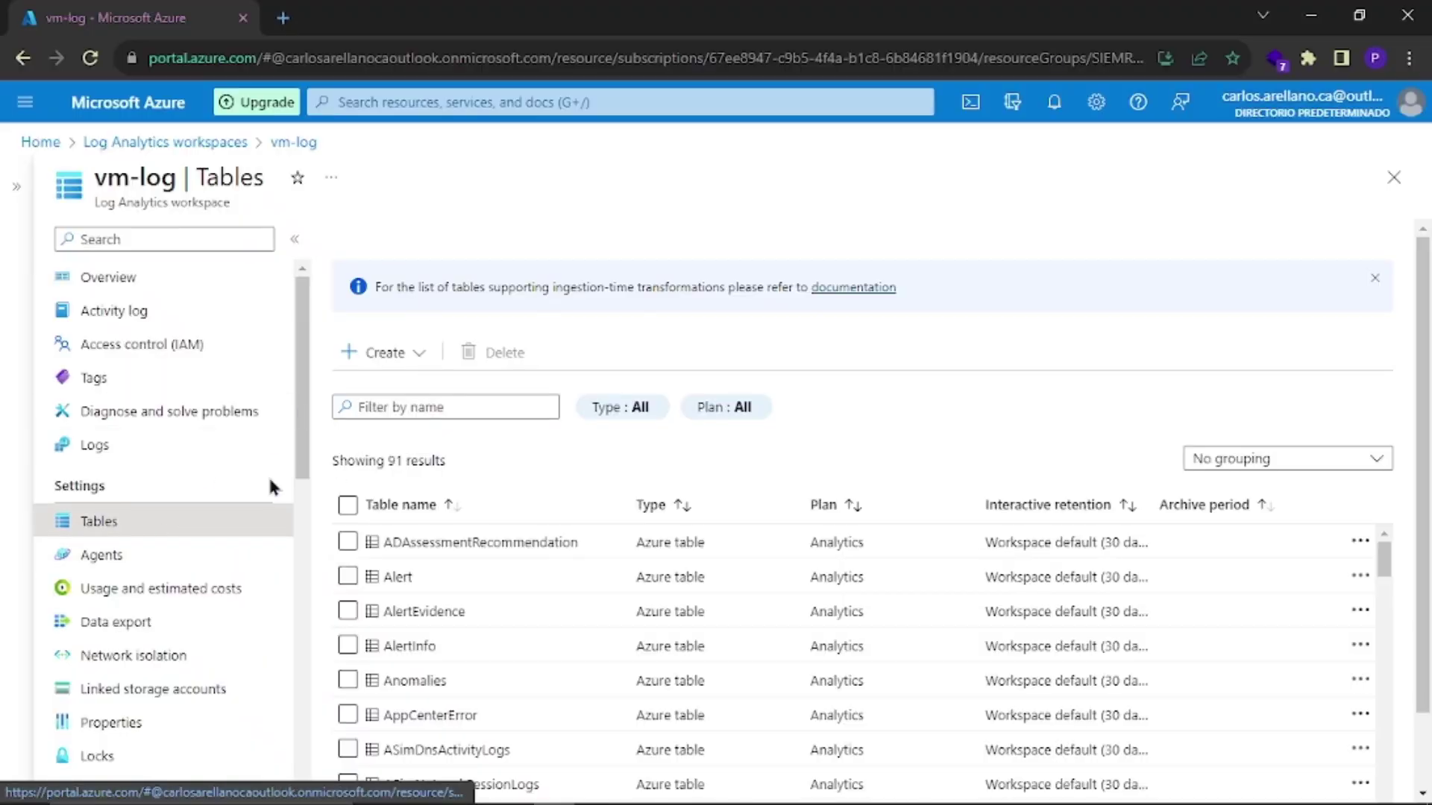
Step: On vm-log Tables, choose Create > New custom log (MMA-based)
left_click(409, 356)
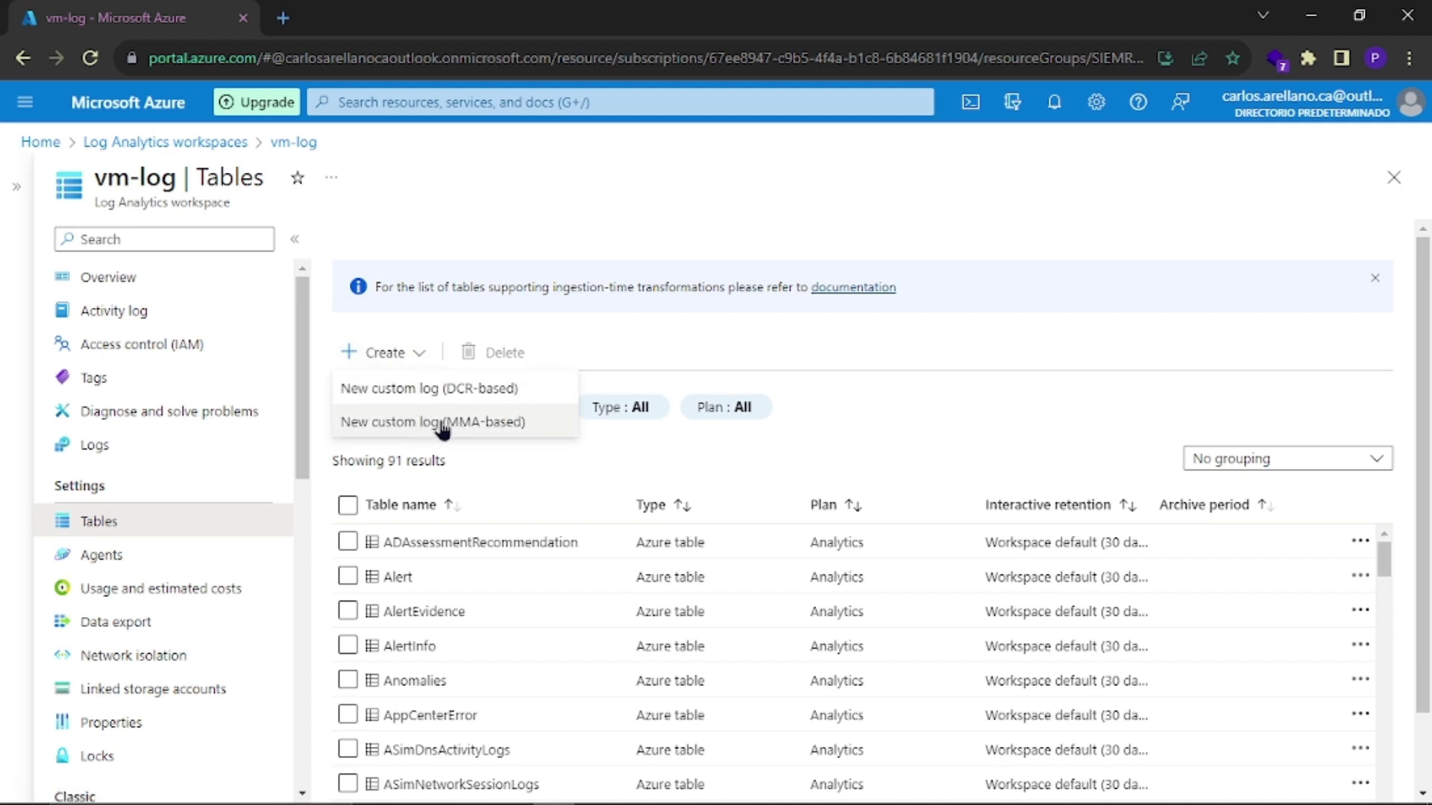
left_click(480, 425)
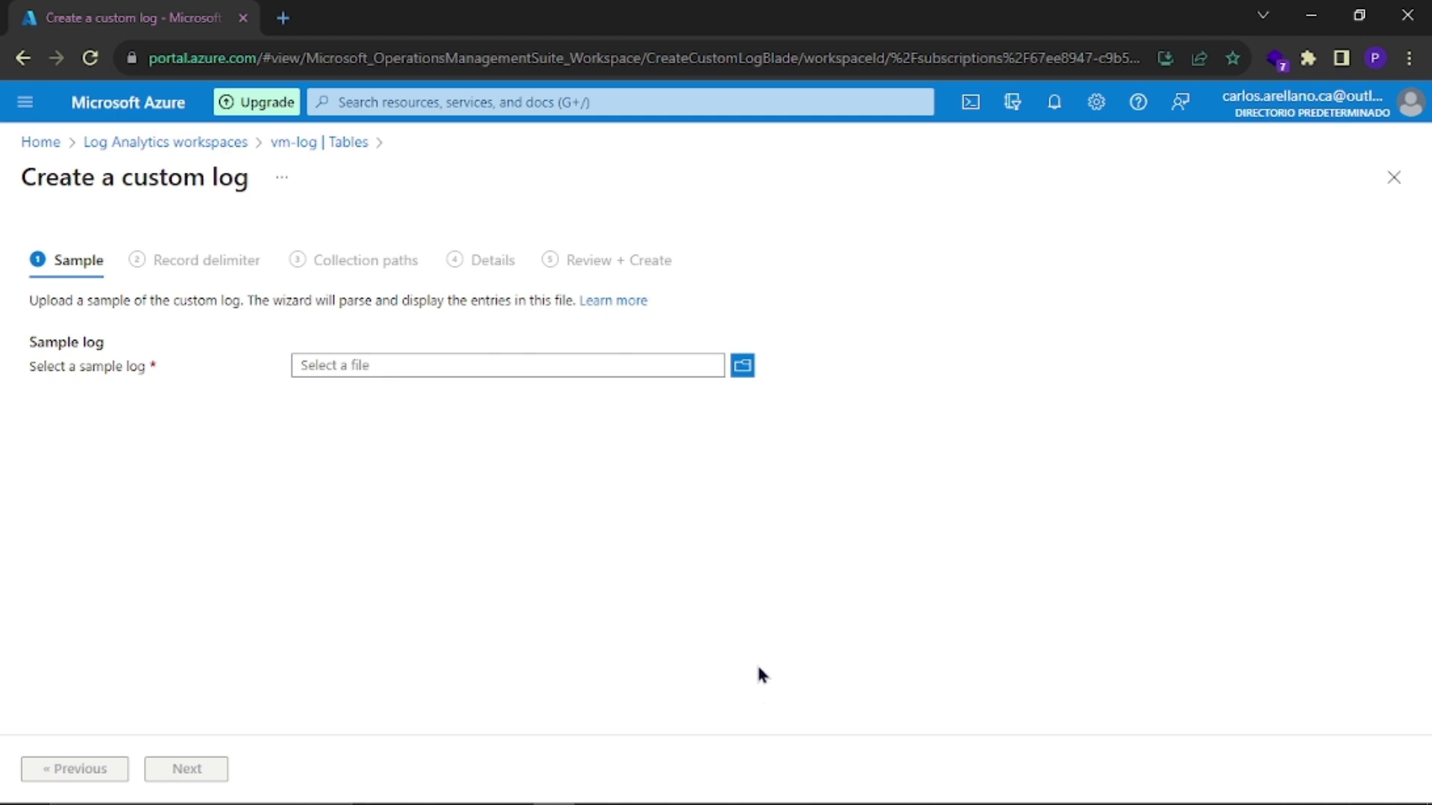
mouse_move(804, 803)
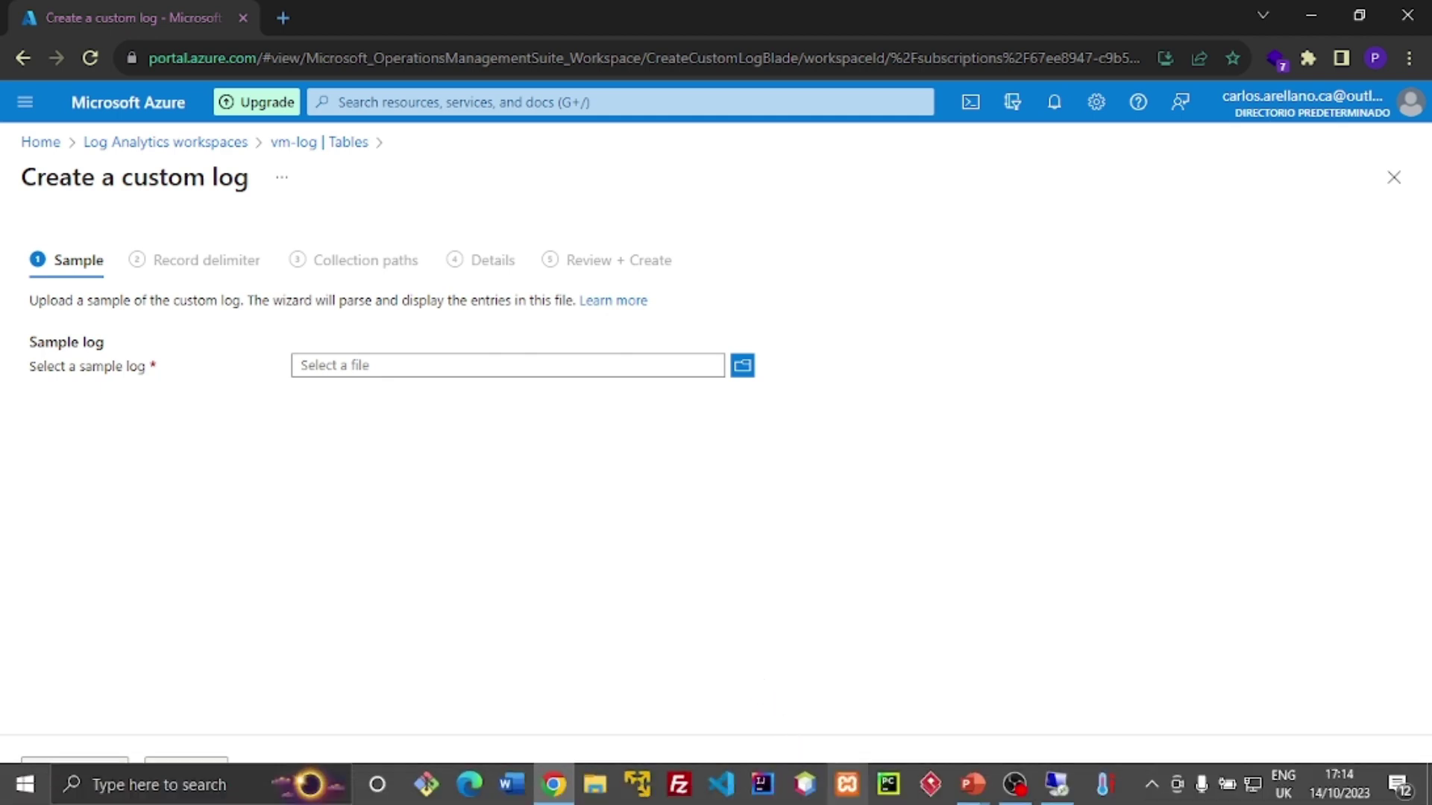
Step: In the remote session, save the PowerShell script as Log_Export.ps1
left_click(1044, 799)
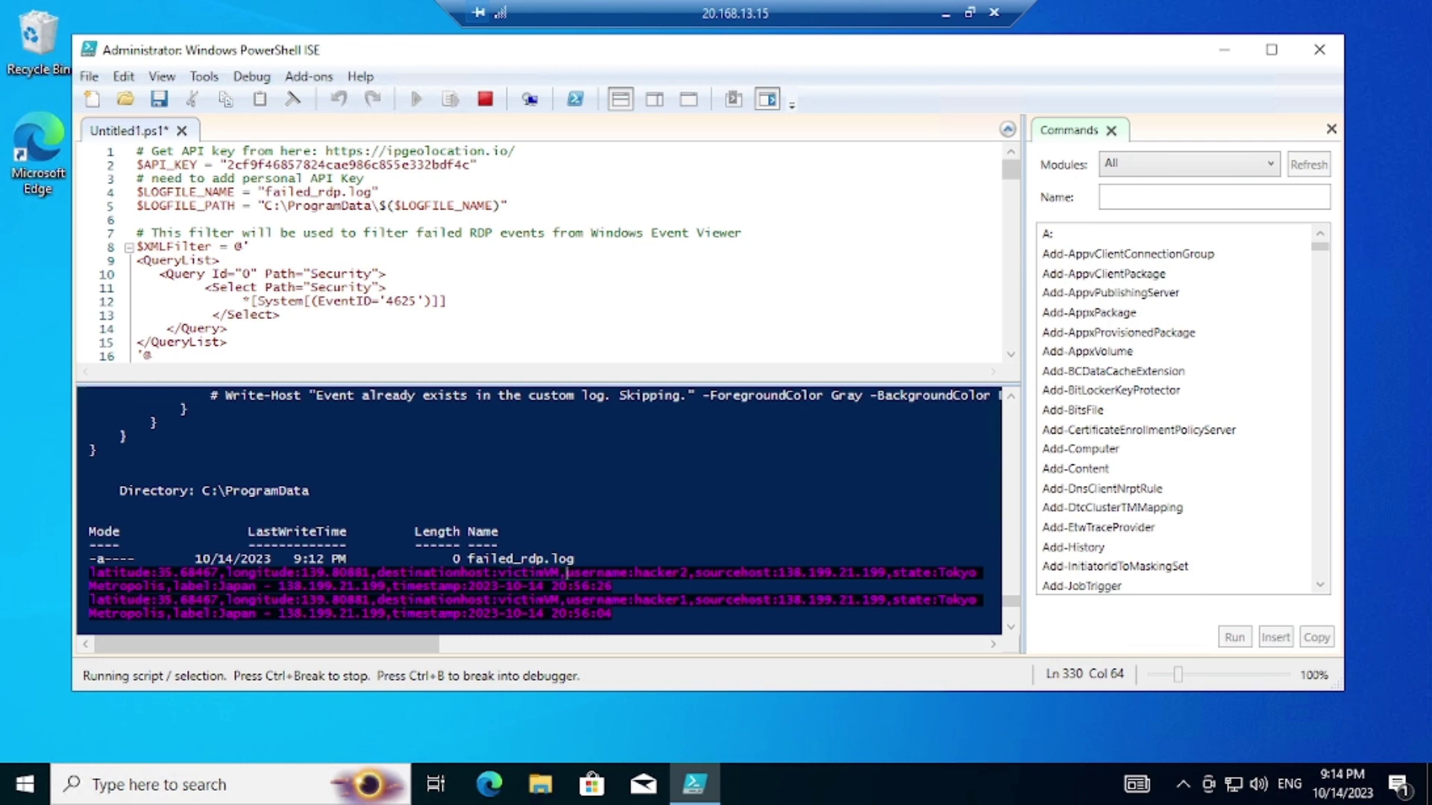
key("ctrl+s")
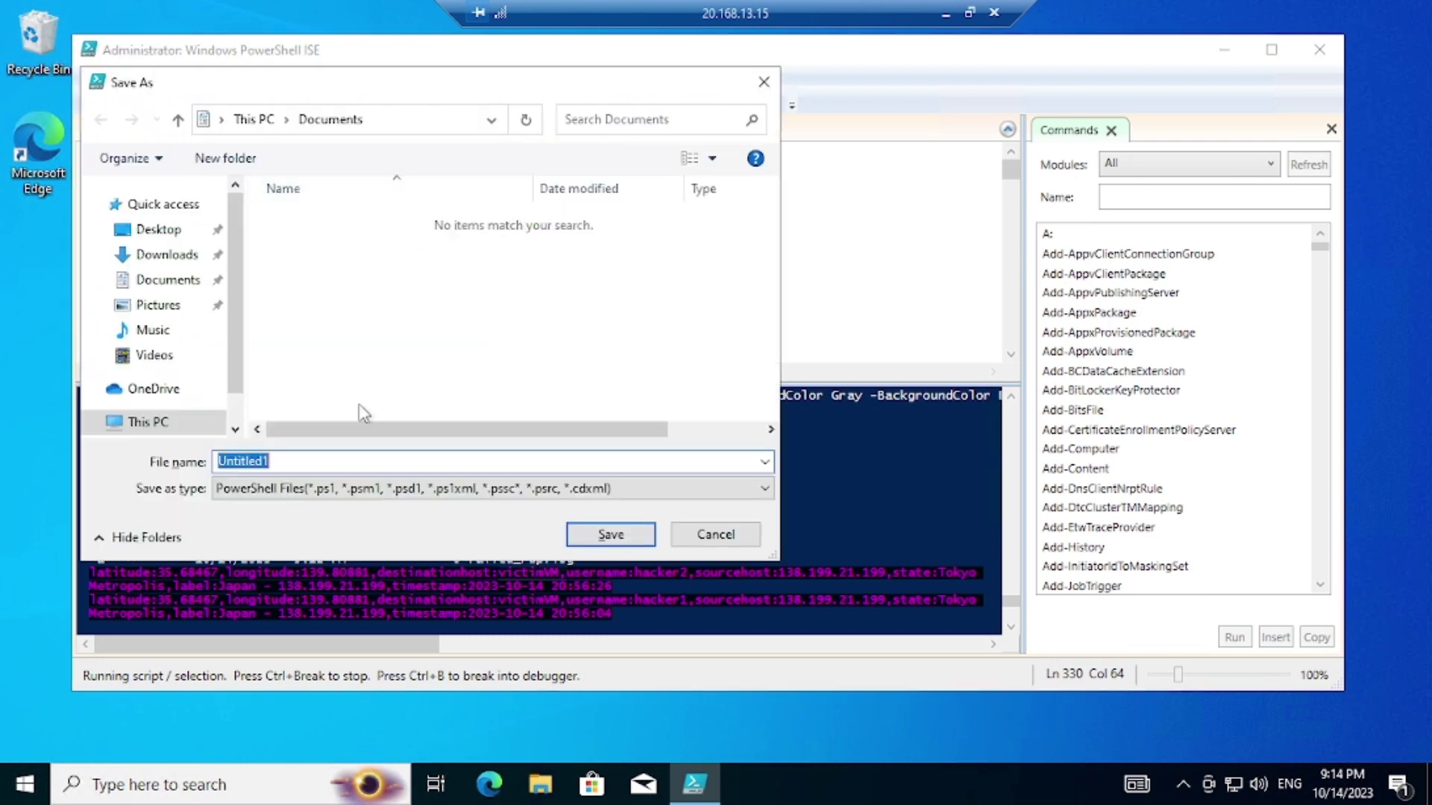
type("Lo")
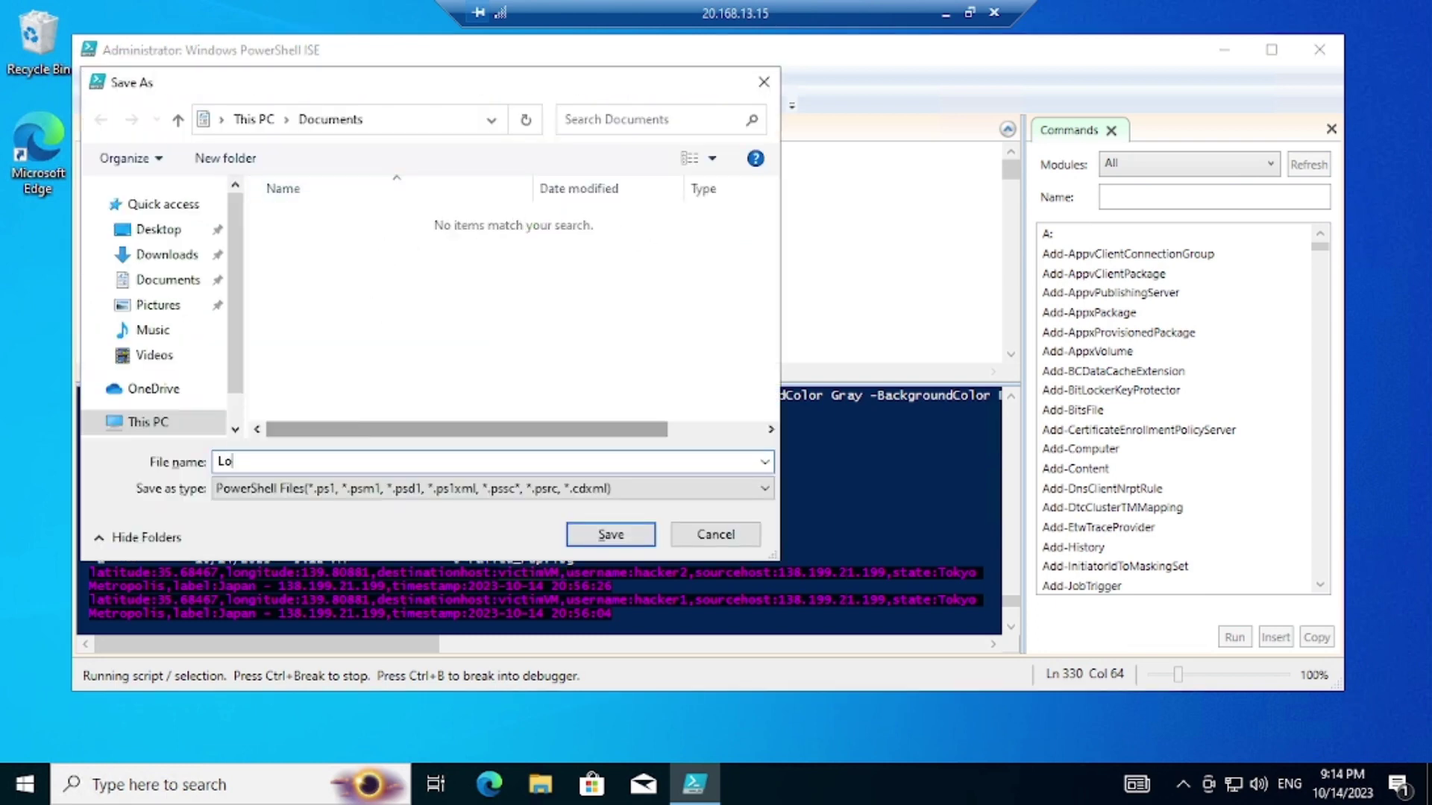
type("g_Export")
key("Return")
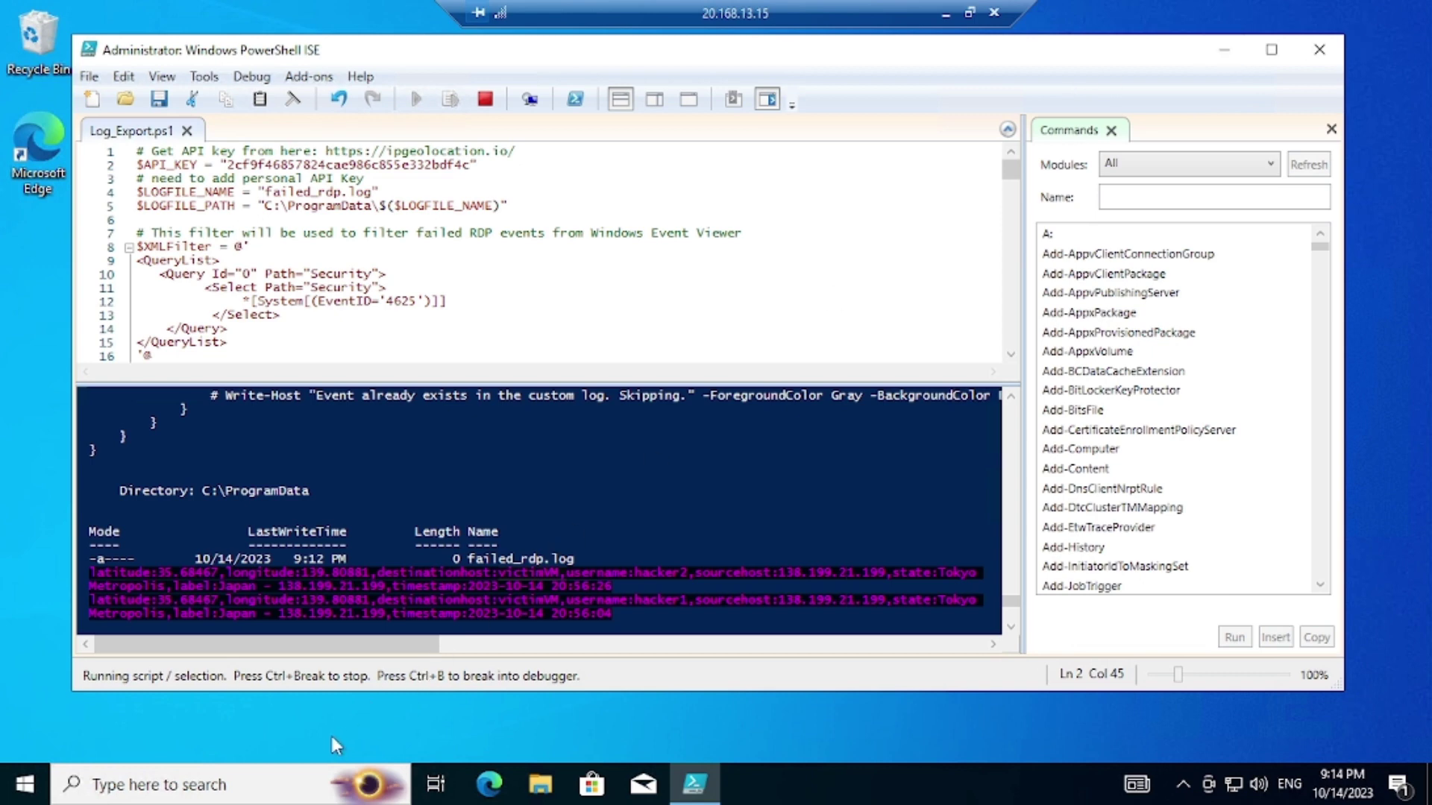
Step: Open failed_rdp from C:\ProgramData, select and copy all its lines, then close Notepad and Explorer
key("super+r")
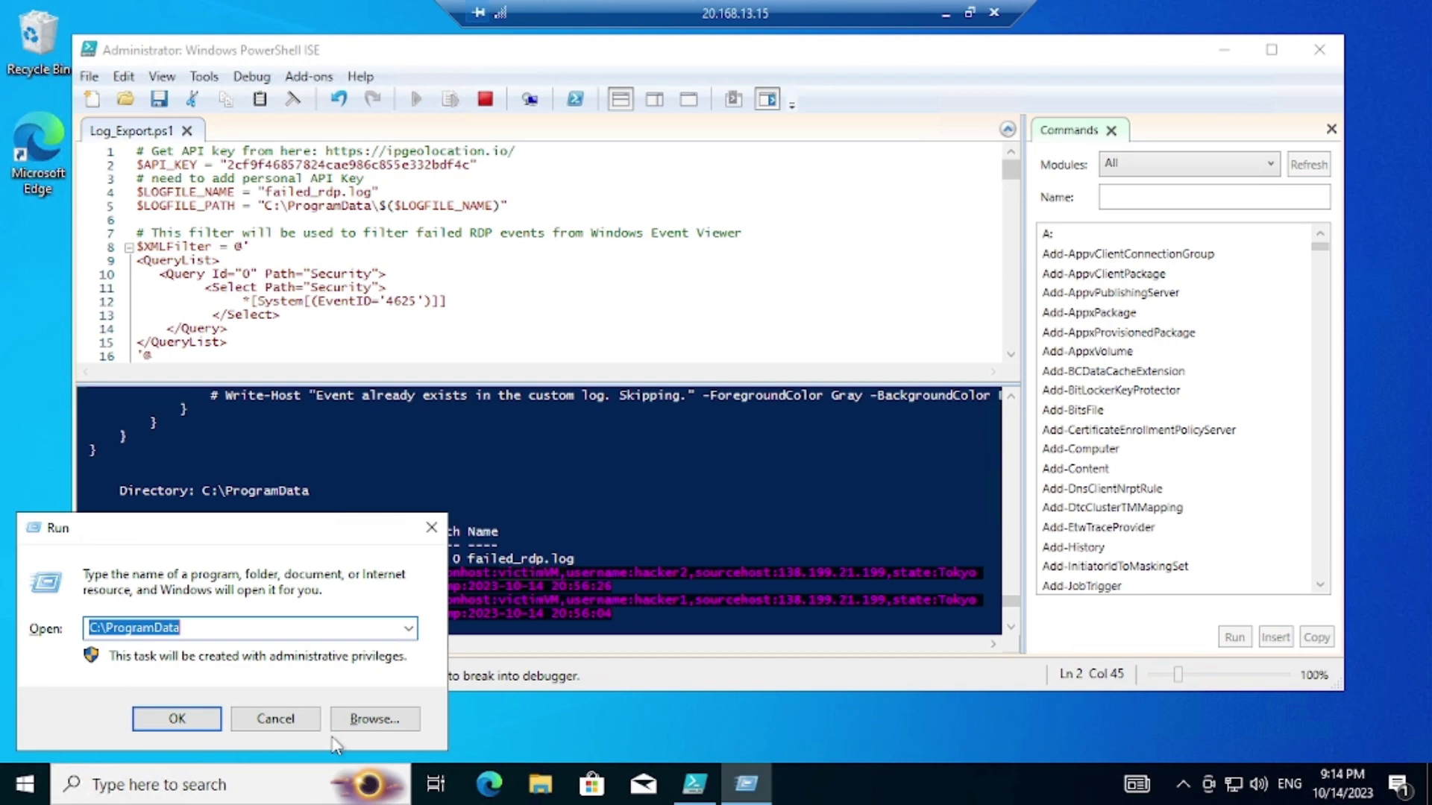
key("Return")
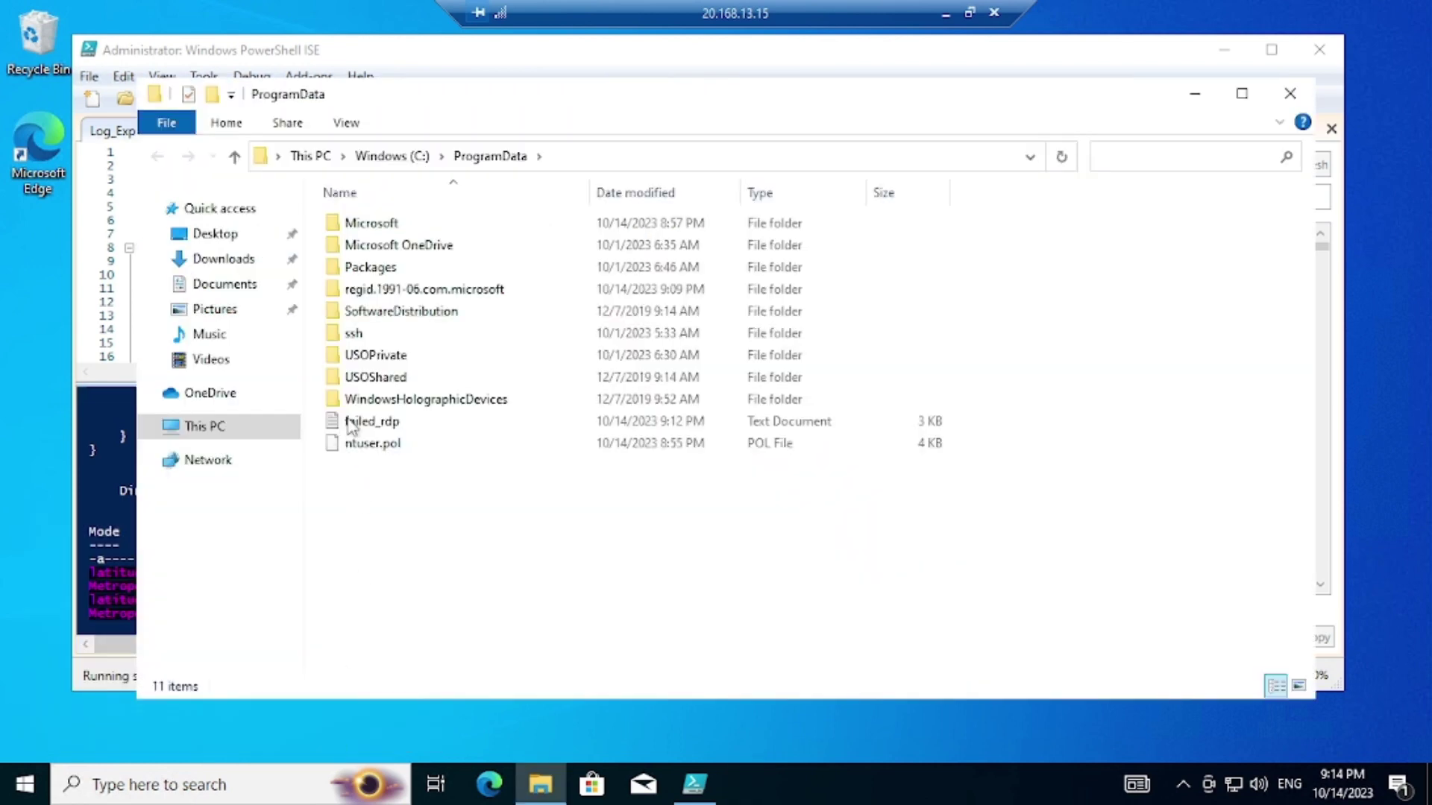
double_click(370, 422)
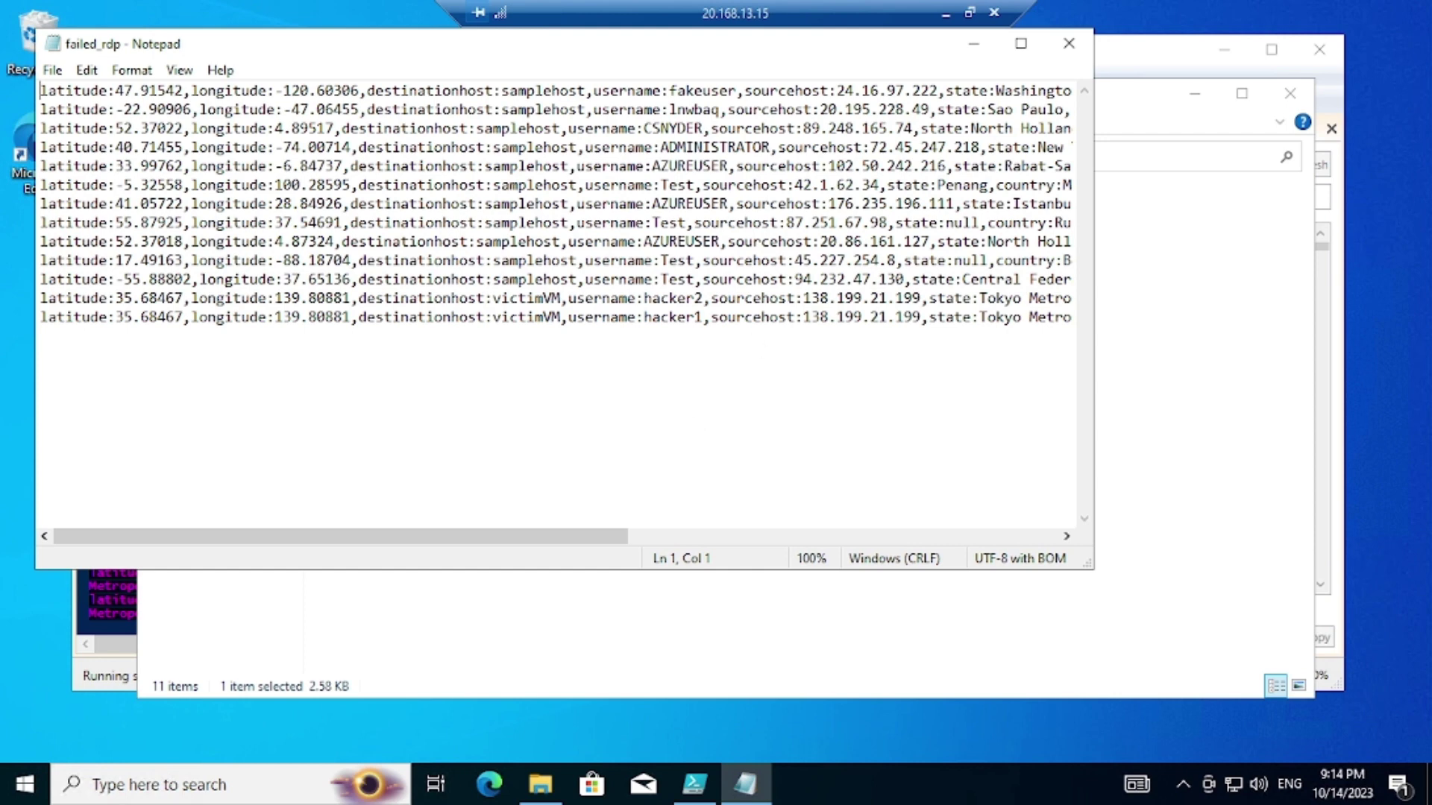
left_click(41, 336)
key("ctrl+a")
key("ctrl+c")
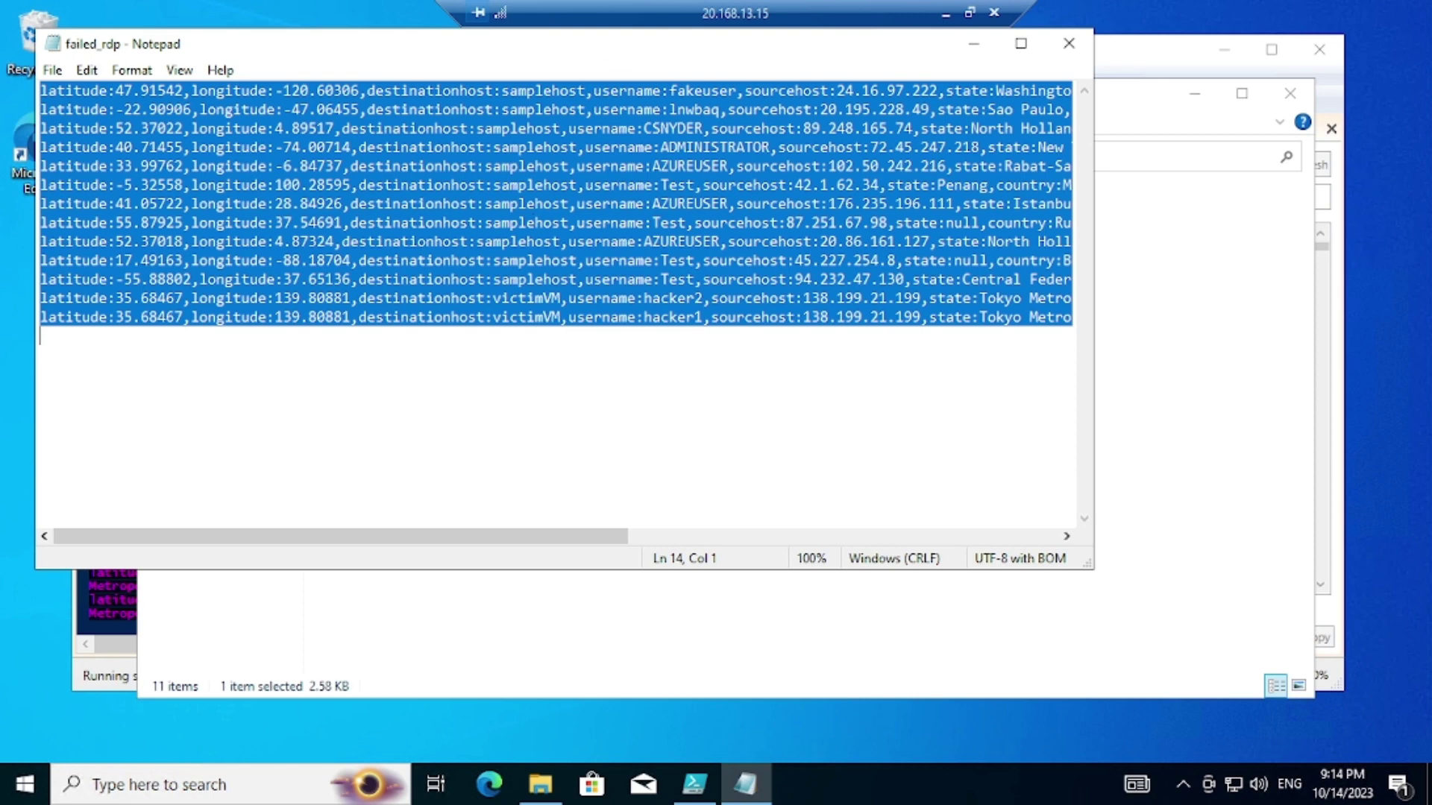
left_click(1068, 43)
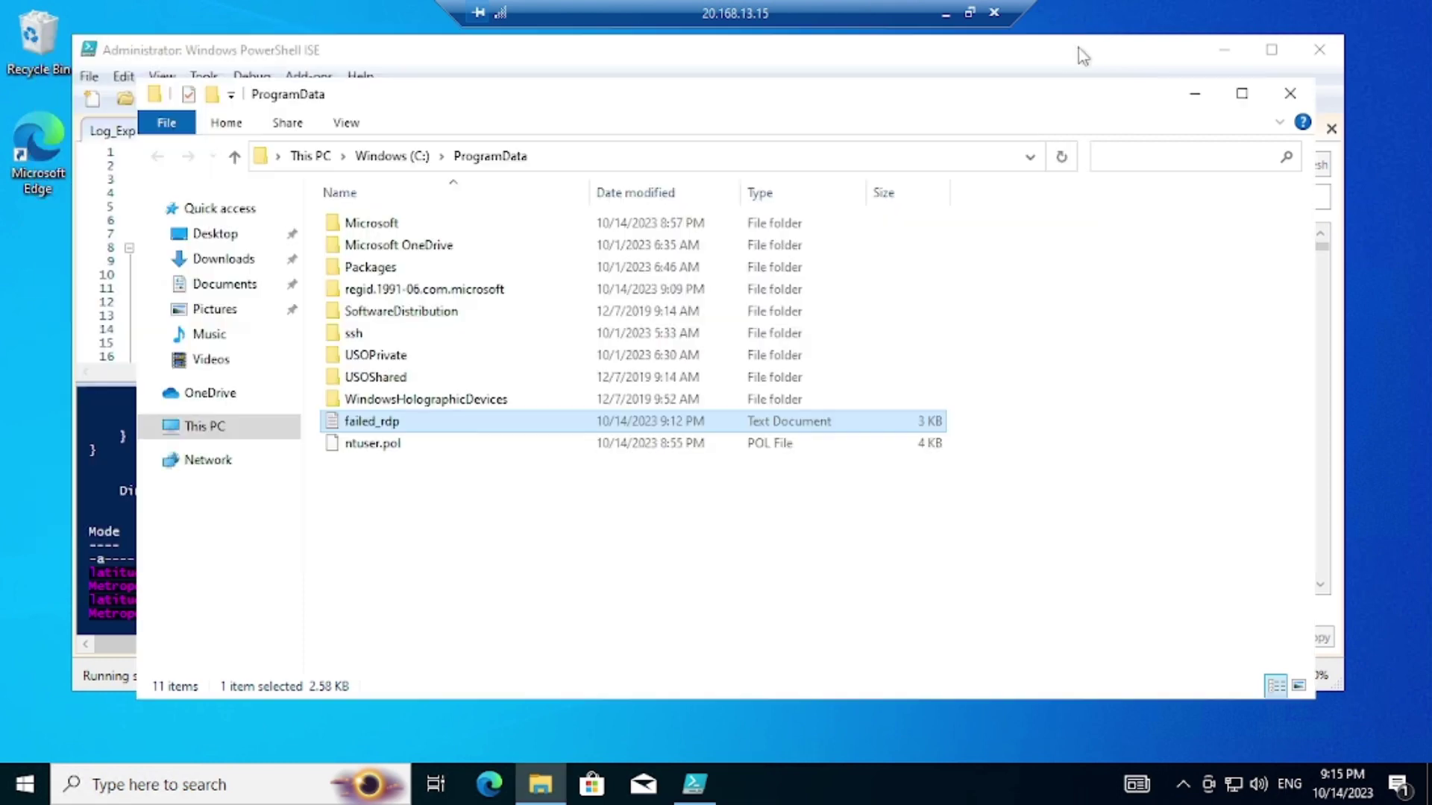
left_click(1290, 93)
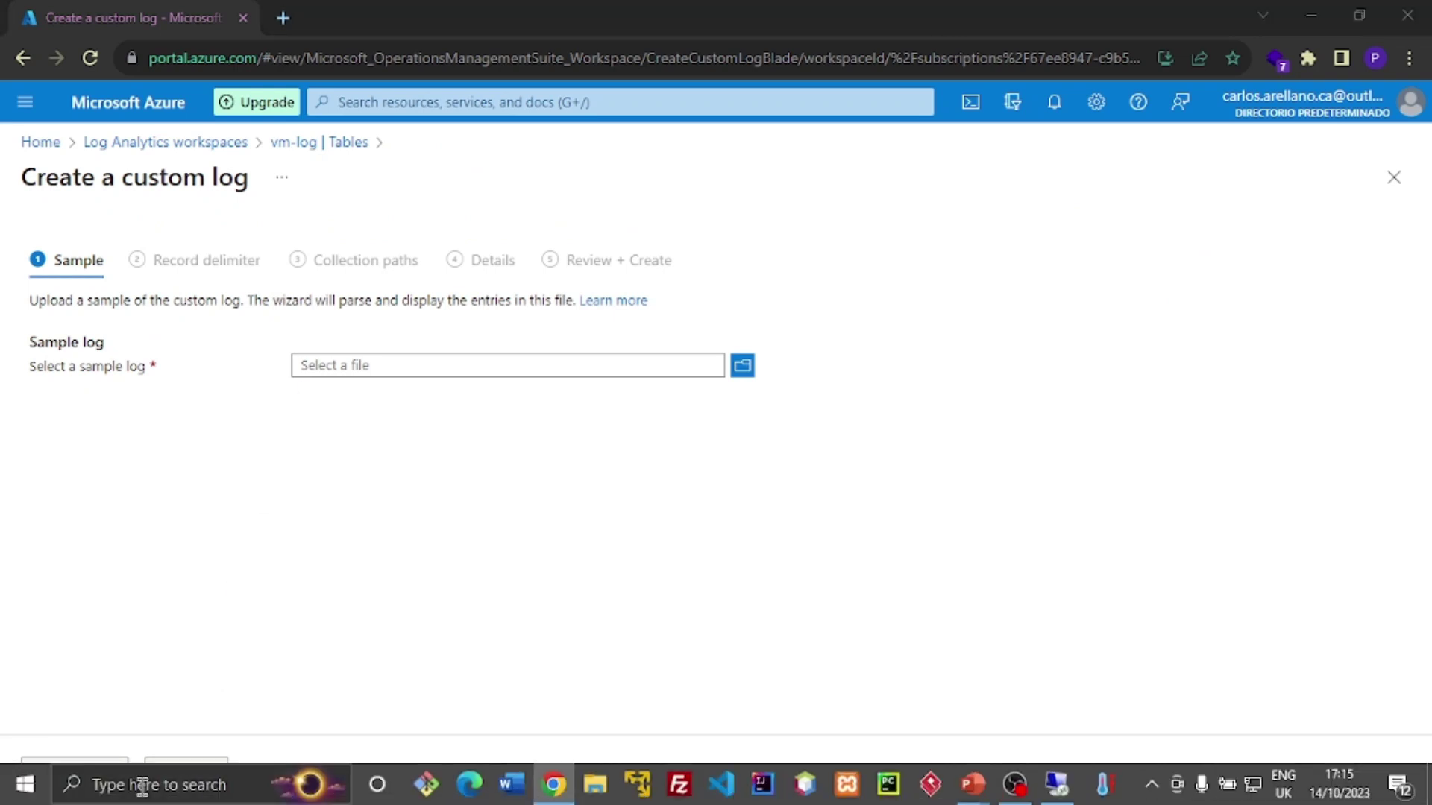
Step: Launch Notepad locally and paste in the copied log lines
left_click(144, 786)
type("tep")
key("BackSpace")
key("BackSpace")
key("BackSpace")
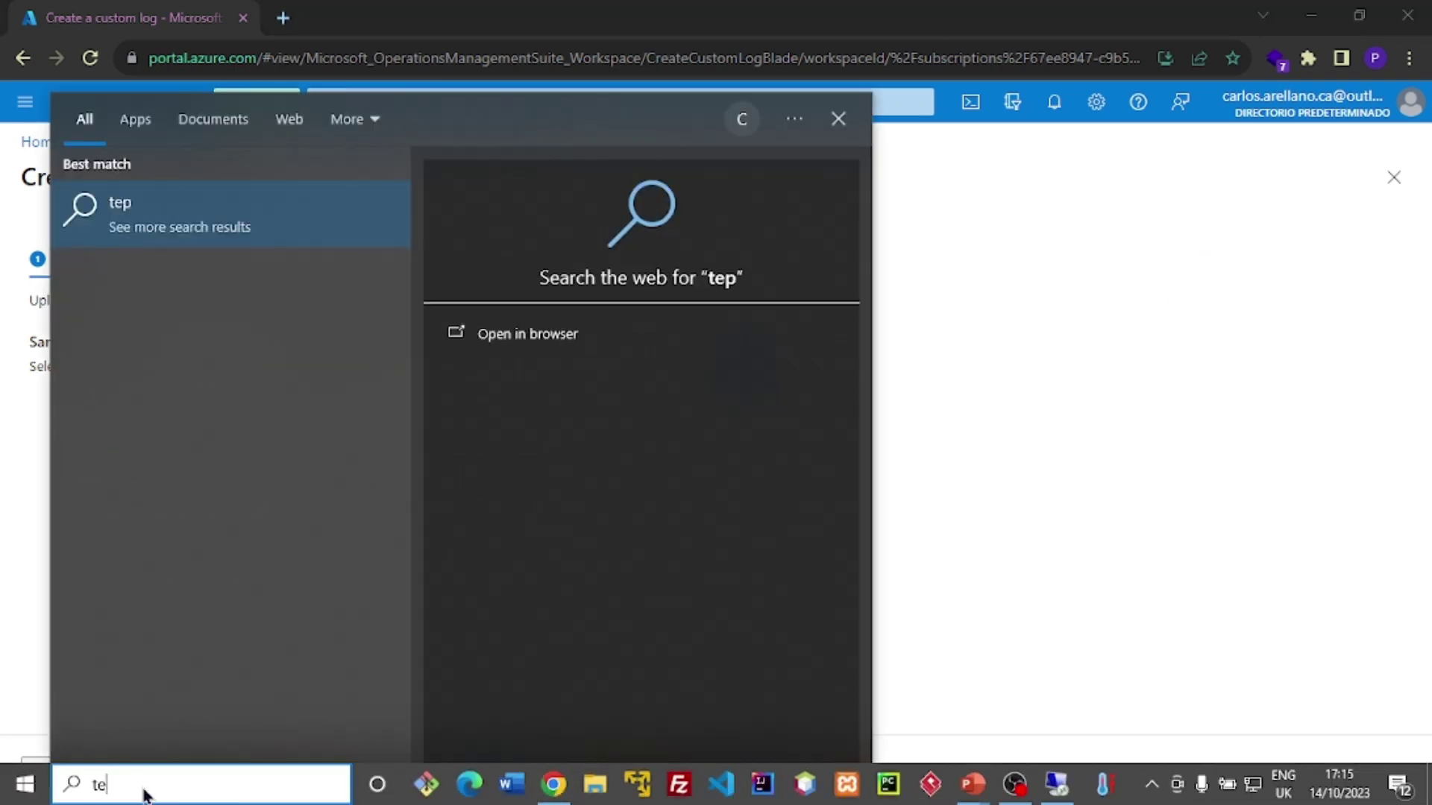
type("note")
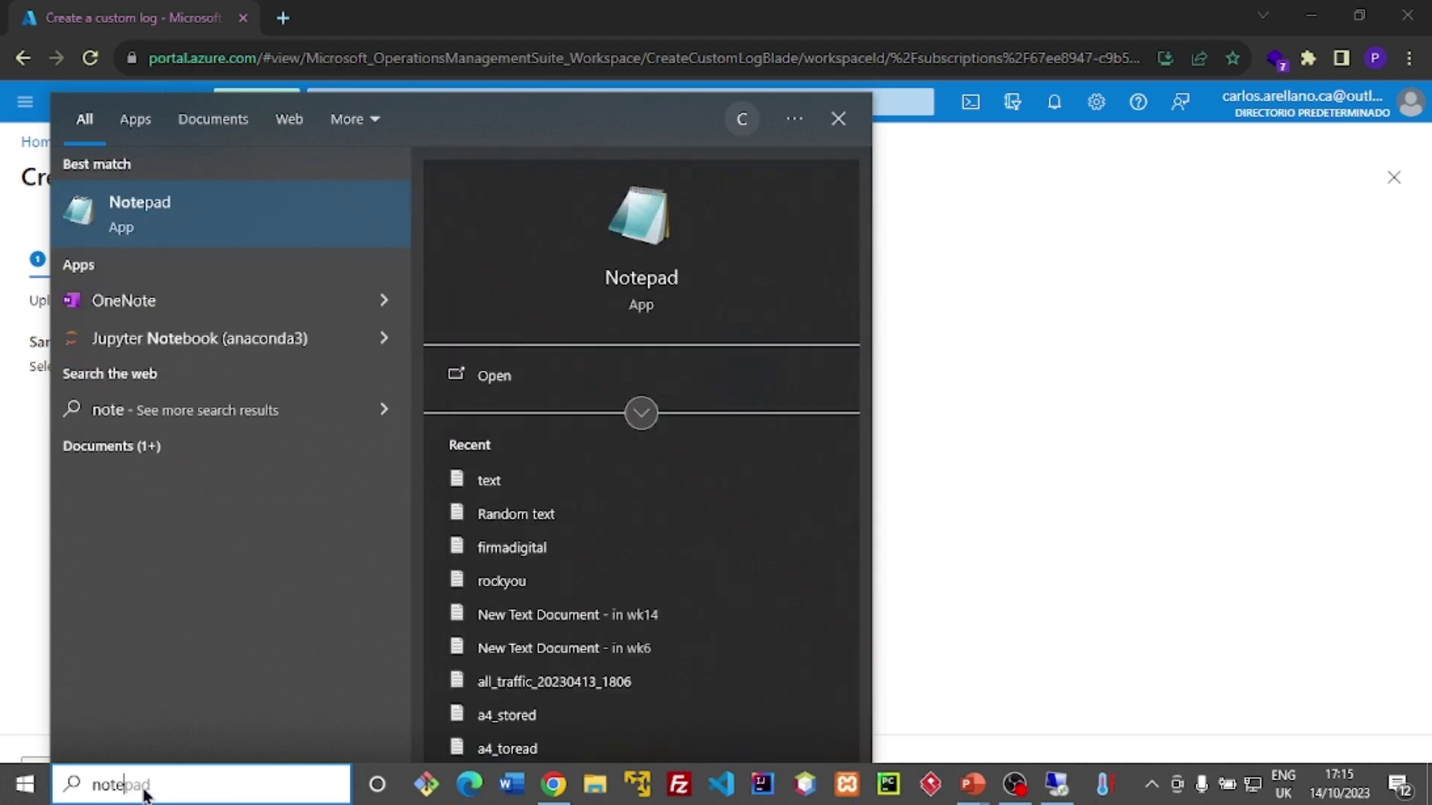
key("Return")
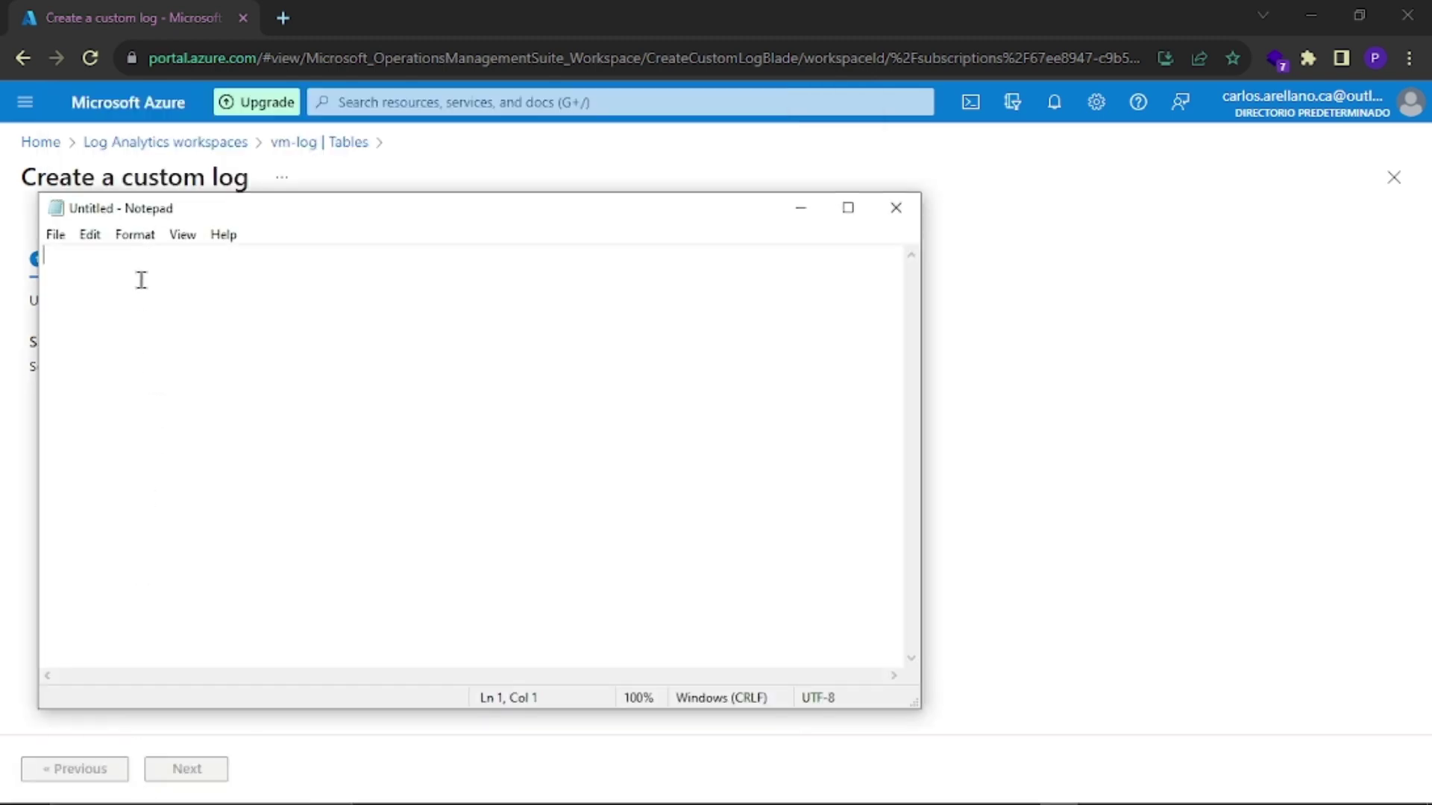
key("ctrl+v")
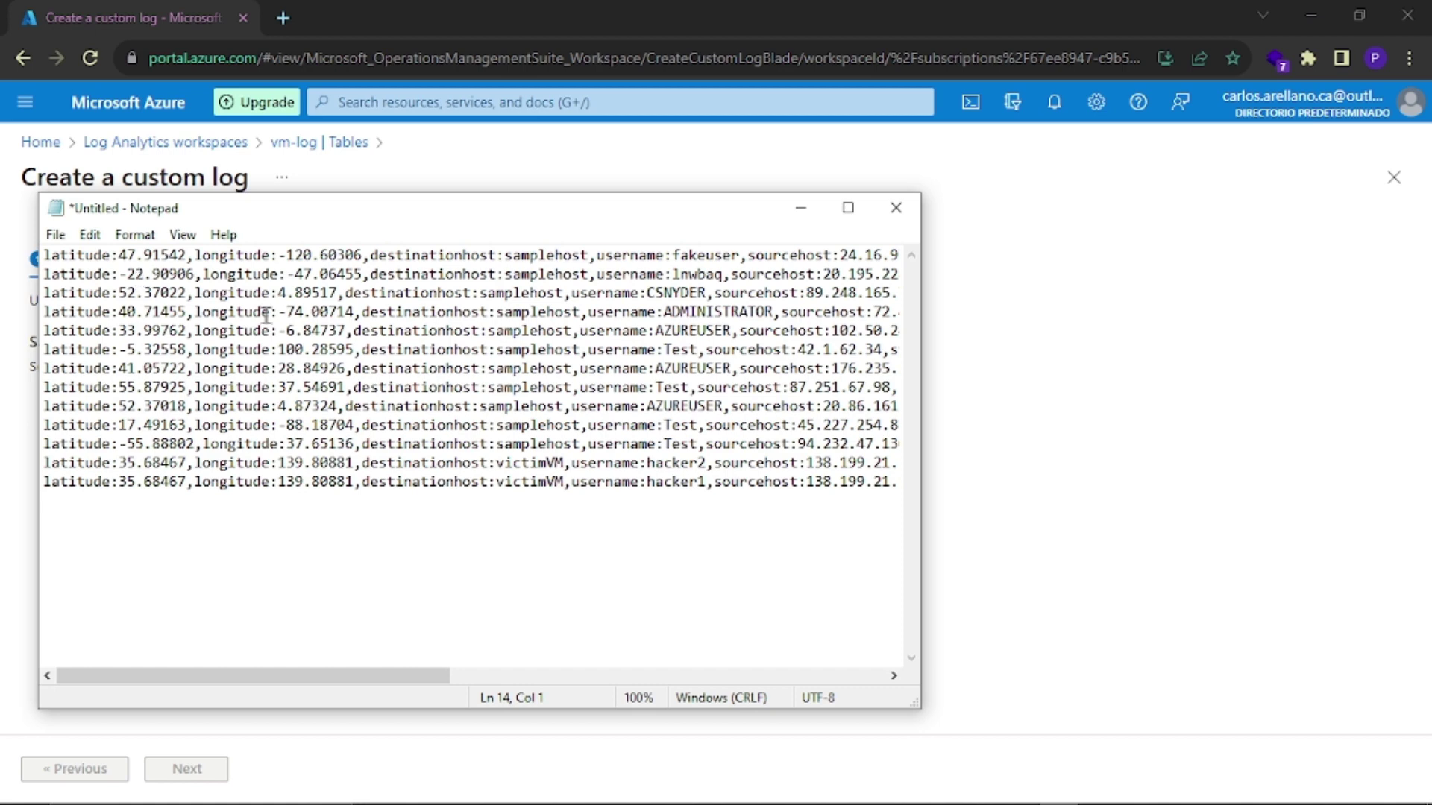
Step: Start saving the text to the Desktop with the file name Failed_log.log
key("ctrl+s")
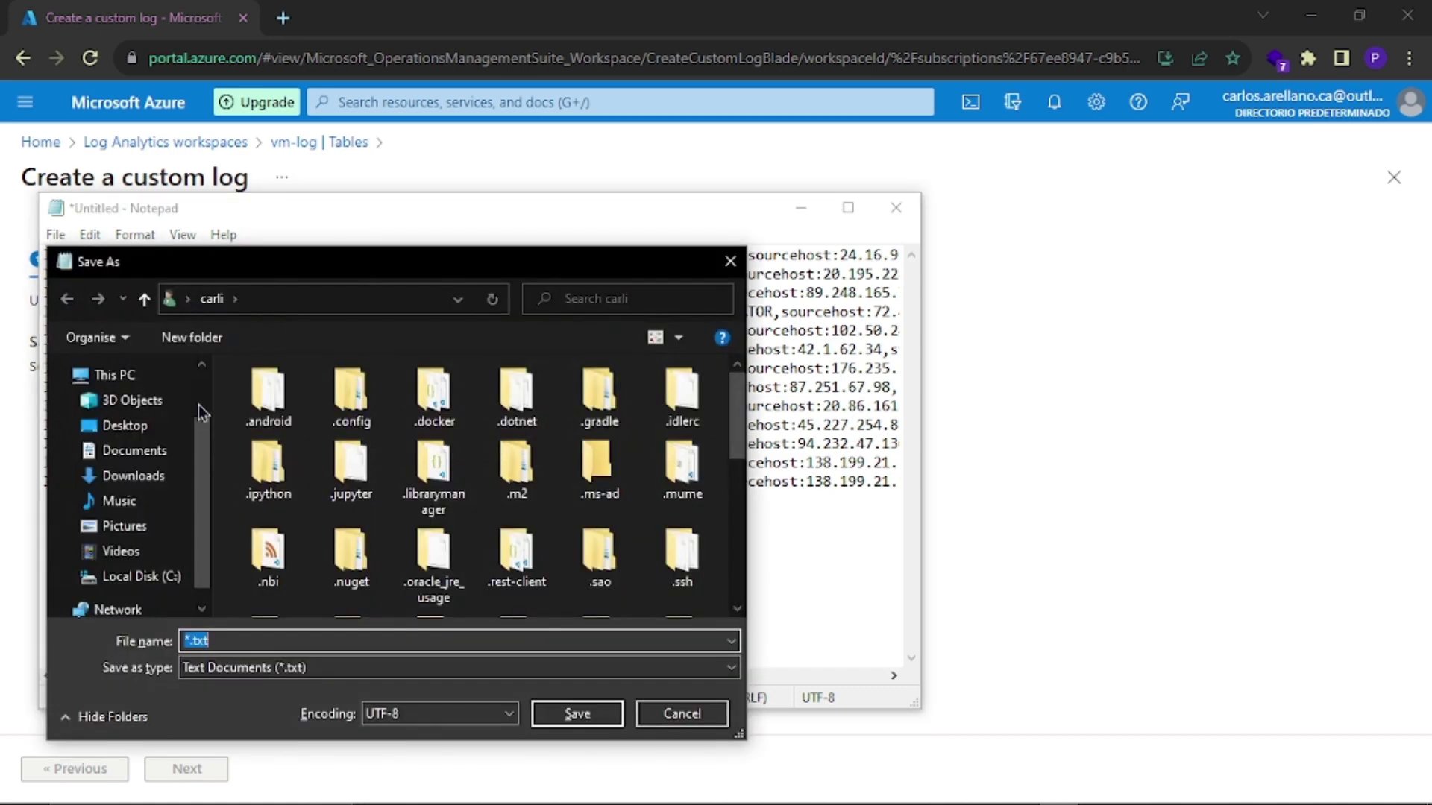
left_click(134, 428)
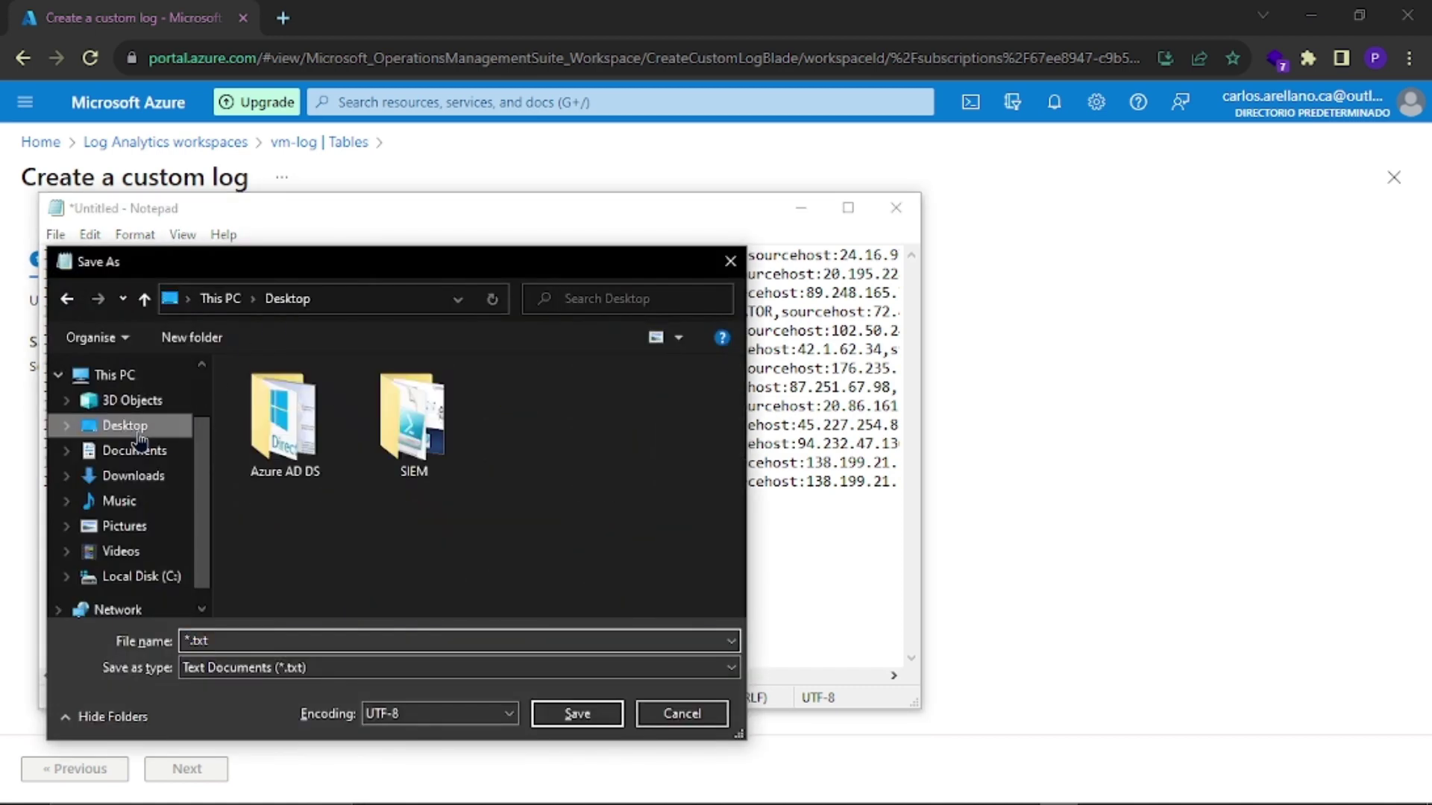
left_click(220, 644)
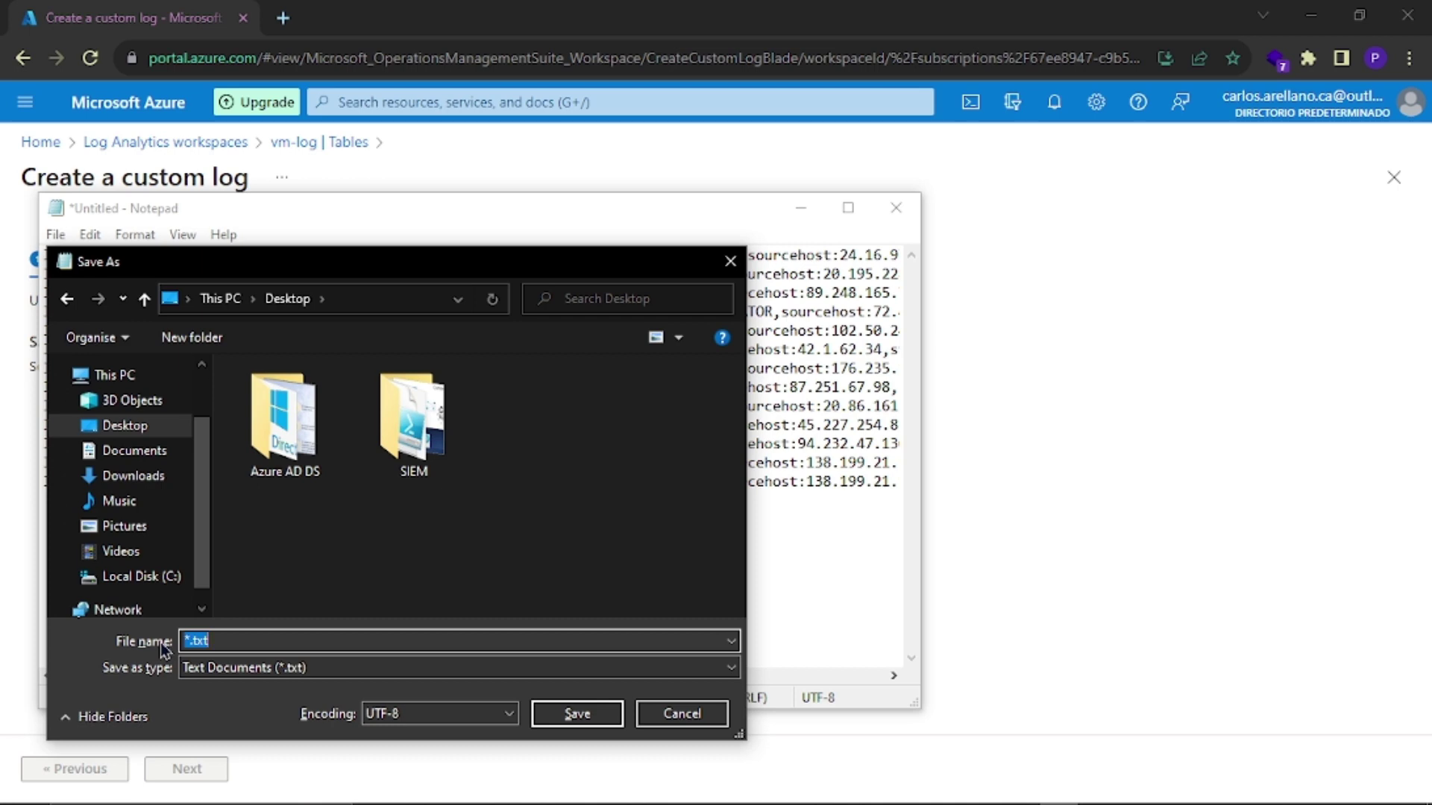
type("Failed_log.log")
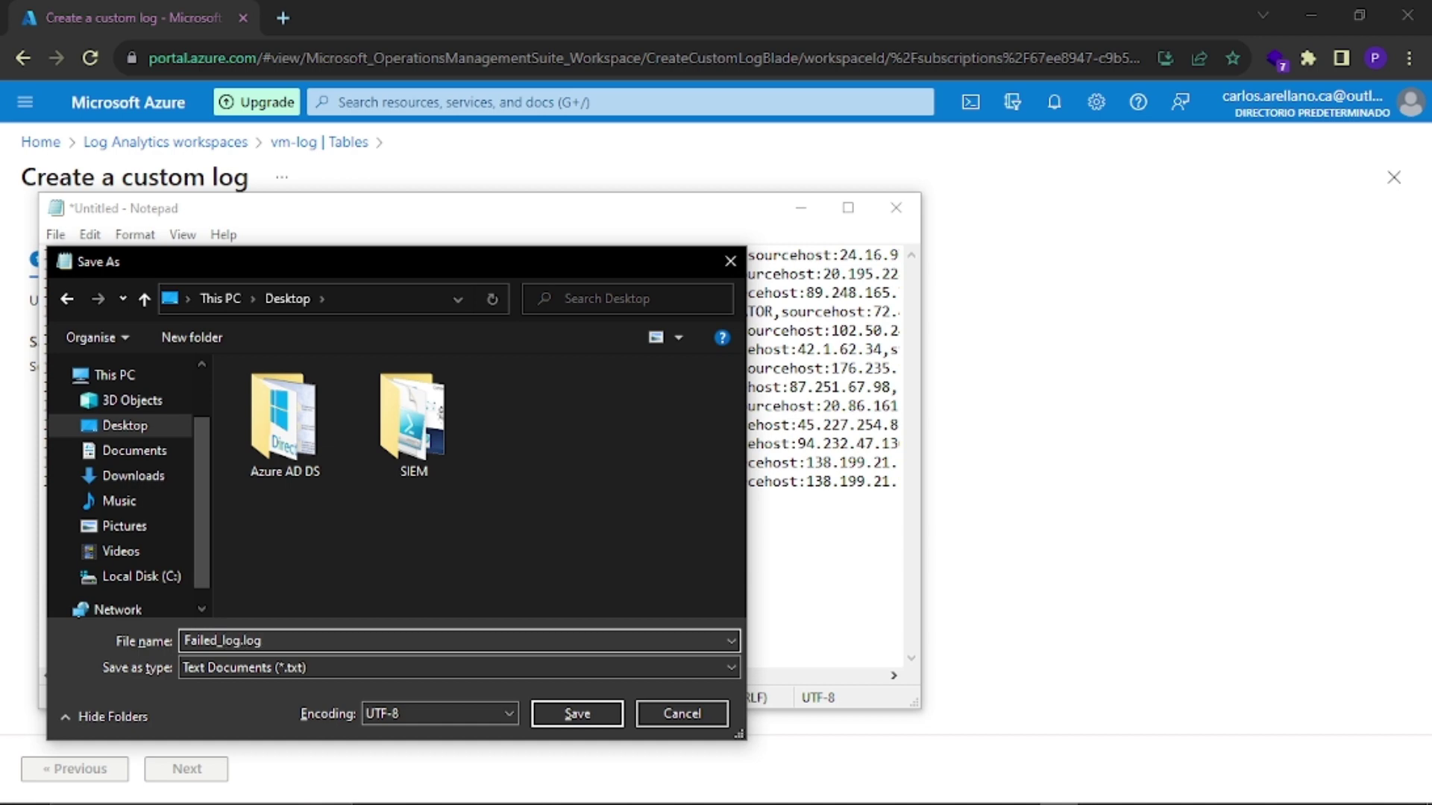
left_click(1018, 787)
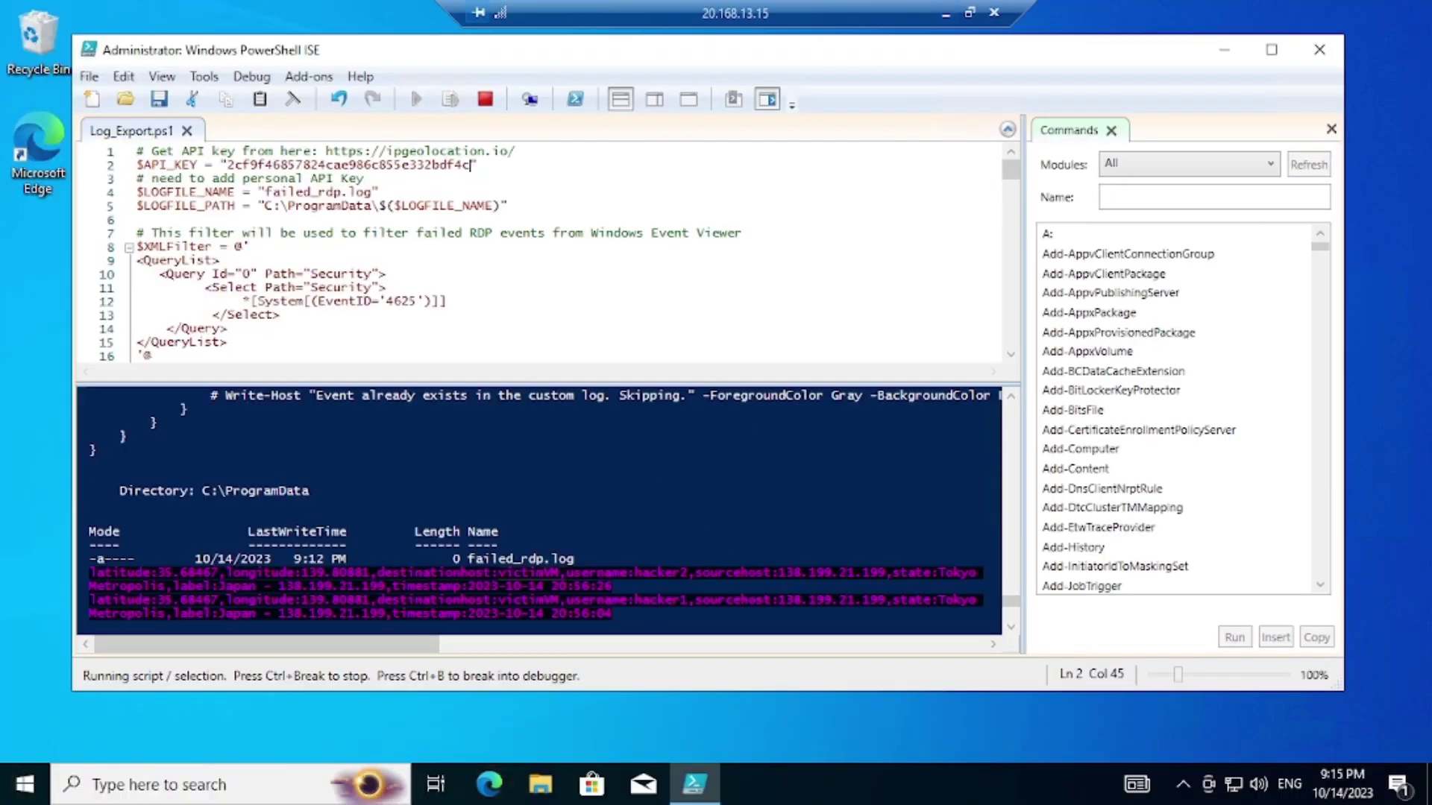
Step: In the remote C:\ProgramData folder, copy the failed_rdp file
key("super+r")
key("Escape")
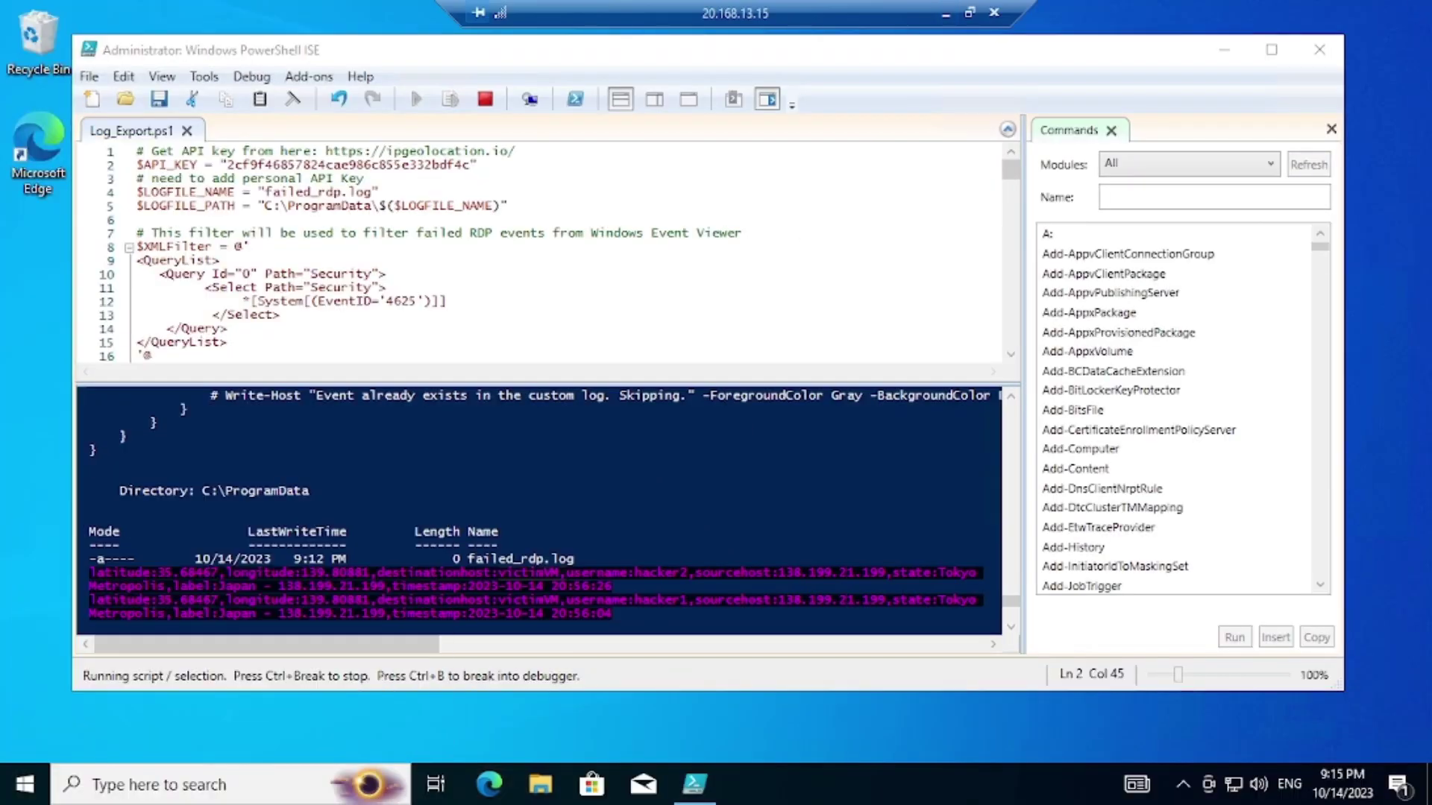
left_click(352, 422)
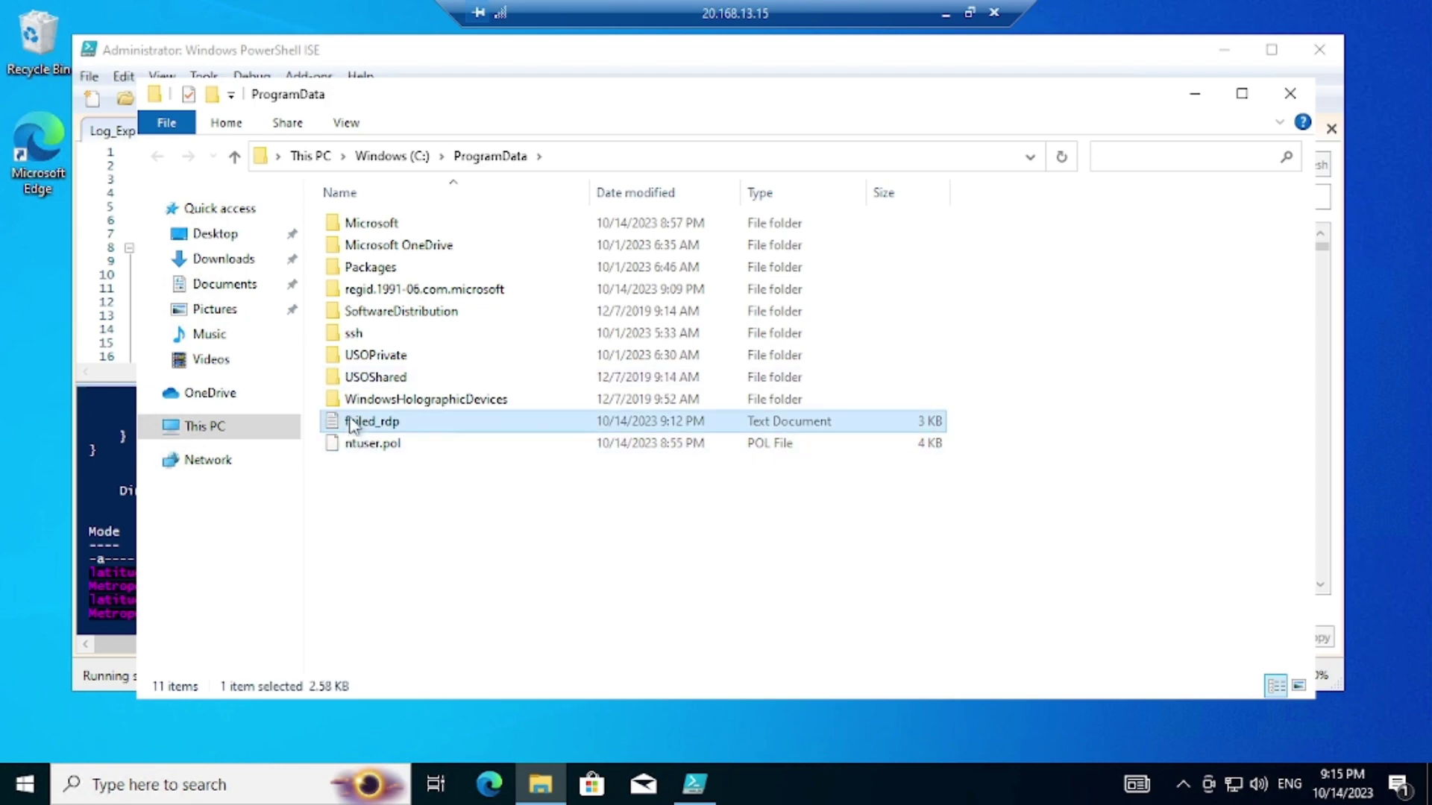
right_click(352, 422)
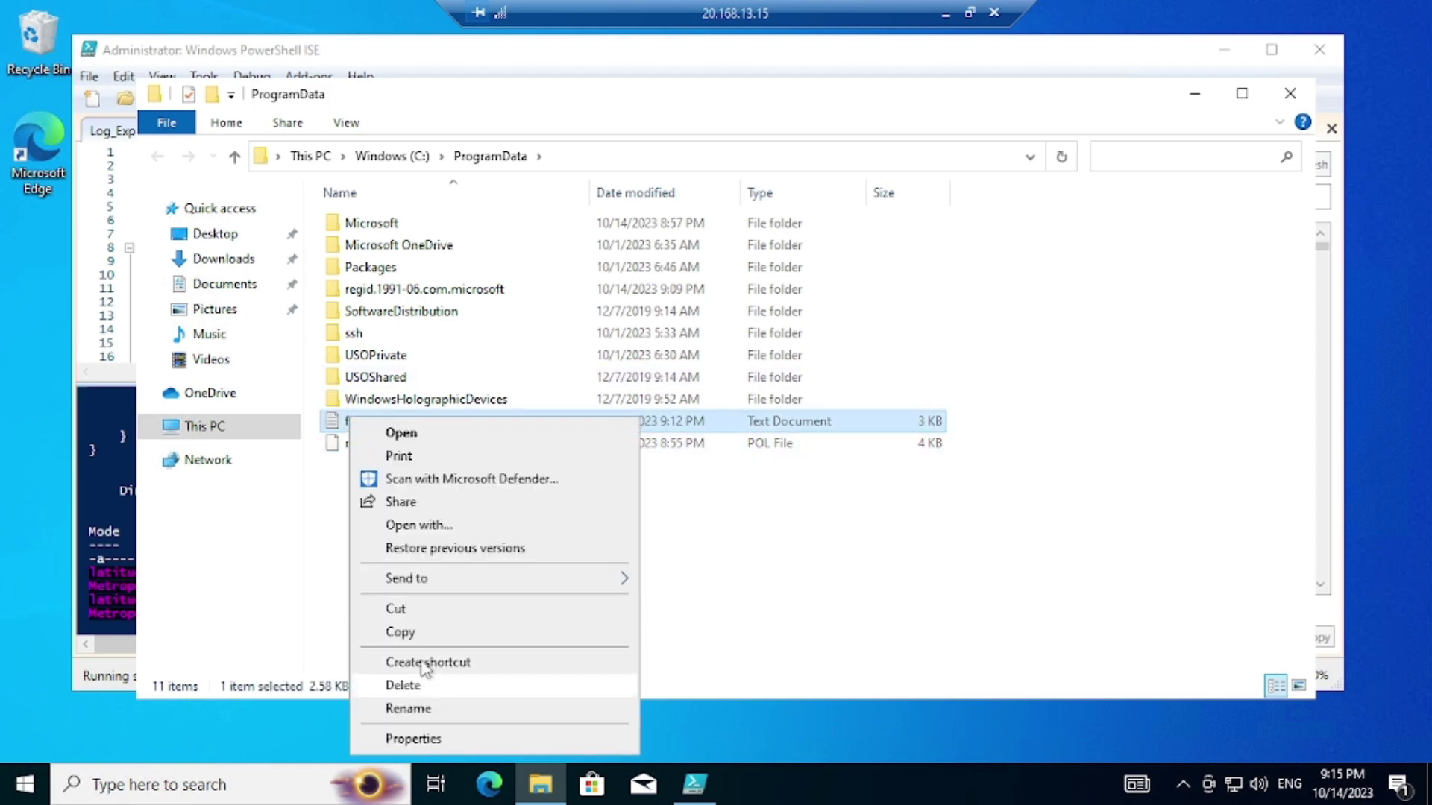
left_click(416, 632)
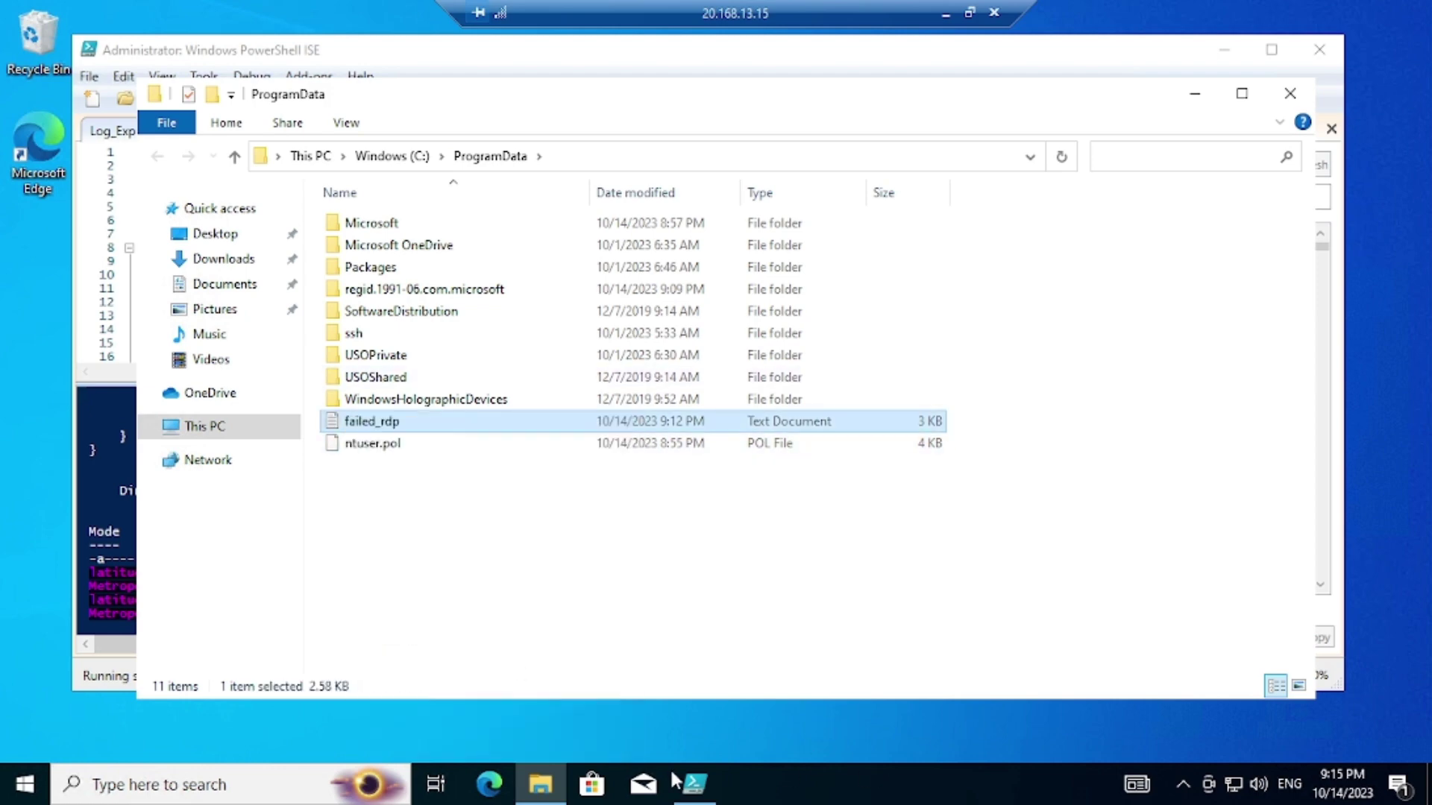
Step: Rename the file to failed_rdp, save it on the Desktop, and close Notepad
left_click(945, 13)
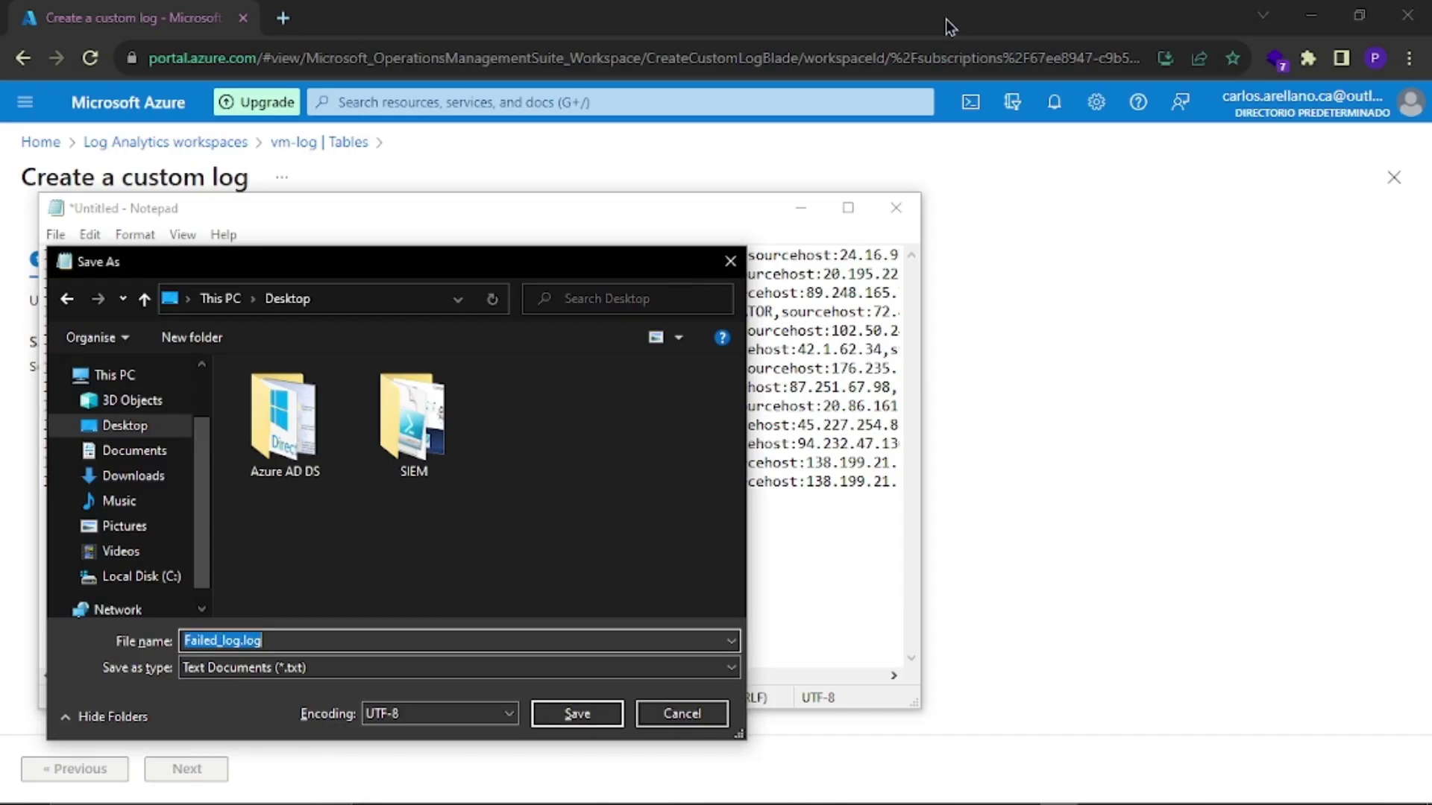
key("BackSpace")
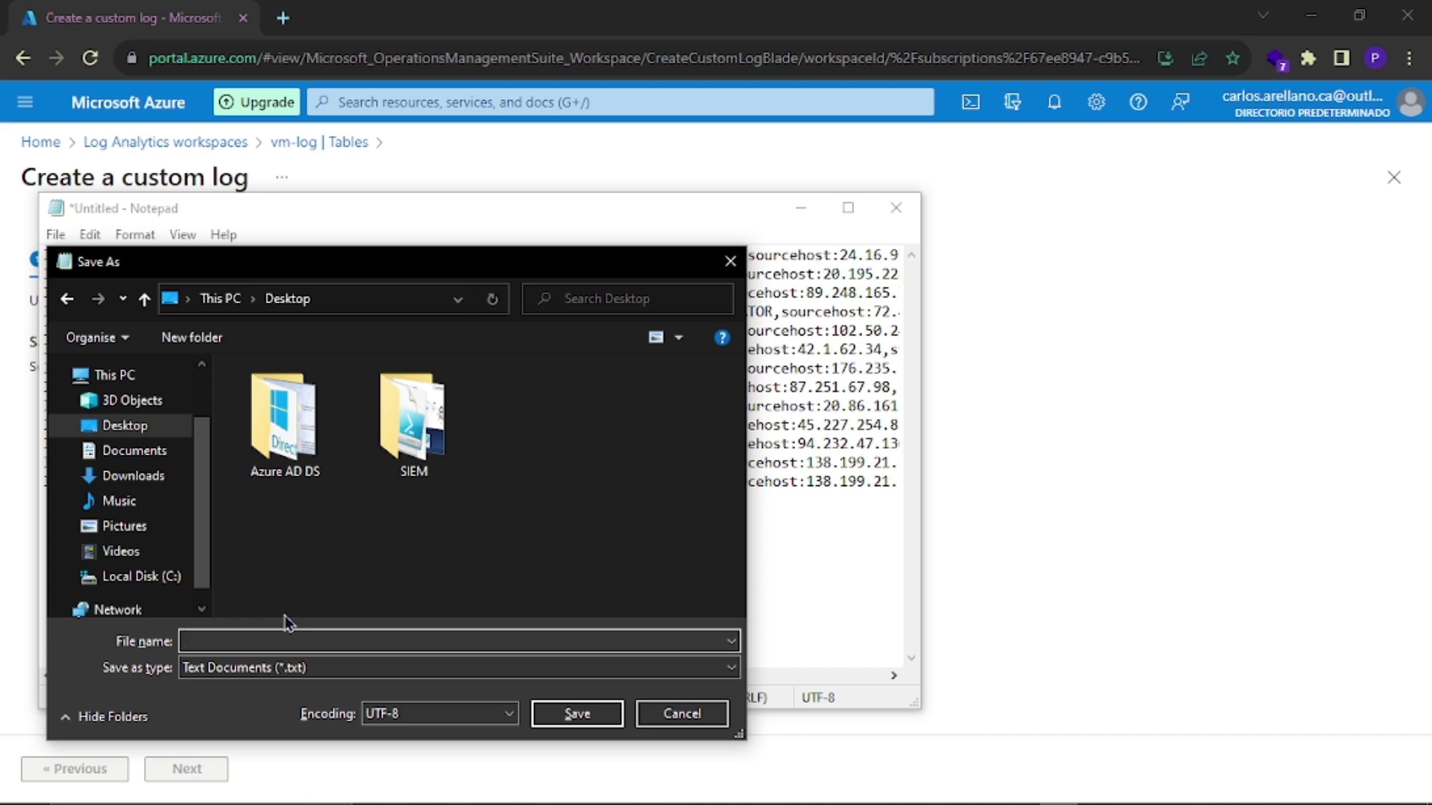
type("failed_rdp")
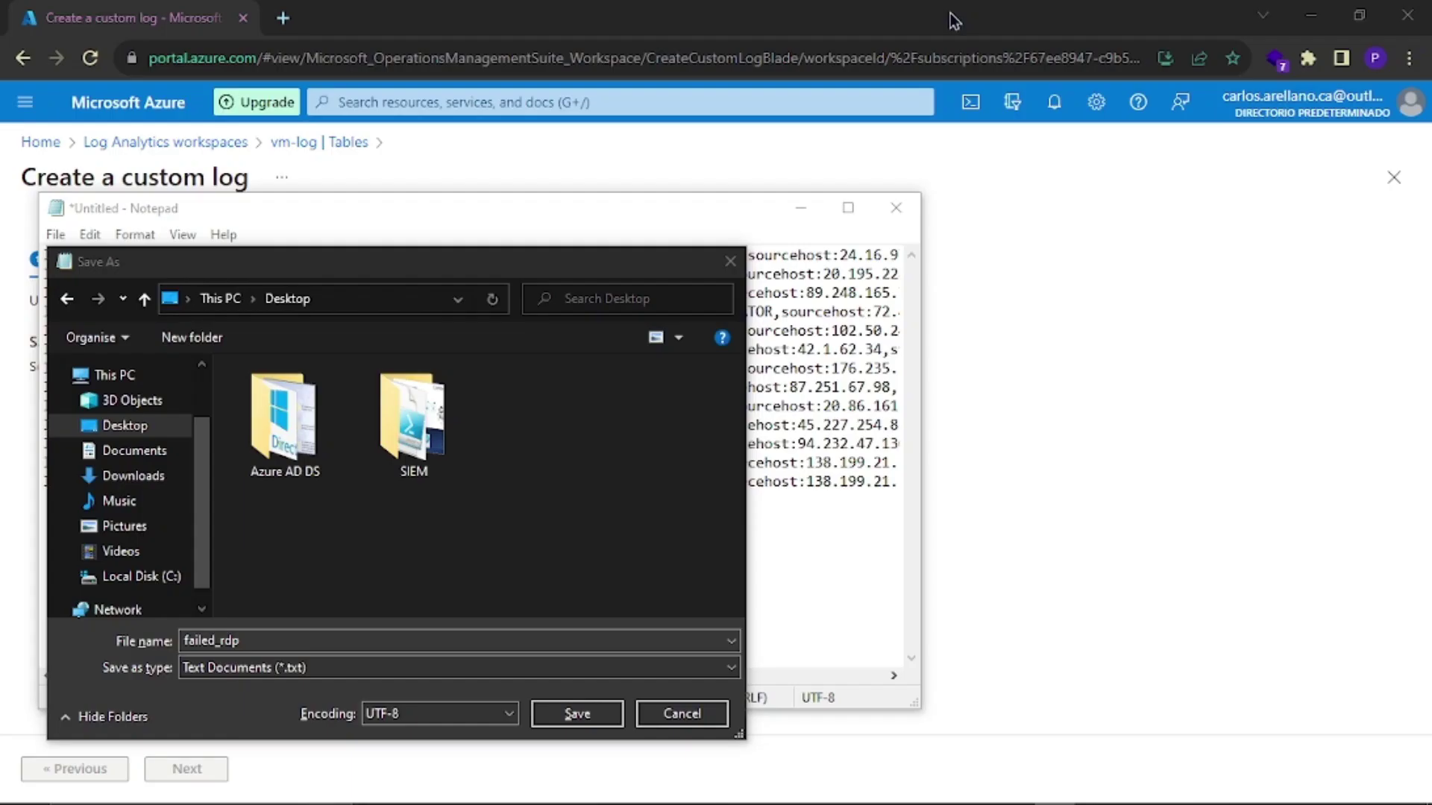
left_click(240, 642)
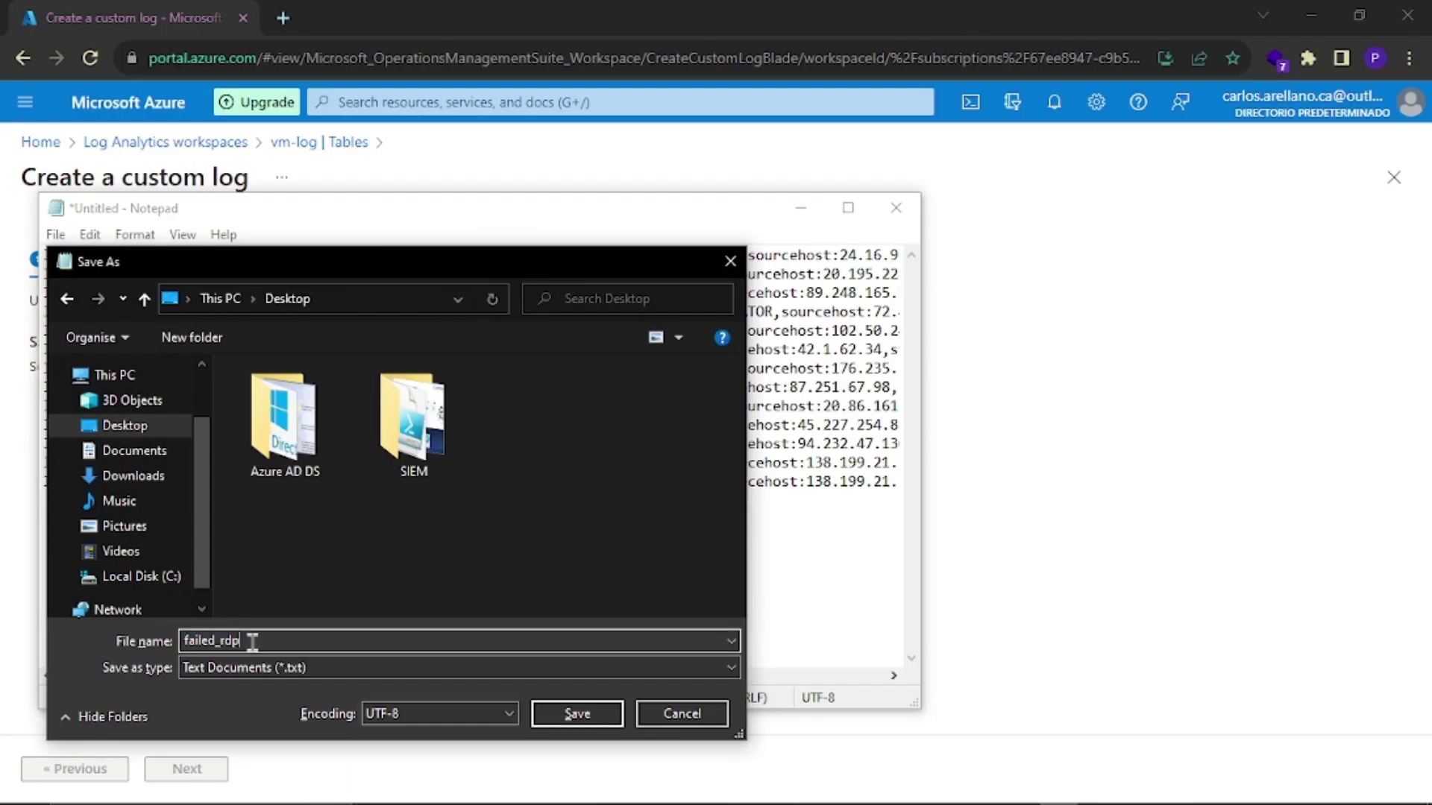
left_click(579, 713)
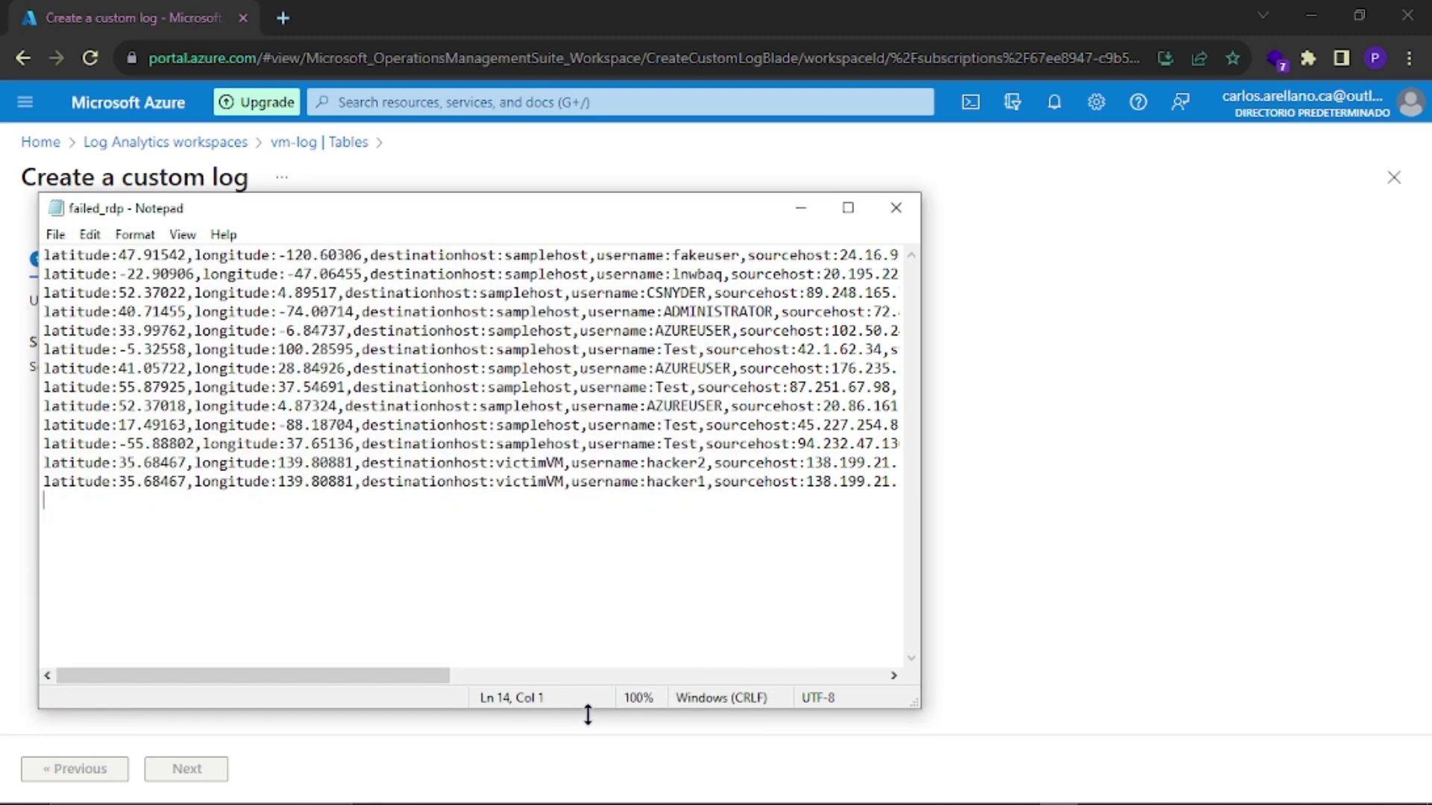
left_click(895, 207)
Step: In PowerShell ISE, highlight the $LOGFILE_NAME line pointing to C:\ProgramData\failed_rdp.log
key("alt+Tab")
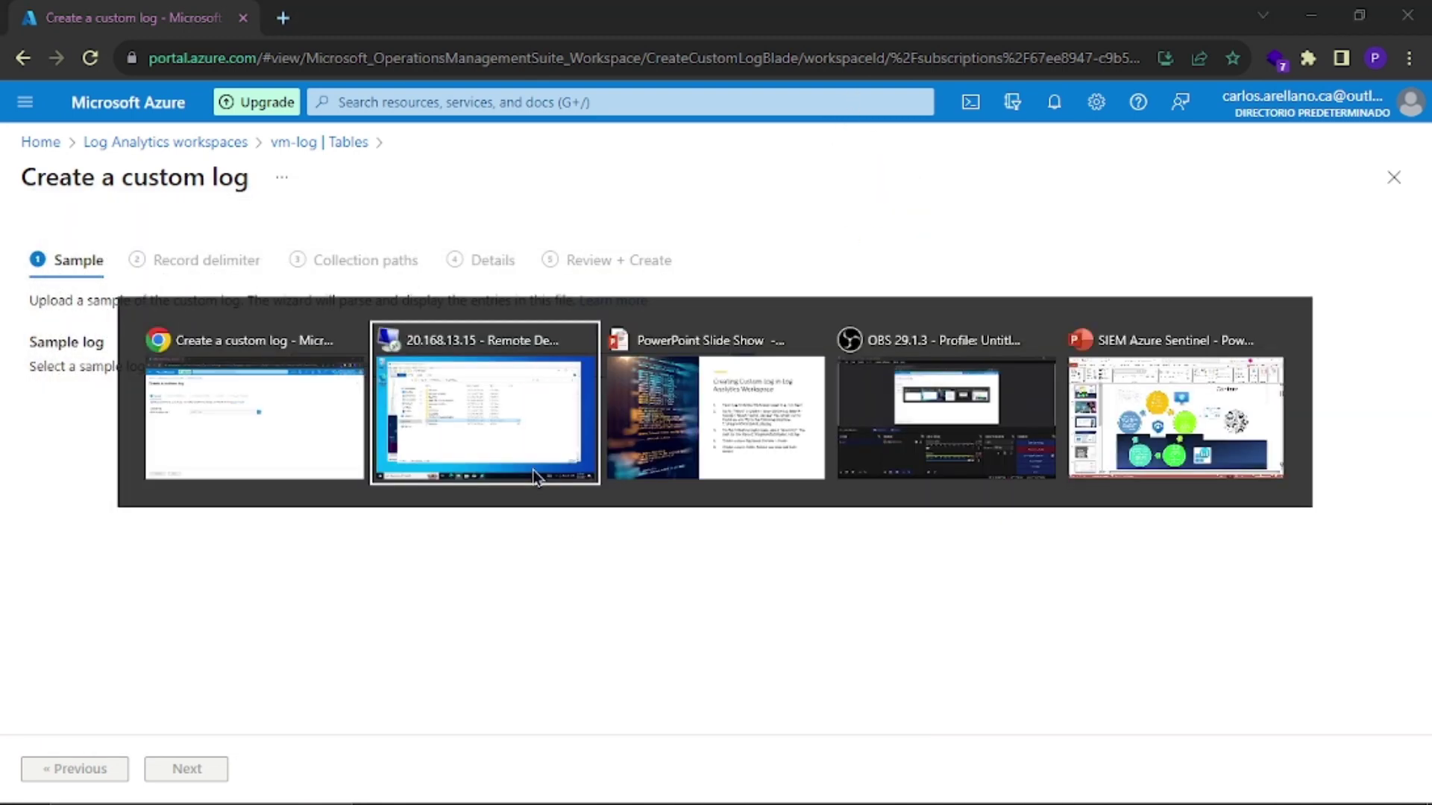
left_click(533, 470)
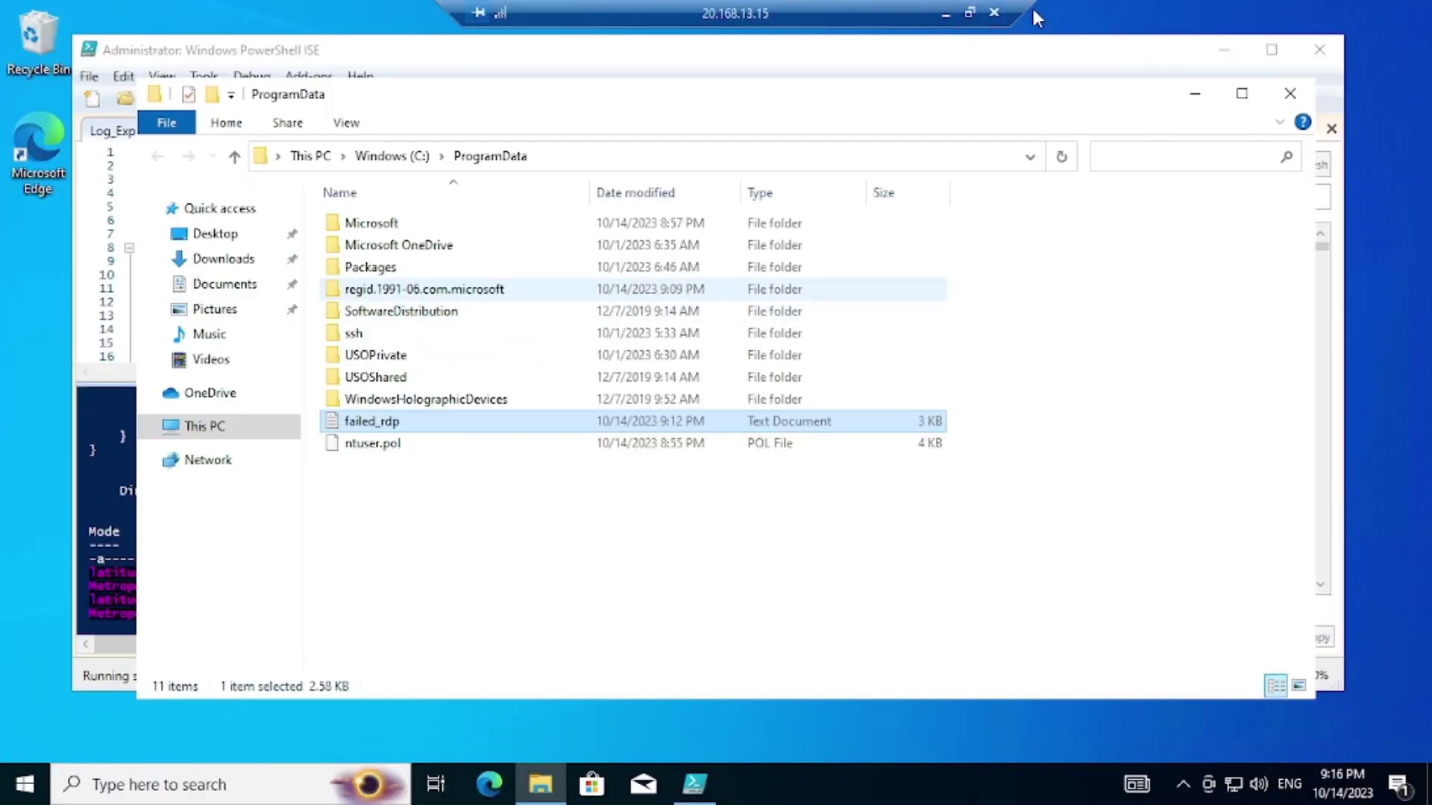
left_click(1157, 61)
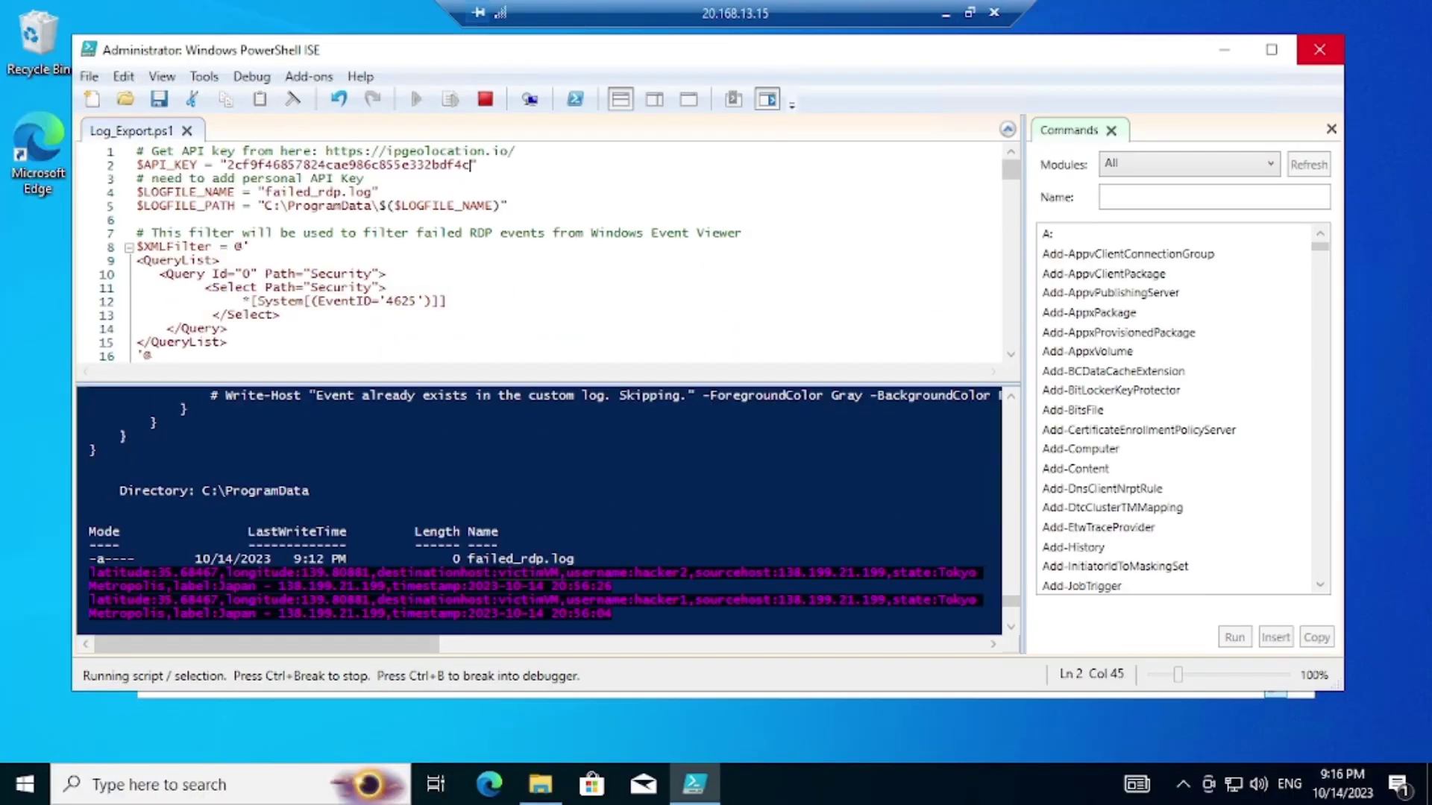
left_click_drag(380, 192, 137, 193)
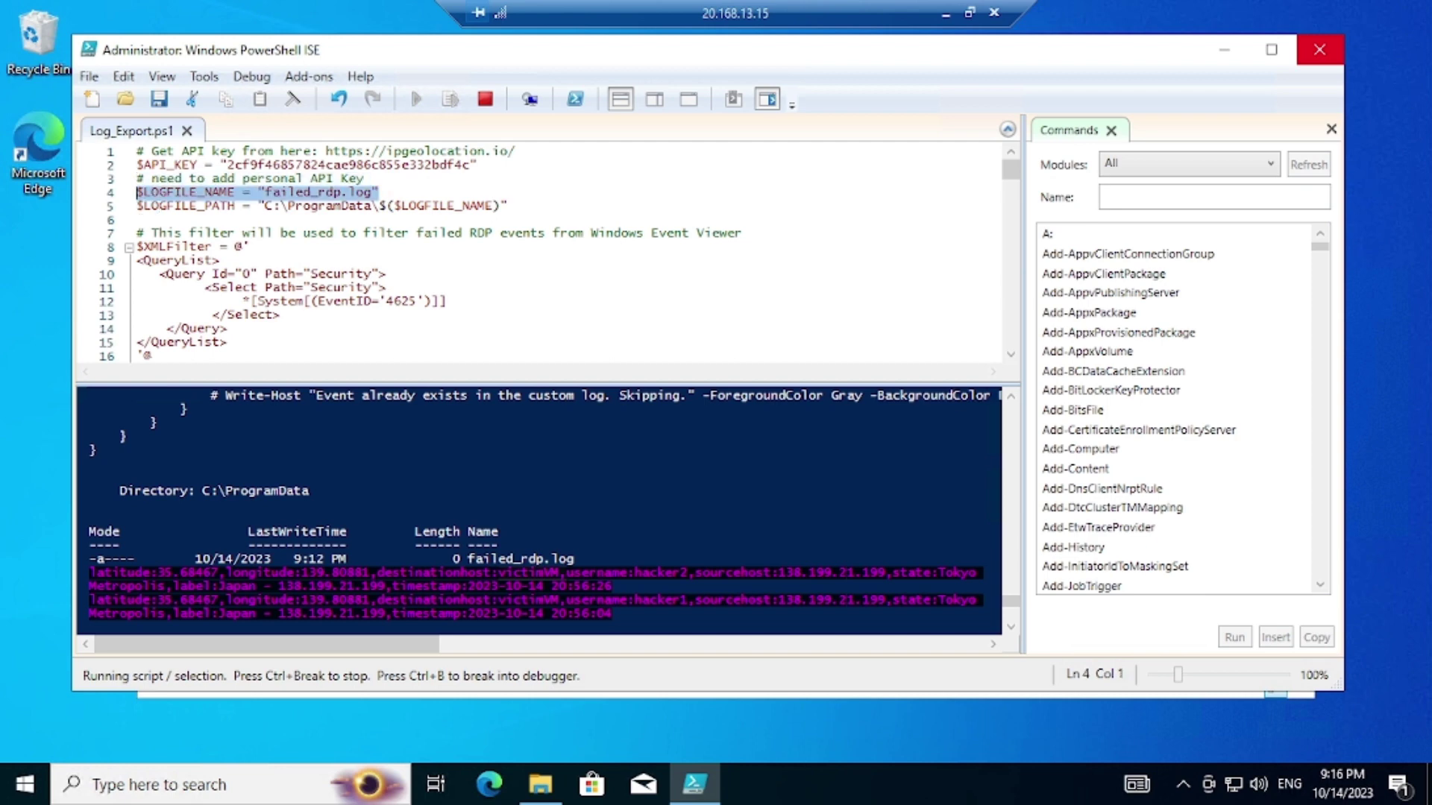
left_click(247, 192)
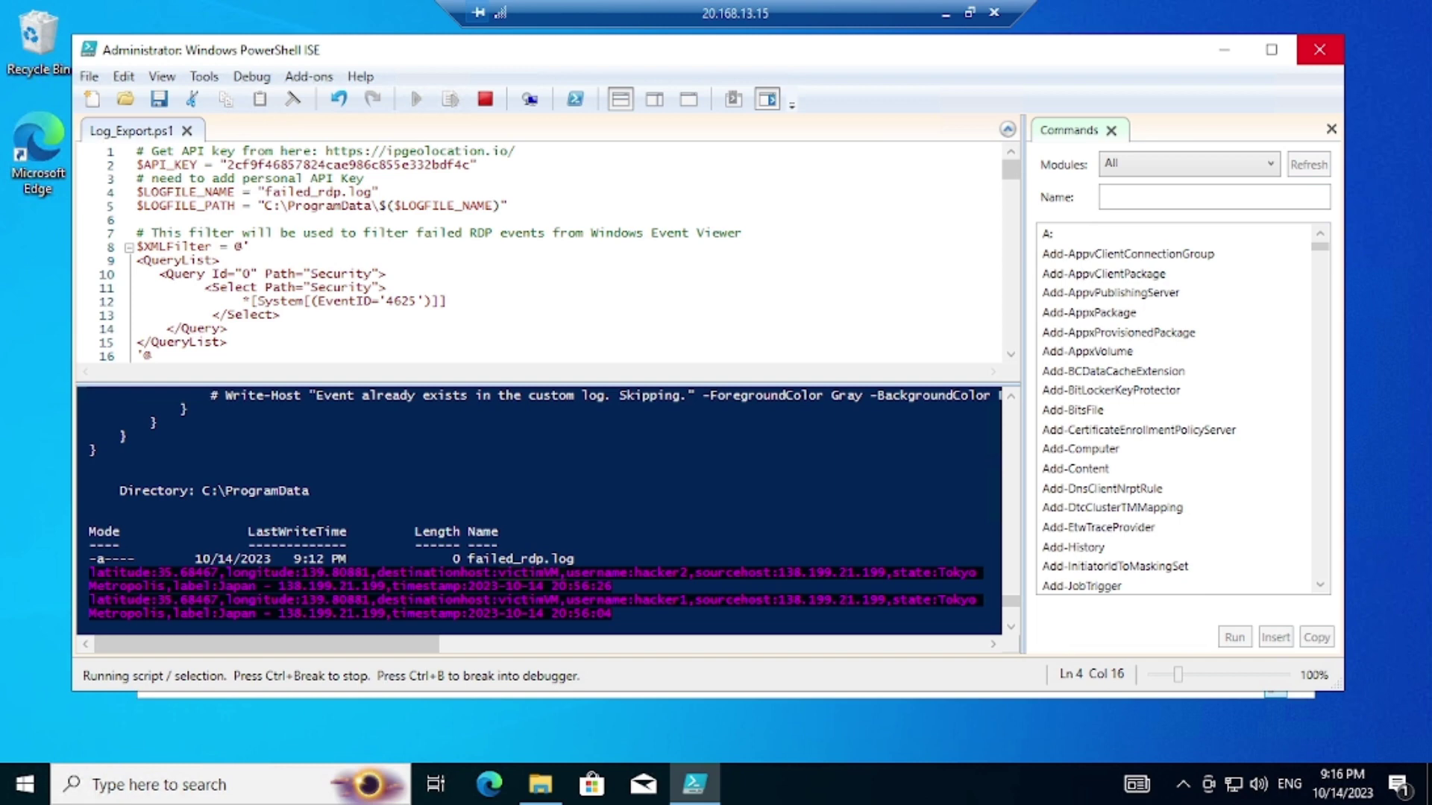
Step: Upload failed_rdp from the Desktop as the custom log's sample file (2.59 KiB)
left_click(945, 13)
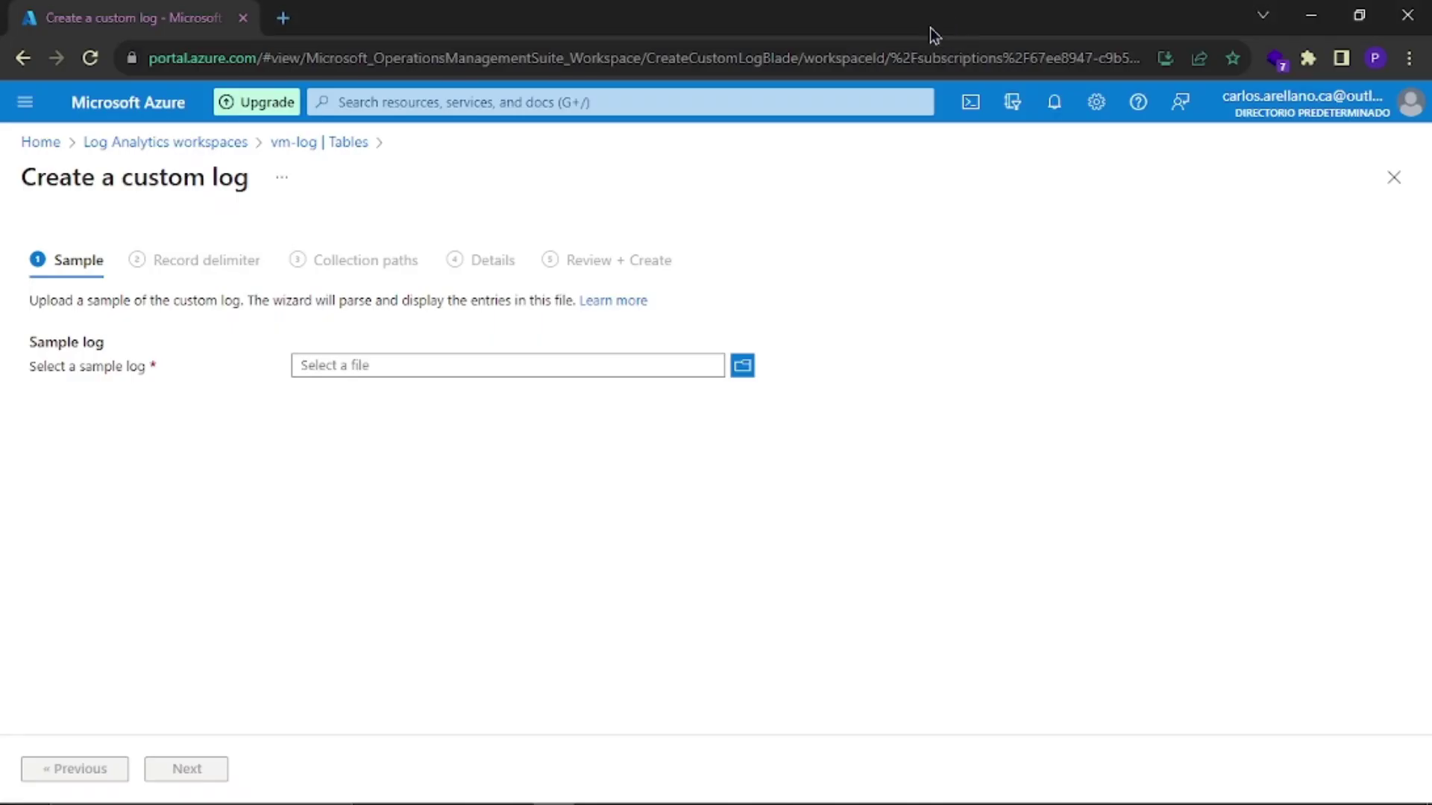
left_click(742, 366)
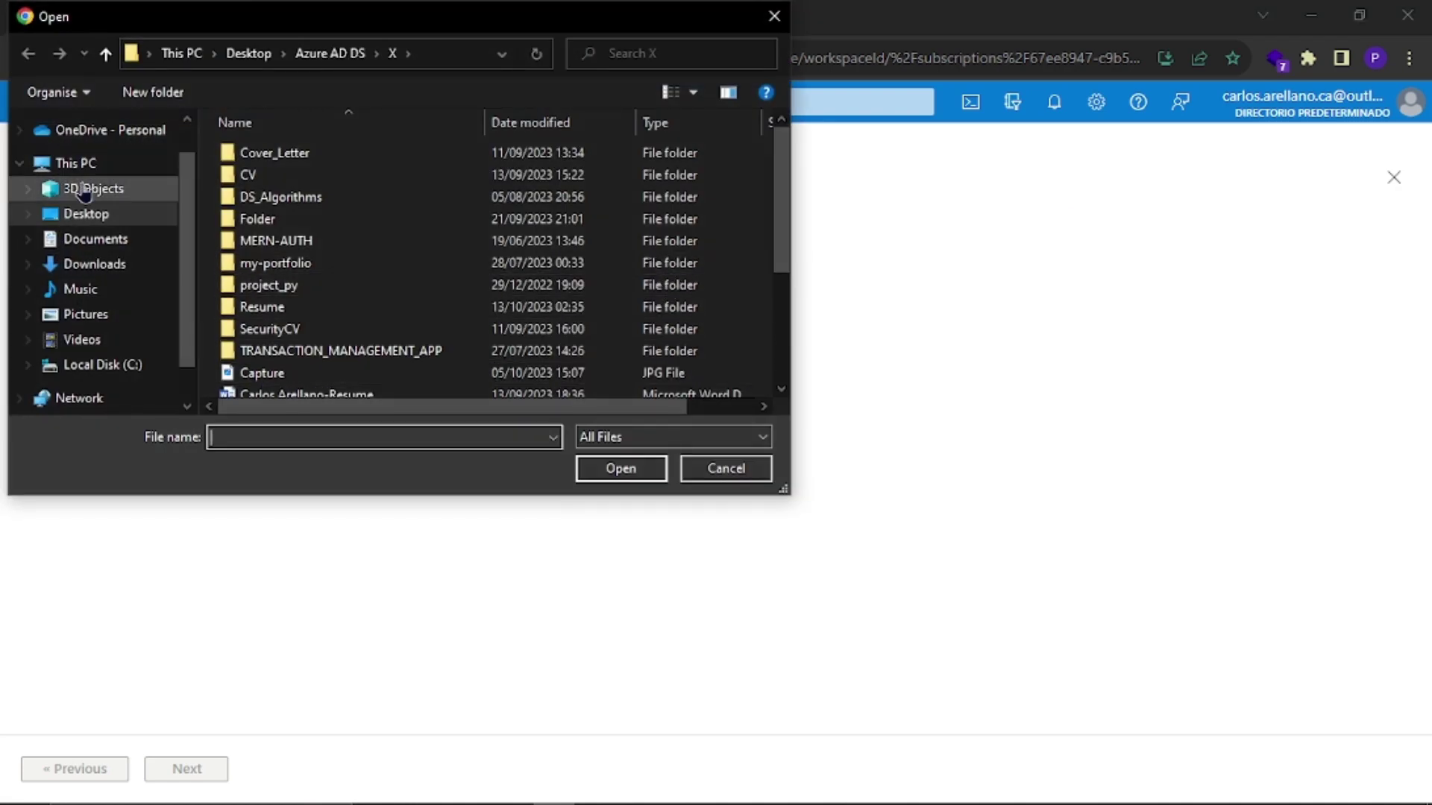
left_click(88, 214)
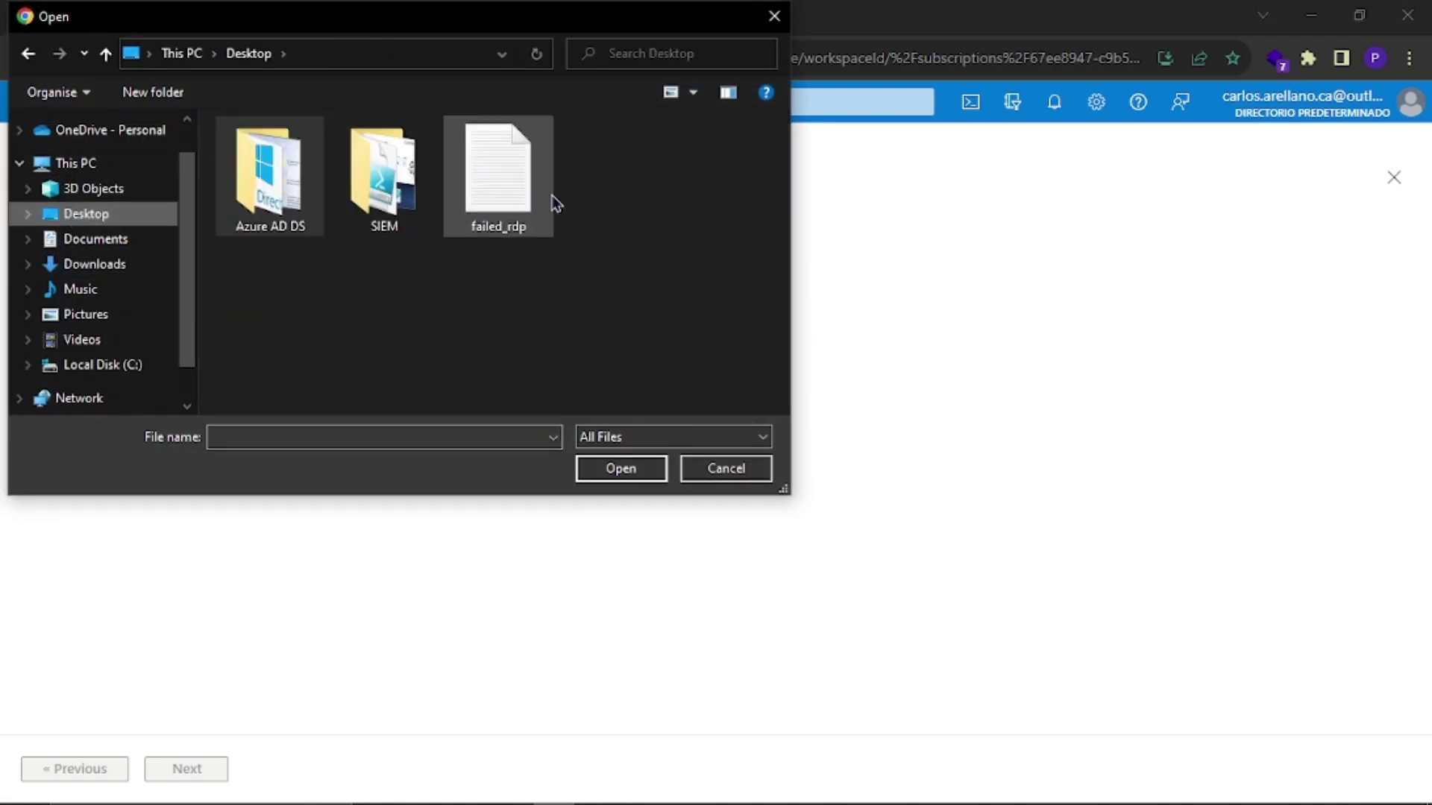
double_click(530, 201)
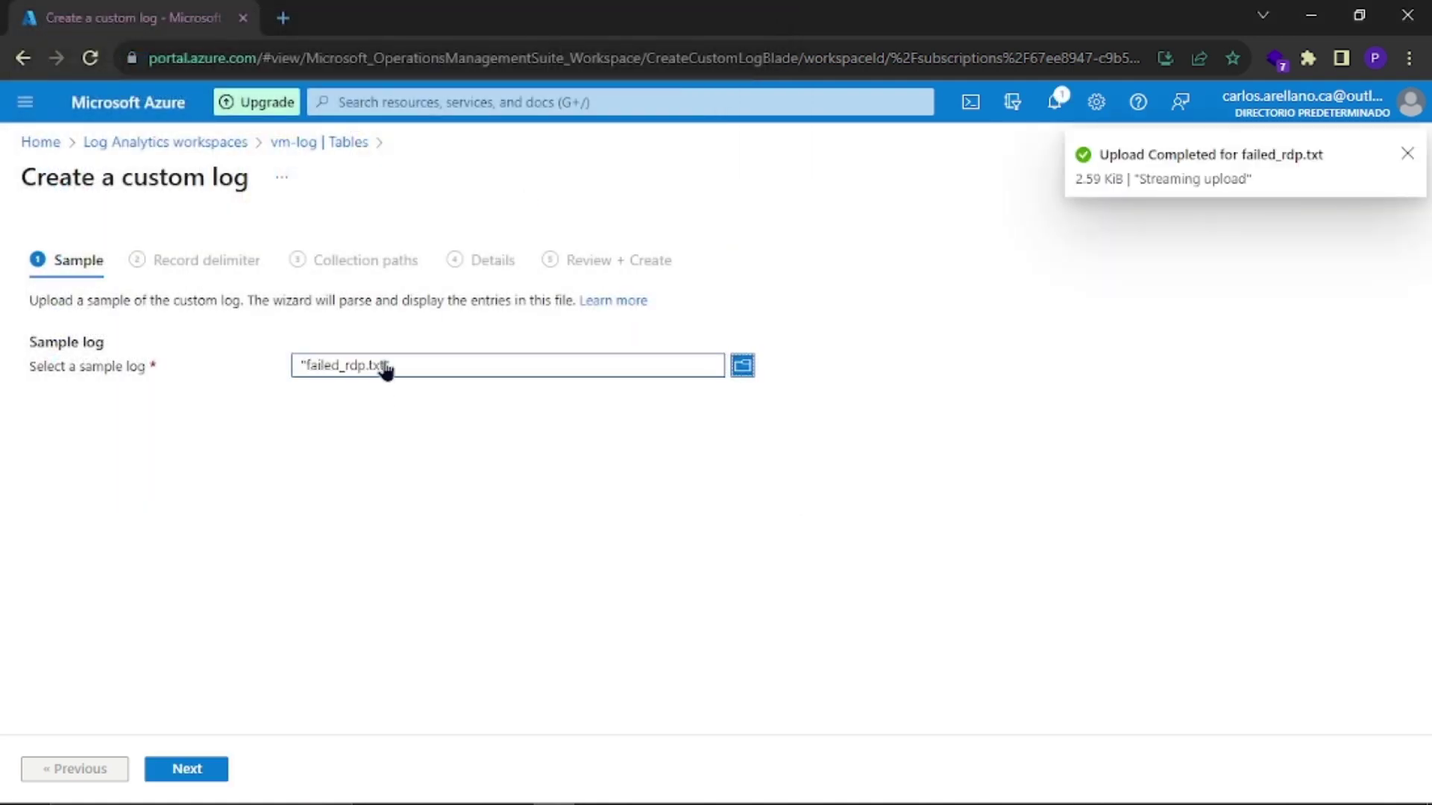
key("alt+Tab")
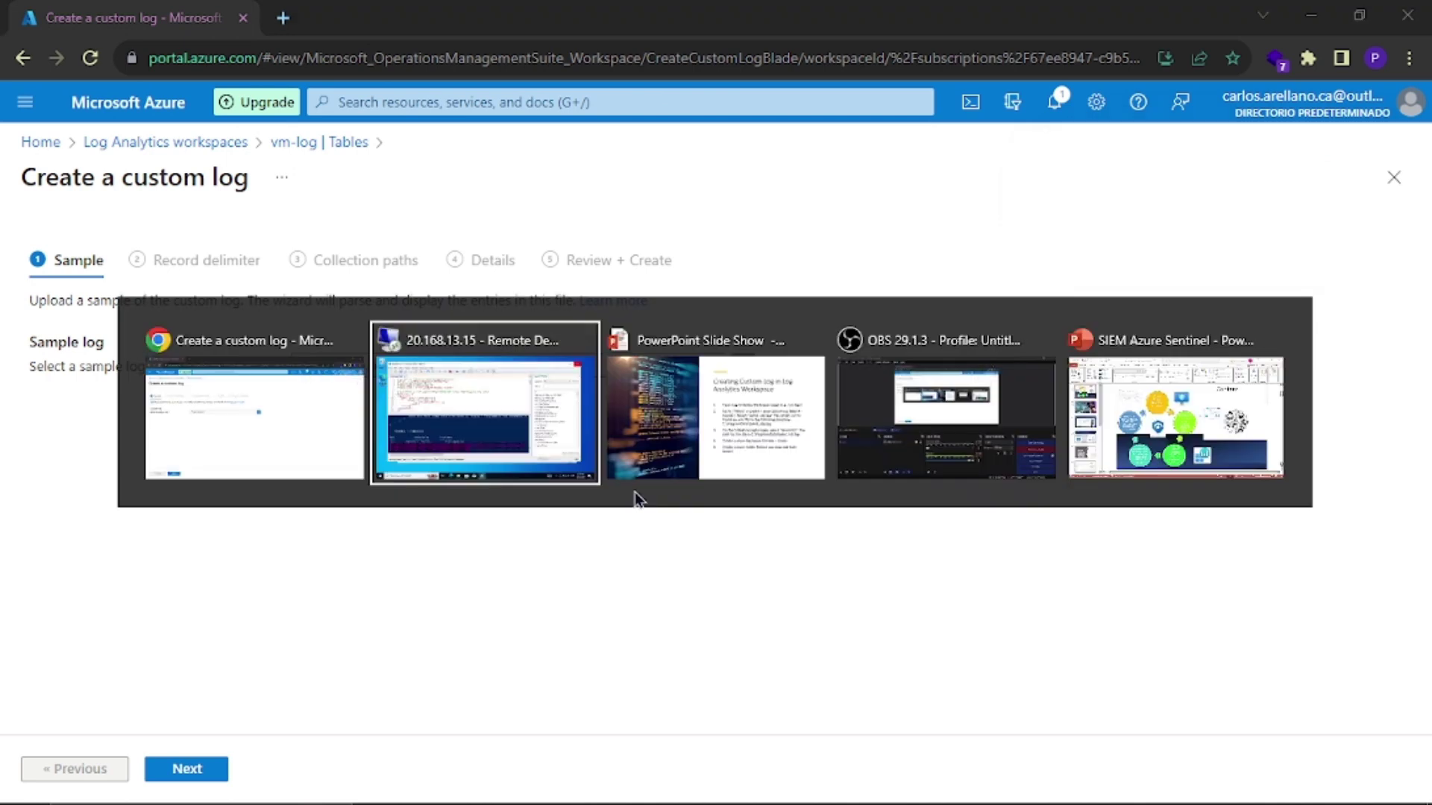
key("alt+shift+Tab")
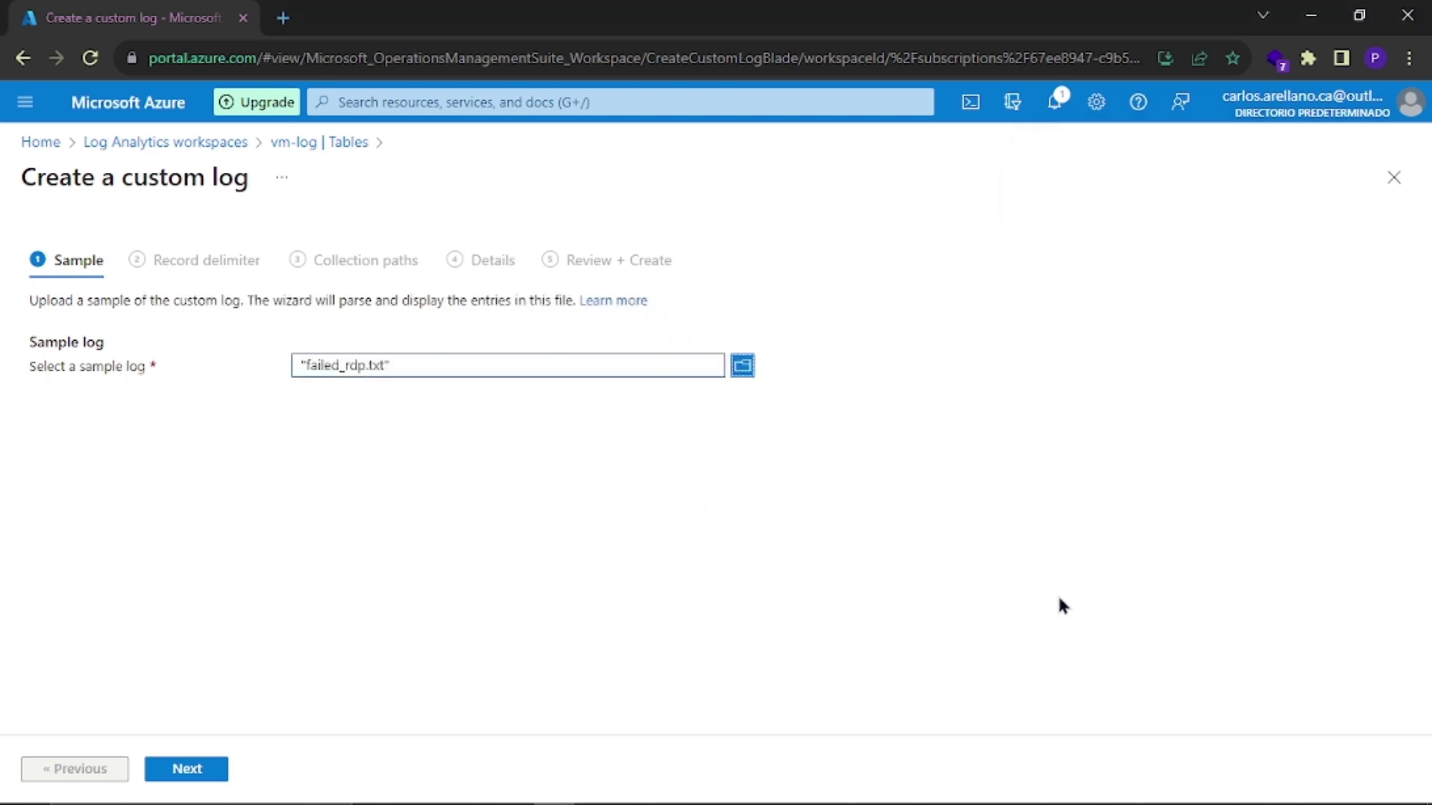
key("alt+Tab")
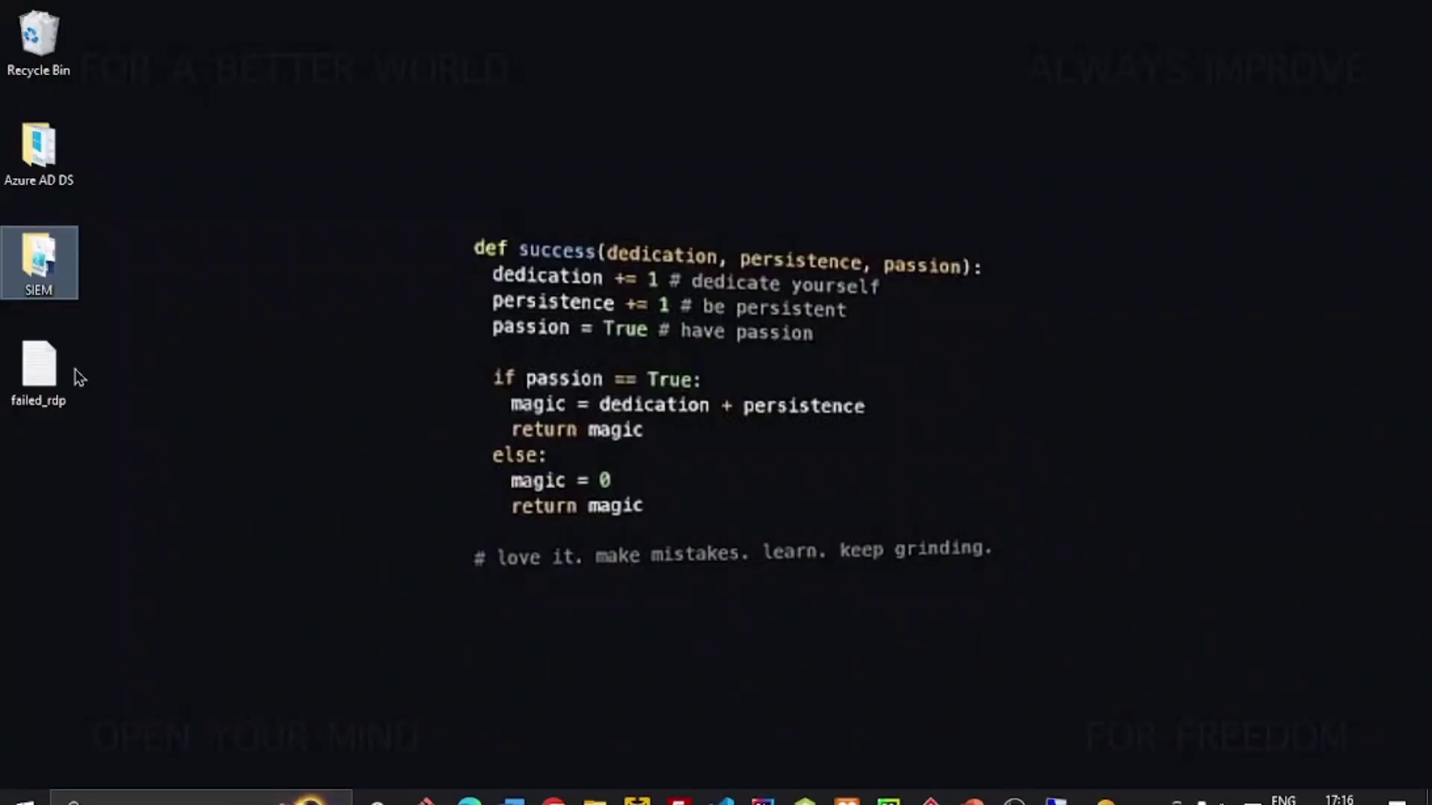
Step: Delete the old failed_rdp file from the desktop and launch Notepad
left_click(54, 366)
key("Delete")
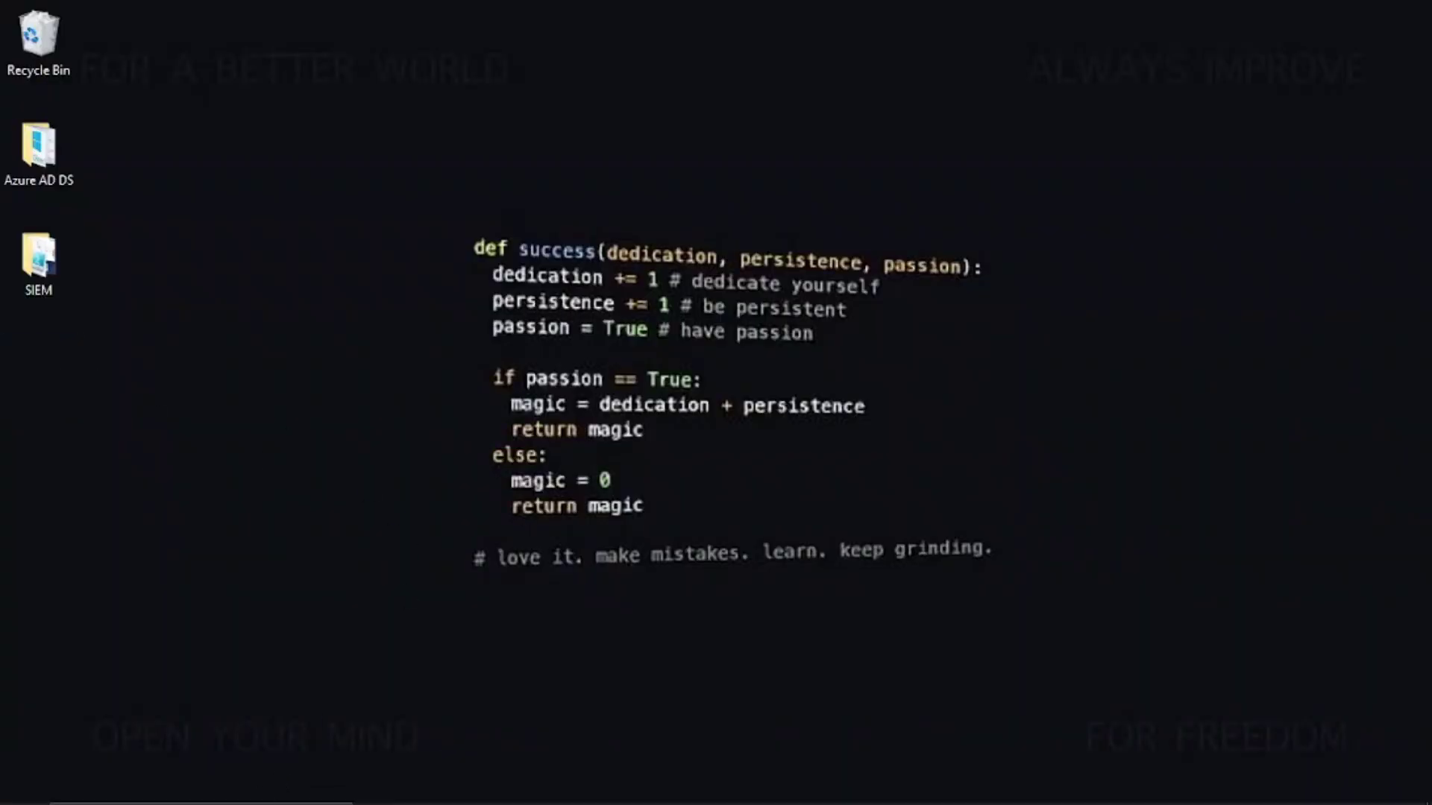
left_click(212, 798)
type("no")
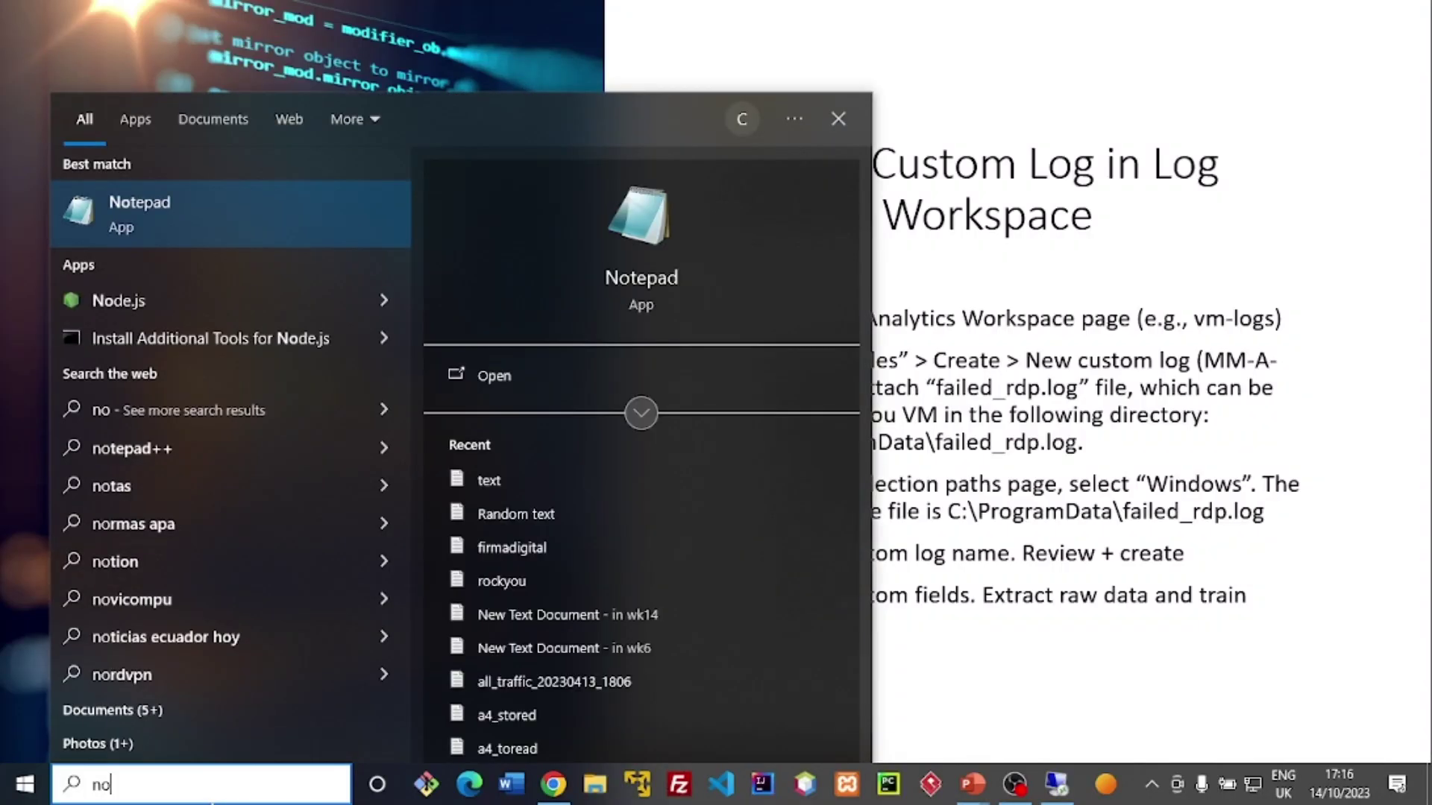
key("Return")
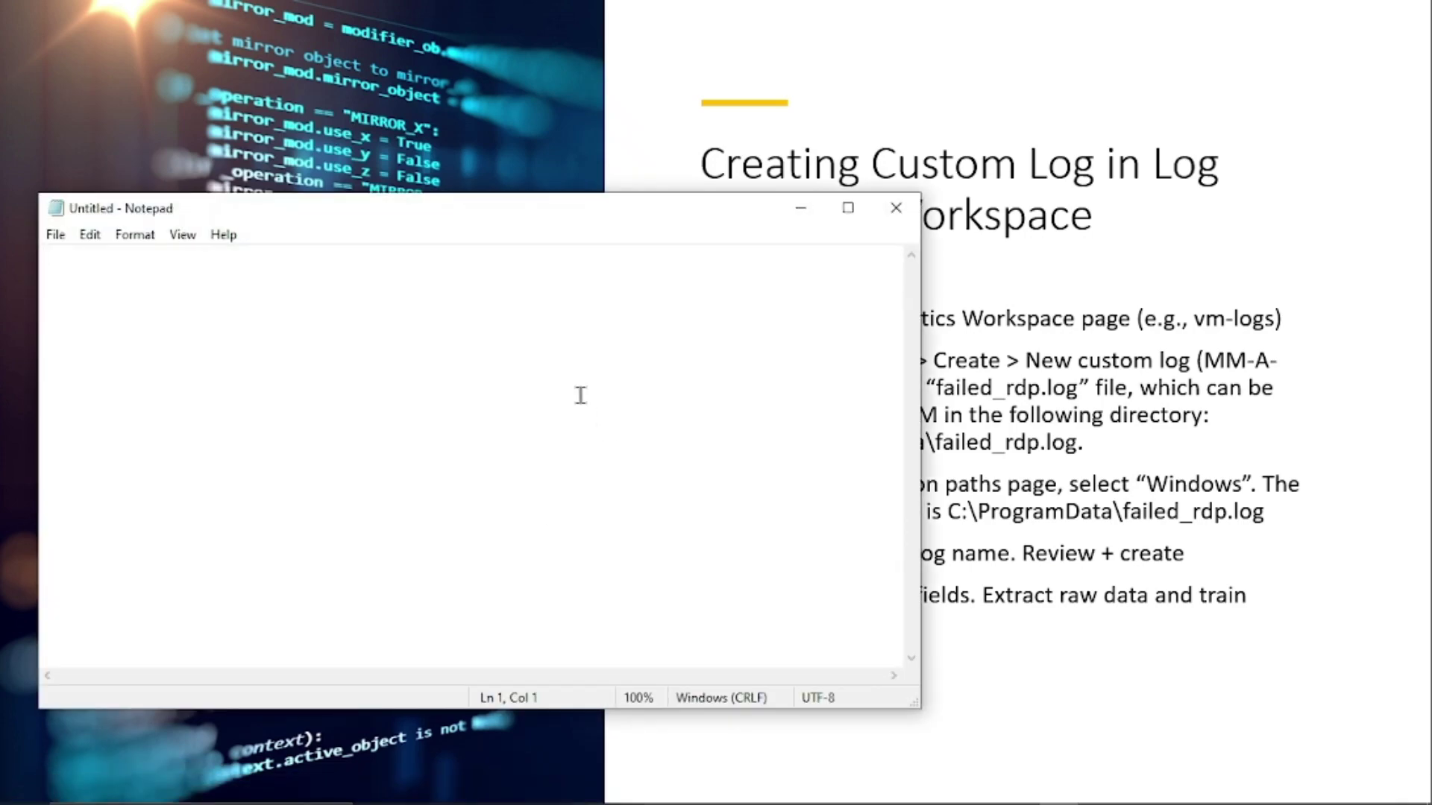
Step: Copy all lines of the remote C:\ProgramData\failed_rdp log file
key("alt+Tab")
key("Tab")
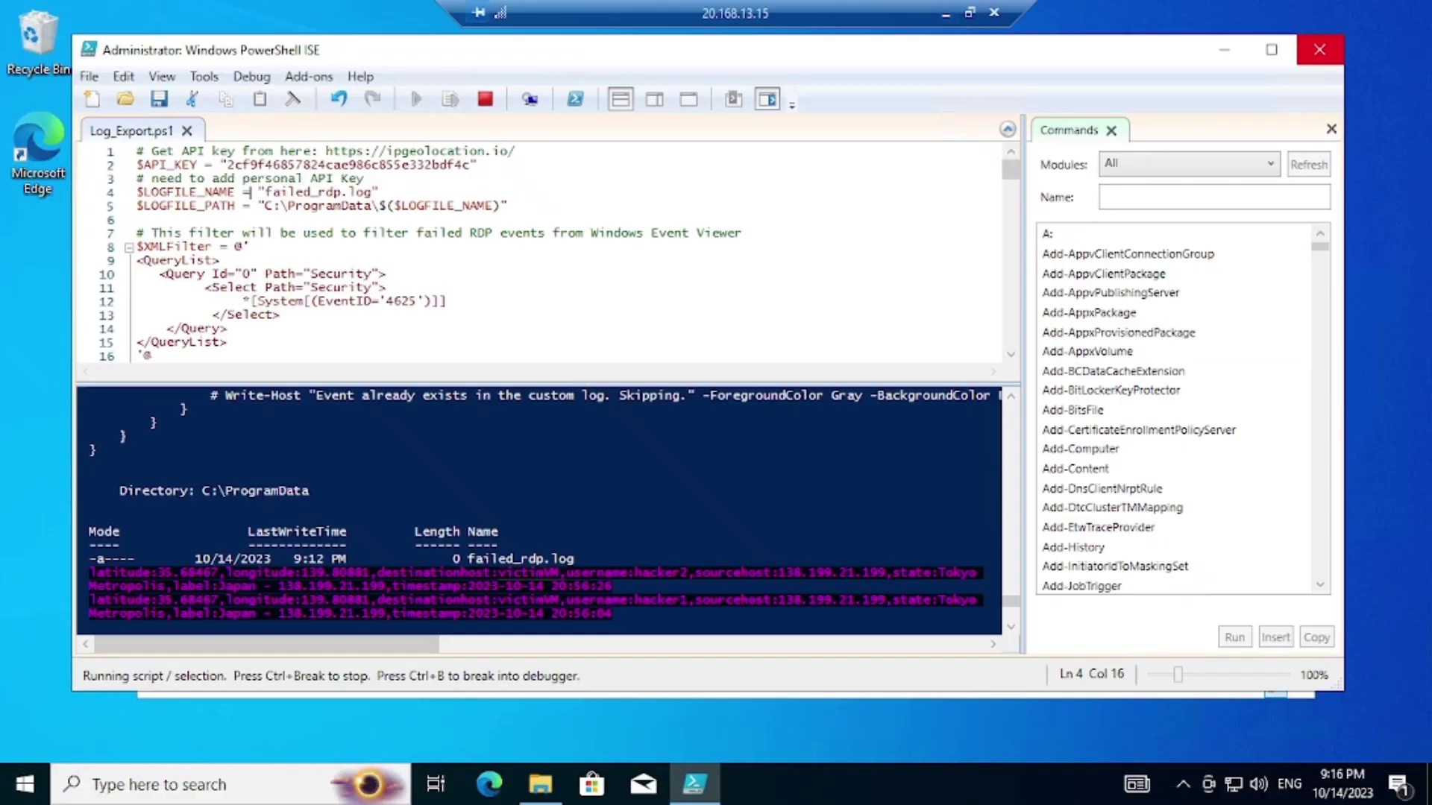
key("super+r")
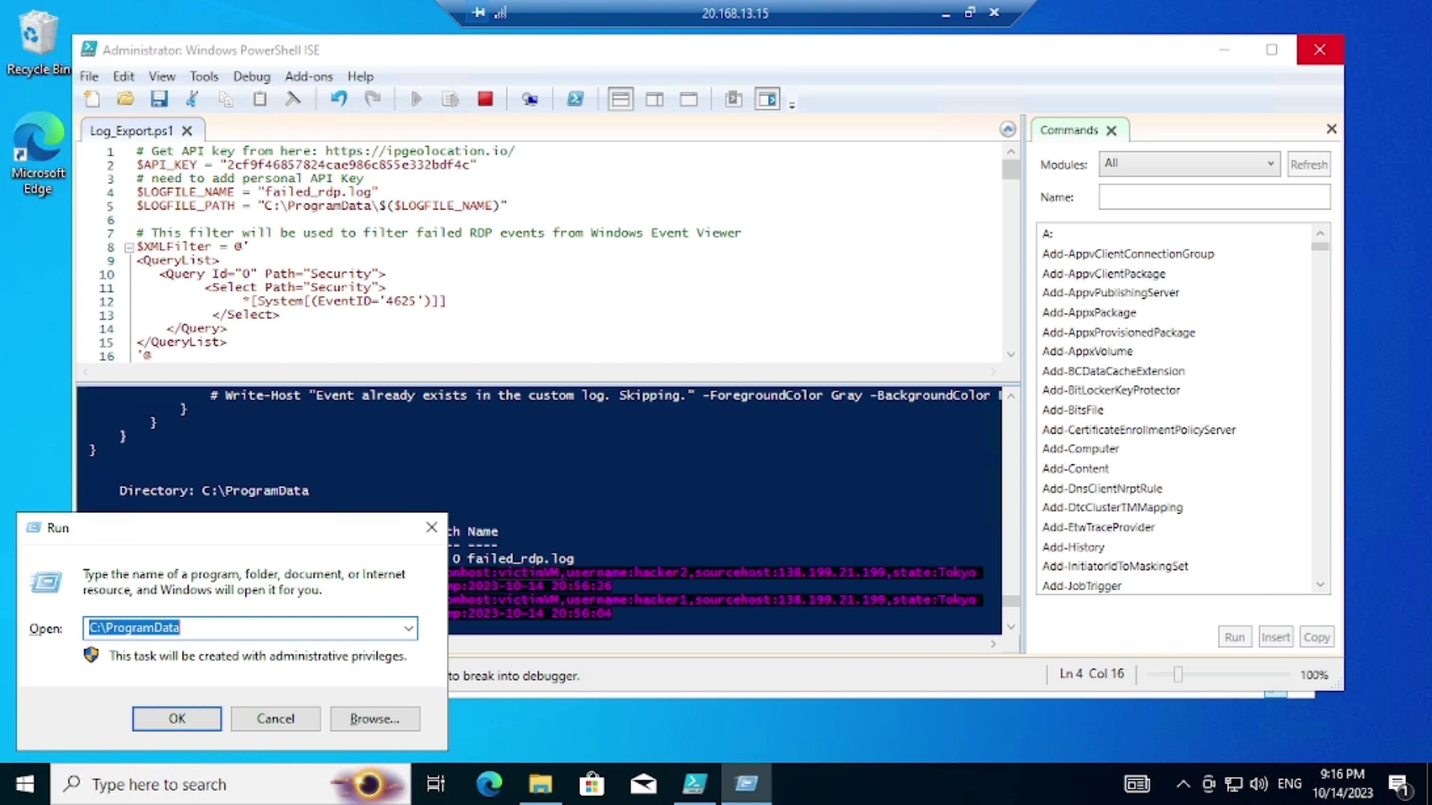
key("Return")
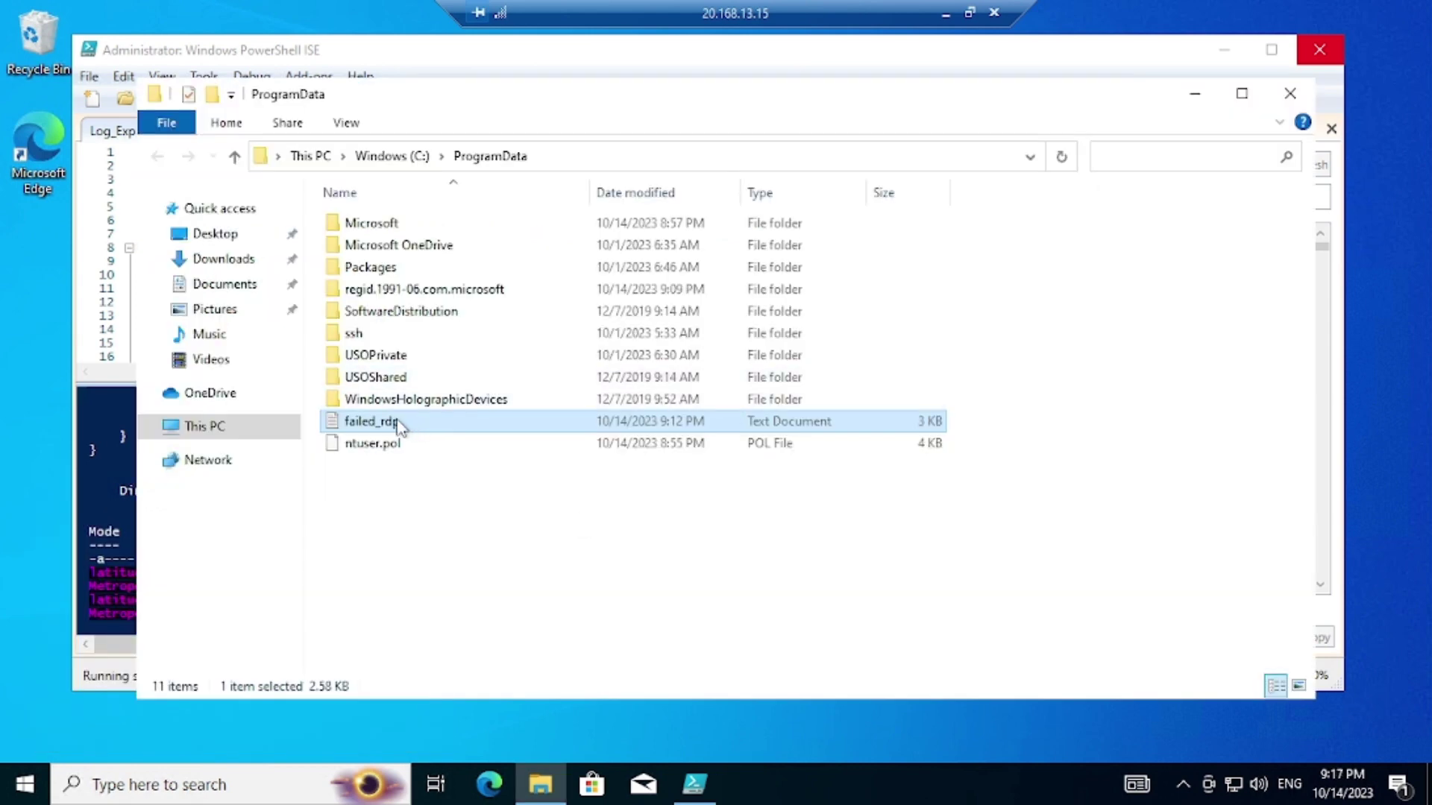
double_click(489, 426)
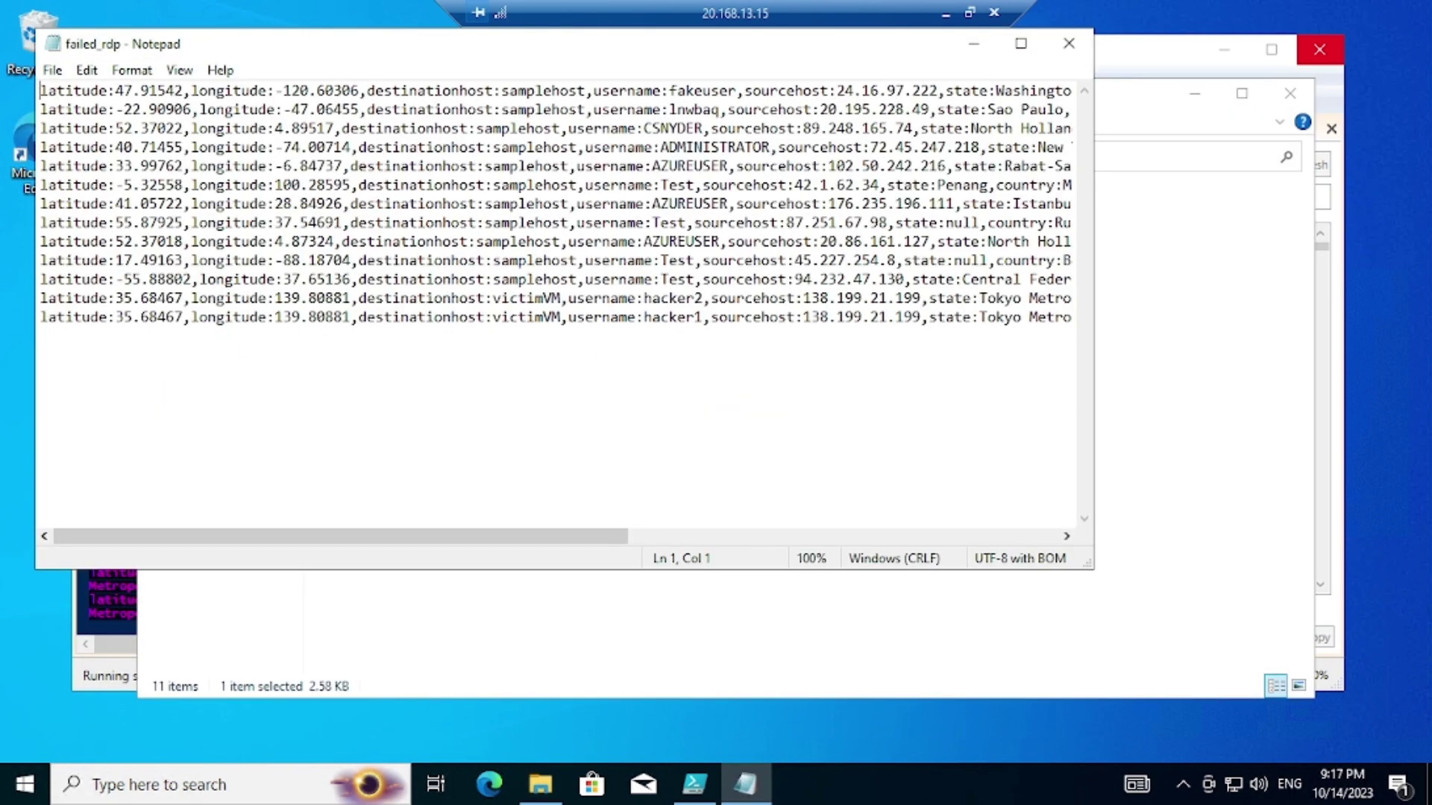
key("ctrl+a")
key("ctrl+c")
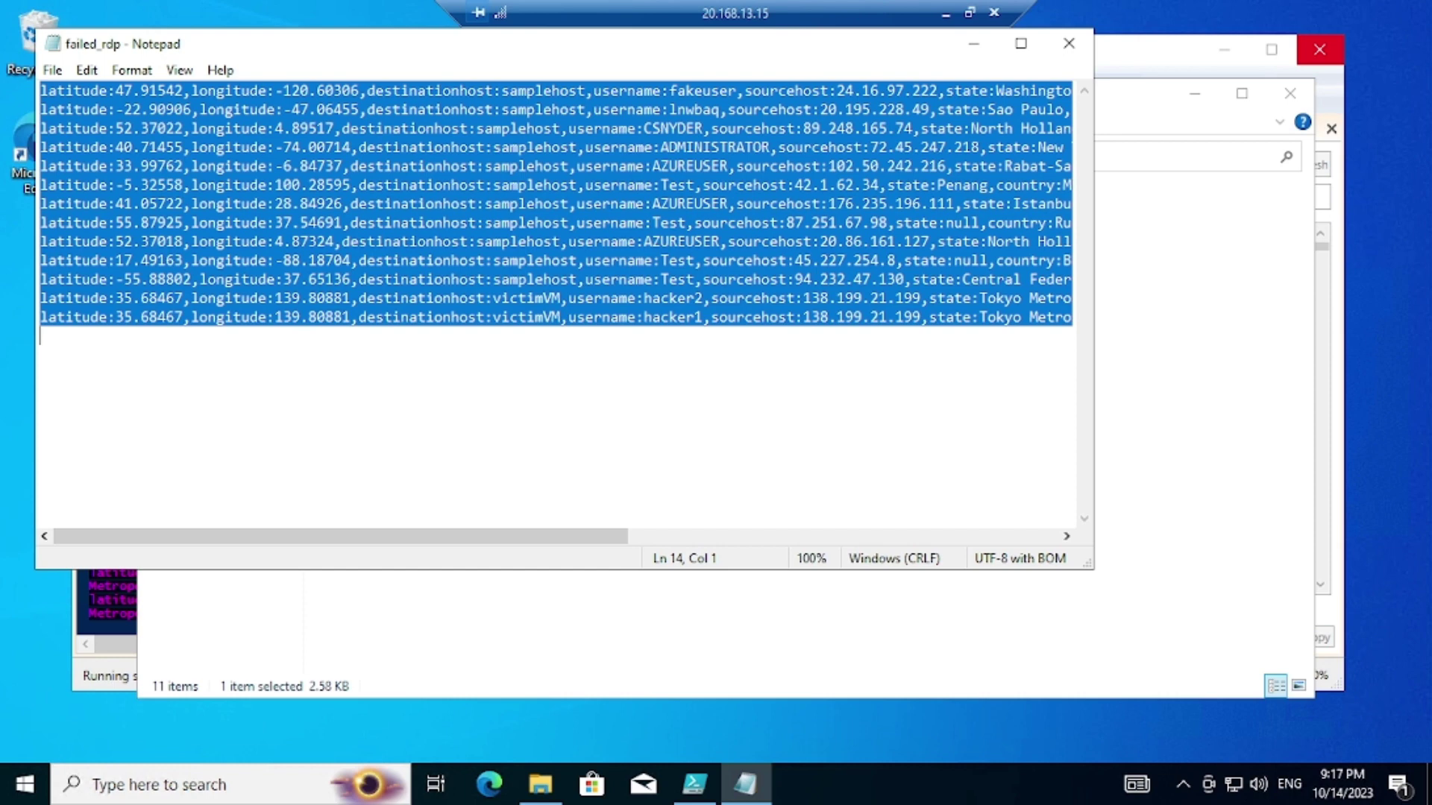
left_click(1068, 43)
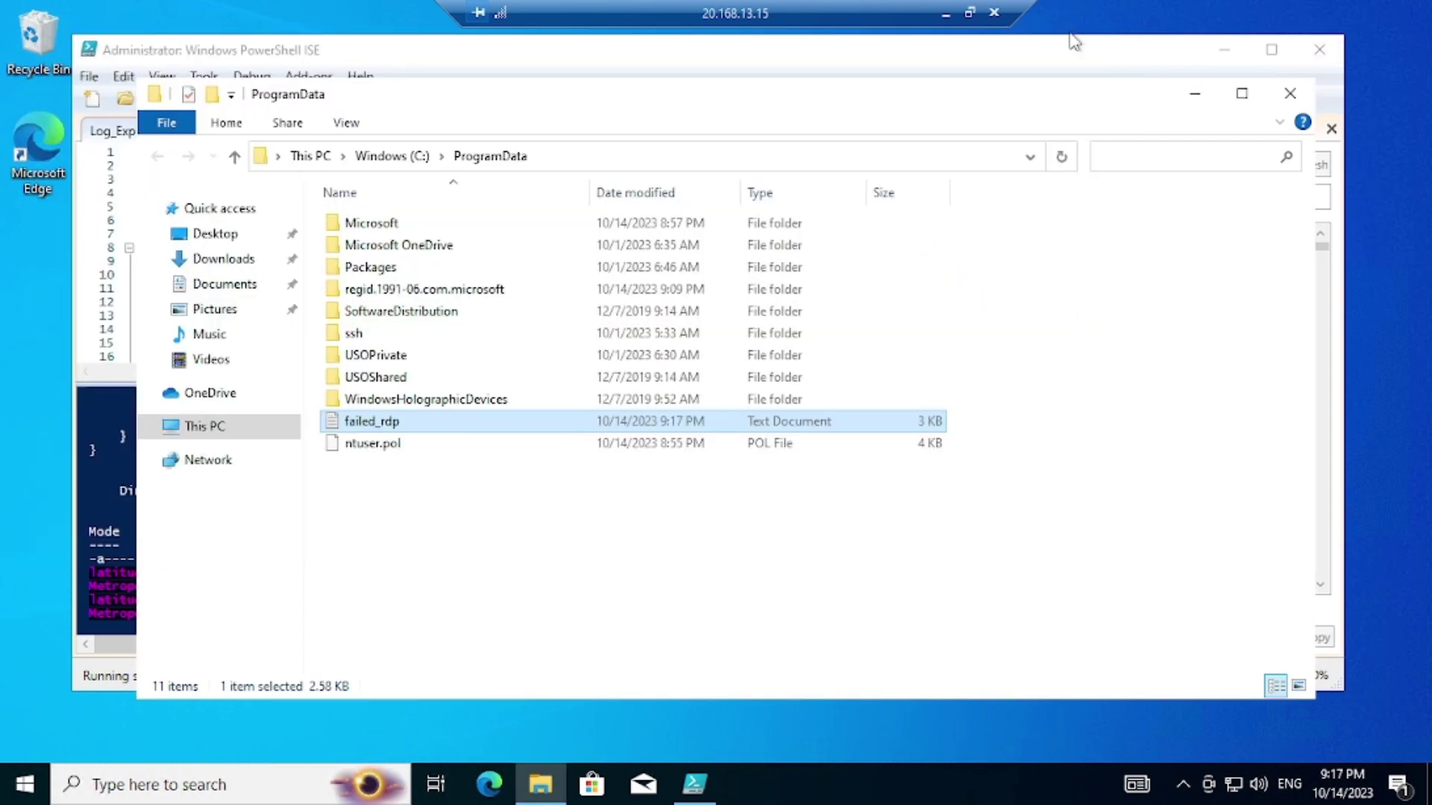
left_click(944, 14)
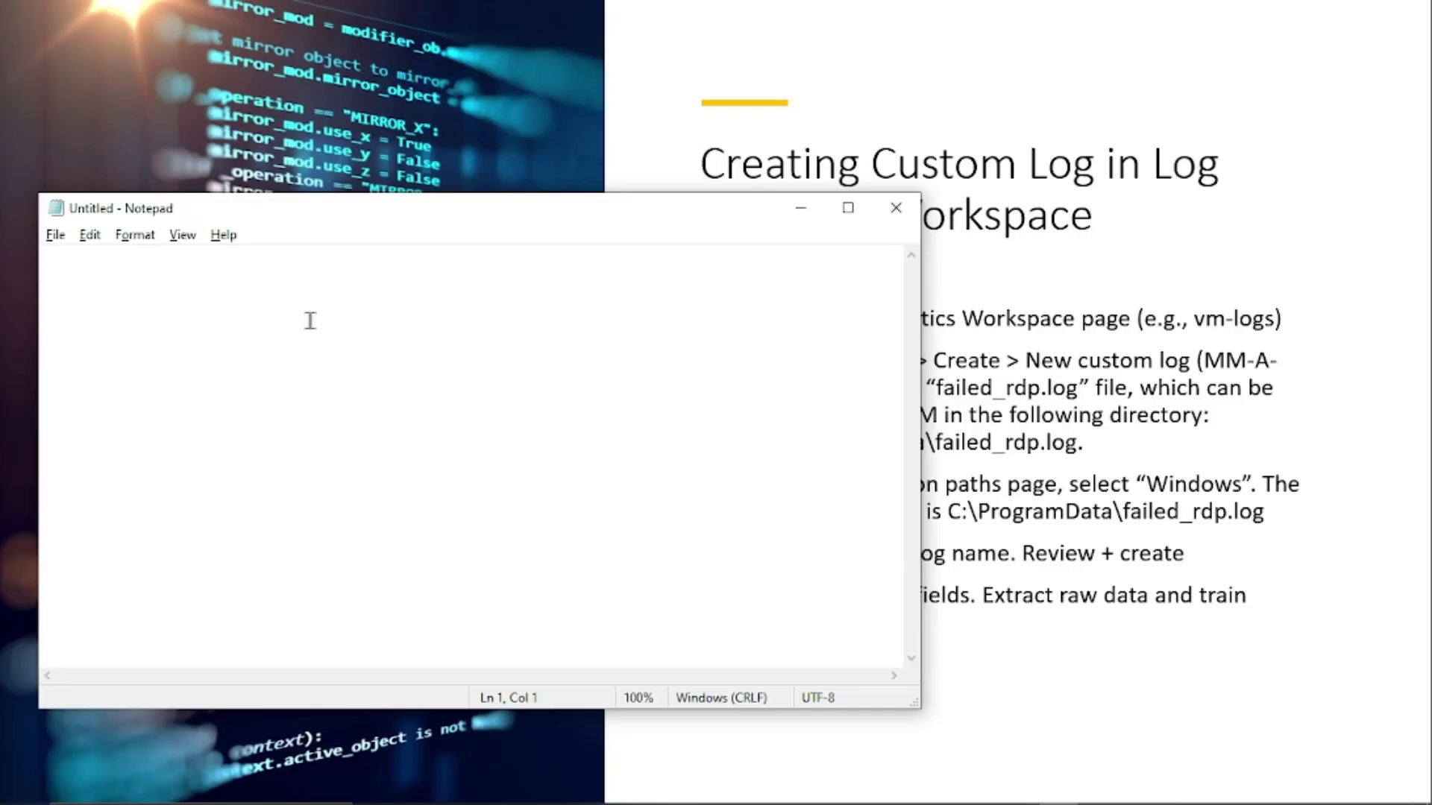
Step: Paste the lines into Notepad, save as failed_rdp.log on the Desktop, and close it
key("ctrl+v")
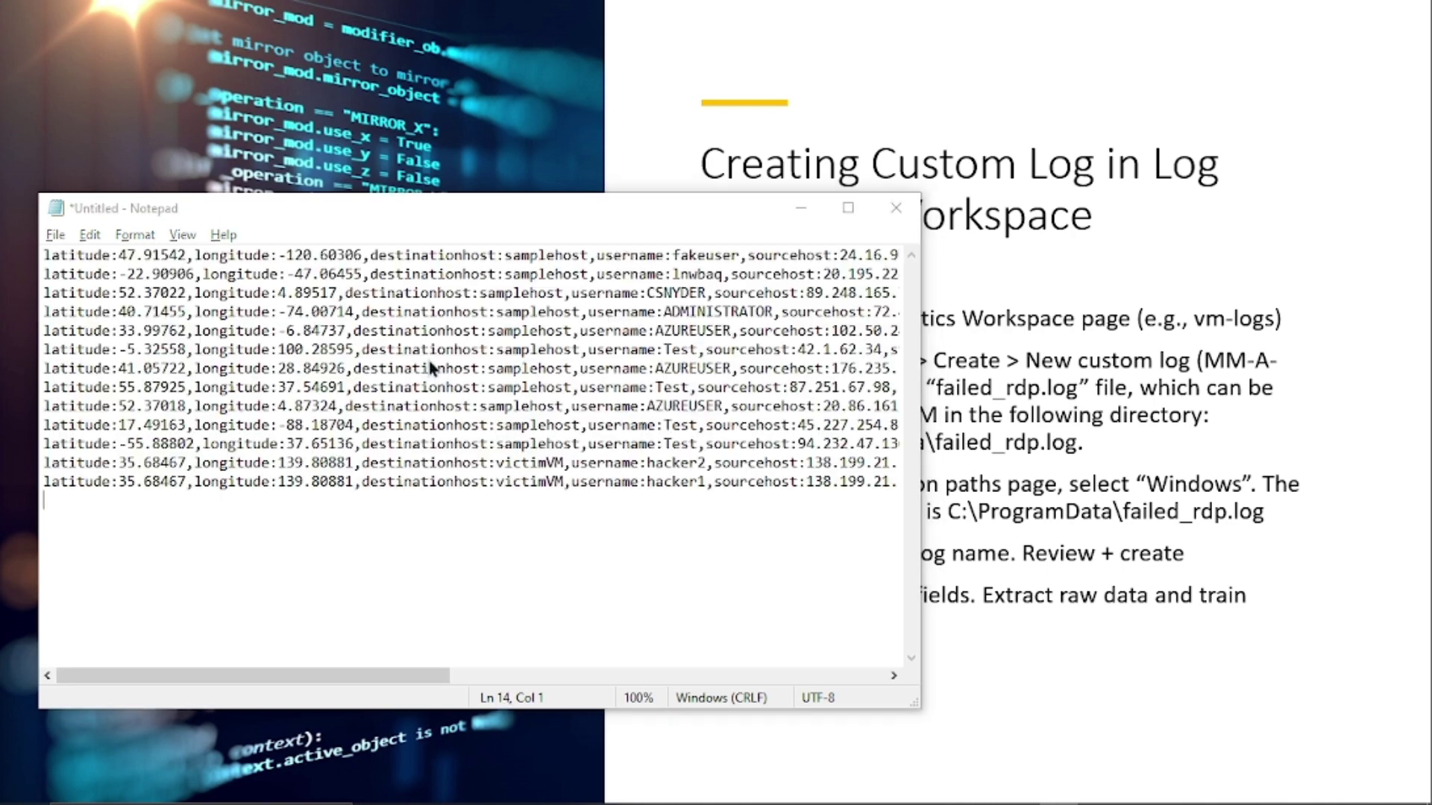
key("ctrl+s")
type("failed_rdo")
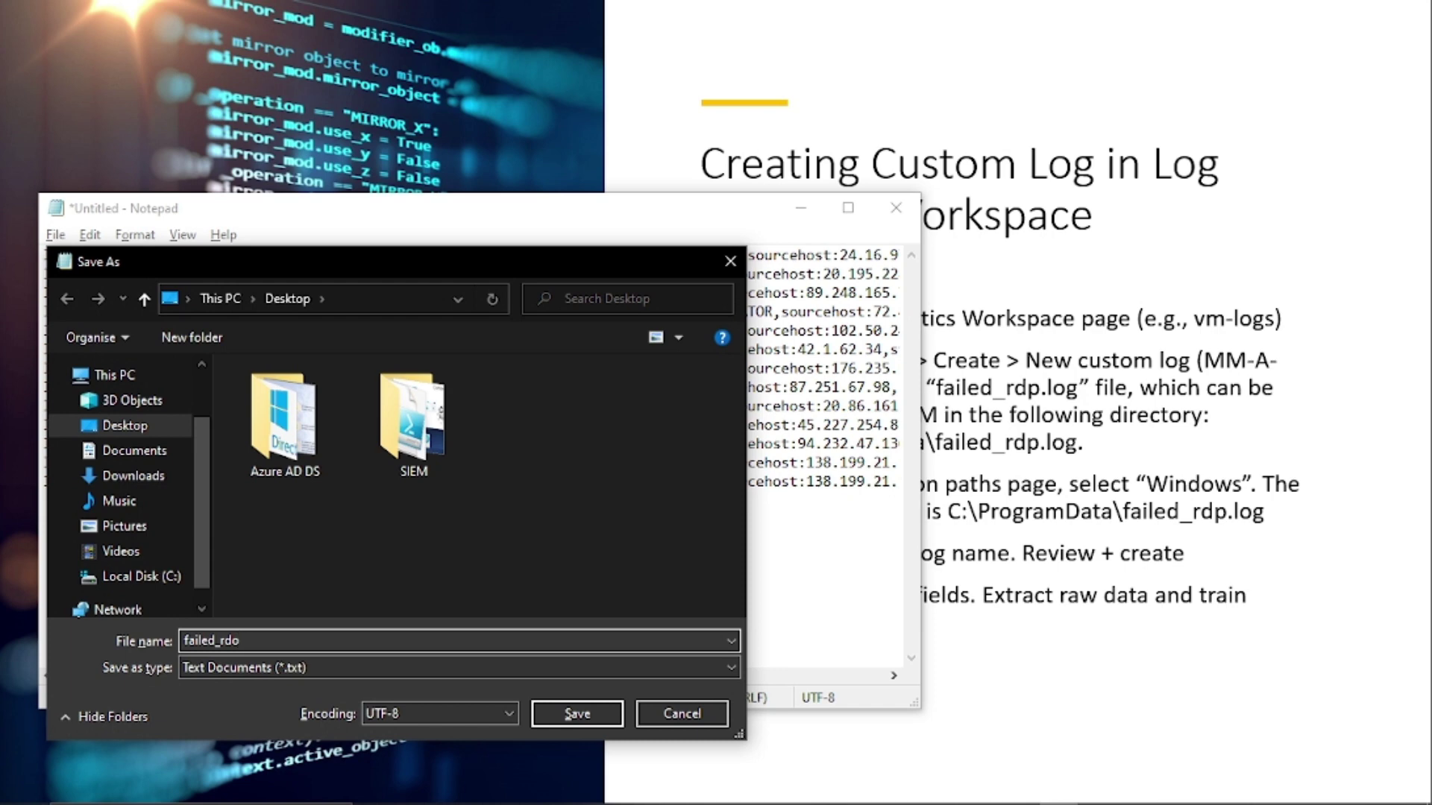
key("BackSpace")
type("p.log")
key("Return")
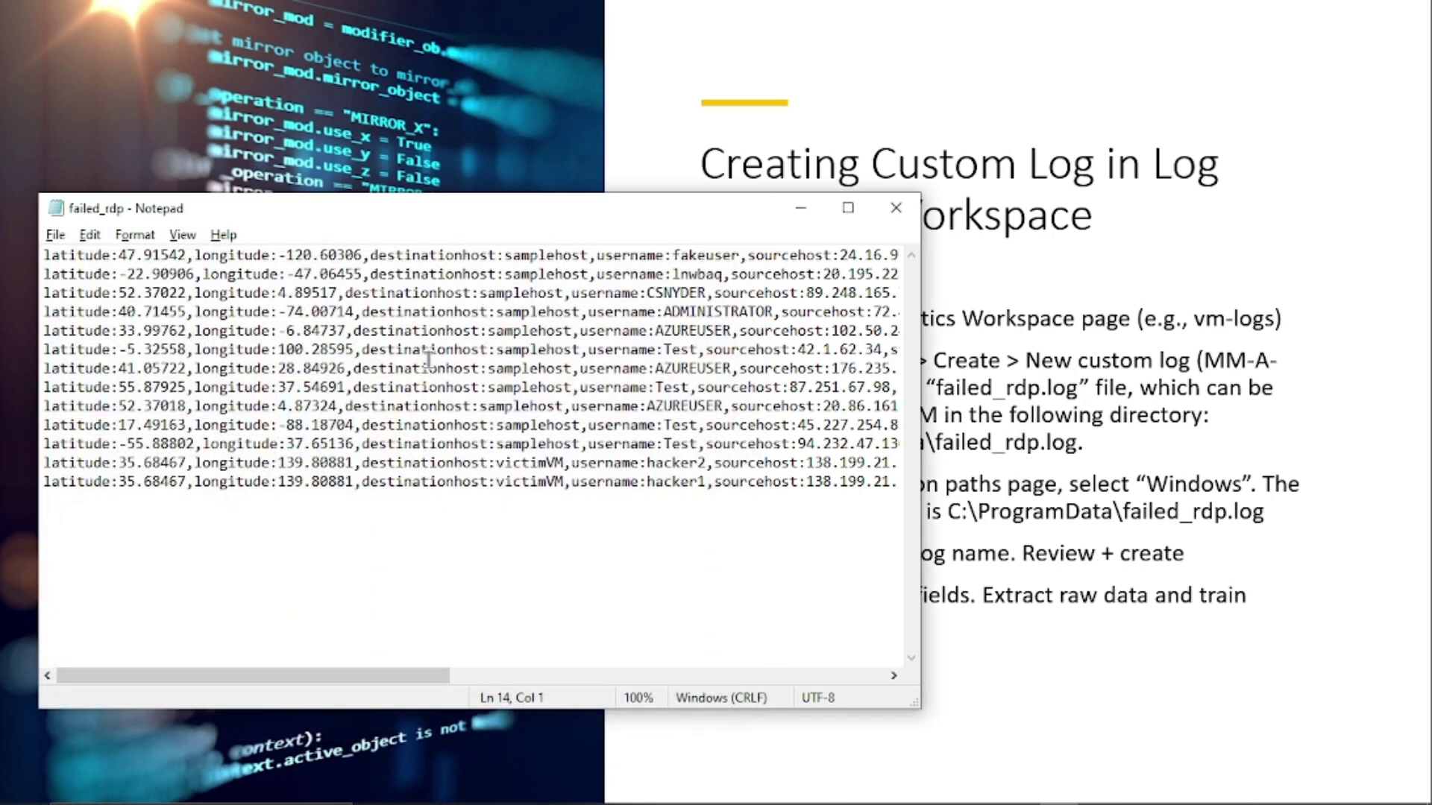
left_click(897, 208)
key("alt+Tab")
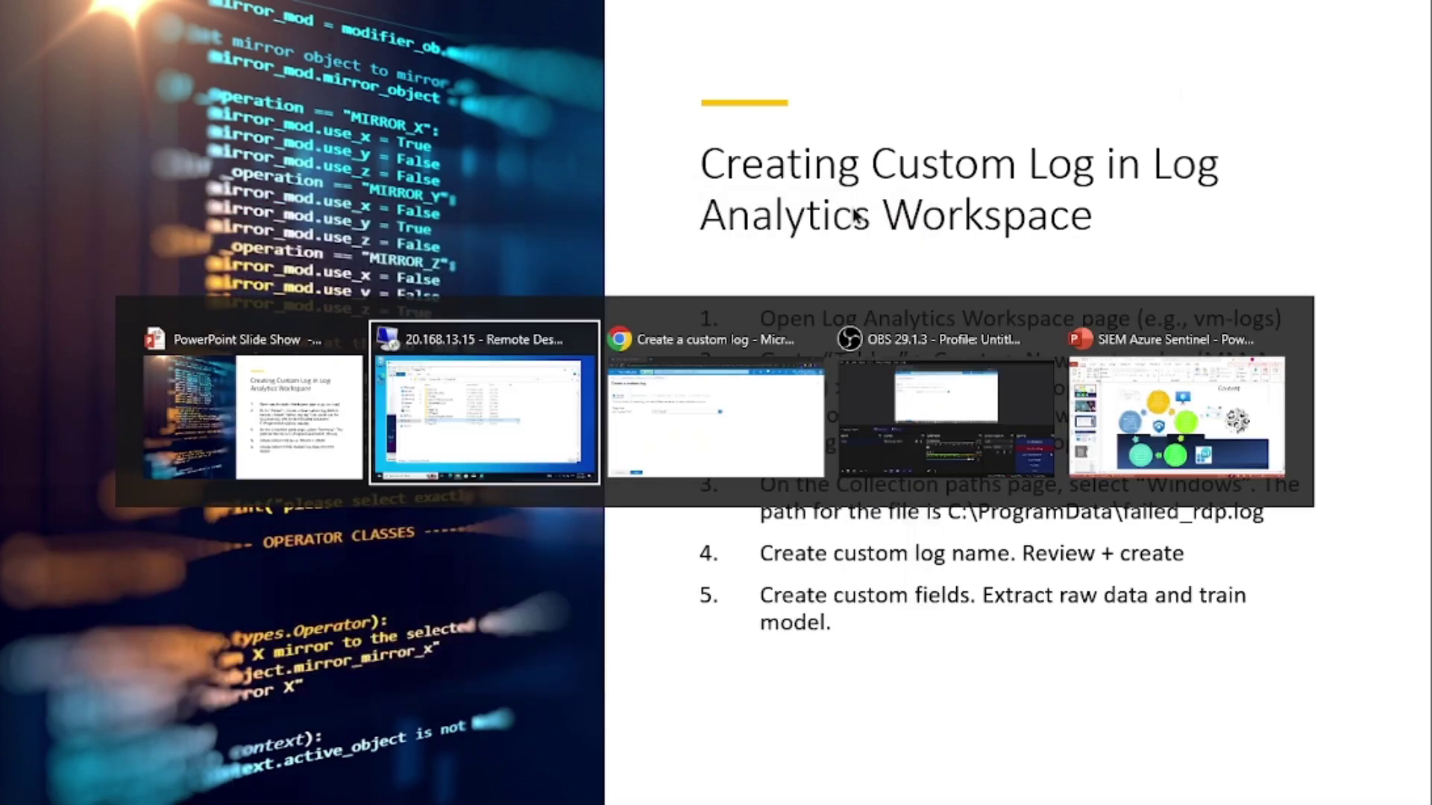
key("Tab")
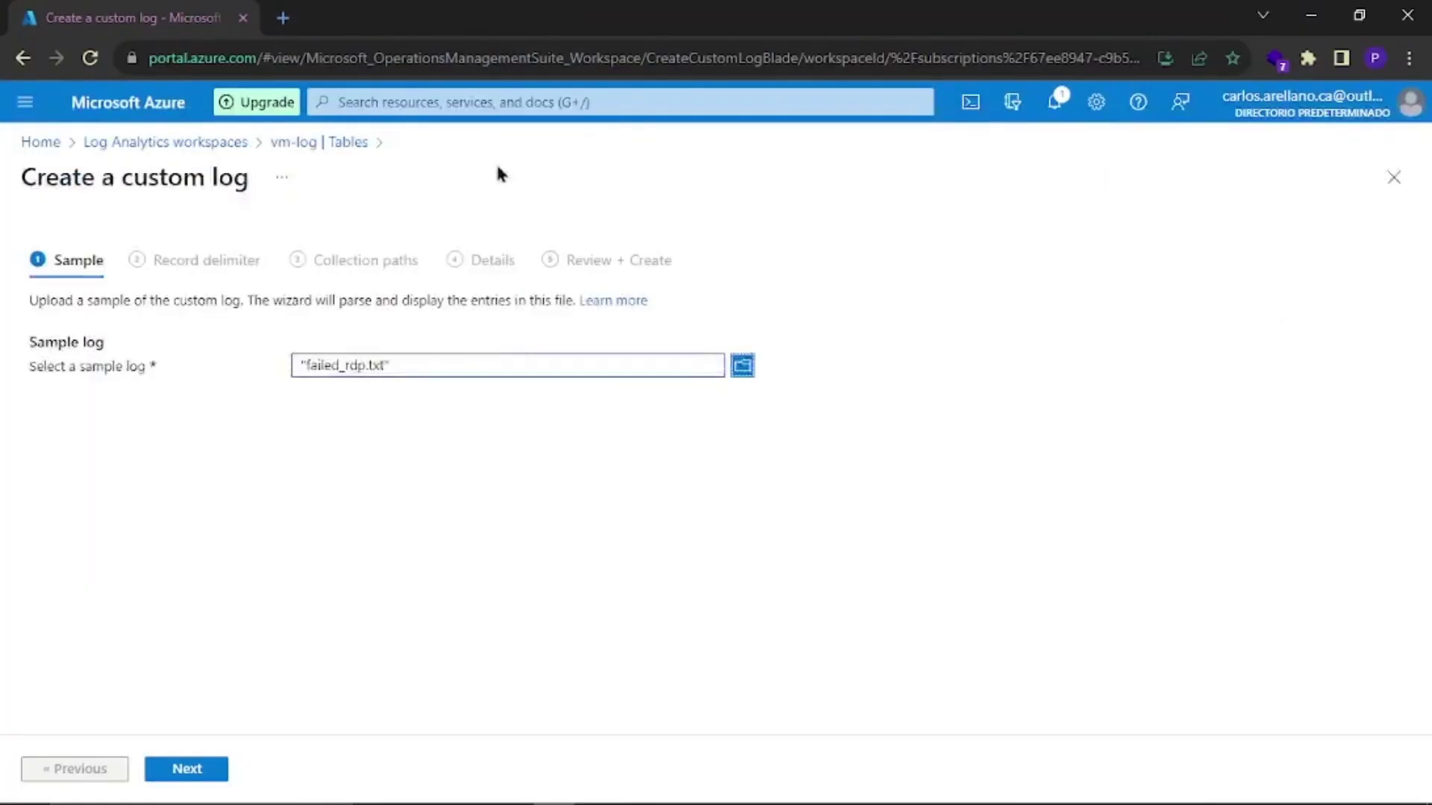
Step: Upload failed_rdp.log as the sample and keep New line as the record delimiter
left_click(742, 367)
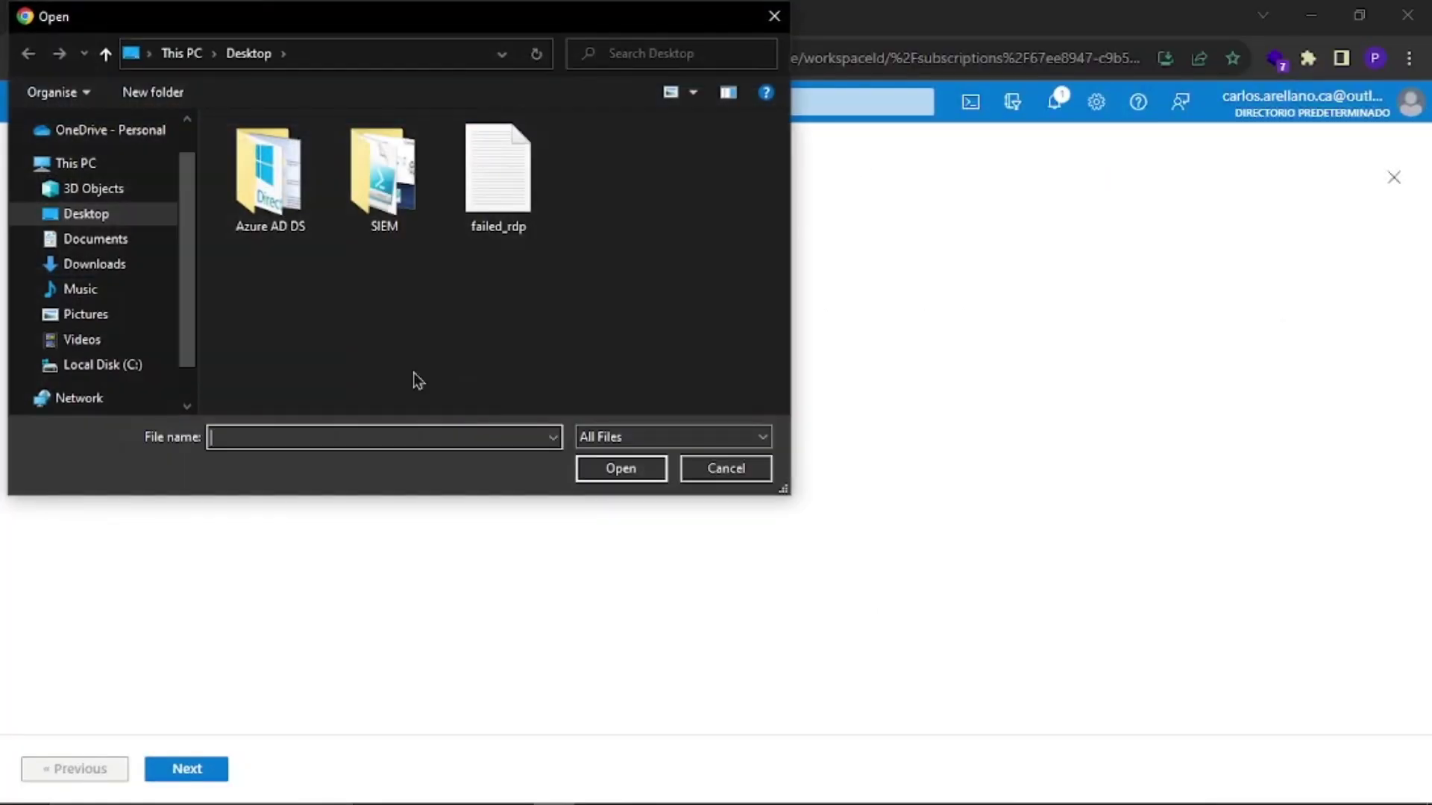
double_click(511, 192)
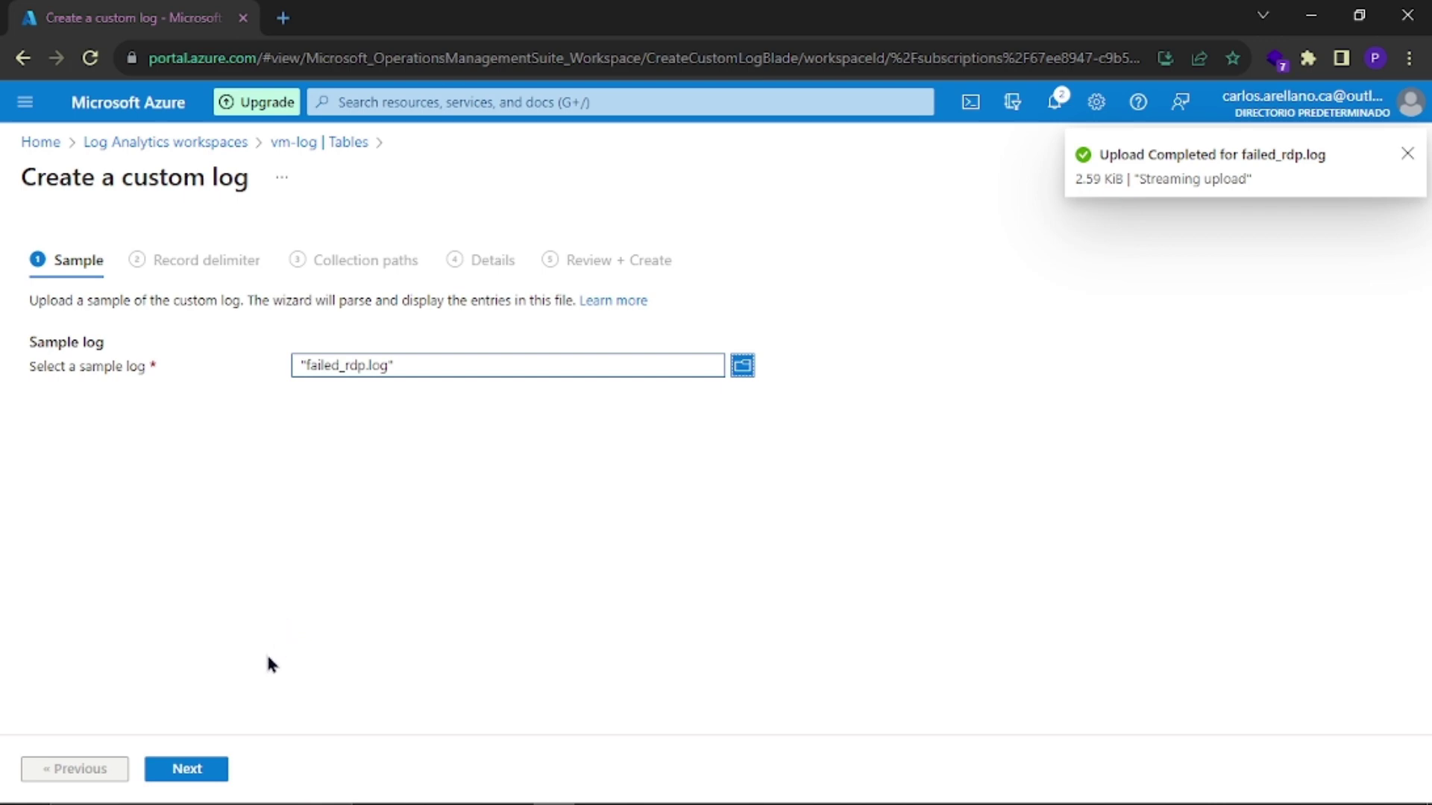
left_click(200, 771)
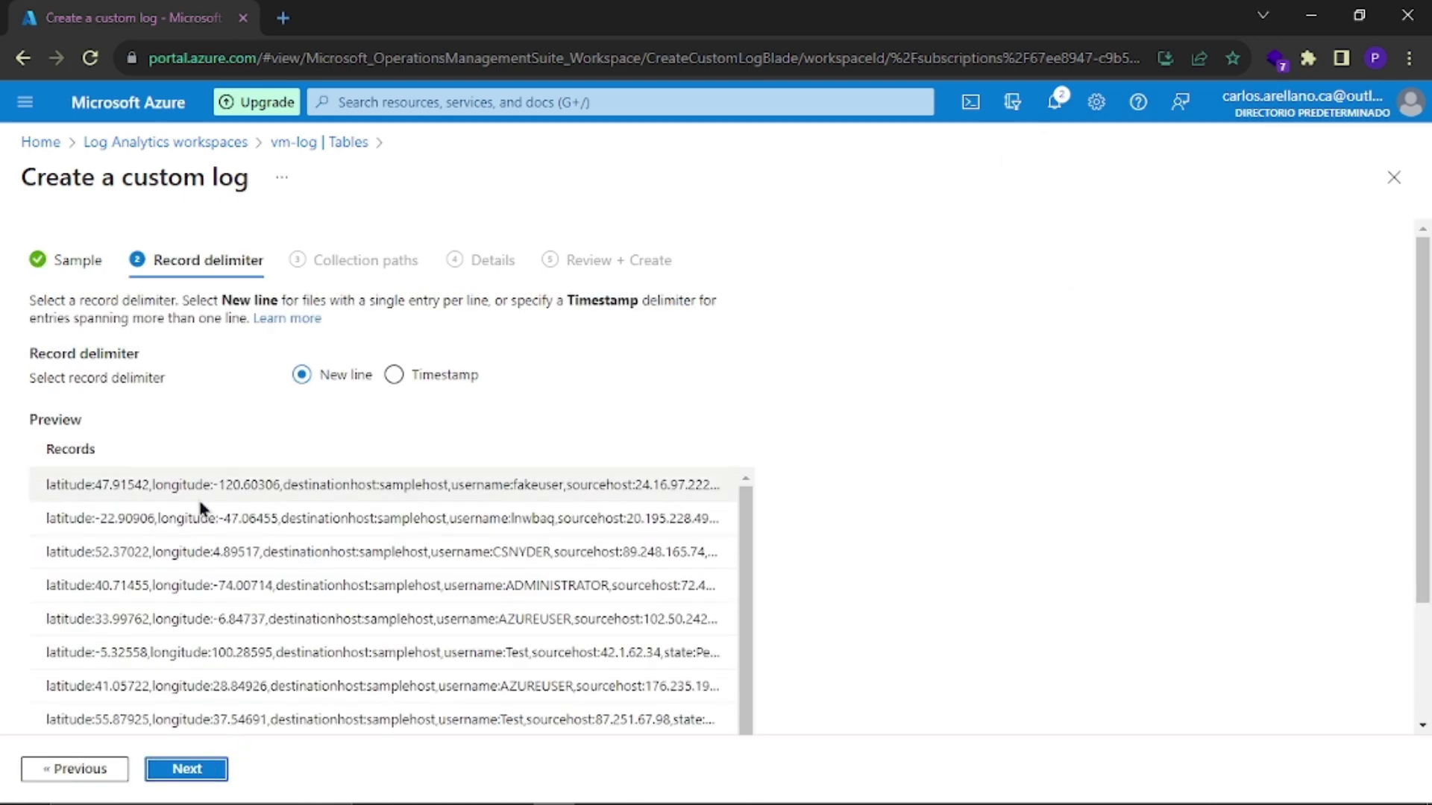
scroll(6, 468, "down", 2)
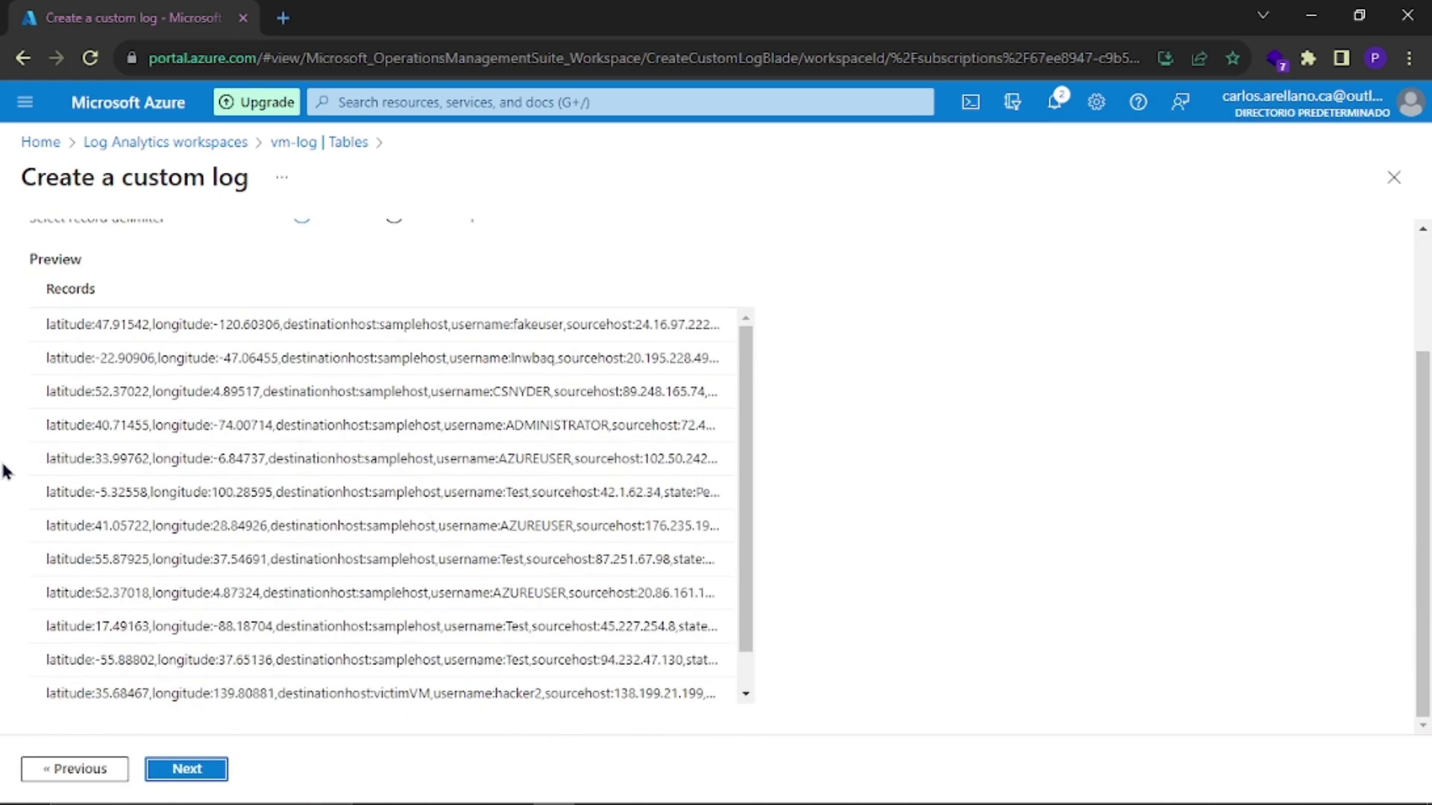
scroll(6, 468, "up", 2)
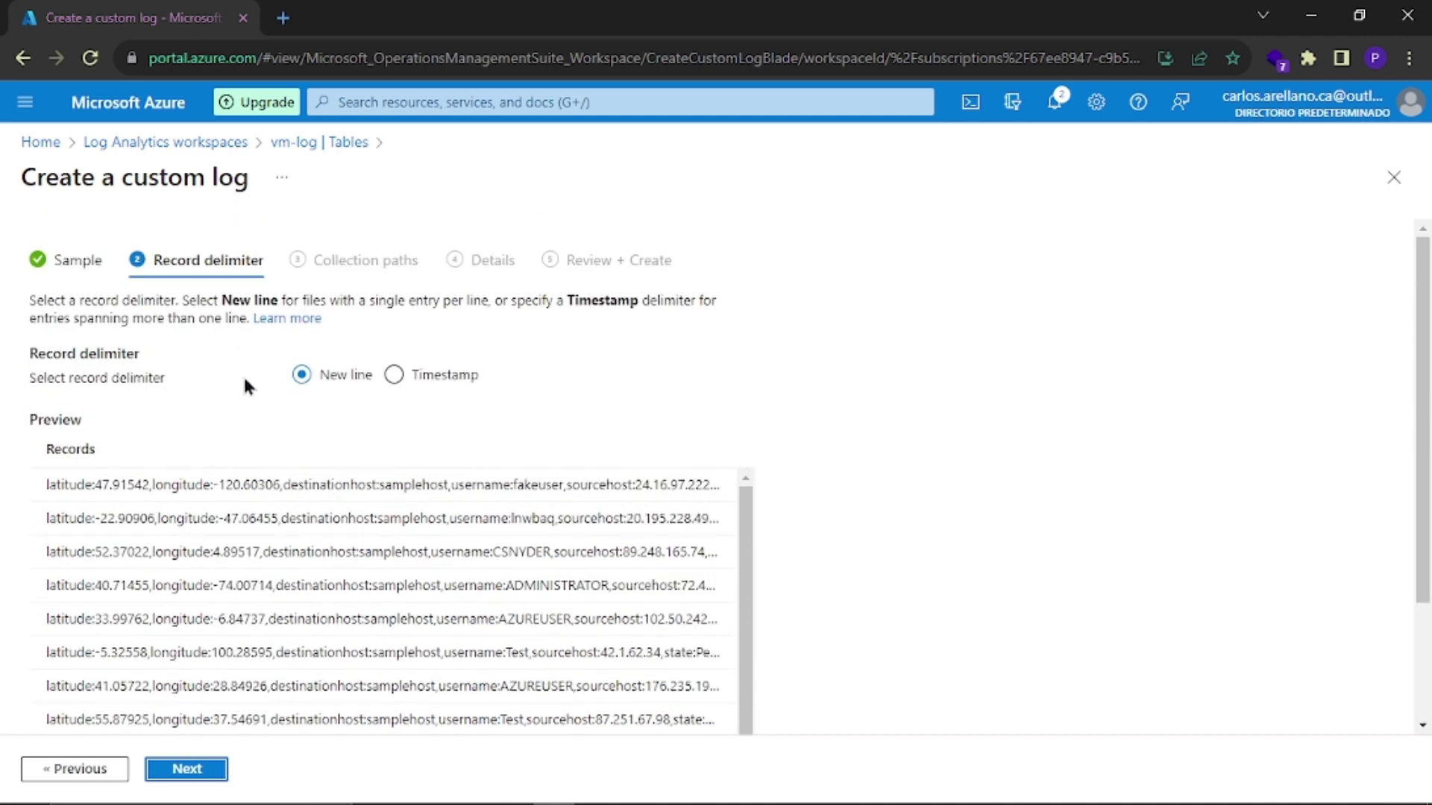
left_click(411, 380)
left_click(306, 377)
scroll(172, 339, "down", 2)
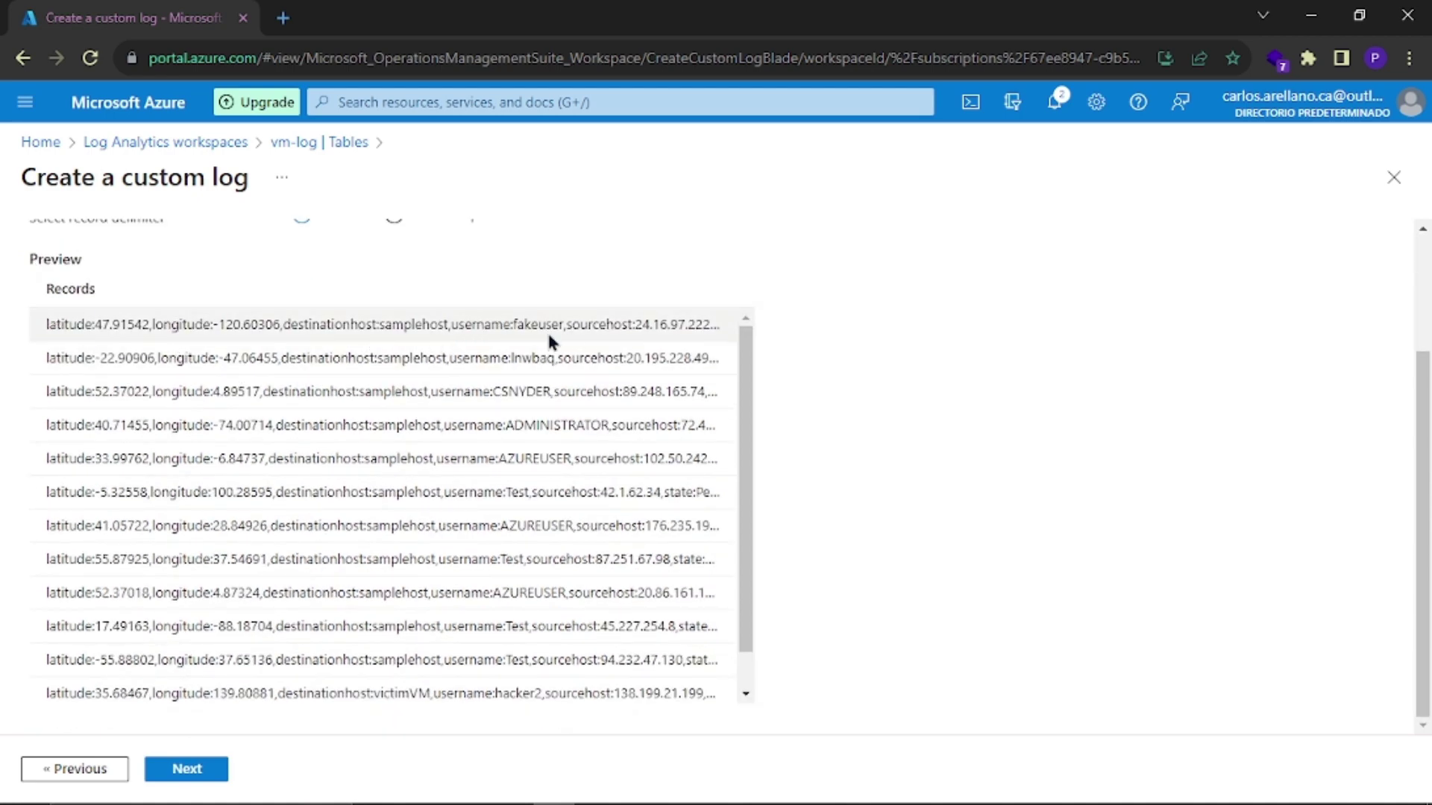
left_click(187, 770)
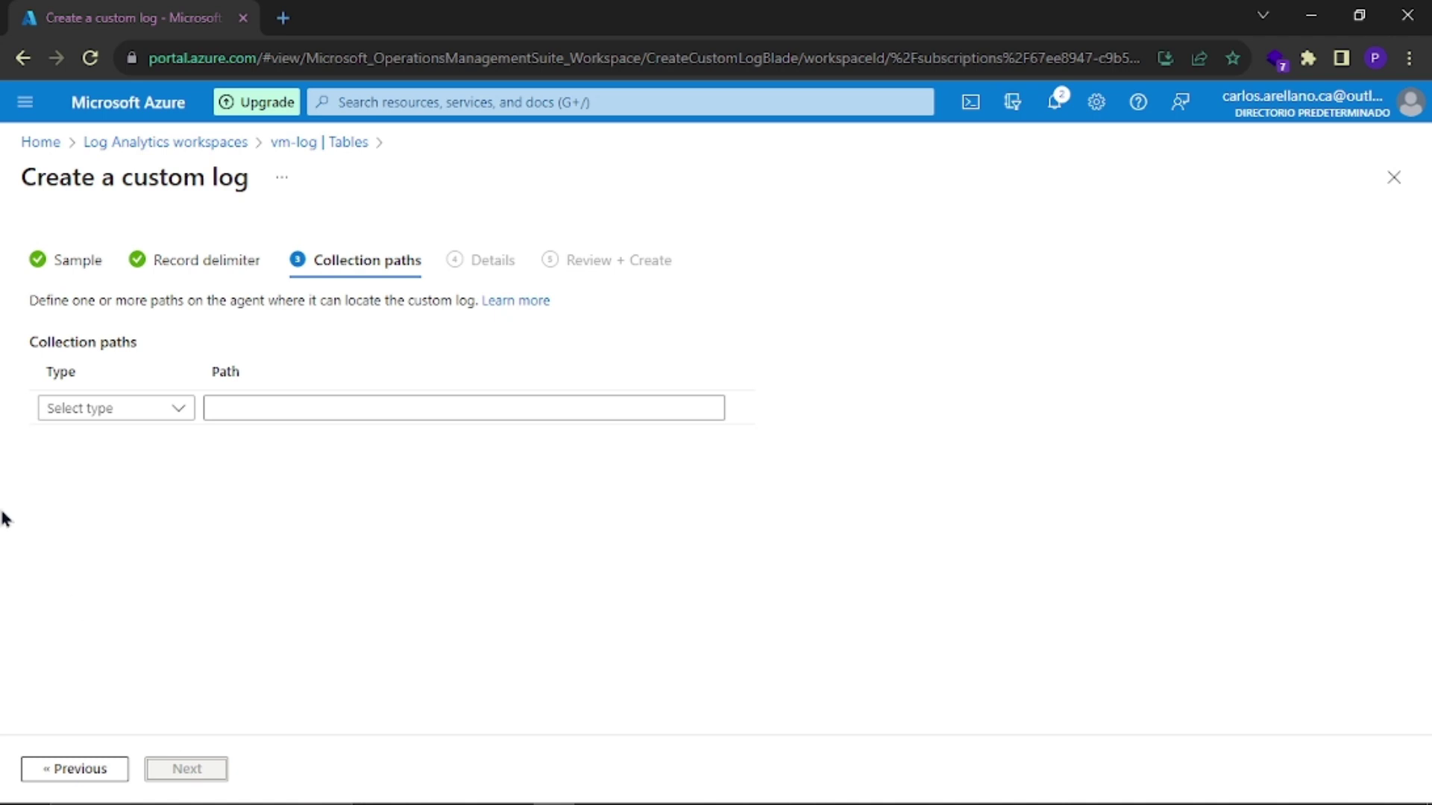
Step: Set the first collection path type to Windows
left_click(190, 408)
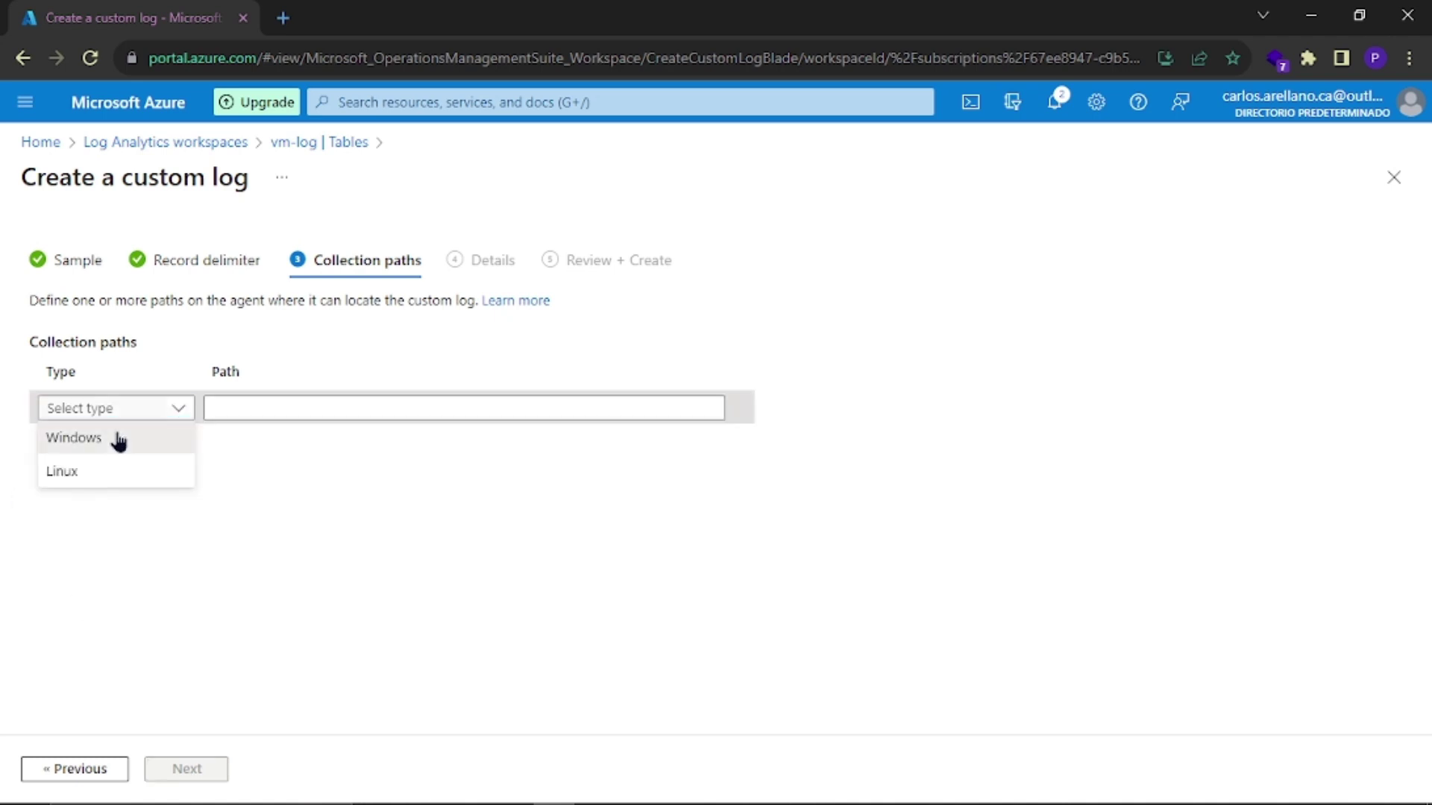
left_click(118, 442)
left_click(256, 403)
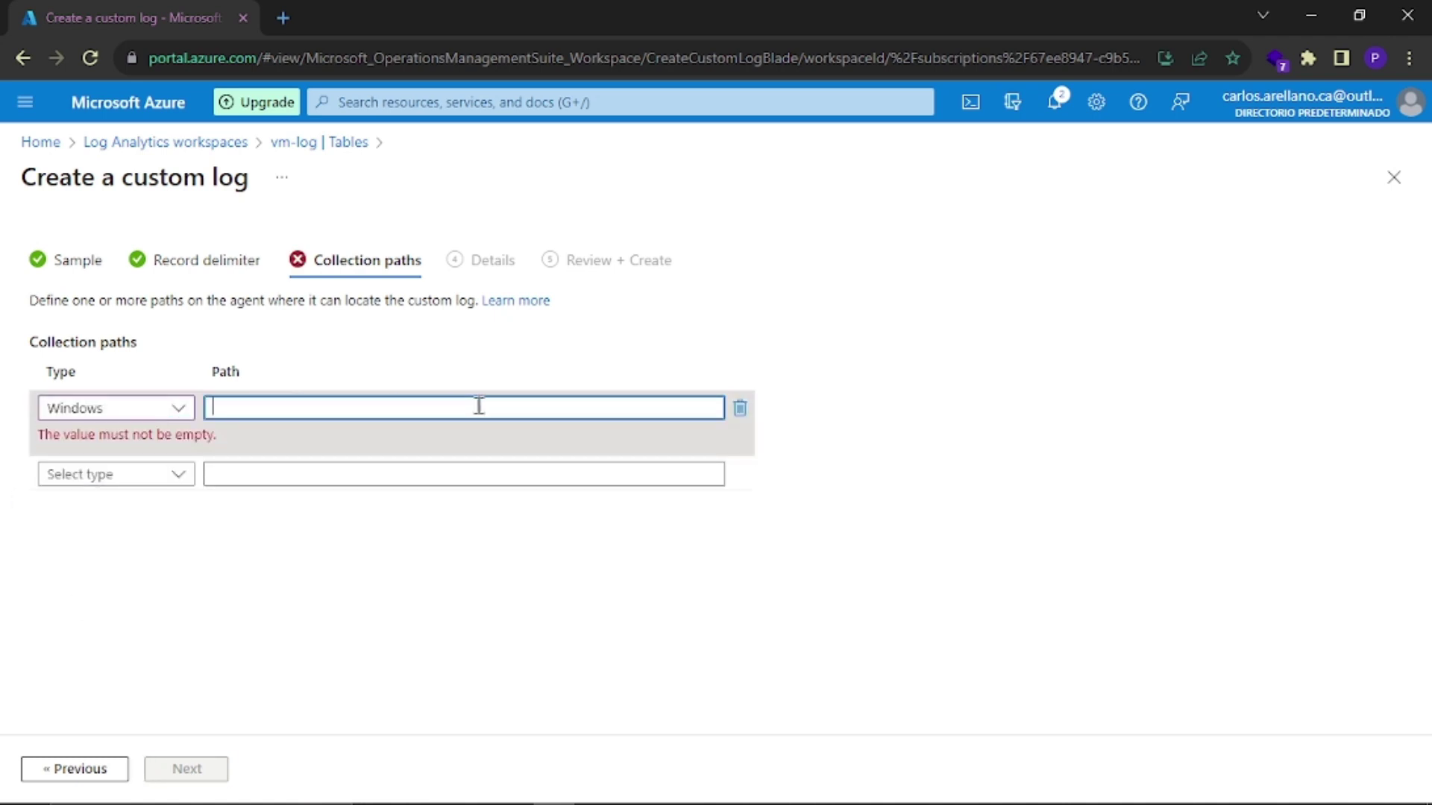
key("alt+Tab")
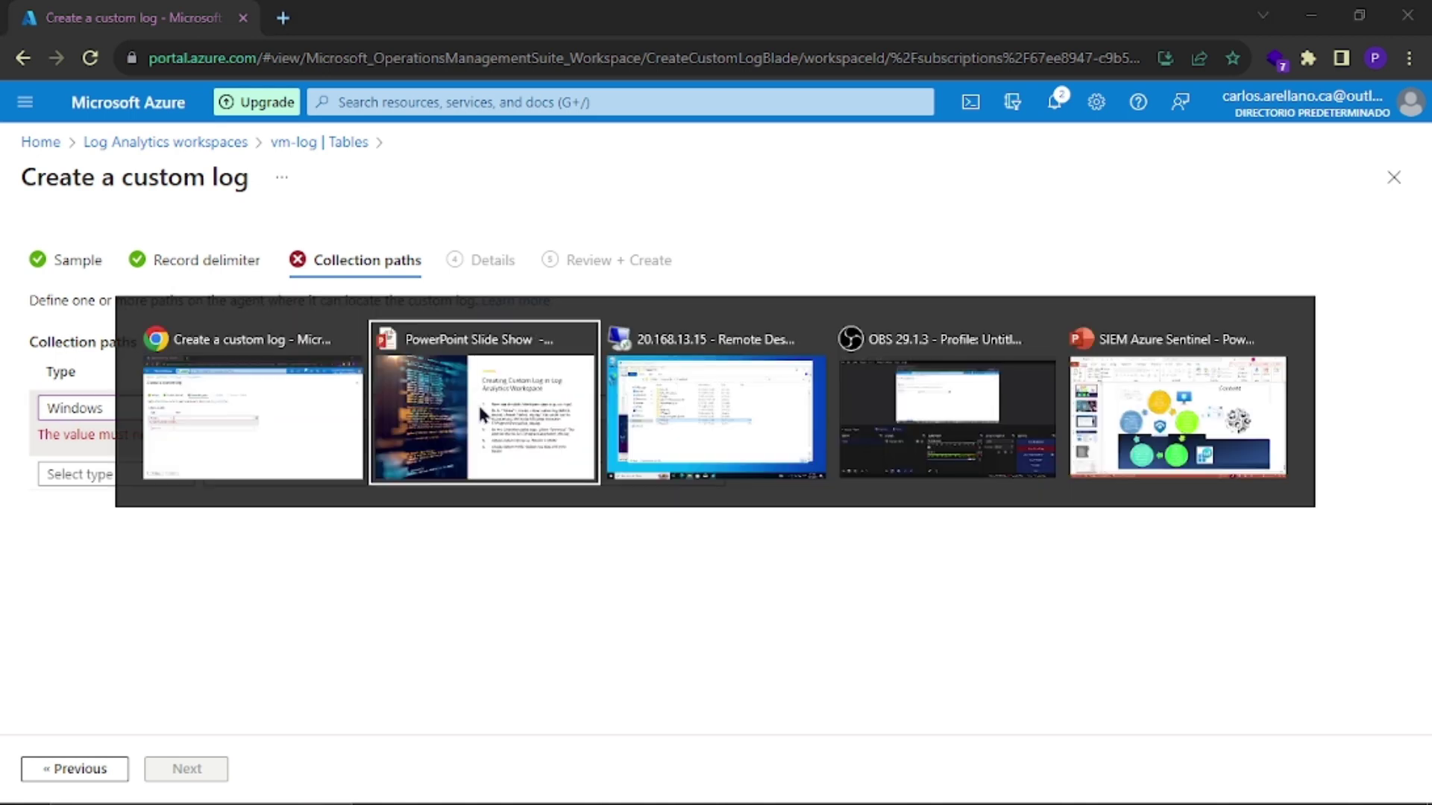
Step: In the remote session, copy the full path C:\ProgramData\failed_rdp.log, then minimize the RDP window
key("alt+Tab")
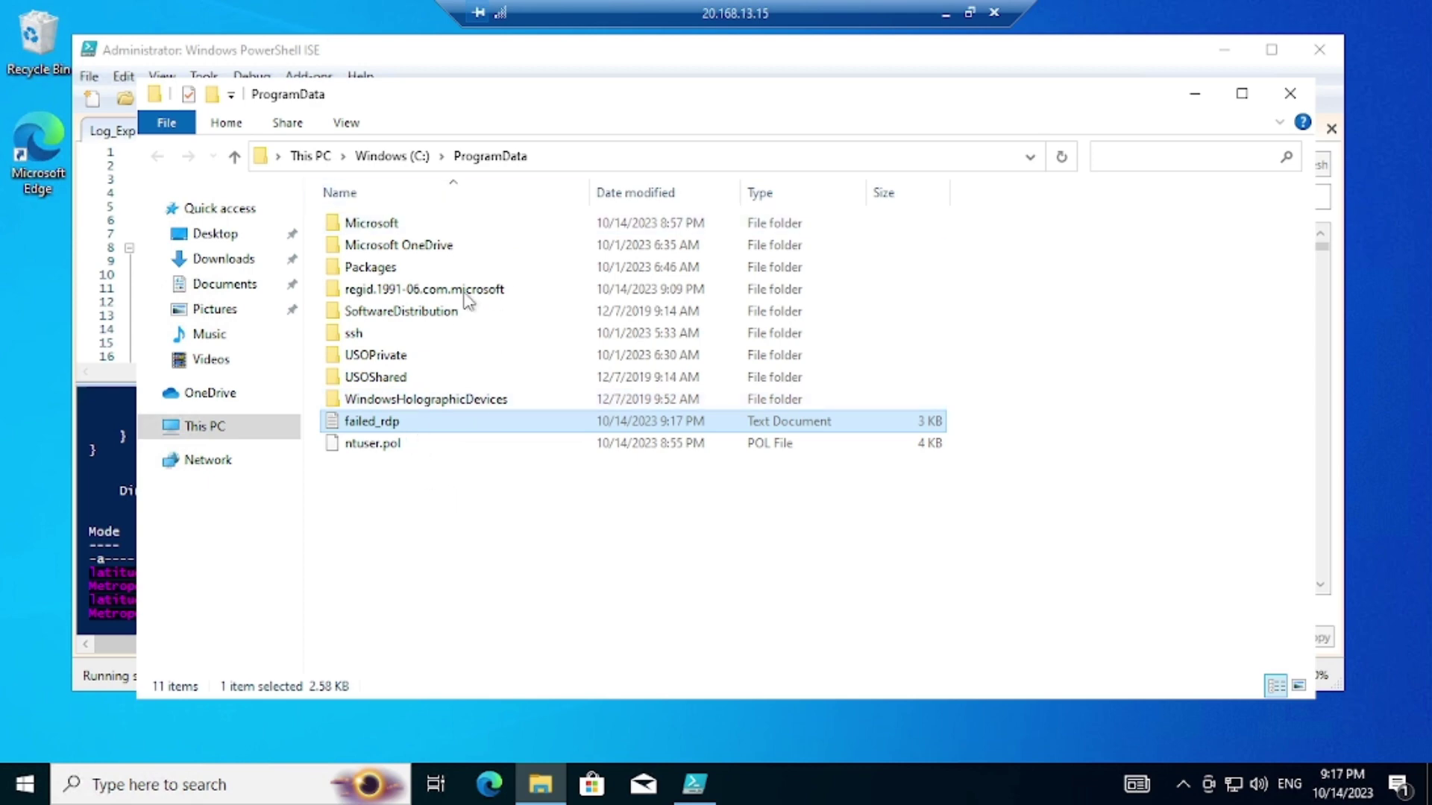
left_click(567, 158)
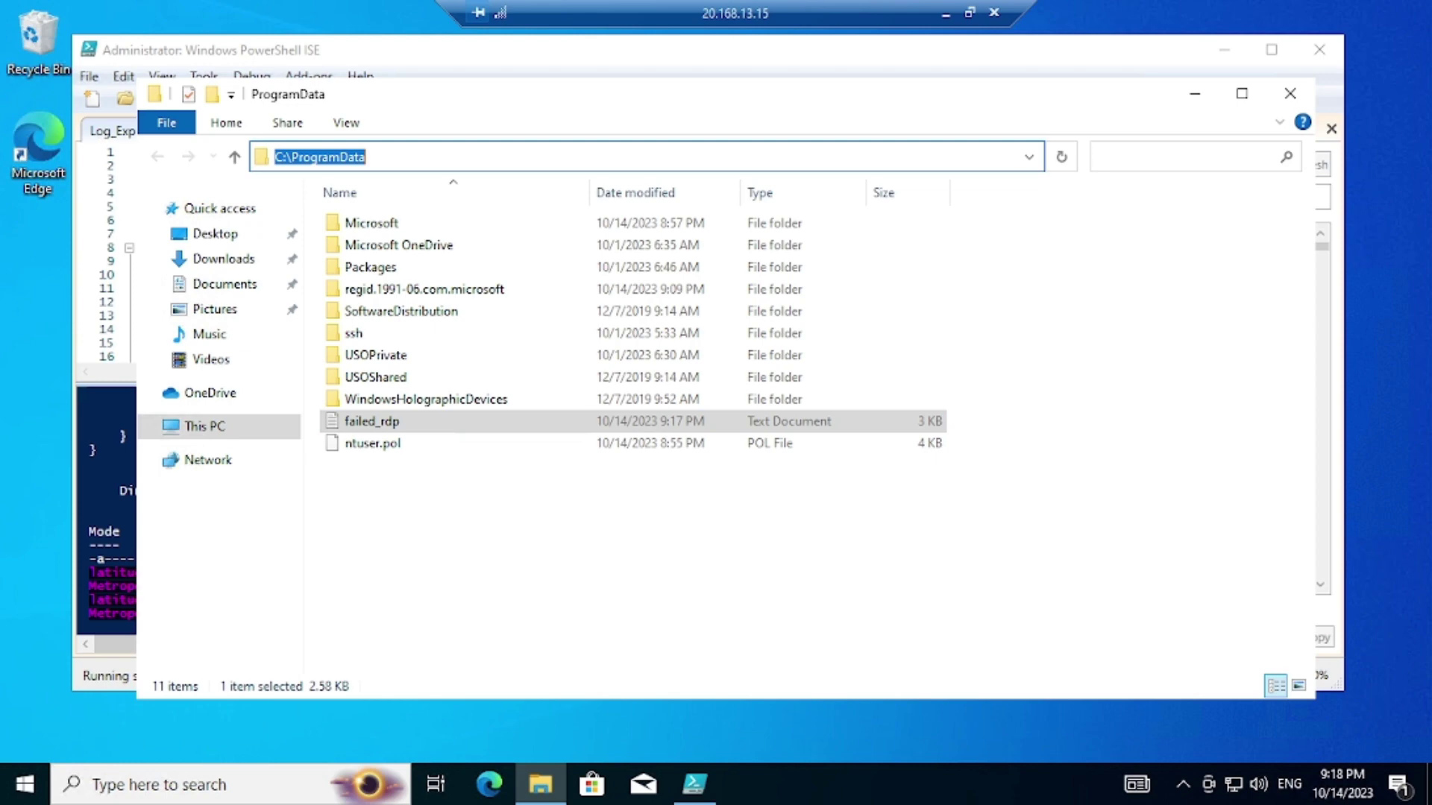
left_click(567, 158)
type("\\")
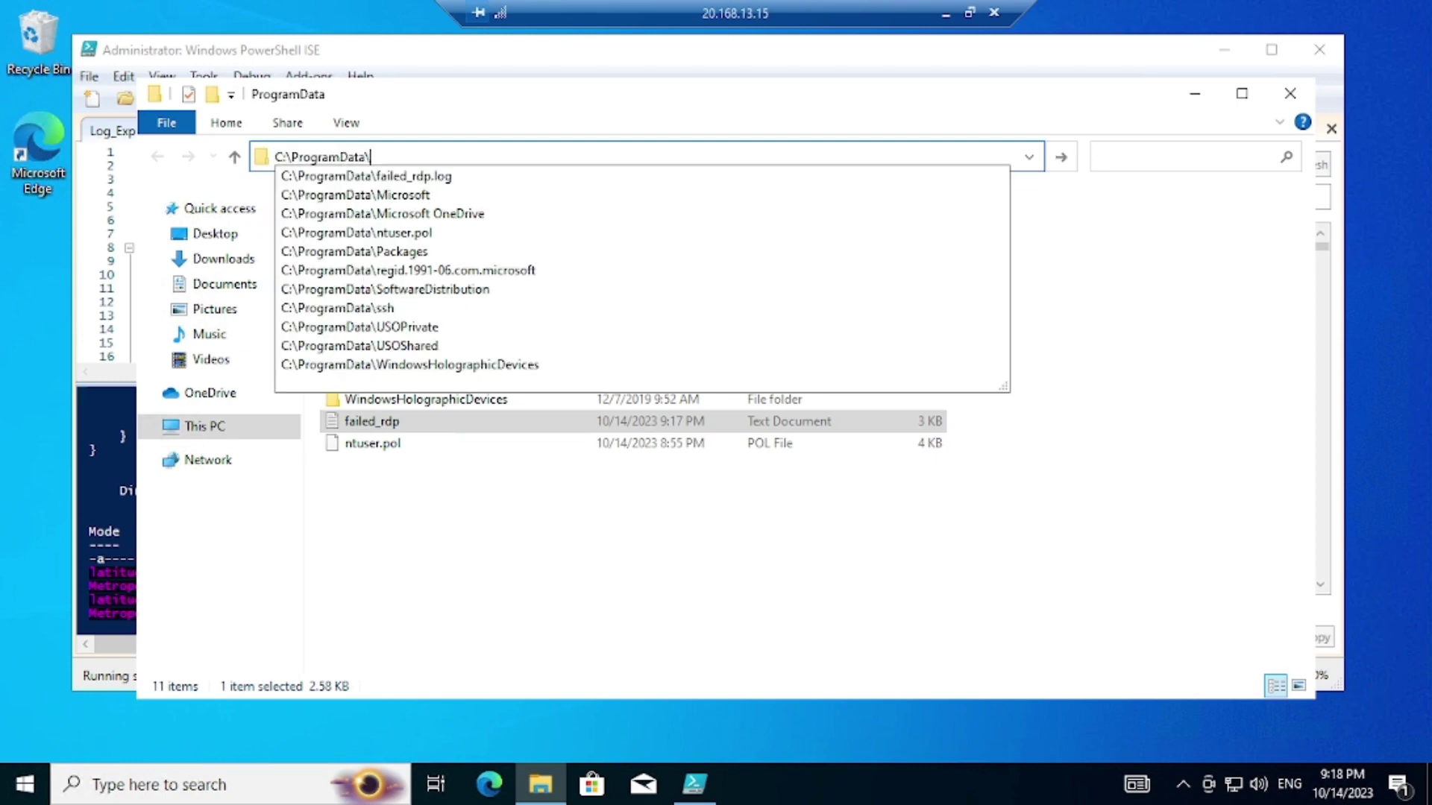
type("fa")
key("Down")
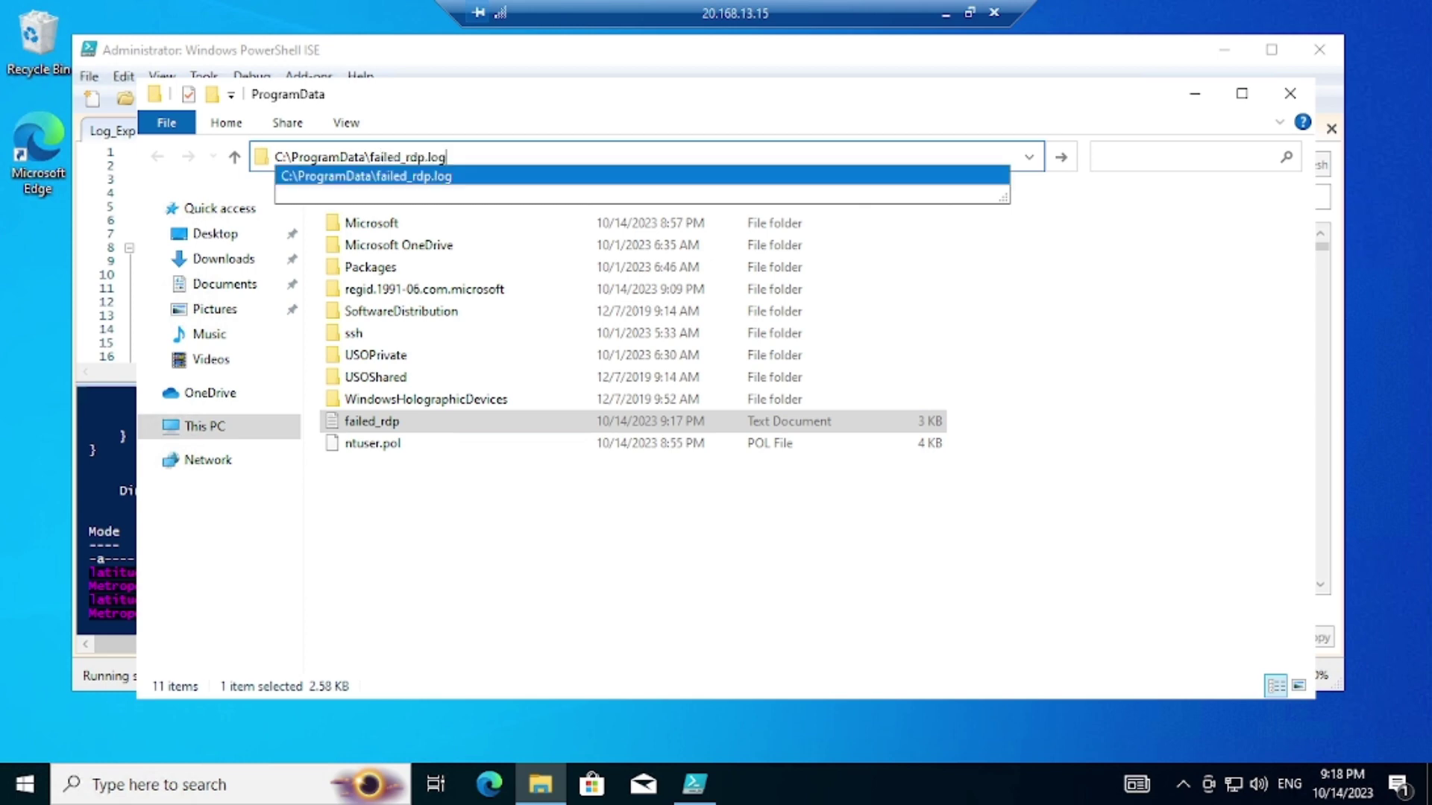
key("shift+Left")
key("shift+Left")
key("shift+Left")
key("shift+Left")
key("shift+Left")
key("shift+Left")
key("shift+Left")
key("shift+Left")
key("shift+Left")
key("shift+Left")
key("shift+Left")
key("shift+Left")
key("shift+Left")
key("shift+Left")
key("shift+Left")
key("shift+Left")
key("shift+Left")
key("shift+Left")
key("shift+Left")
key("shift+Left")
key("shift+Left")
key("shift+Left")
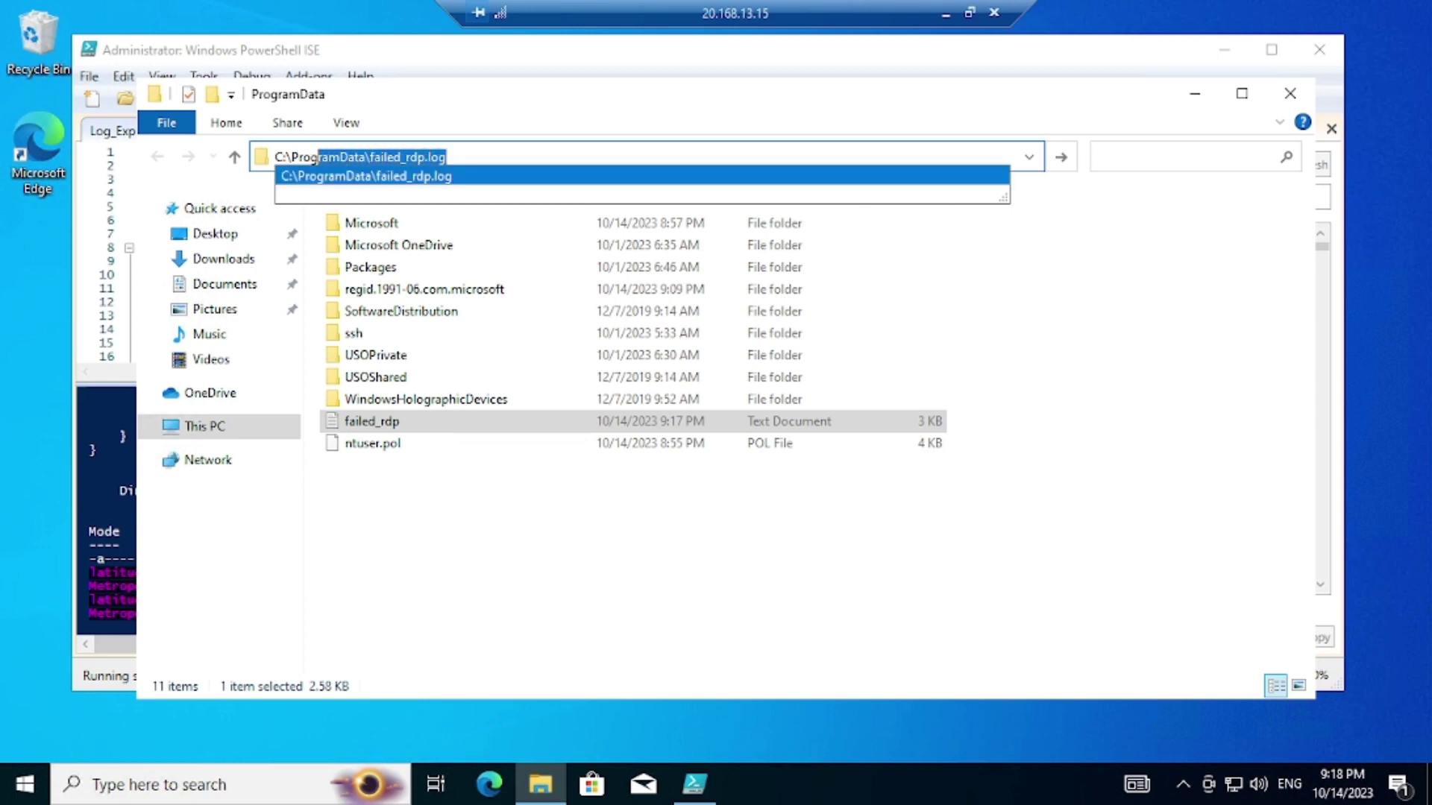
key("shift+Left")
key("shift+Left")
key("shift+Left")
key("shift+Left")
key("shift+Left")
key("shift+Left")
key("shift+Left")
key("ctrl+c")
left_click(944, 14)
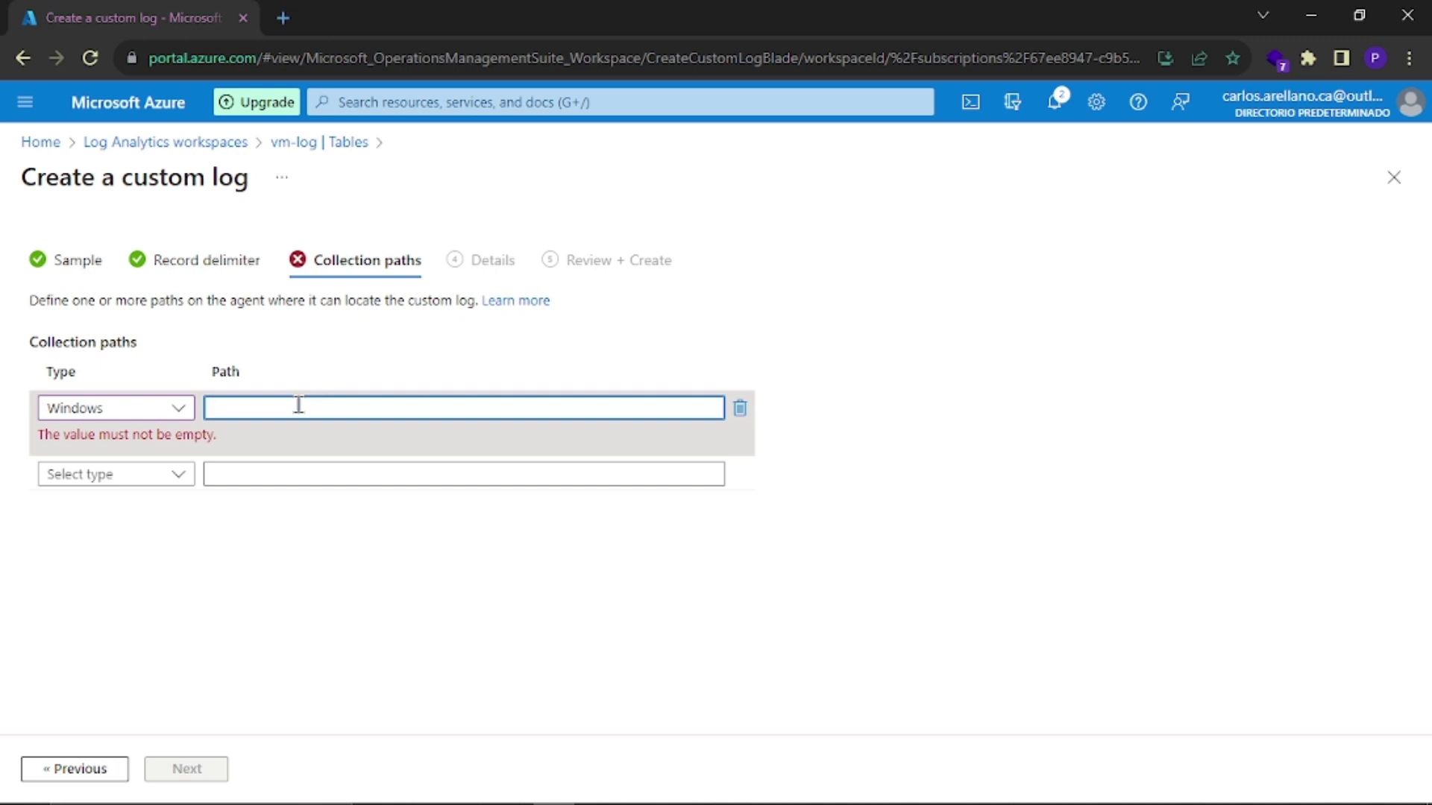
Step: Paste C:\ProgramData\failed_rdp.log as the Windows collection path and continue to Details
key("ctrl+v")
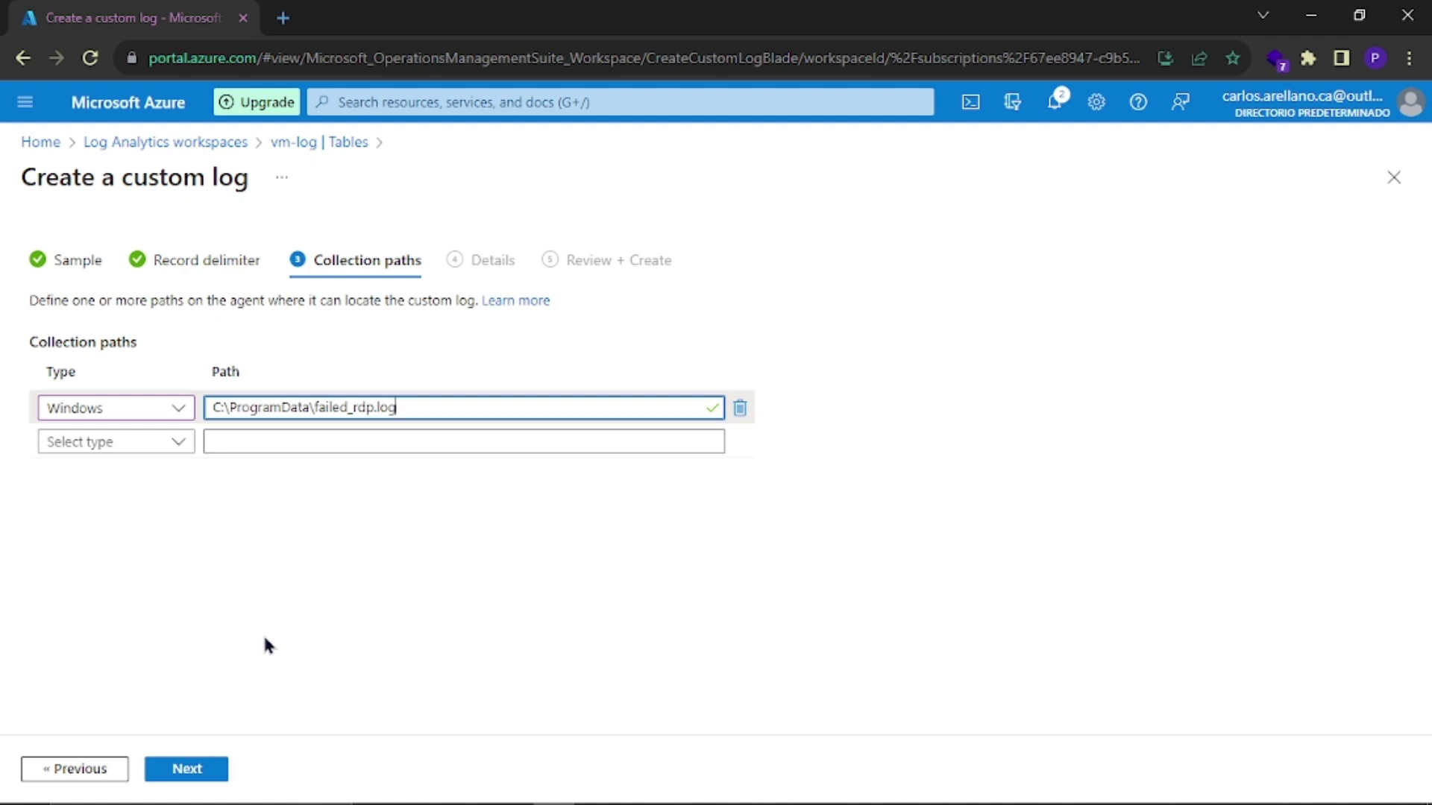
left_click(192, 772)
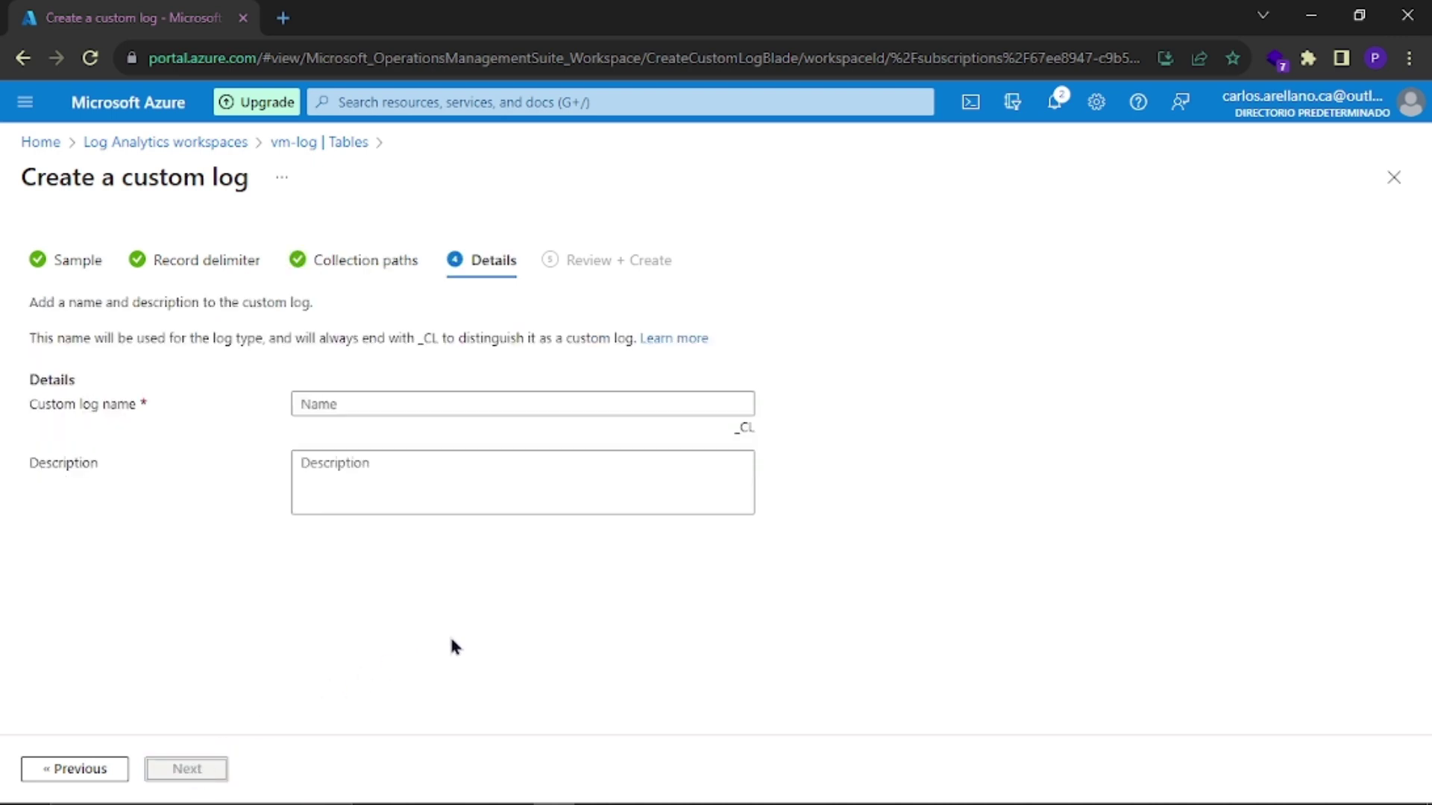
Step: Name the custom log FAILED_RDP and advance to Review + Create
left_click(332, 409)
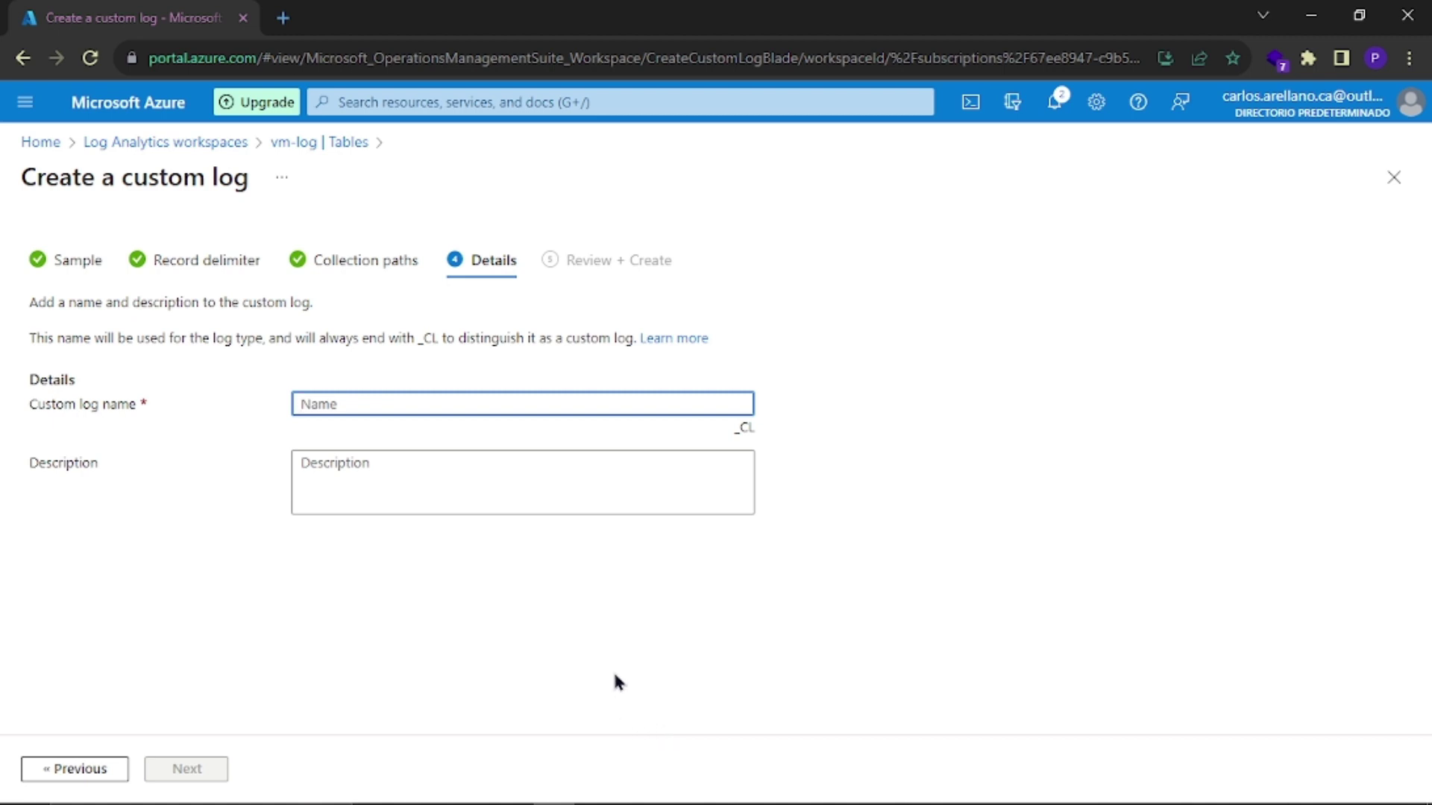
type("FAILED")
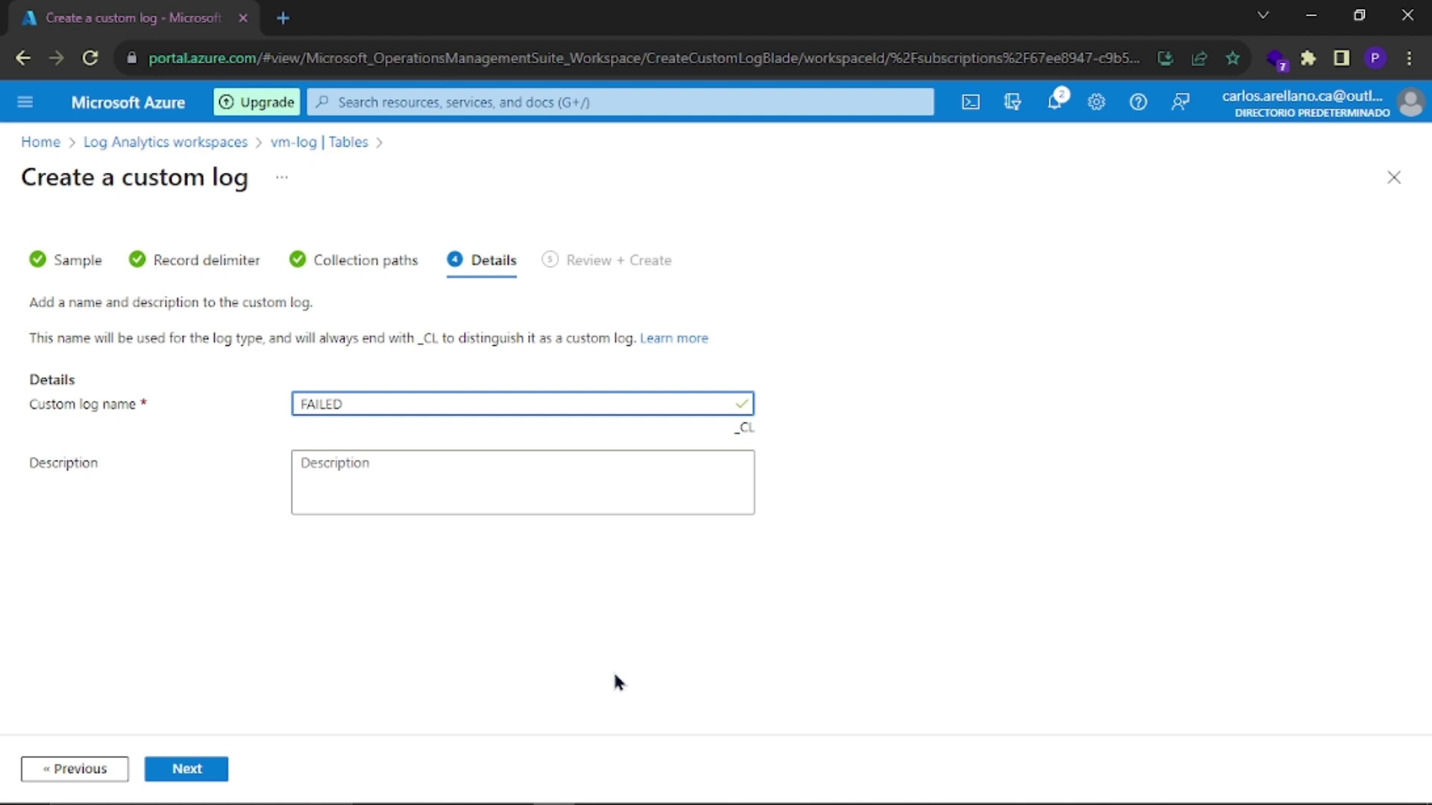
type("_RDP")
key("ctrl+a")
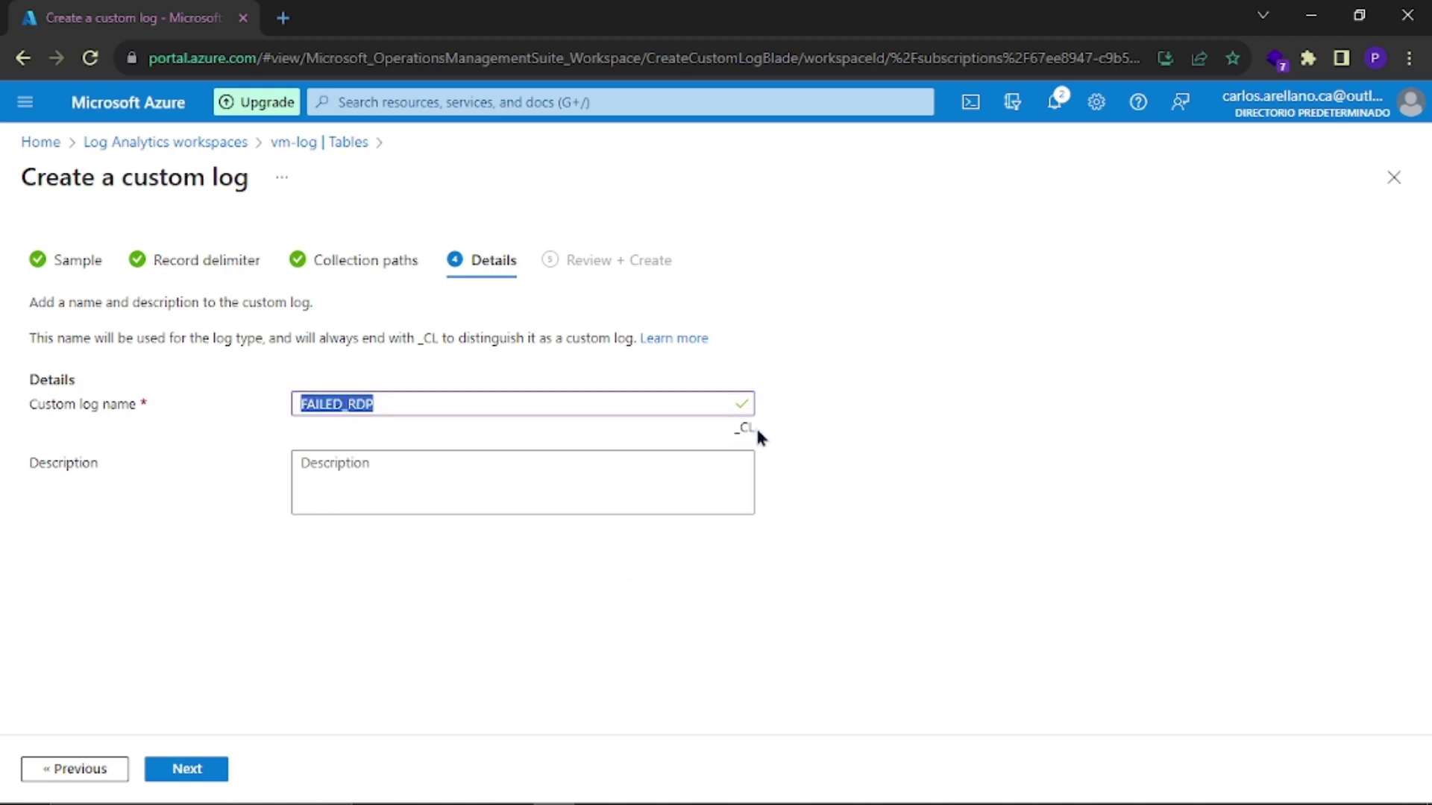
left_click(409, 405)
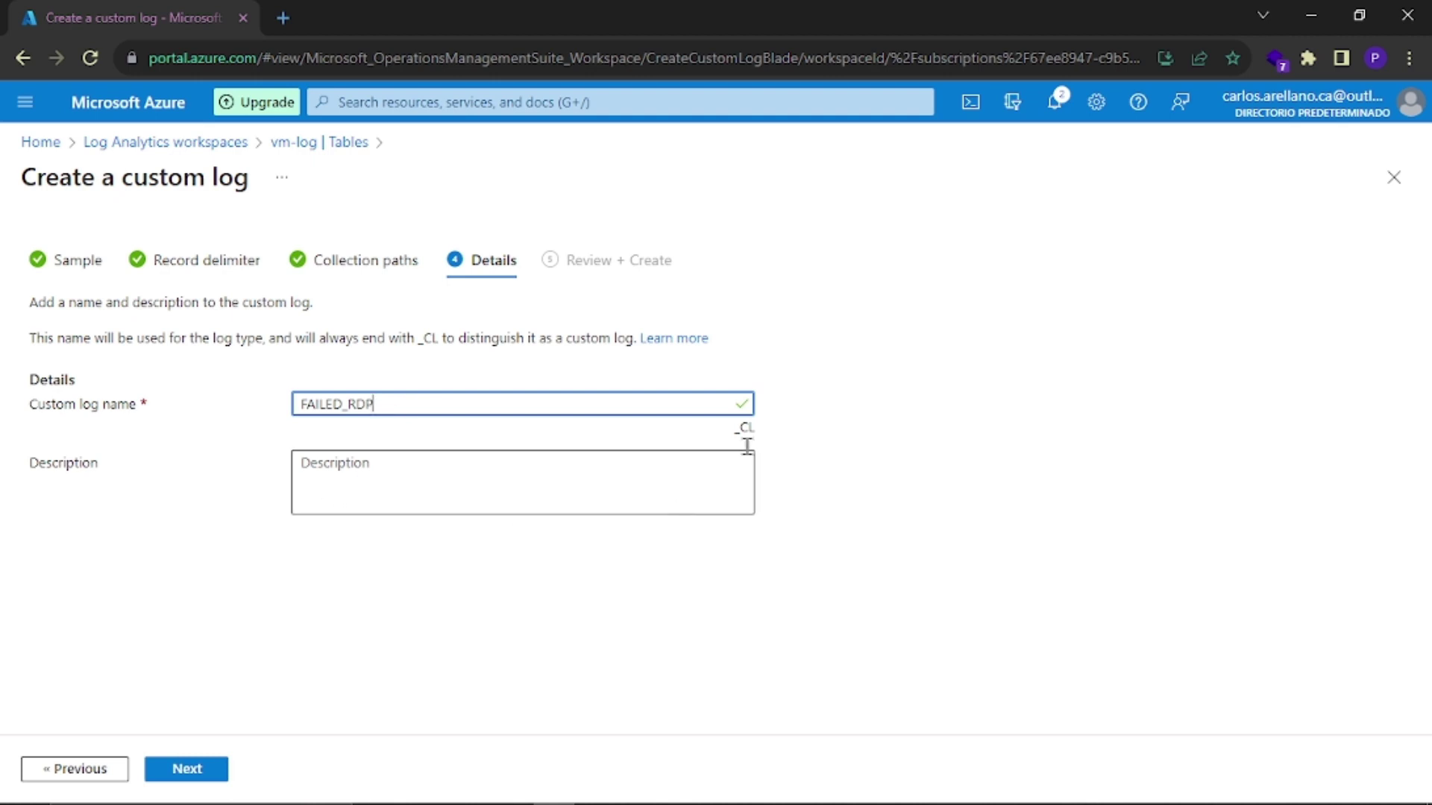
left_click(771, 434)
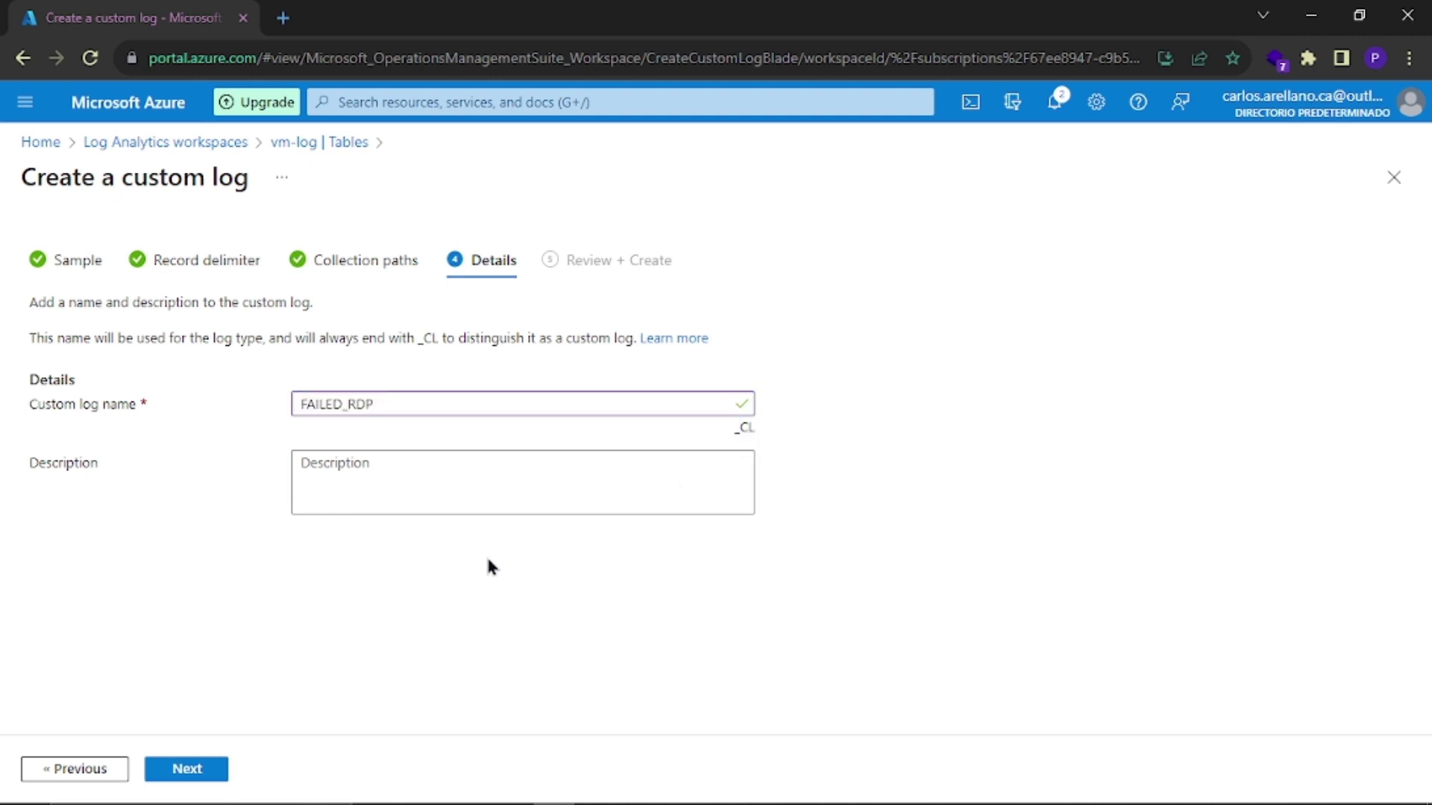
left_click(197, 773)
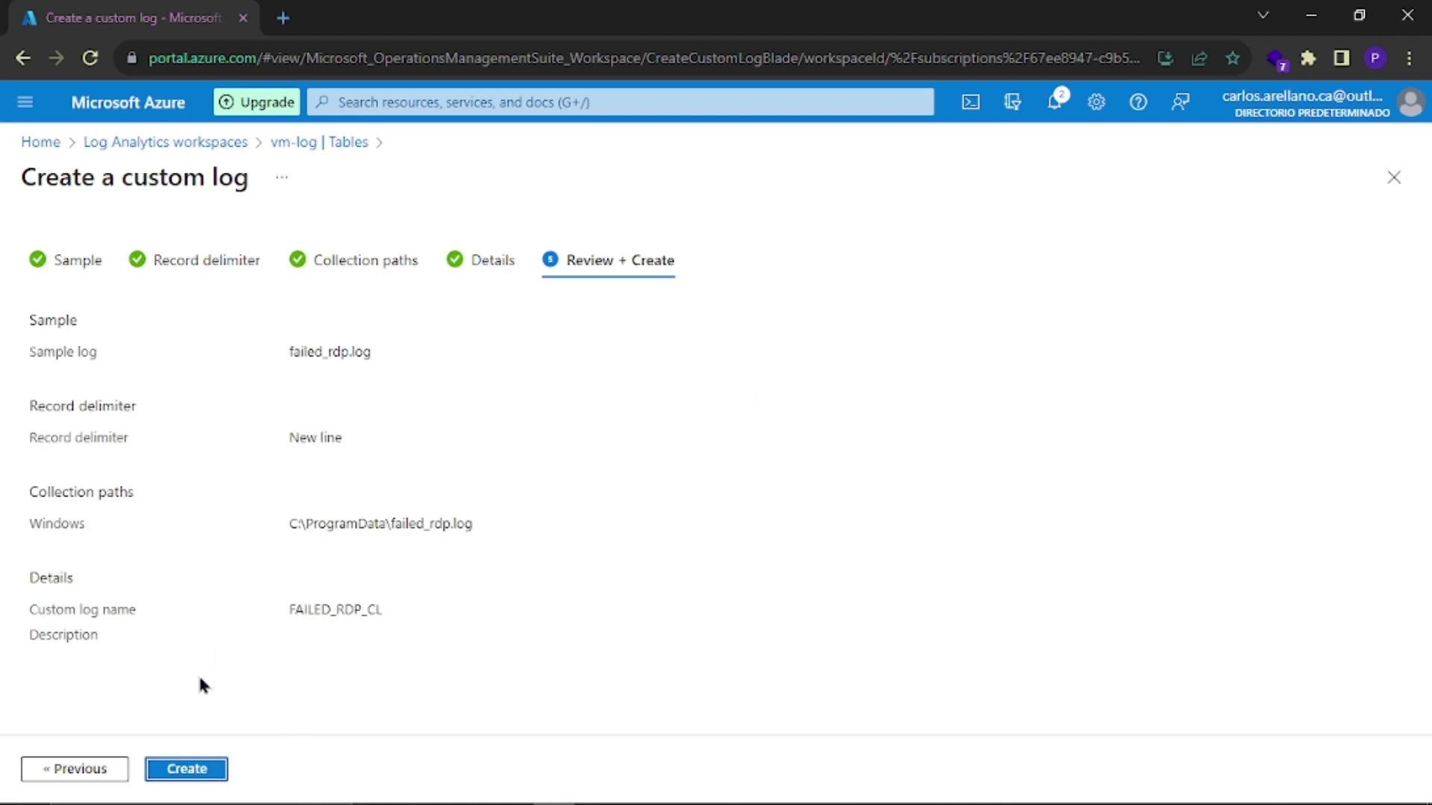
Step: Create the FAILED_RDP_CL custom log and check victimVM's connection to the workspace
left_click(190, 771)
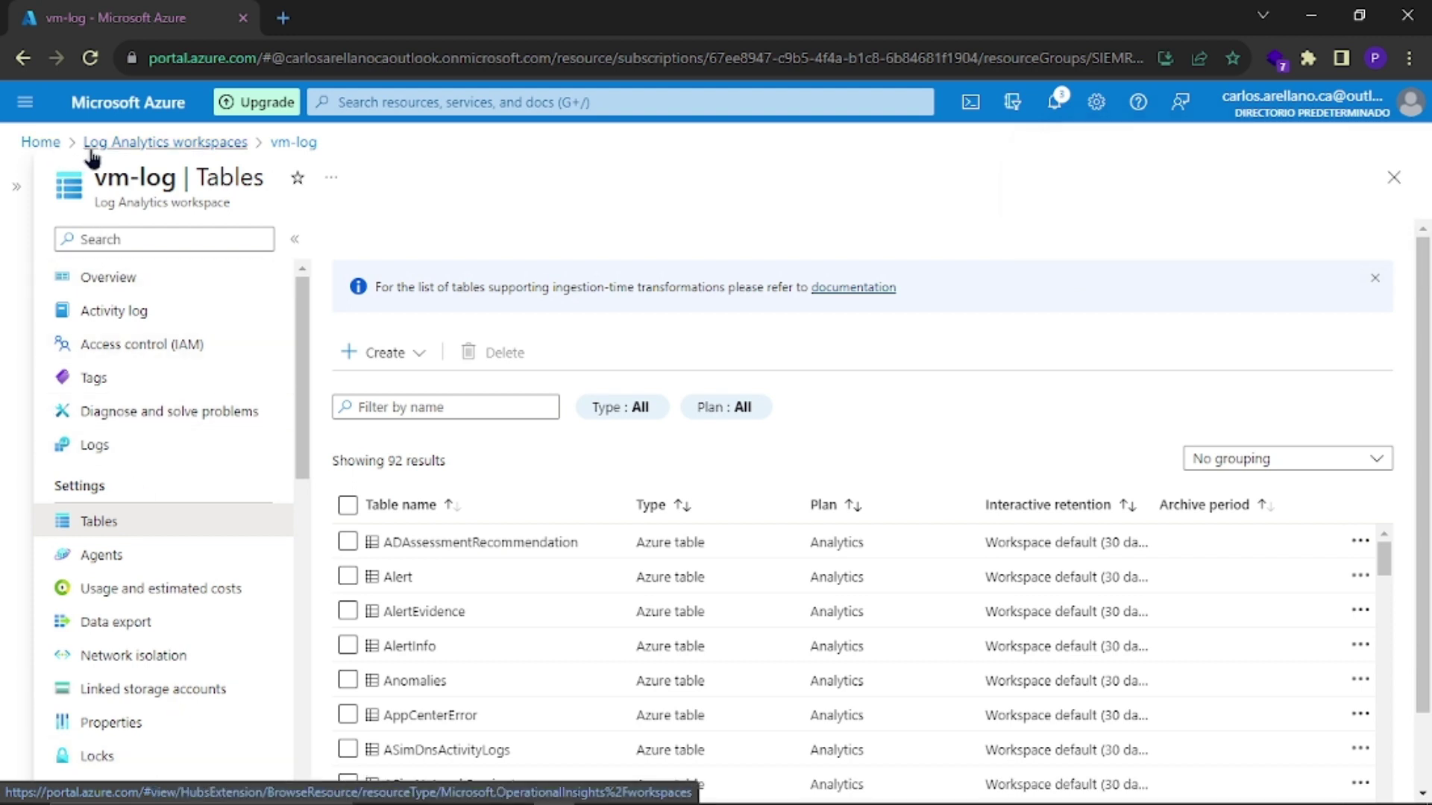
scroll(108, 551, "down", 5)
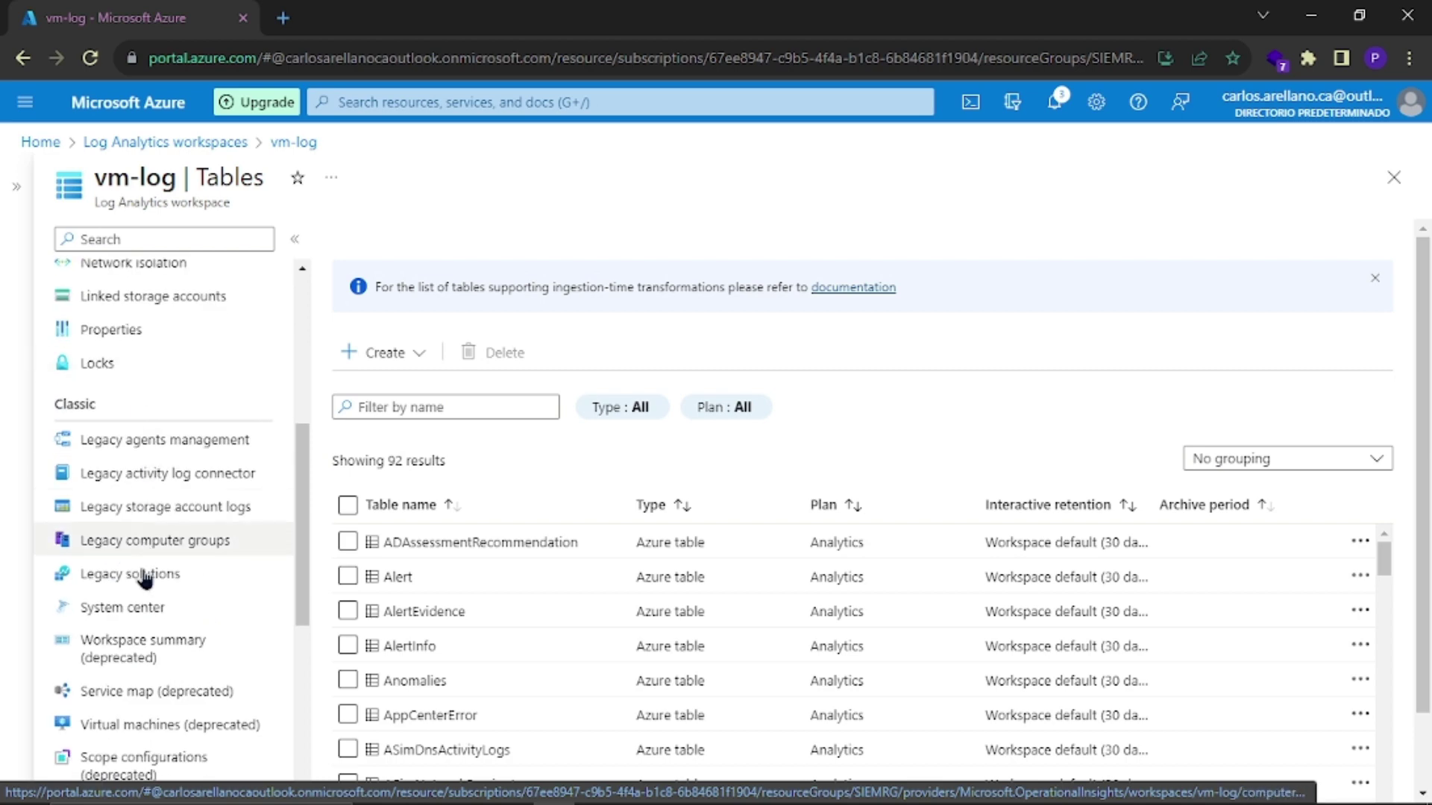
scroll(137, 590, "down", 3)
left_click(140, 543)
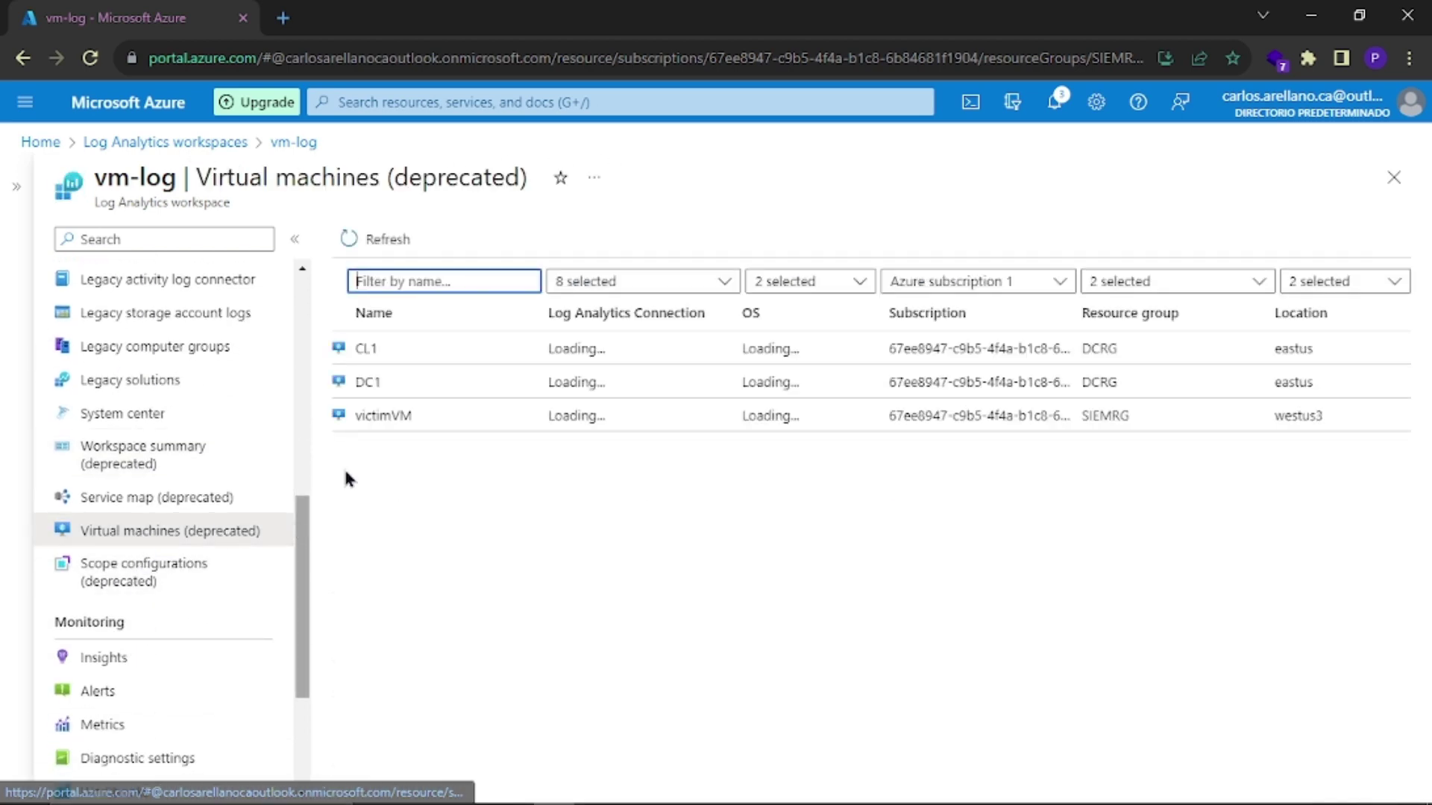
left_click(387, 416)
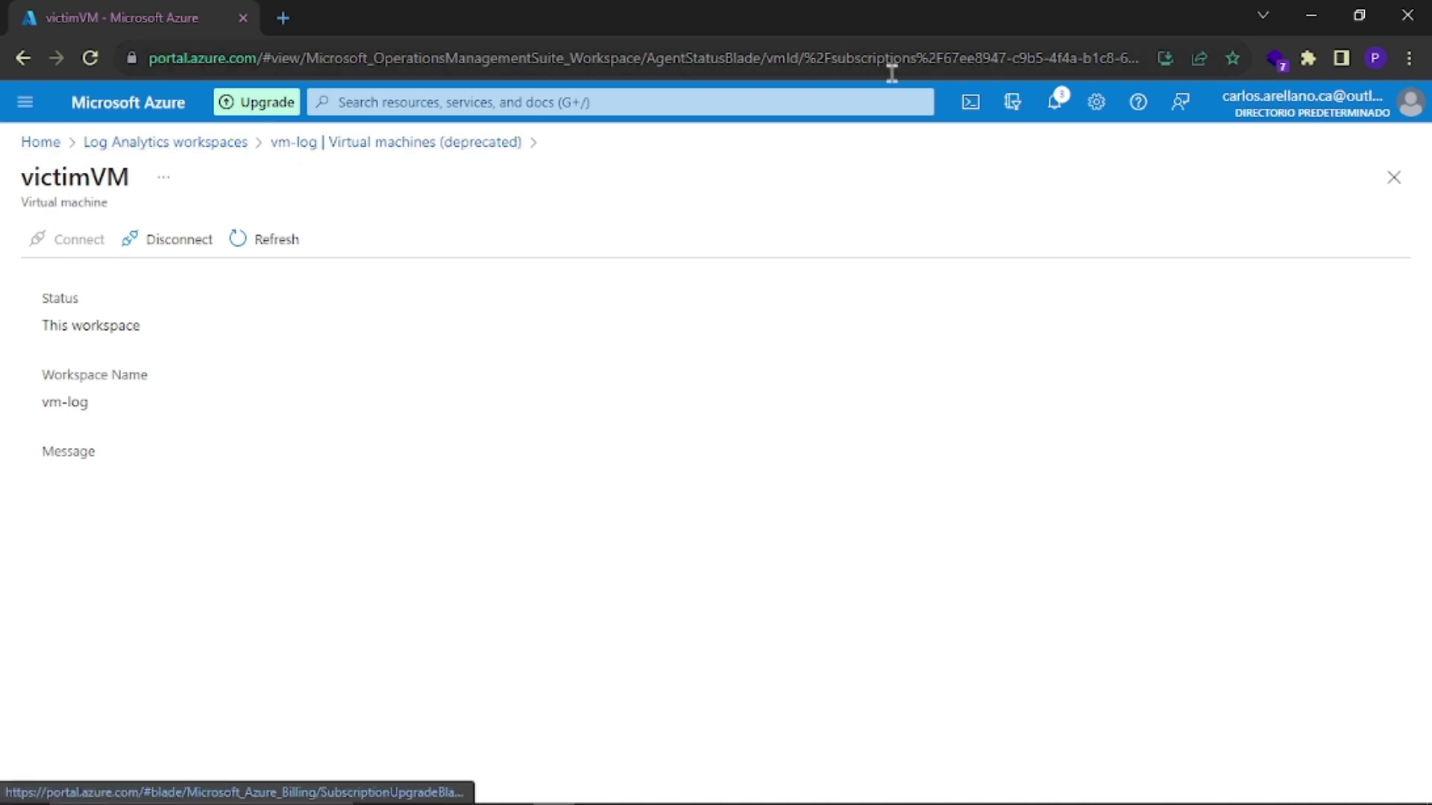
Step: Confirm the creation-succeeded notification from the vm-log Tables page, then switch to PowerPoint
left_click(154, 141)
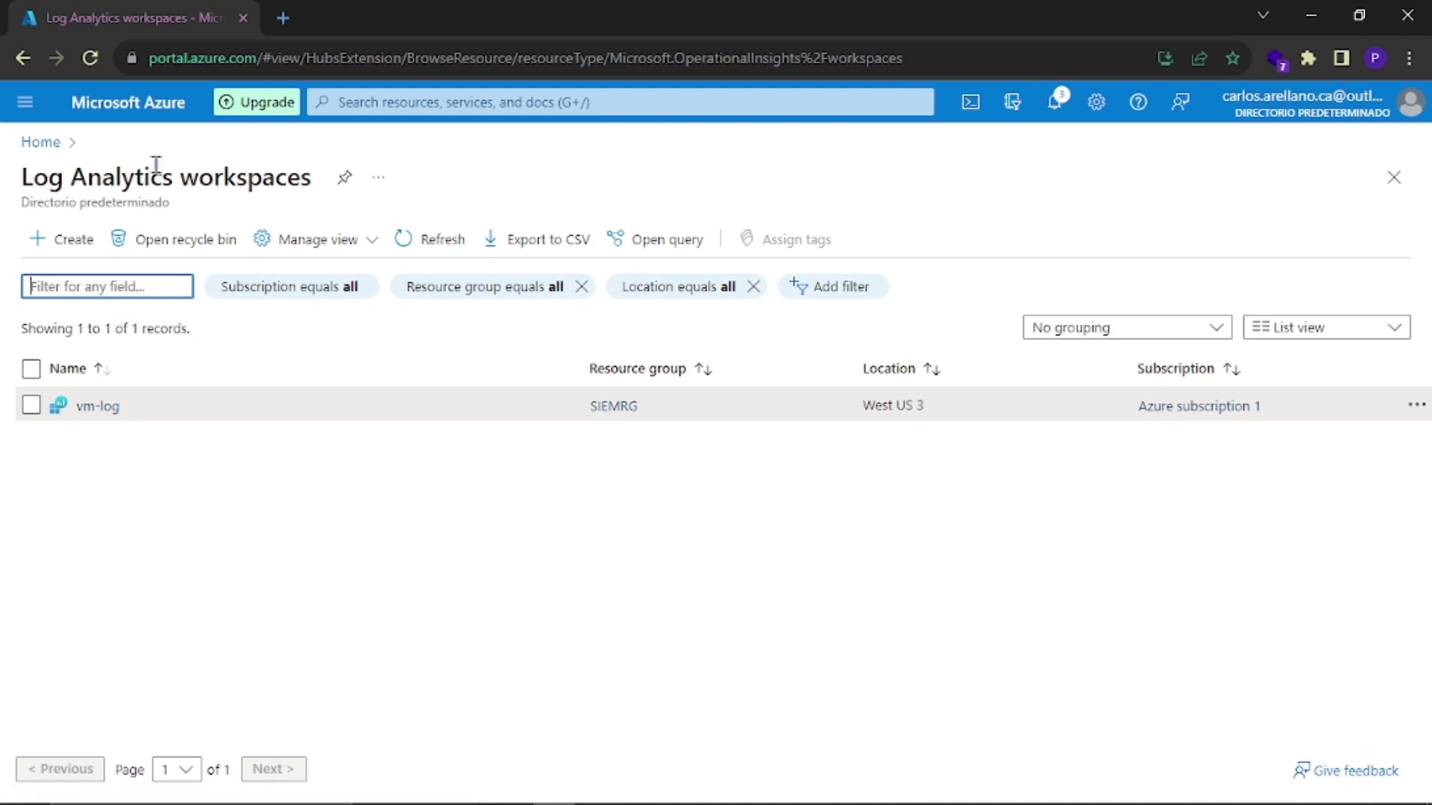
left_click(96, 407)
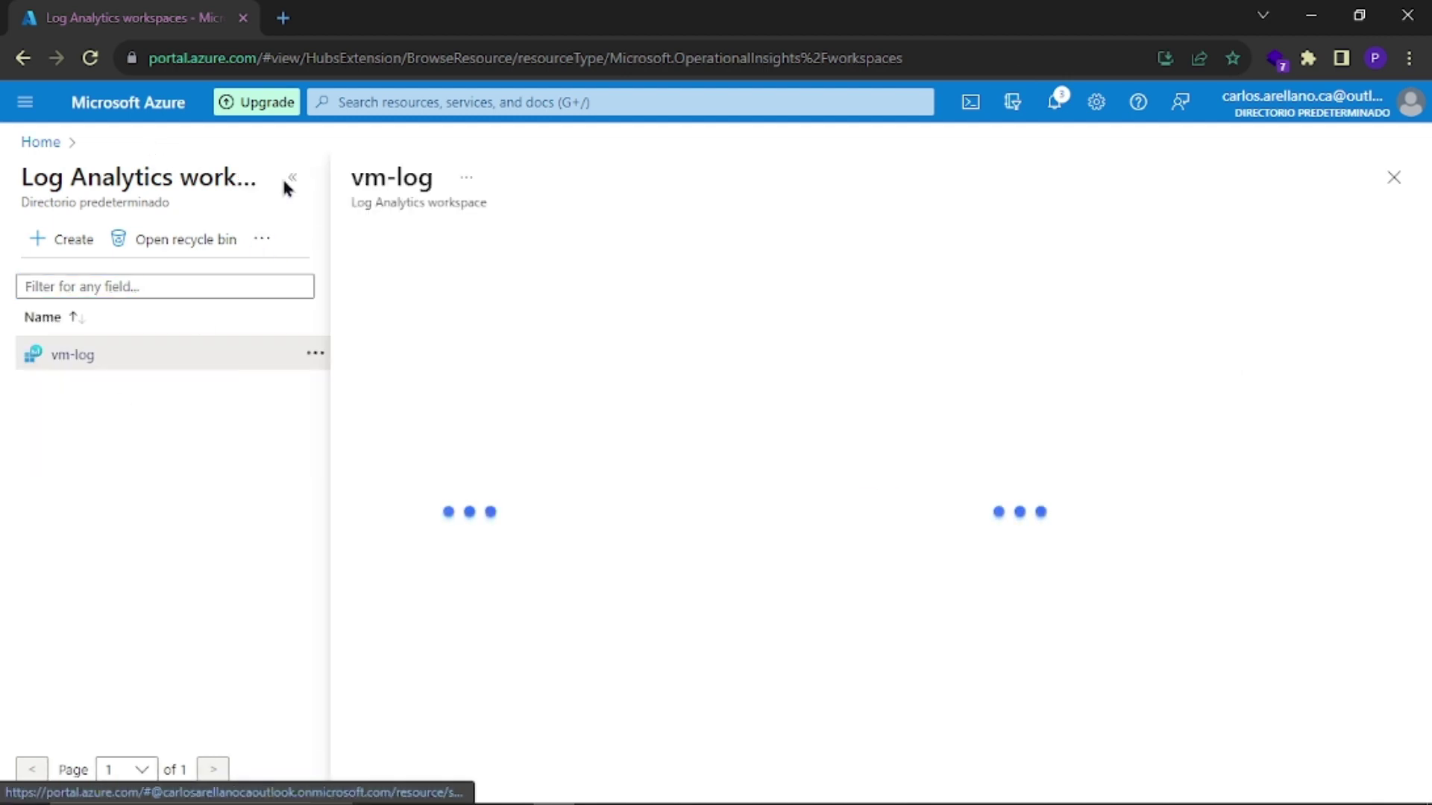
left_click(293, 177)
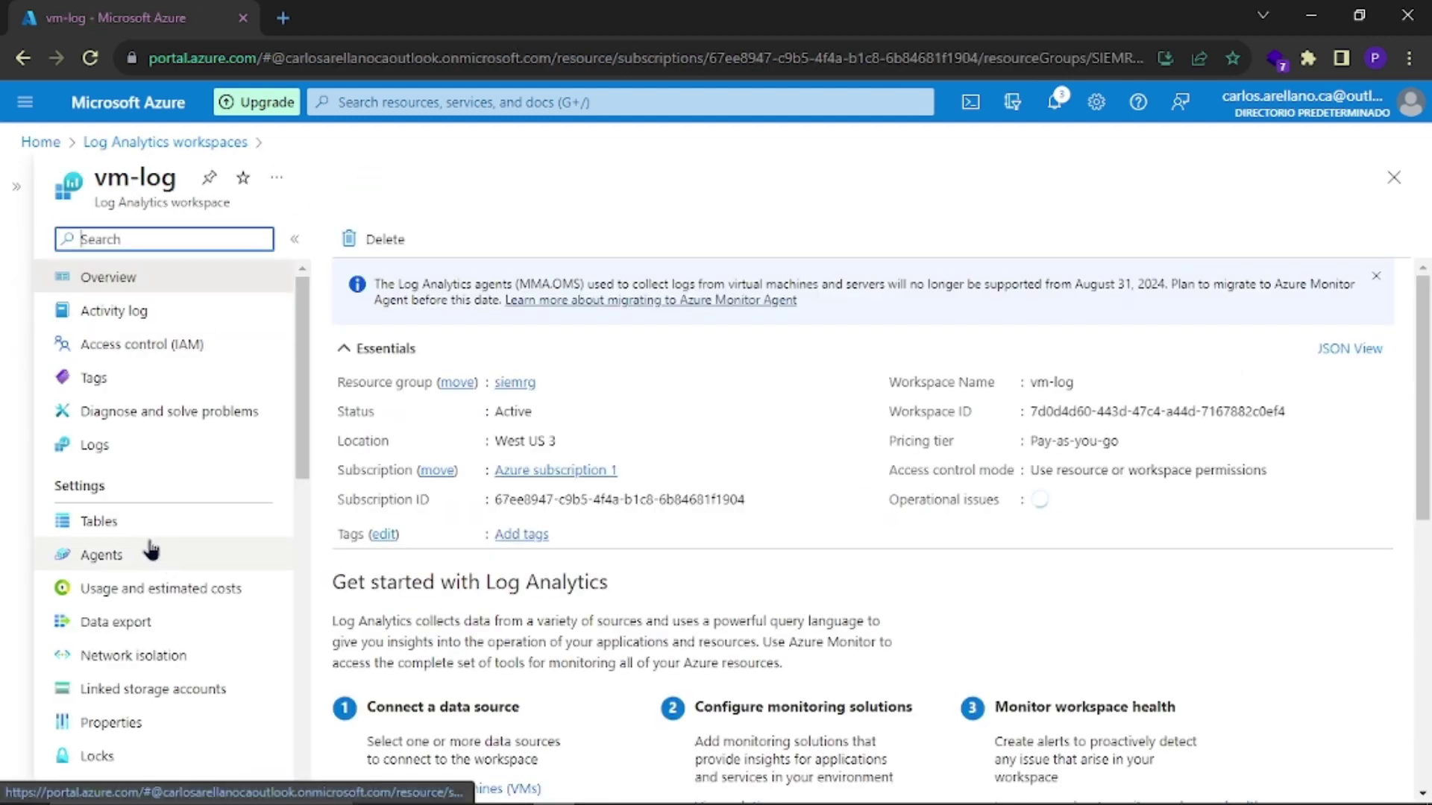
left_click(139, 525)
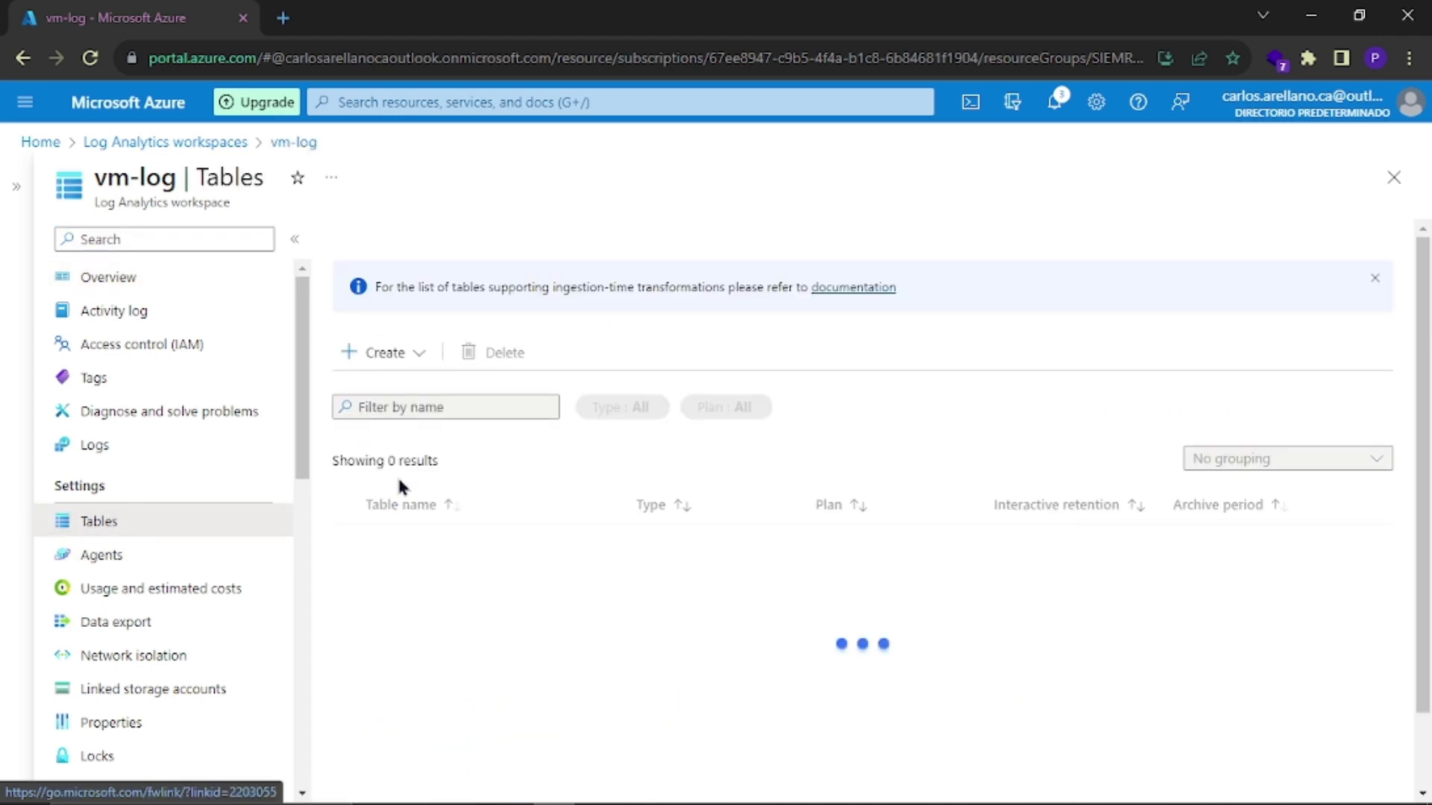
left_click(1053, 105)
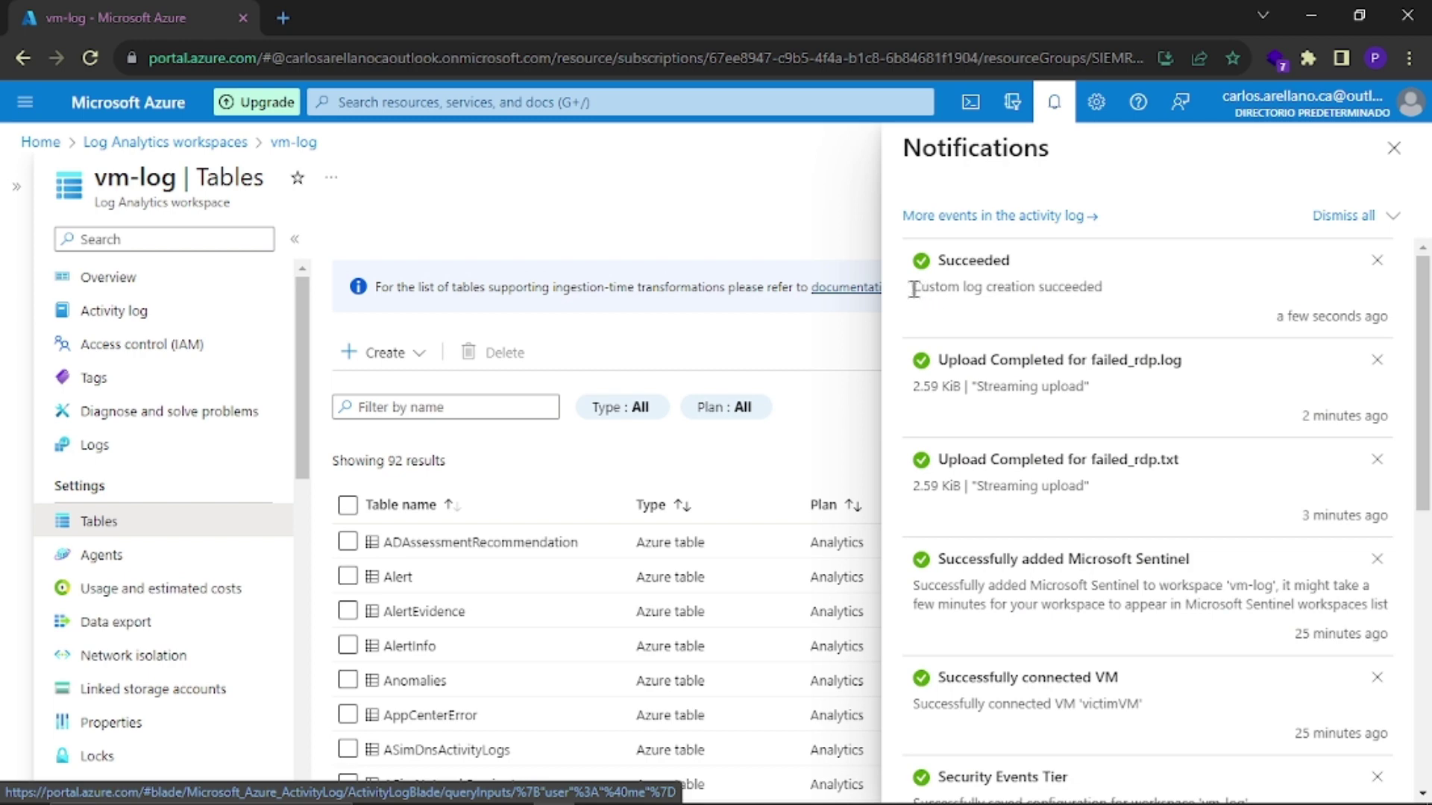
left_click_drag(913, 289, 1117, 306)
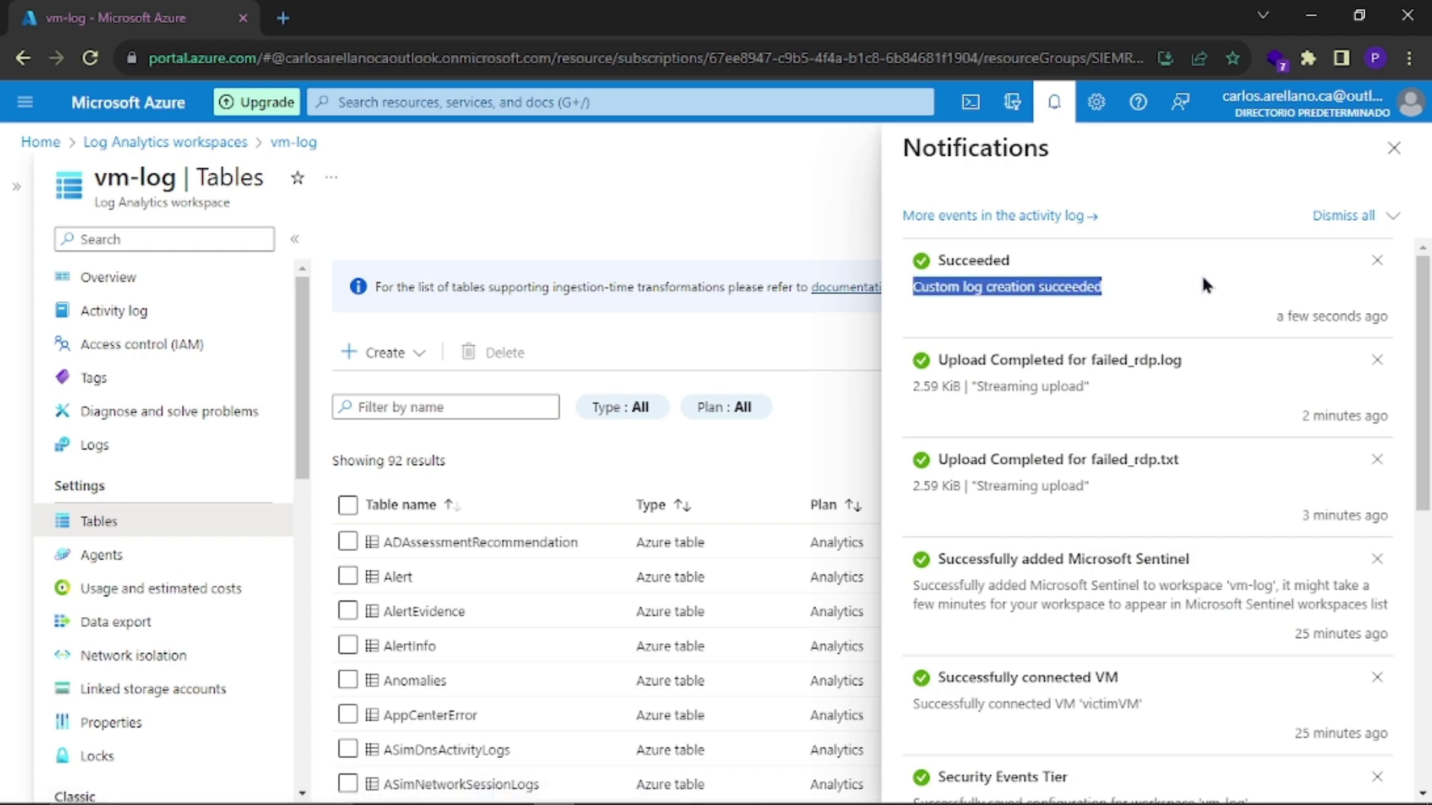
left_click(1394, 148)
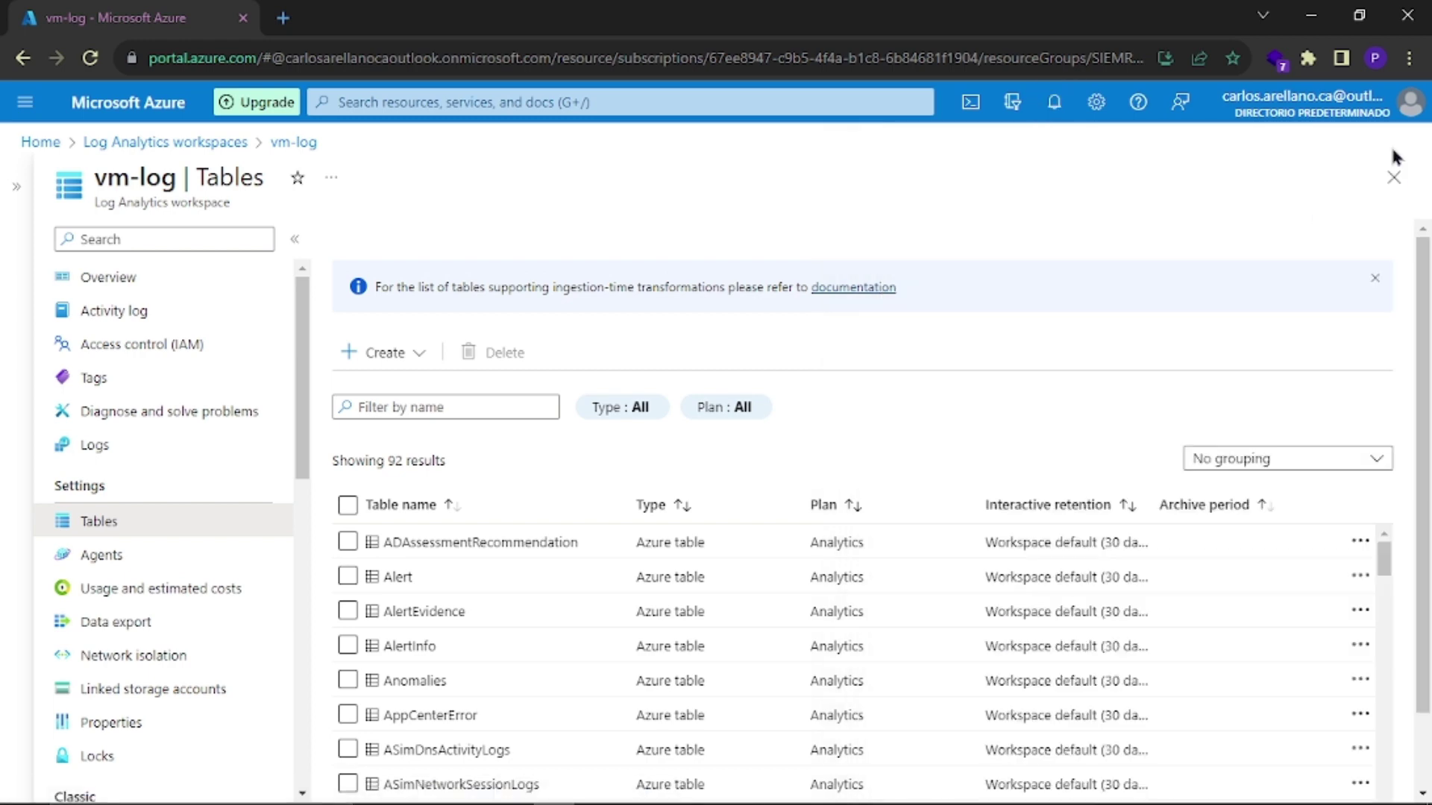
scroll(607, 602, "down", 10)
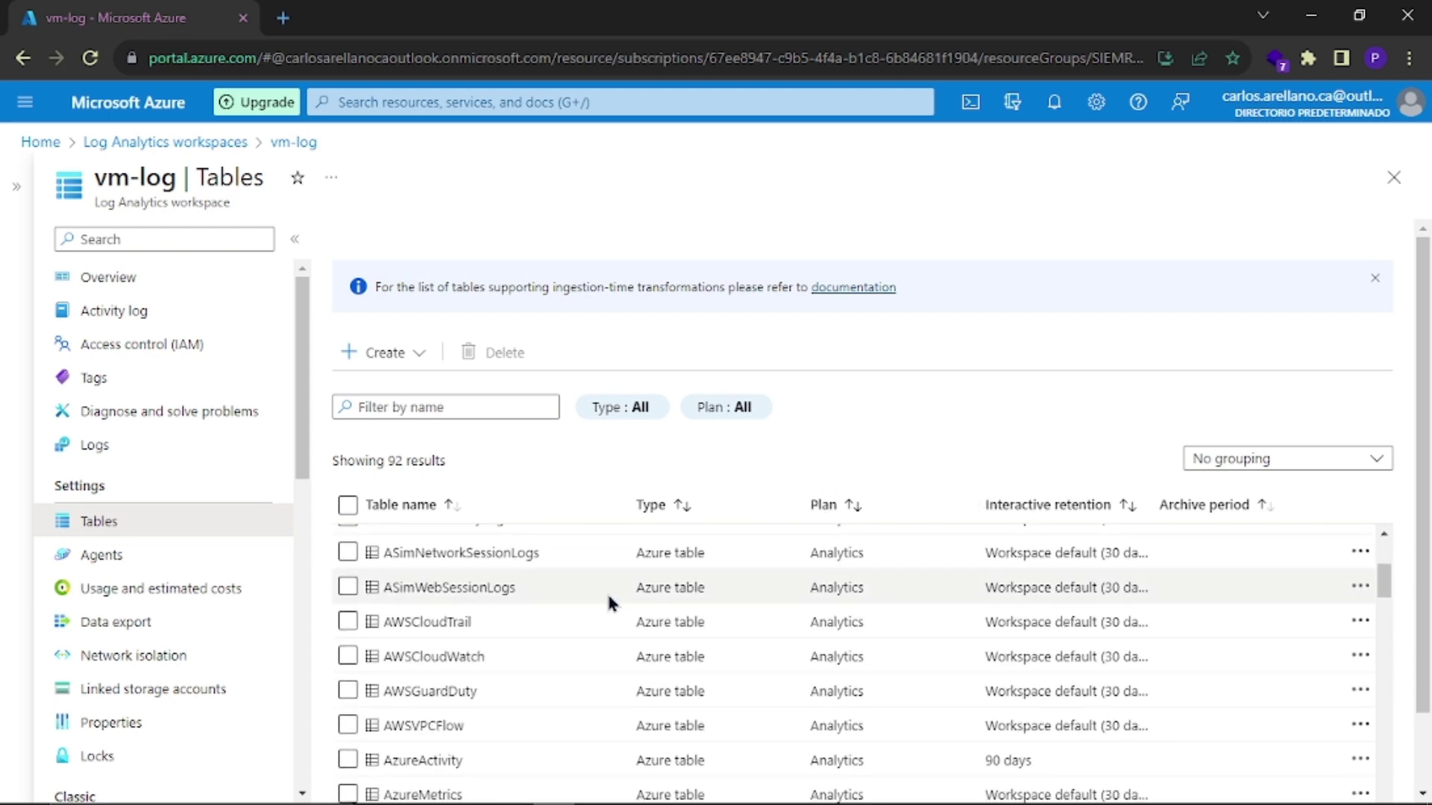
scroll(609, 603, "down", 15)
scroll(608, 603, "up", 1)
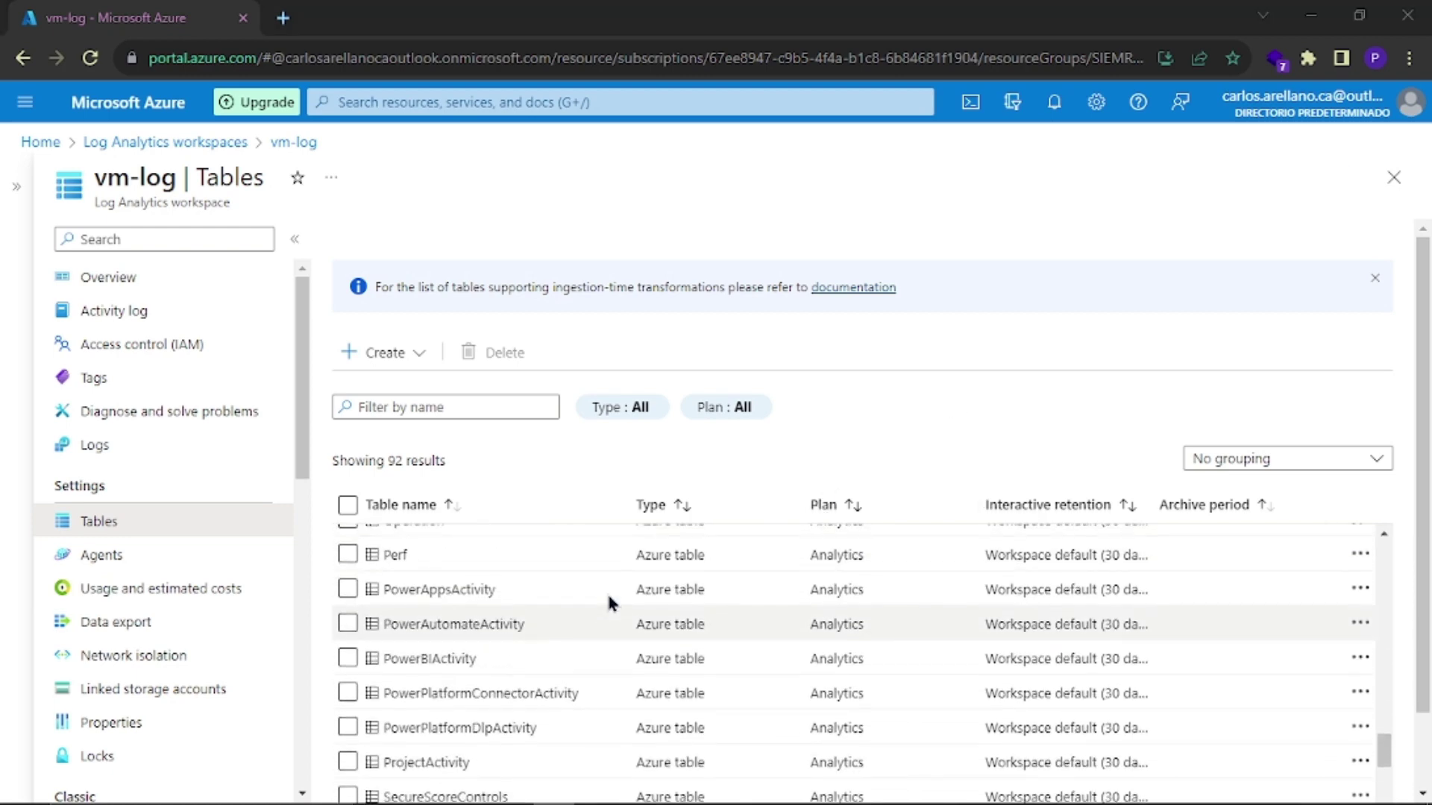
key("alt+Tab")
key("Tab")
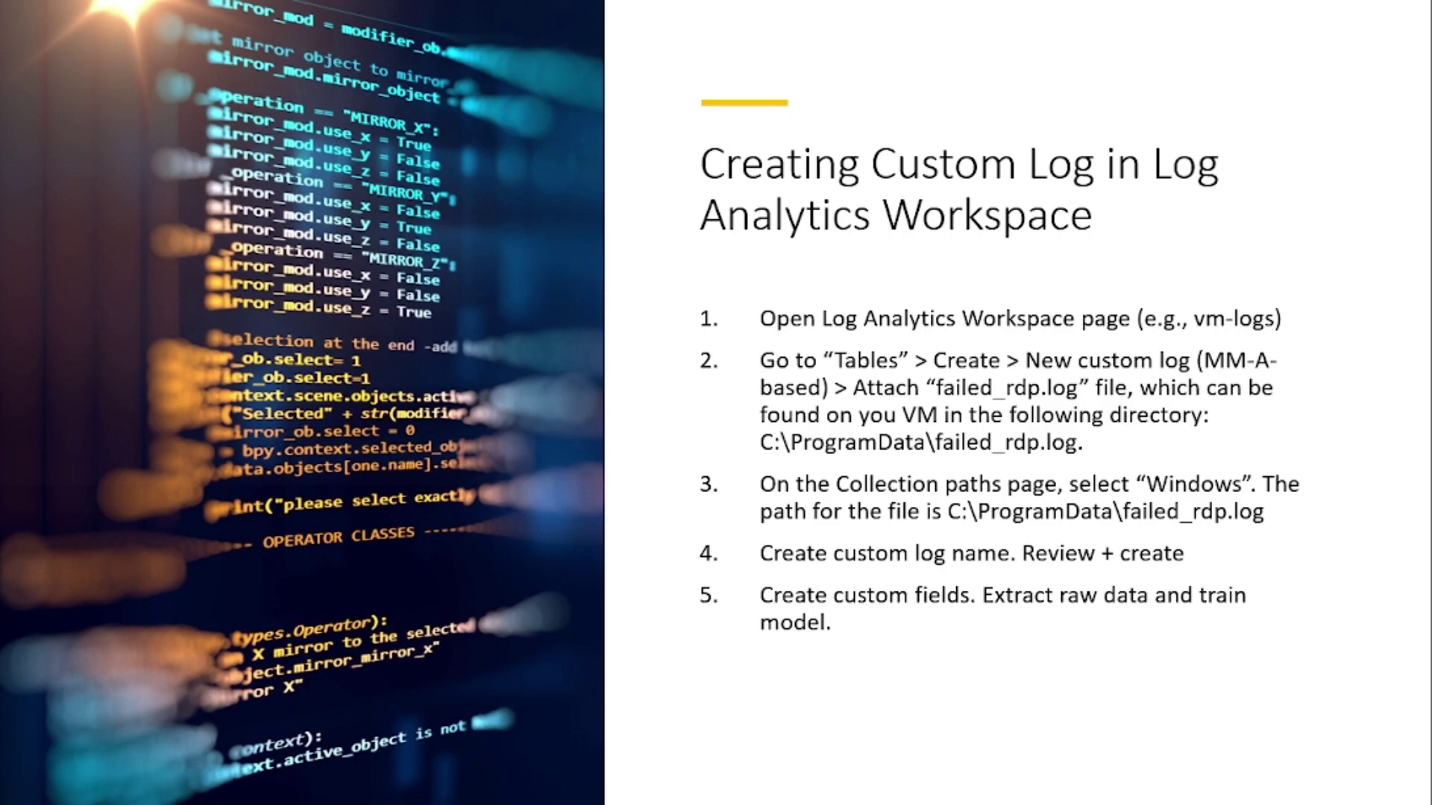
Step: Advance to the 'Set up map in Sentinel' slide, then return to the vm-log Tables page
key("Right")
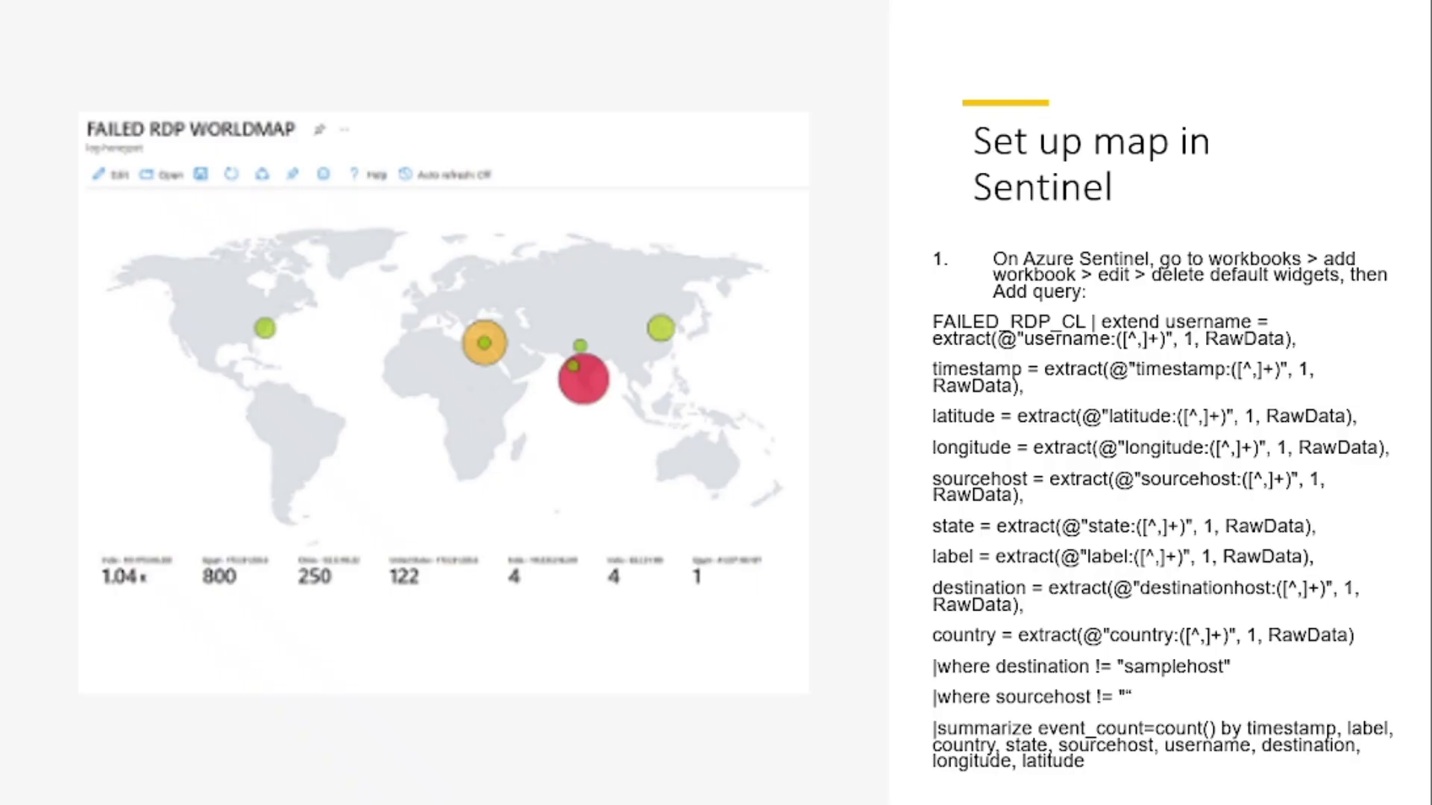
key("alt+Tab")
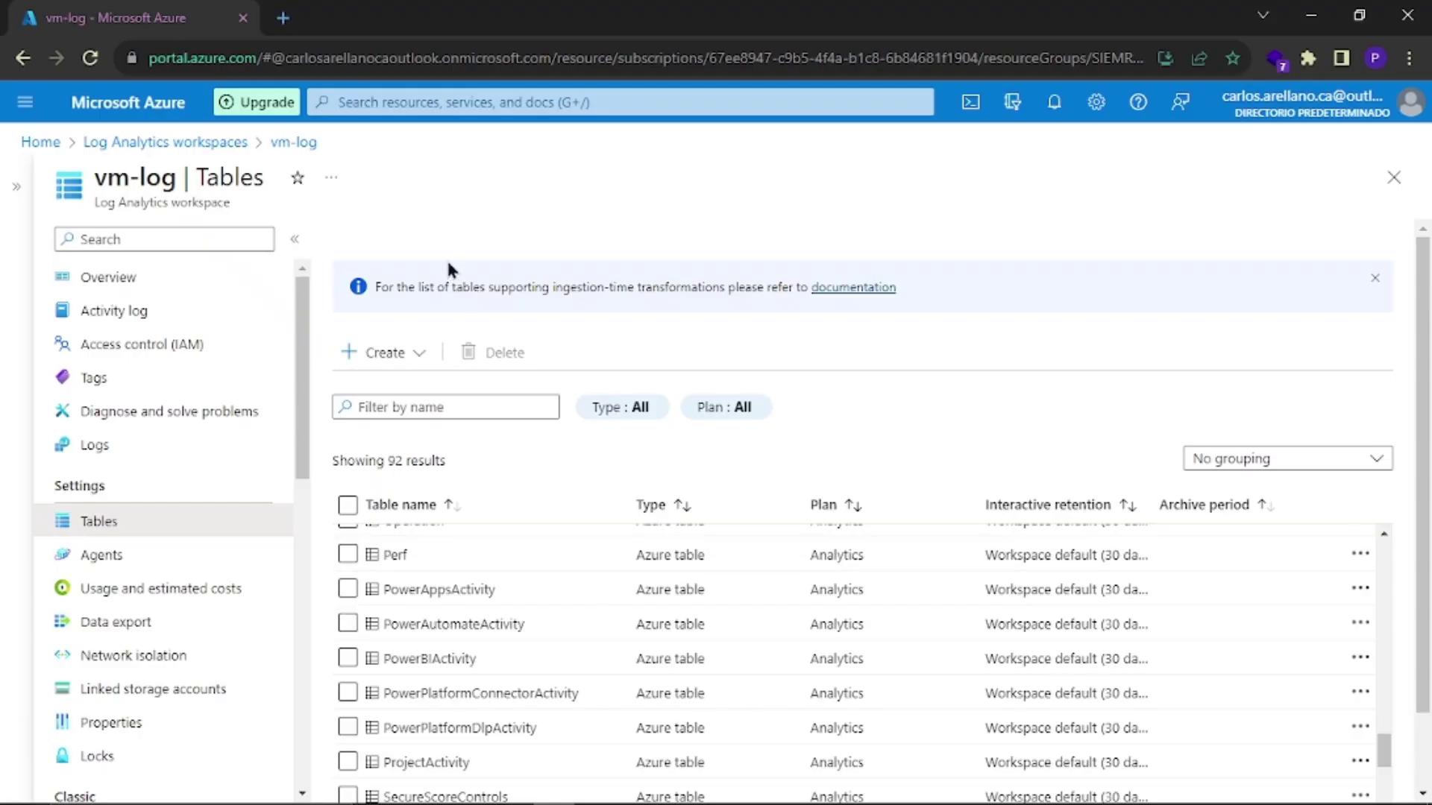
Step: Search the portal for 'Azure Sentinel', then trim the query back
left_click(520, 105)
type("Azure Sentine")
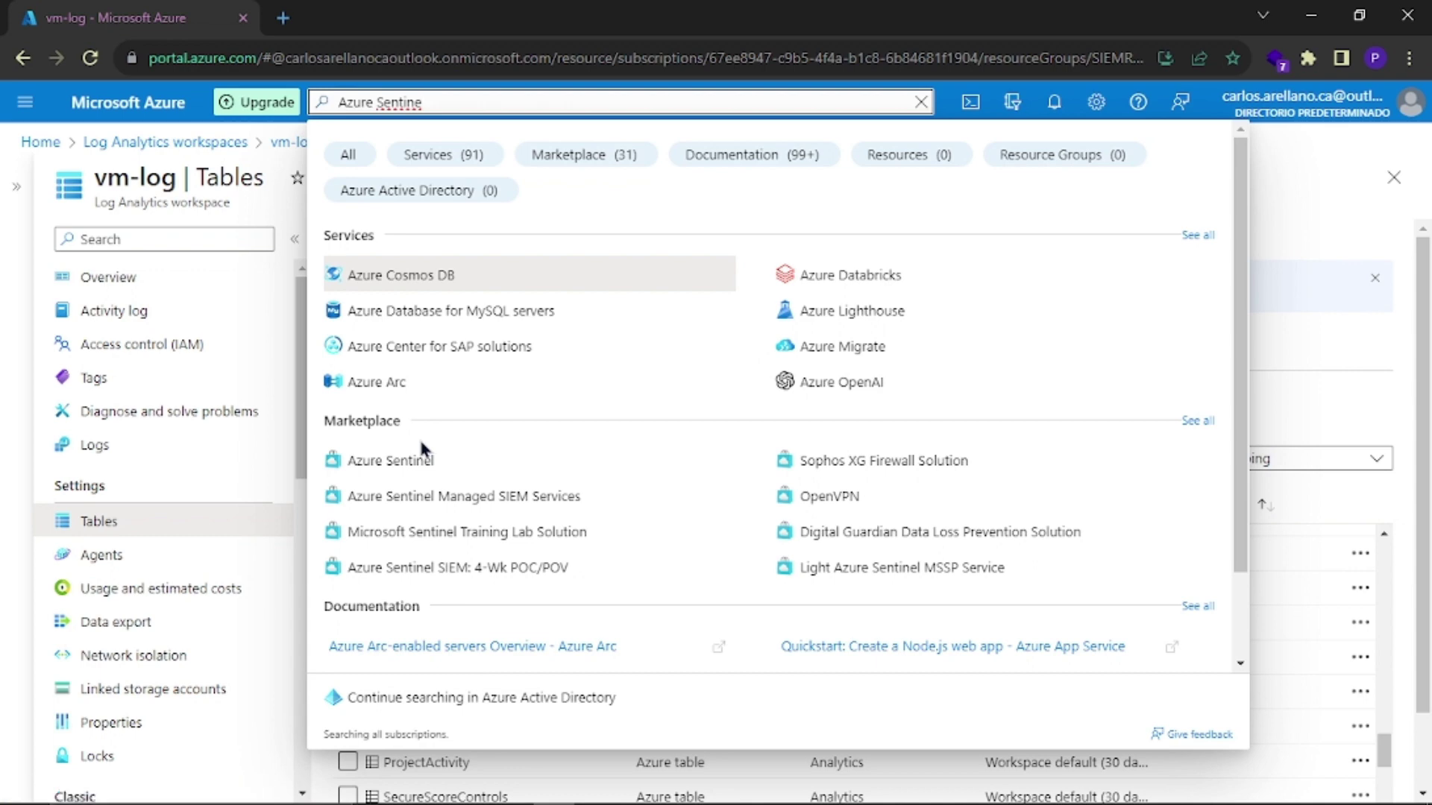
key("BackSpace")
key("BackSpace")
key("BackSpace")
key("BackSpace")
key("BackSpace")
key("BackSpace")
key("BackSpace")
key("BackSpace")
key("BackSpace")
key("BackSpace")
key("BackSpace")
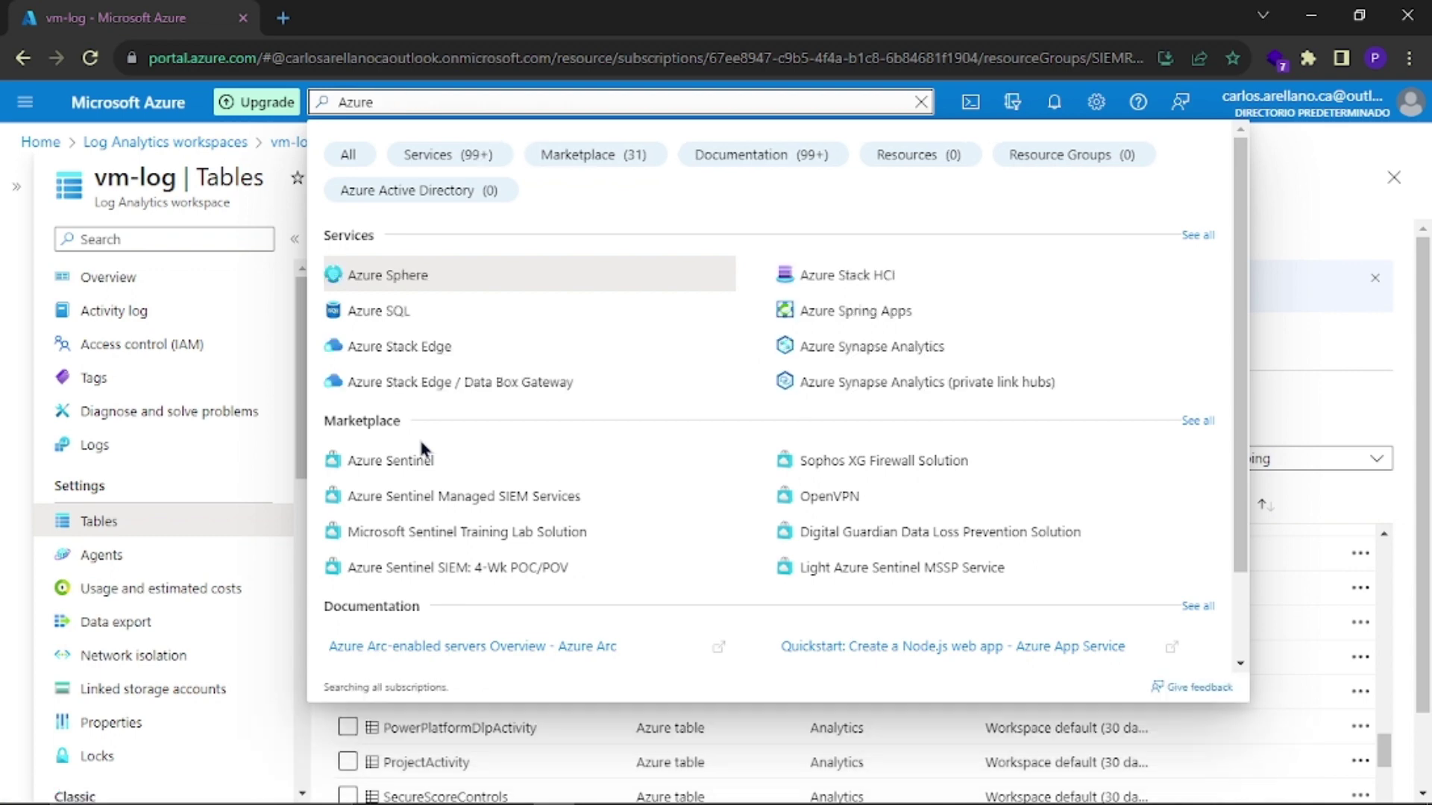
Step: Clear the search and run a Marketplace search for Sentinel from Create a resource
key("BackSpace")
key("BackSpace")
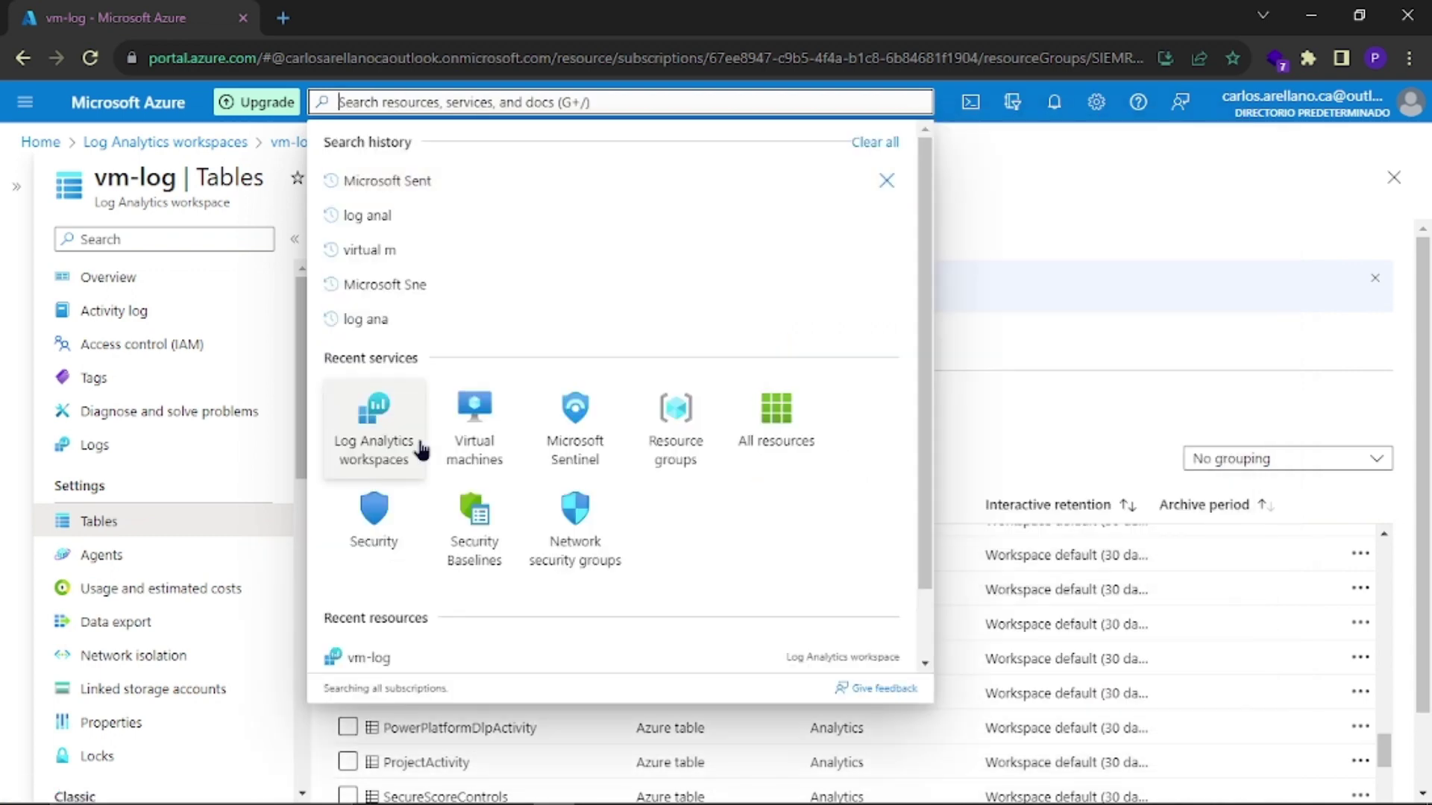
left_click(28, 105)
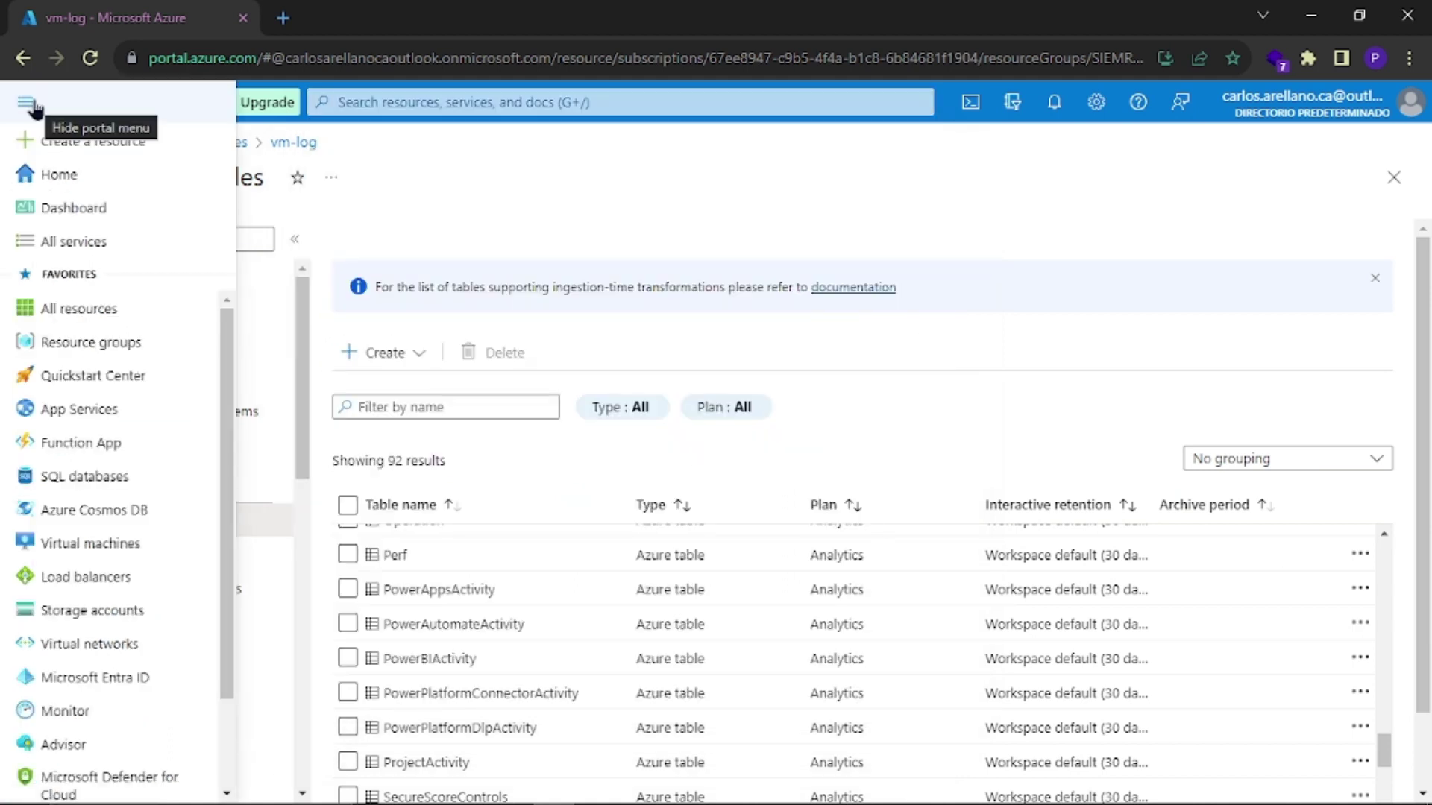
left_click(68, 149)
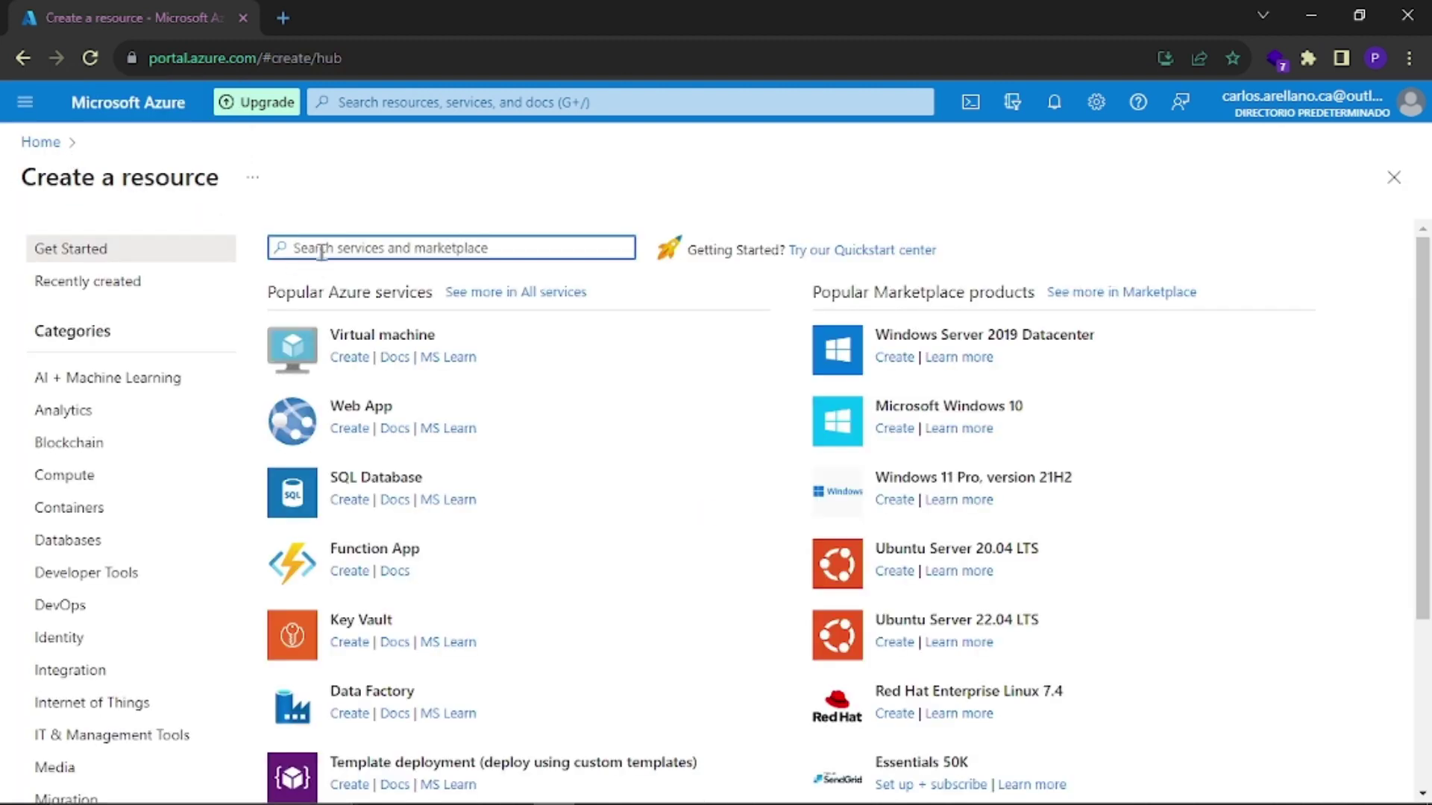
type("Micrps")
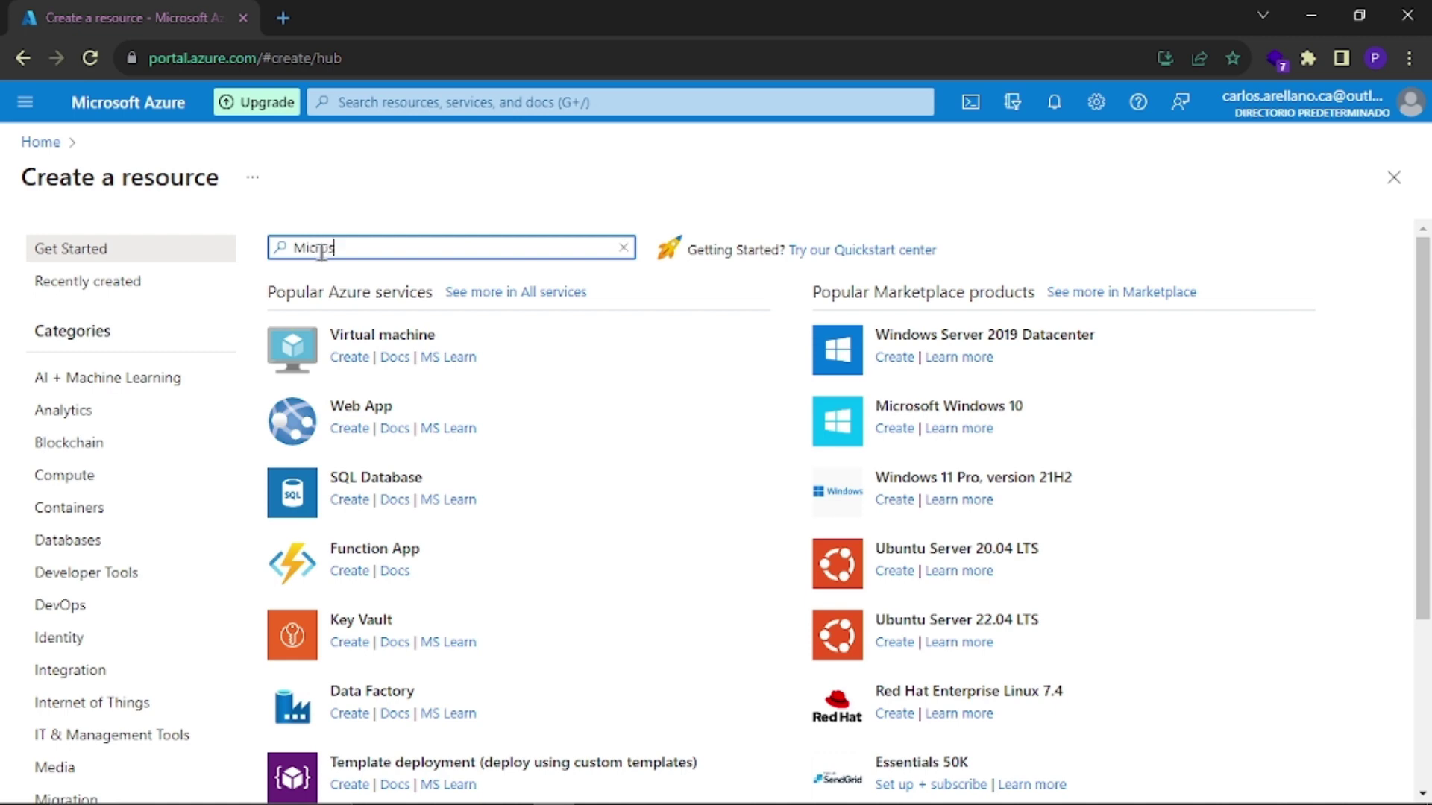
type("tot Sent")
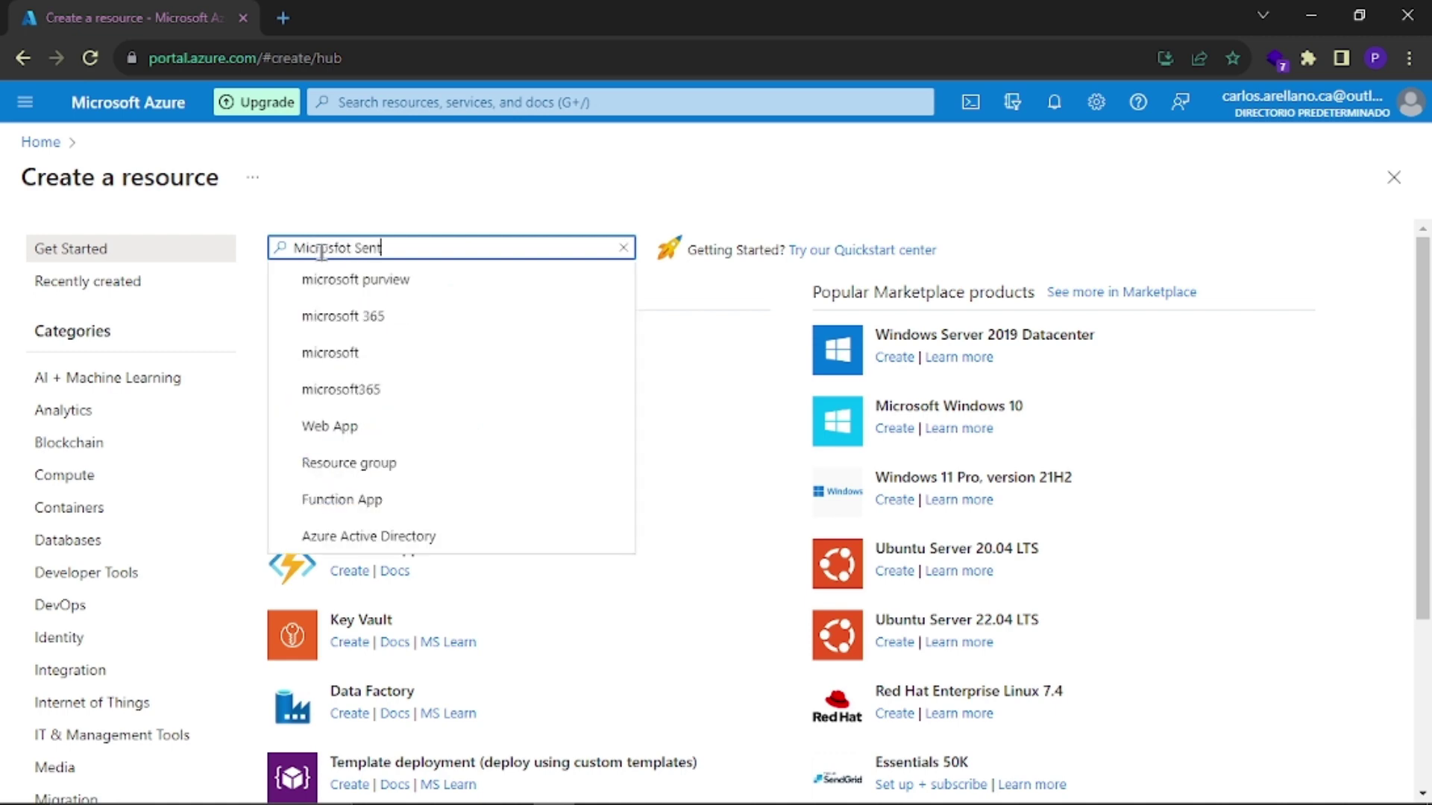
type("inel")
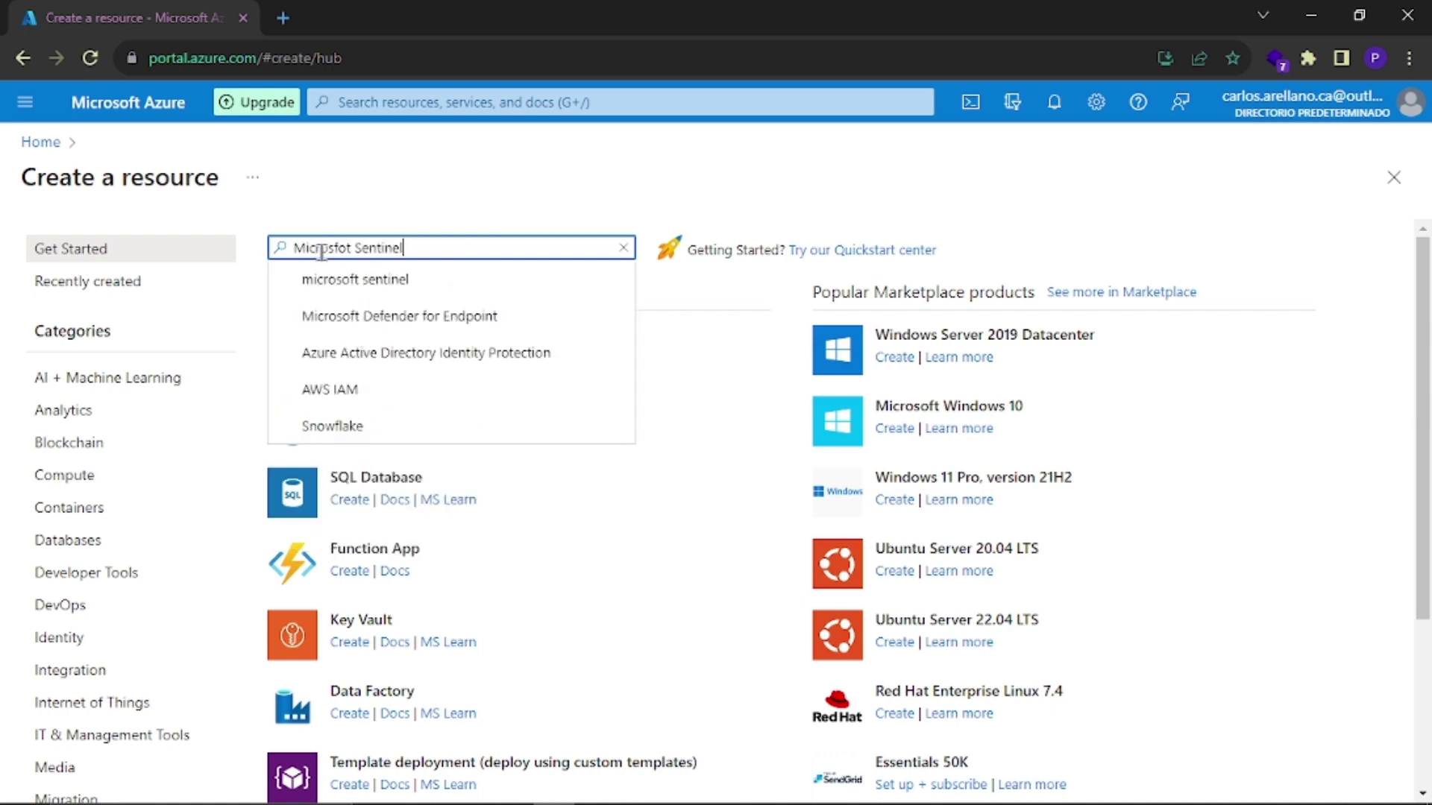
key("Return")
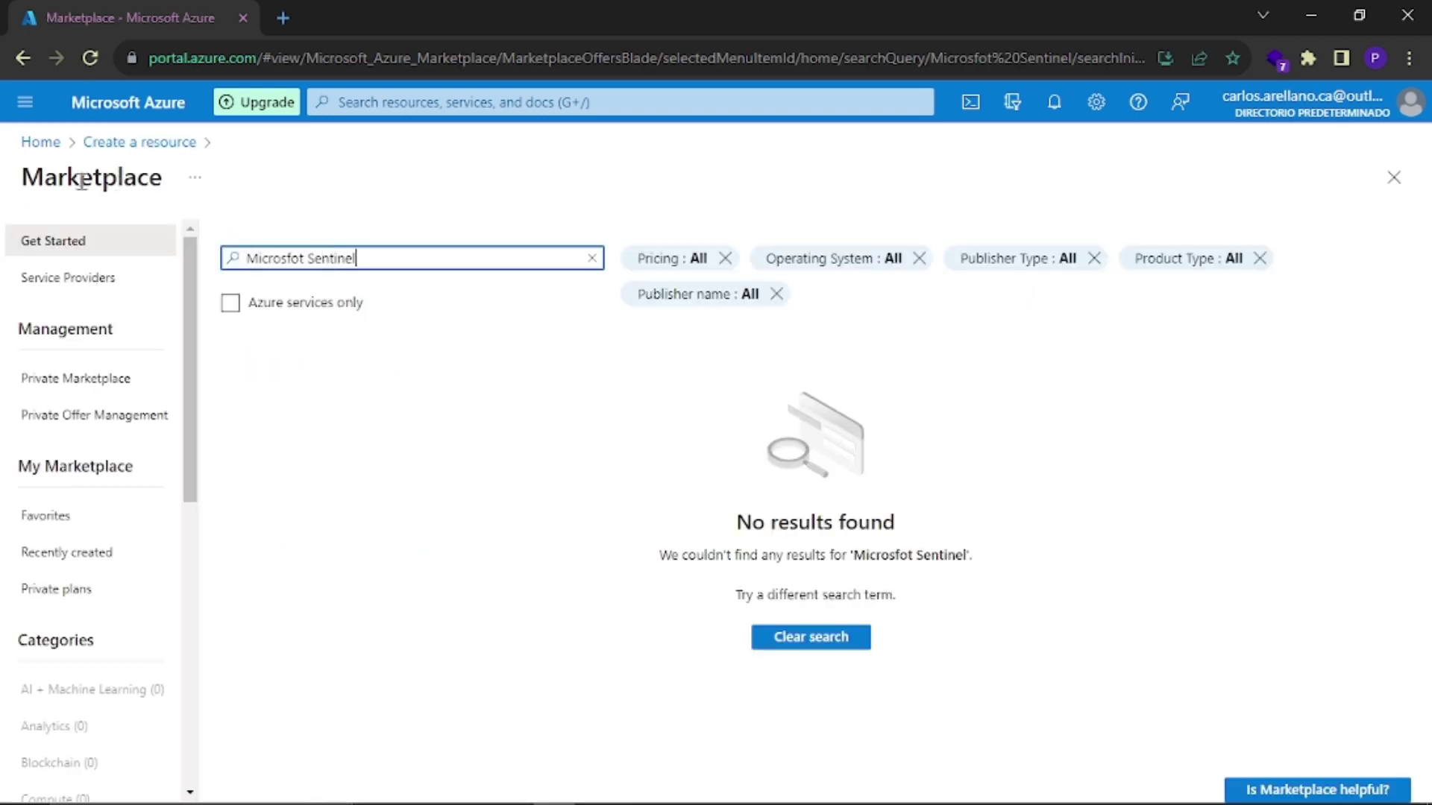
Step: Correct the query to 'Microsoft Sentinel', rerun it, and browse the 526 Marketplace results
key("Left")
key("Left")
key("Left")
key("Left")
key("Left")
key("Left")
key("Left")
key("Left")
key("Left")
key("Left")
key("Left")
key("Right")
key("Right")
key("BackSpace")
key("BackSpace")
key("BackSpace")
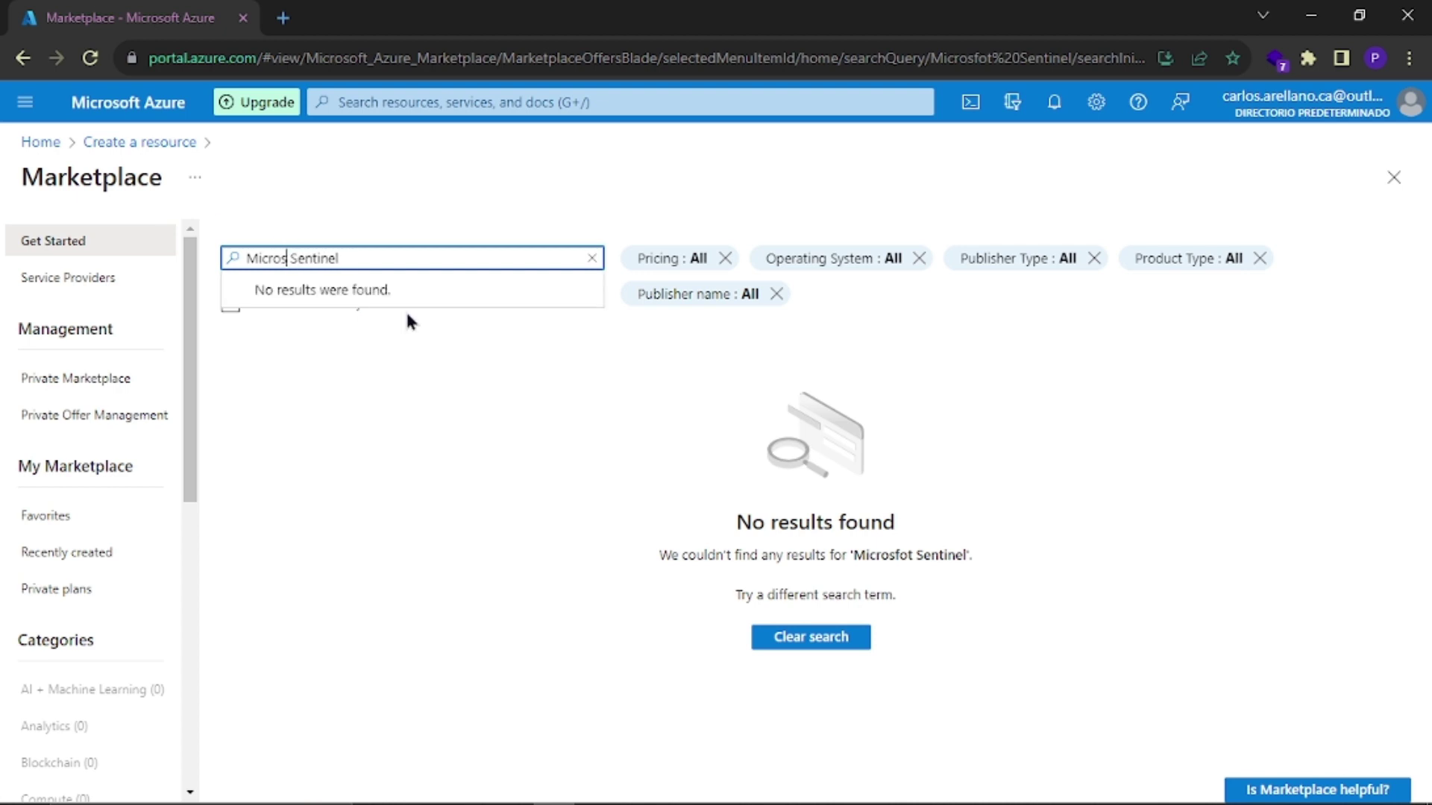
type("oft")
key("Return")
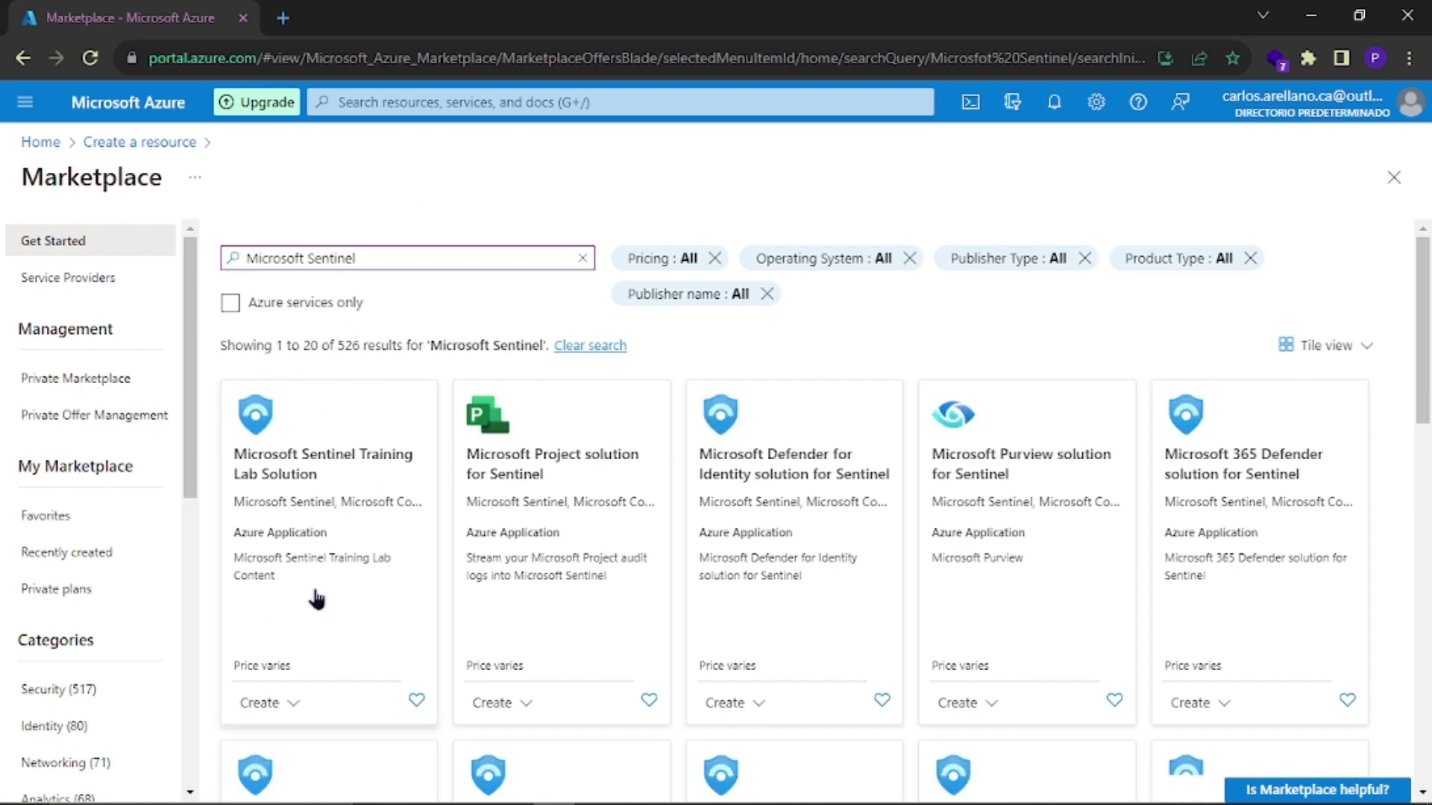
scroll(710, 588, "down", 5)
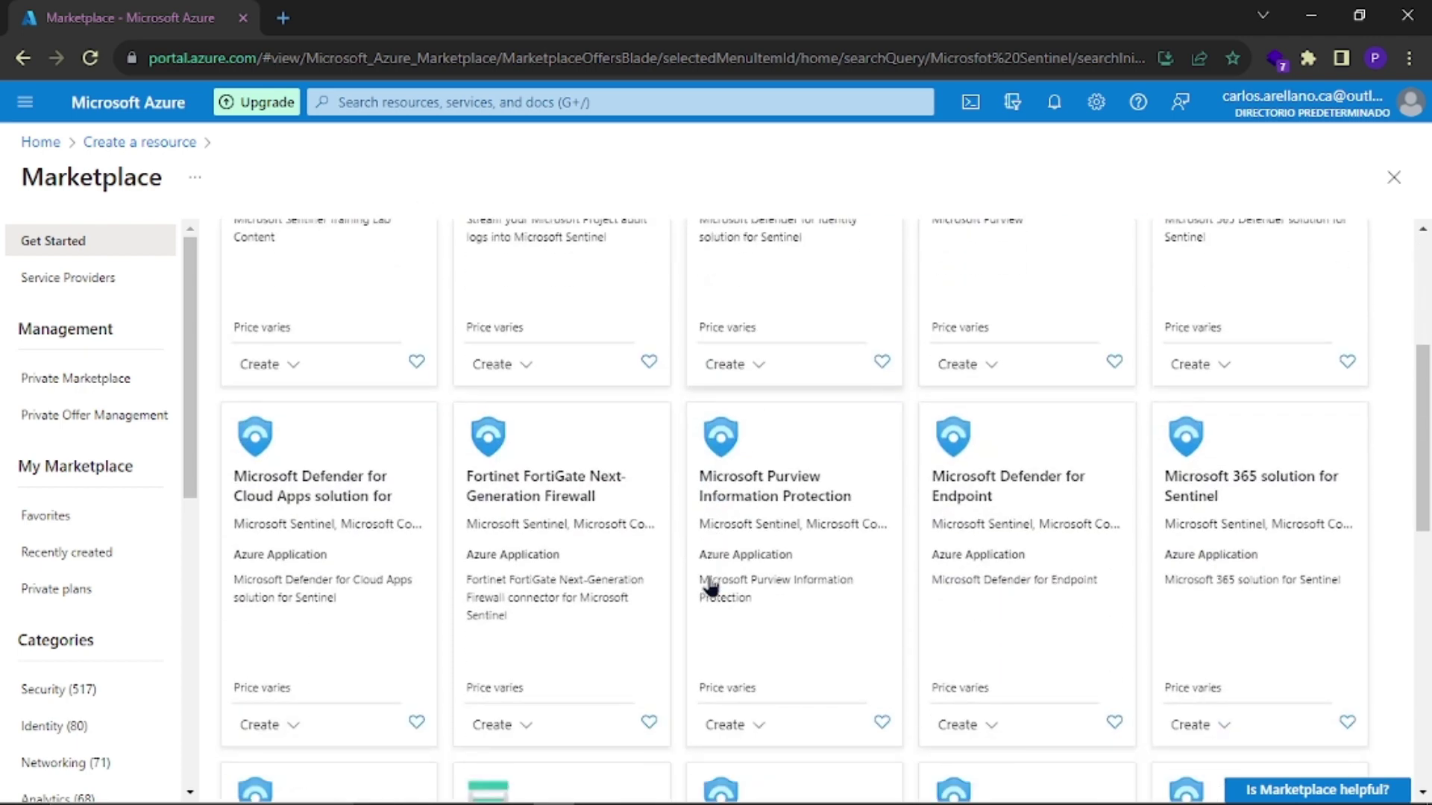
scroll(626, 715, "down", 3)
scroll(626, 709, "up", 8)
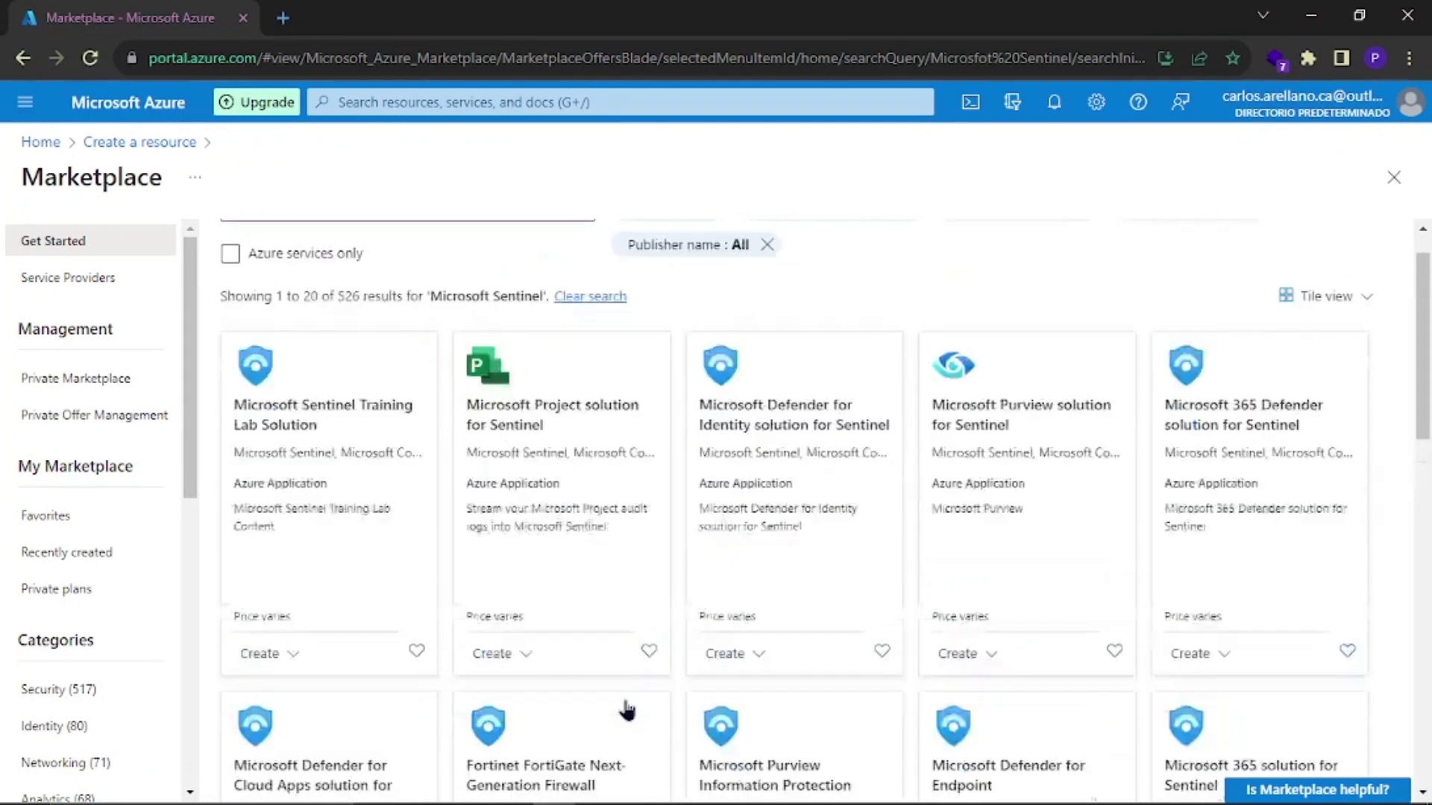
Step: Search the portal for 'Microsoft Sentinel' and pick it from the results
left_click(423, 102)
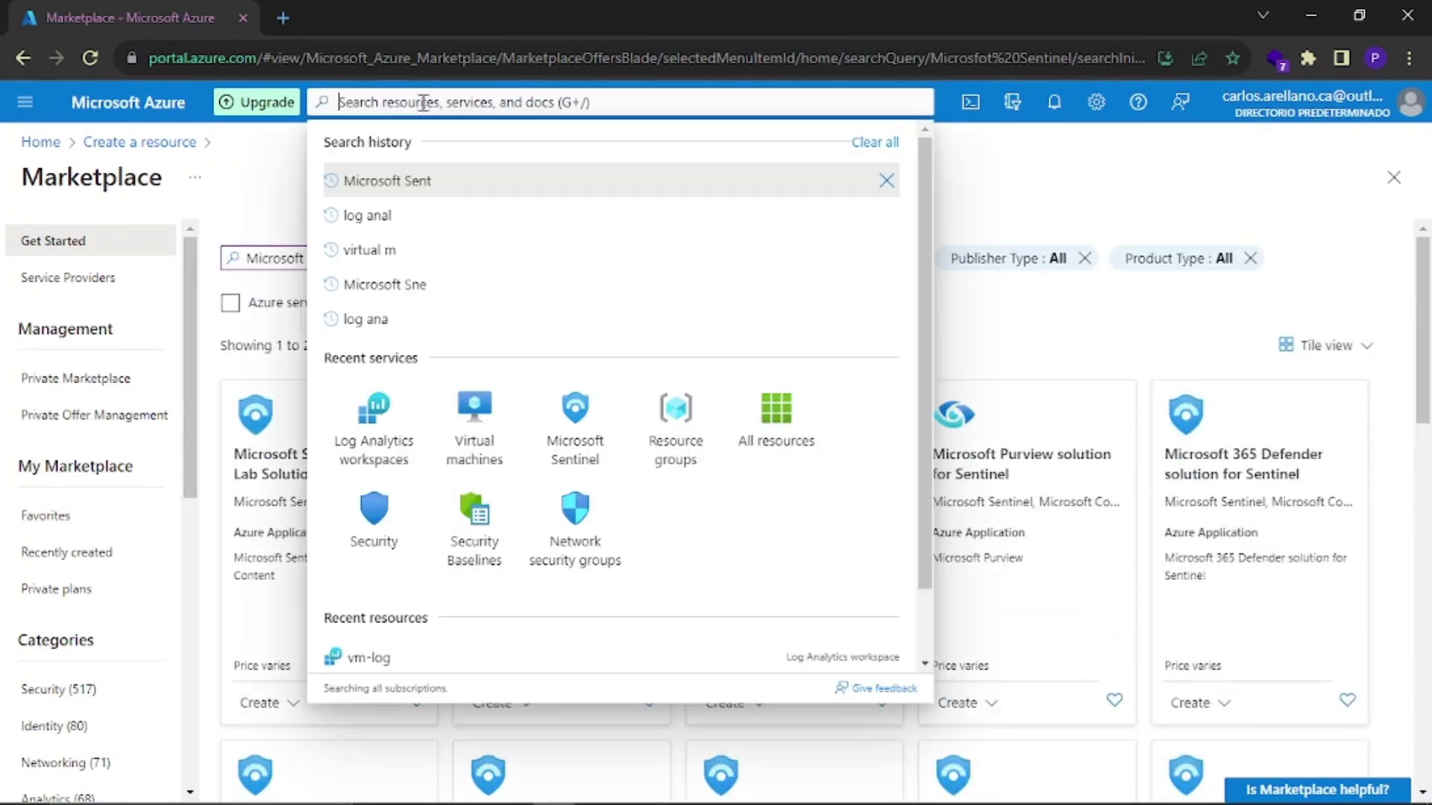
type("Azure")
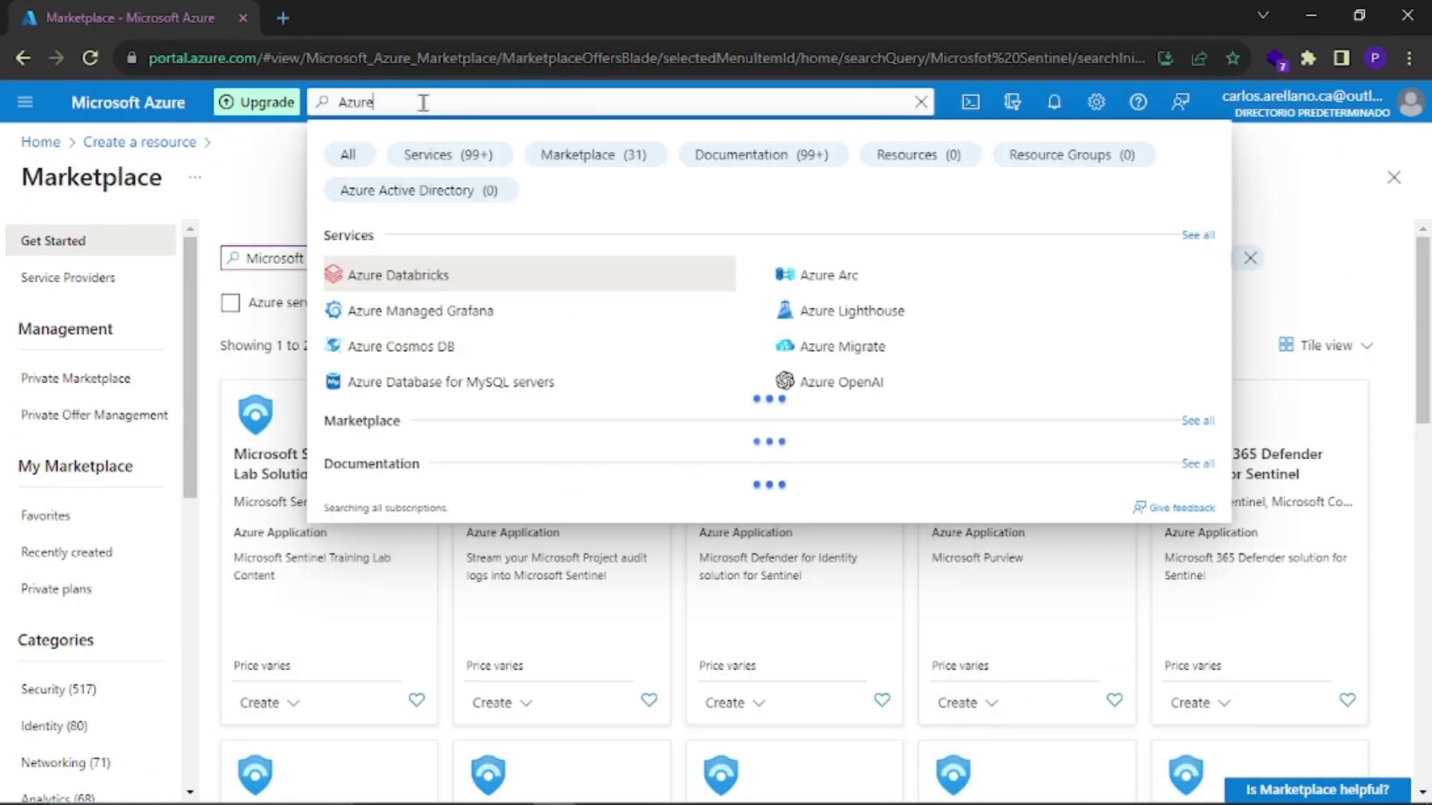
type(" Sent")
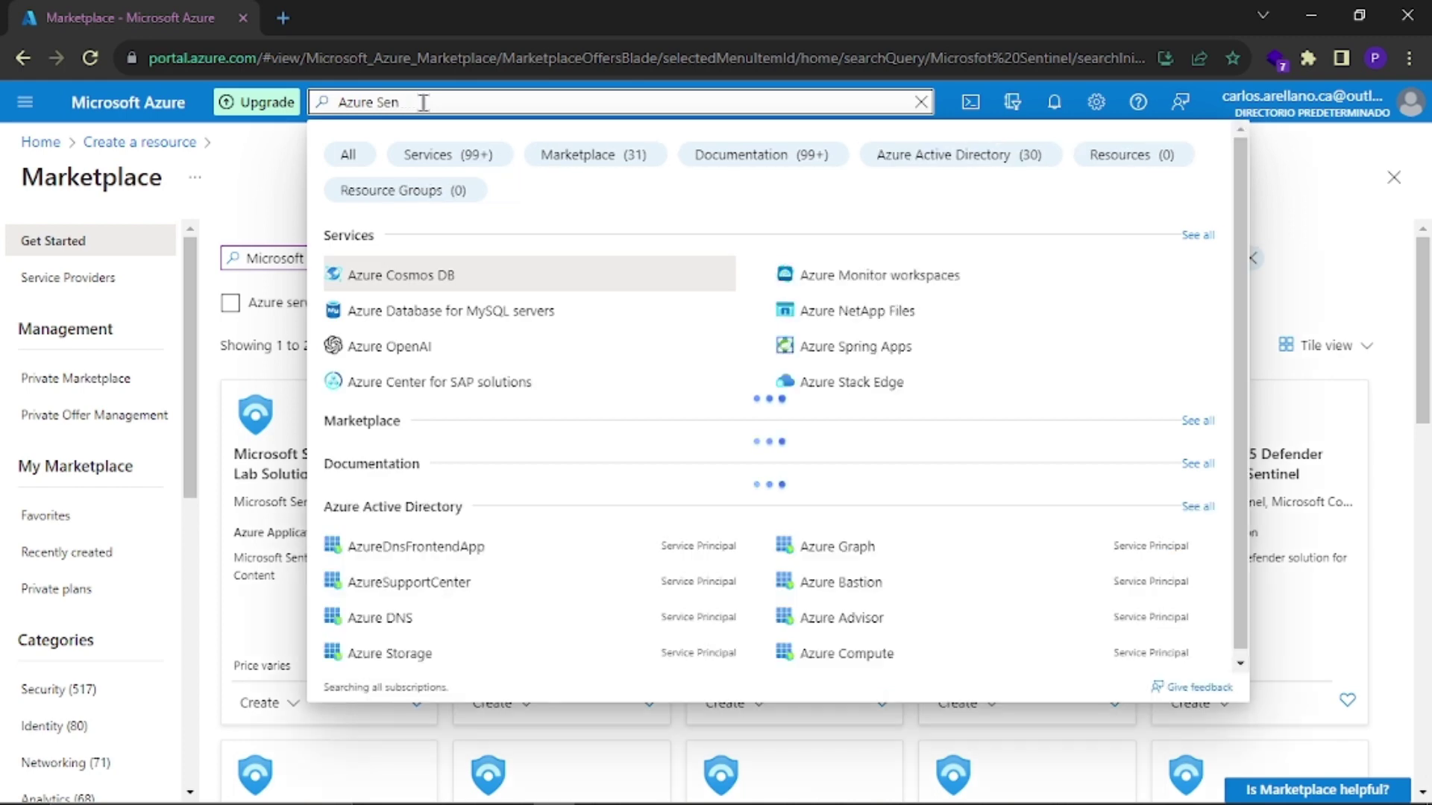
key("BackSpace")
key("BackSpace")
key("BackSpace")
key("BackSpace")
key("BackSpace")
key("BackSpace")
key("BackSpace")
key("BackSpace")
key("BackSpace")
key("BackSpace")
type("Mi")
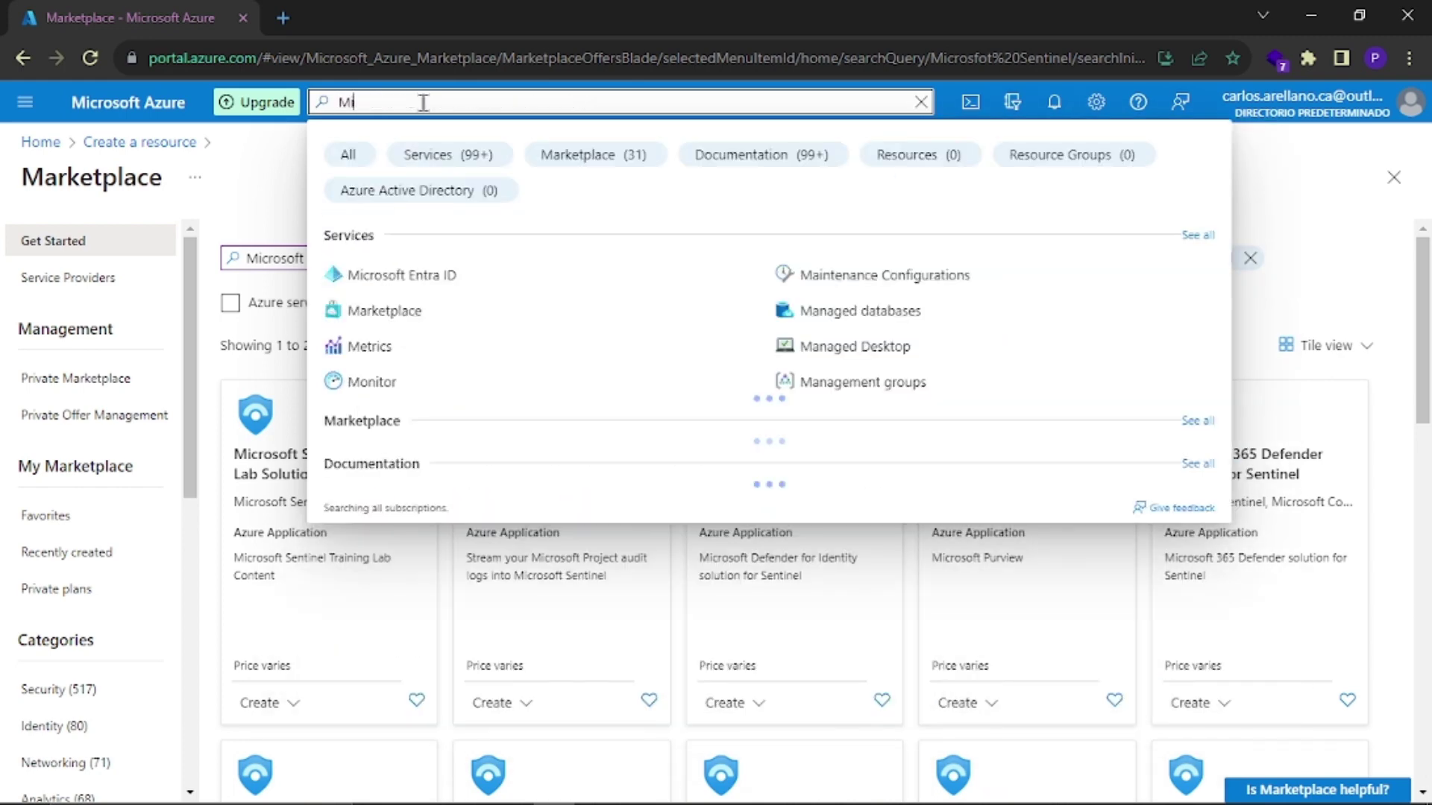
type("crosoft Sen")
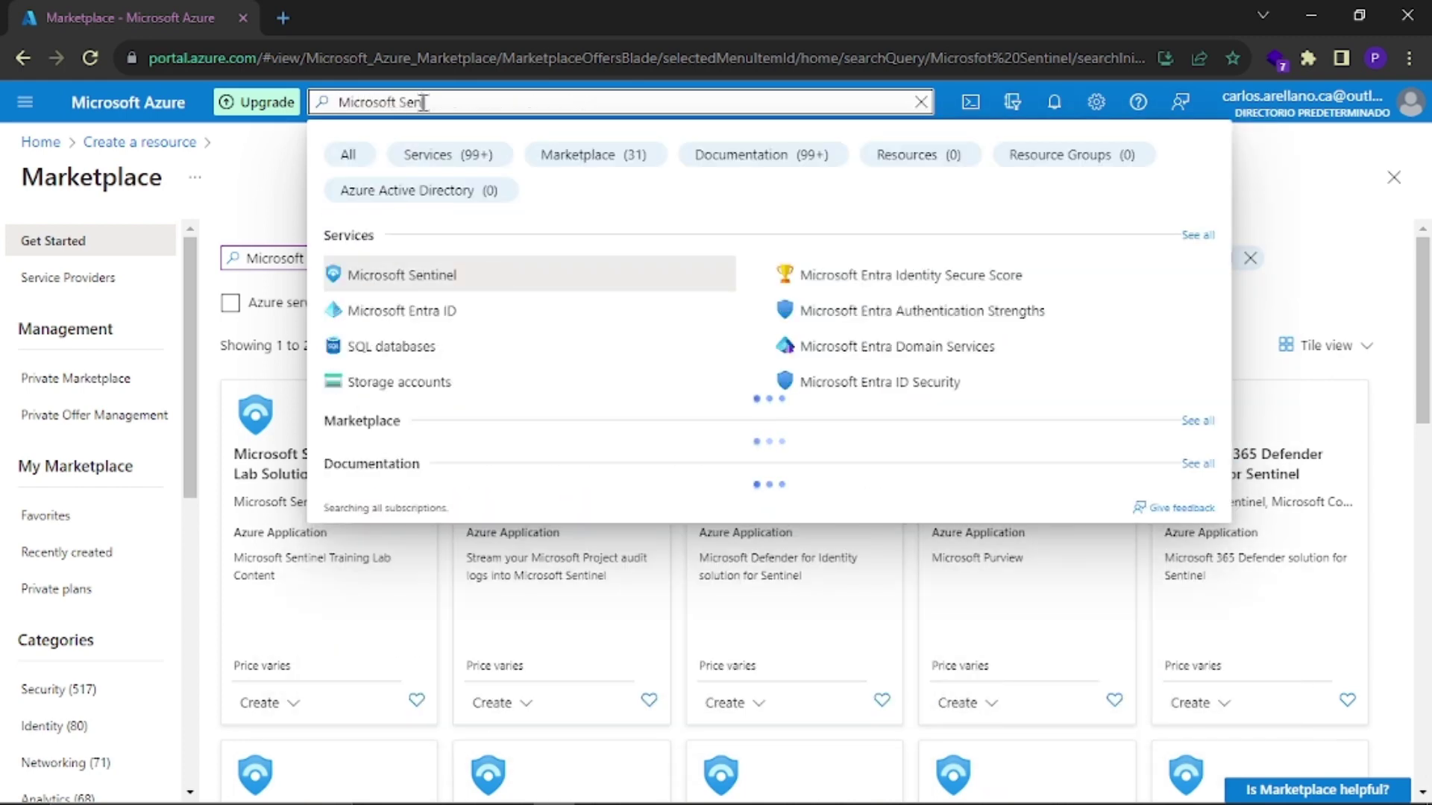
left_click(415, 276)
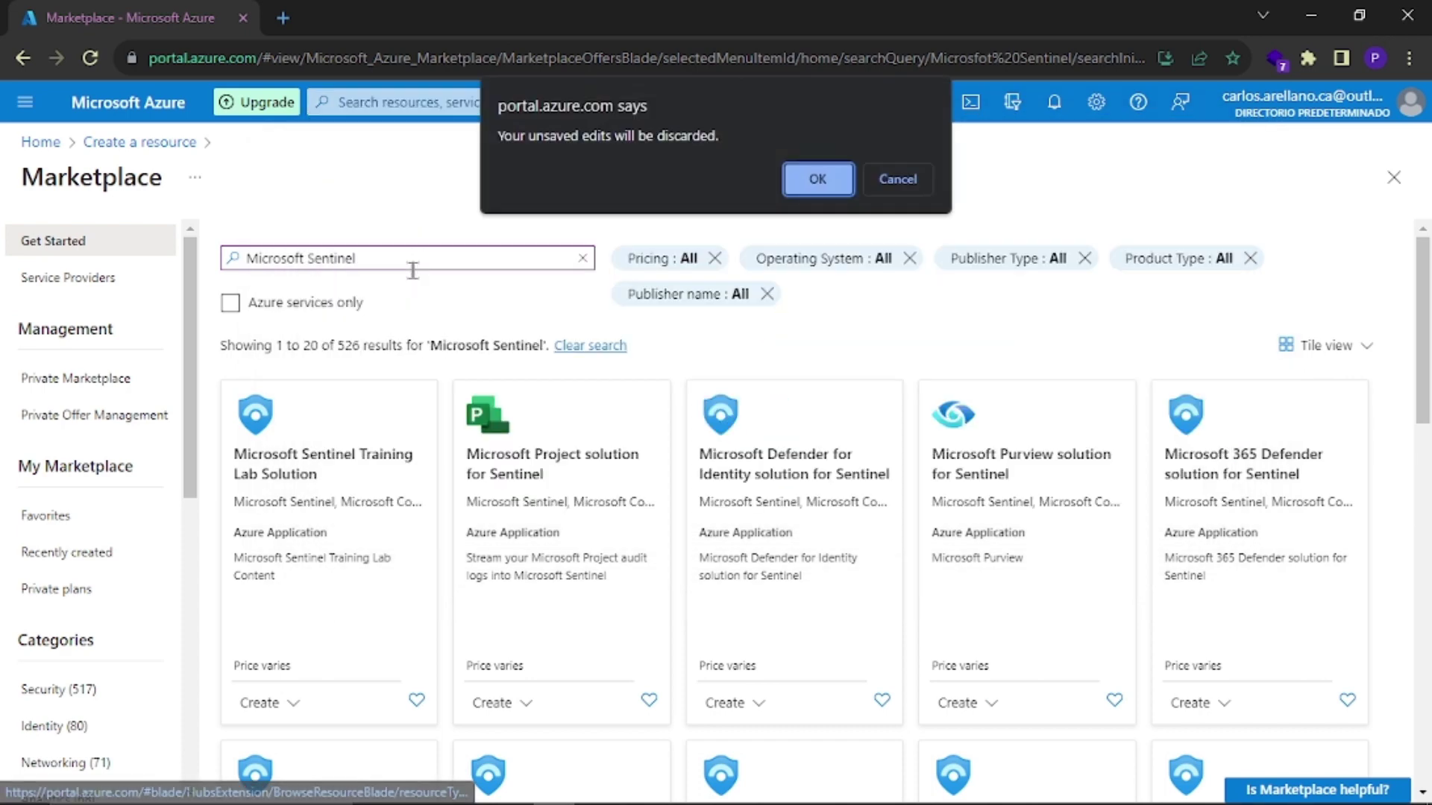
Step: Close the Marketplace and go to the Home page, discarding unsaved edits
left_click(887, 181)
left_click(1396, 181)
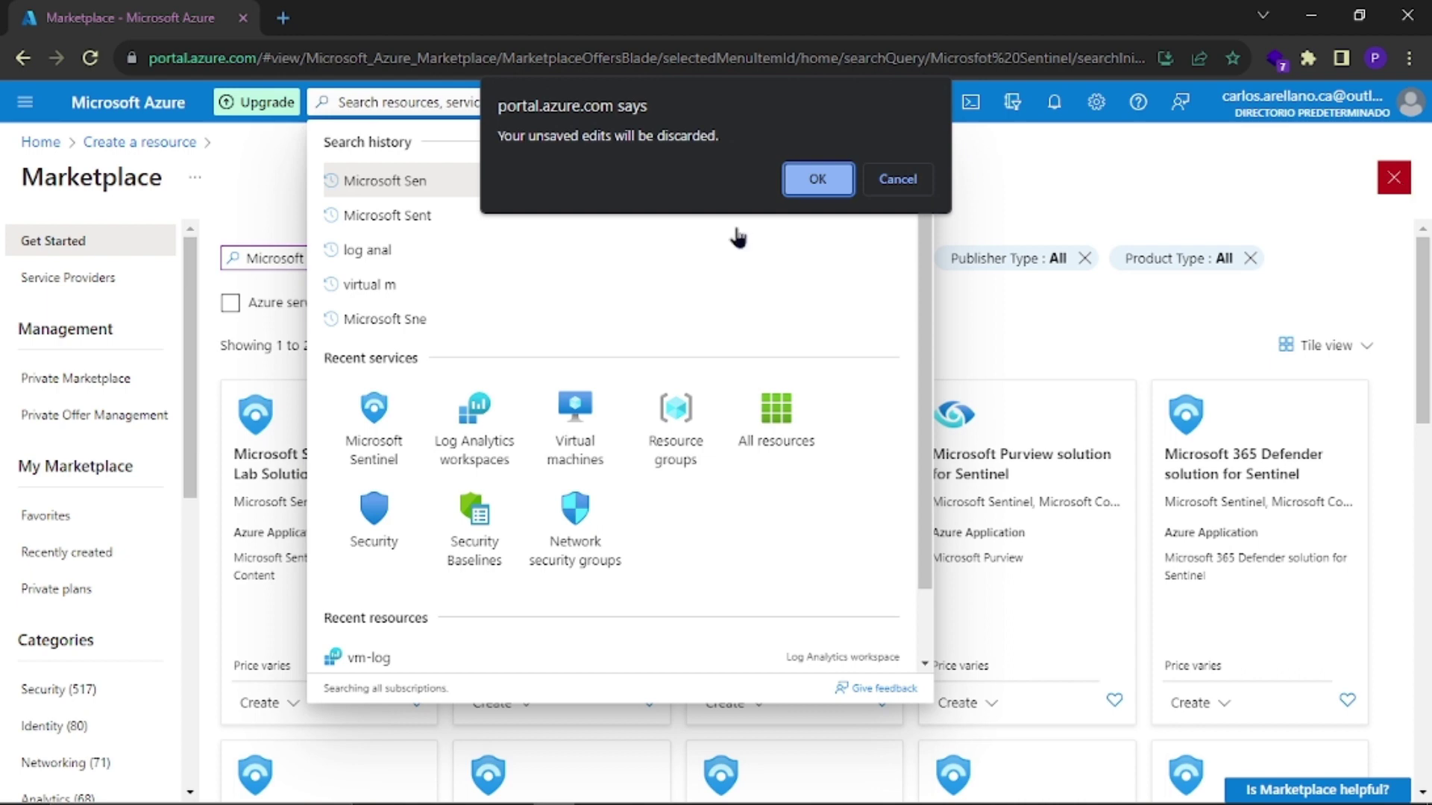
left_click(834, 179)
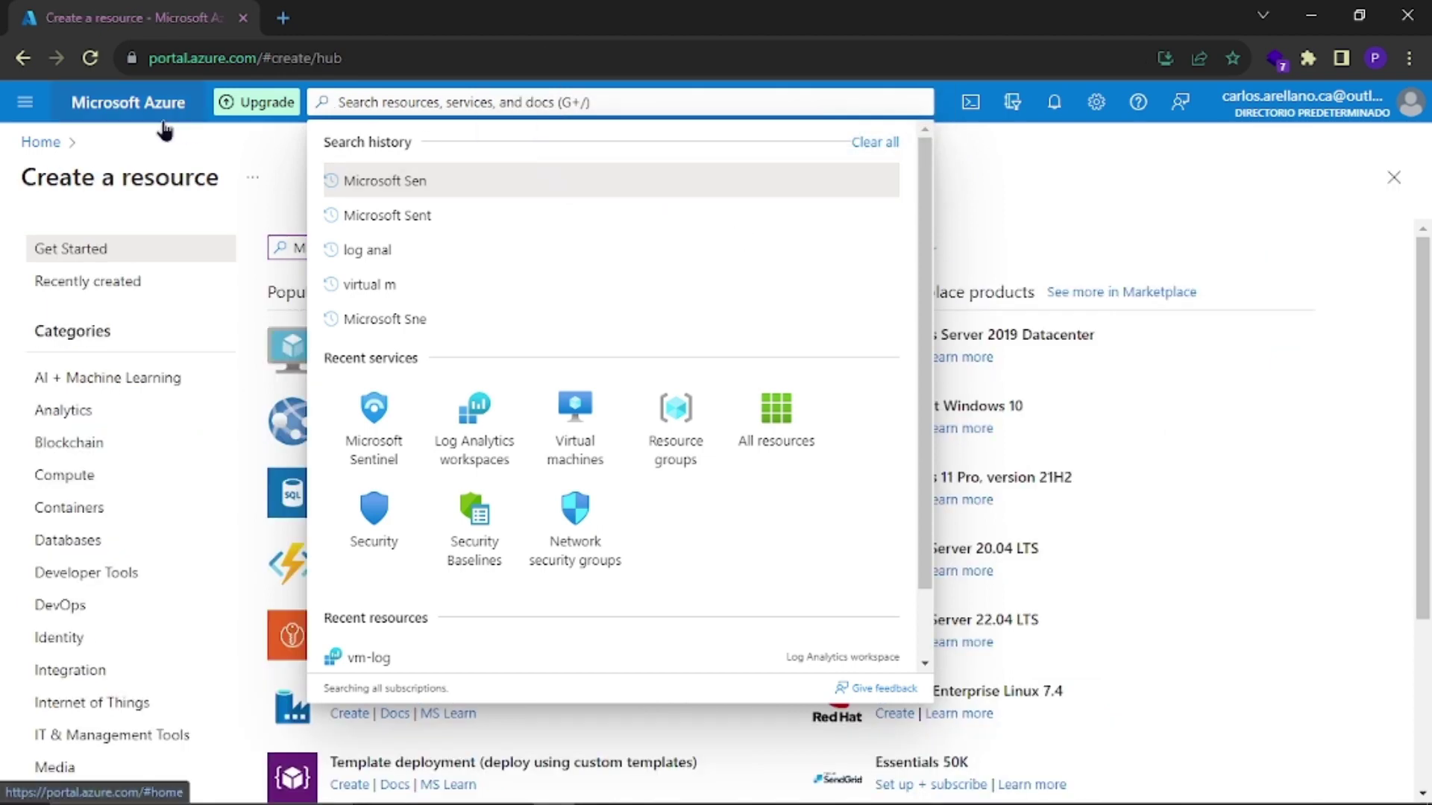
left_click(33, 142)
left_click(815, 179)
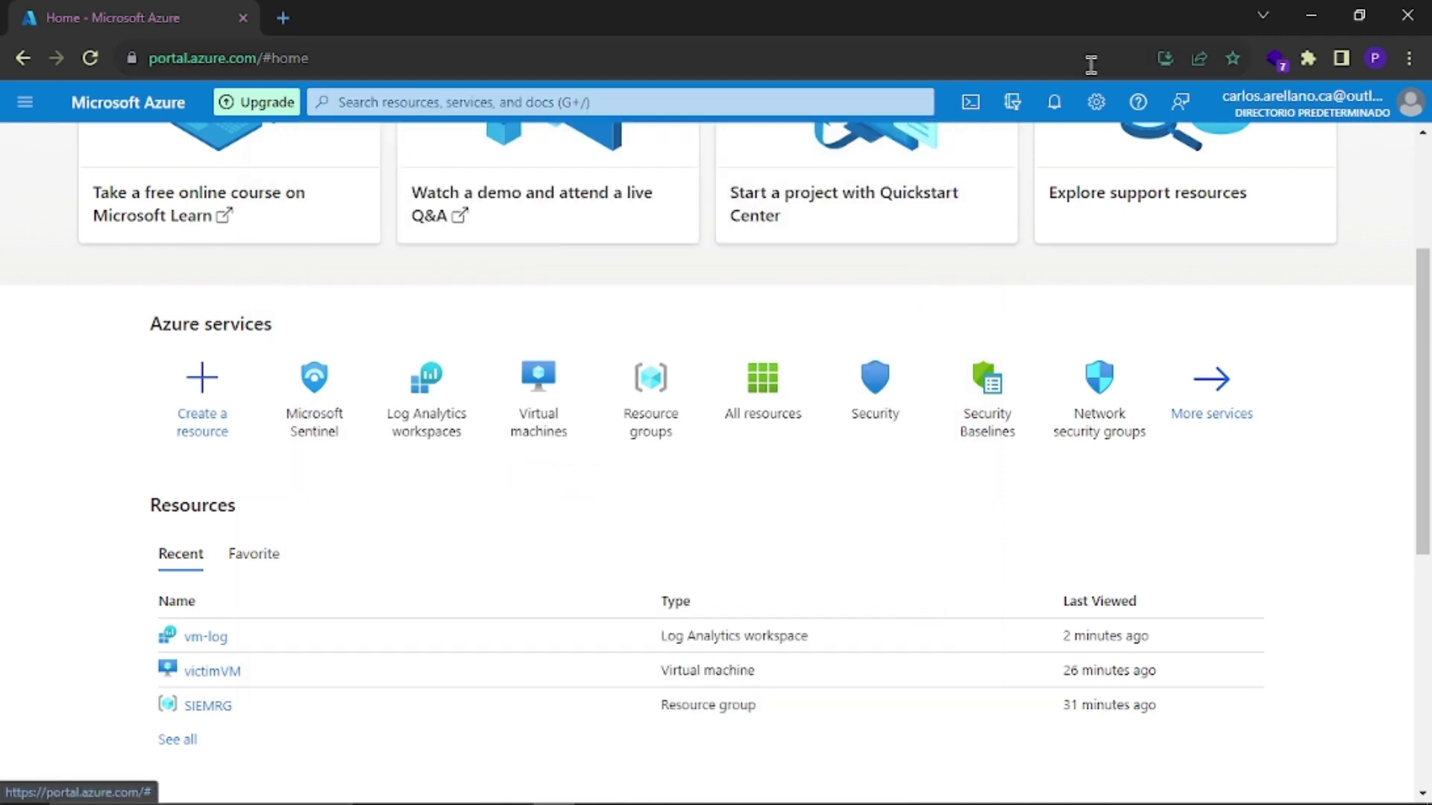
Step: From Home, open the vm-log workspace under Log Analytics workspaces and go to Logs
scroll(756, 434, "up", 2)
scroll(757, 440, "up", 1)
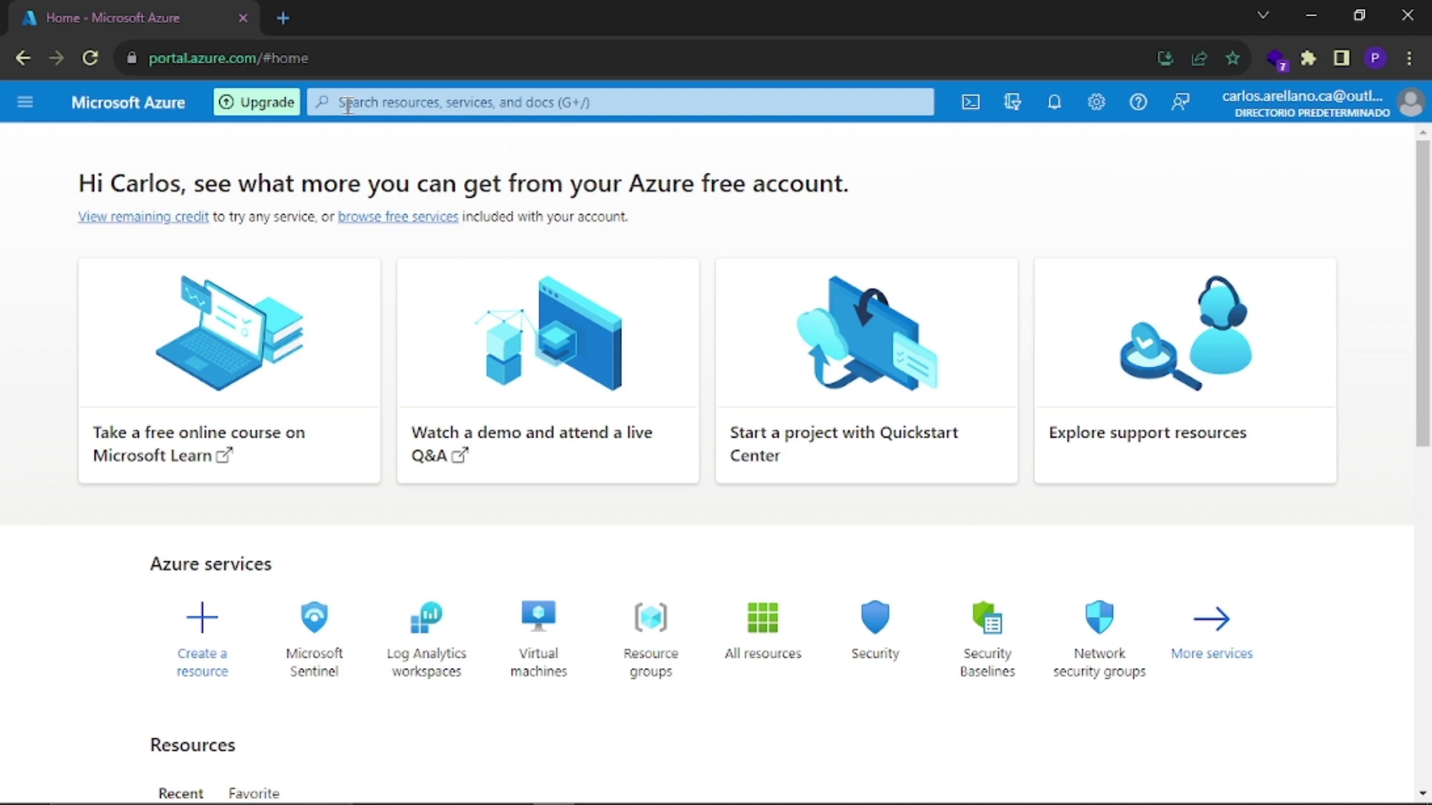
left_click(394, 104)
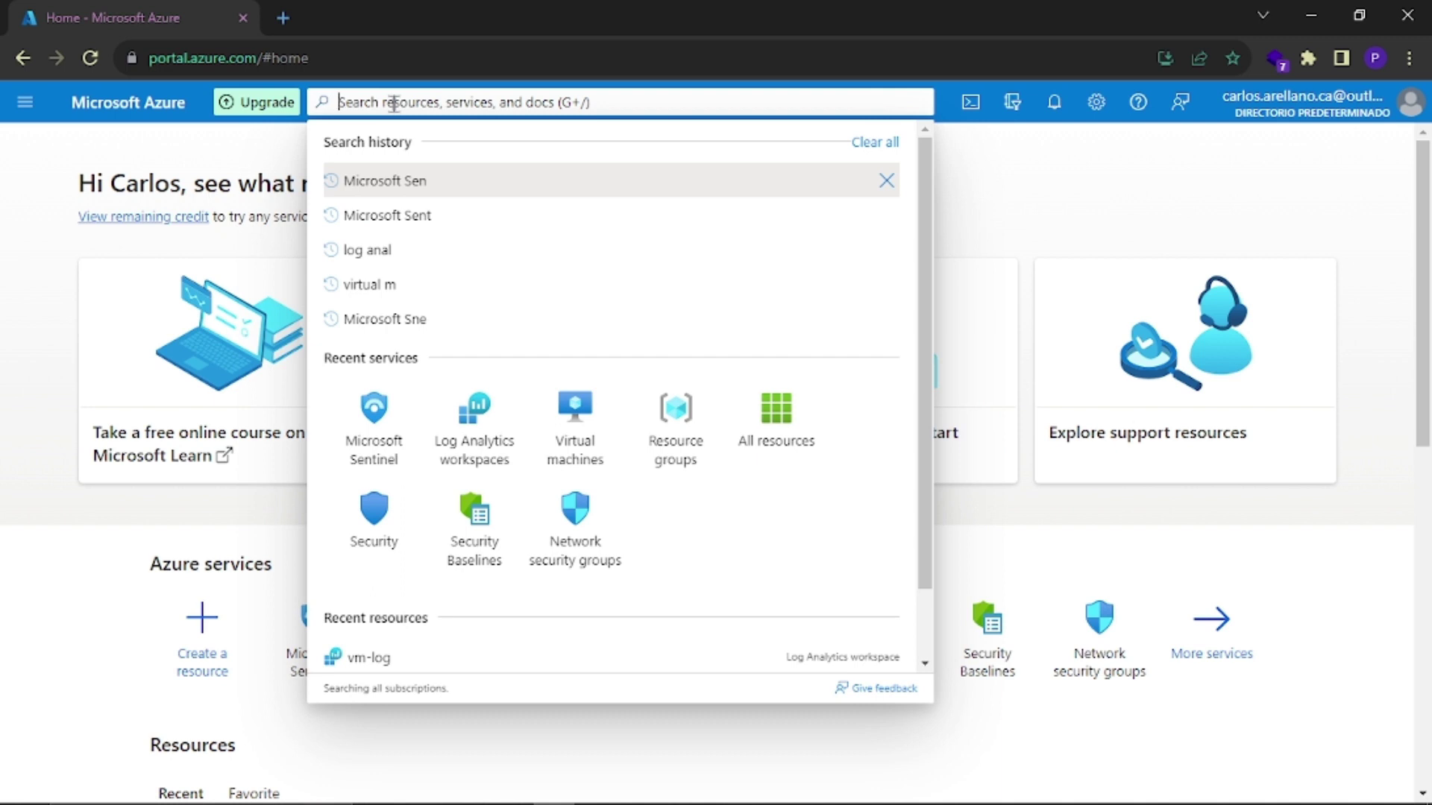
left_click(49, 440)
scroll(48, 431, "down", 2)
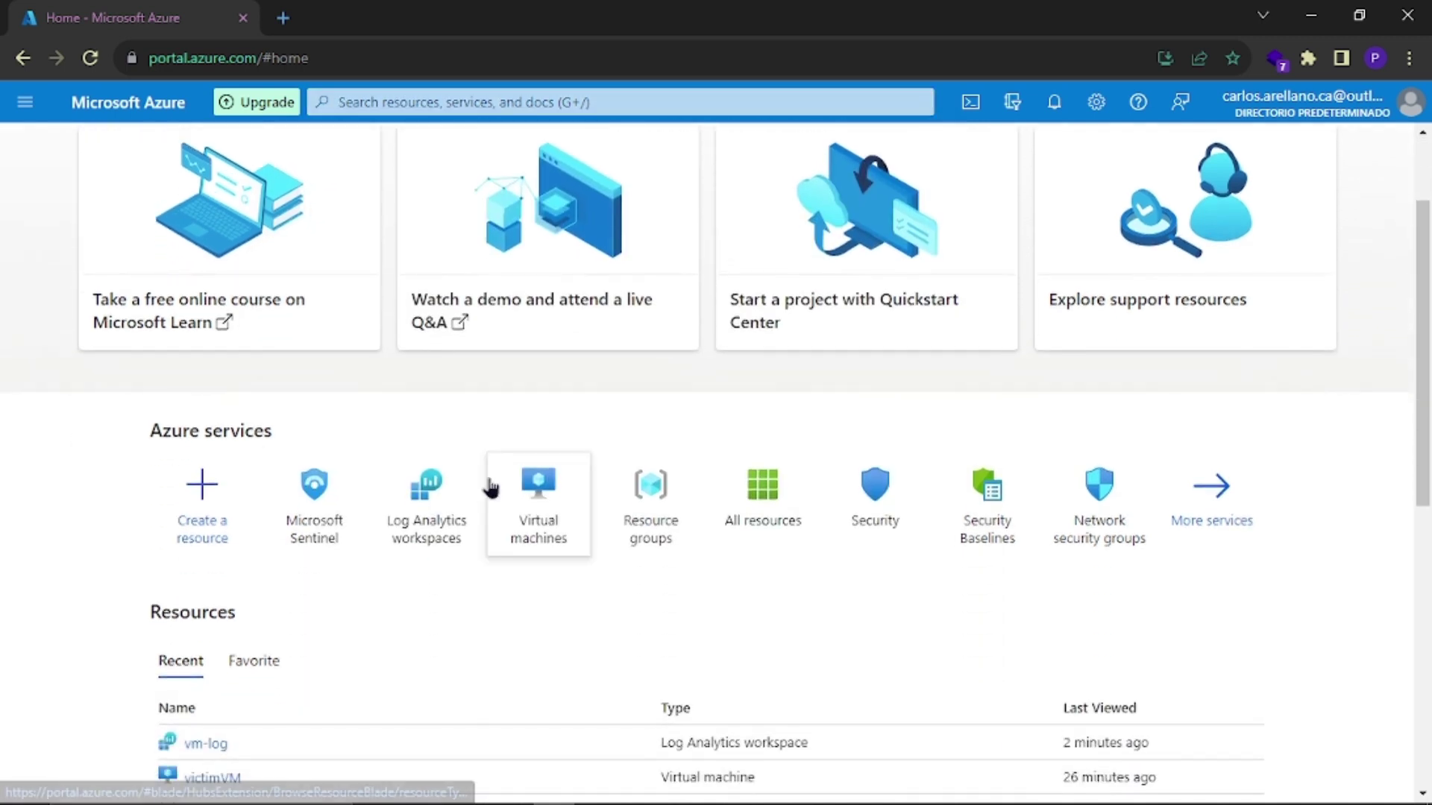
left_click(444, 491)
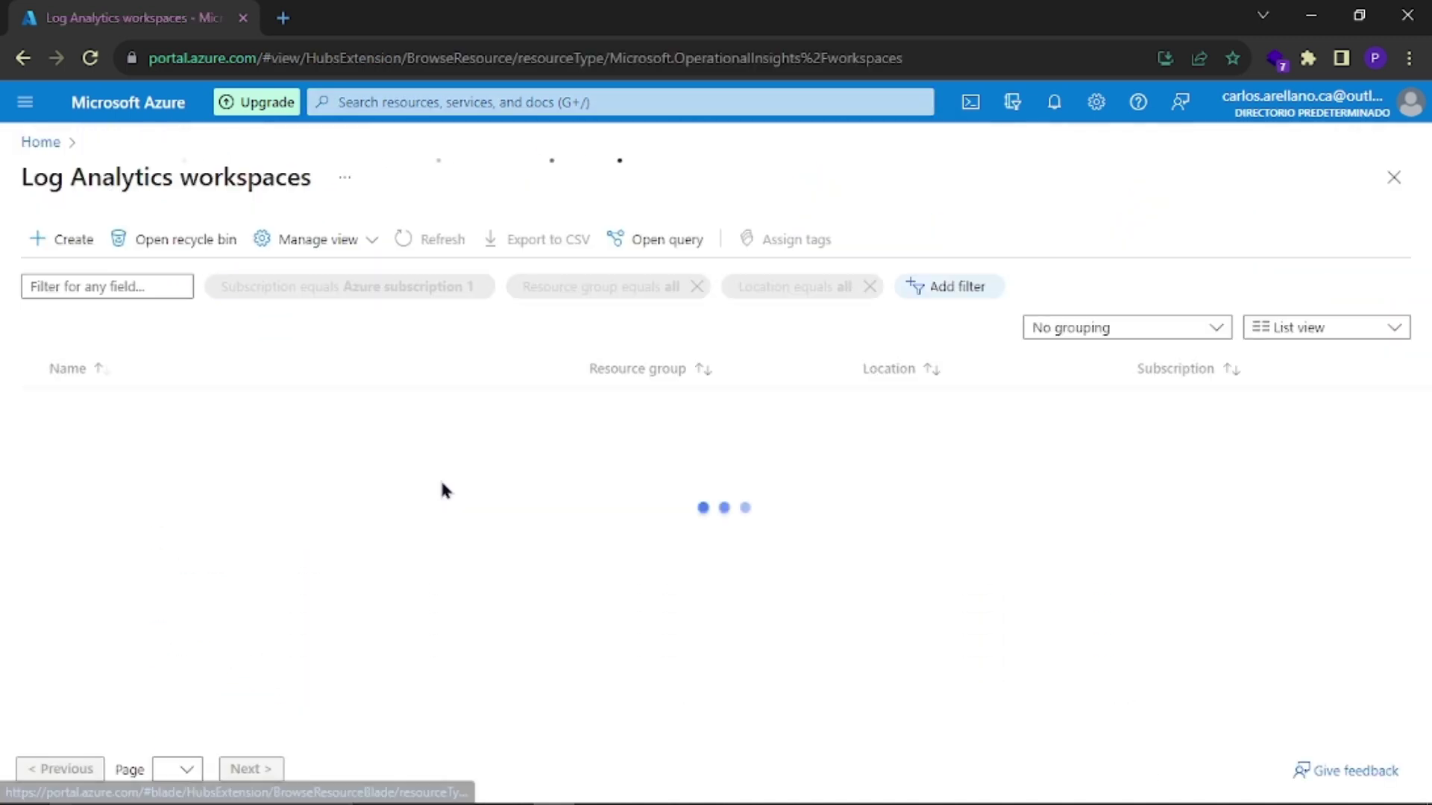
left_click(107, 407)
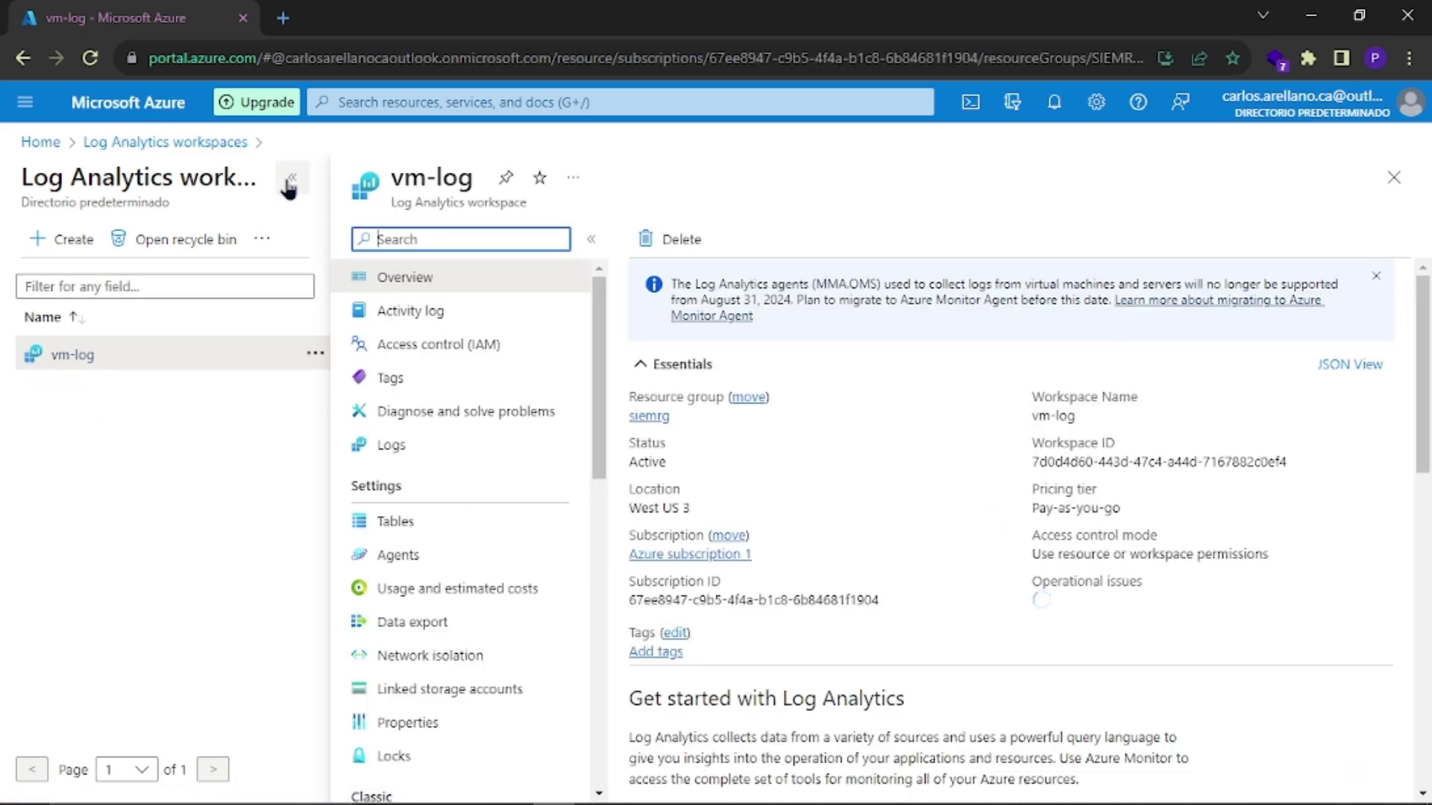
left_click(290, 181)
left_click(126, 447)
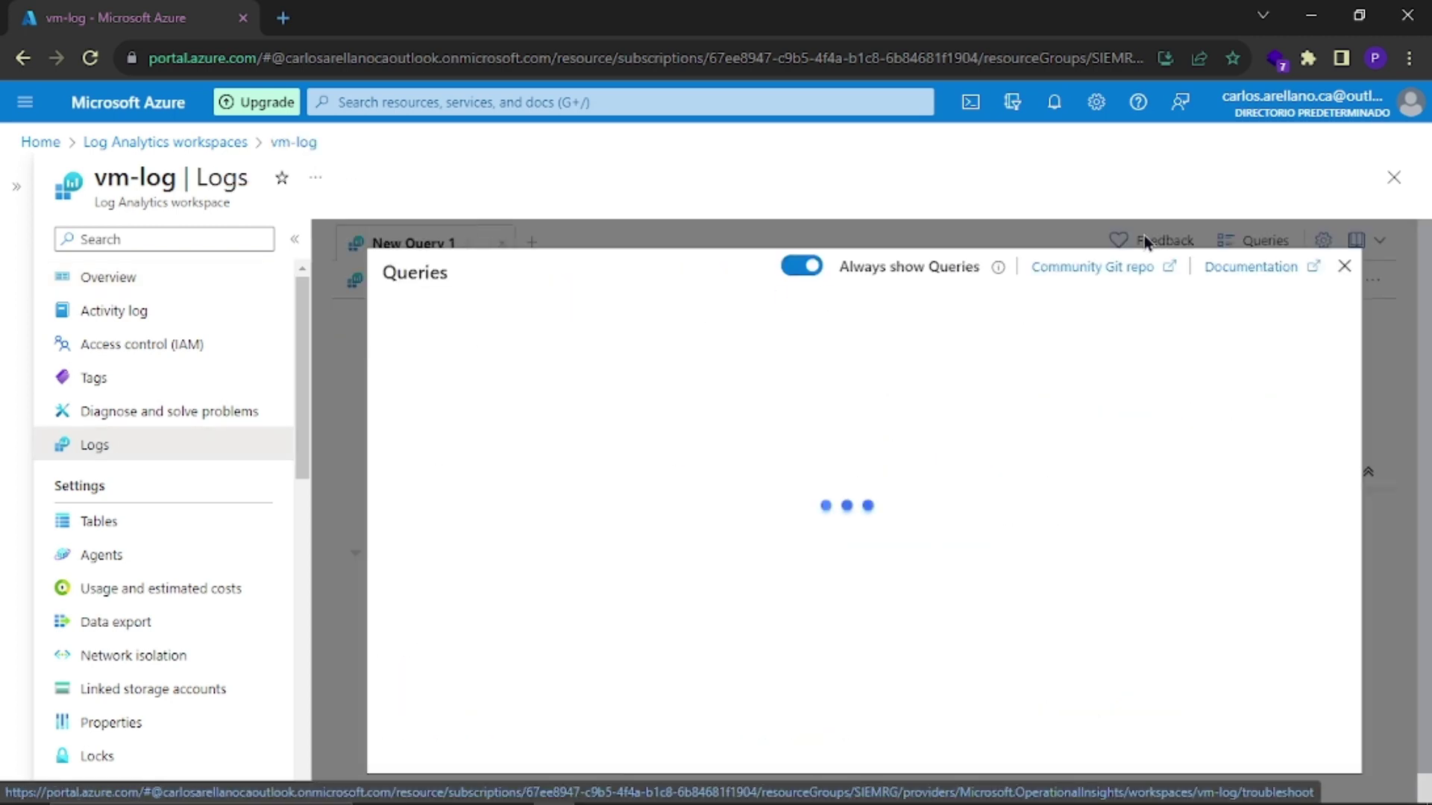
Step: Enter the FAILED_RDP_CL table query via autocomplete, run it, and remove the stray pipe line
left_click(1344, 267)
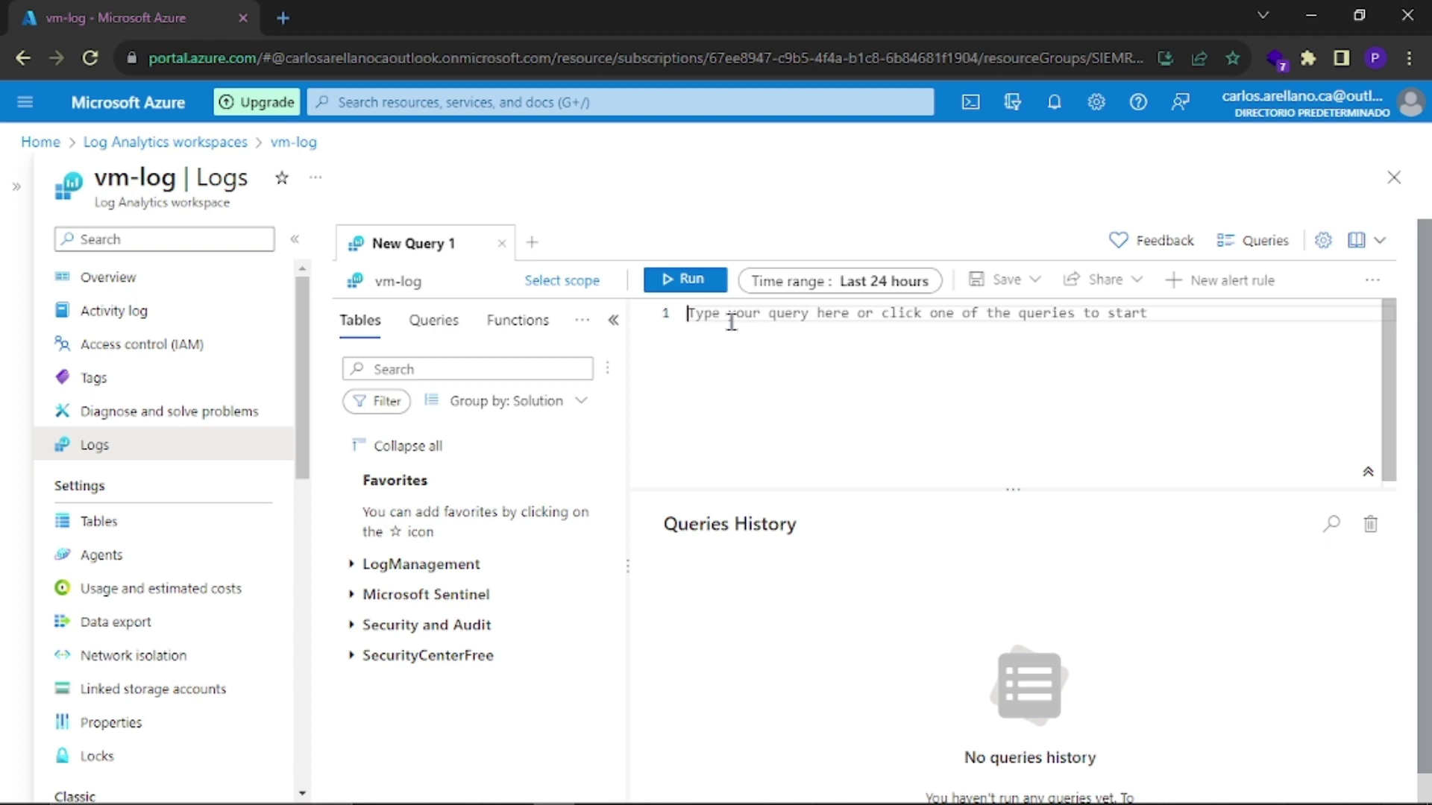
type("FA")
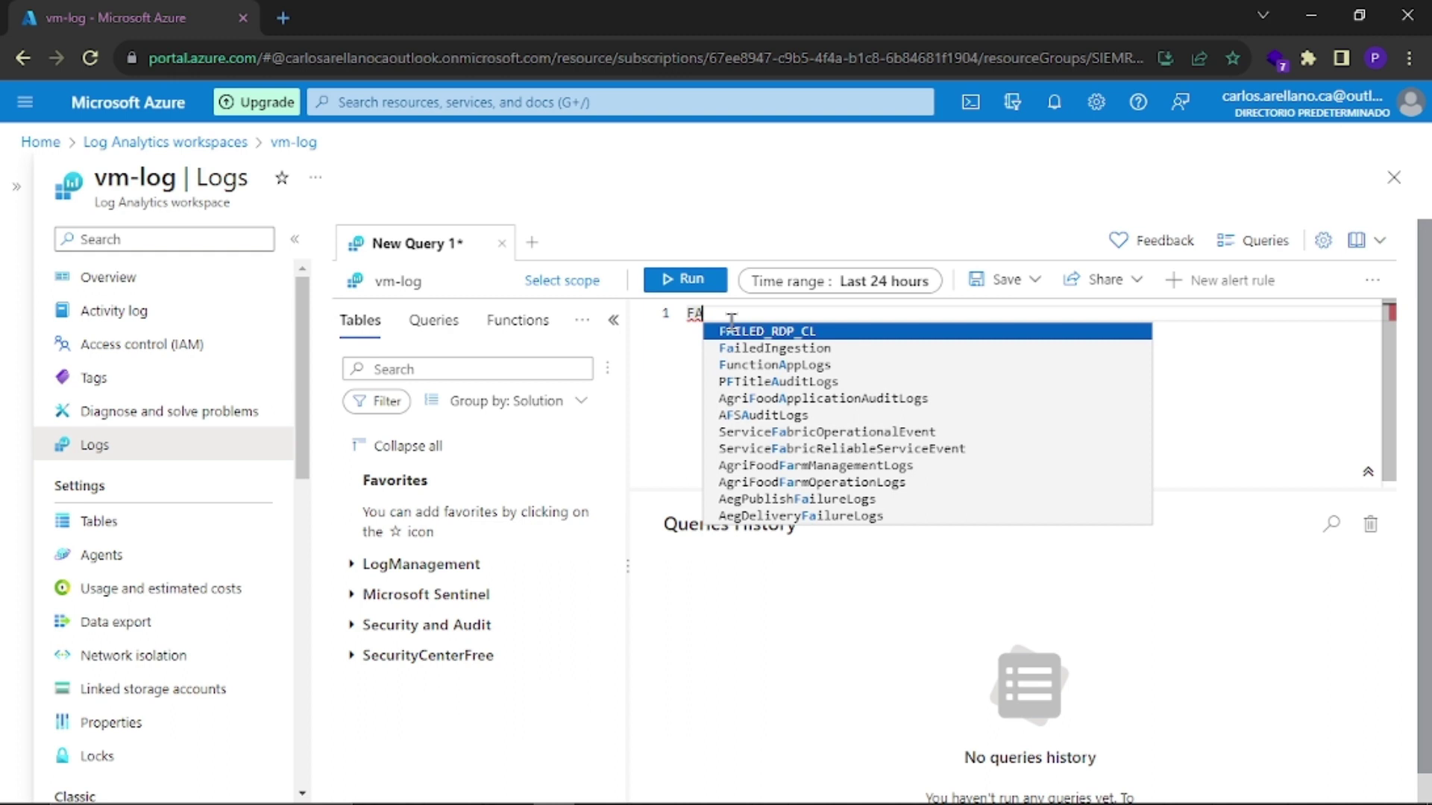
key("Return")
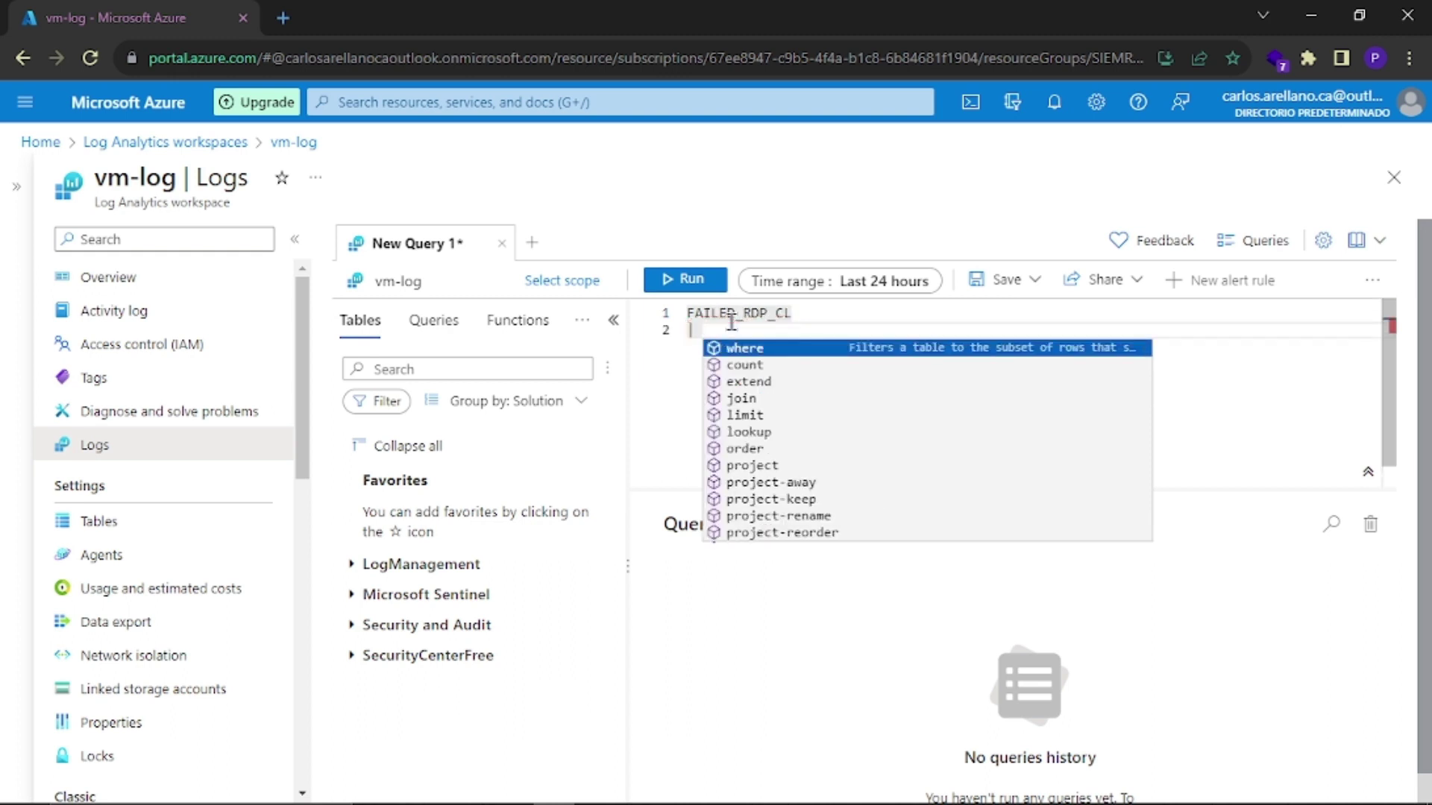
left_click(684, 280)
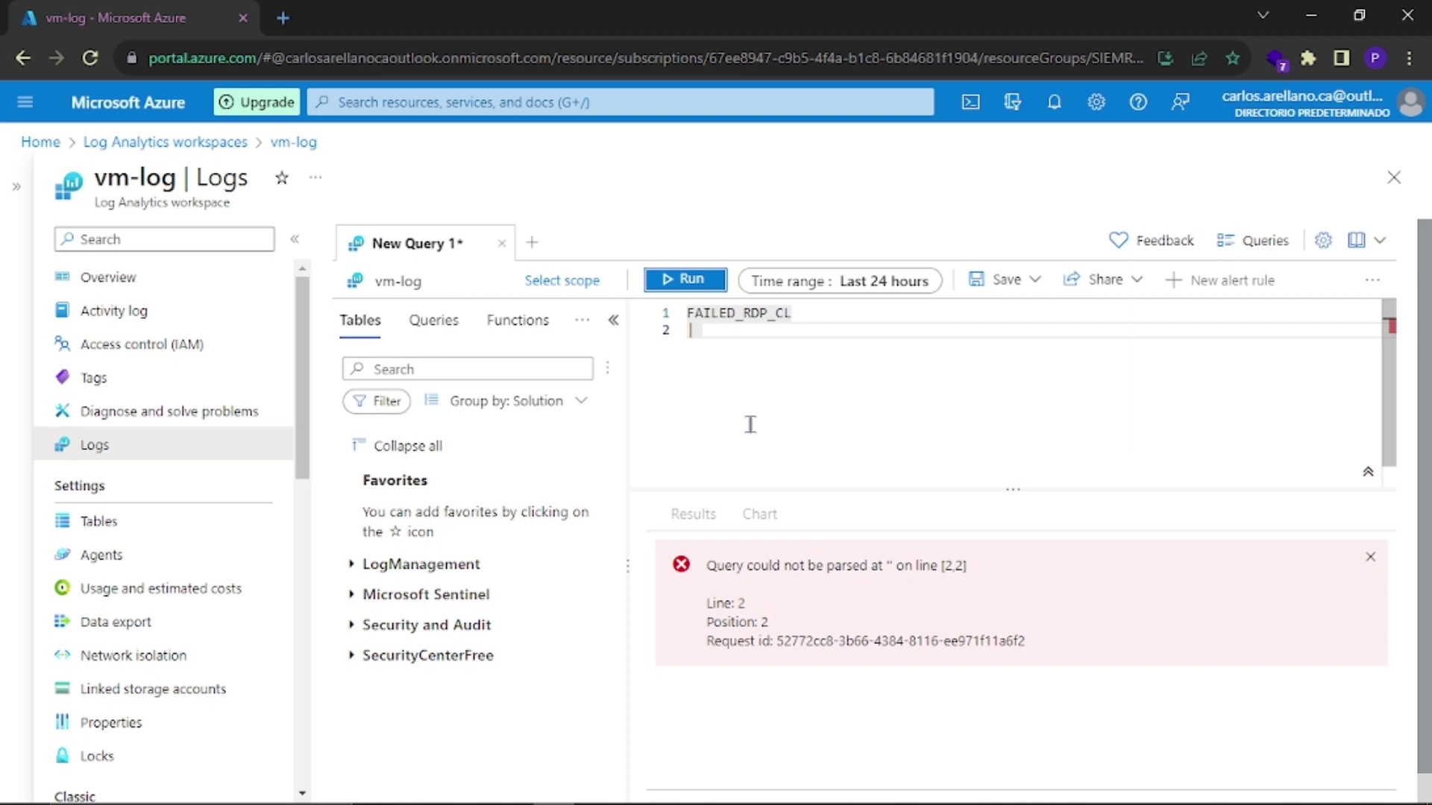
left_click(746, 338)
type("|")
key("BackSpace")
key("BackSpace")
key("BackSpace")
key("BackSpace")
key("BackSpace")
key("BackSpace")
key("BackSpace")
key("BackSpace")
key("BackSpace")
key("BackSpace")
key("BackSpace")
key("BackSpace")
key("BackSpace")
key("BackSpace")
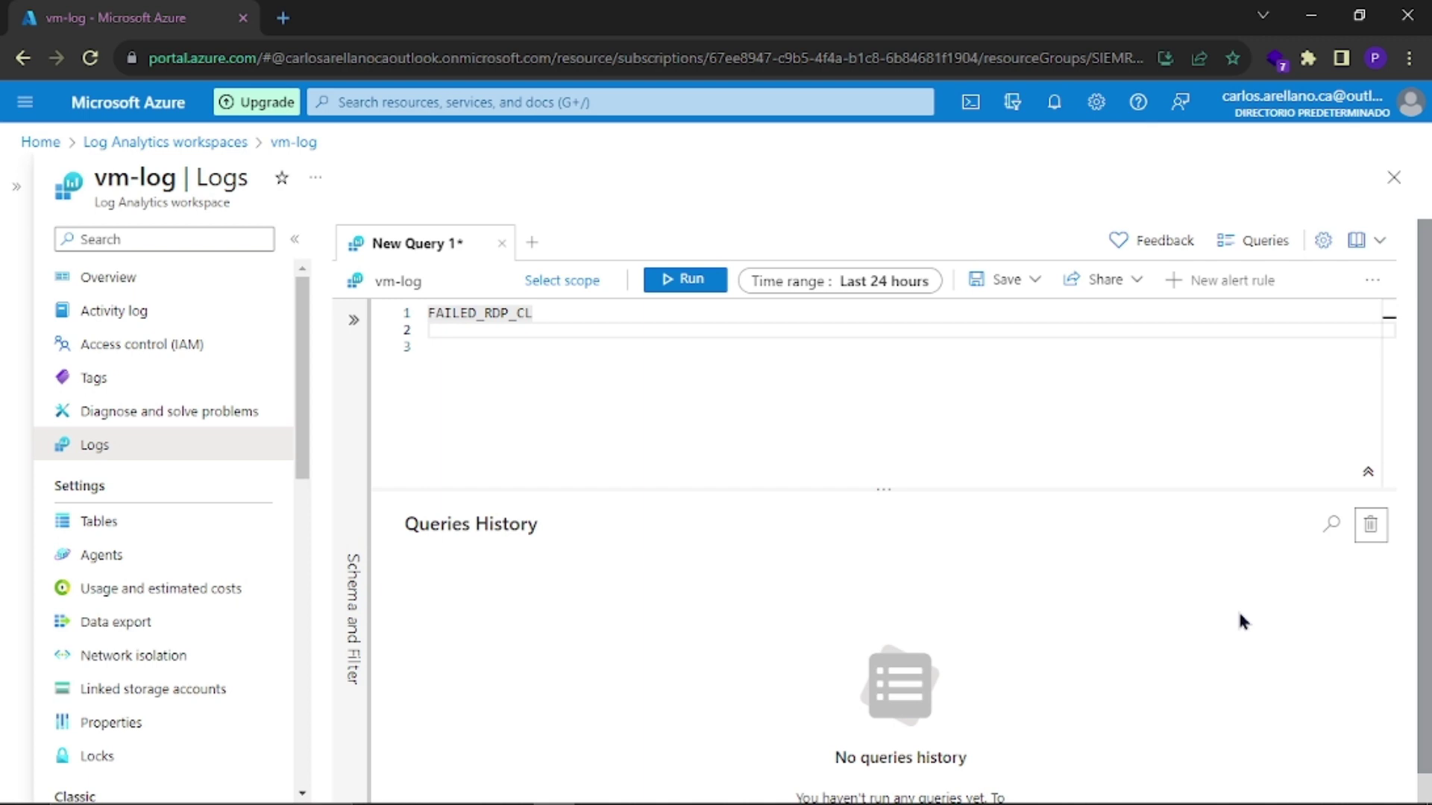
Step: Run the FAILED_RDP_CL query, check the victimVM latitude/longitude rows, then switch to the remote machine
left_click(709, 281)
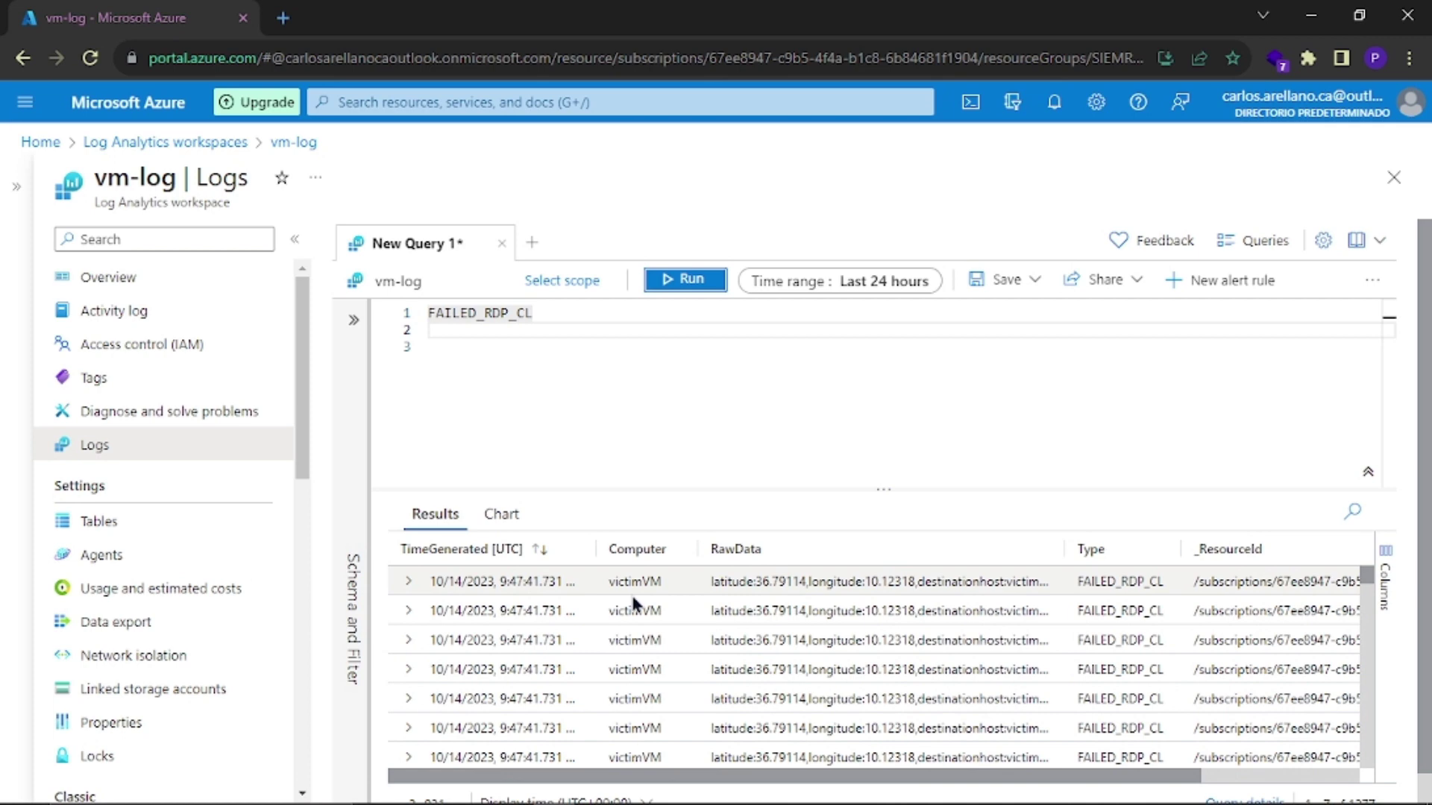
scroll(632, 592, "down", 1)
scroll(632, 589, "up", 1)
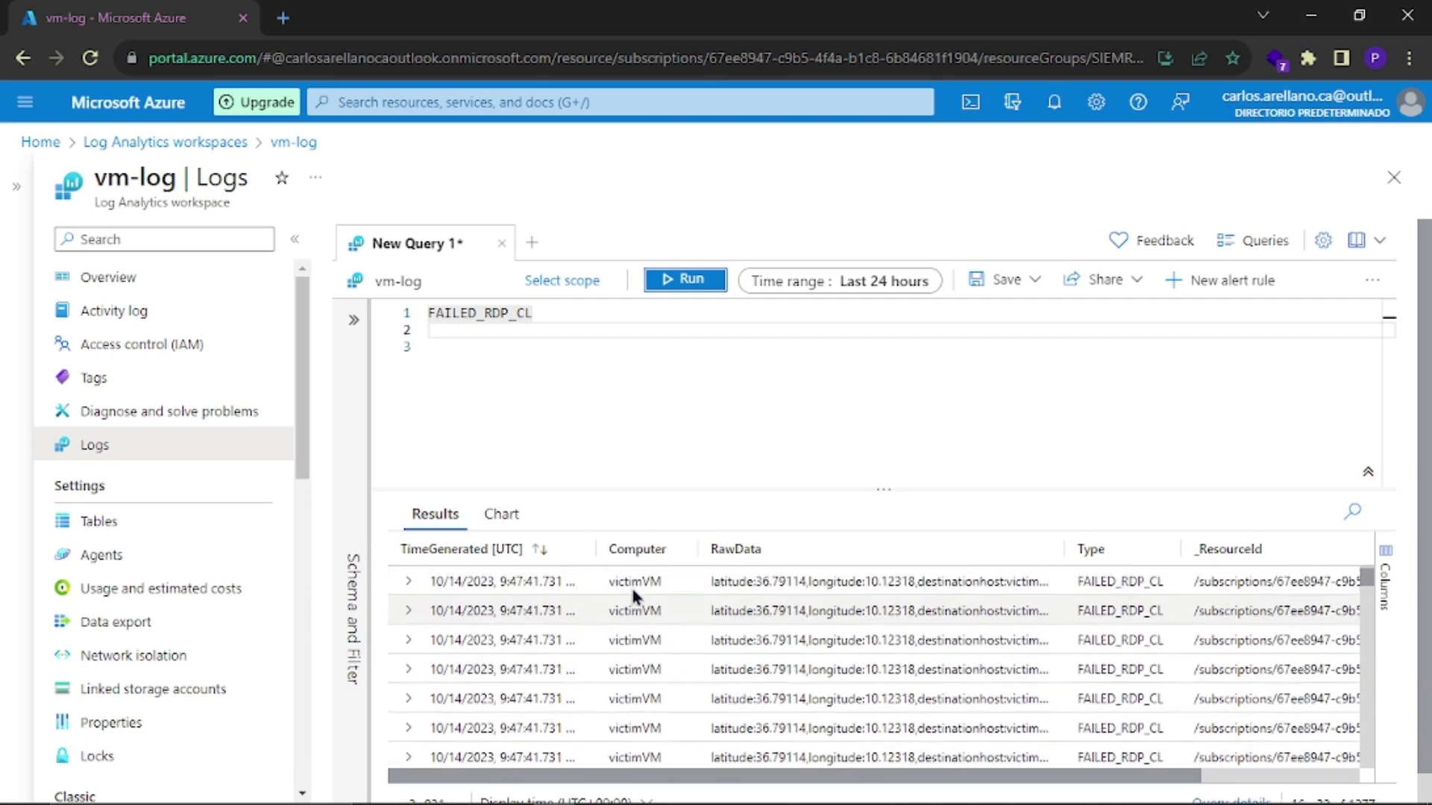
key("alt+Tab")
key("alt+Tab")
key("alt+Tab")
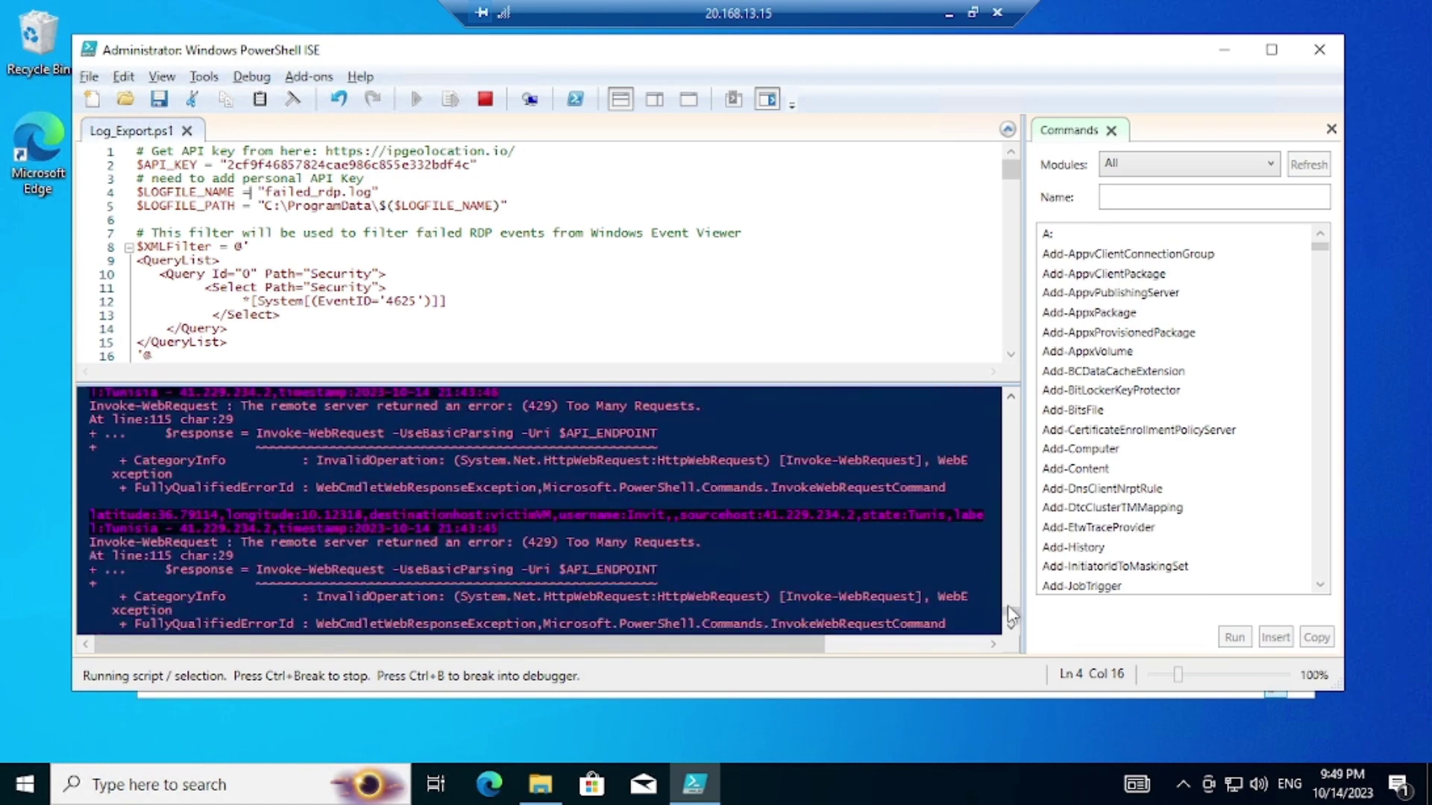
Step: Check the Log_Export.ps1 console output, then minimize PowerShell ISE to show C:\ProgramData and failed_rdp
left_click_drag(1013, 611, 1023, 458)
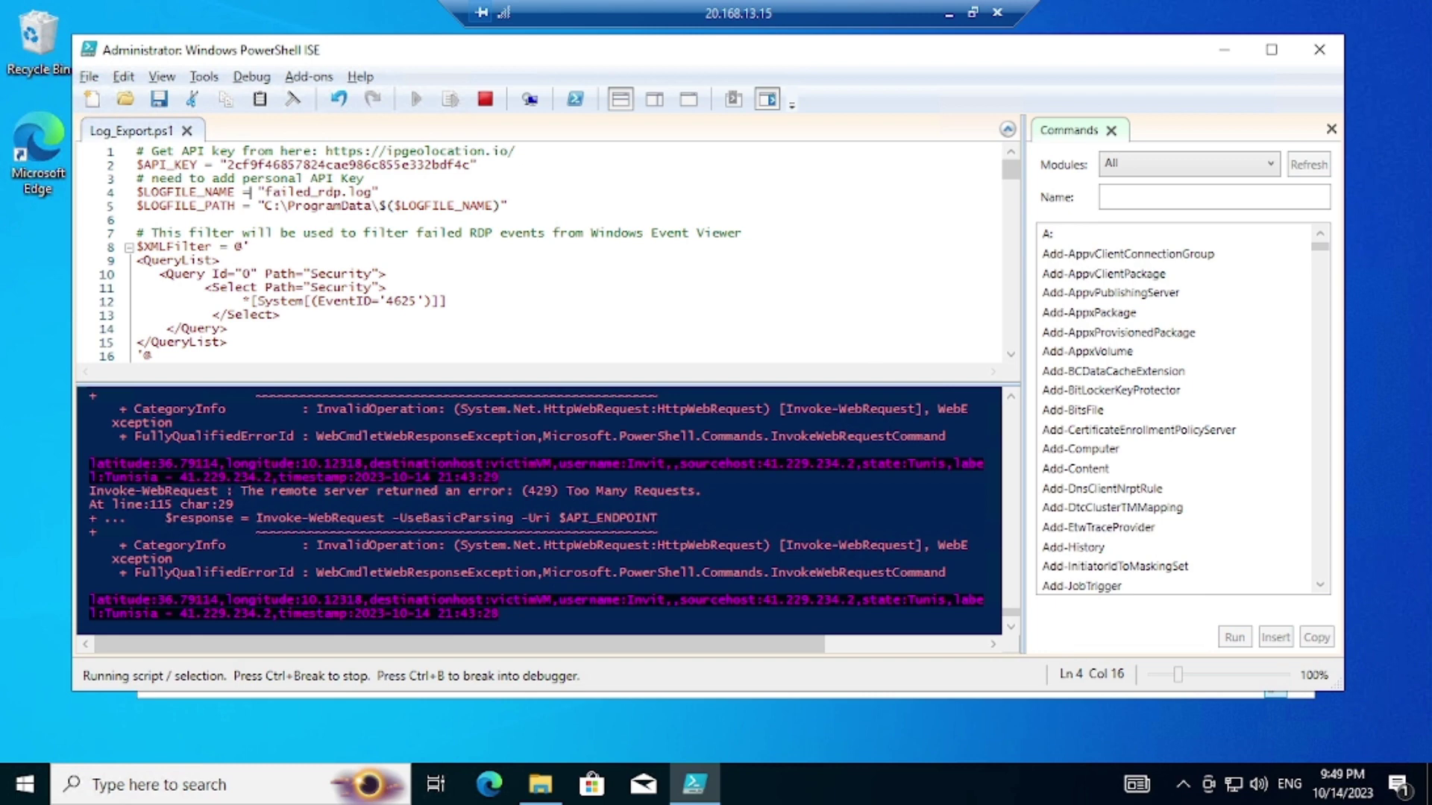
left_click(90, 627)
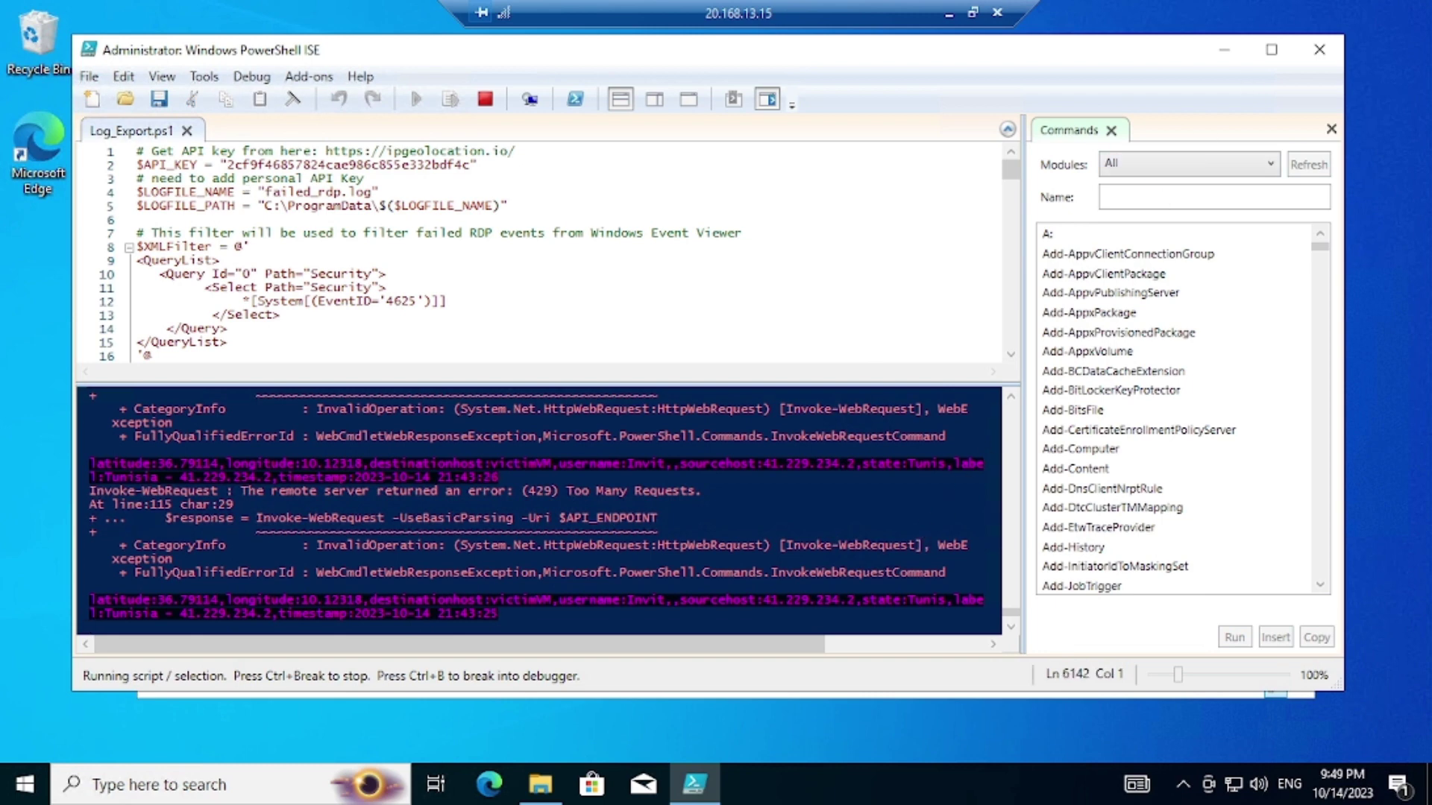
left_click(1226, 54)
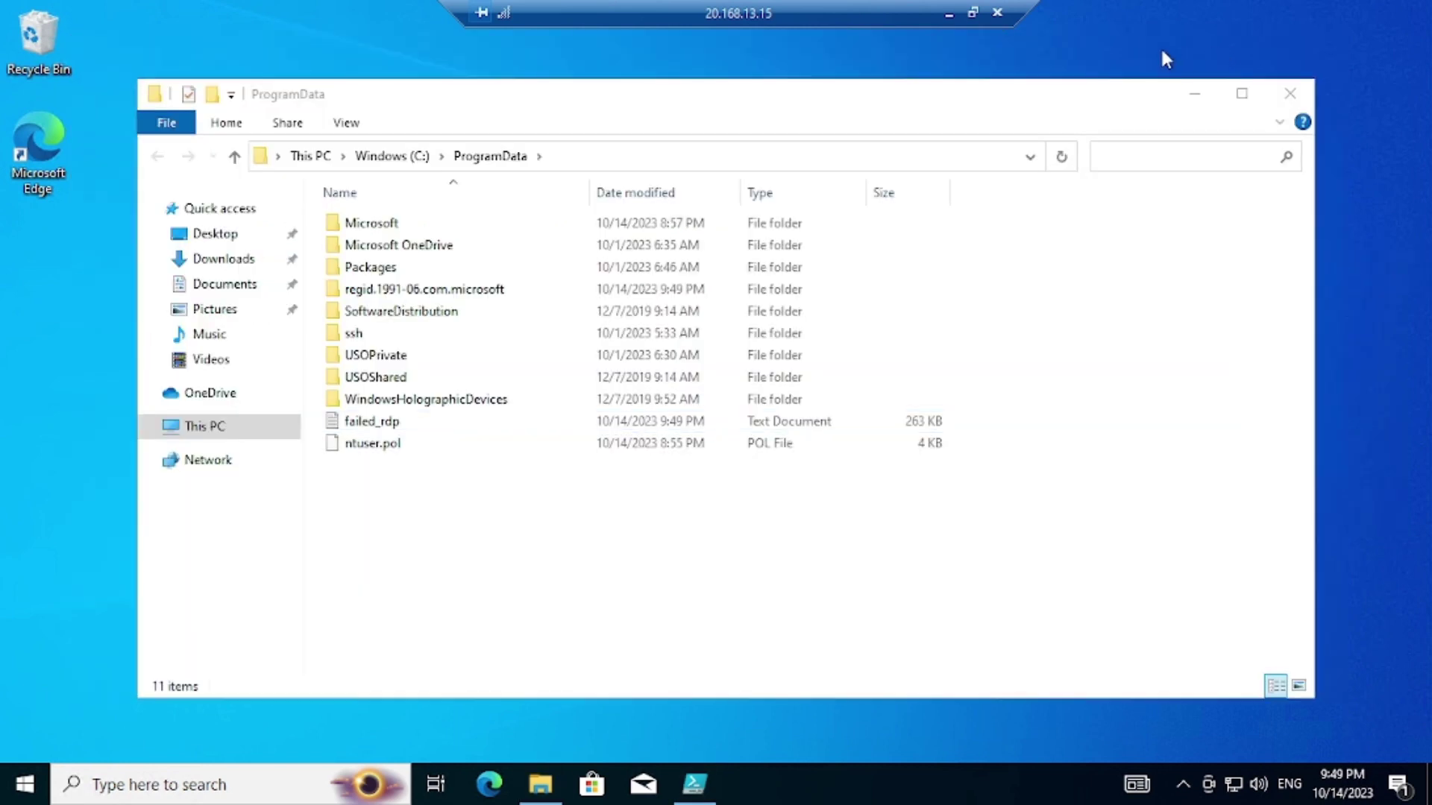
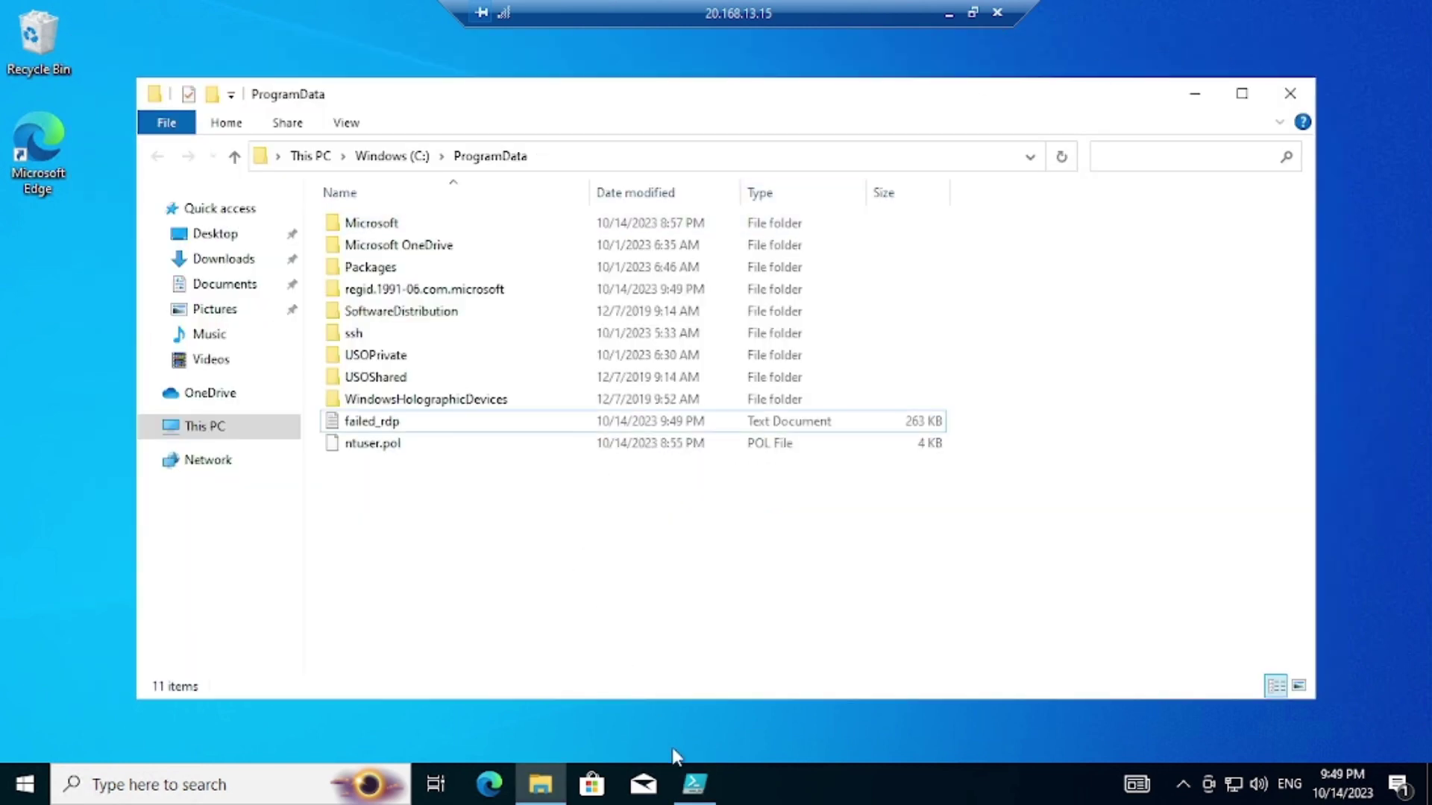
Step: Bring up the running log export script's output, then leave the VM for the Azure query
left_click(695, 784)
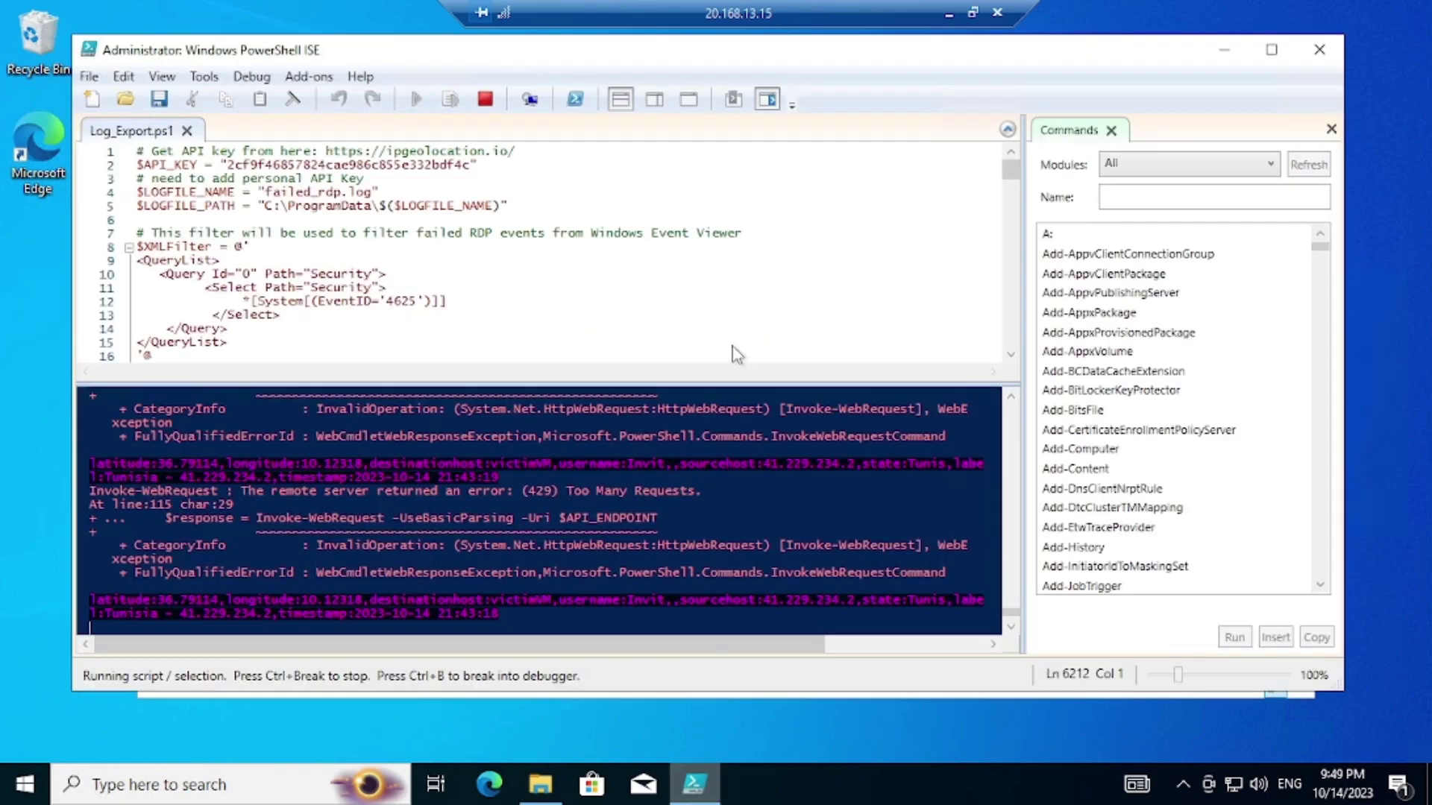
left_click(948, 14)
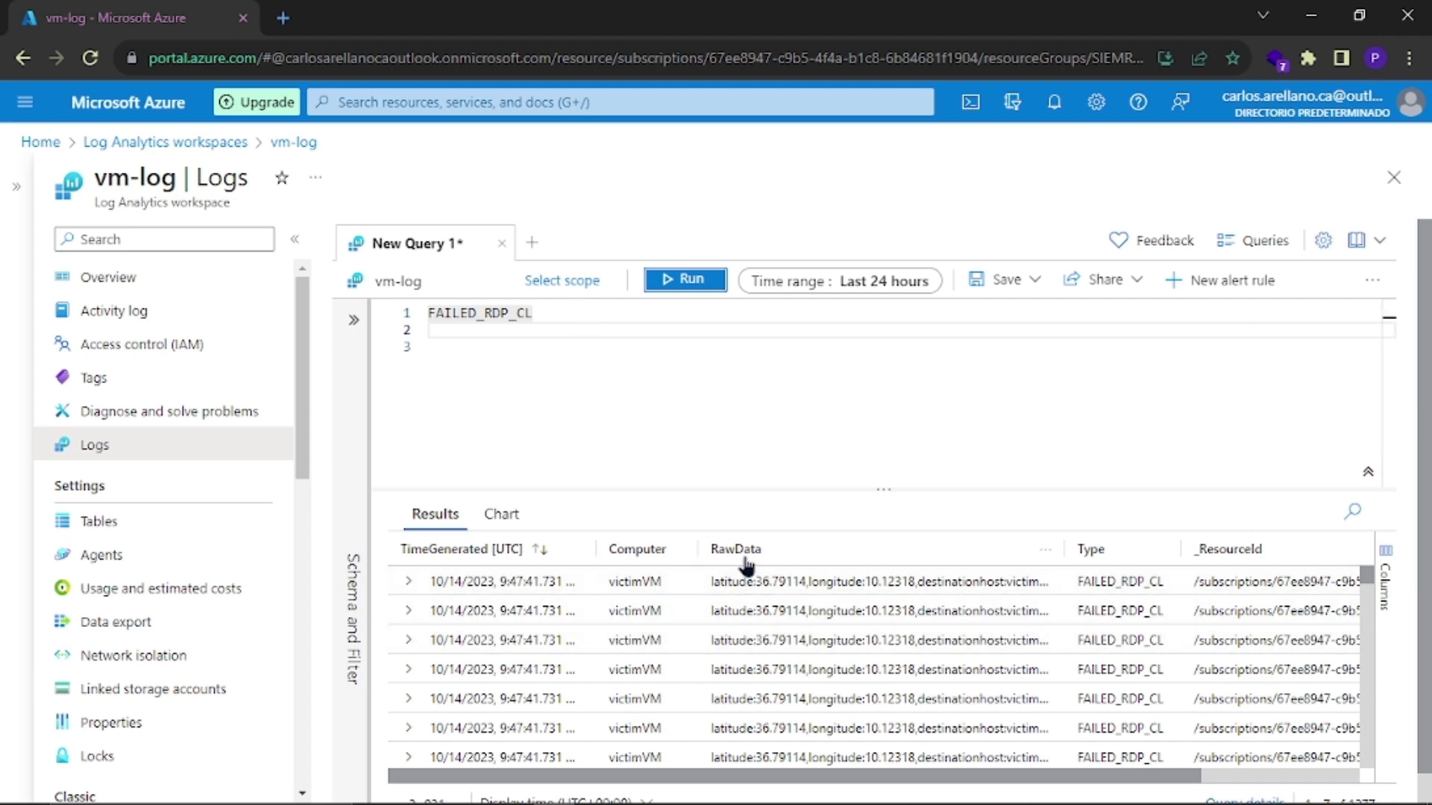
Step: Inspect the first FAILED_RDP_CL result record, then start clearing the table-name query text
scroll(742, 578, "down", 1)
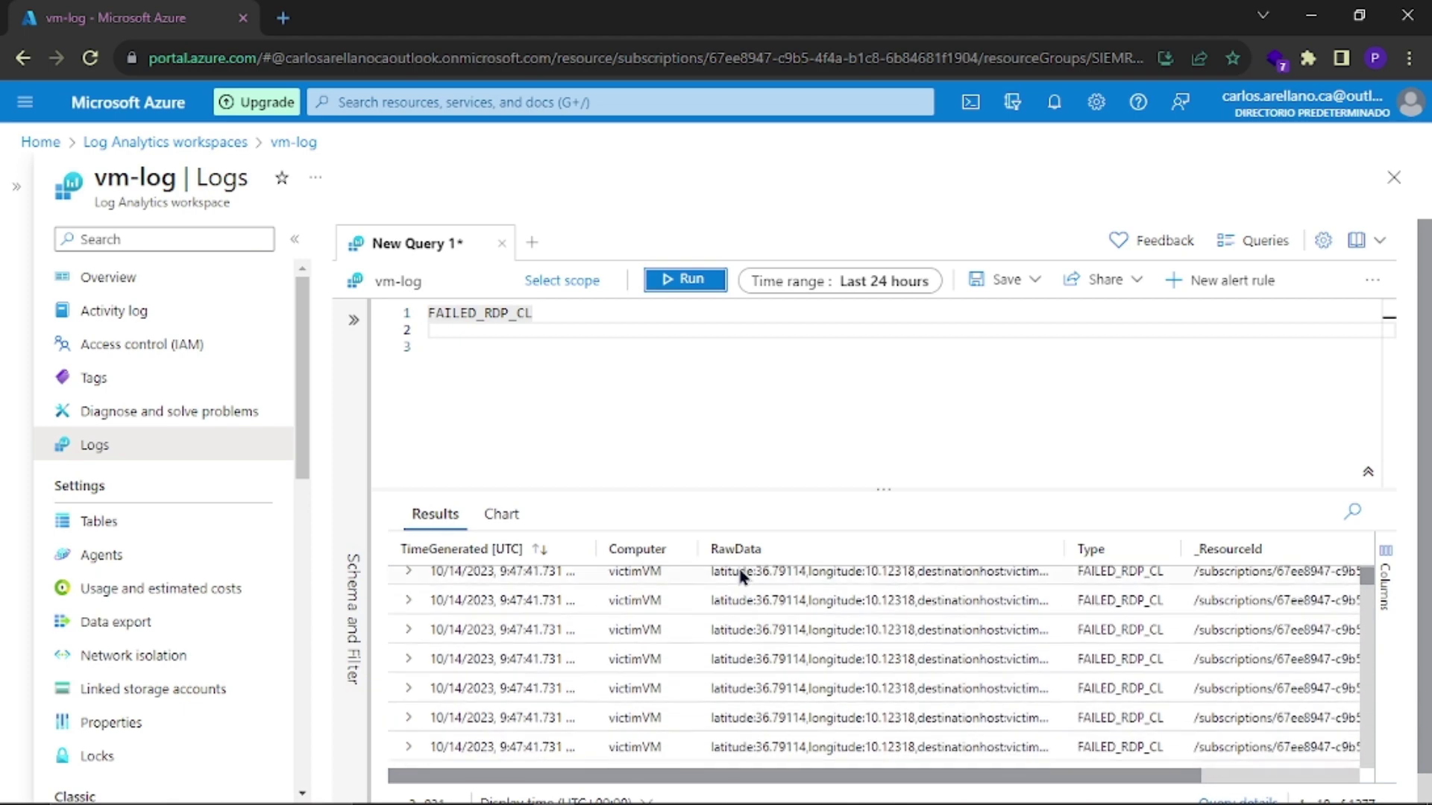
scroll(742, 578, "up", 1)
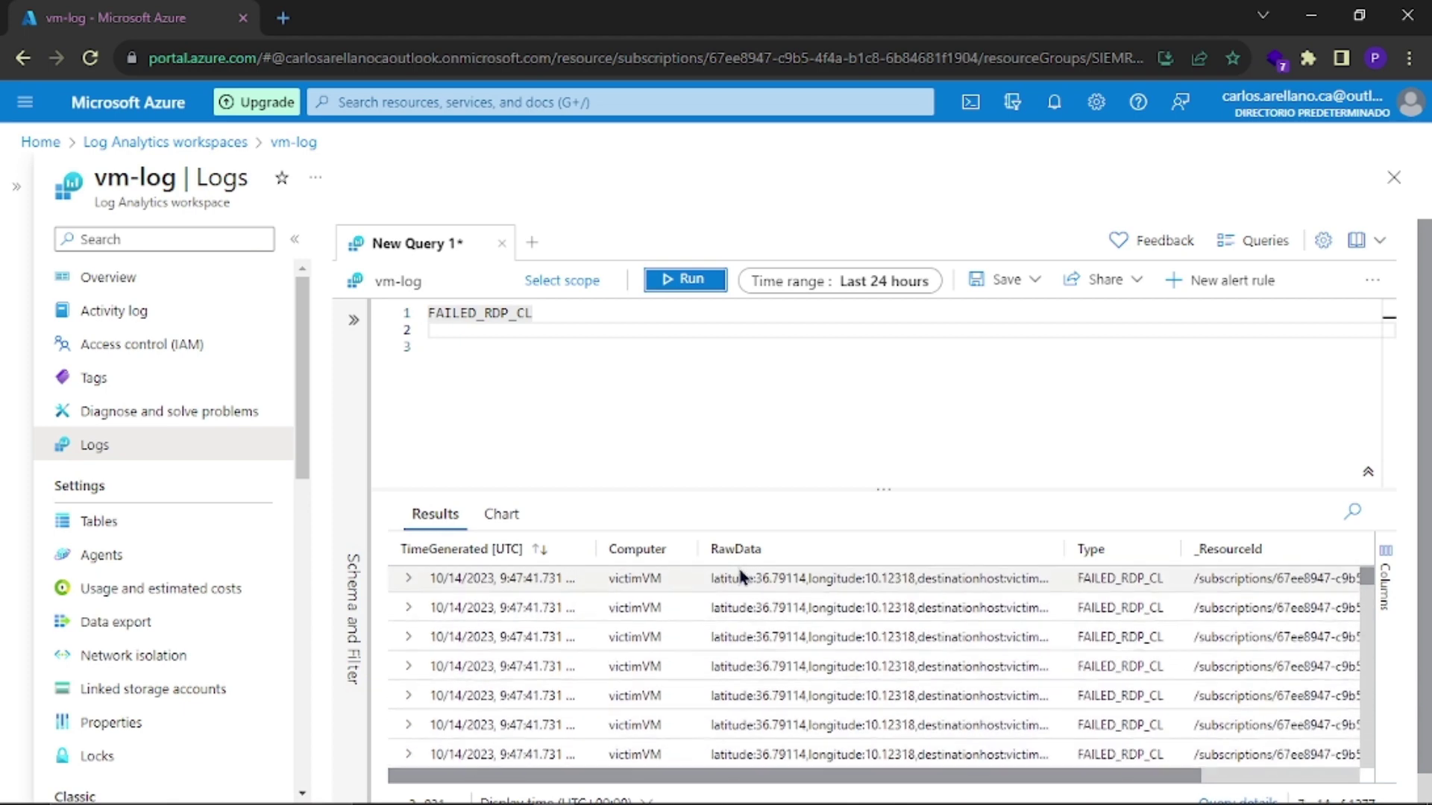
left_click(409, 583)
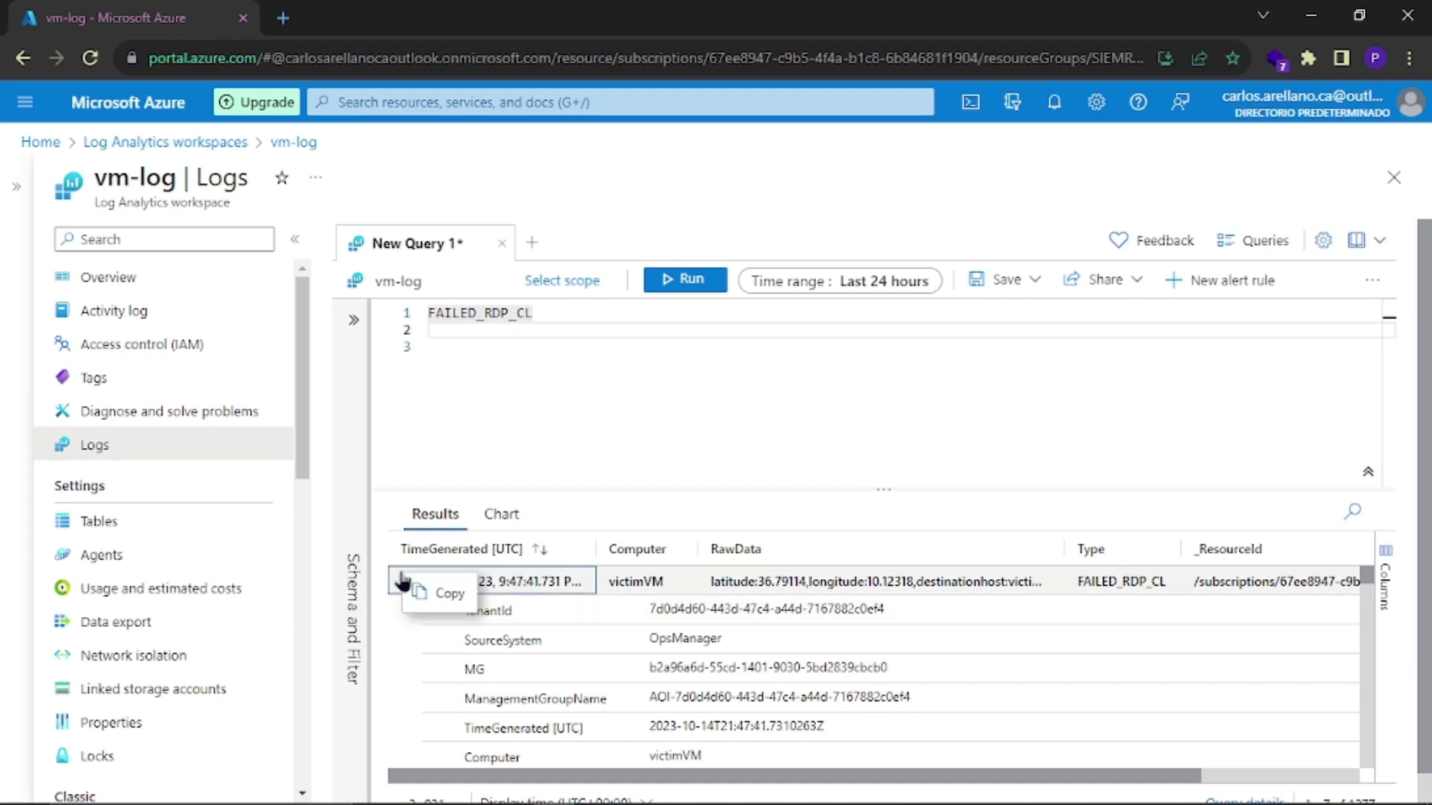
left_click(404, 581)
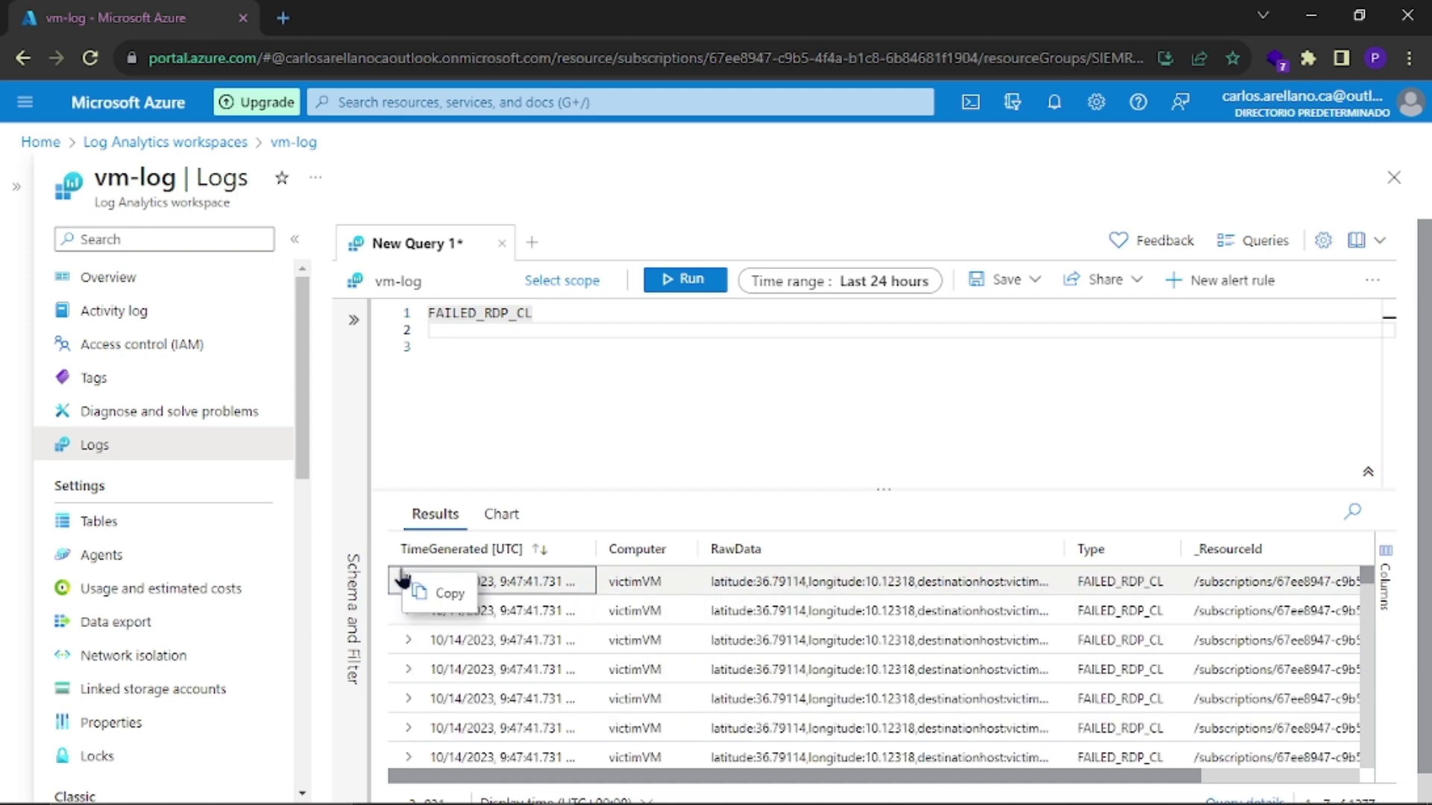
left_click(557, 315)
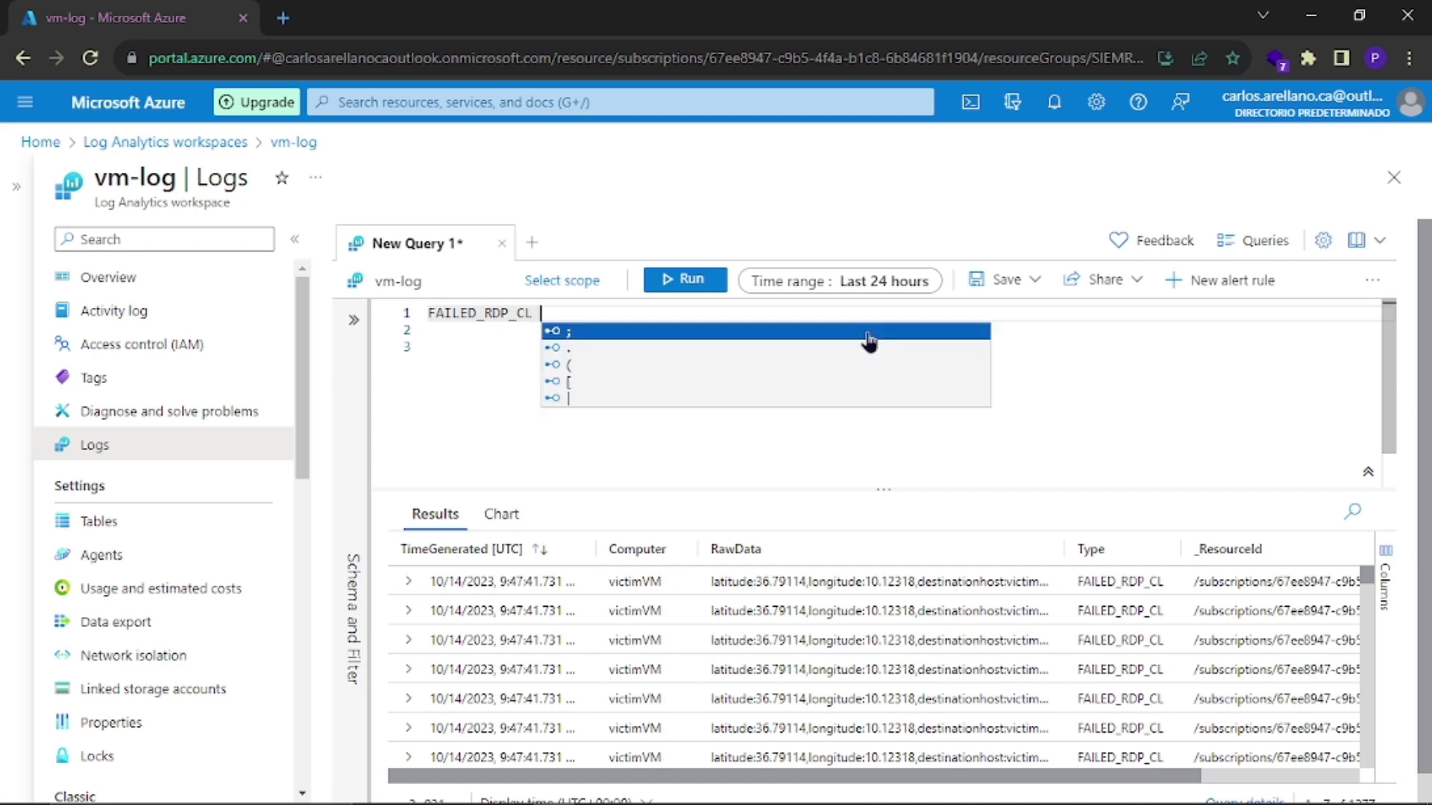
key("BackSpace")
key("BackSpace")
key("BackSpace")
key("BackSpace")
key("BackSpace")
key("BackSpace")
key("BackSpace")
key("BackSpace")
key("BackSpace")
key("BackSpace")
key("BackSpace")
key("BackSpace")
key("BackSpace")
key("BackSpace")
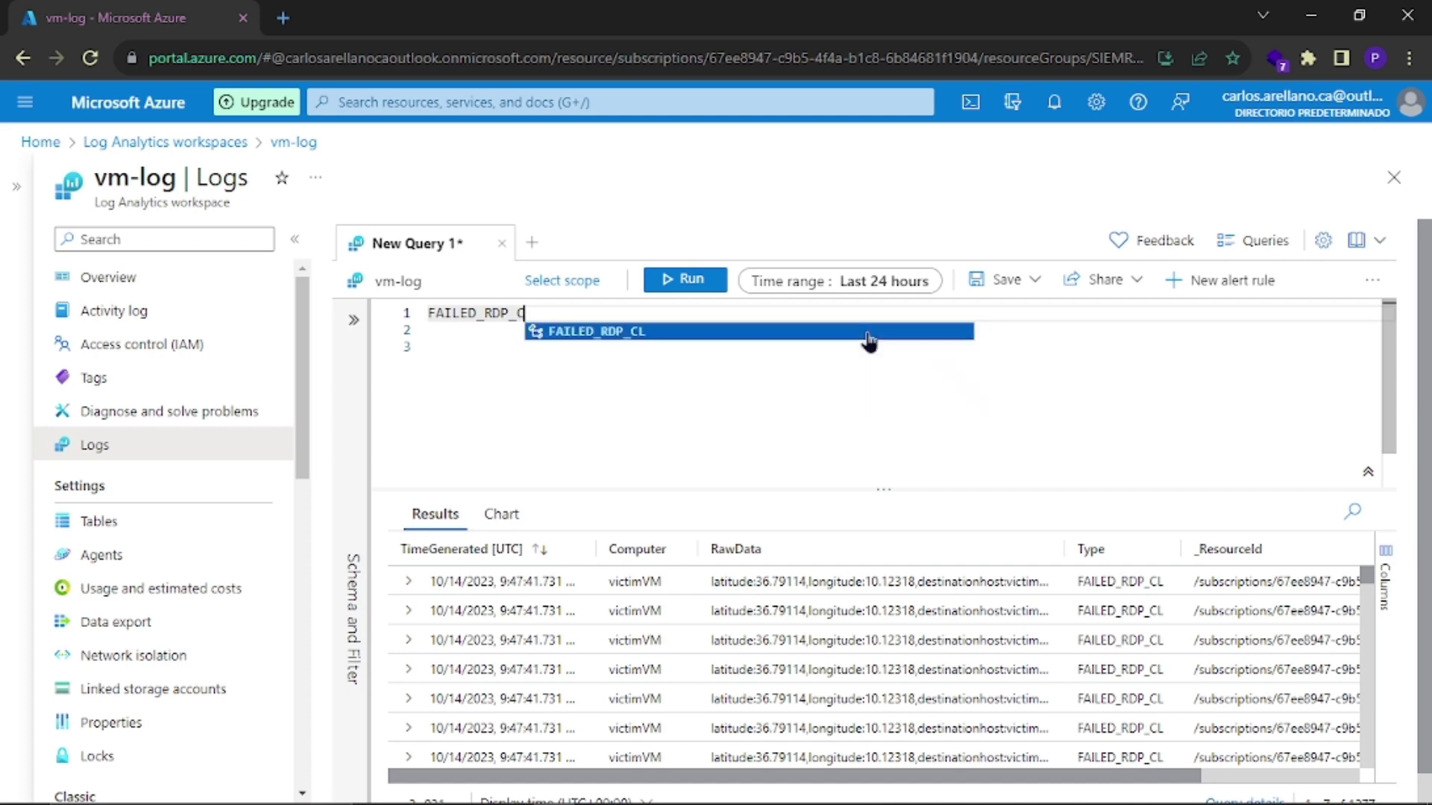
Step: Paste the 11-line KQL extraction query, widen the RawData column, and run it, hitting a 'username' error
key("ctrl+v")
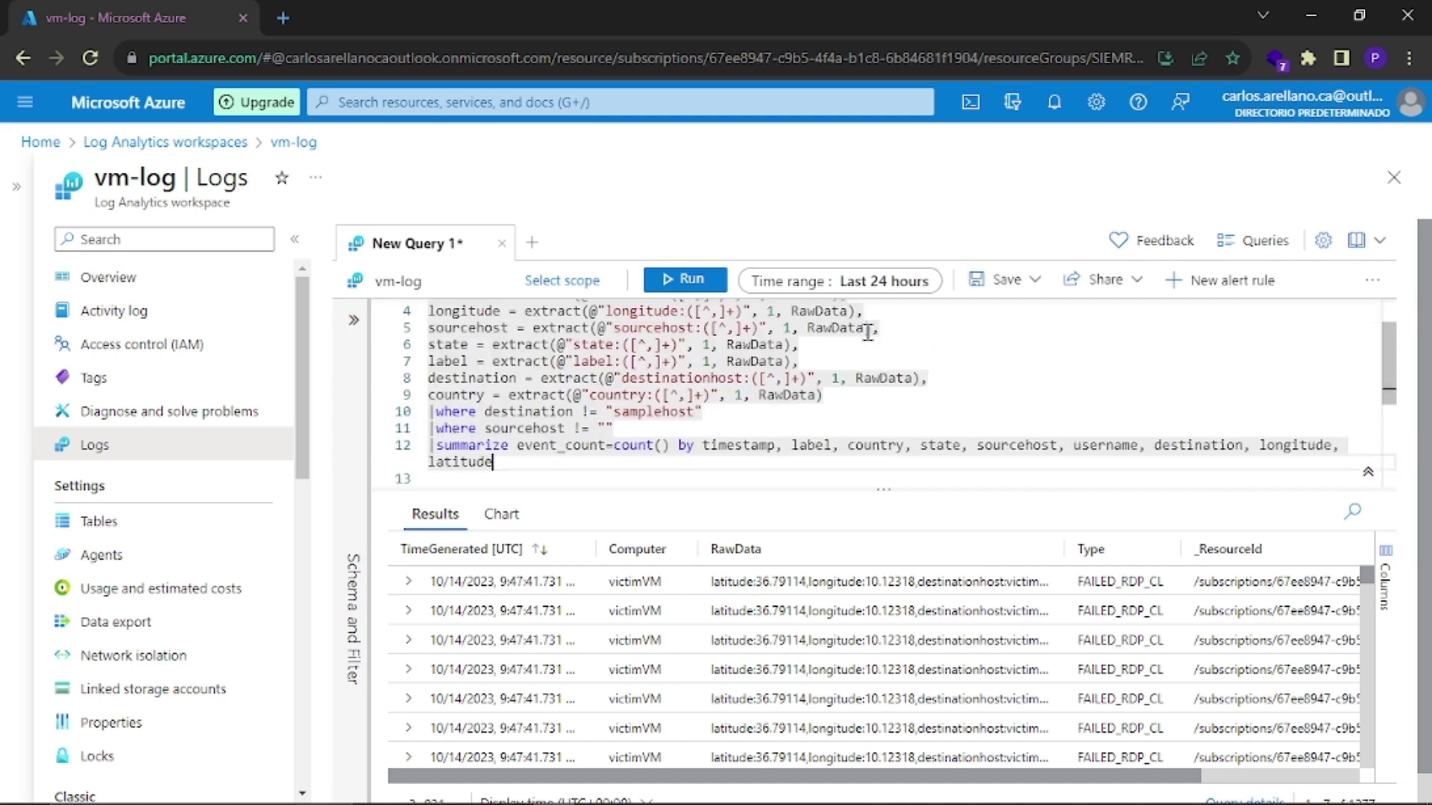
scroll(867, 332, "up", 2)
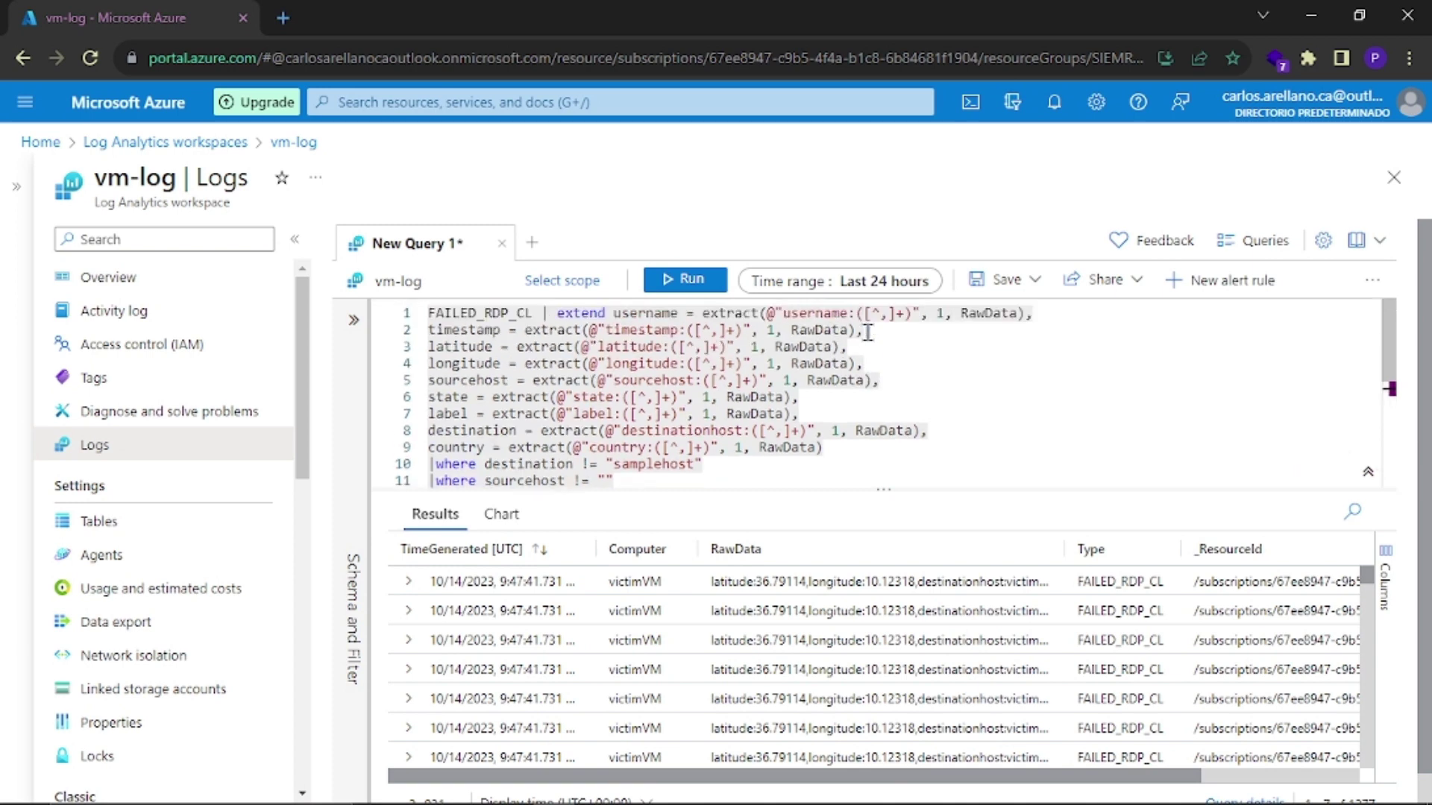
left_click(542, 311)
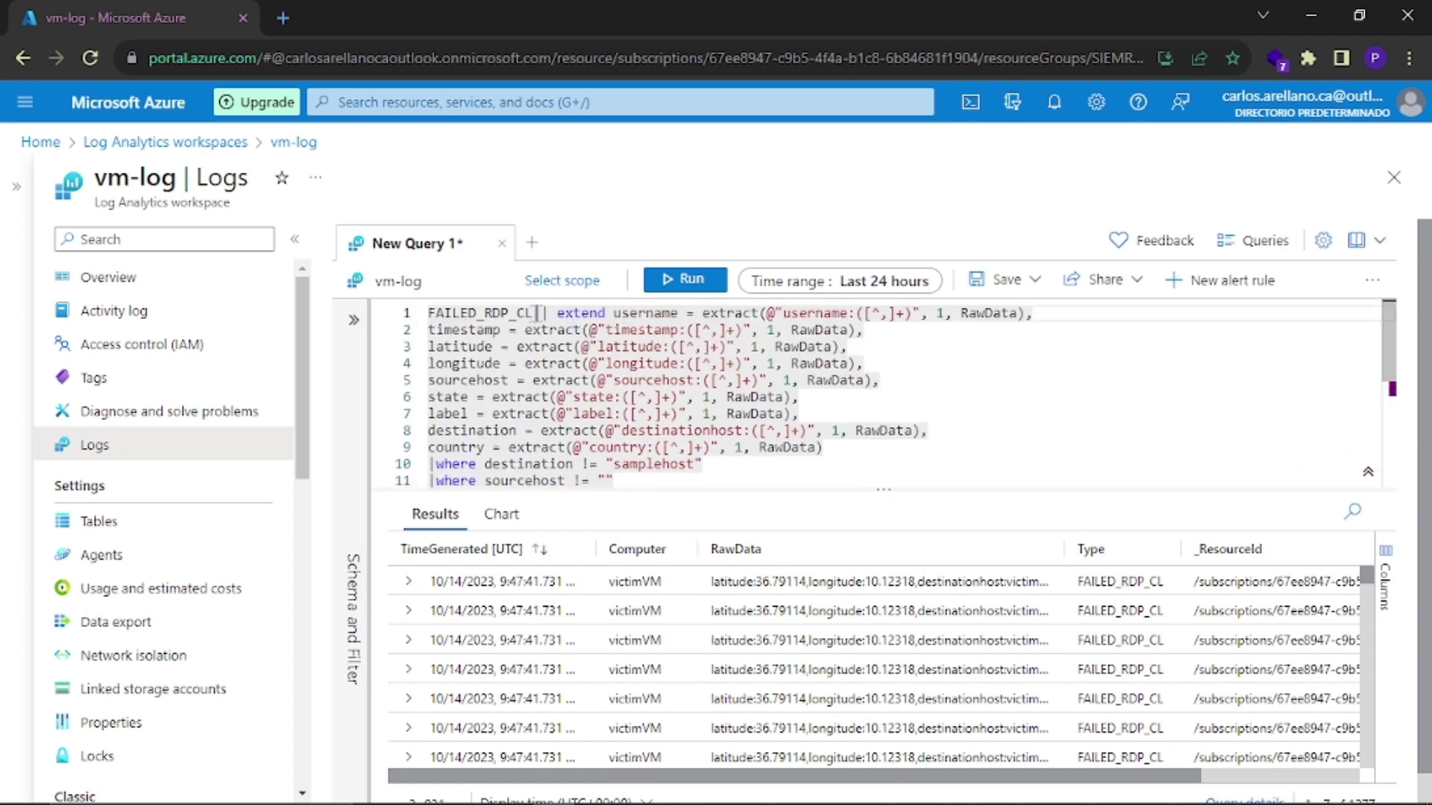
left_click_drag(426, 313, 415, 324)
left_click(417, 316)
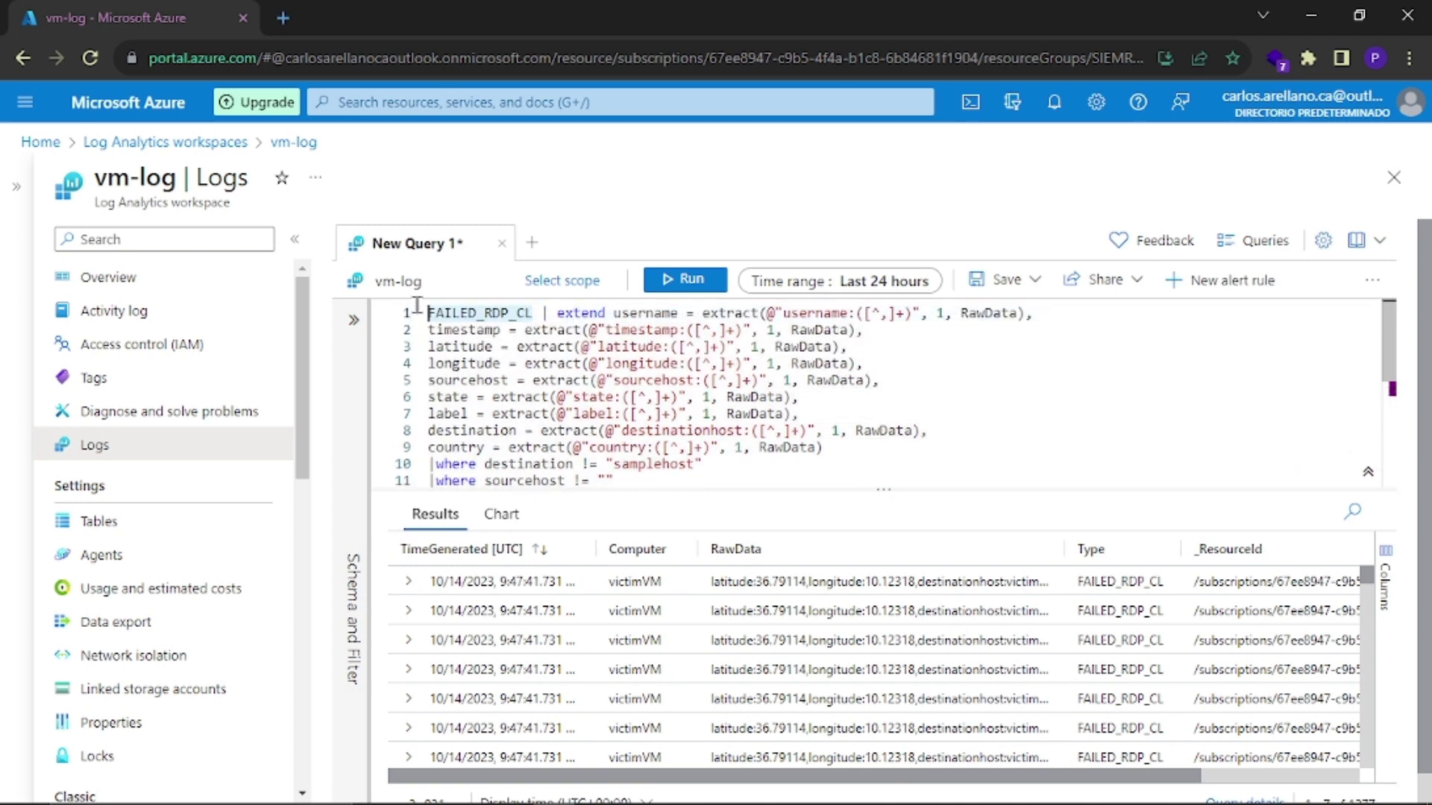
left_click(547, 314)
left_click(549, 319)
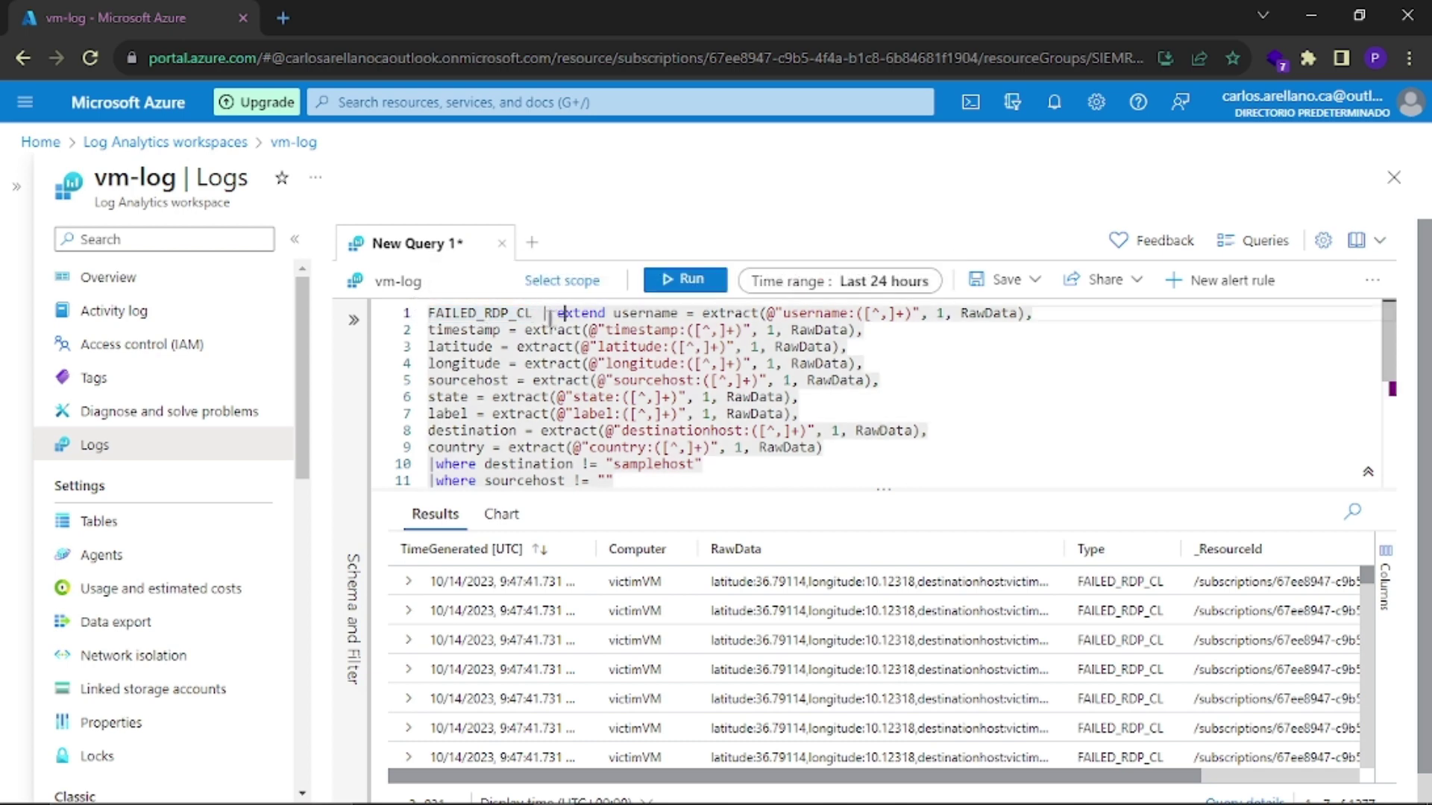
left_click(614, 313)
left_click_drag(616, 313, 680, 314)
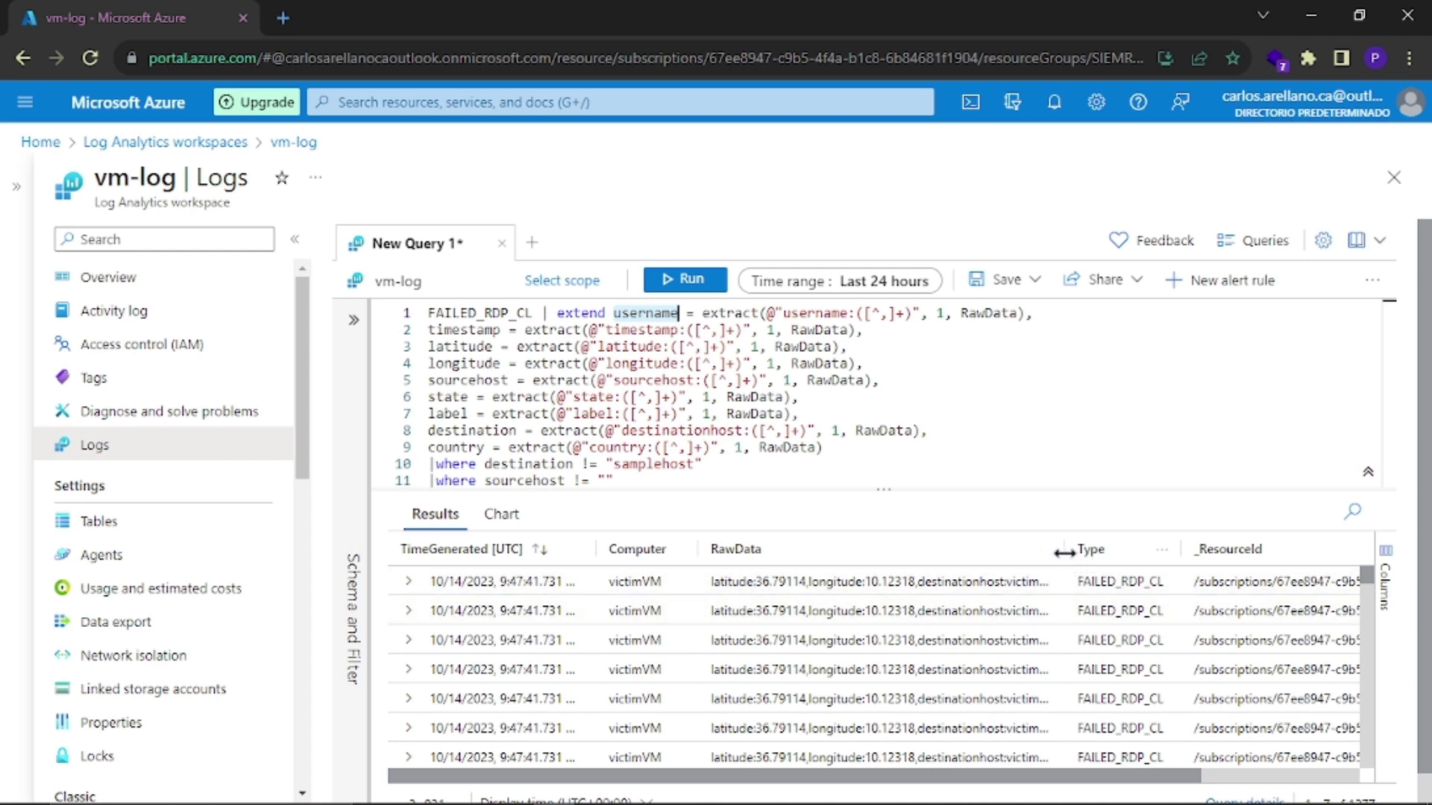
left_click_drag(1074, 549, 1365, 551)
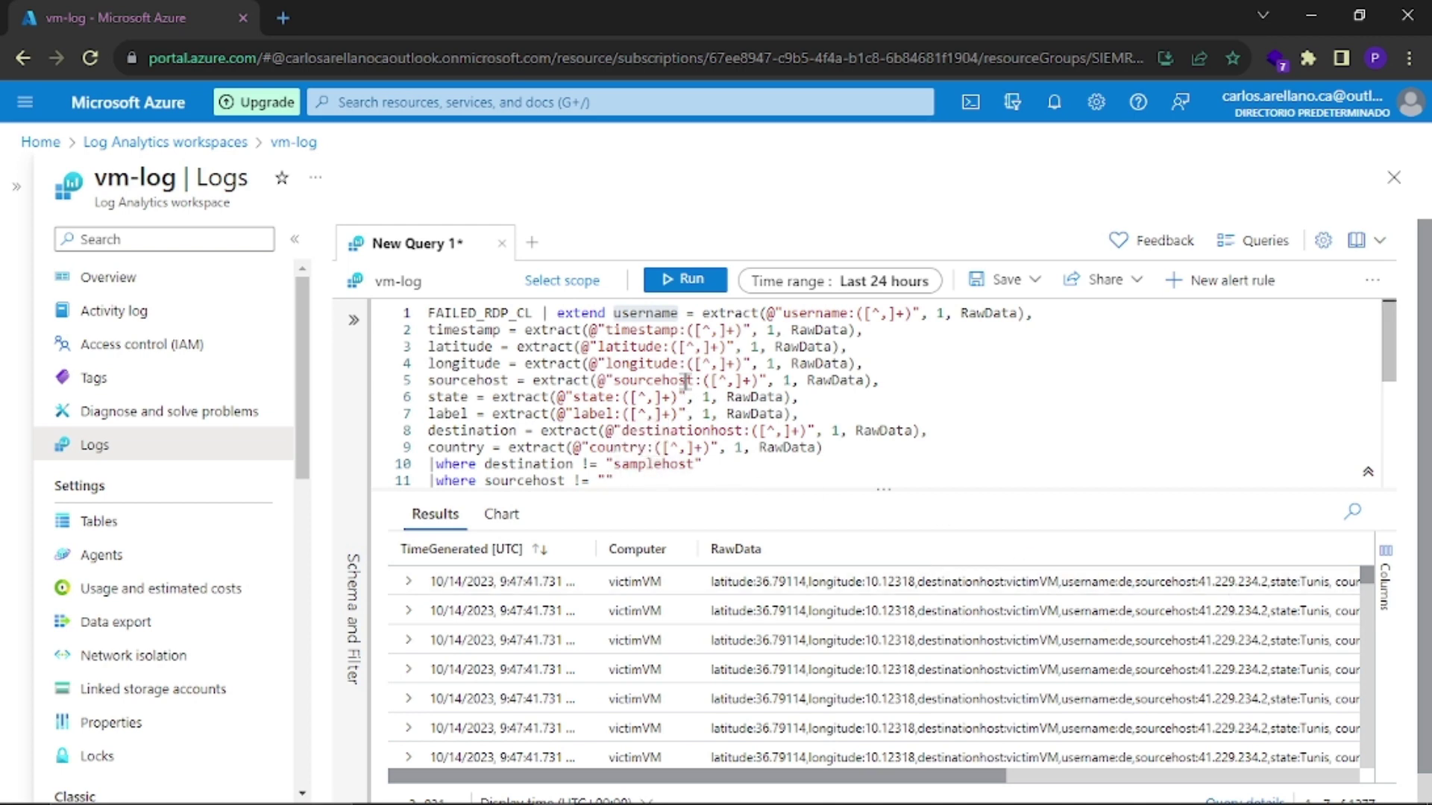
left_click(687, 284)
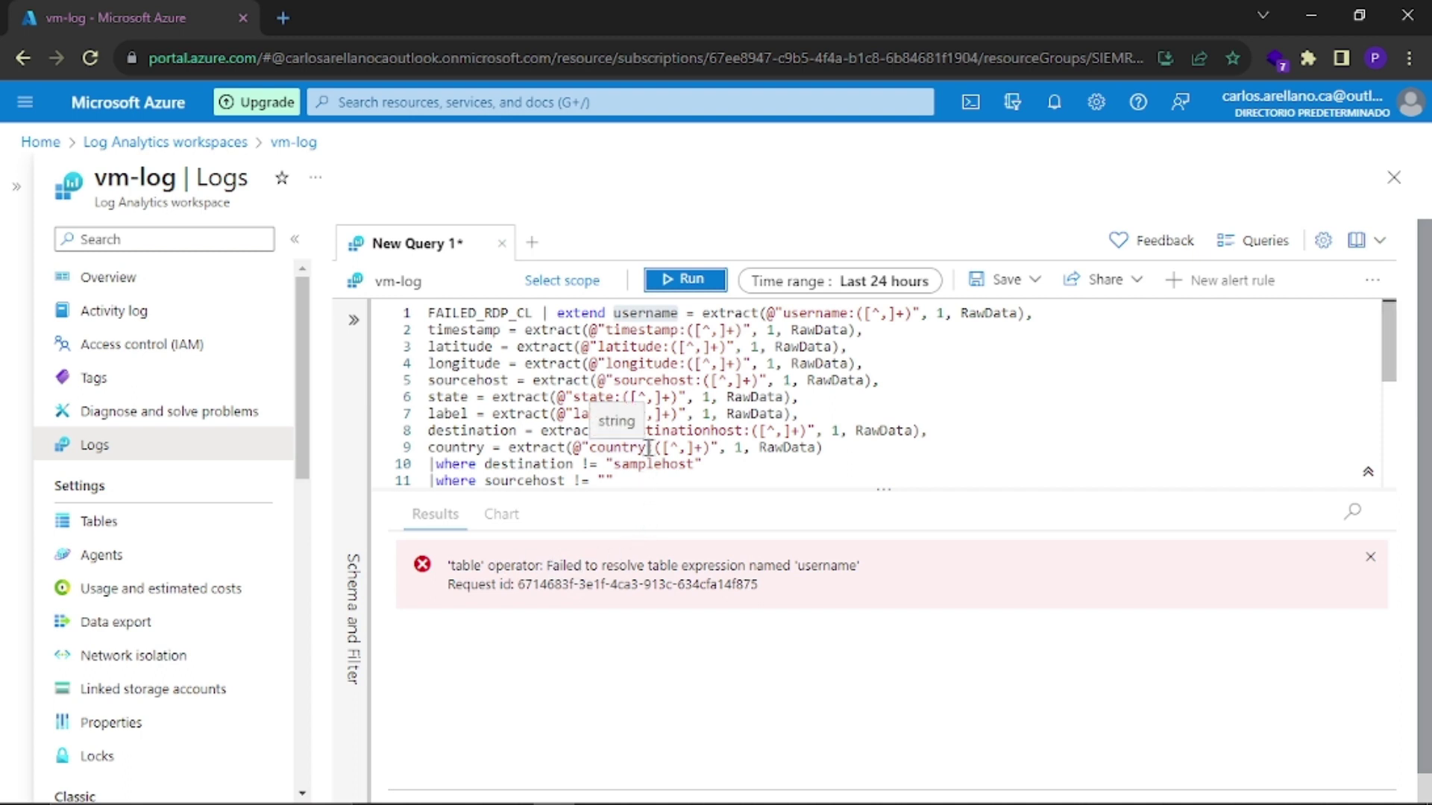
Step: Retype 'name' in username and the '|' before extend on line 1, then rerun the query
double_click(722, 404)
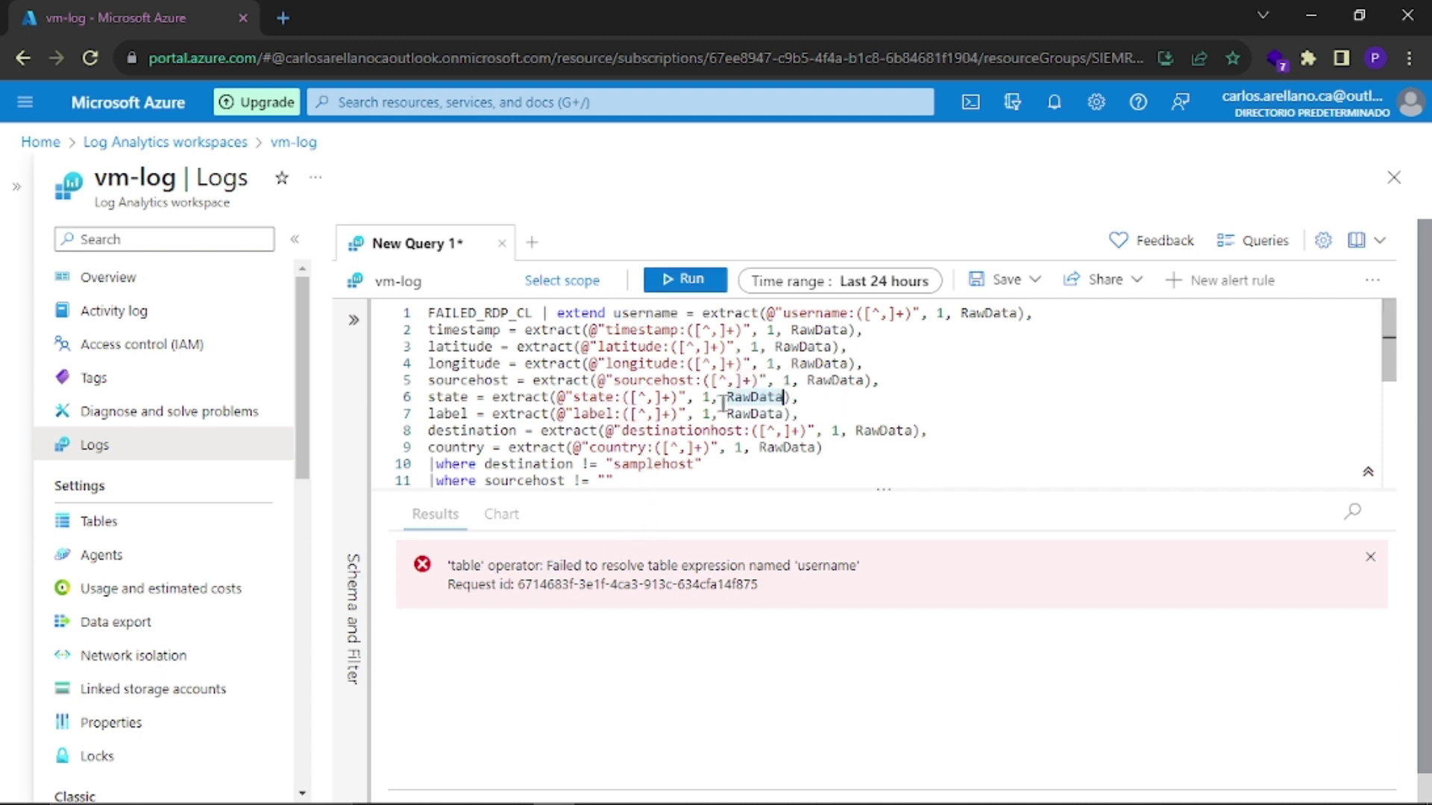
key("ctrl+a")
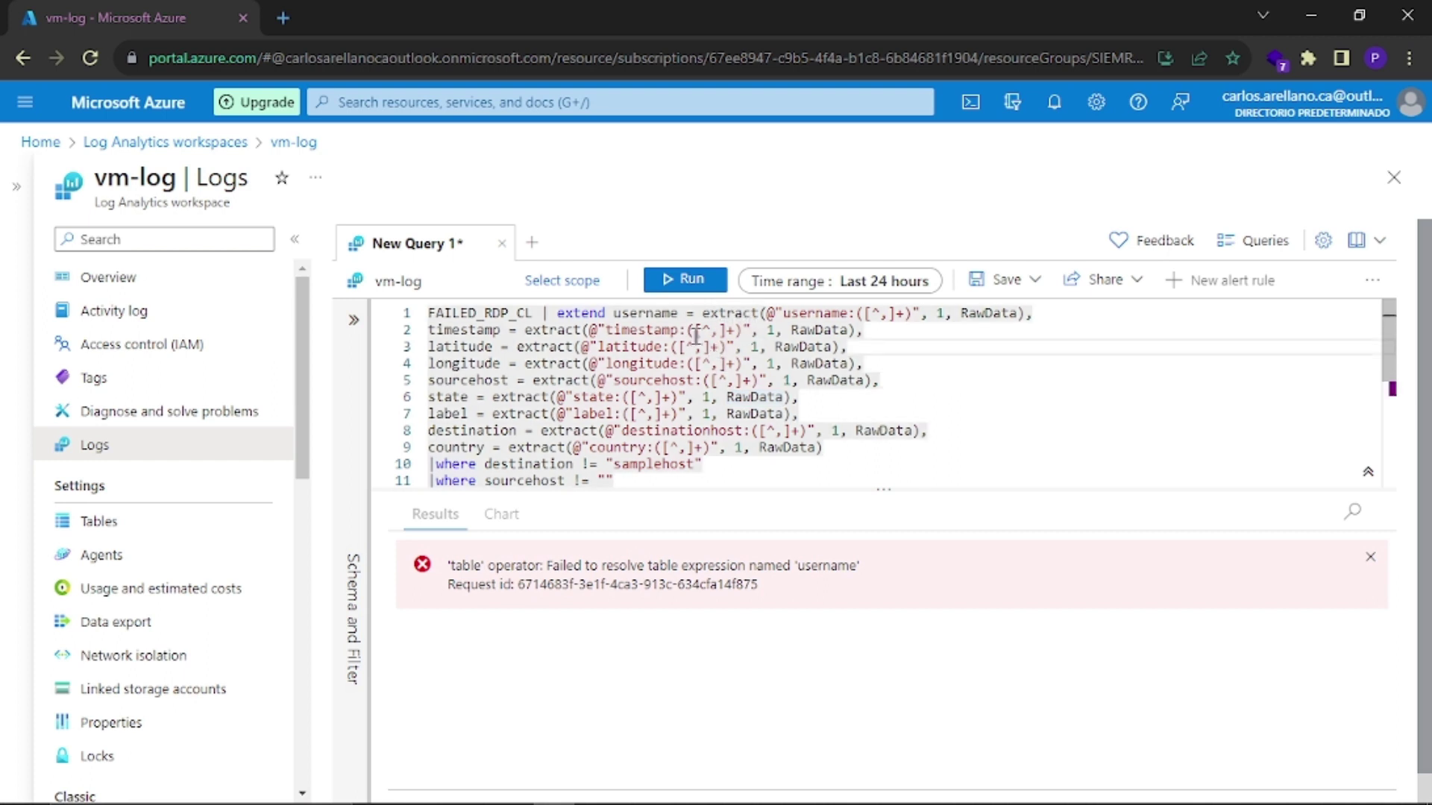
left_click(678, 312)
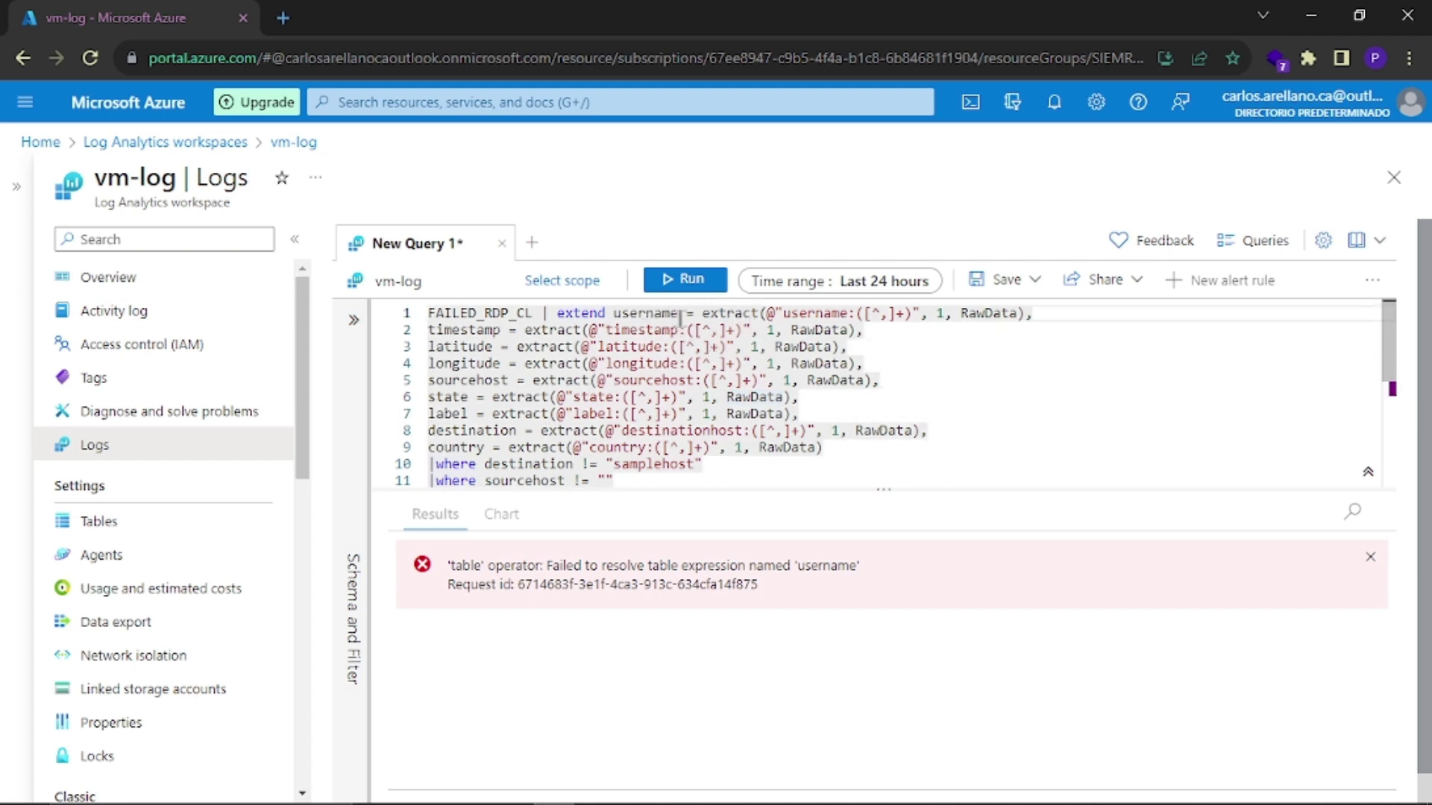
key("BackSpace")
key("BackSpace")
key("BackSpace")
key("BackSpace")
type("name")
key("BackSpace")
key("BackSpace")
type("|")
key("Right")
key("Right")
key("Right")
key("Right")
key("Right")
key("Right")
key("Right")
key("Right")
key("Right")
key("Right")
key("Right")
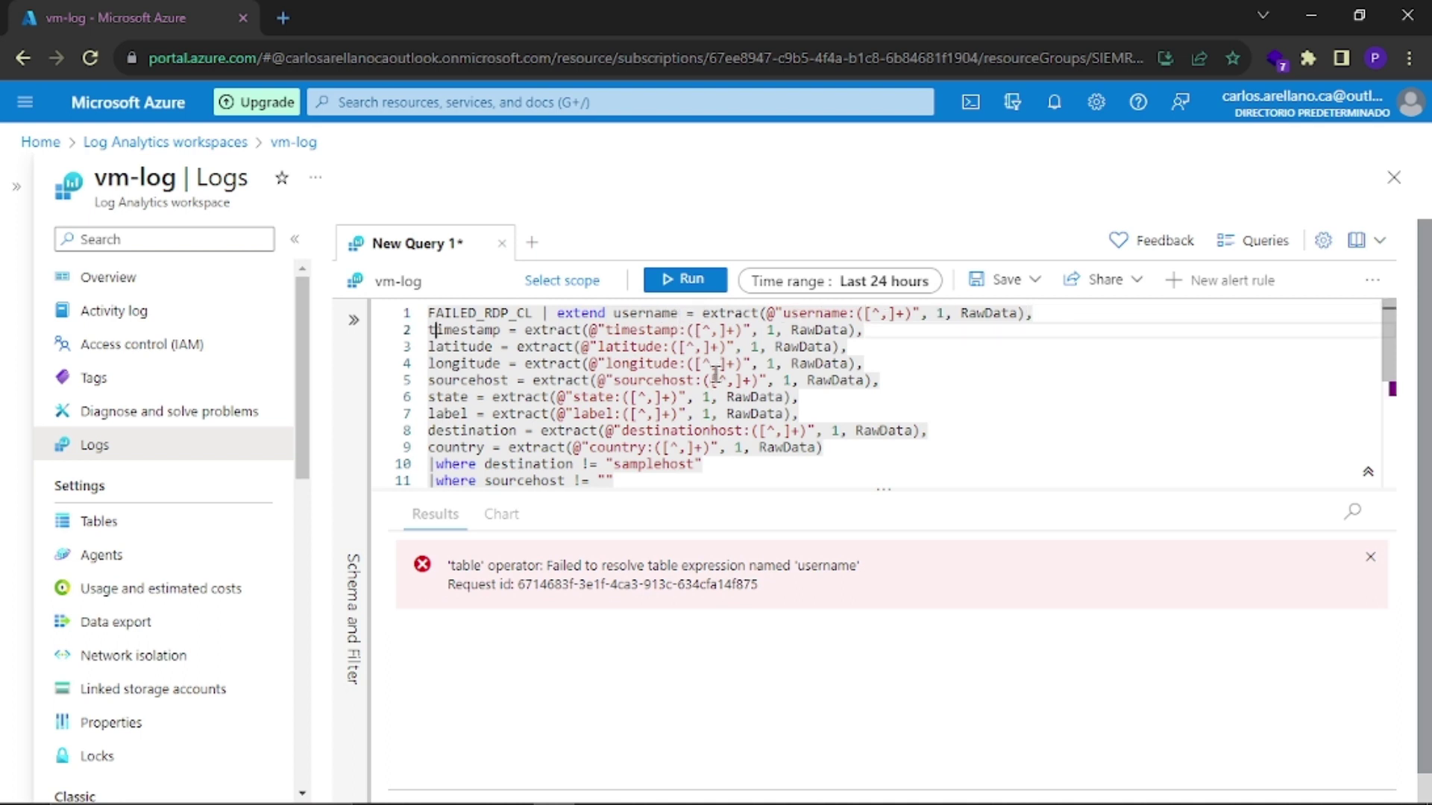
left_click(678, 285)
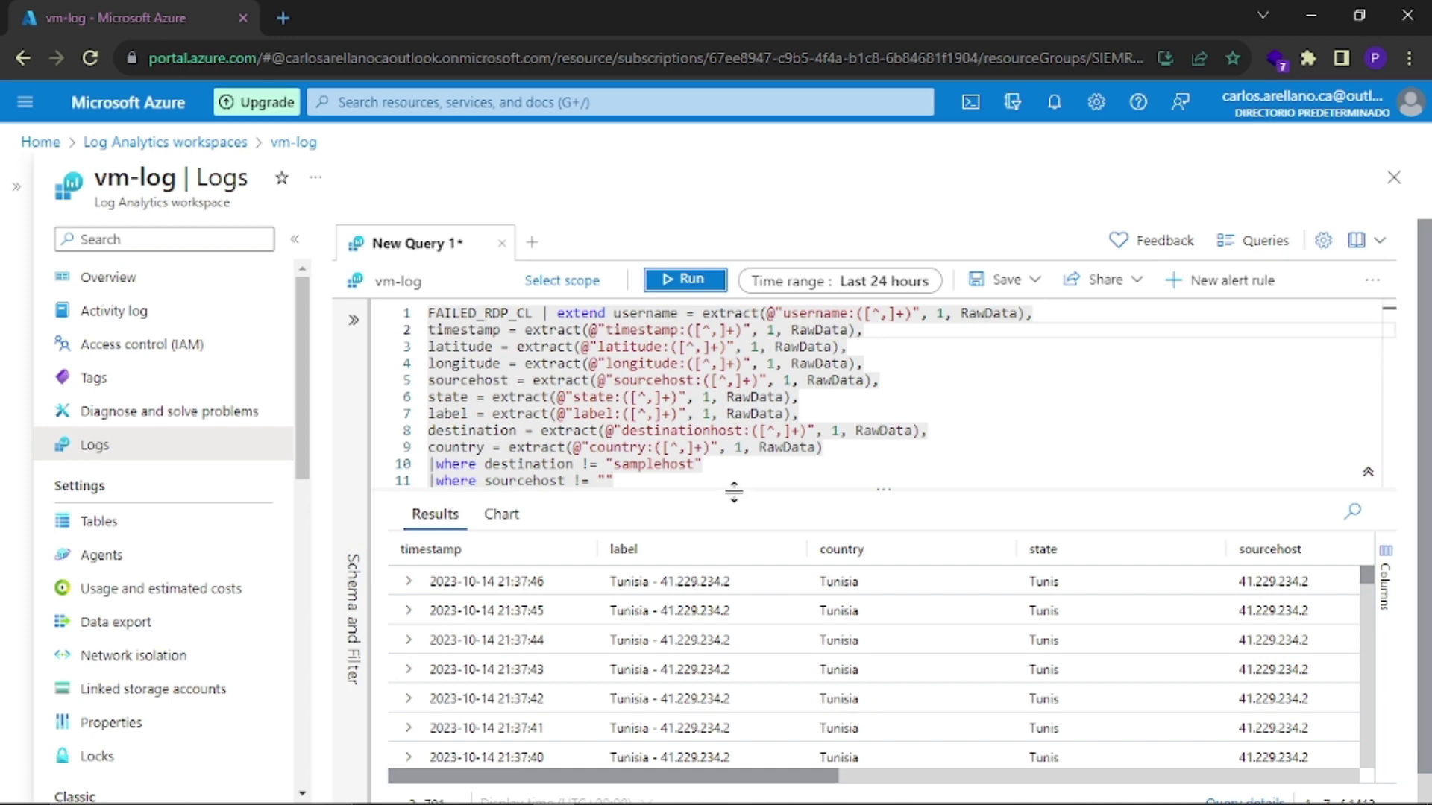
Step: Enlarge the results pane and scroll through the parsed failed-login rows
left_click_drag(734, 492, 735, 400)
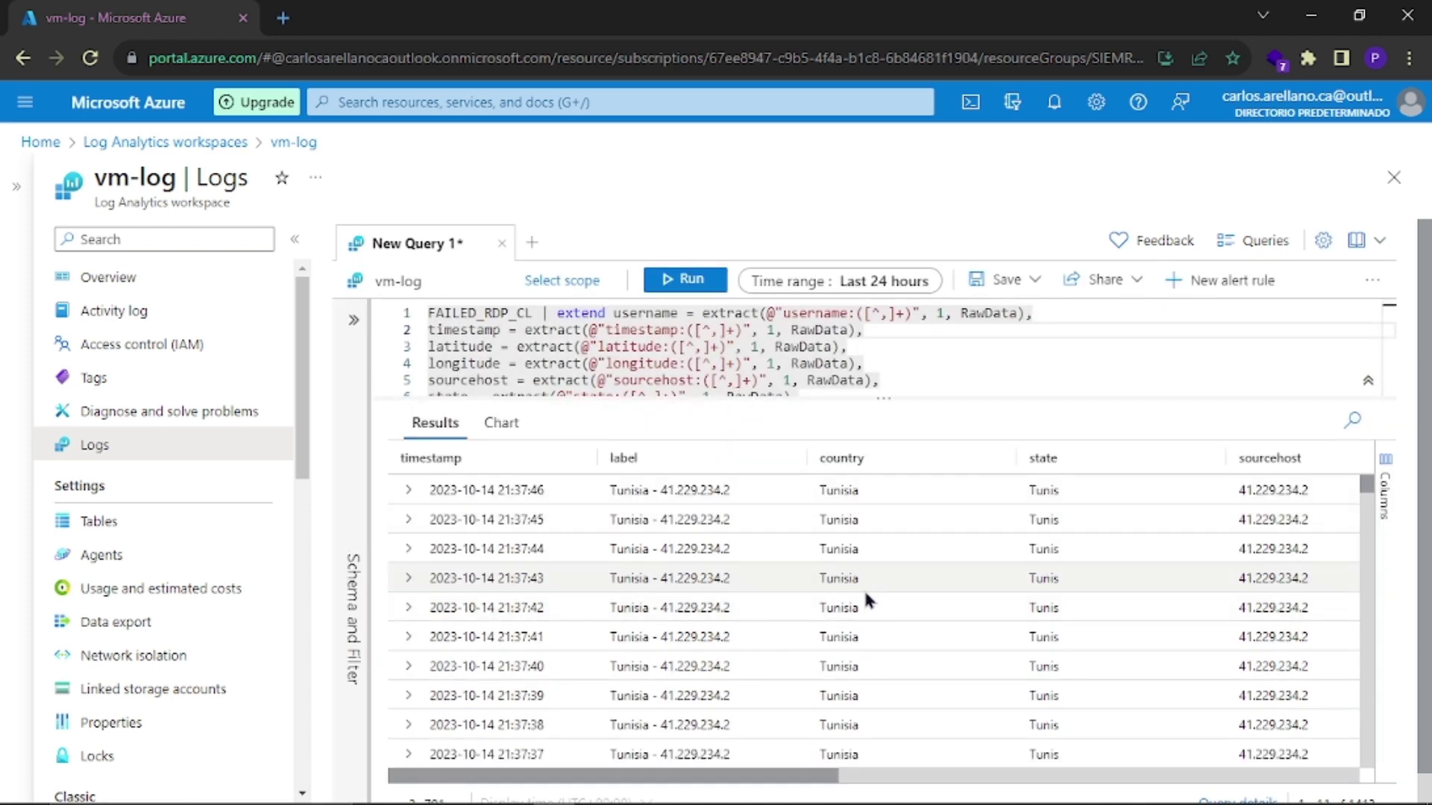
scroll(862, 589, "down", 3)
scroll(862, 588, "down", 6)
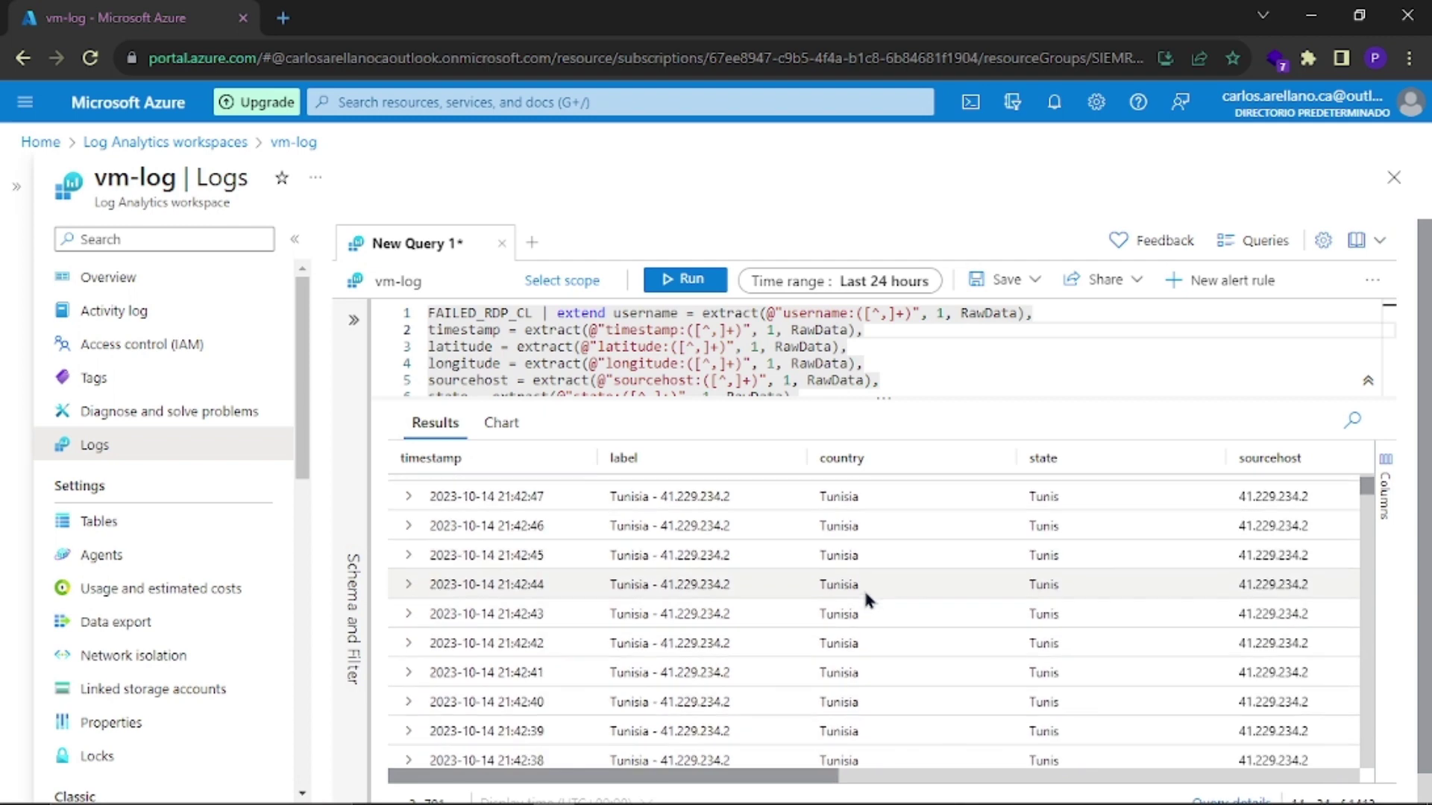
scroll(862, 588, "down", 3)
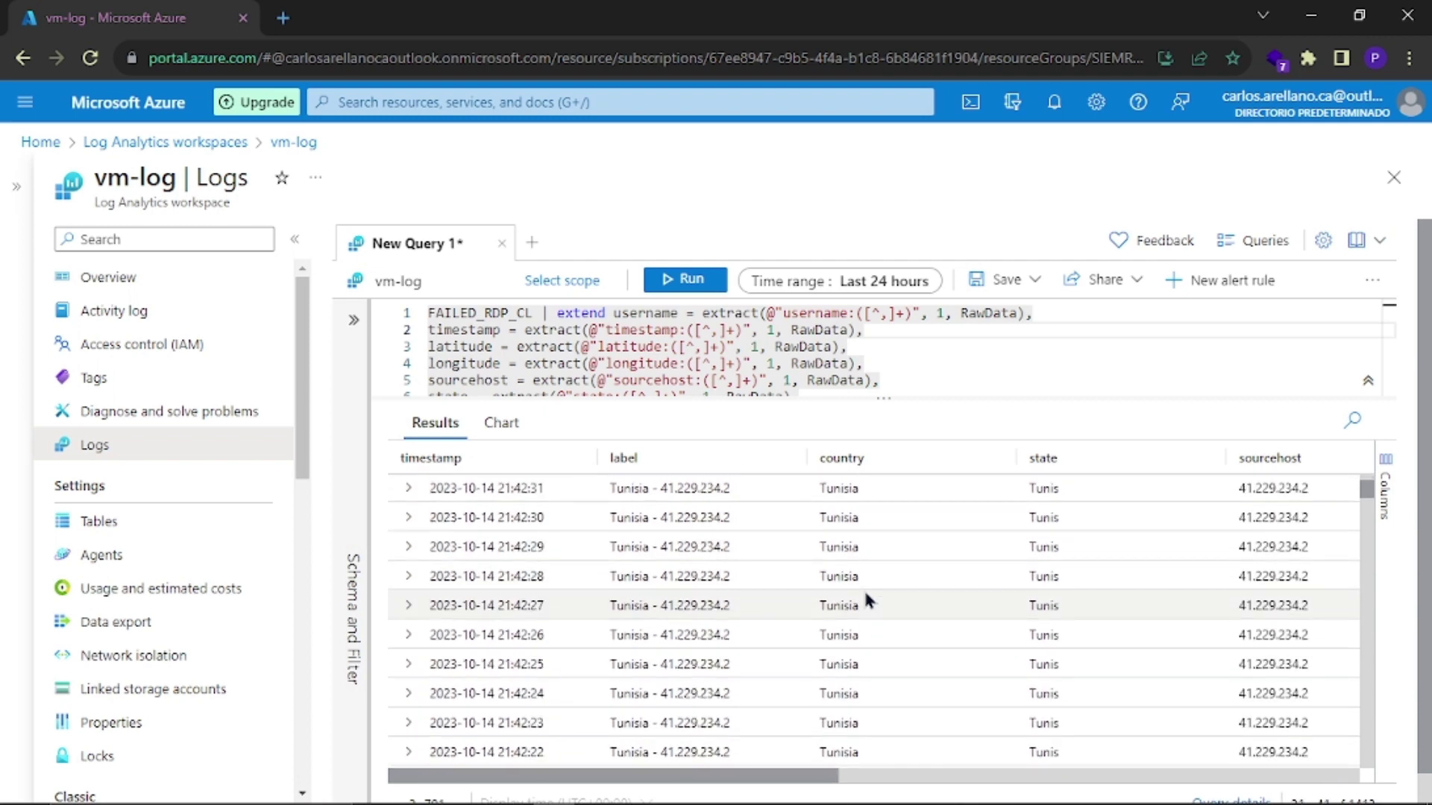
scroll(865, 594, "down", 14)
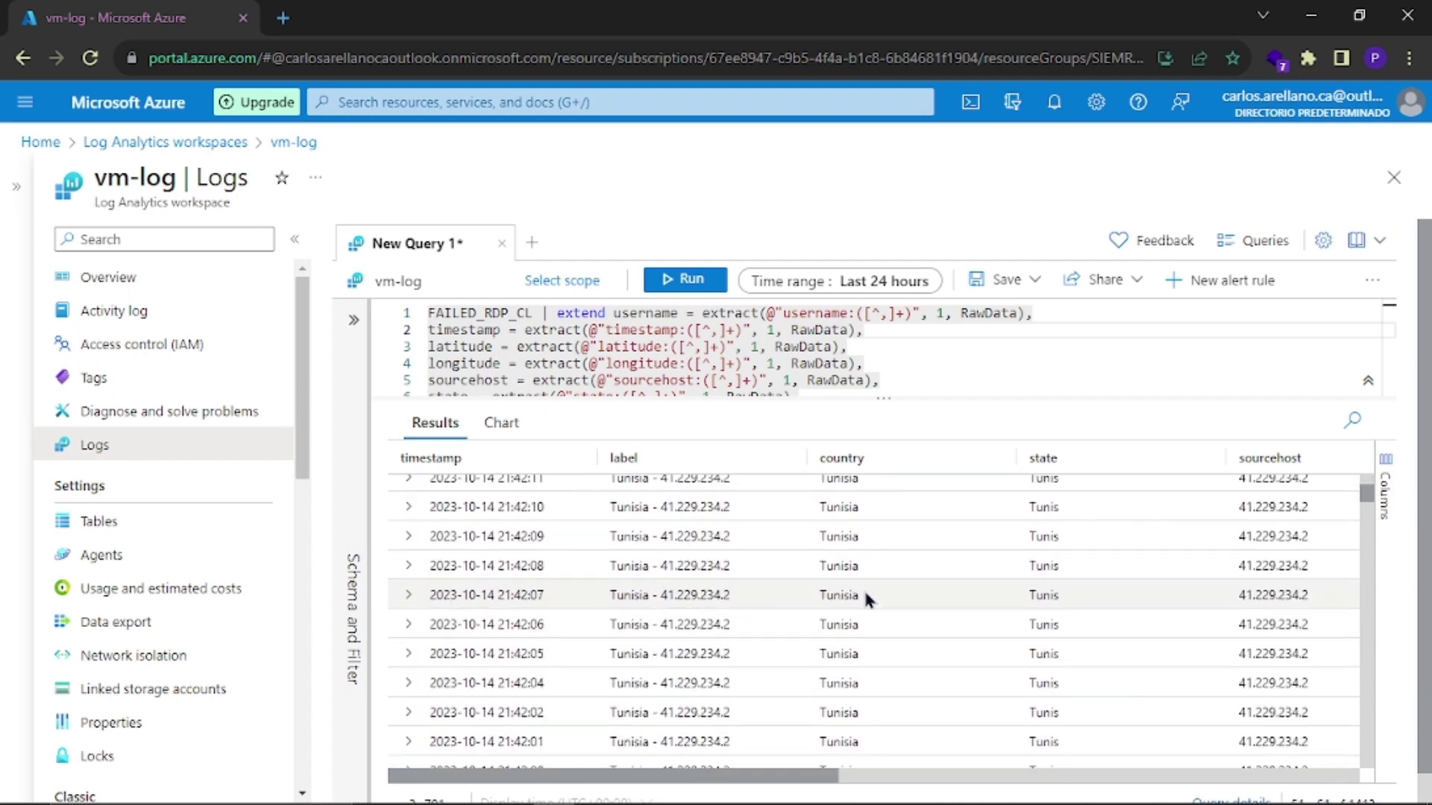
scroll(865, 591, "down", 7)
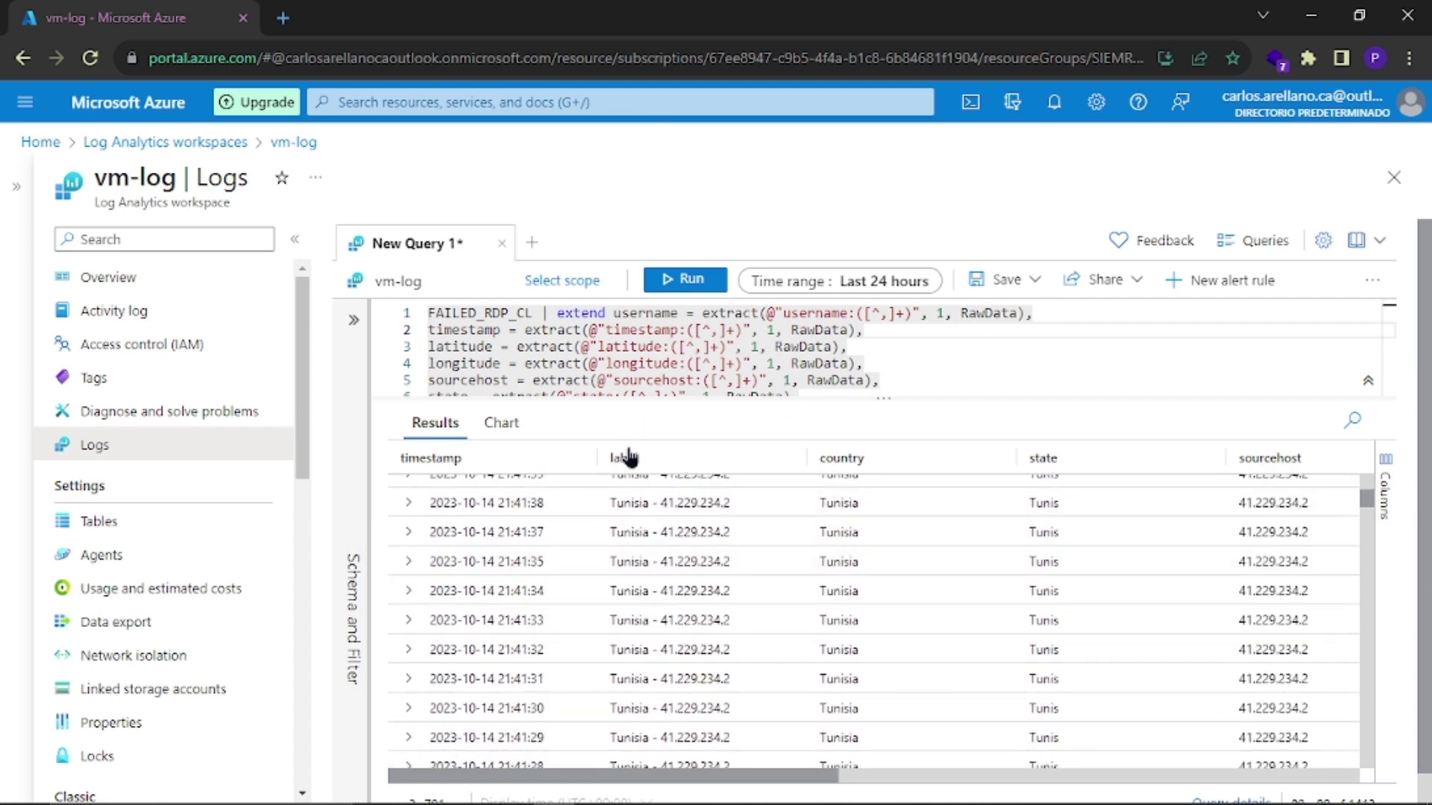
Step: Search the results for 'hacker' and mark the two Tokyo Metropolis attempts by hacker1 and hacker2
left_click(1352, 420)
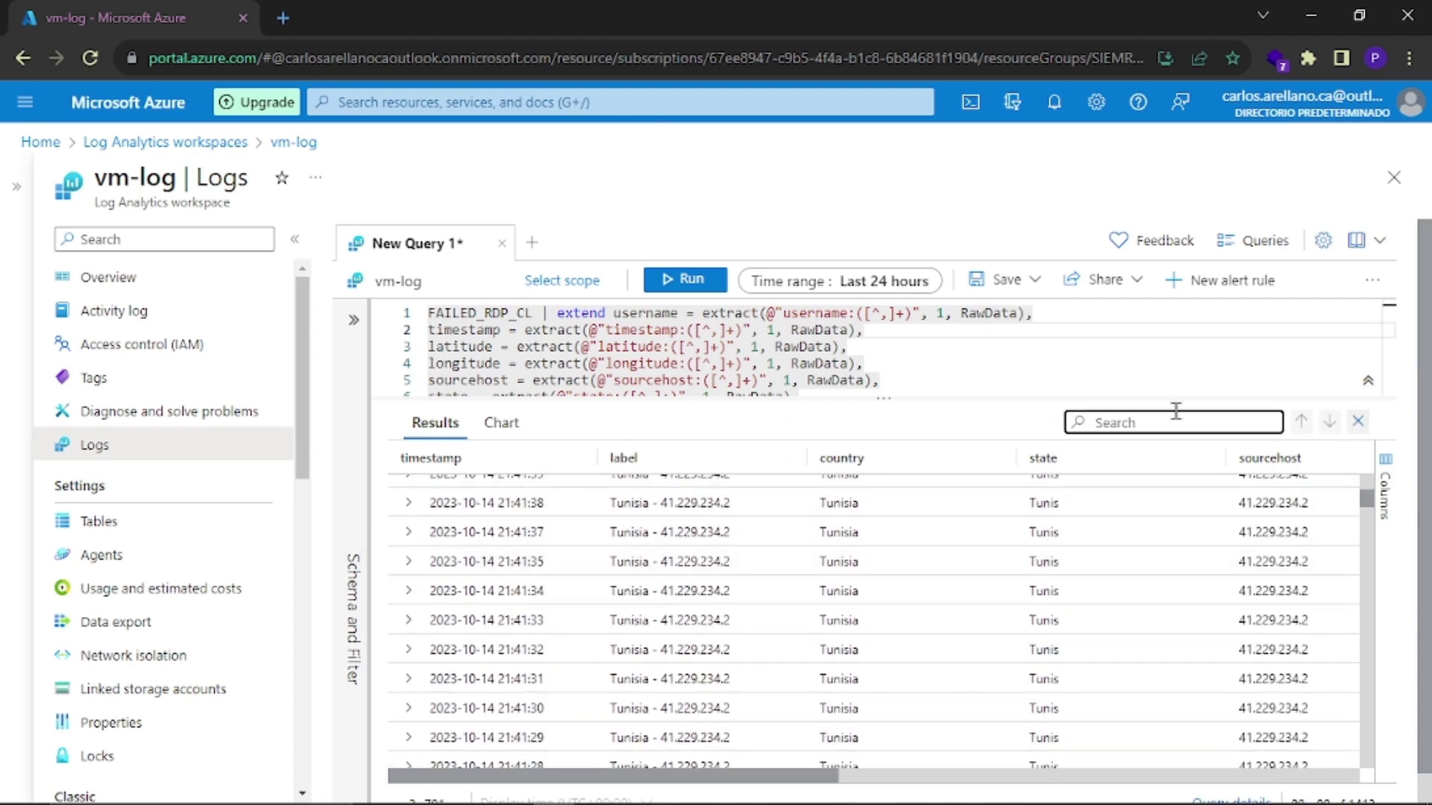
type("hacker1")
left_click_drag(744, 776, 1308, 764)
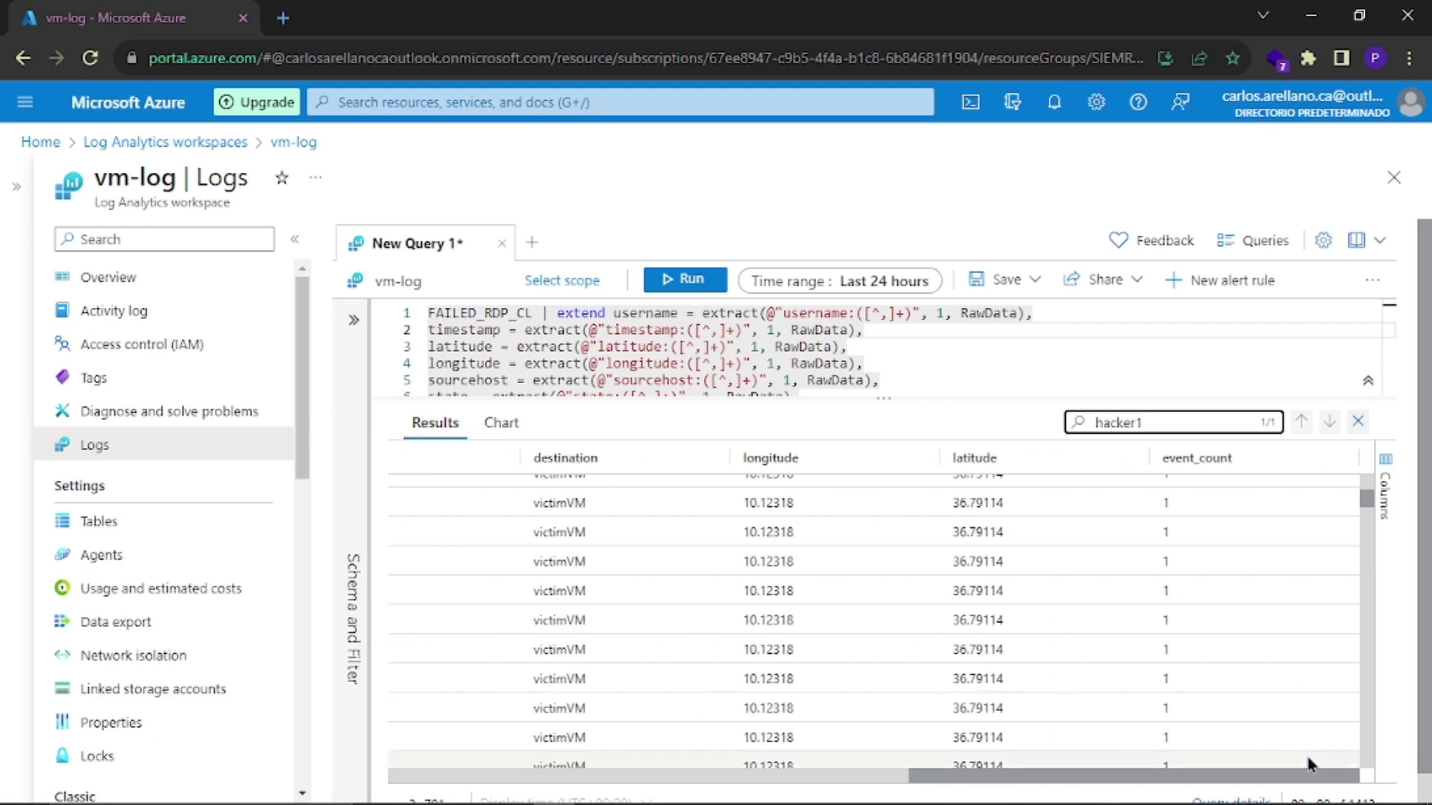
scroll(1156, 620, "up", 1)
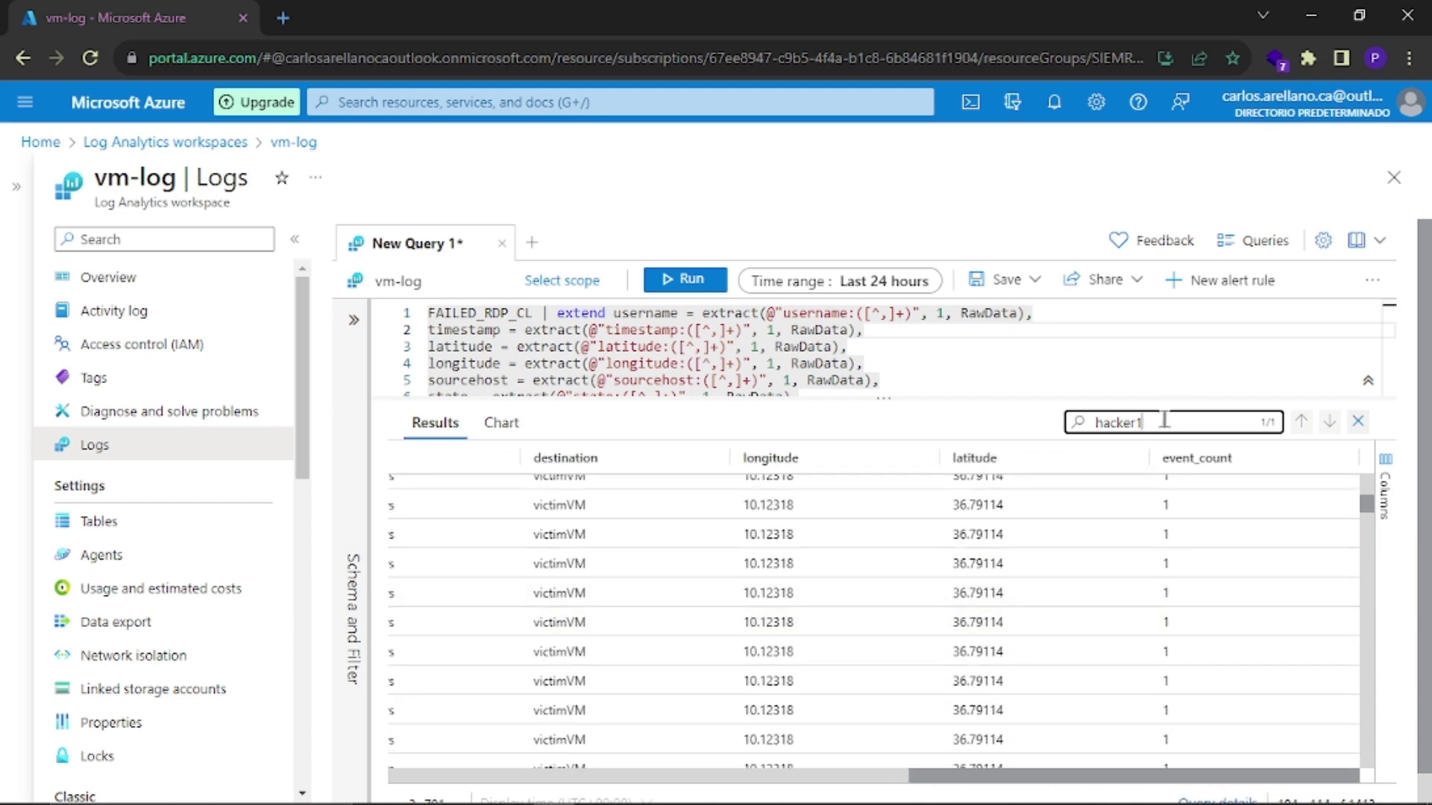
key("Return")
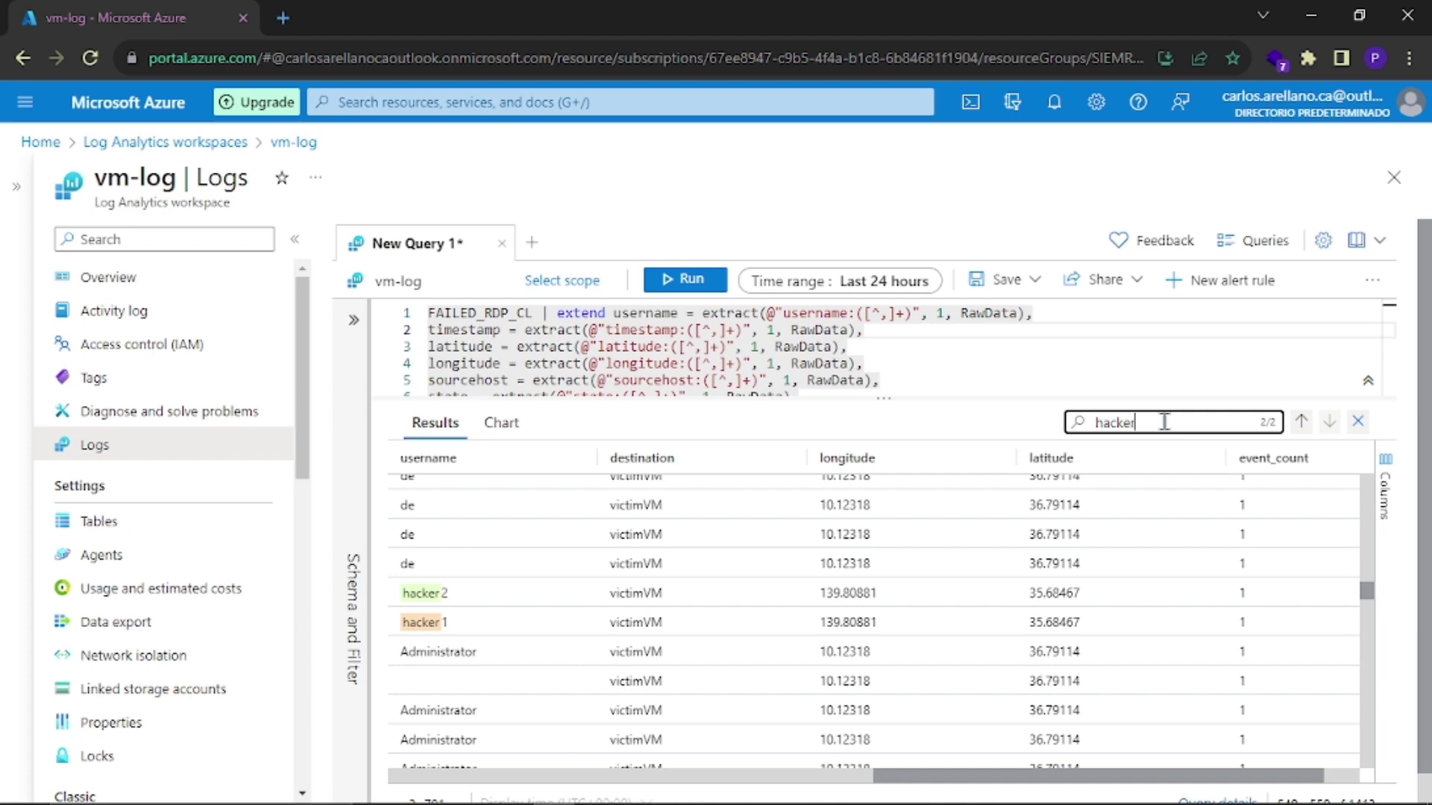
left_click_drag(1017, 777, 796, 769)
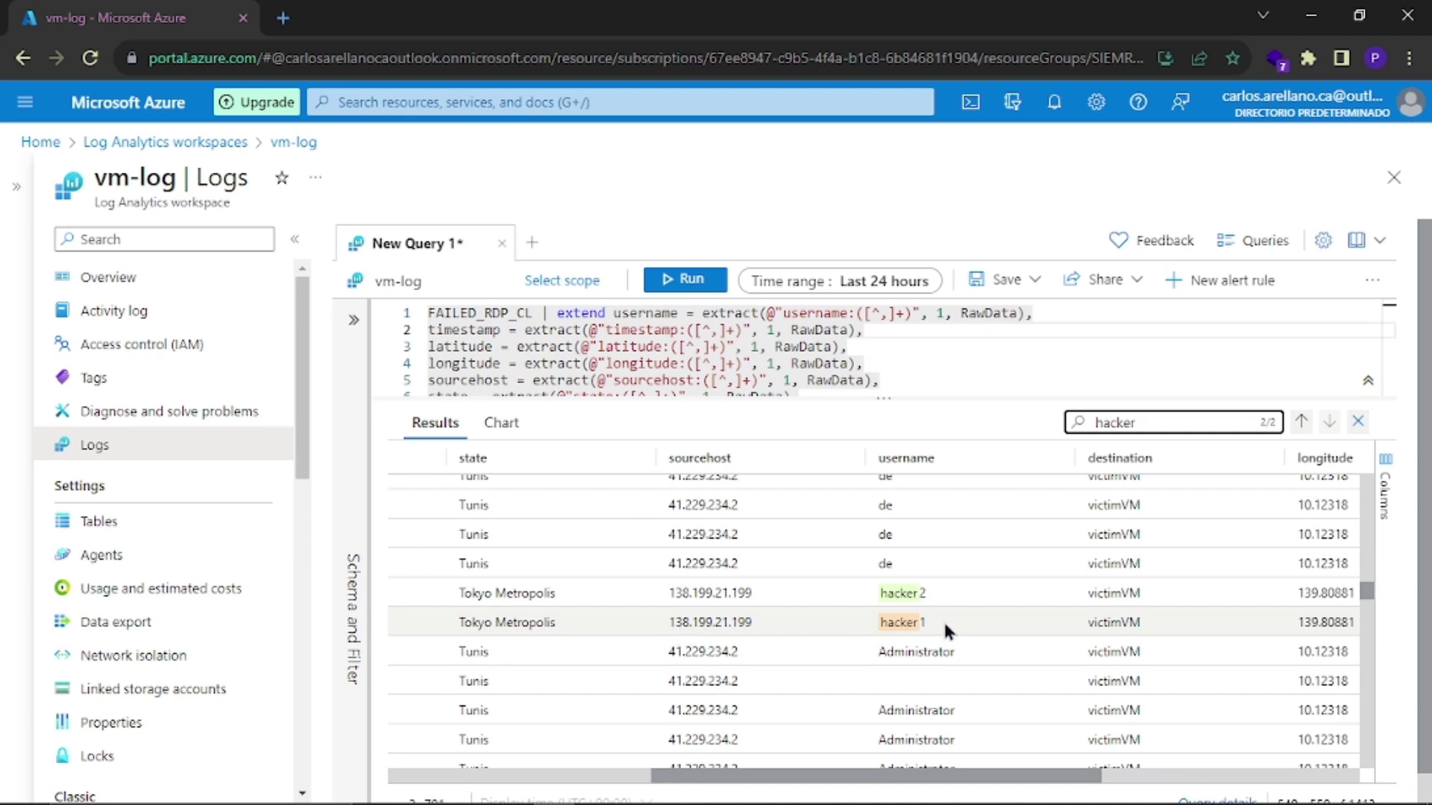
left_click_drag(942, 622, 640, 598)
left_click(502, 596)
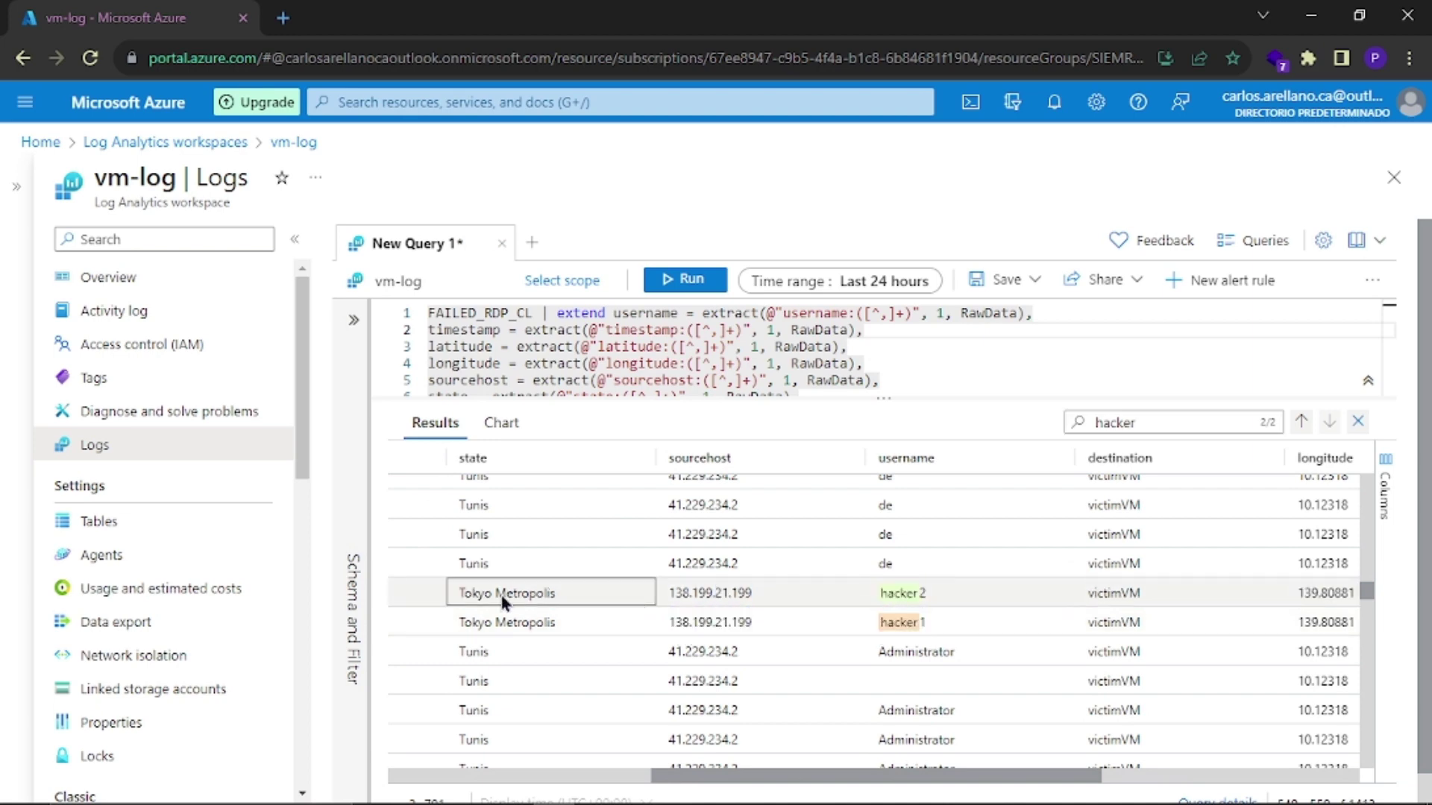
left_click(889, 625)
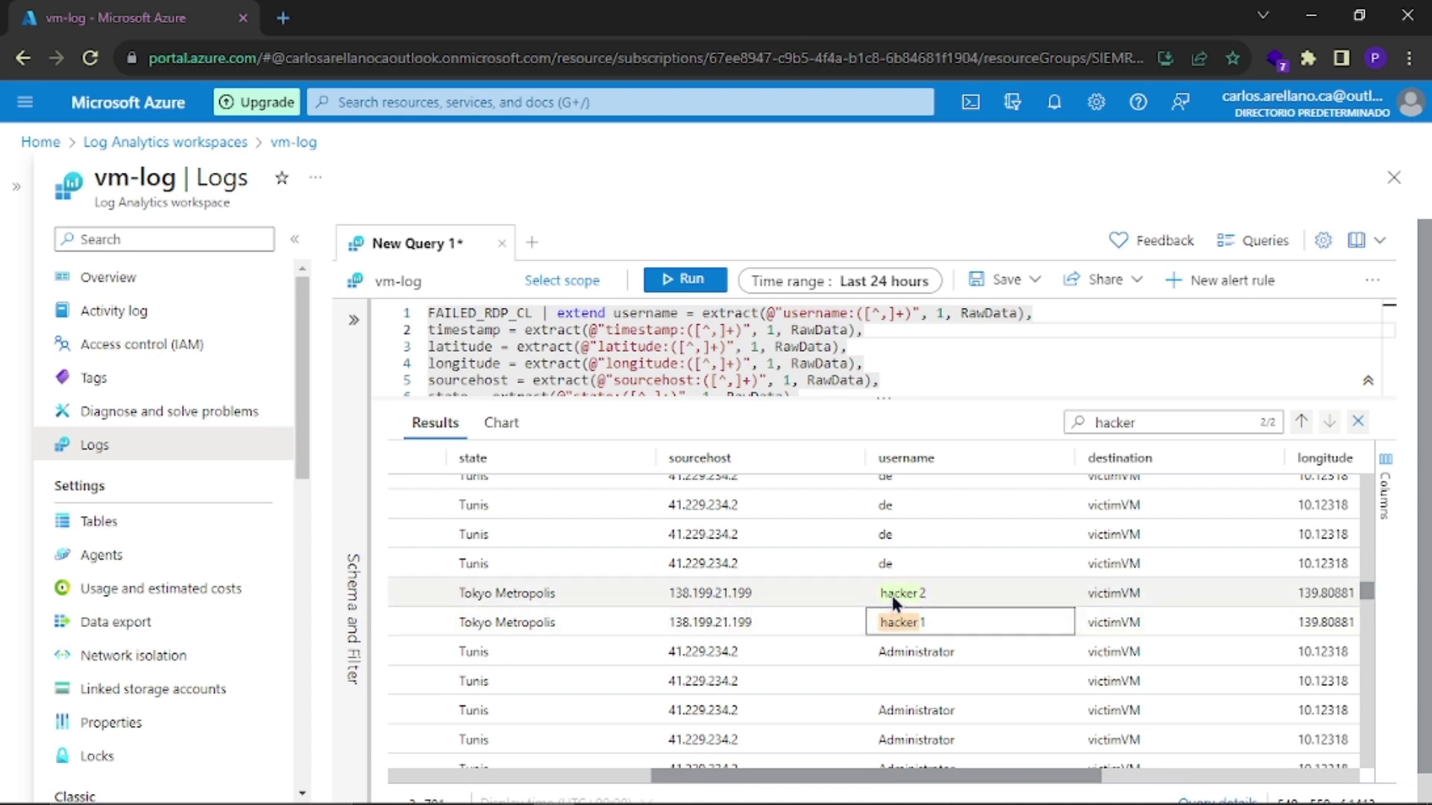
Step: Scroll through the remaining results, return to the first rows, and select the query text
scroll(863, 675, "down", 2)
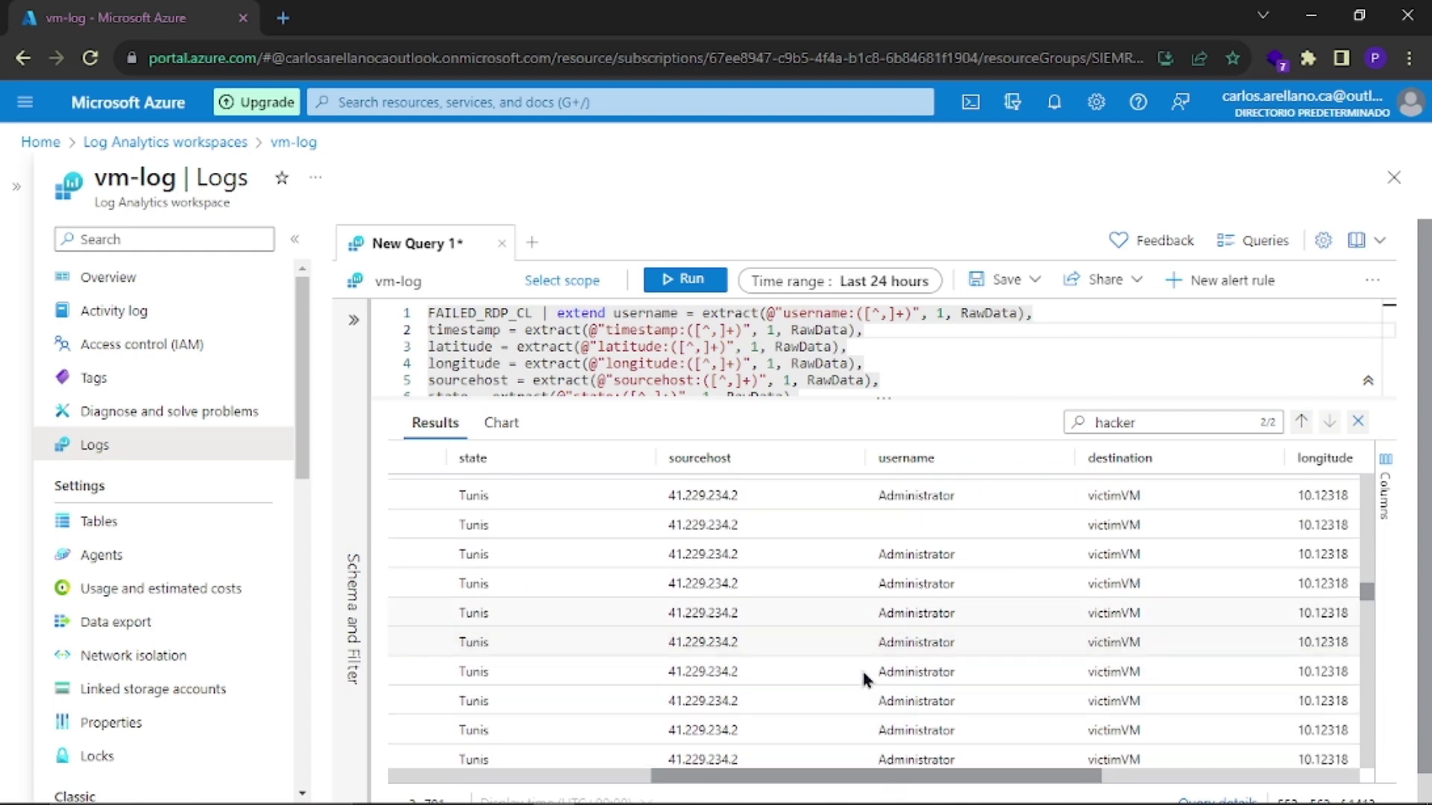
scroll(865, 679, "down", 1)
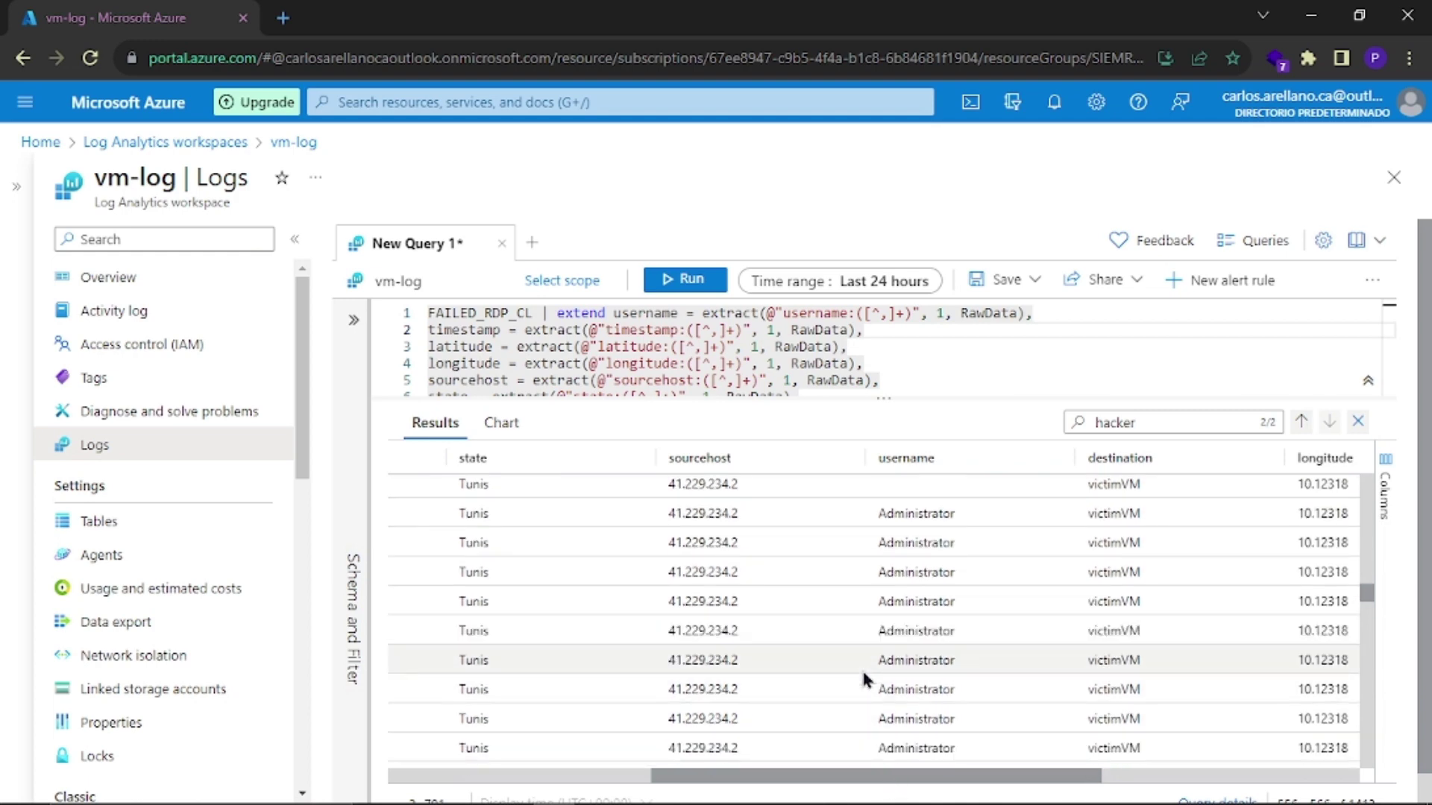
scroll(861, 668, "up", 2)
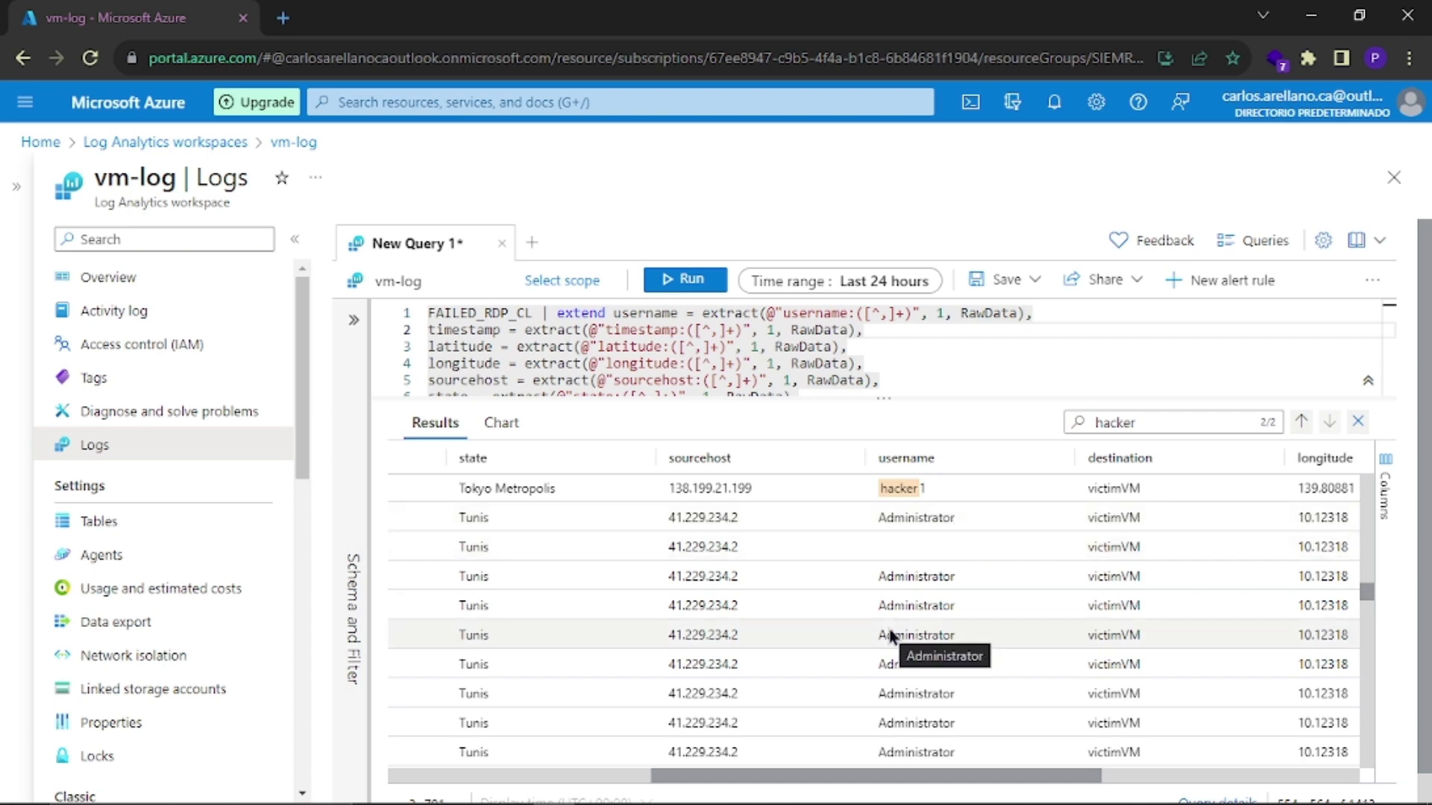
scroll(891, 633, "down", 3)
scroll(889, 632, "down", 2)
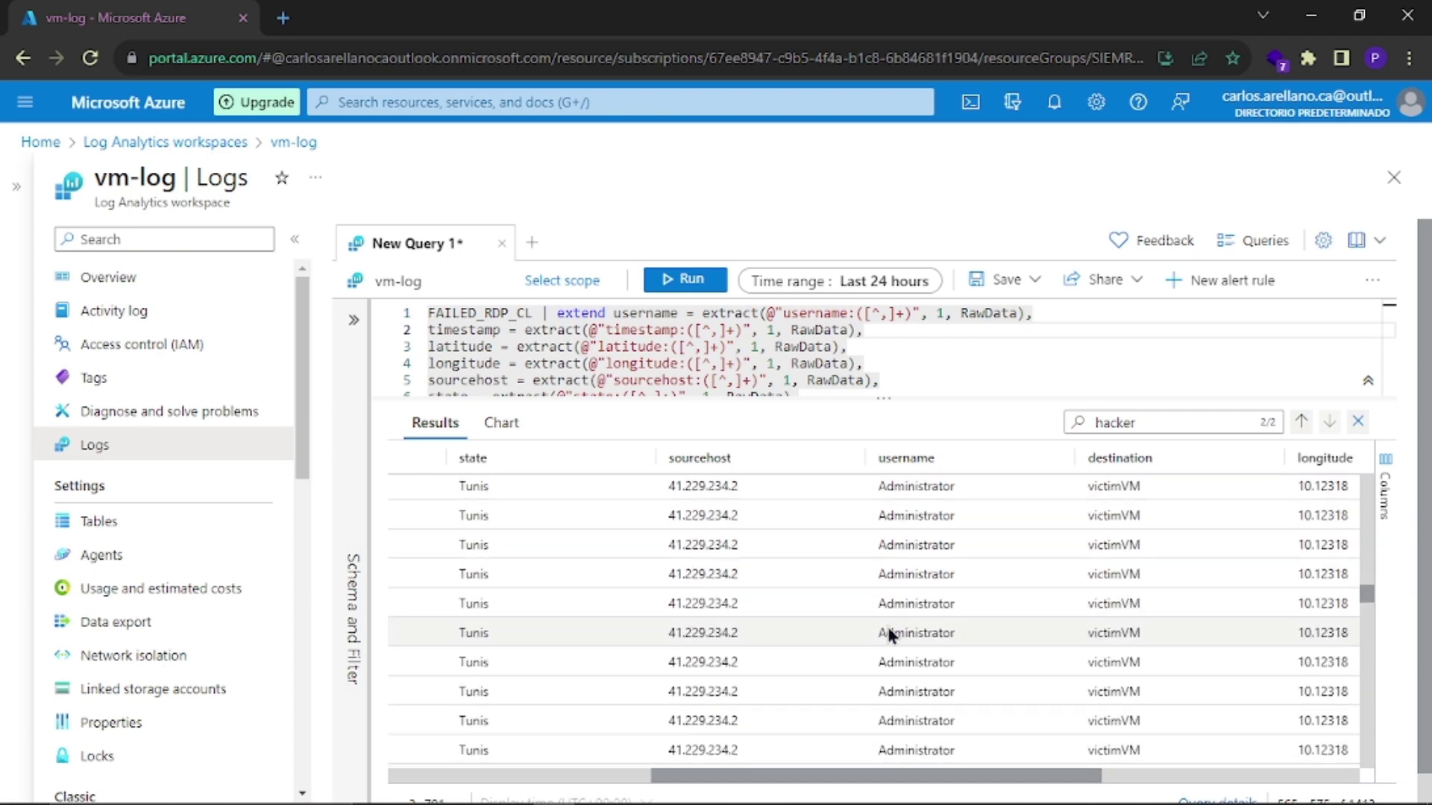
scroll(889, 634, "down", 3)
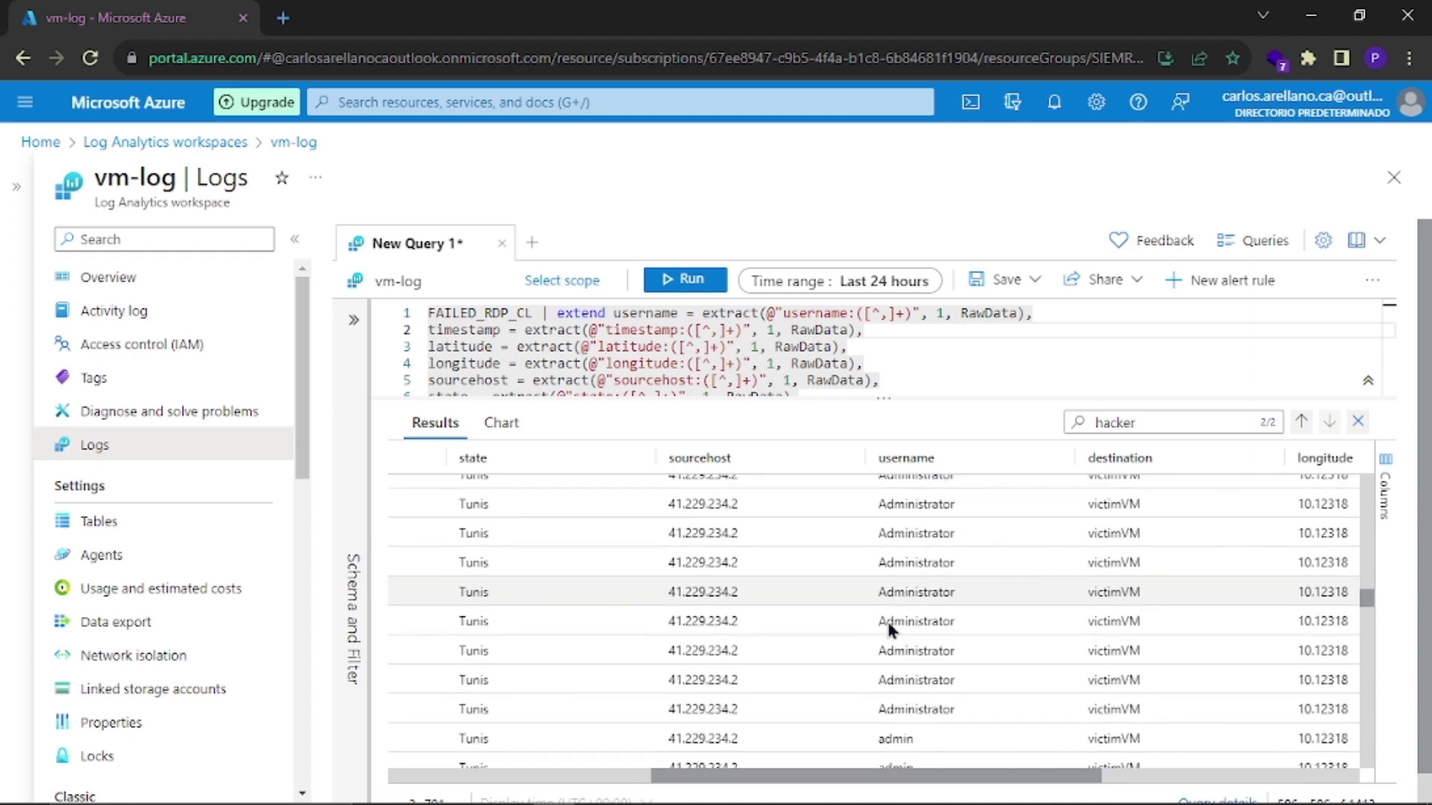
scroll(887, 627, "down", 3)
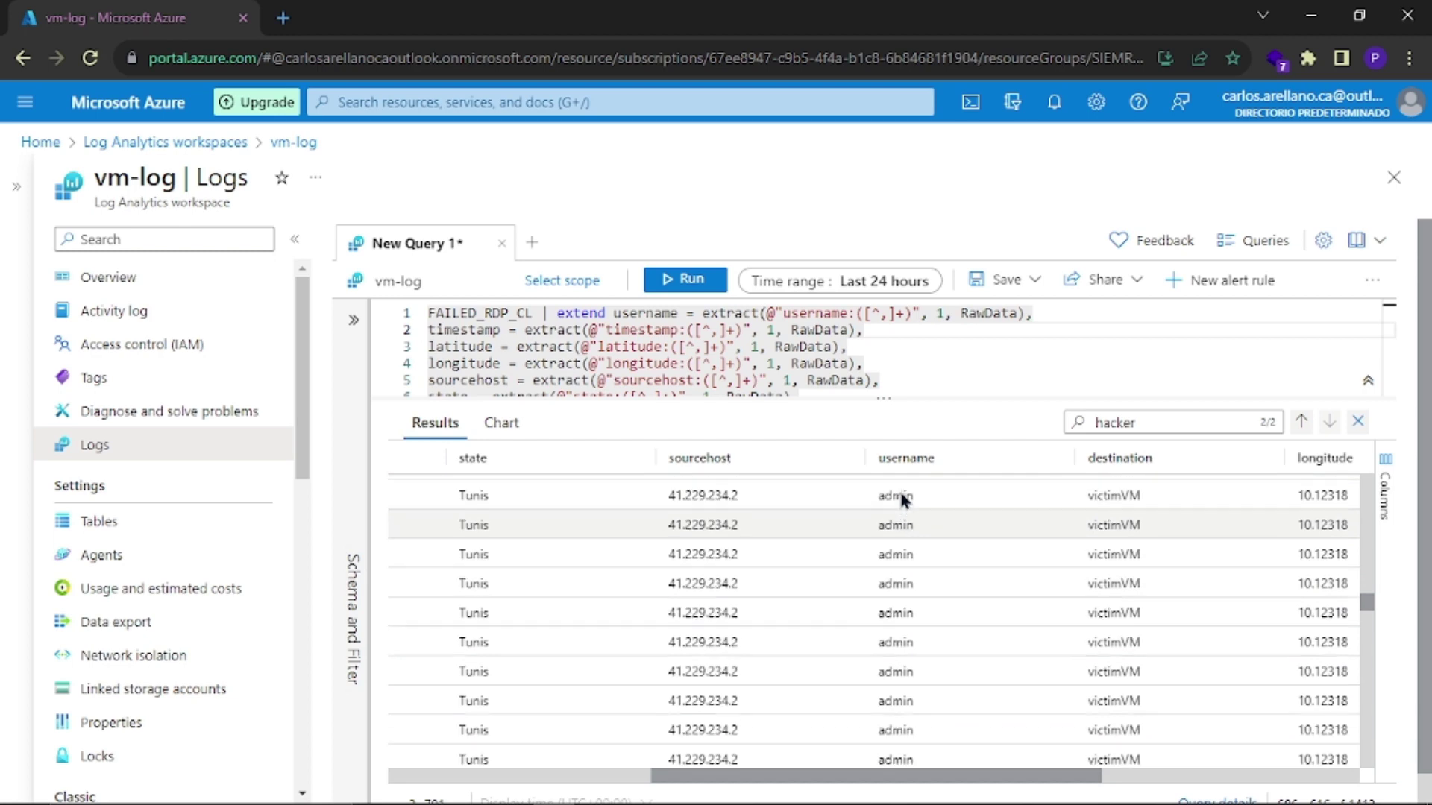
scroll(903, 496, "up", 3)
scroll(901, 598, "down", 5)
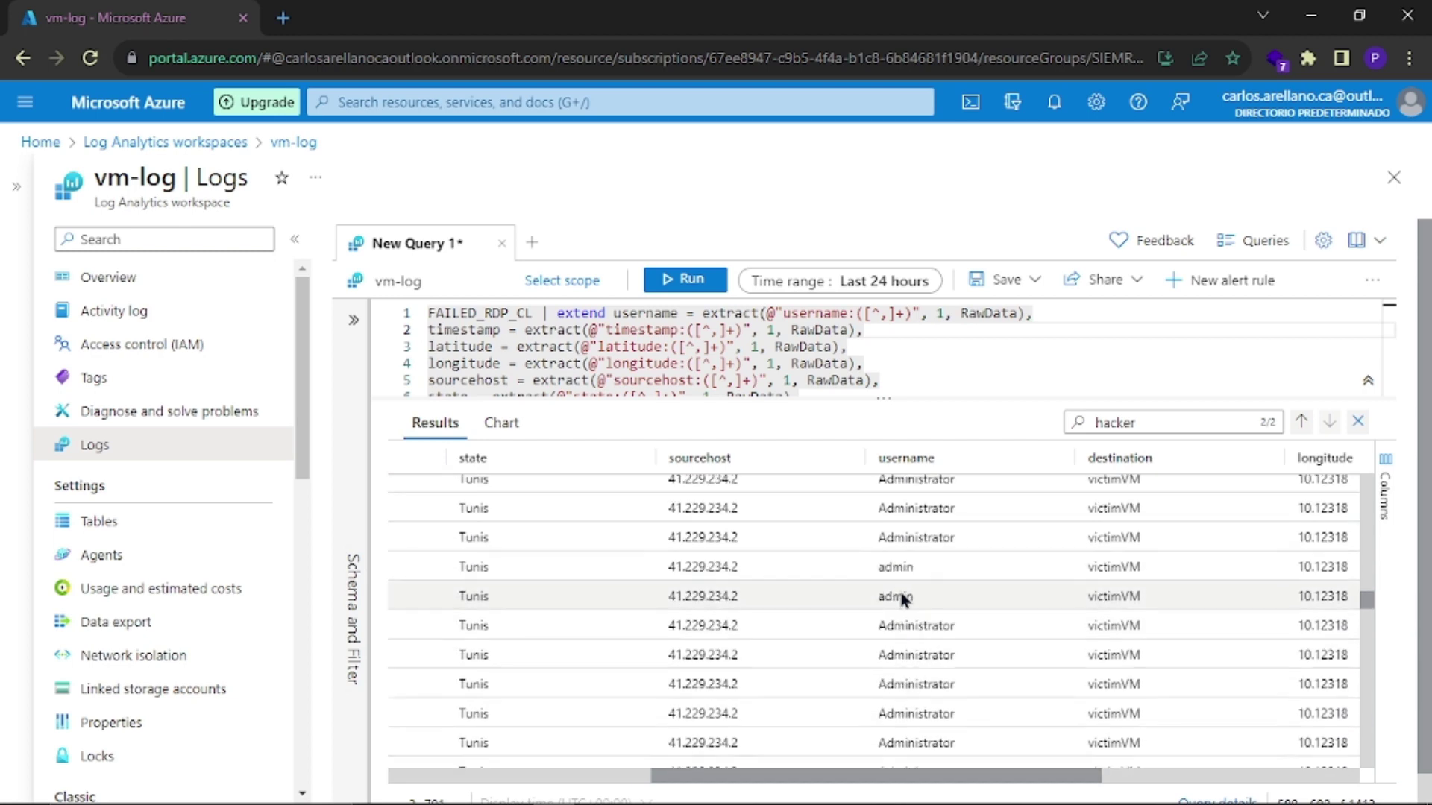
scroll(902, 580, "down", 5)
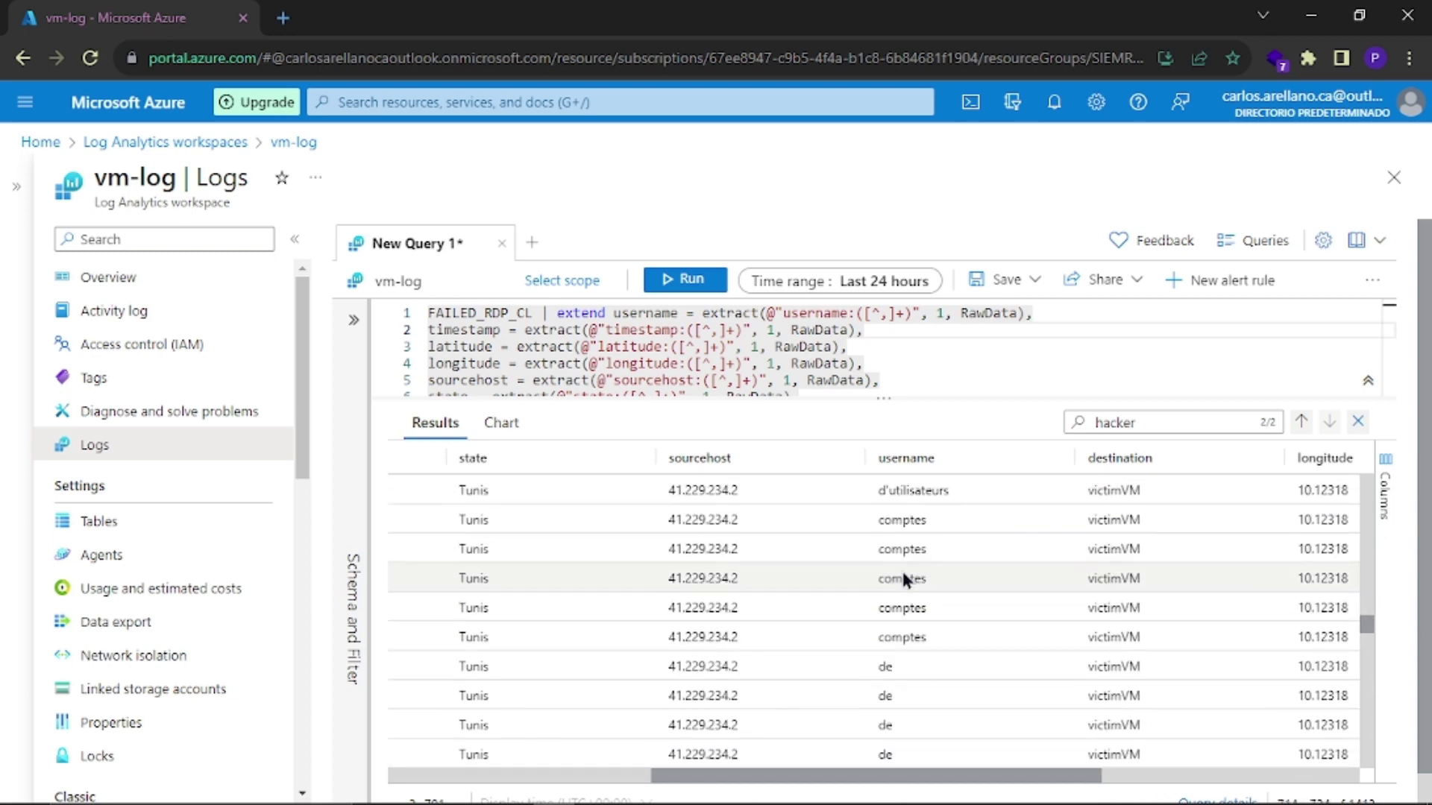
scroll(999, 582, "down", 4)
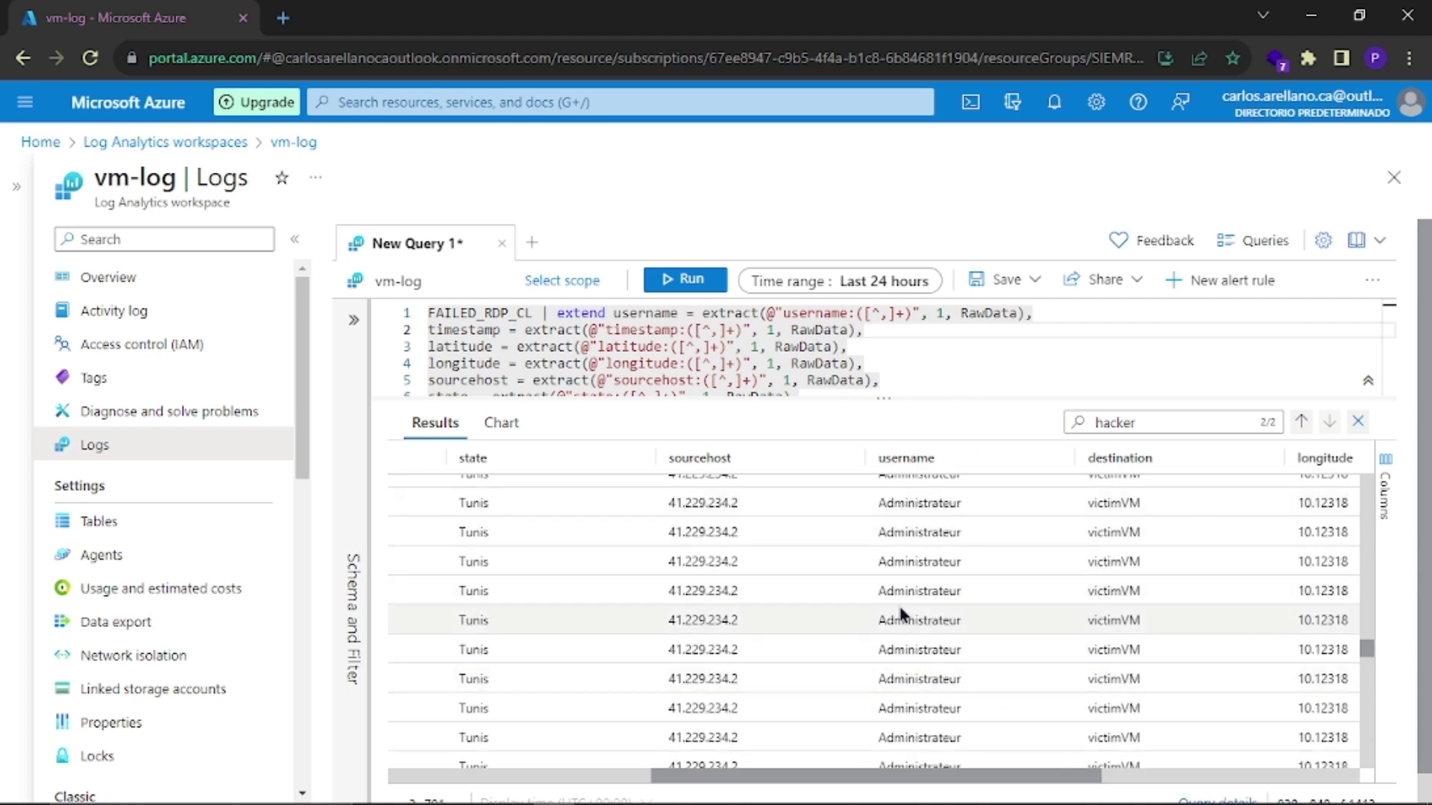
scroll(901, 606, "down", 4)
scroll(929, 675, "down", 5)
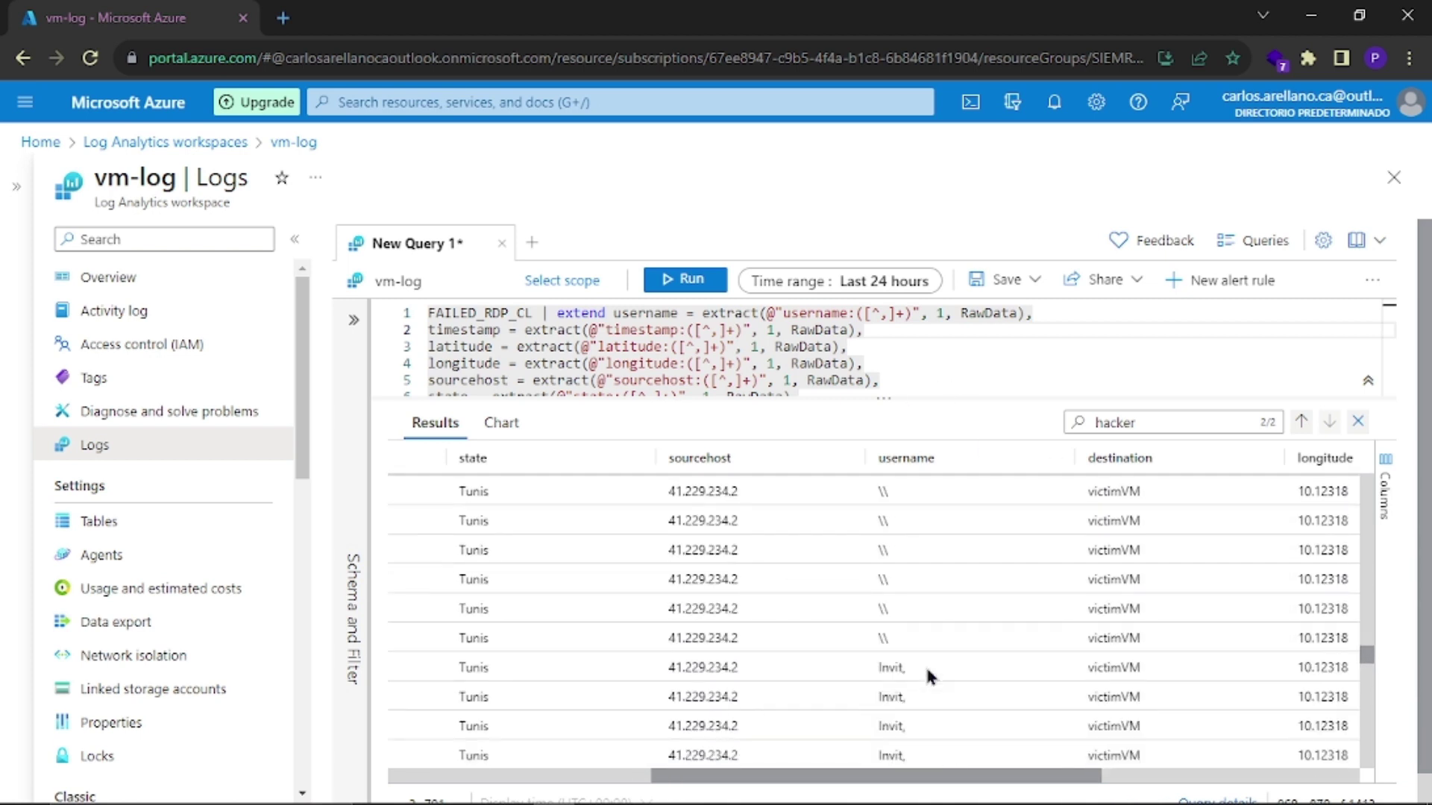
scroll(925, 651, "down", 2)
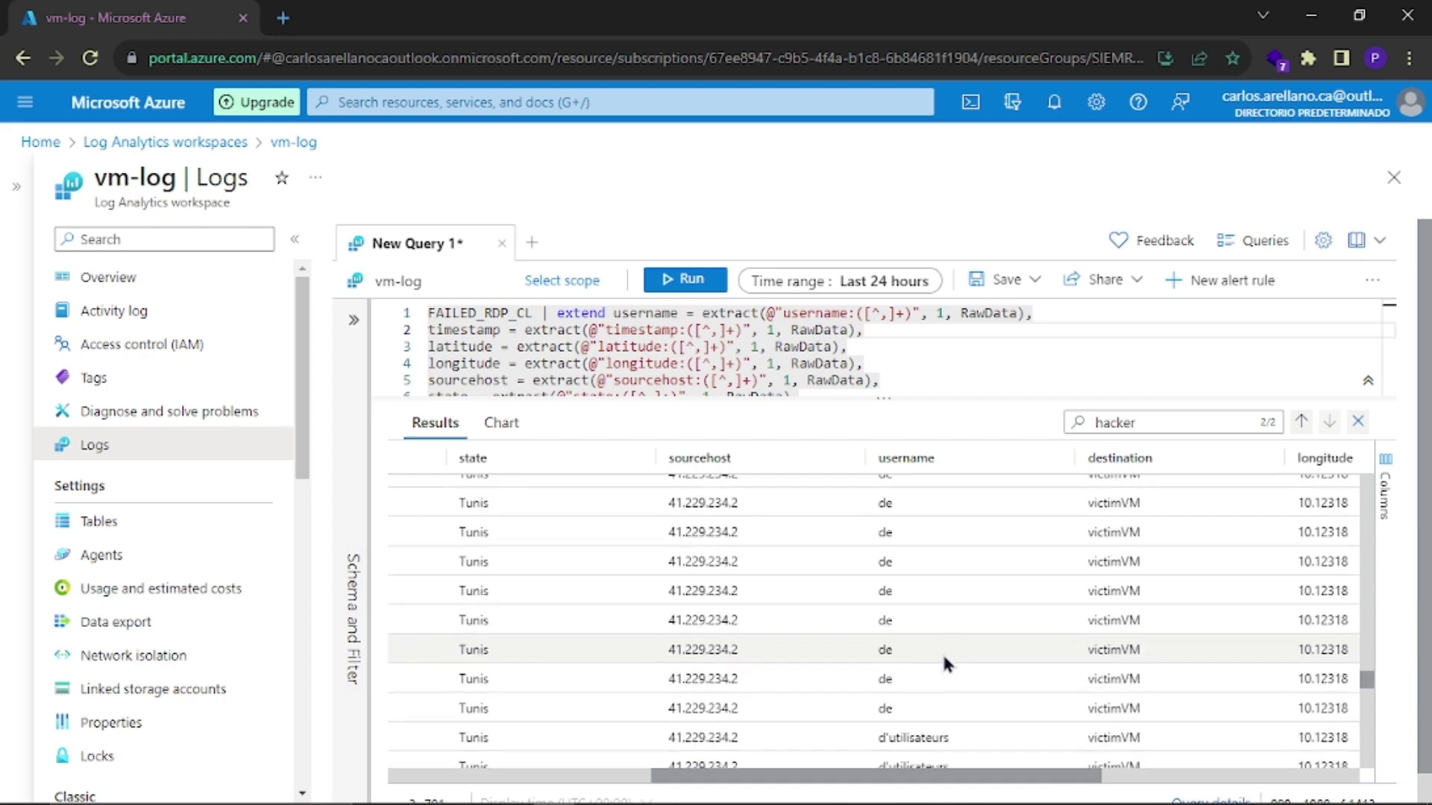
left_click_drag(1363, 700, 1364, 681)
left_click(1353, 424)
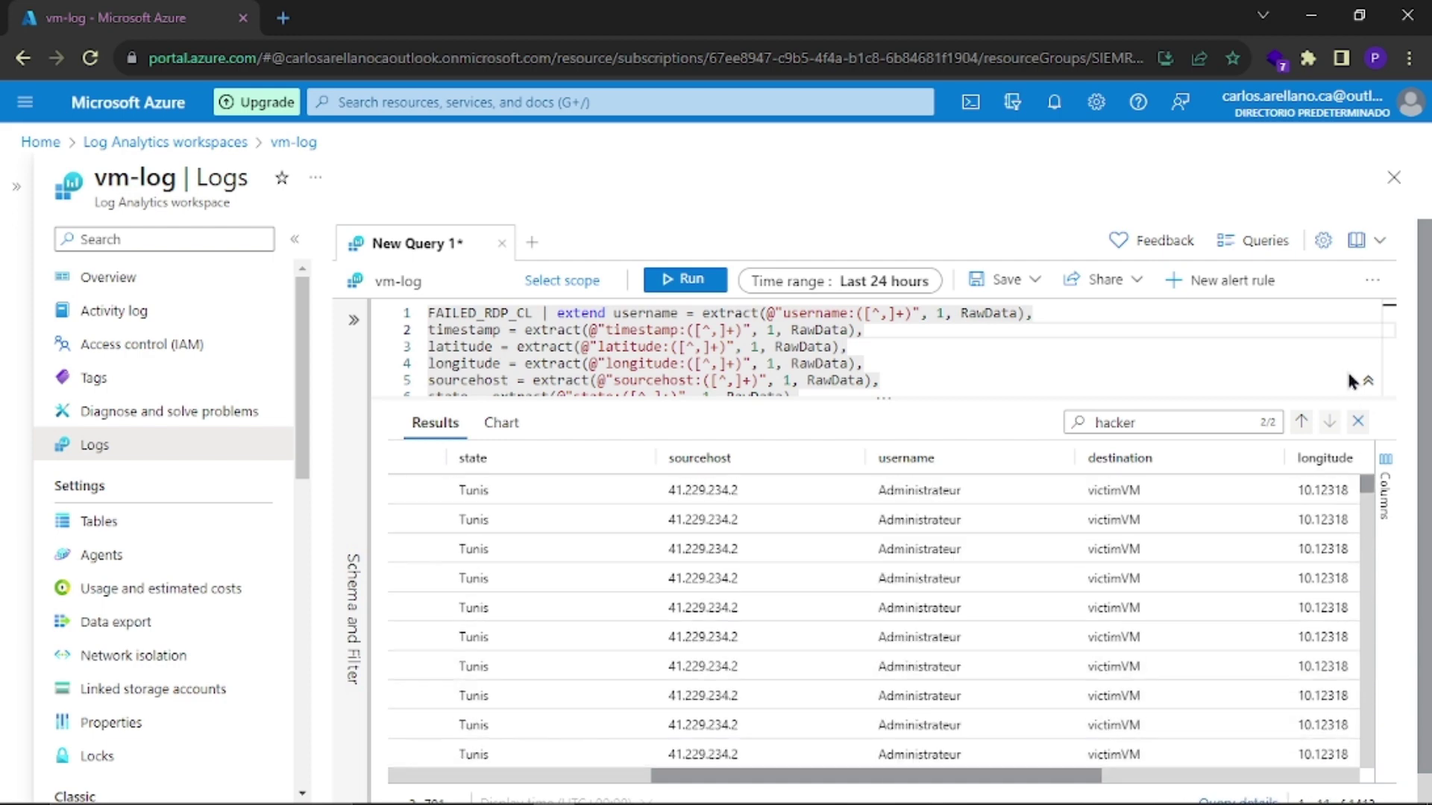
scroll(975, 367, "down", 2)
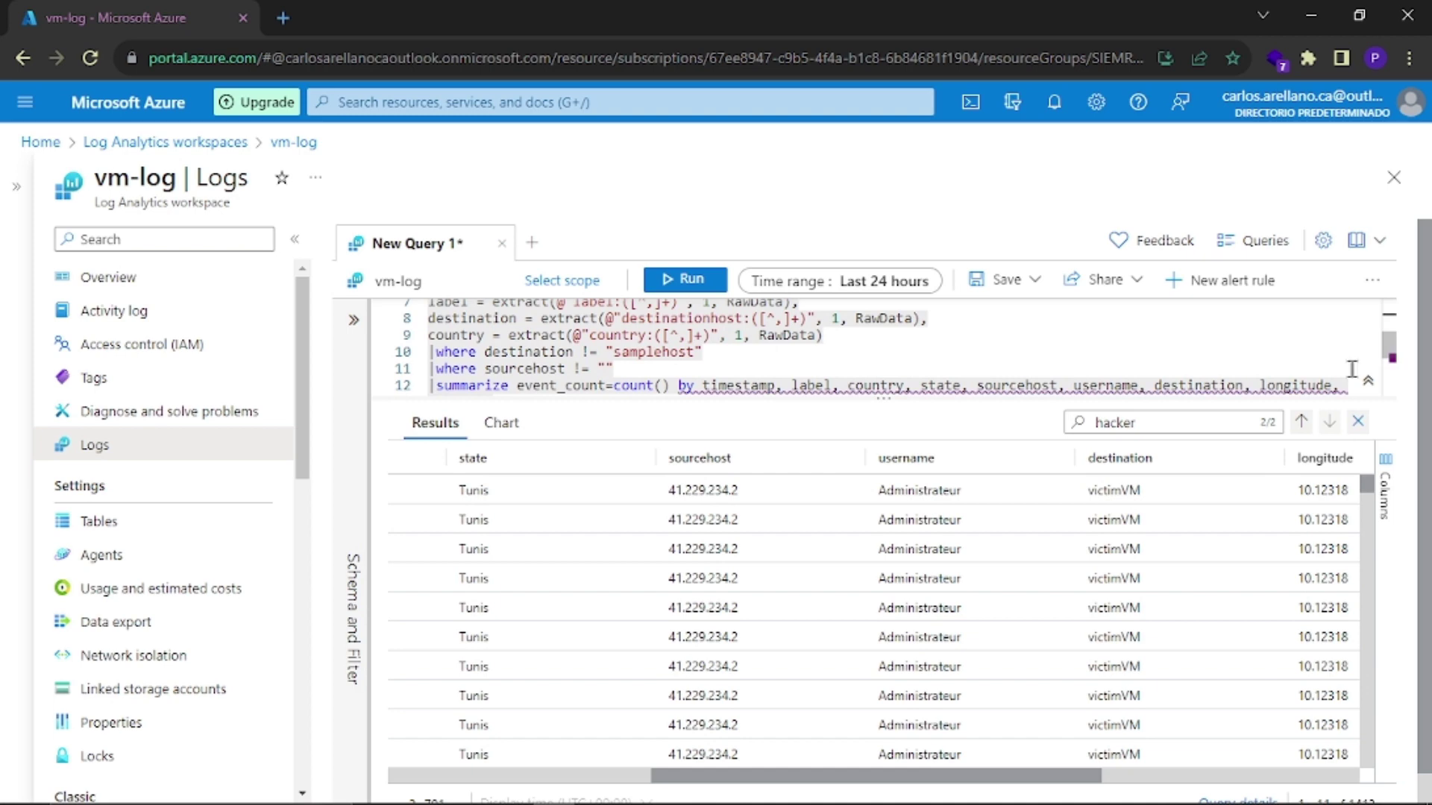
scroll(1000, 345, "down", 2)
scroll(1001, 352, "up", 1)
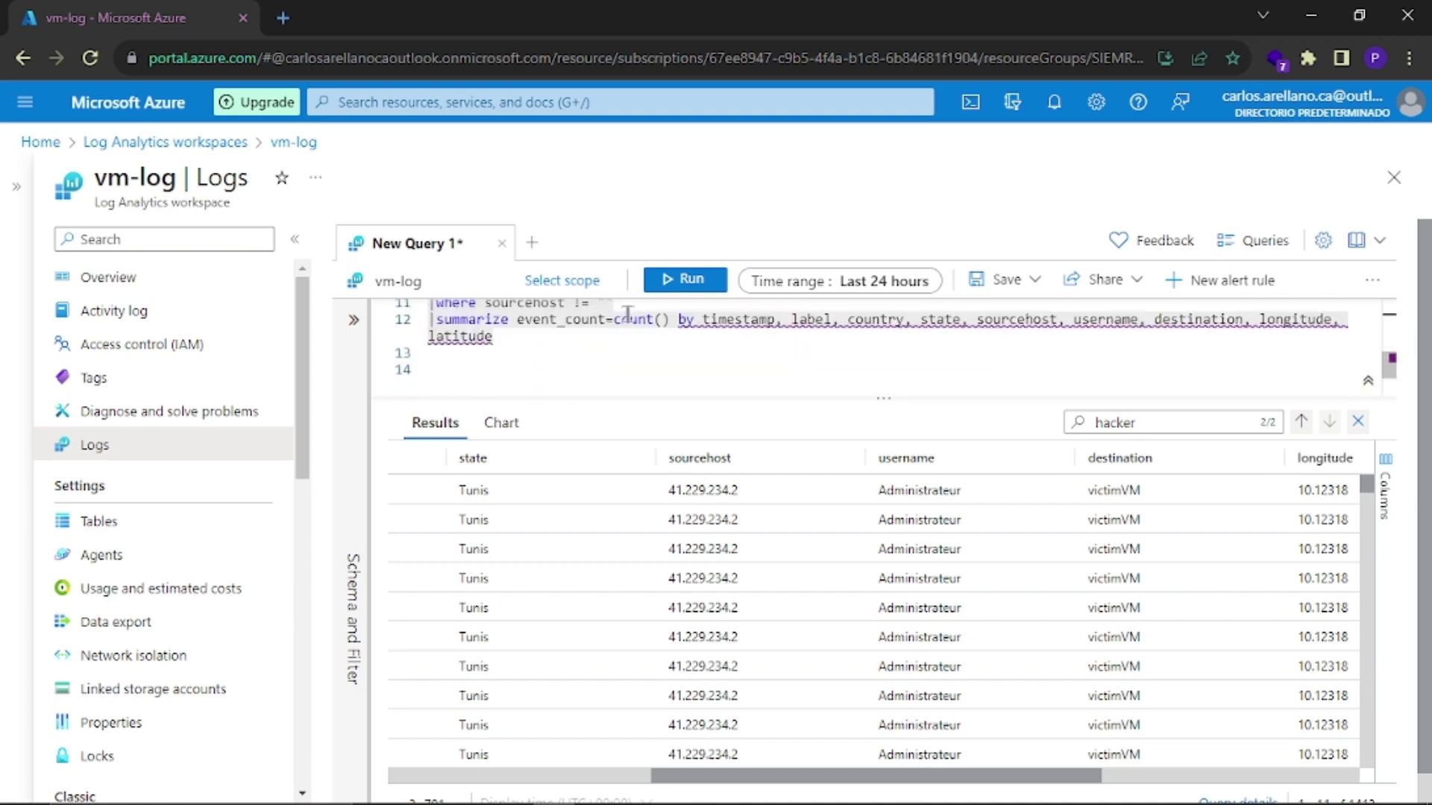
left_click_drag(499, 338, 406, 89)
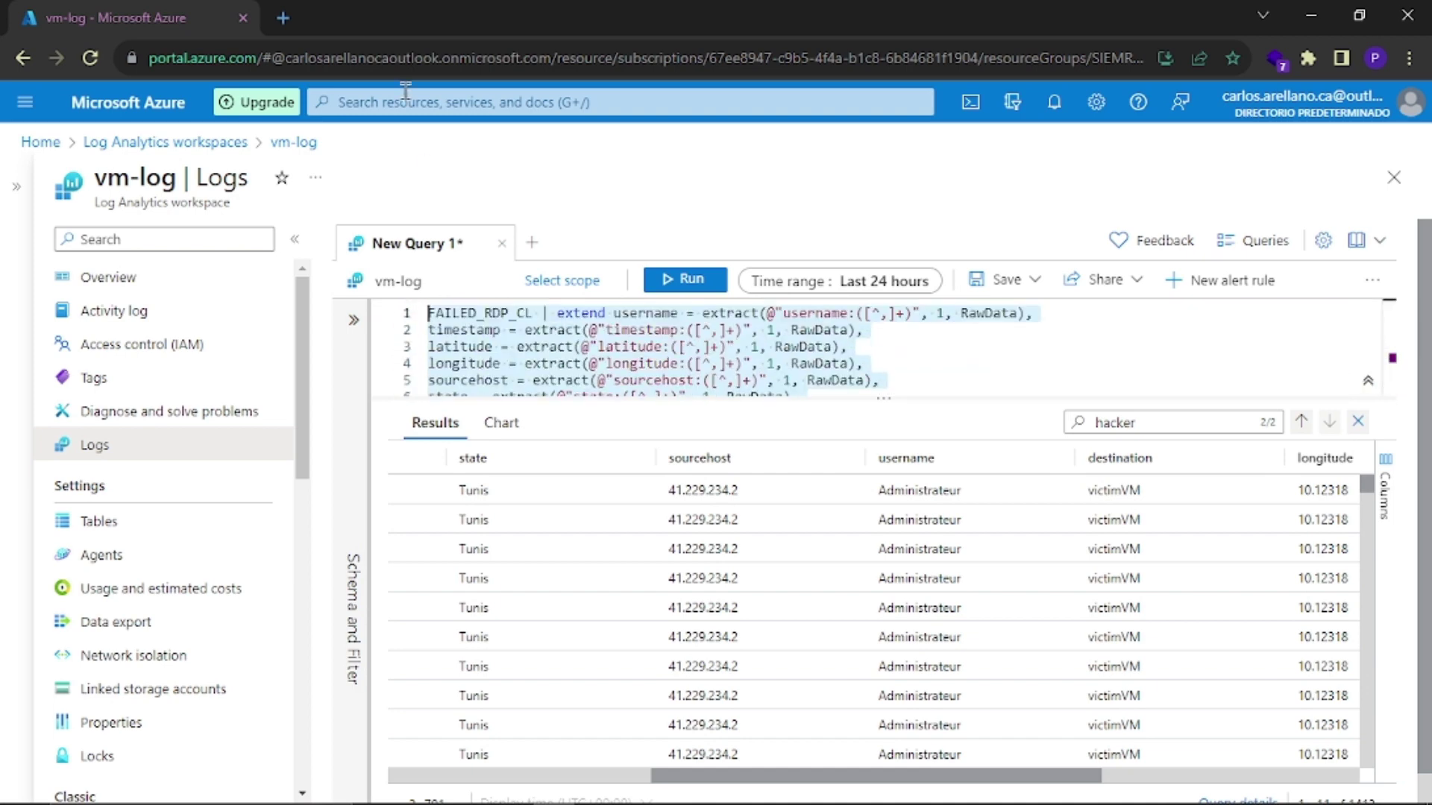
left_click(932, 332)
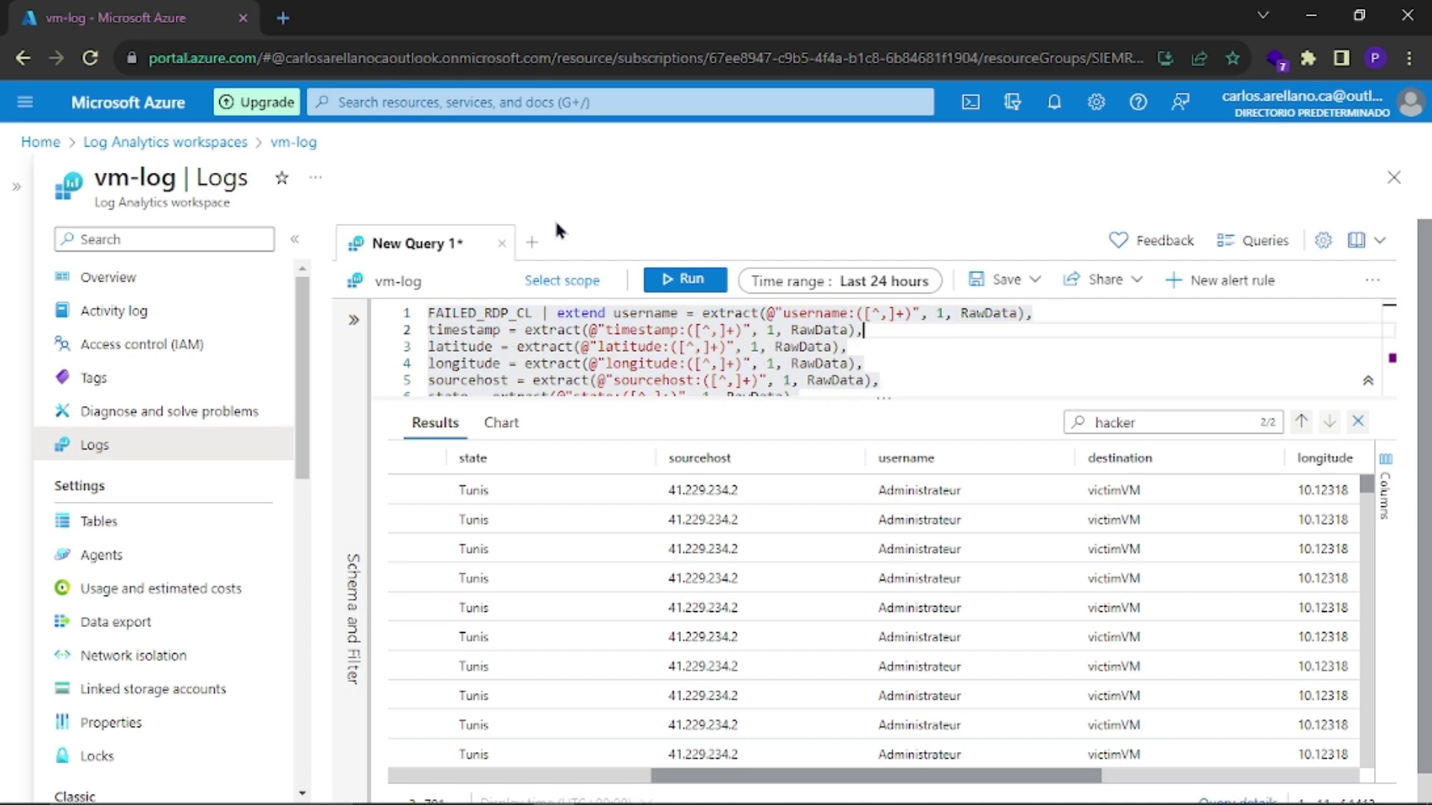
key("alt+Tab")
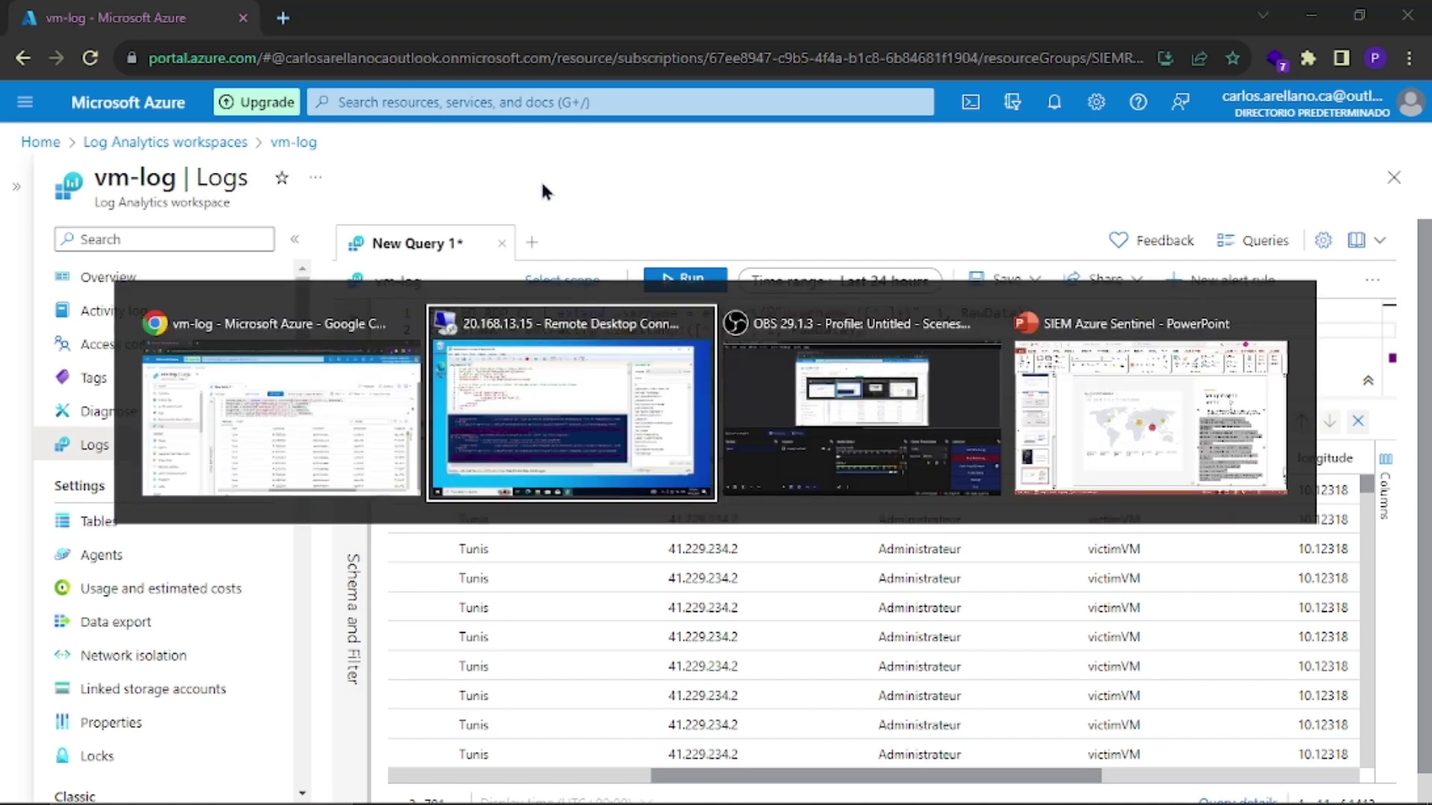
key("alt+Tab")
key("alt+Tab")
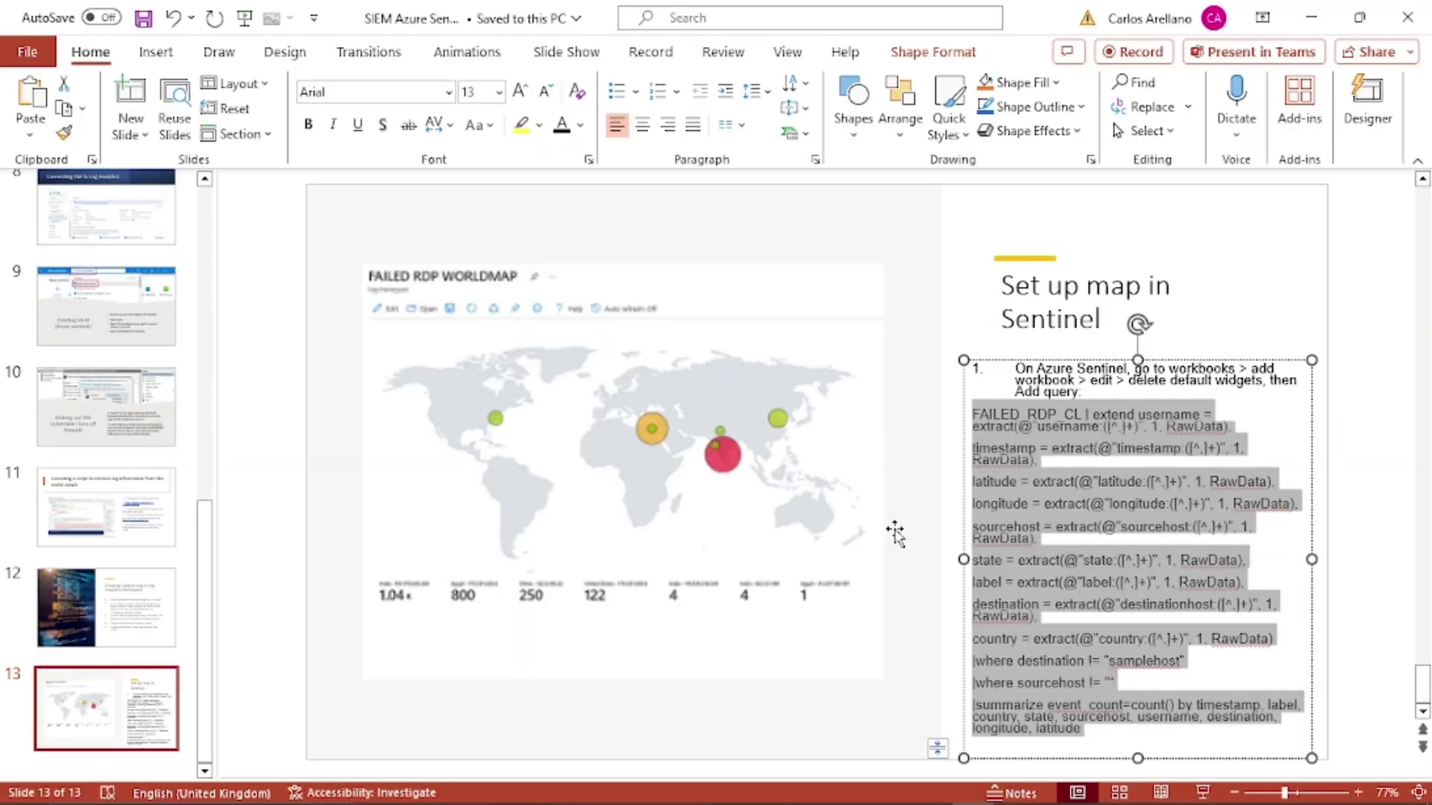
key("alt+Tab")
left_click(1209, 306)
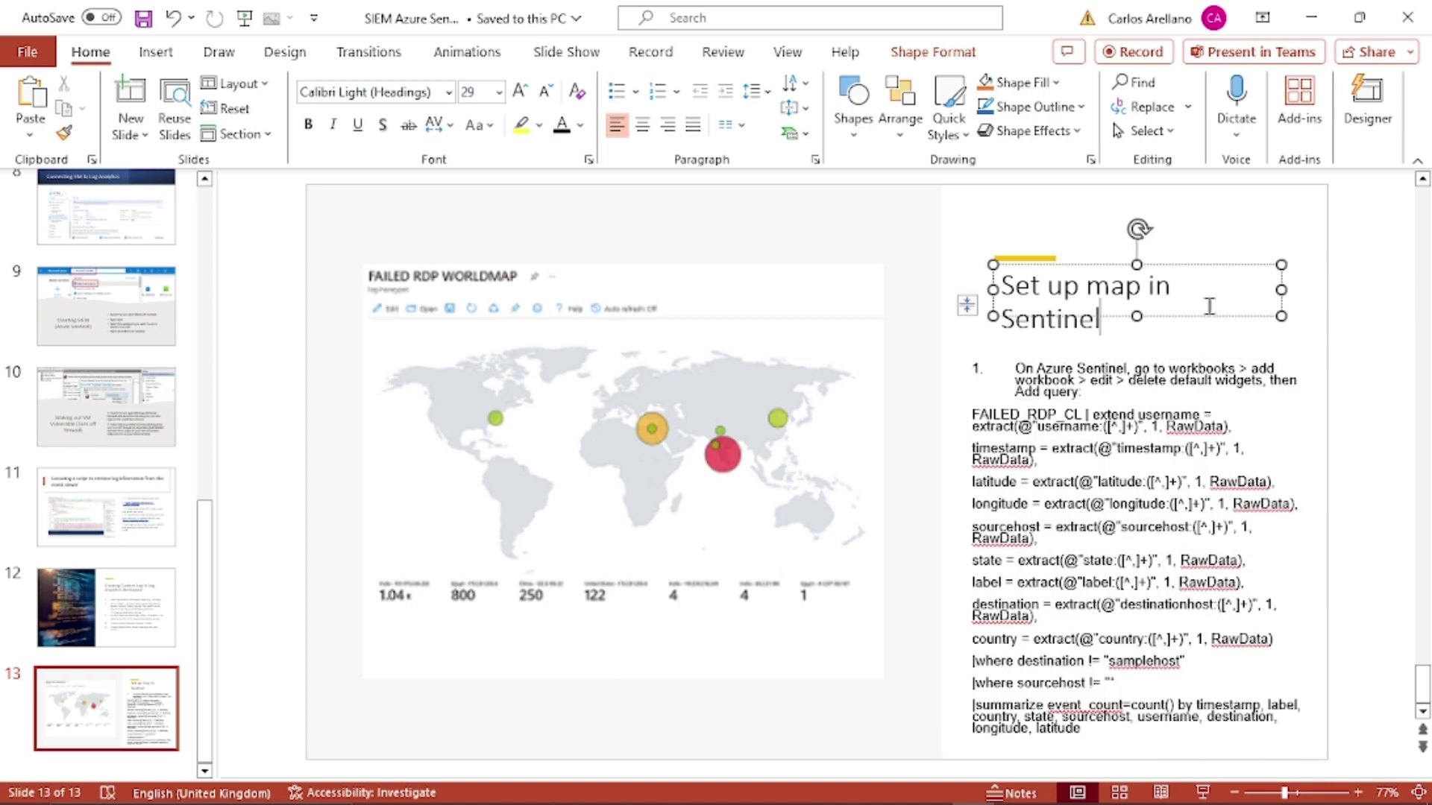
left_click(1020, 361)
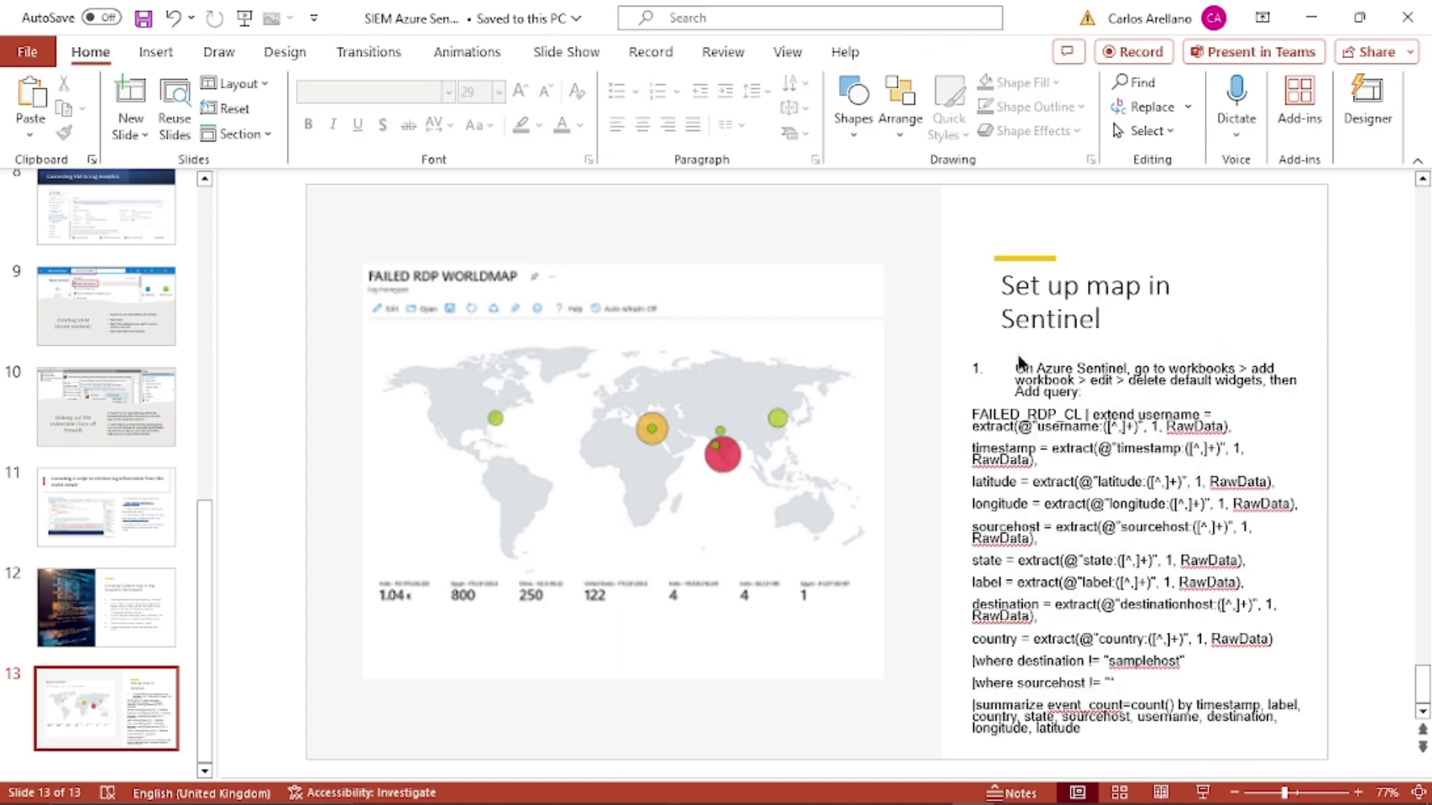
left_click(1202, 792)
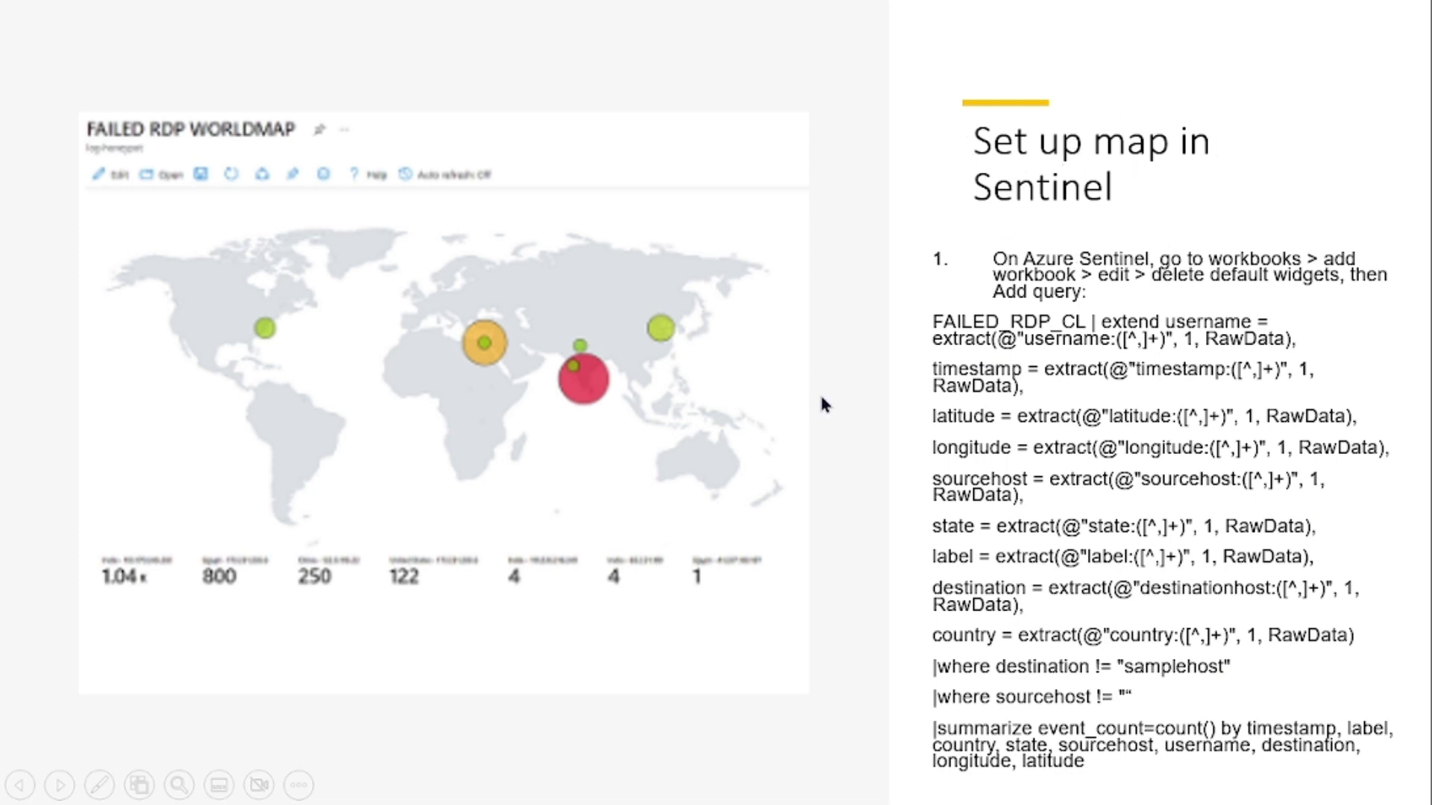
key("alt+Tab")
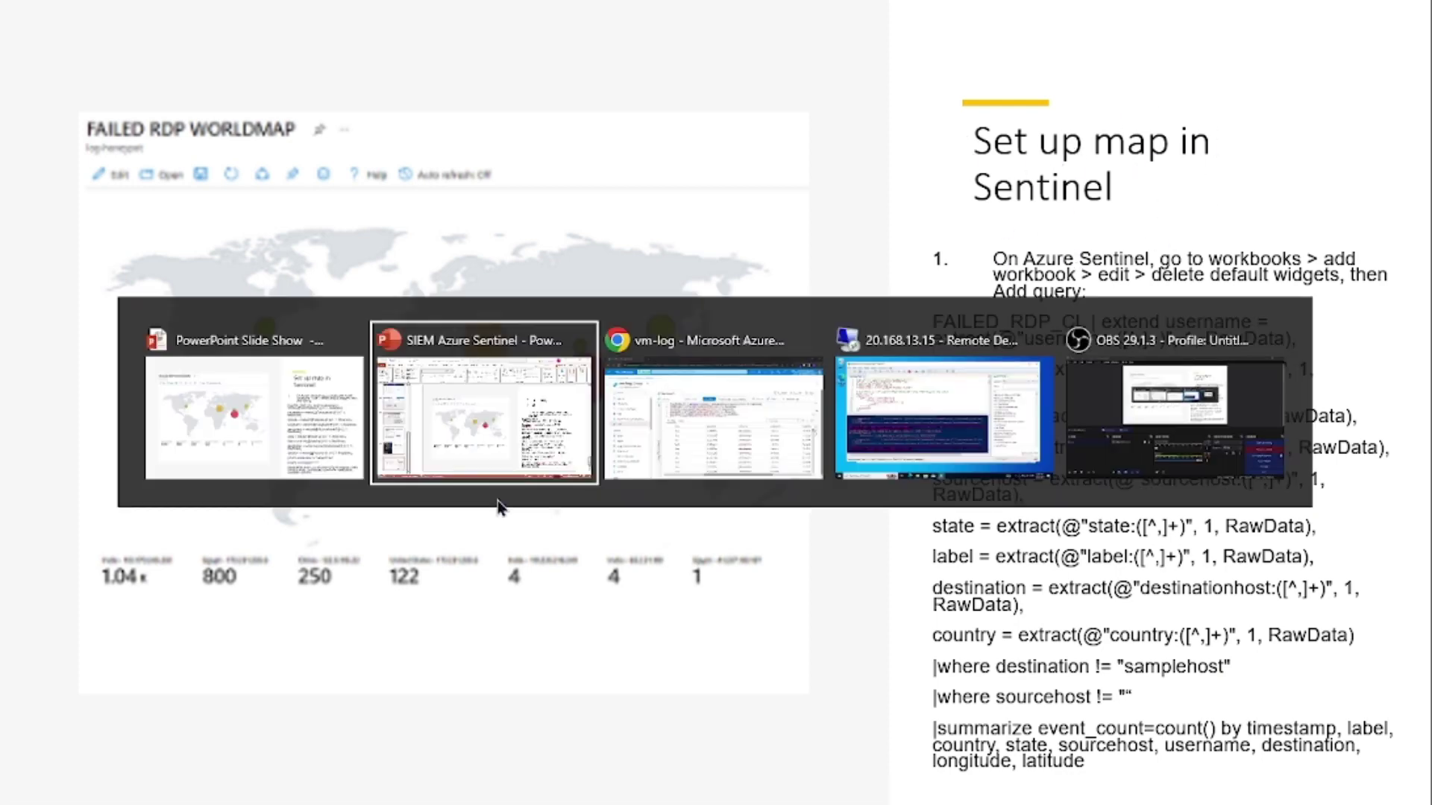
key("alt+Tab")
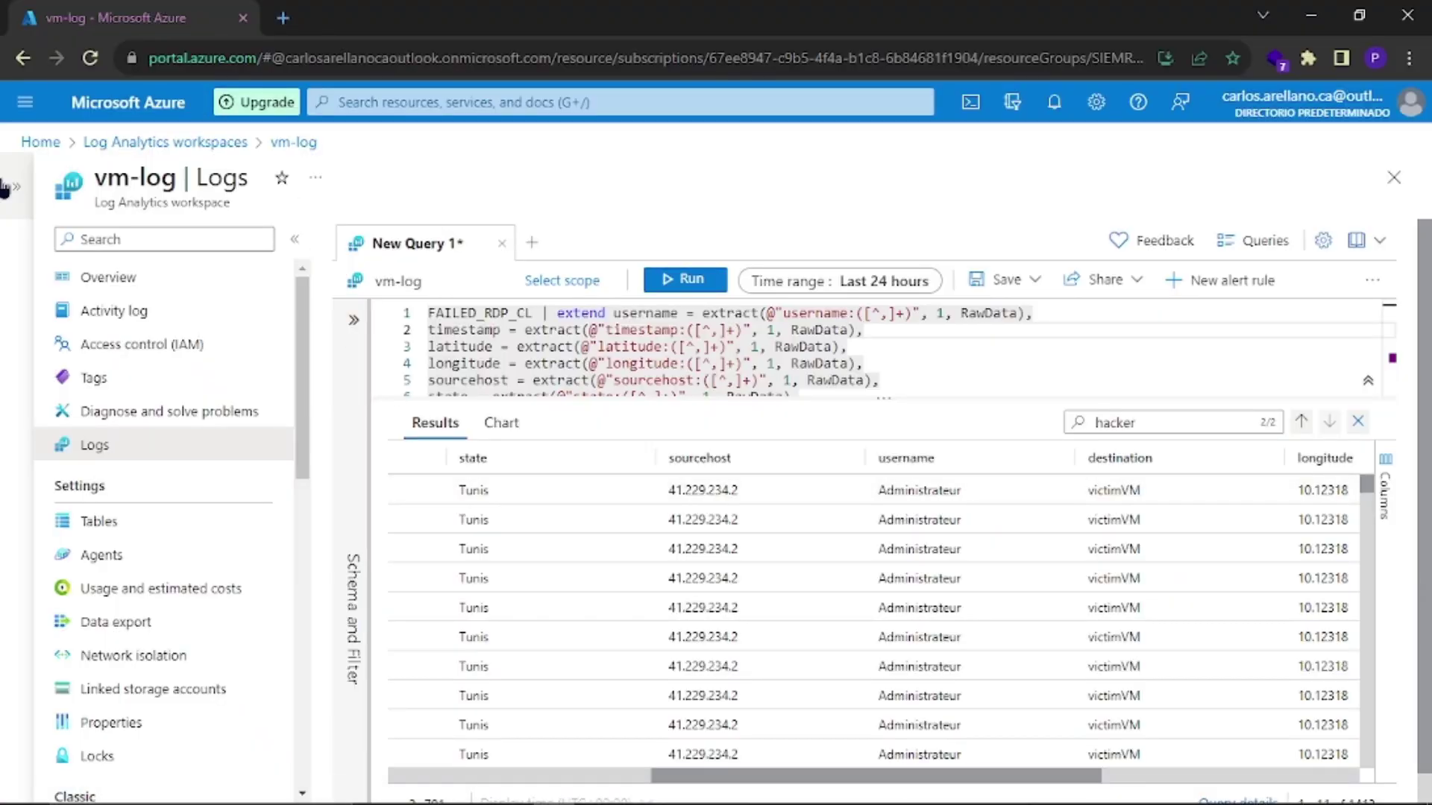
Step: Open Microsoft Sentinel from the Azure search, discarding the unsaved query edits
left_click(358, 101)
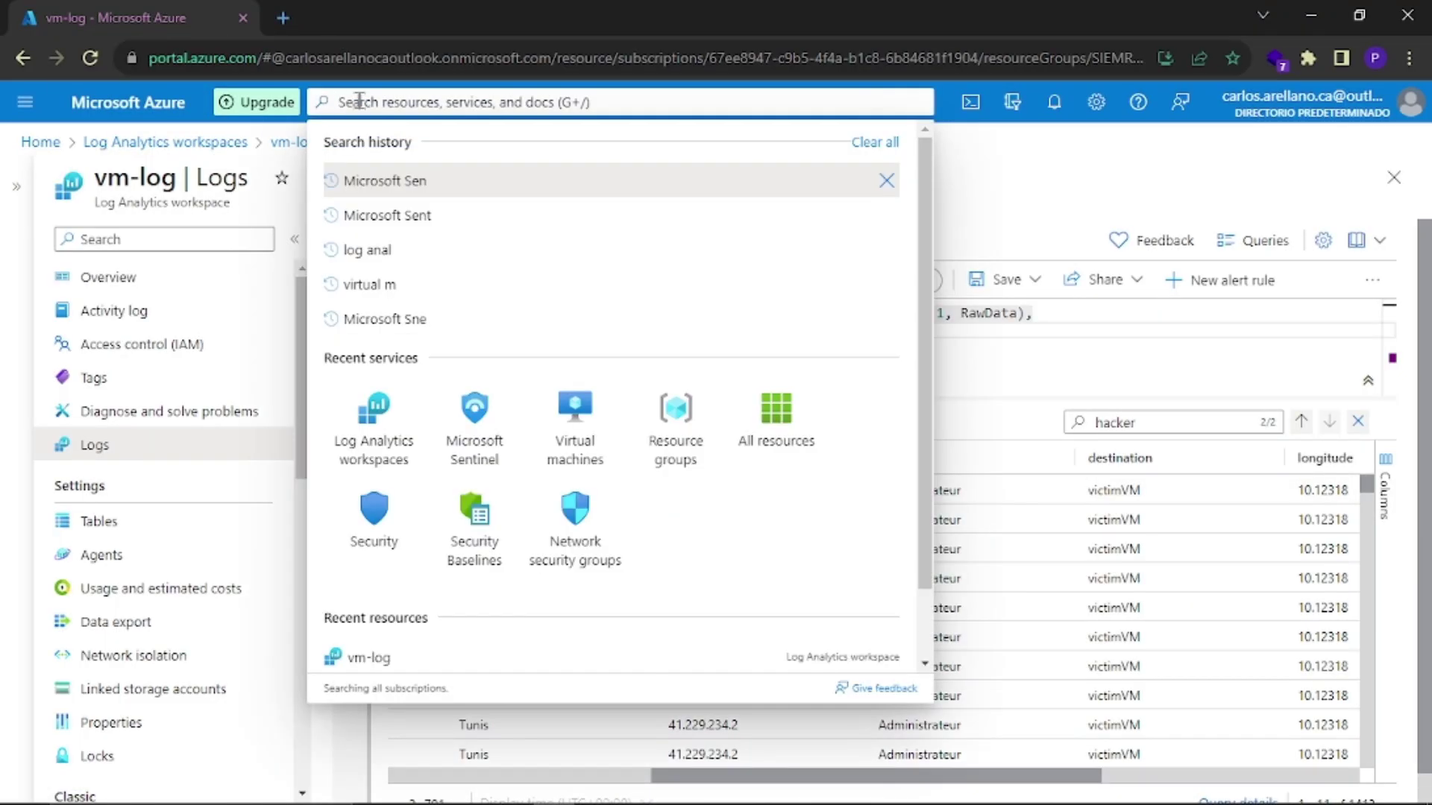
type("Mic")
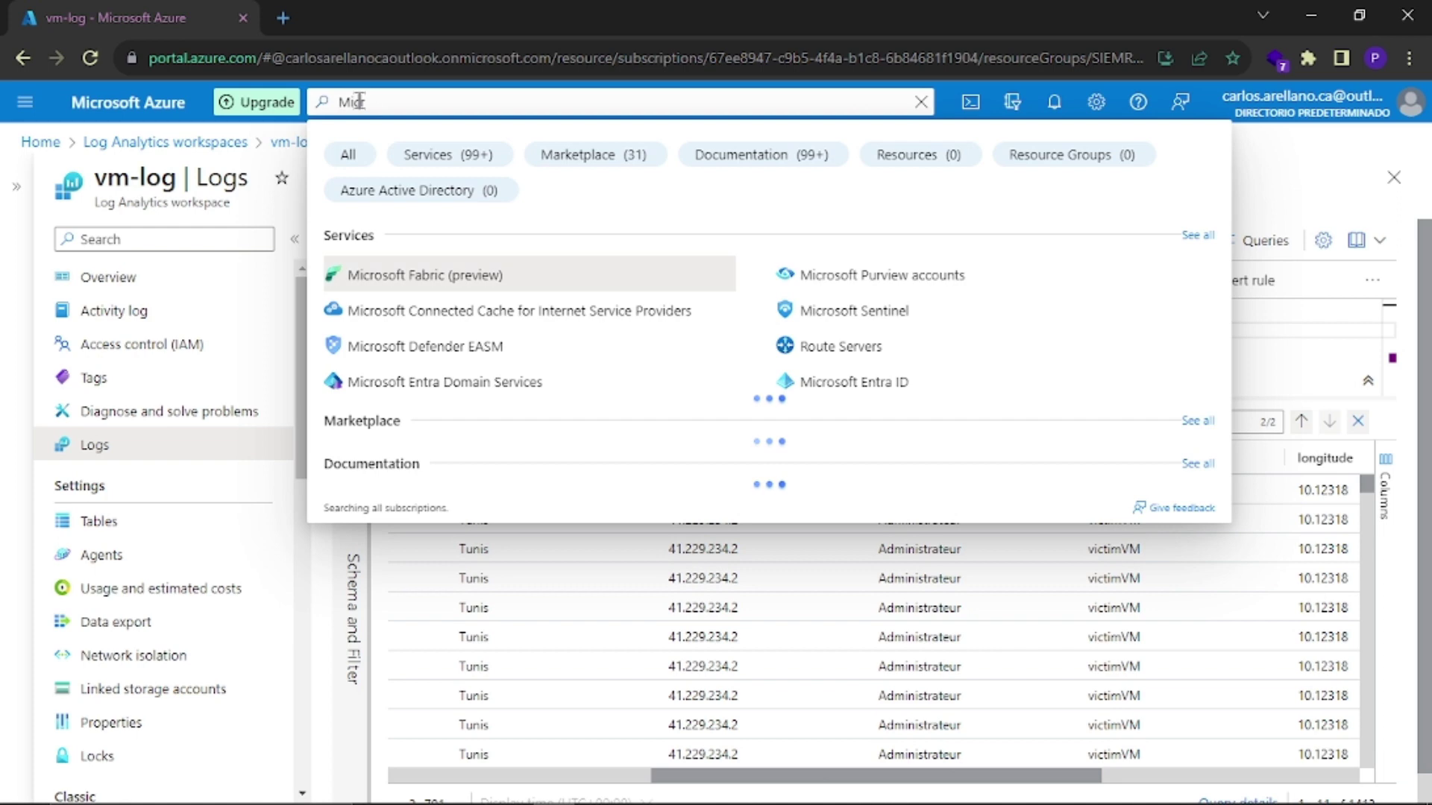
type("rosoft Sen")
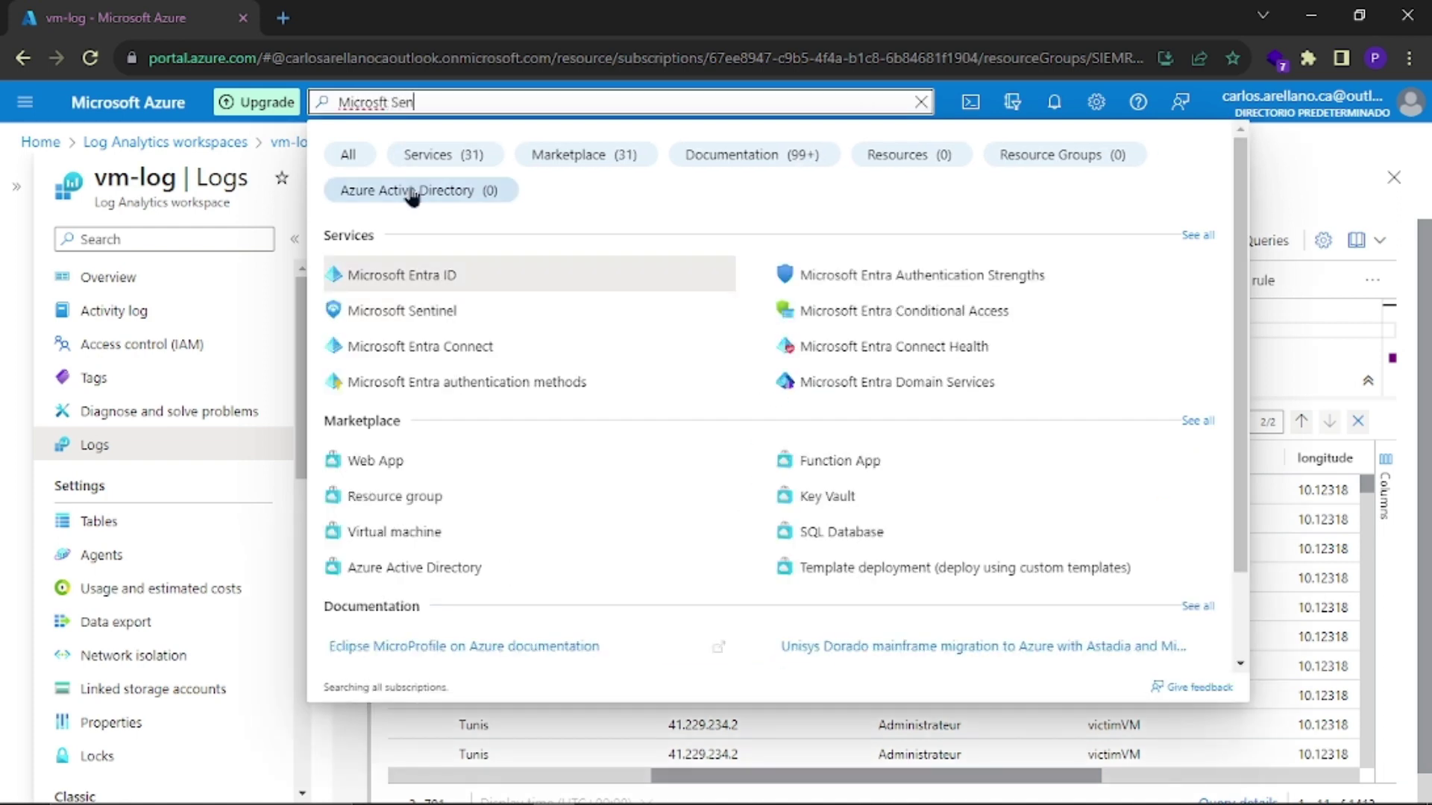
left_click(438, 313)
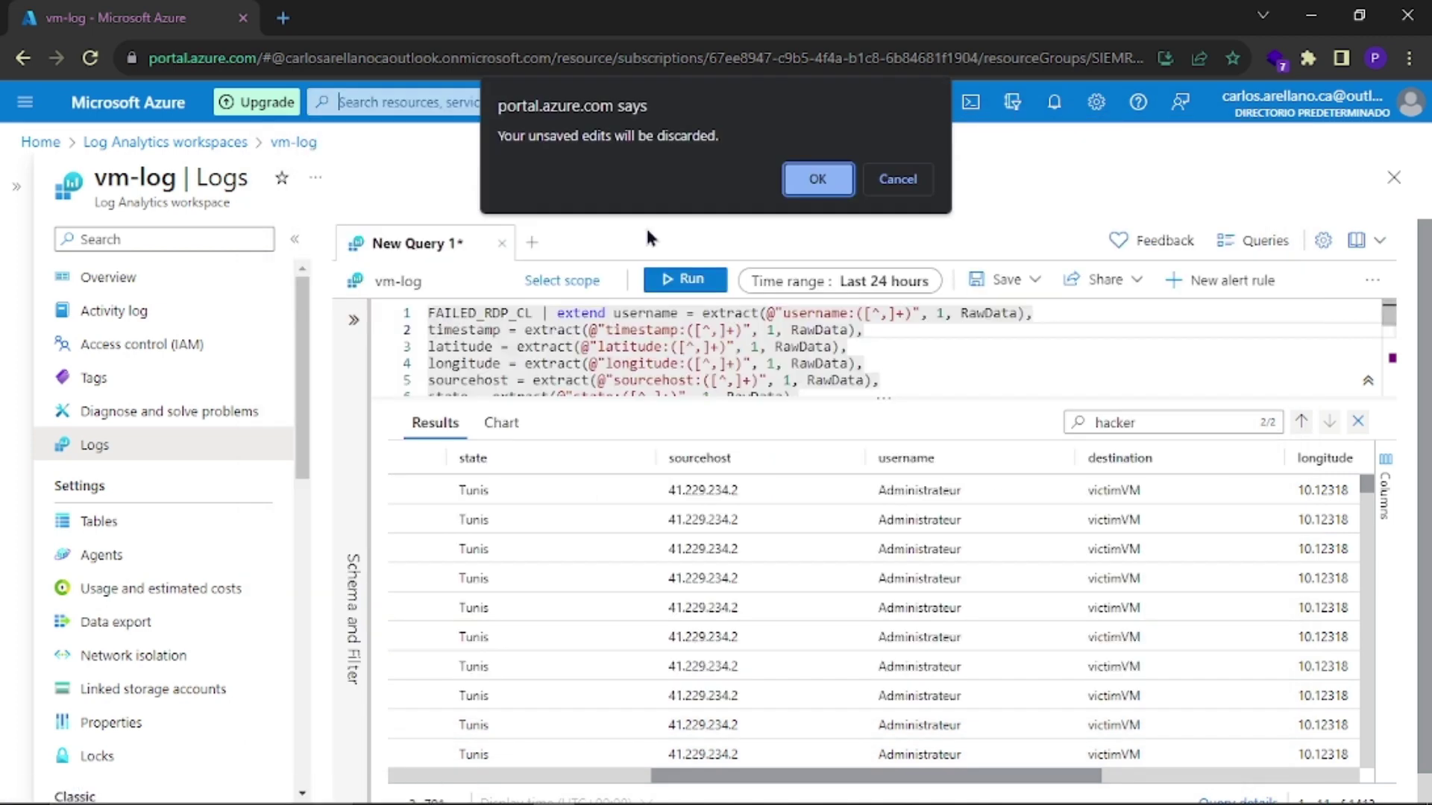
left_click(818, 179)
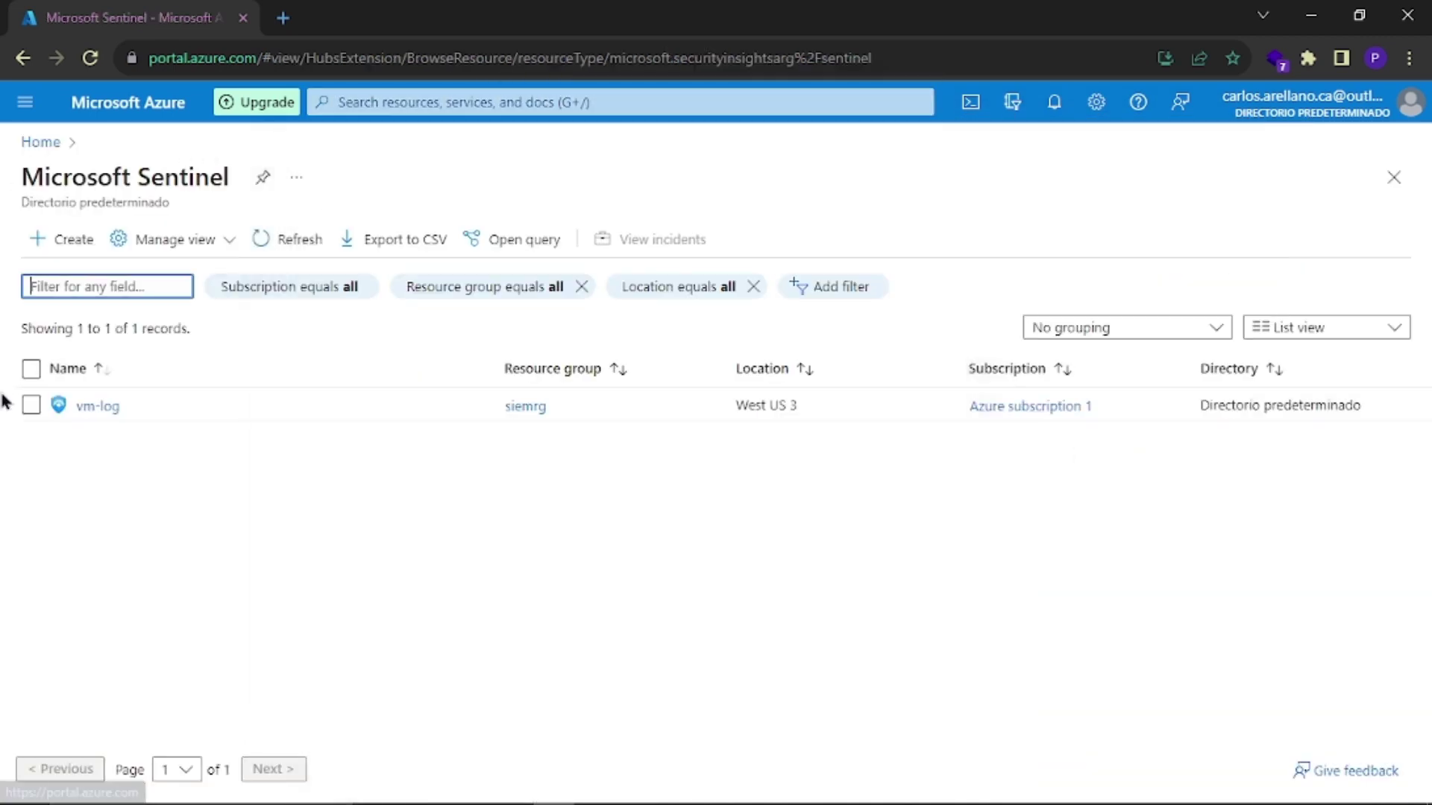
Step: Open the vm-log workspace's Workbooks page and add a new workbook
left_click(98, 407)
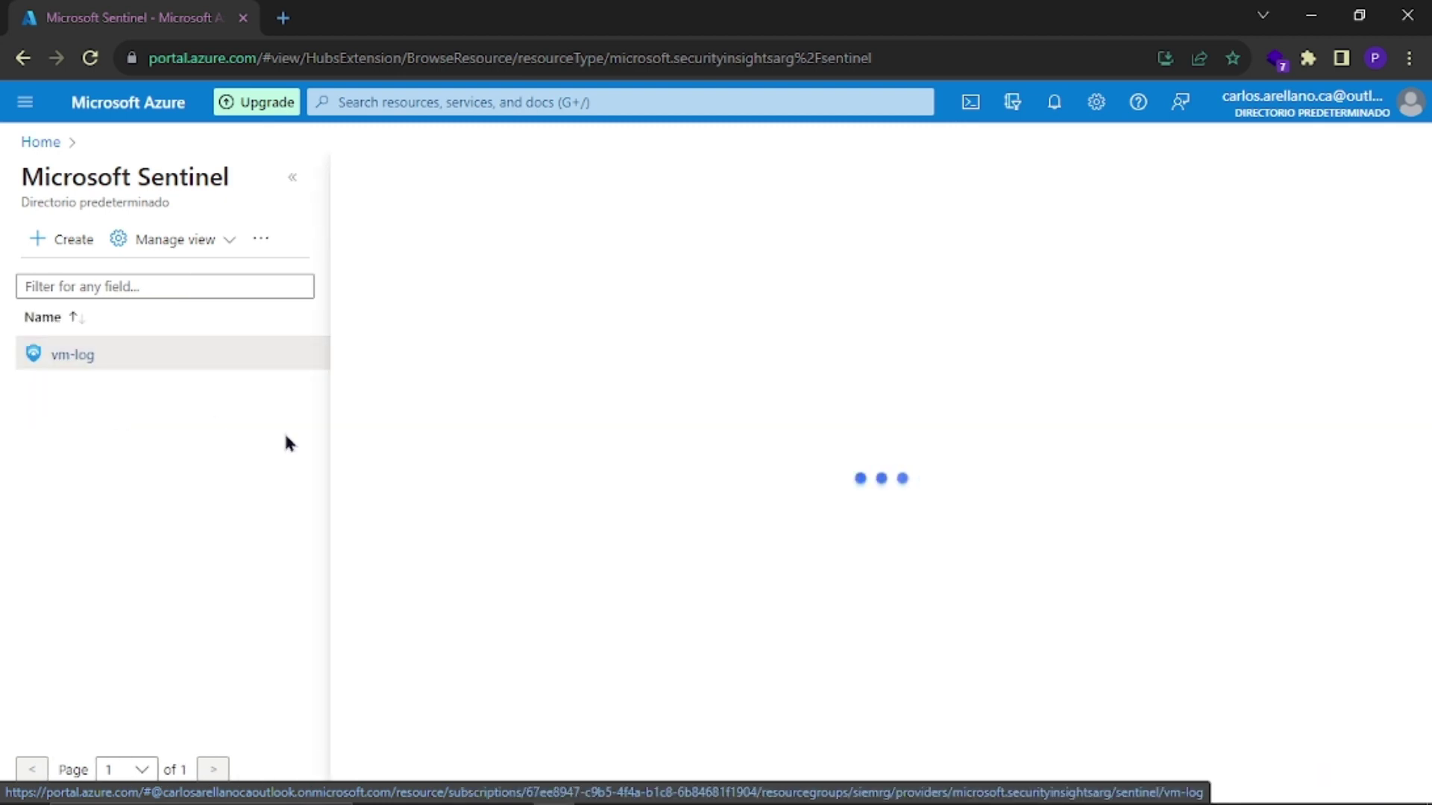
left_click(293, 183)
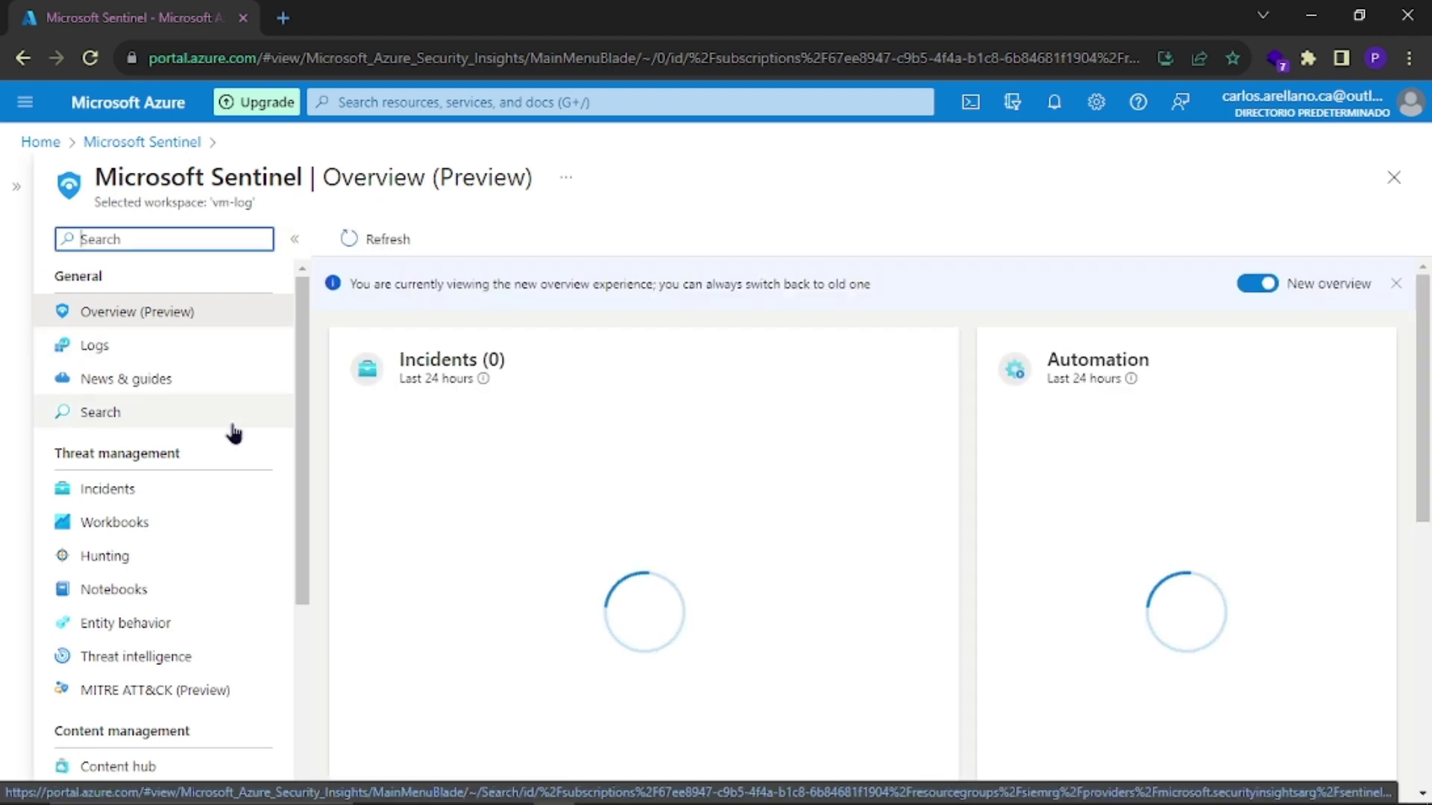
scroll(233, 433, "down", 1)
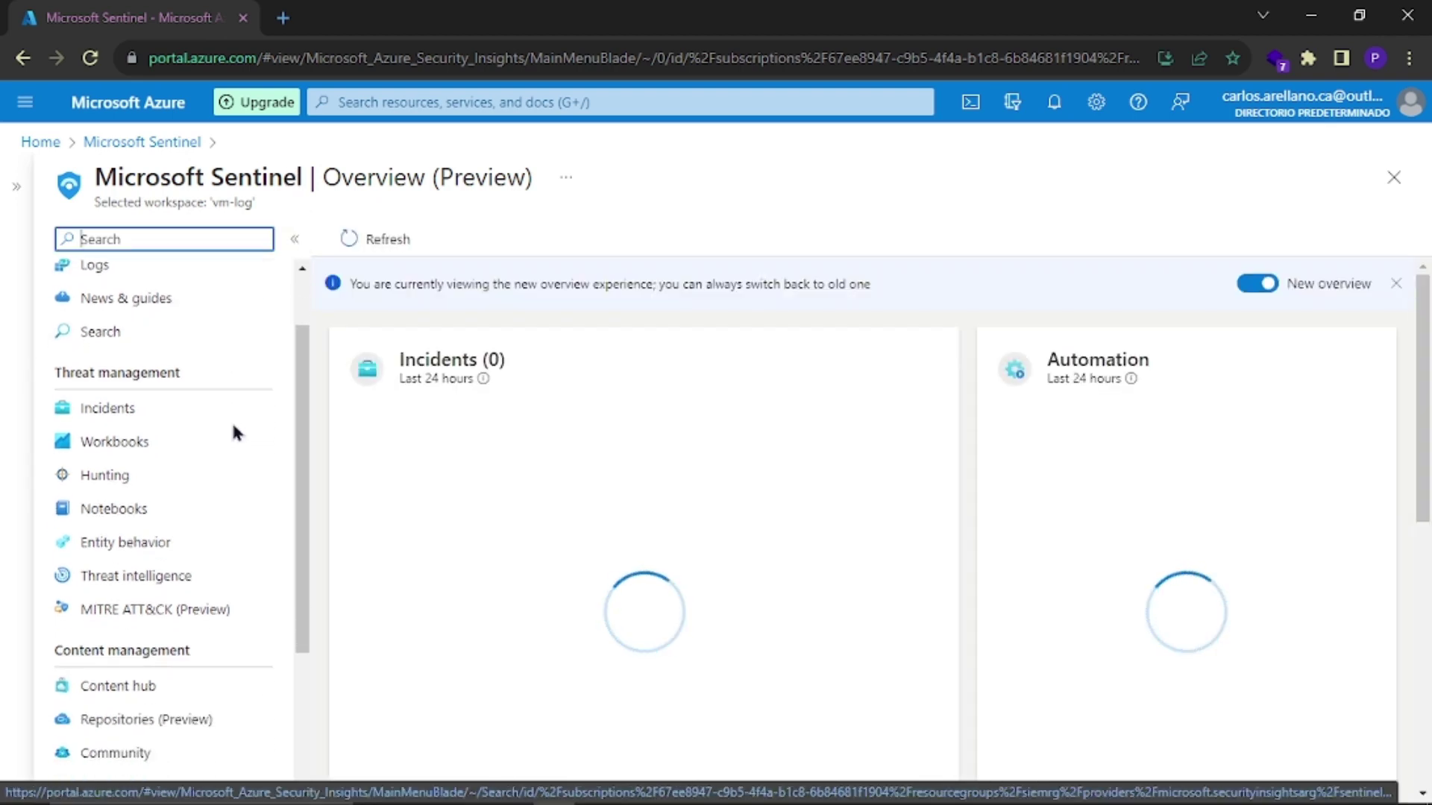
left_click(113, 444)
scroll(113, 441, "down", 3)
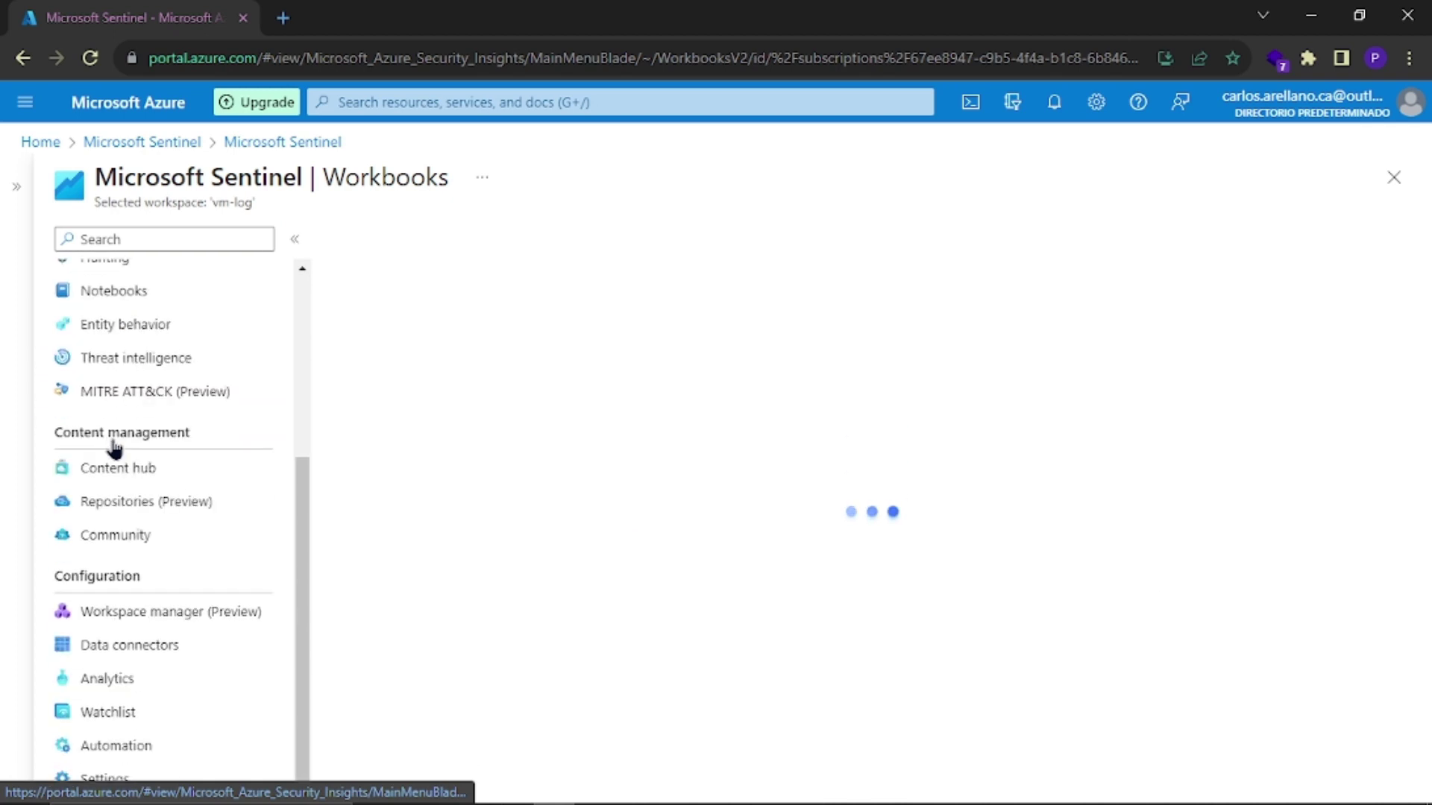
scroll(113, 440, "up", 4)
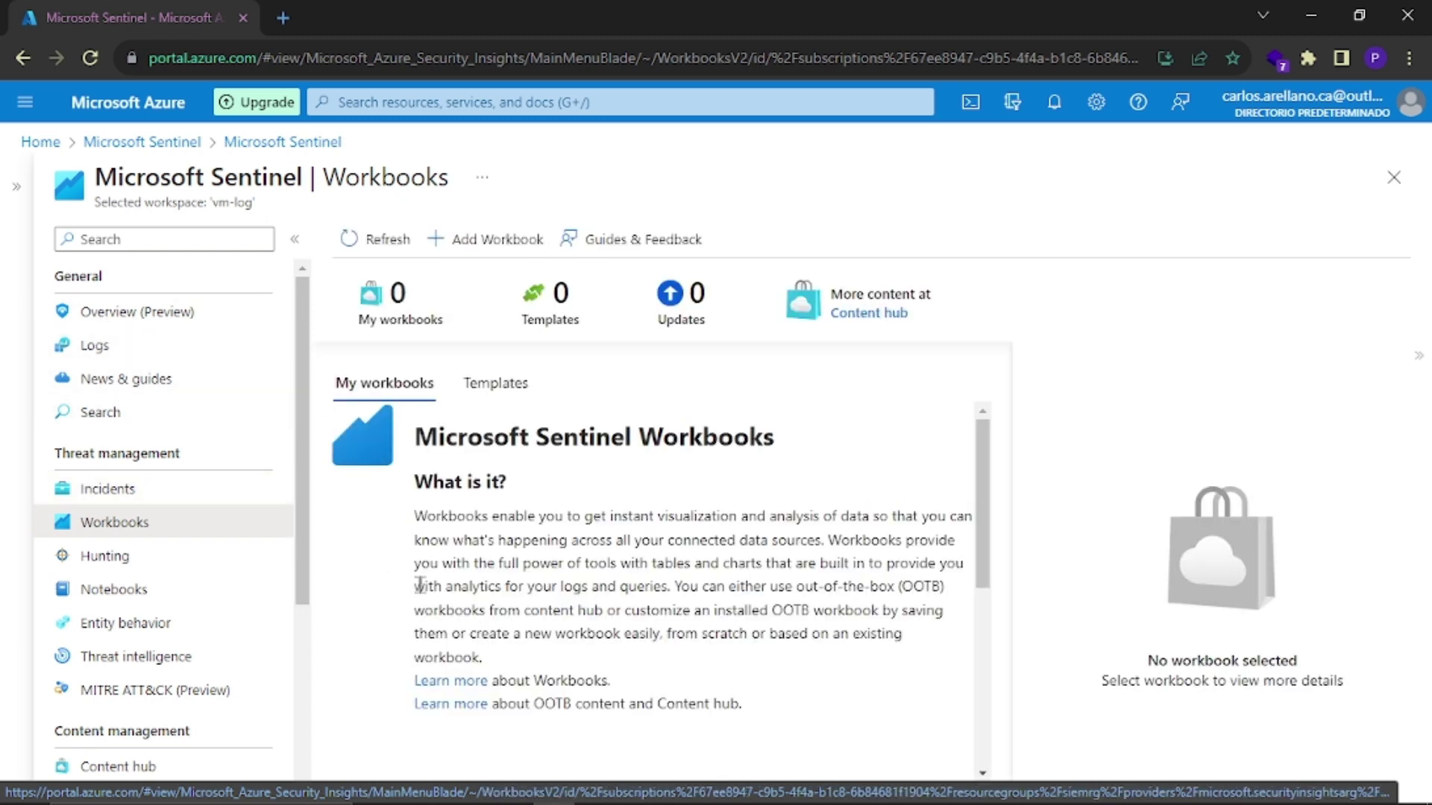
scroll(547, 572, "down", 5)
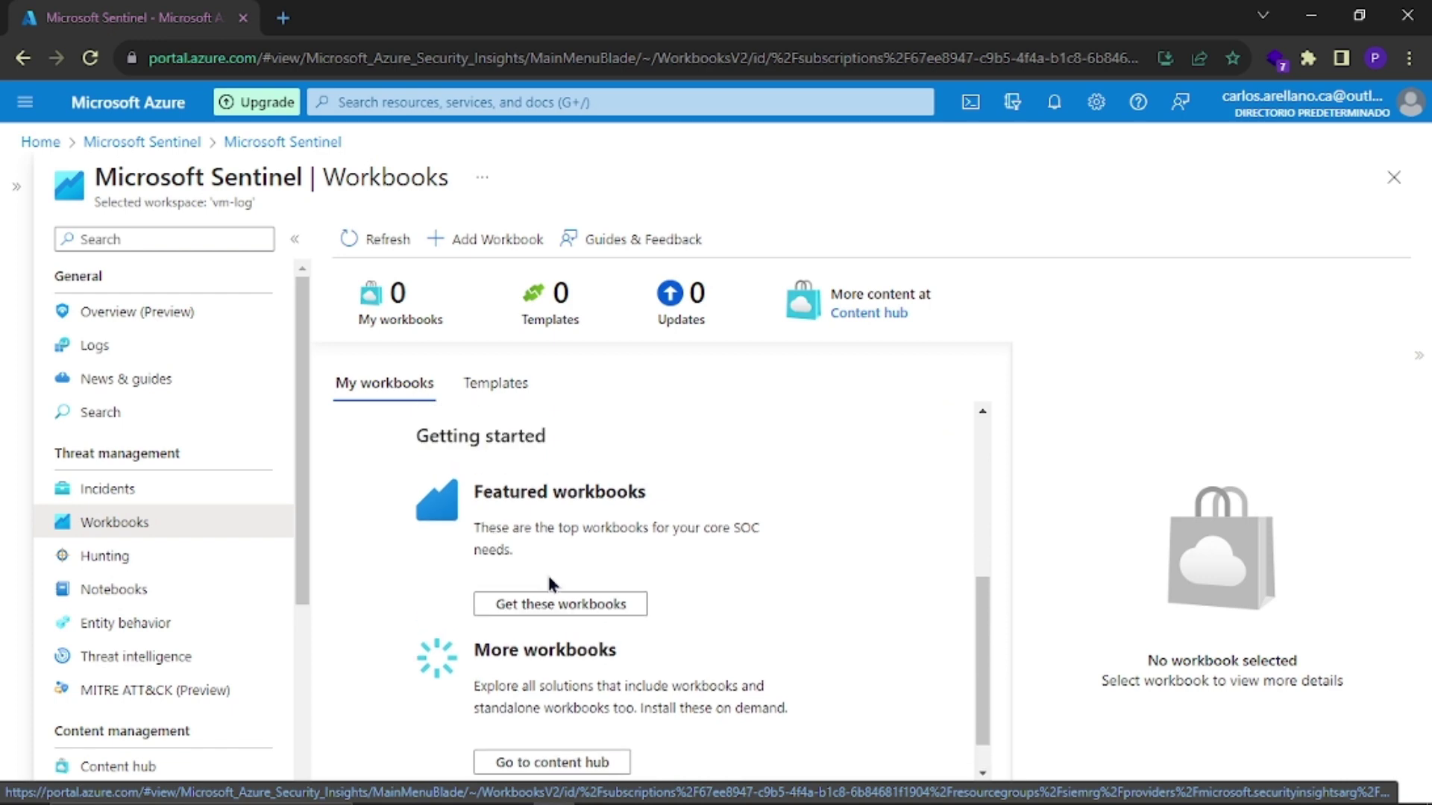
scroll(541, 537, "up", 5)
left_click(482, 240)
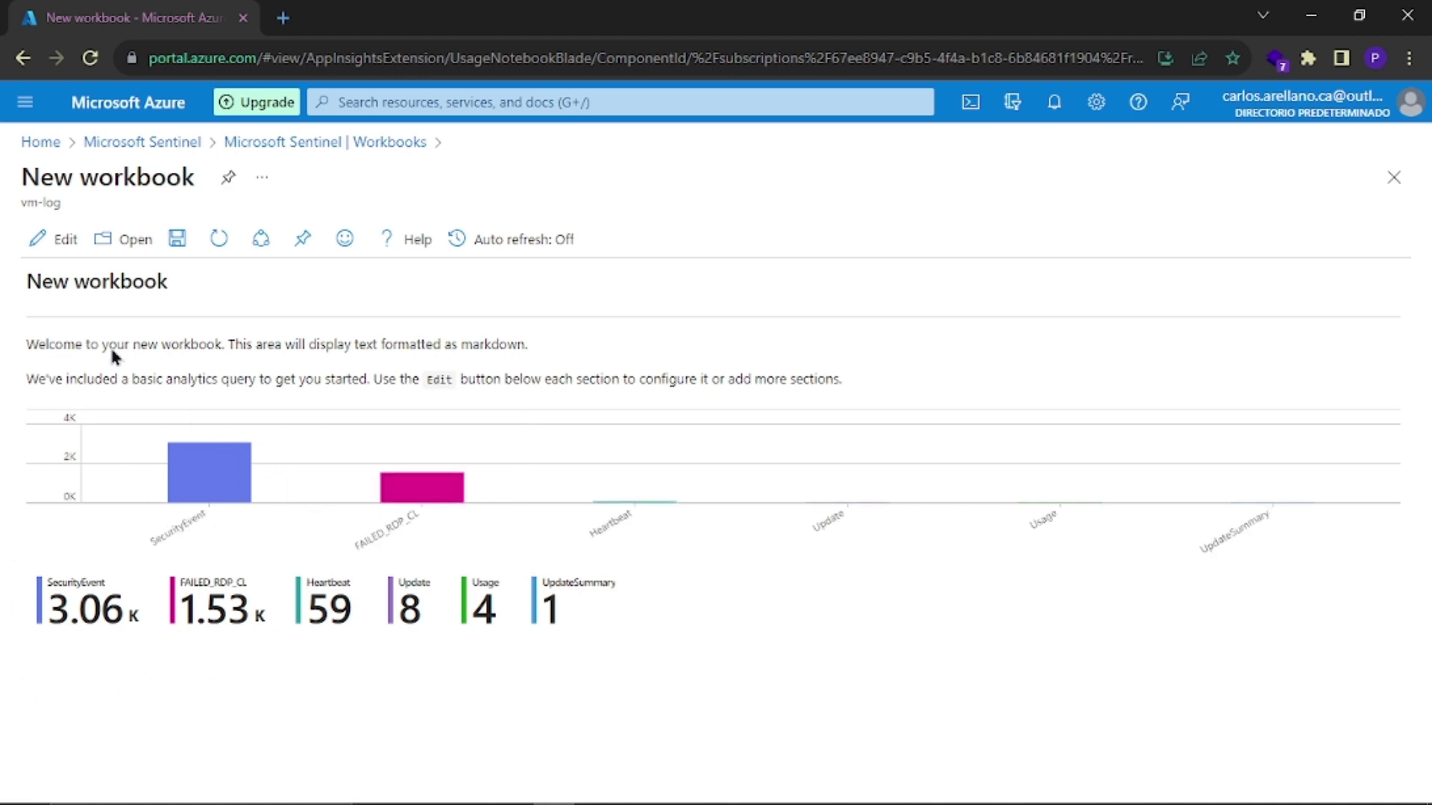
Step: Put the new workbook into edit mode and remove its welcome text section
left_click(64, 238)
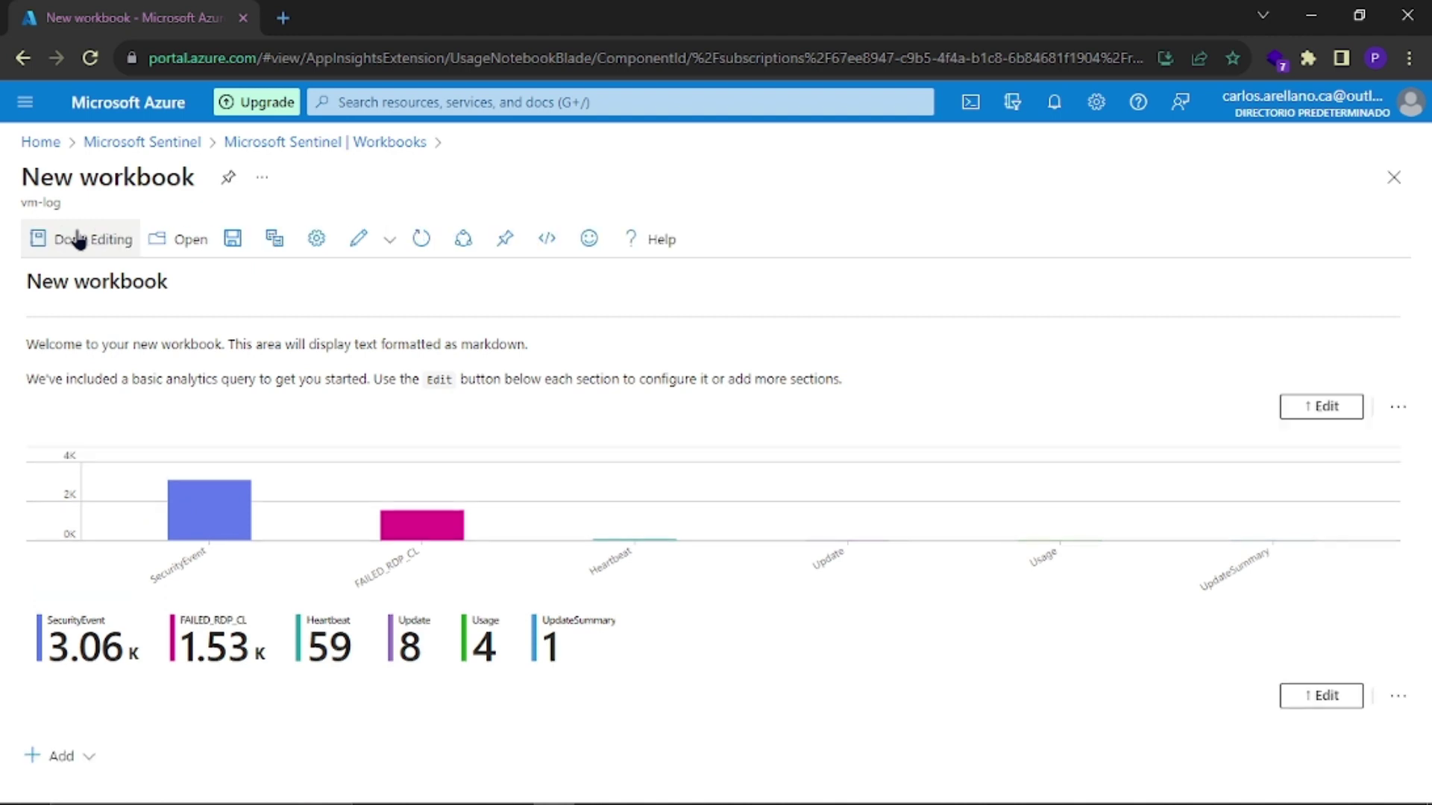
left_click(1328, 407)
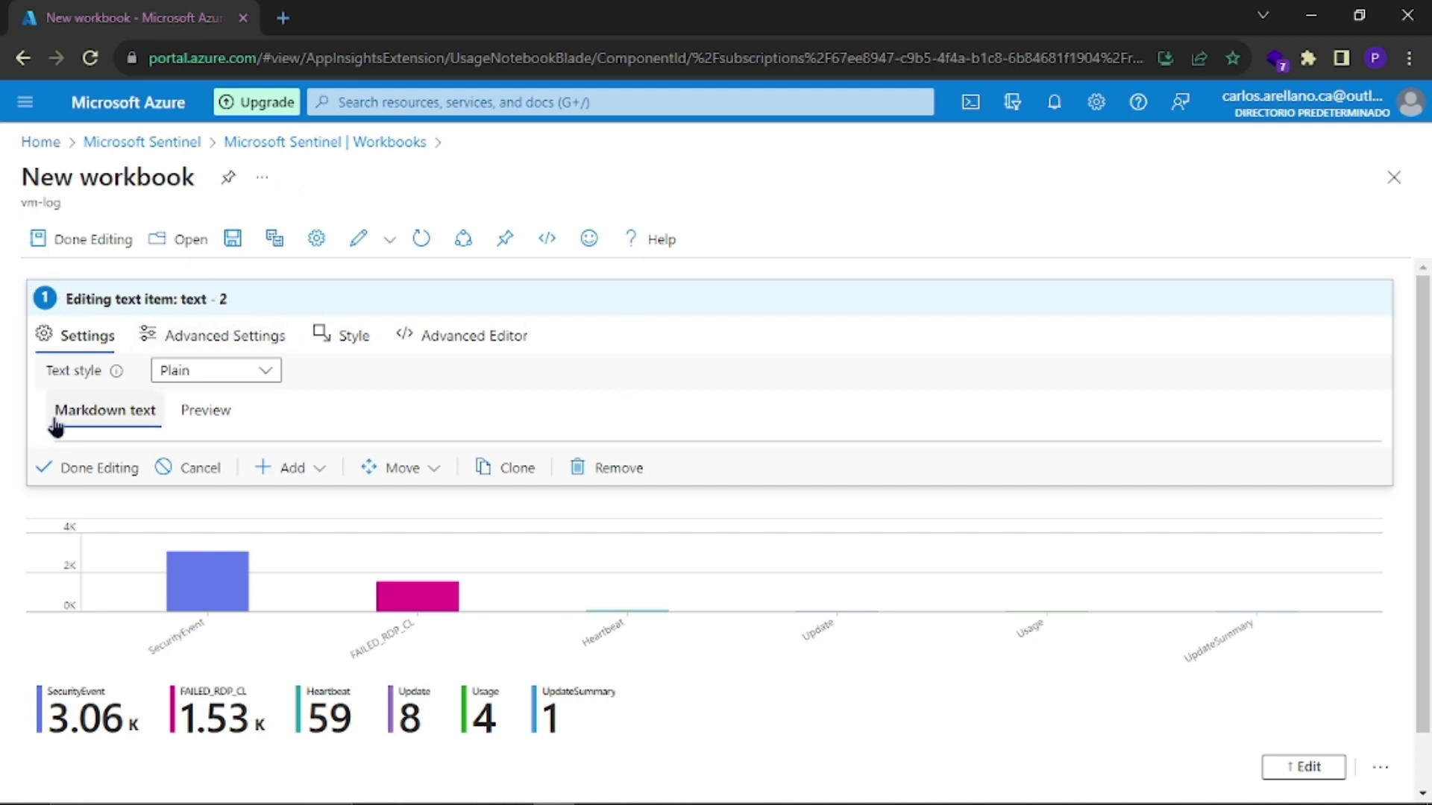
left_click(608, 477)
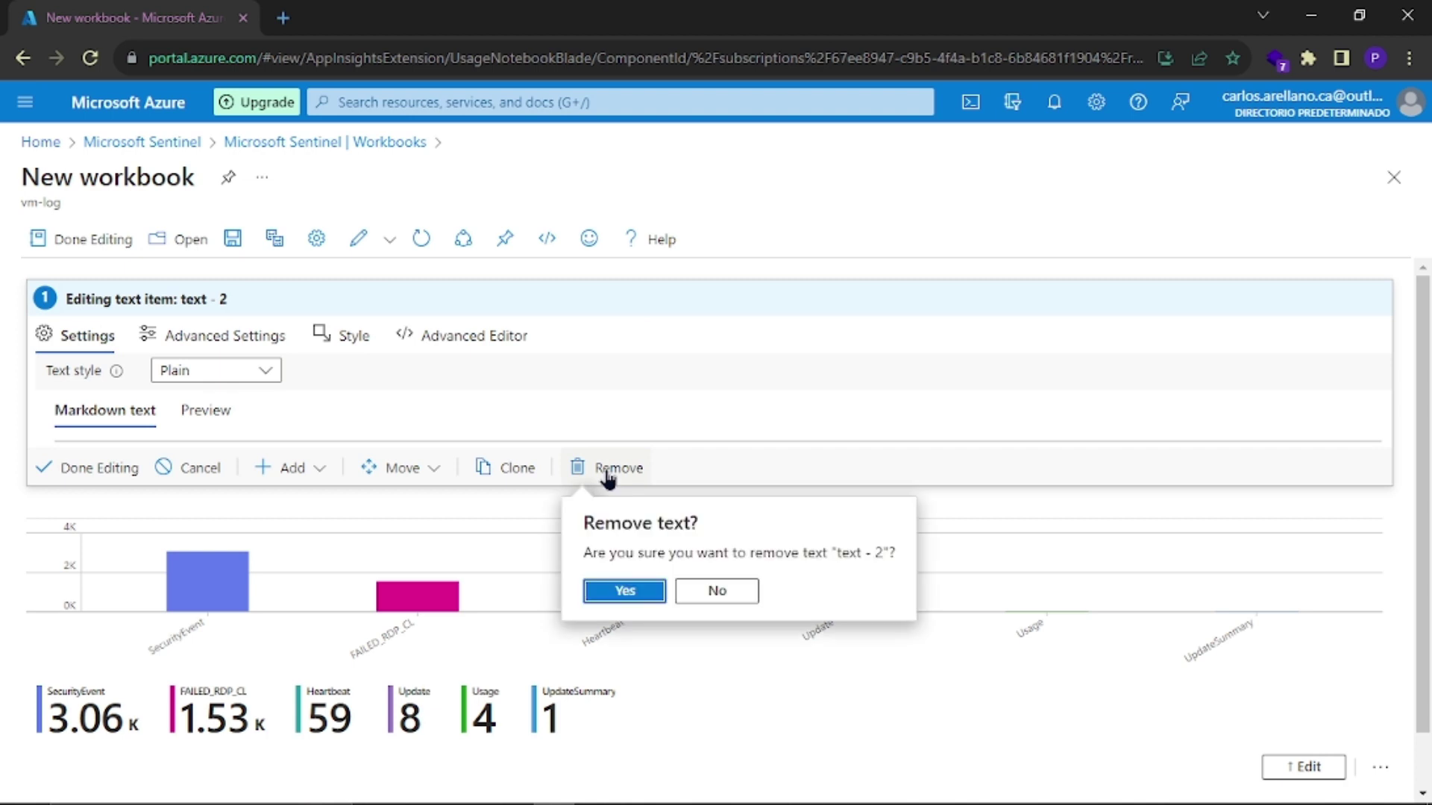
left_click(616, 593)
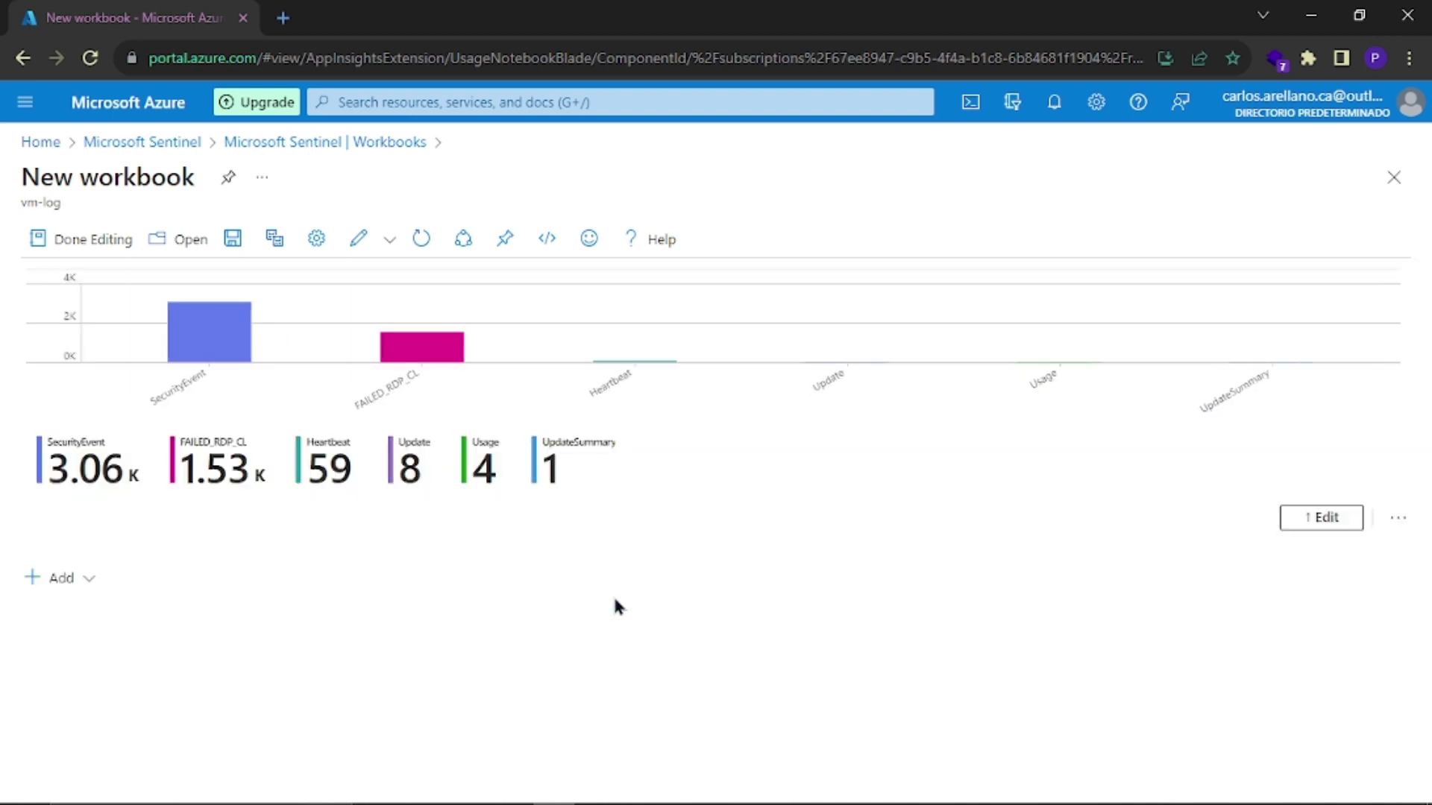
Step: Remove the default chart query section and show the item types available to add
left_click(1399, 517)
left_click(1365, 661)
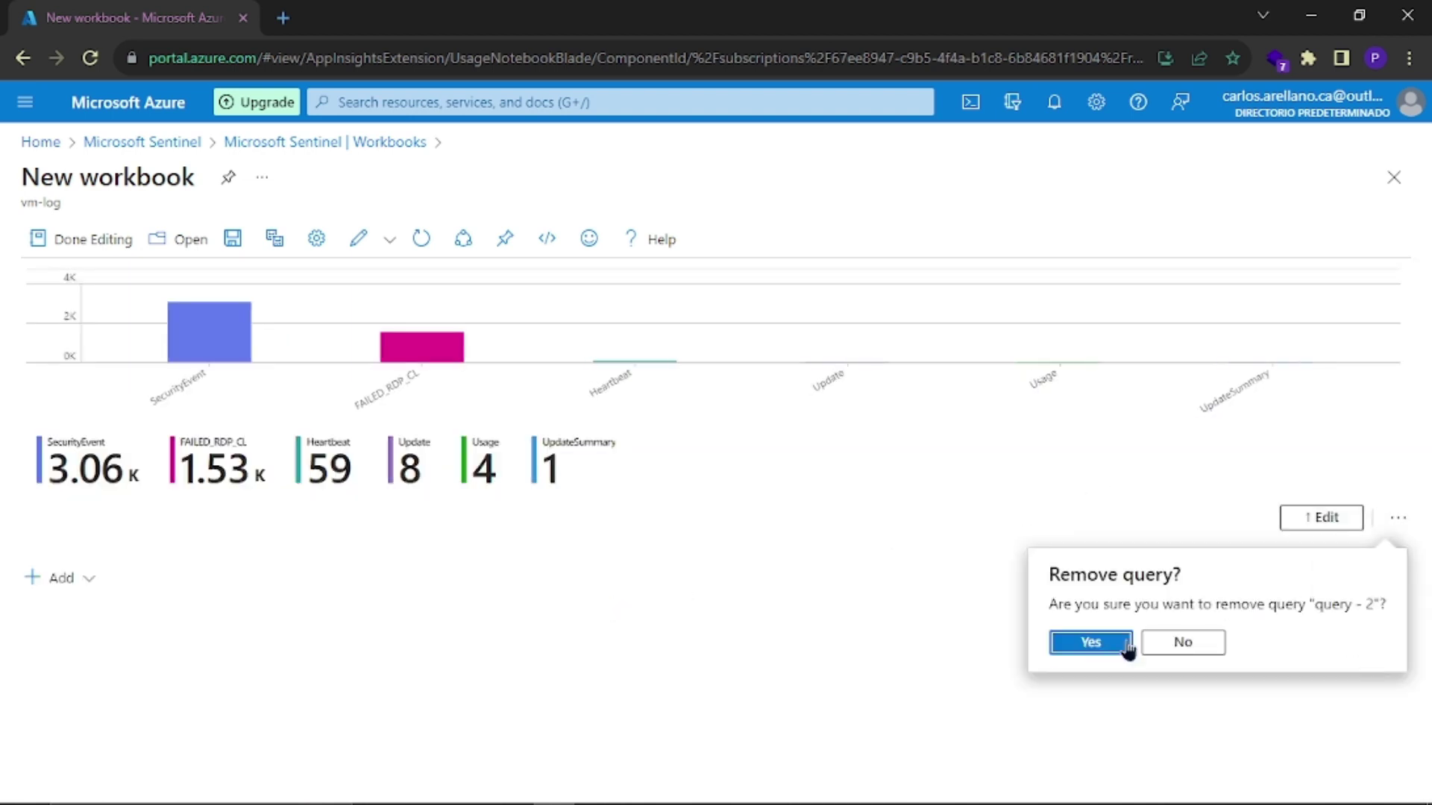
left_click(1077, 642)
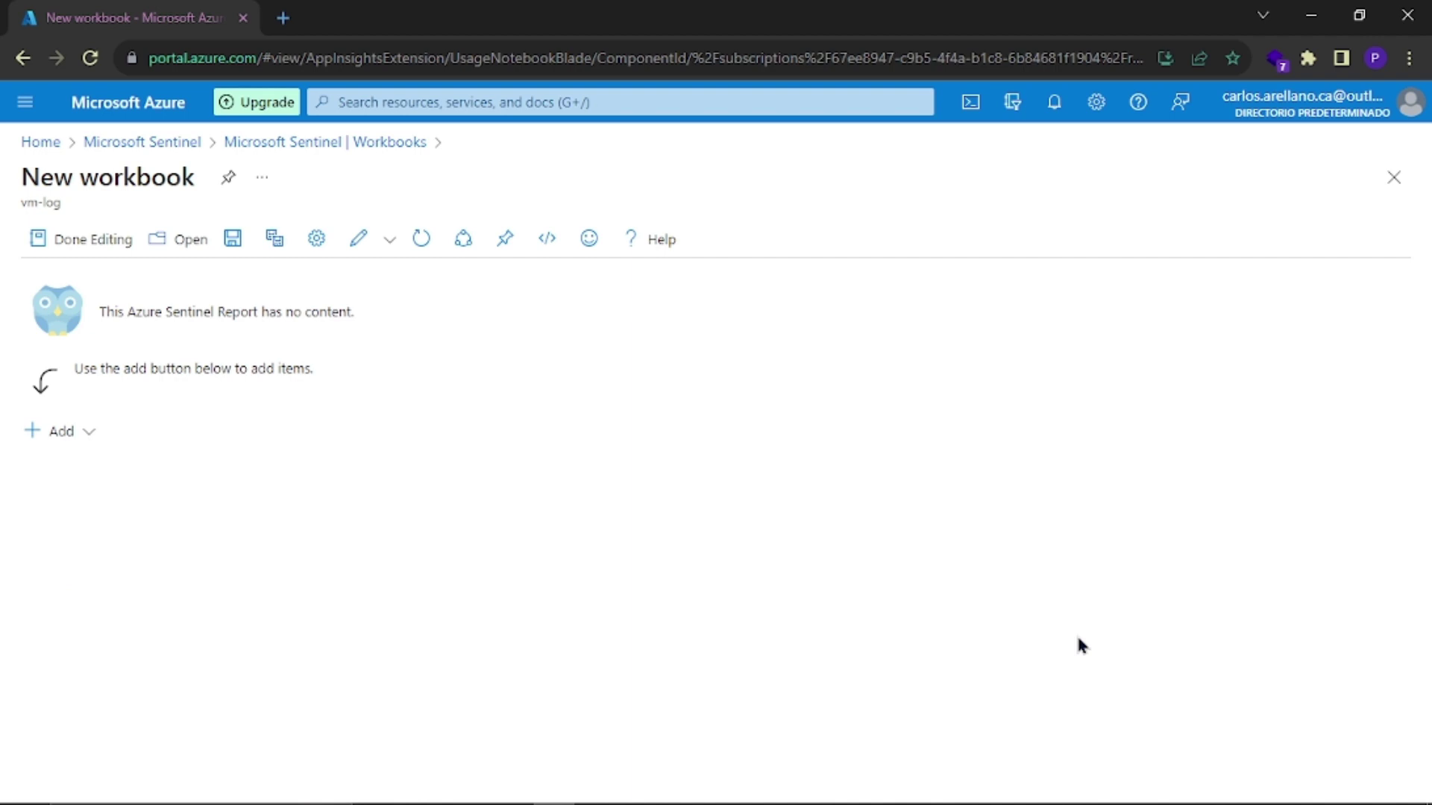
left_click(35, 436)
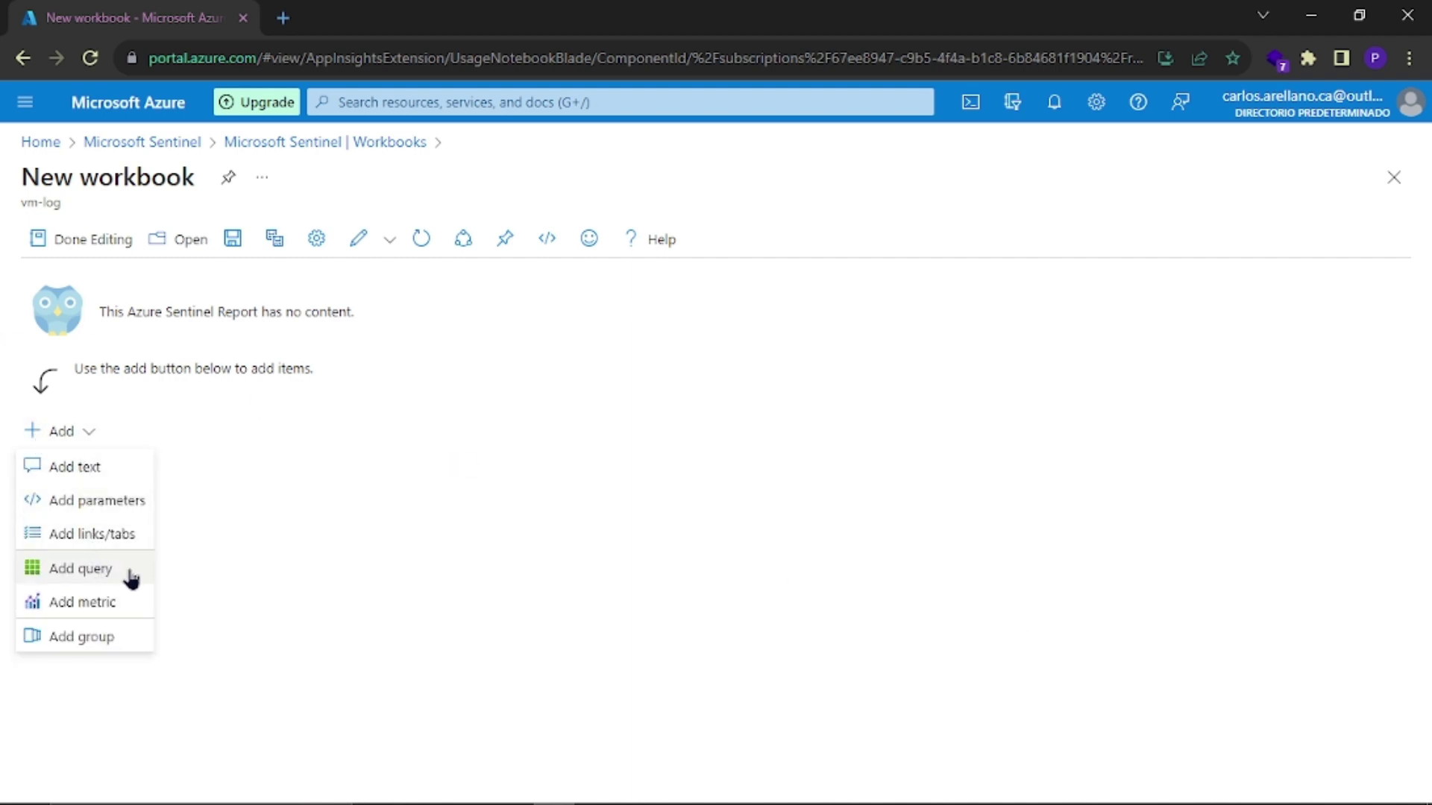
Step: Add a query item containing the pasted FAILED_RDP_CL extraction query
left_click(72, 574)
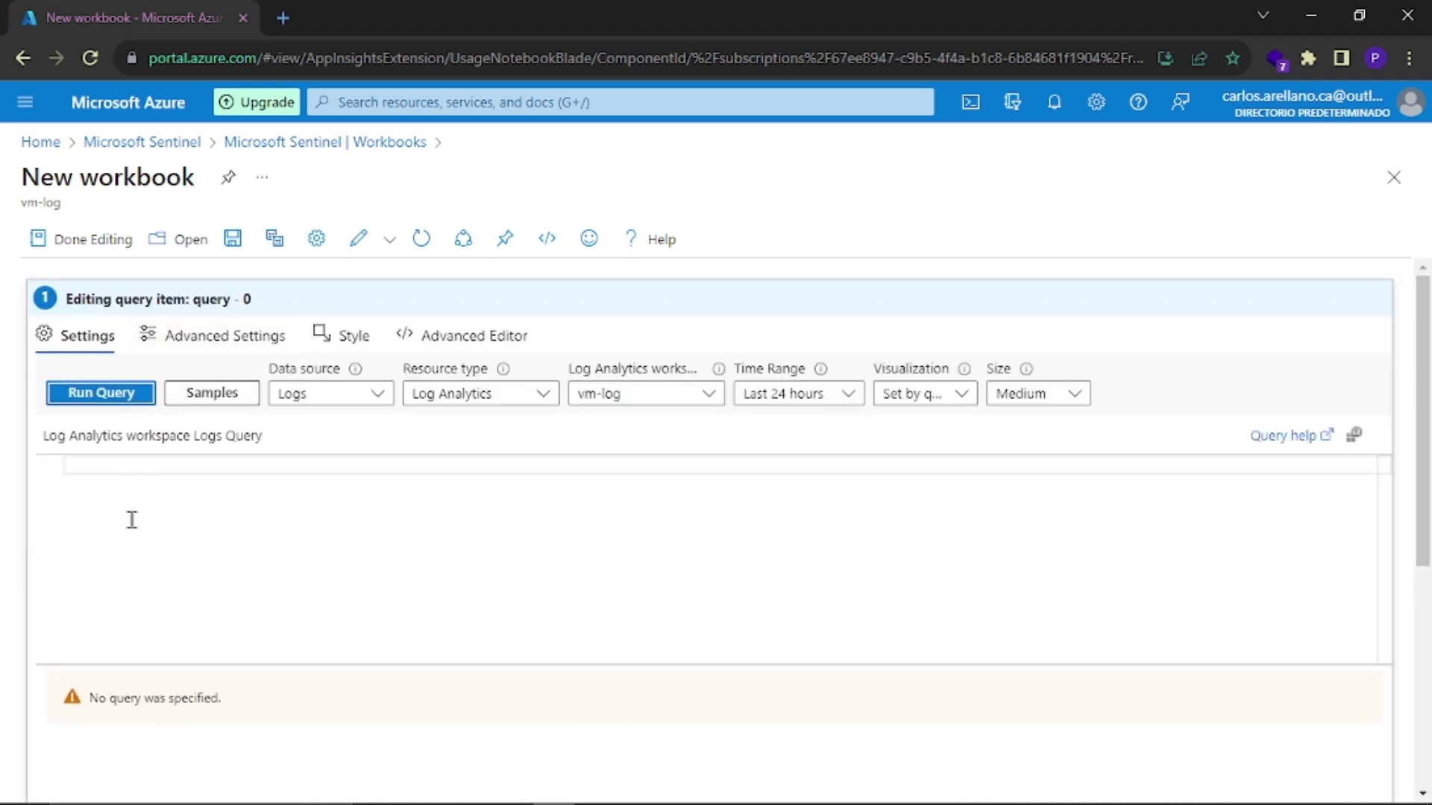
left_click(110, 476)
key("ctrl+v")
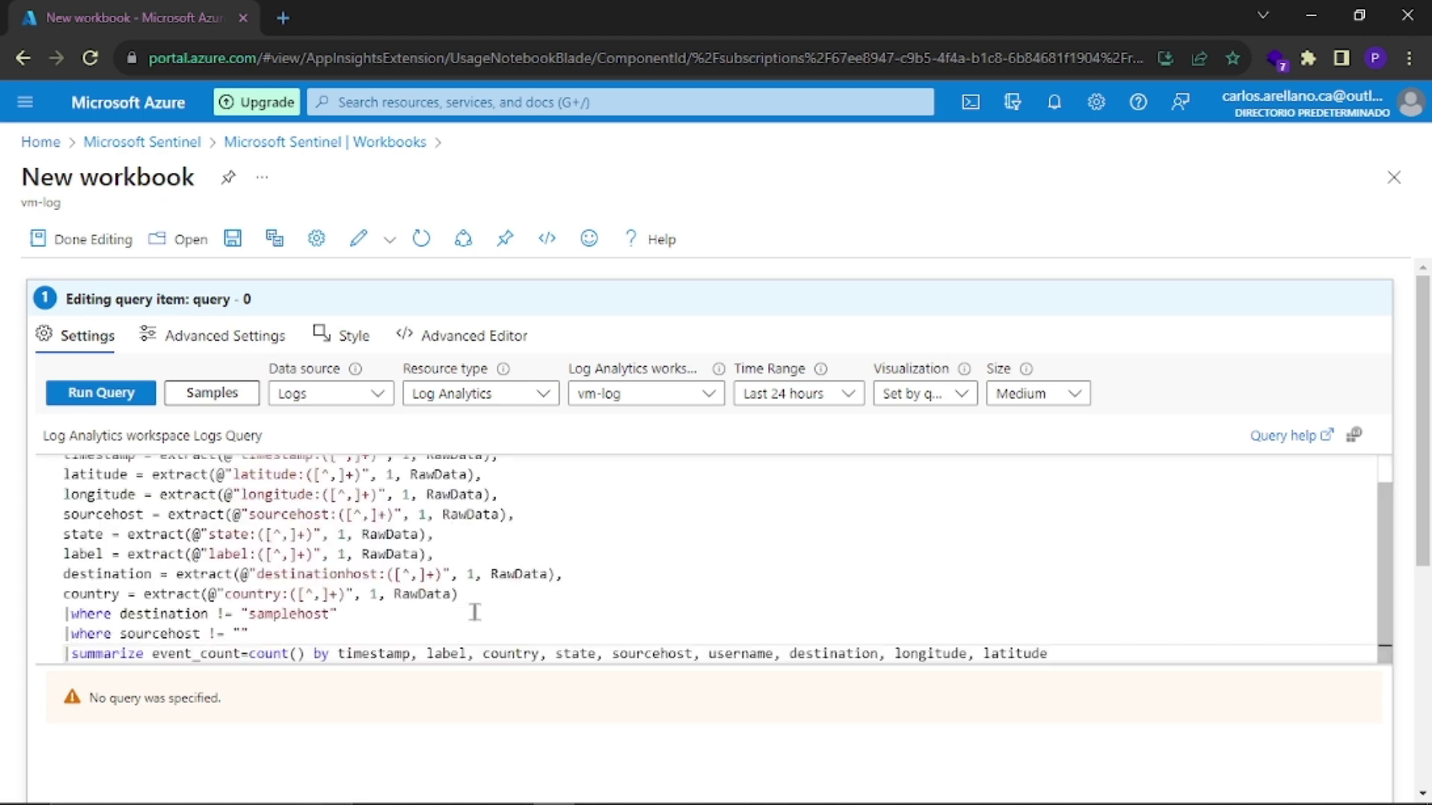
scroll(510, 600, "up", 2)
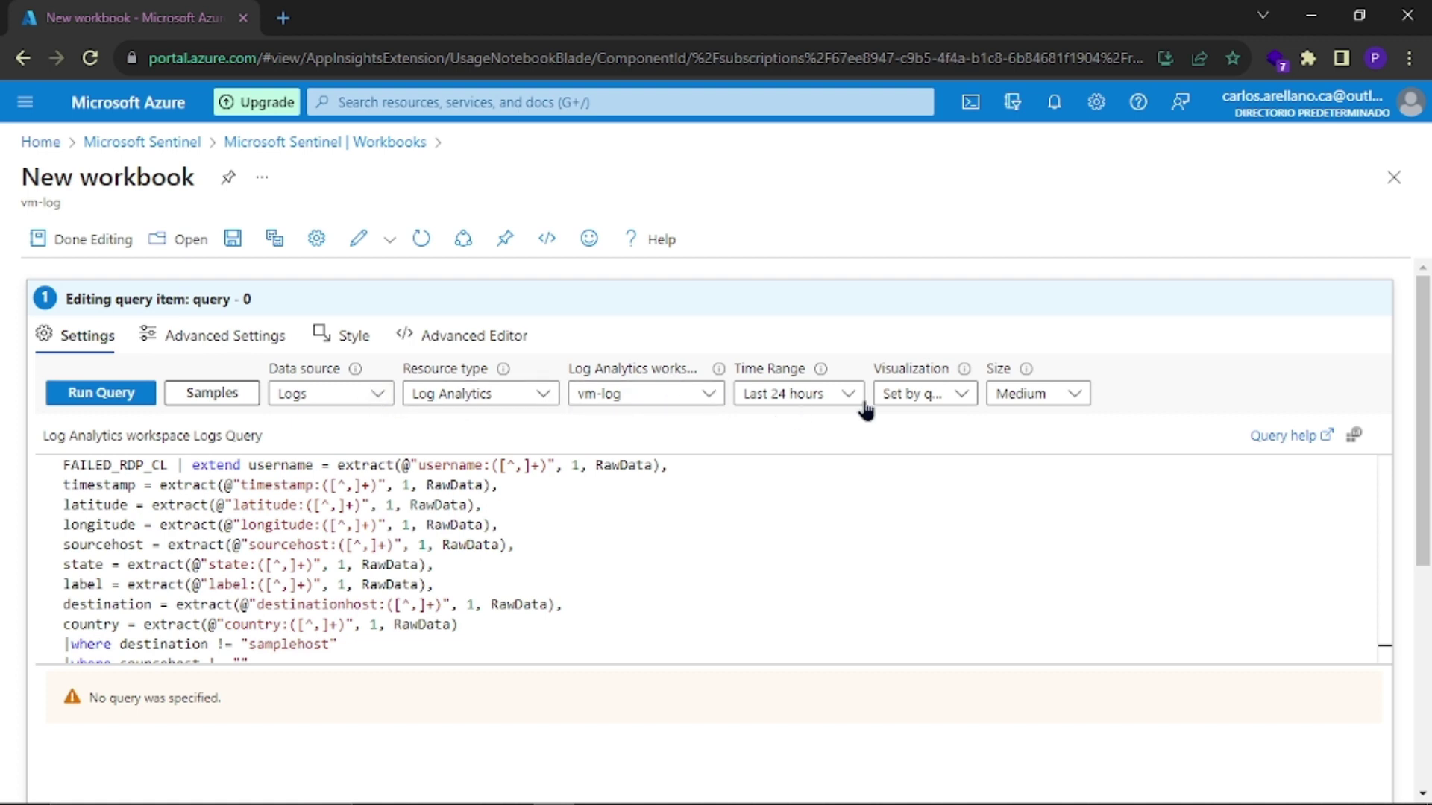
Step: Set the query item's visualization to Map and its size to Full
left_click(949, 401)
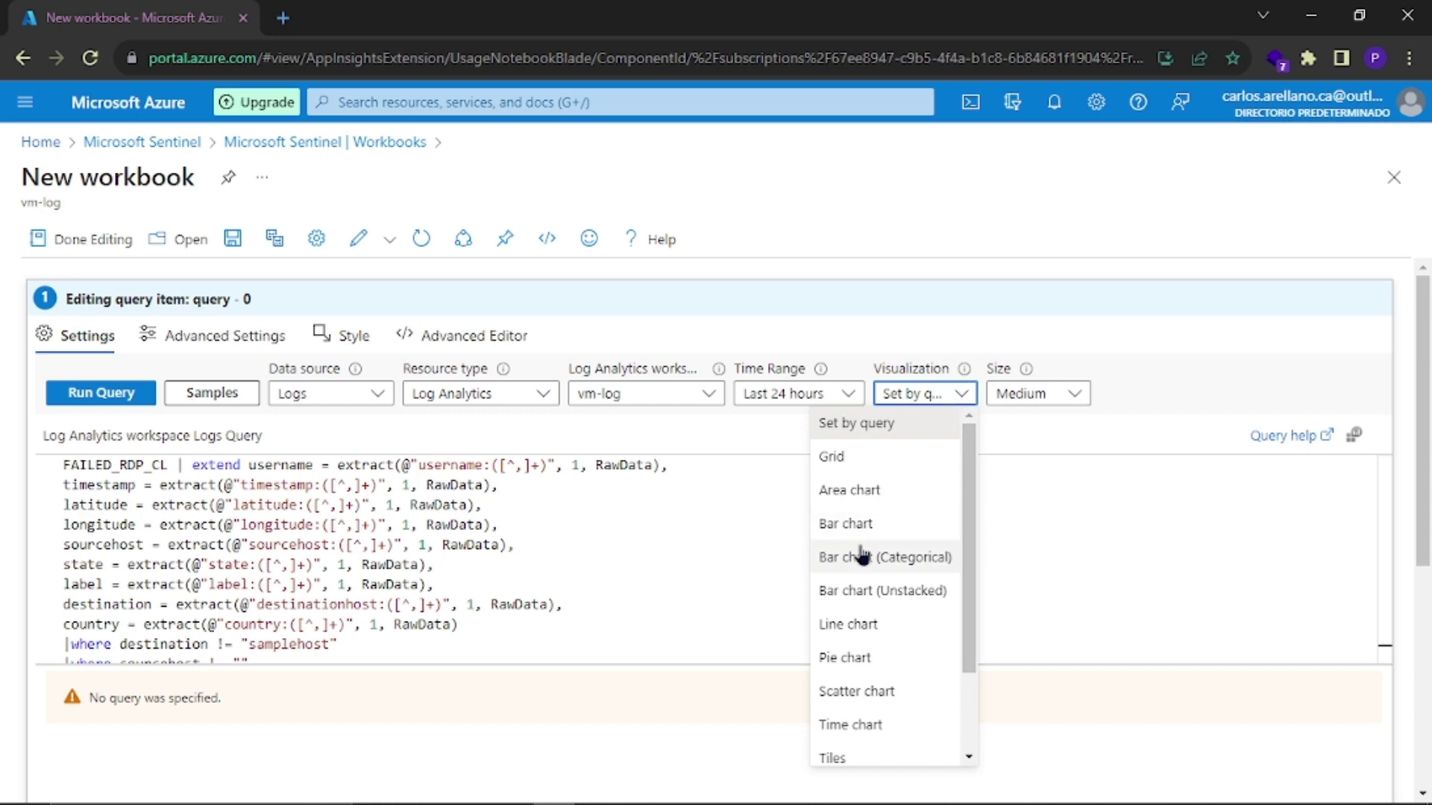
scroll(865, 550, "down", 2)
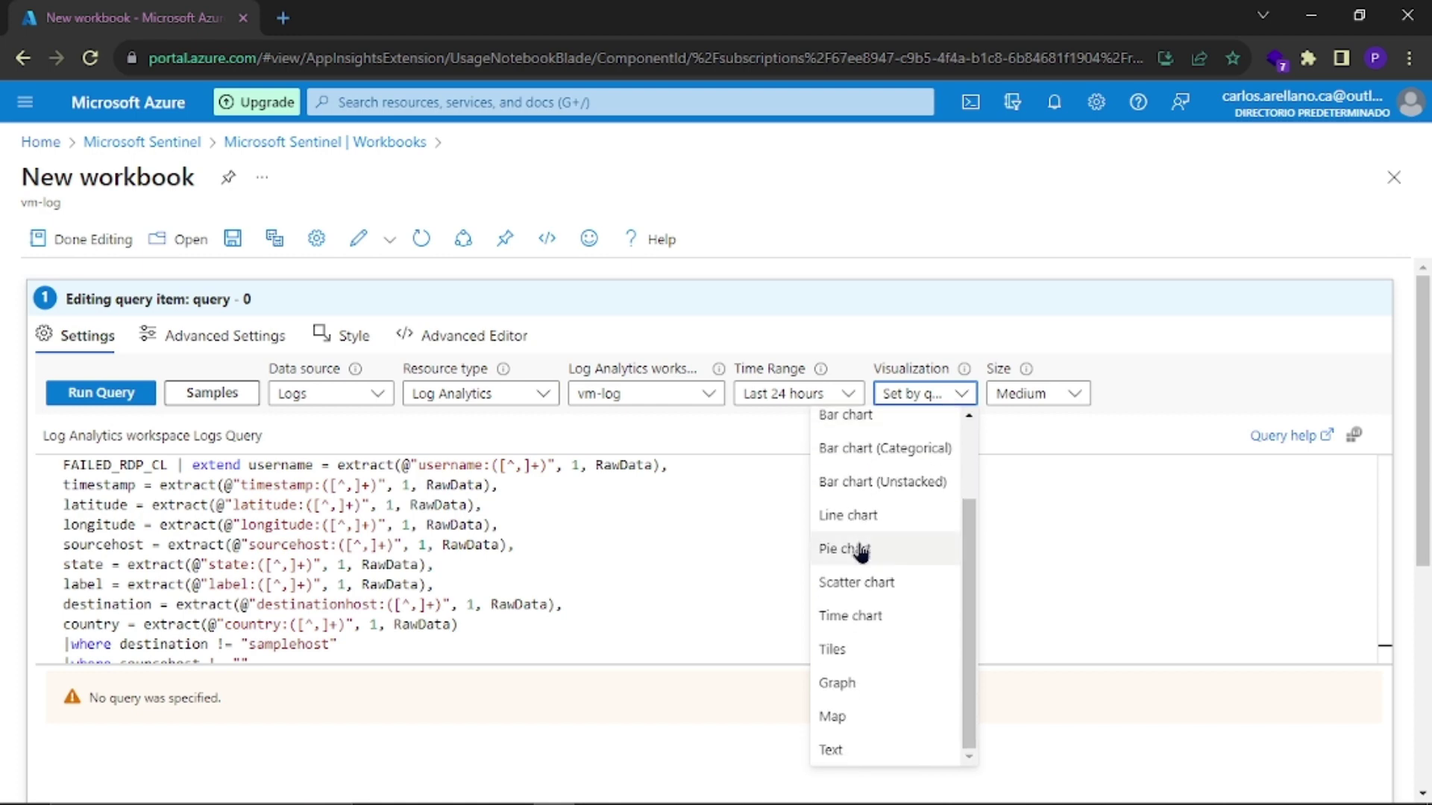
left_click(847, 718)
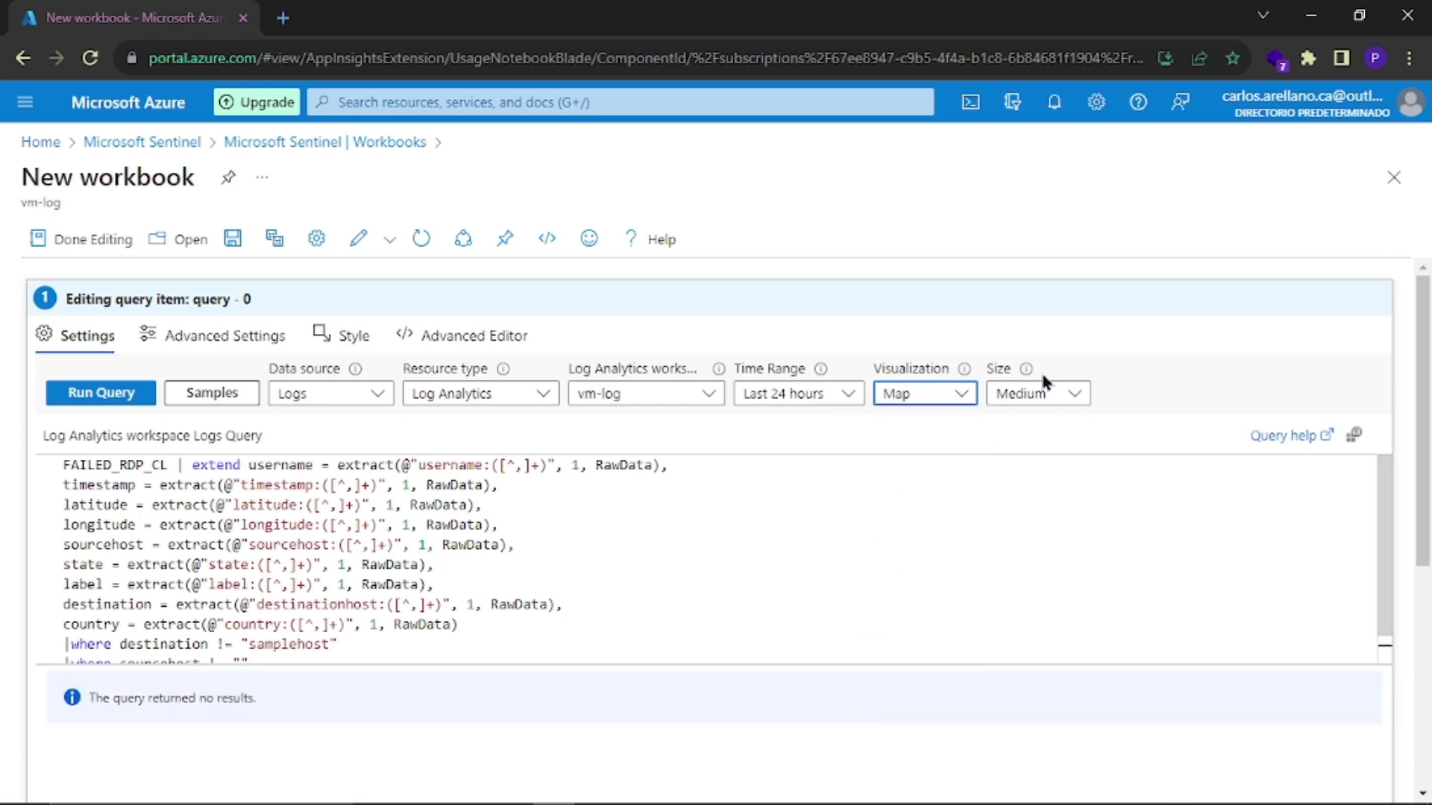
left_click(1047, 393)
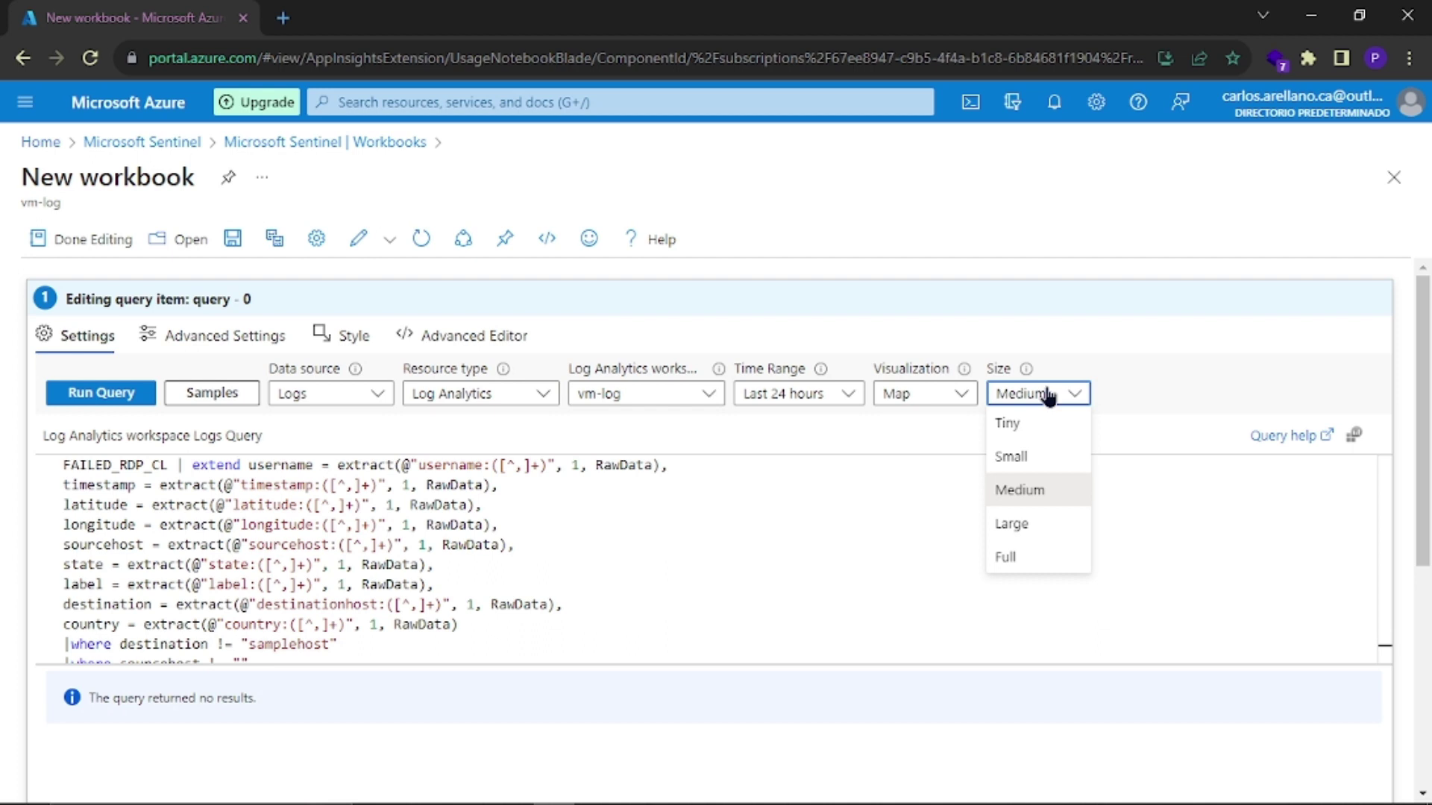
left_click(1005, 561)
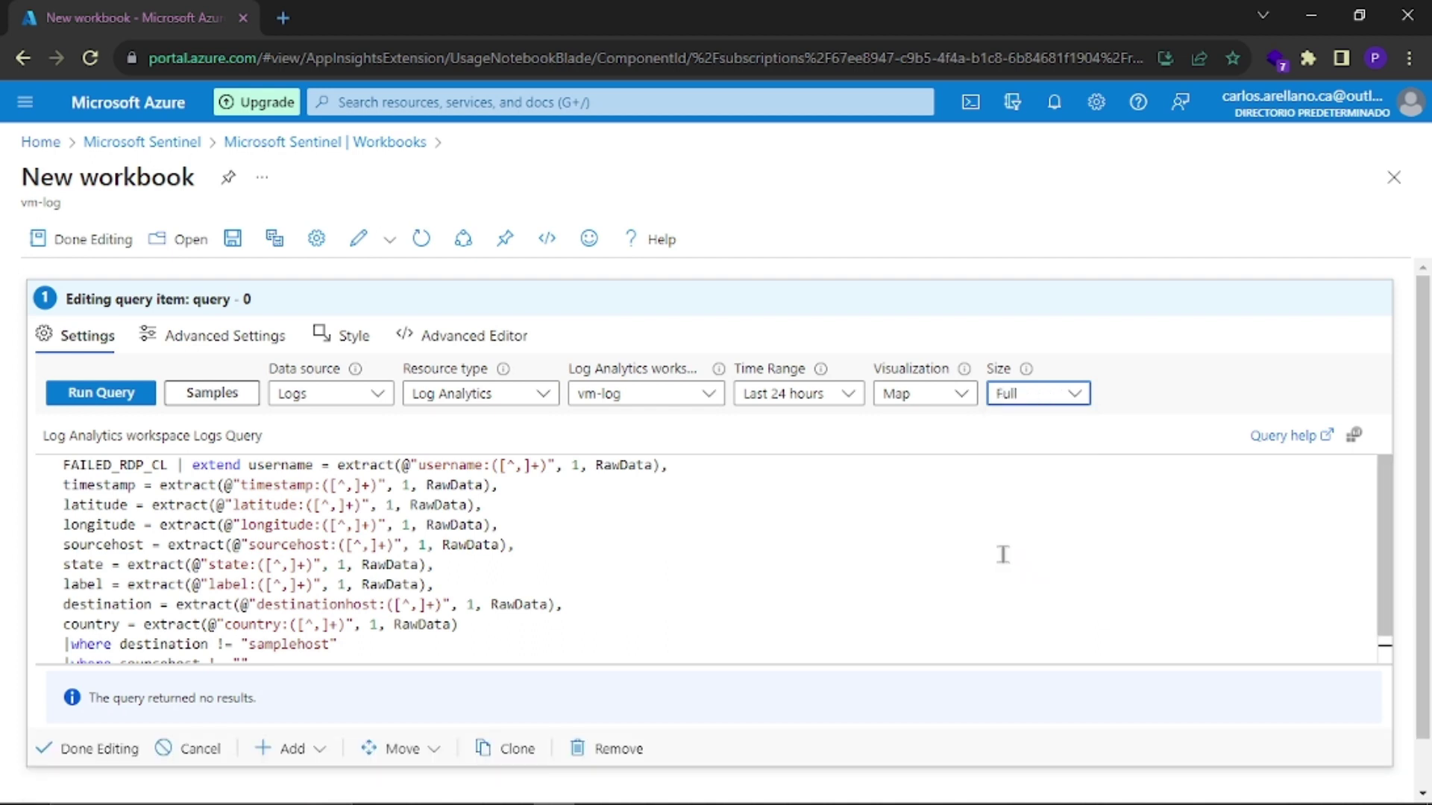
Step: Run the map query and bring up its map settings
left_click(85, 399)
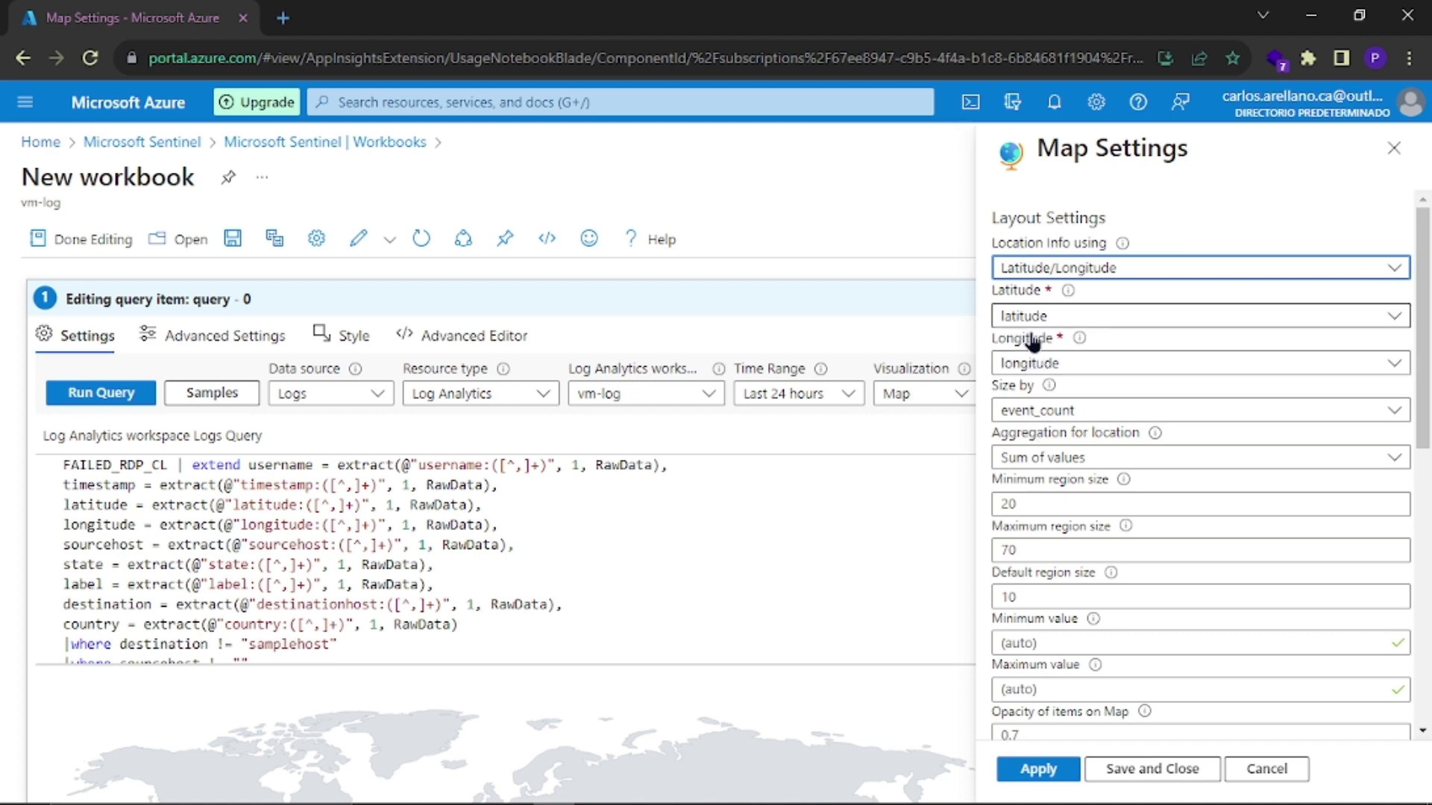
mouse_move(1046, 386)
scroll(1044, 380, "down", 3)
scroll(1066, 358, "up", 3)
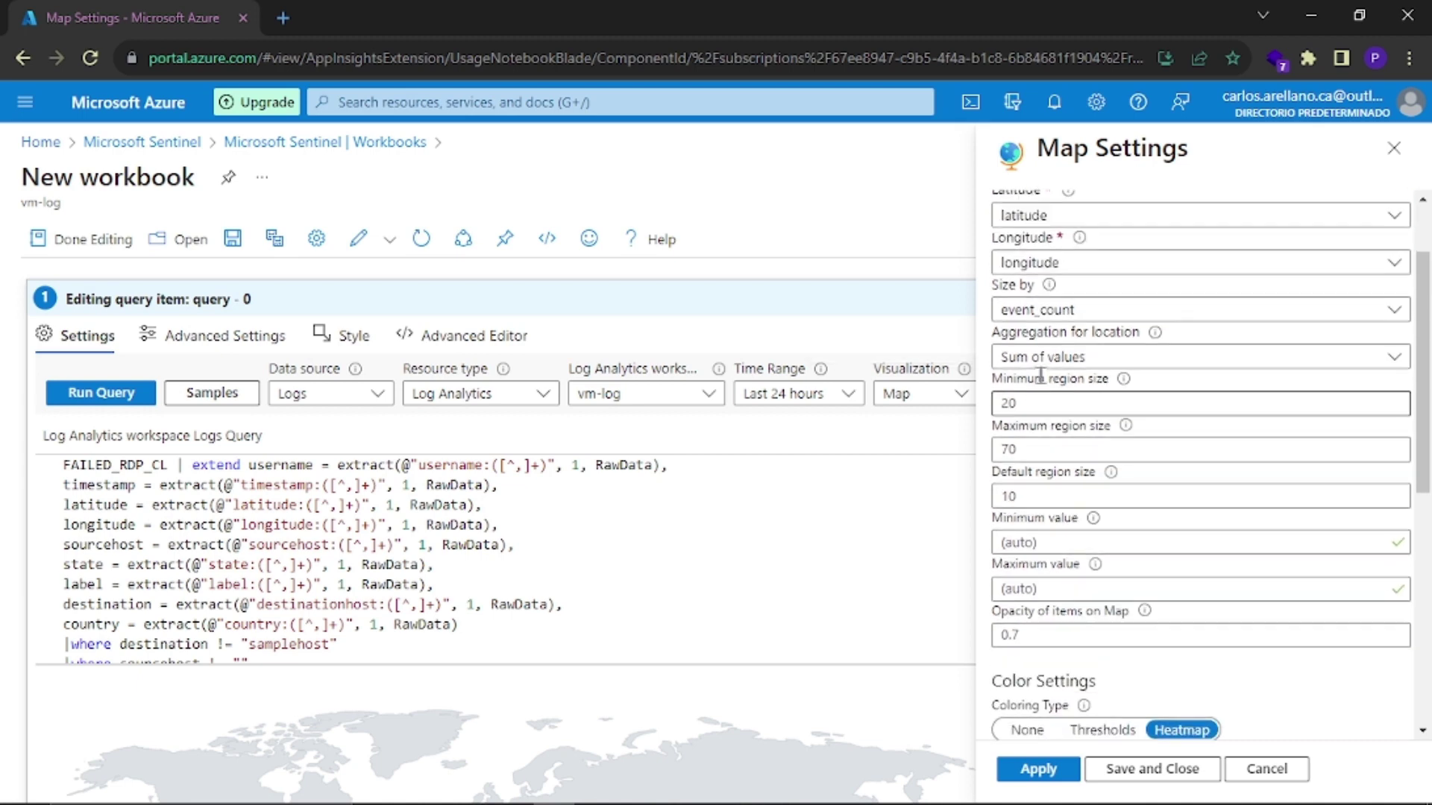
scroll(1041, 387, "down", 4)
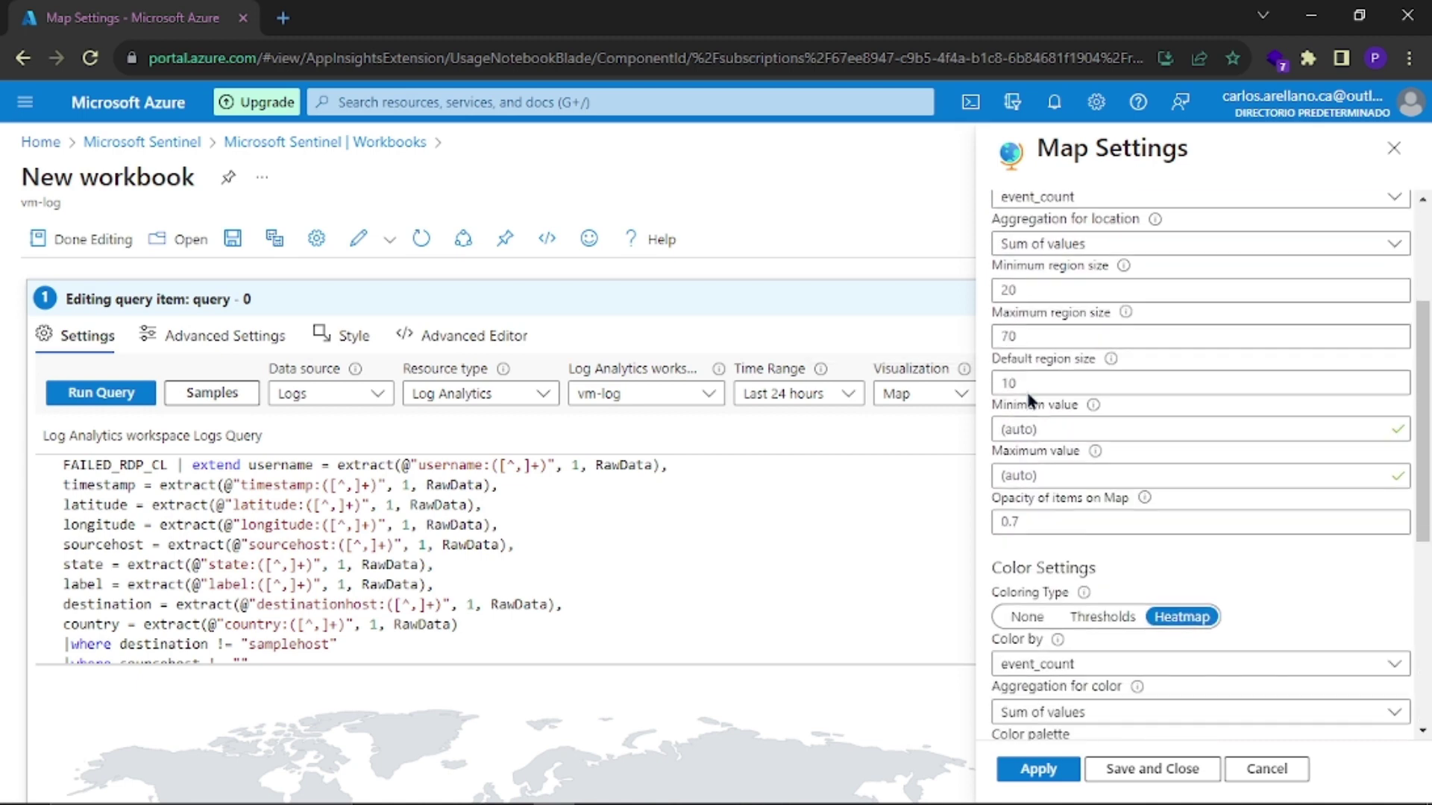
scroll(1031, 401, "down", 1)
scroll(1027, 392, "down", 2)
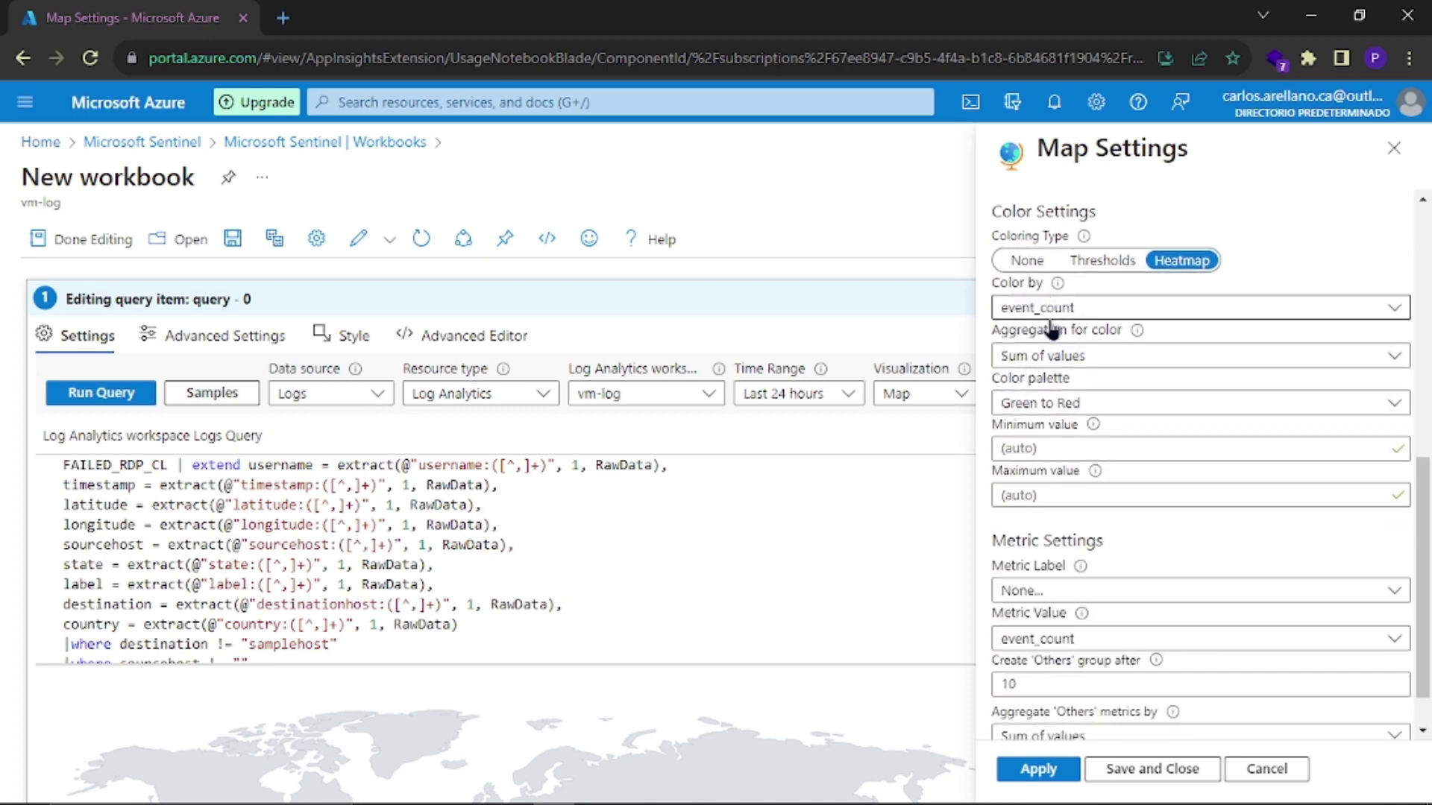
scroll(1052, 331, "down", 1)
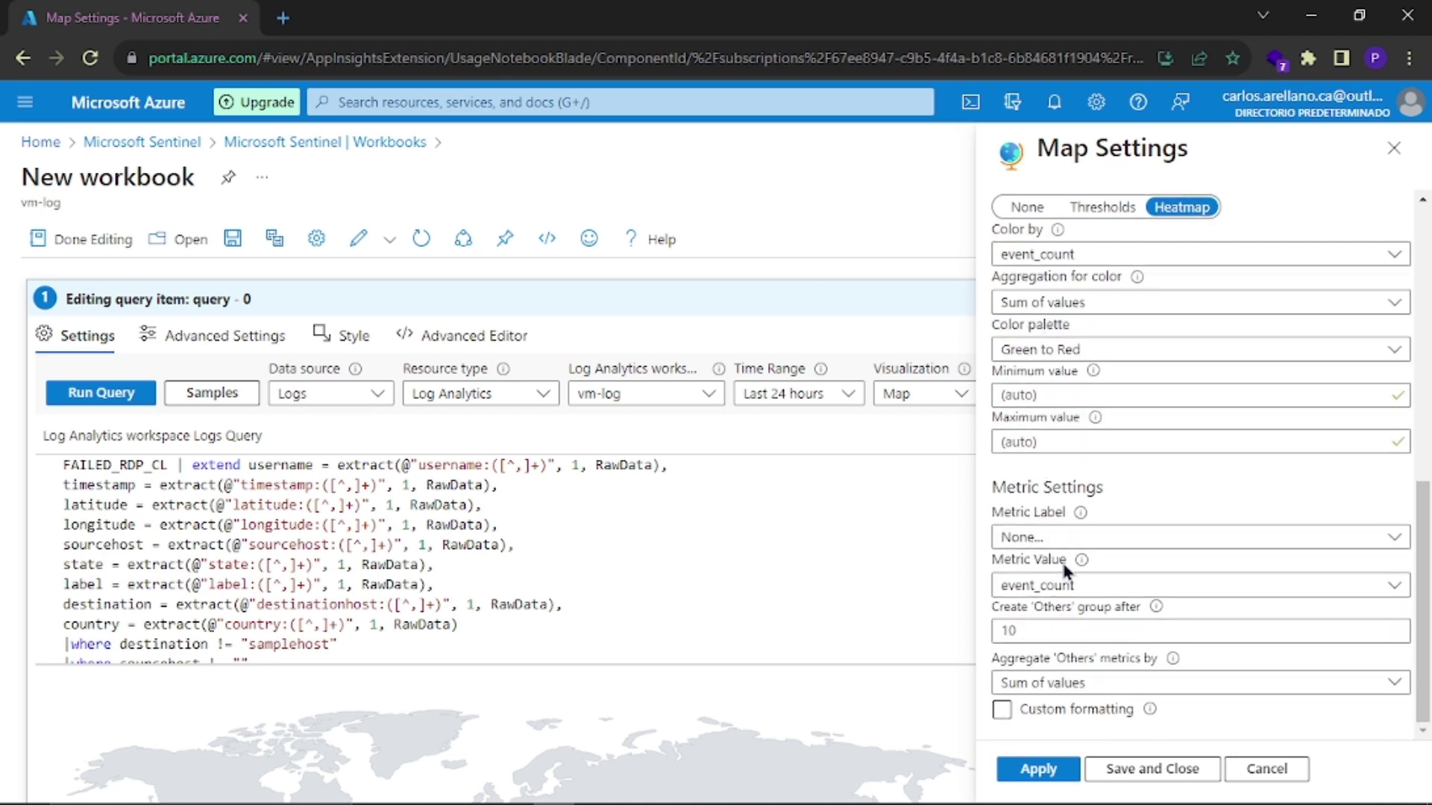
Step: Set Metric Label to the label column, apply it, then save and close the map settings
left_click(1044, 537)
left_click(1035, 342)
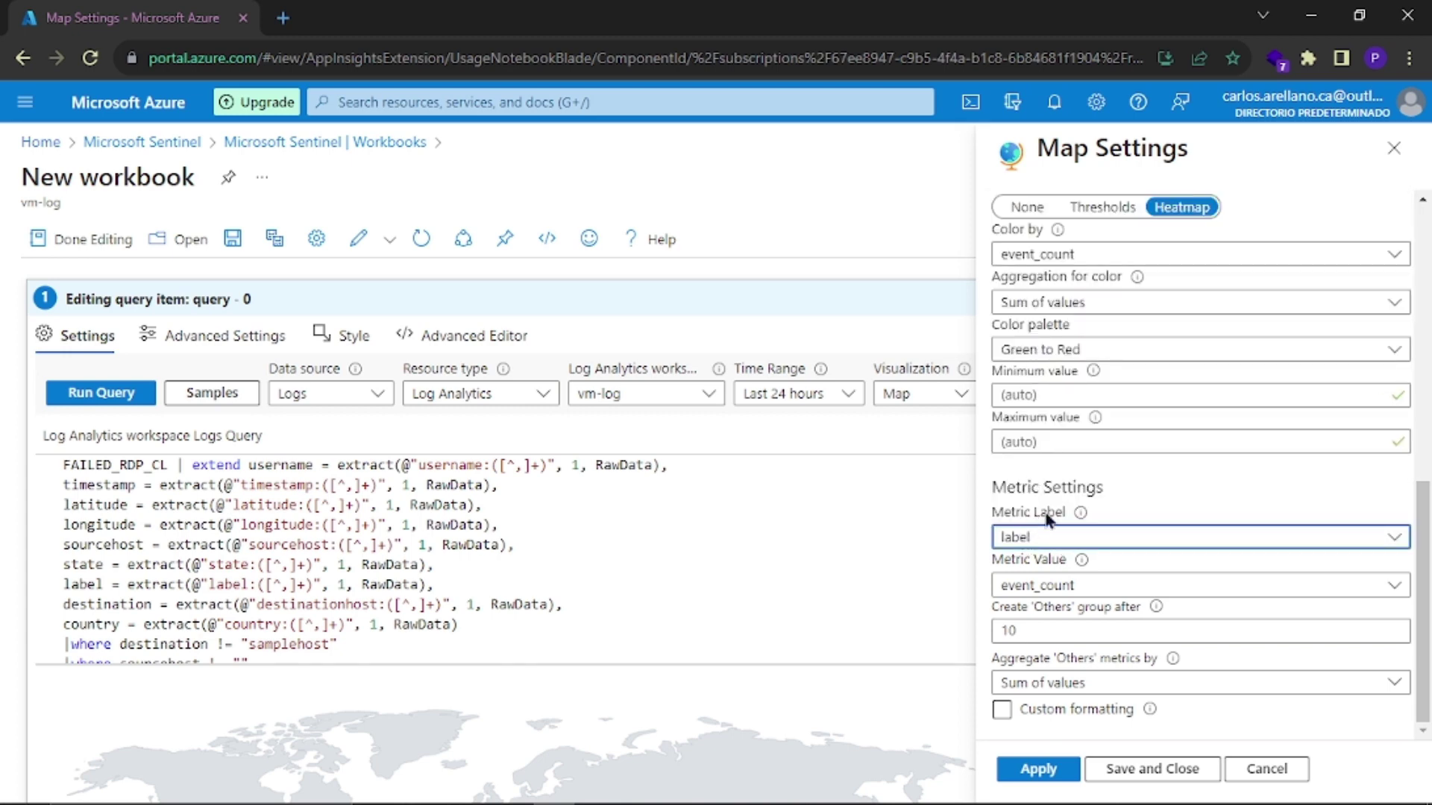
left_click(1042, 772)
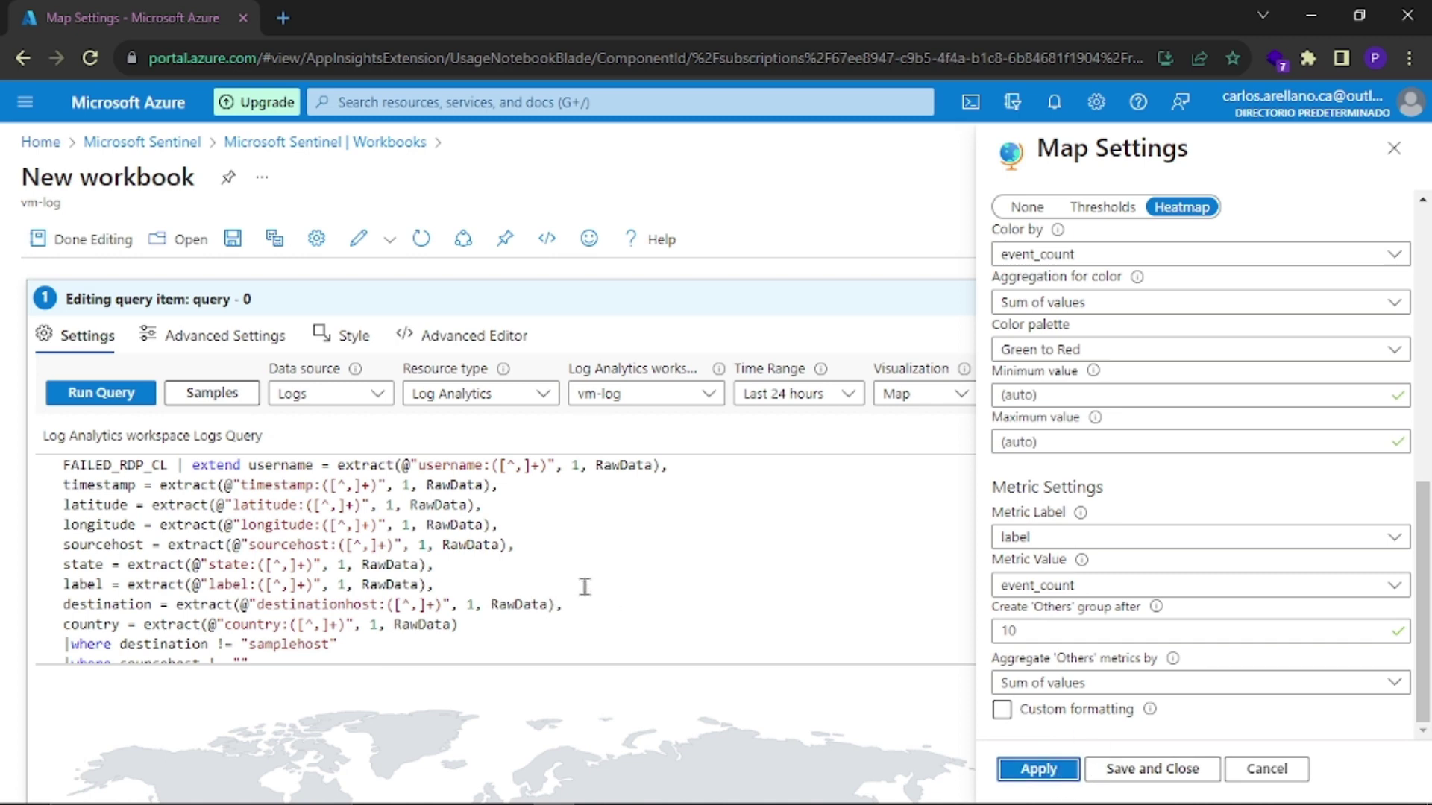
scroll(584, 587, "down", 1)
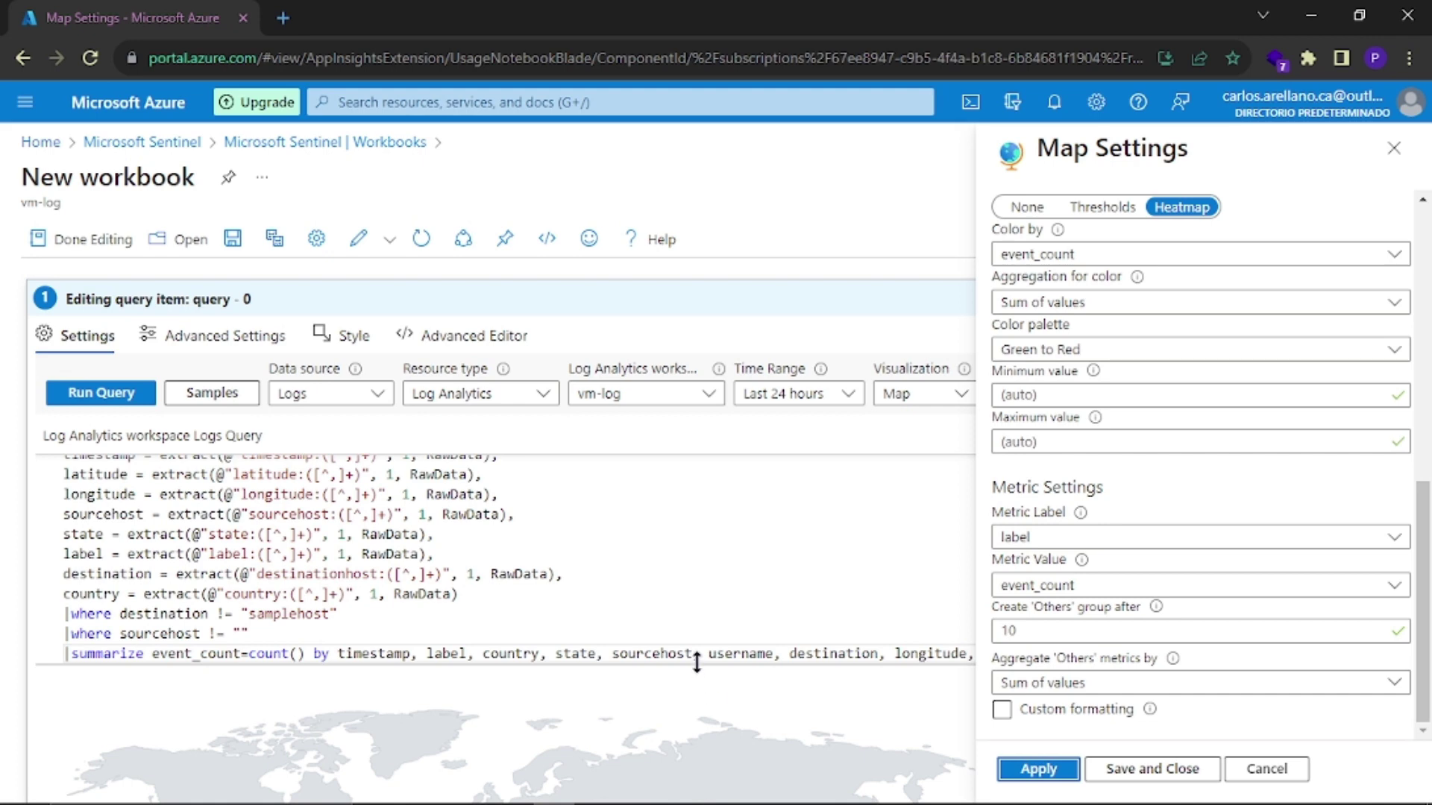
left_click(1171, 772)
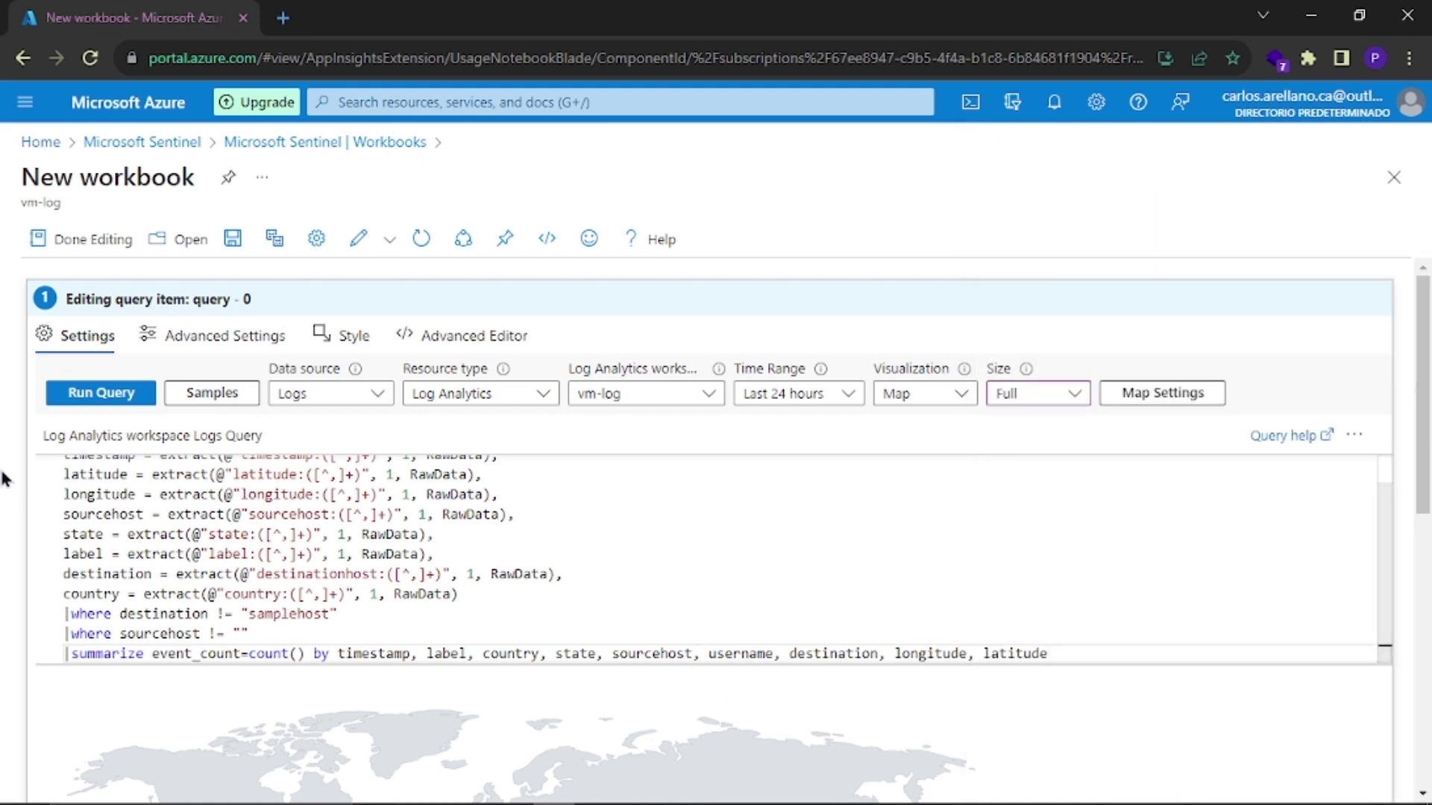
Step: Inspect the map, showing Tunisia's 1.63K failed attempts, then switch to the Remote Desktop session
scroll(4, 478, "down", 6)
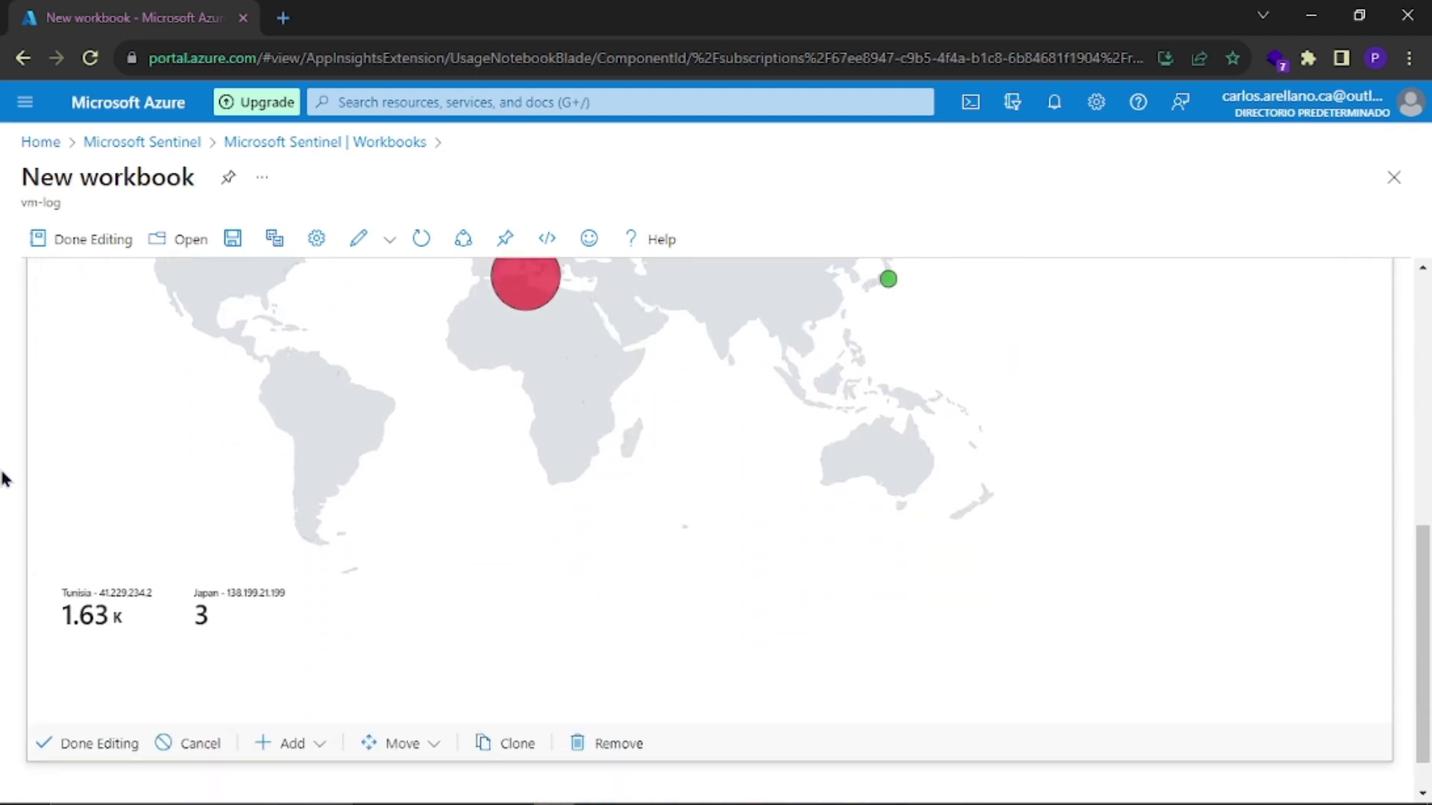
scroll(3, 478, "up", 2)
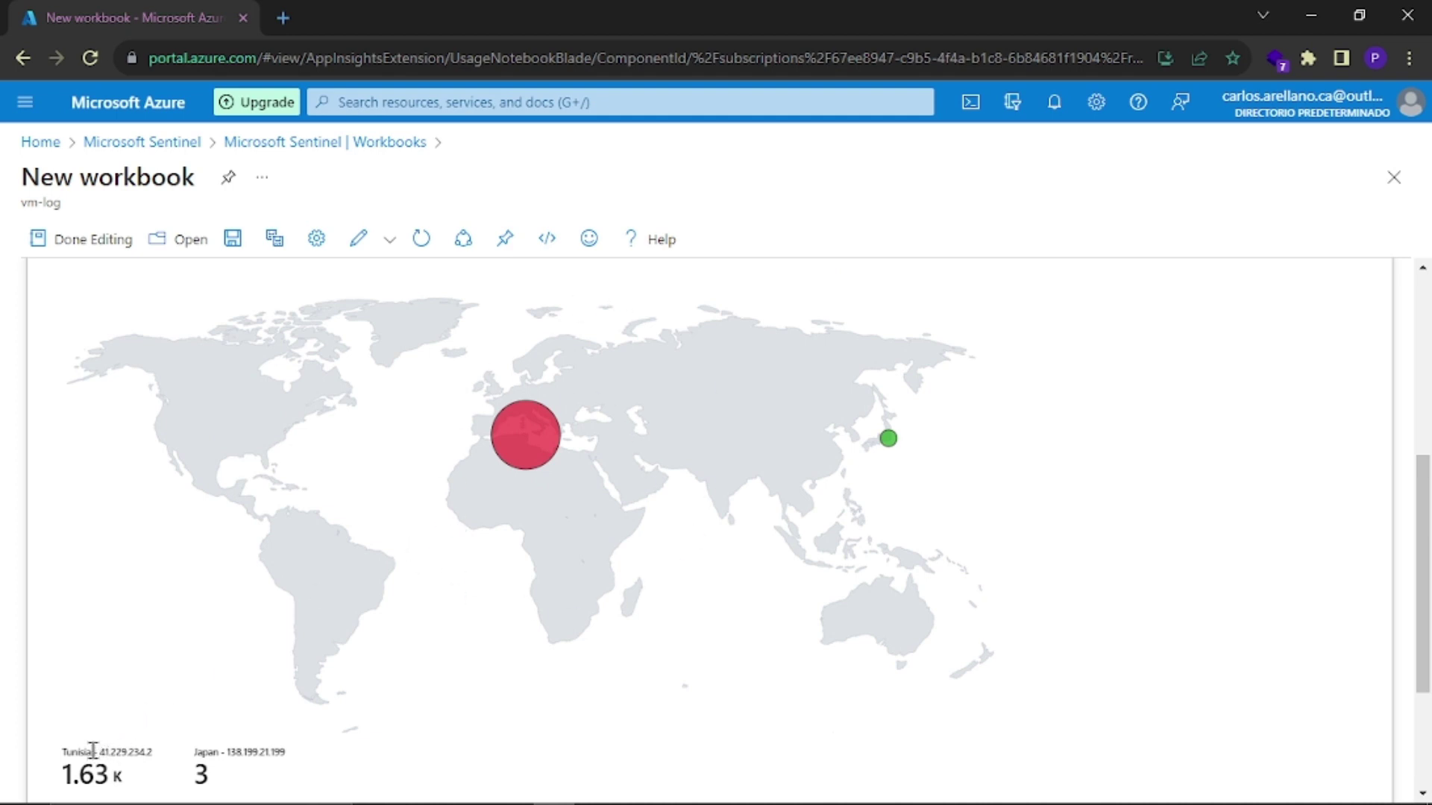
left_click_drag(92, 750, 147, 750)
left_click(288, 775)
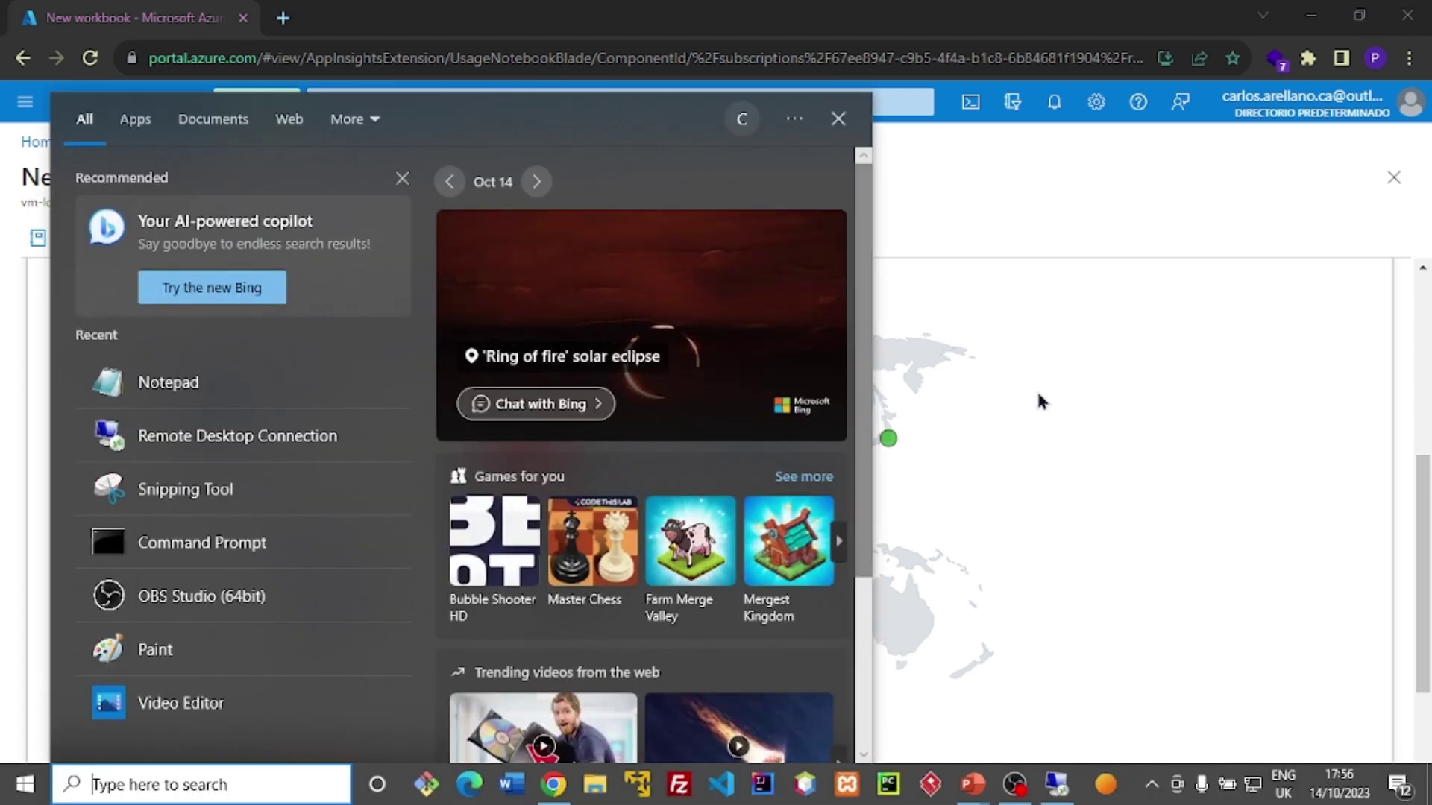
left_click(886, 440)
left_click(531, 440)
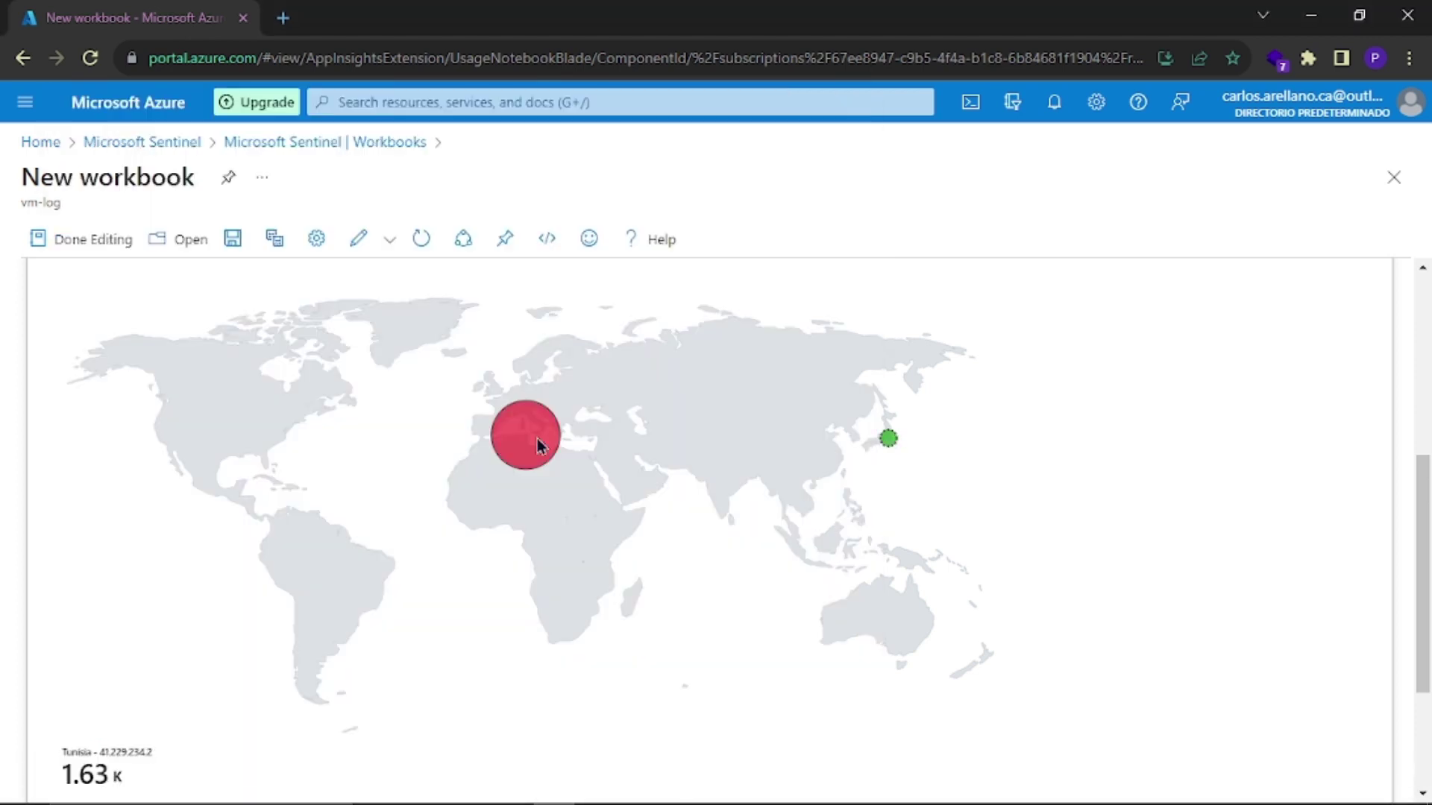
key("alt+Tab")
key("alt+Tab")
key("alt+Tab")
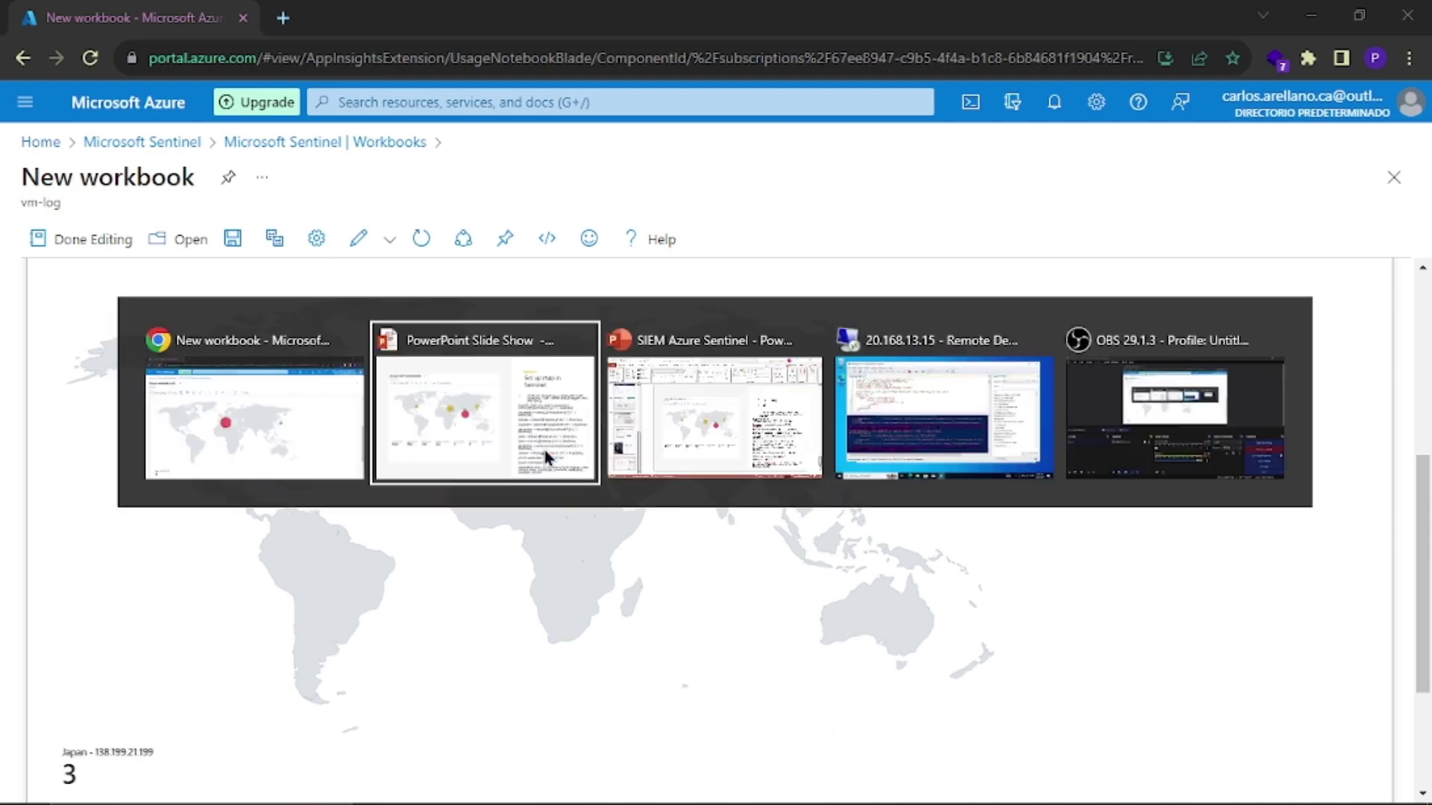